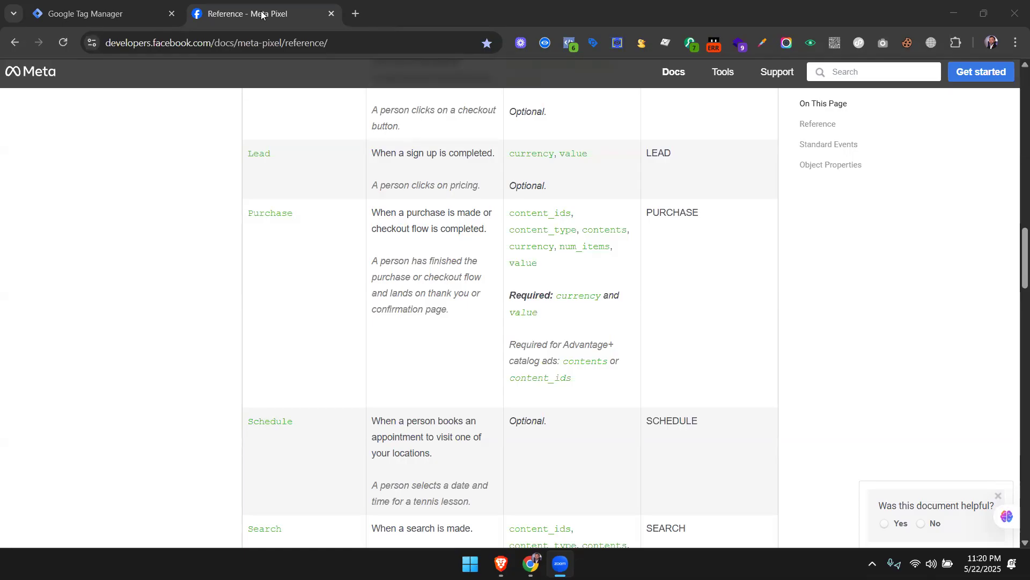
Move the Meta Pixel Reference tab to first place, go to the Tag Manager tab, and open a blank tab.
{"action": "left_click_drag", "start_coordinate": [278, 16], "coordinate": [171, 18]}
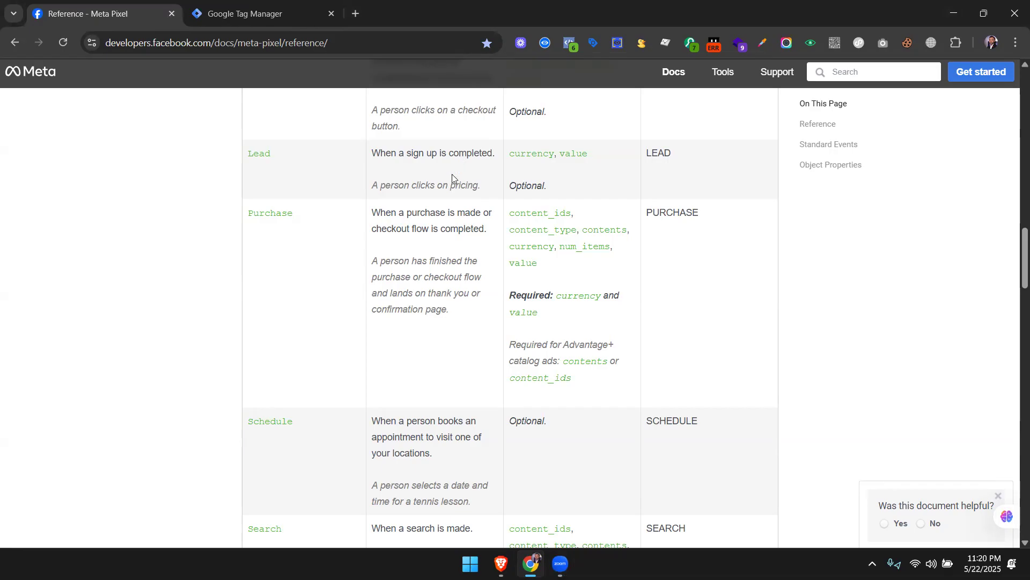
{"action": "scroll", "coordinate": [384, 321], "scroll_direction": "up", "scroll_amount": 4}
{"action": "scroll", "coordinate": [384, 321], "scroll_direction": "up", "scroll_amount": 6}
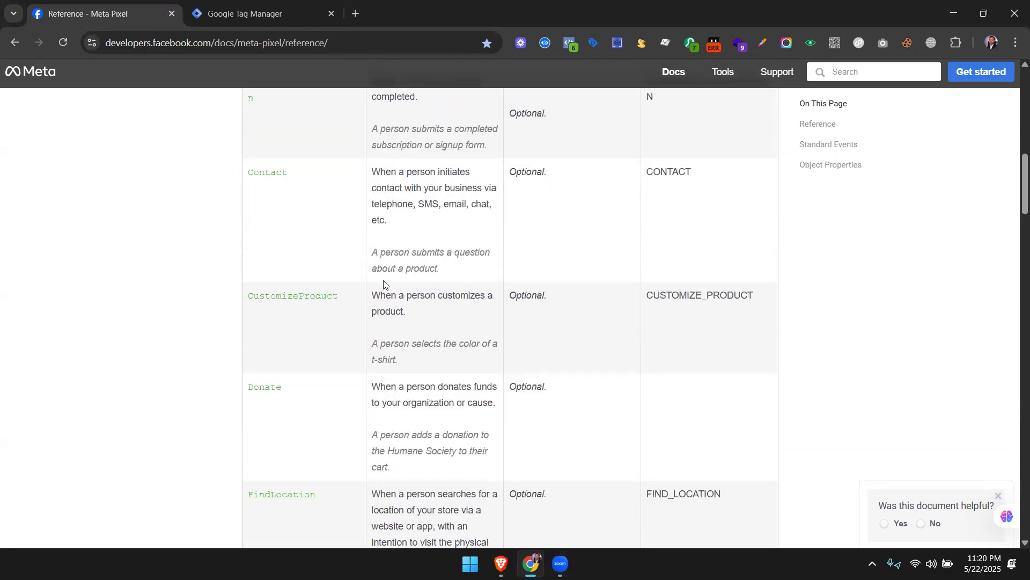
{"action": "scroll", "coordinate": [349, 271], "scroll_direction": "up", "scroll_amount": 10}
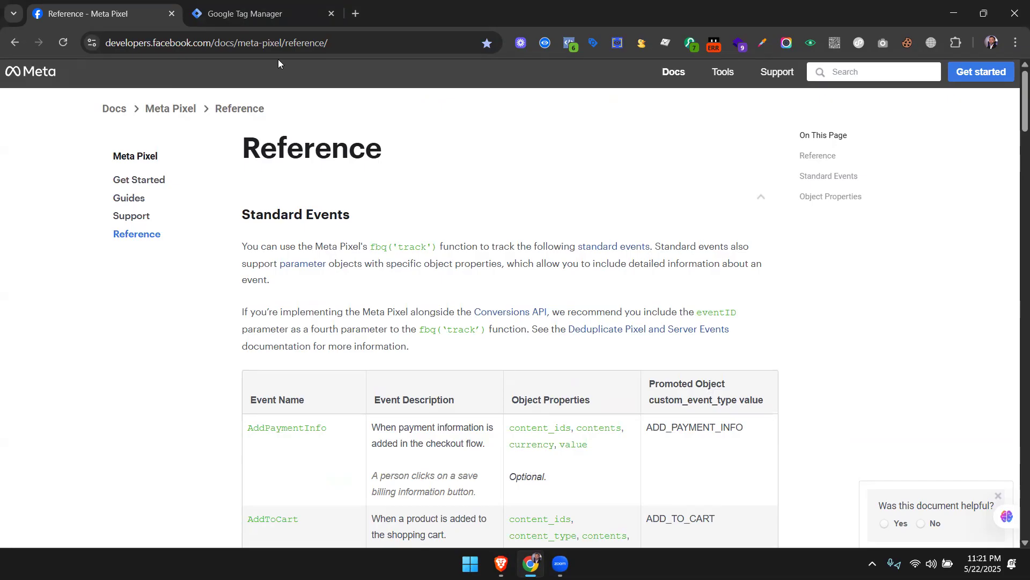
{"action": "left_click", "coordinate": [269, 16]}
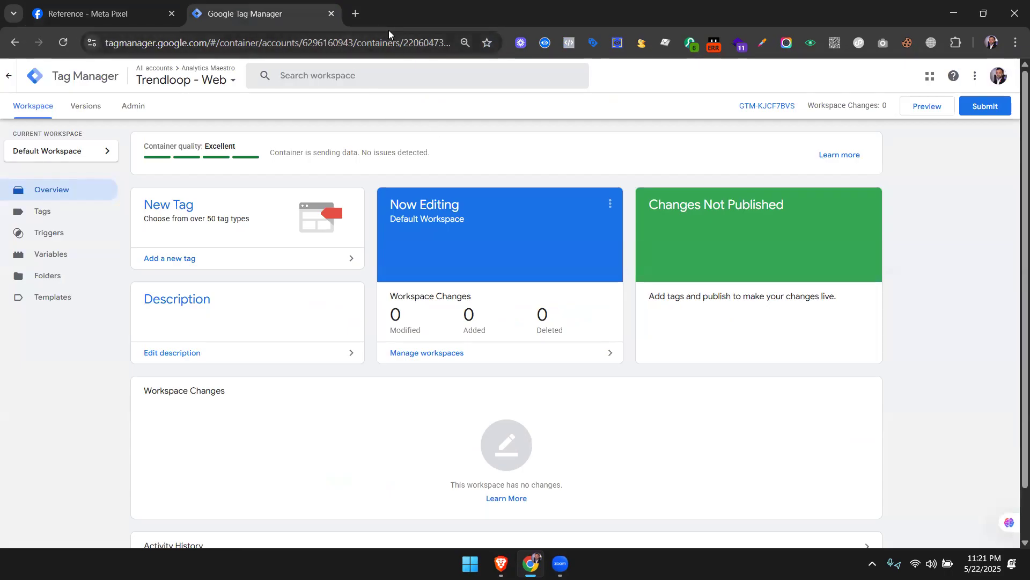
{"action": "left_click", "coordinate": [356, 13]}
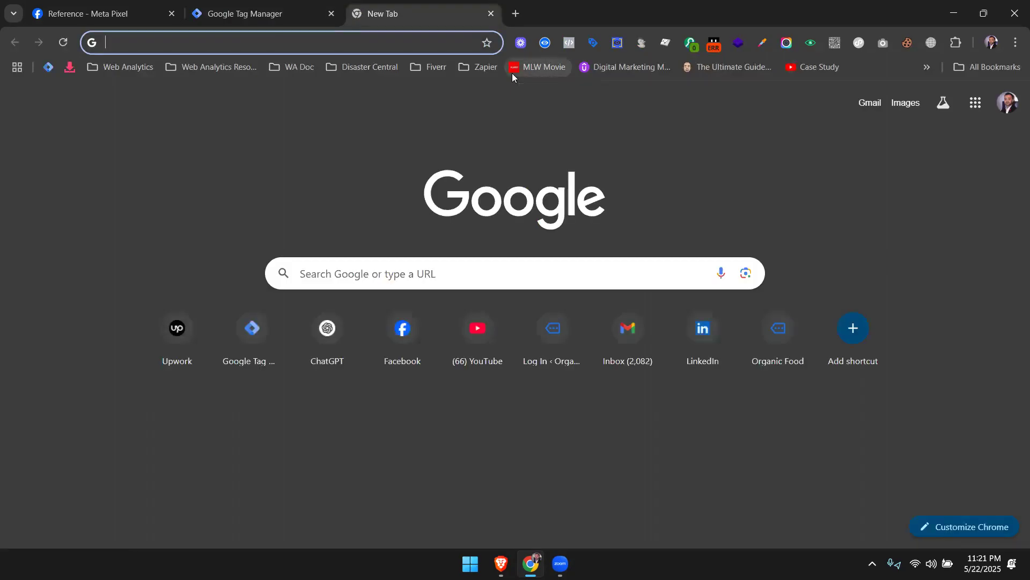
Load the Organic Food site's wp-admin login page from the address-bar suggestion.
{"action": "type", "text": "organic.konceptproperty.com"}
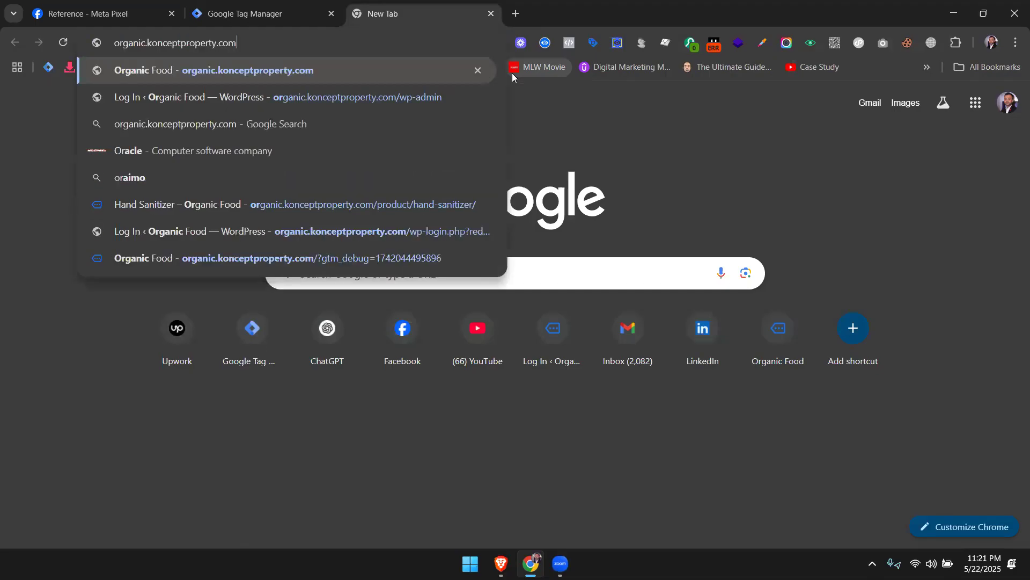
{"action": "key", "text": "Down"}
{"action": "key", "text": "Return"}
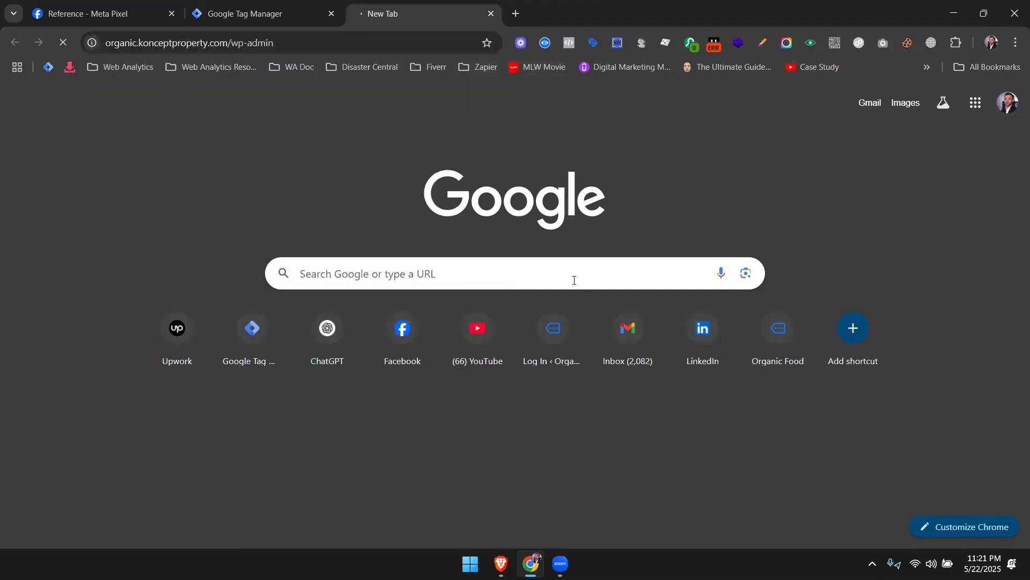
Log in with the saved username and the account password to reach the Dashboard.
{"action": "mouse_move", "coordinate": [570, 558]}
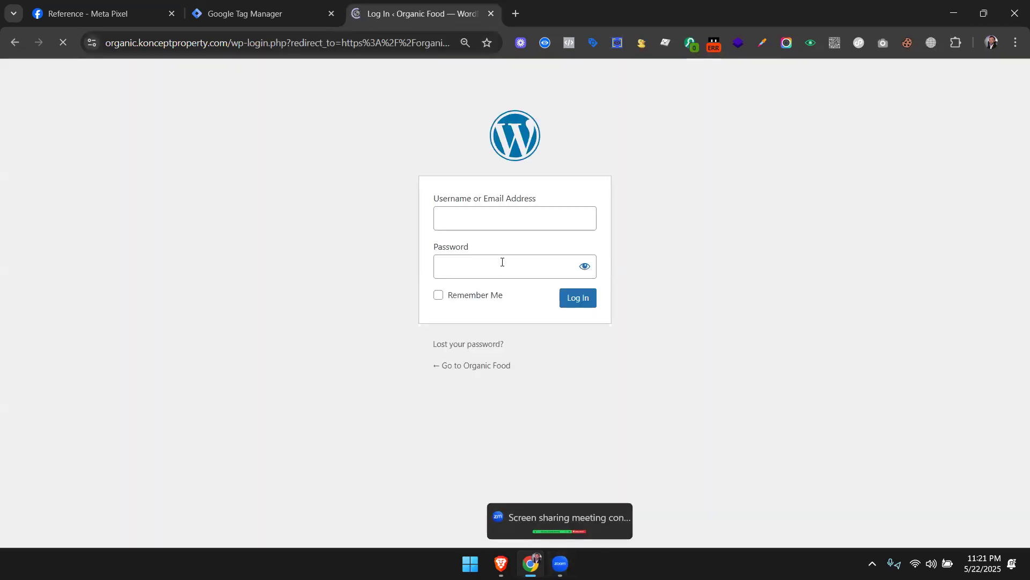
{"action": "left_click", "coordinate": [492, 214]}
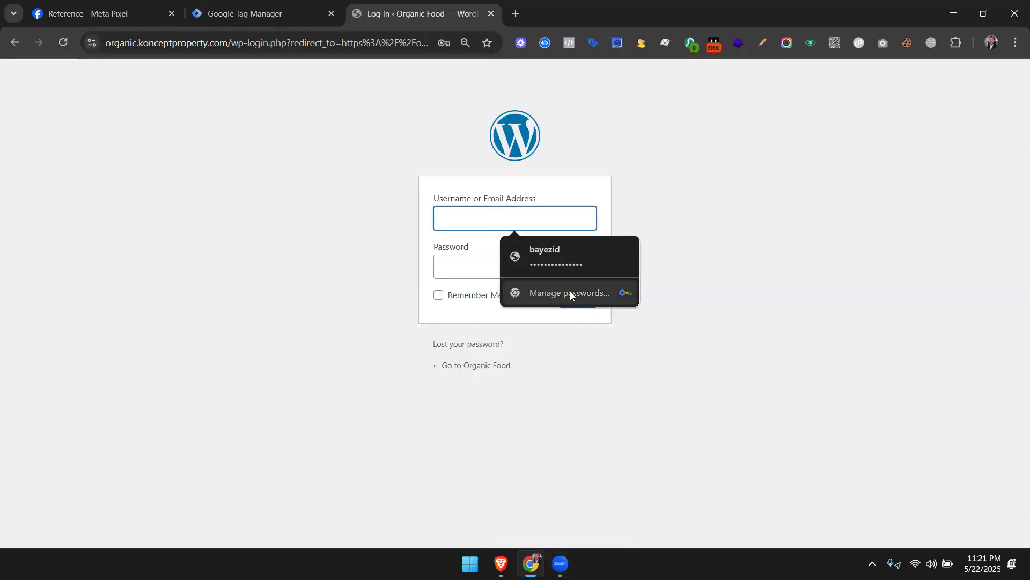
{"action": "left_click", "coordinate": [579, 257]}
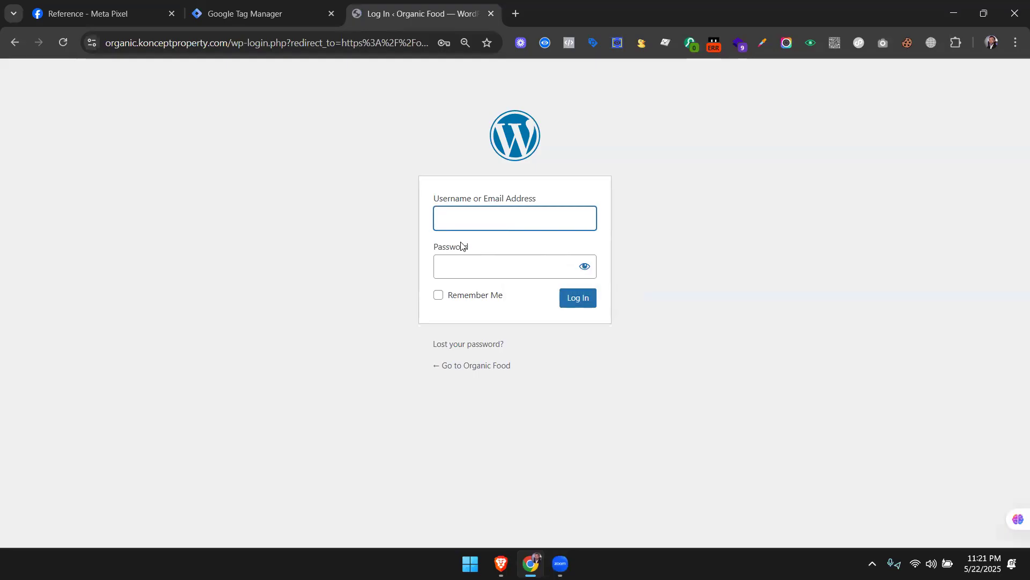
{"action": "type", "text": "111111"}
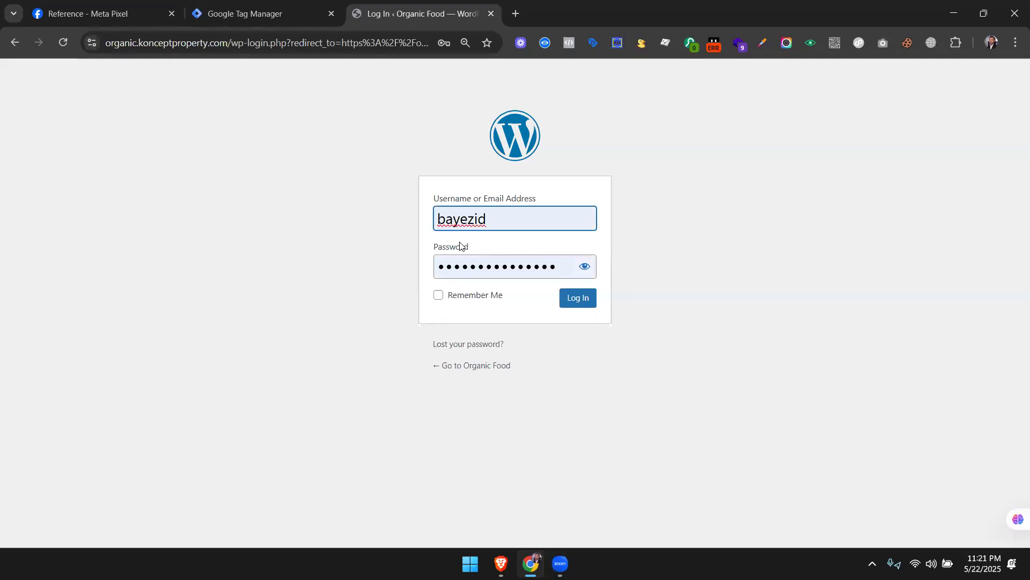
{"action": "left_click", "coordinate": [582, 296]}
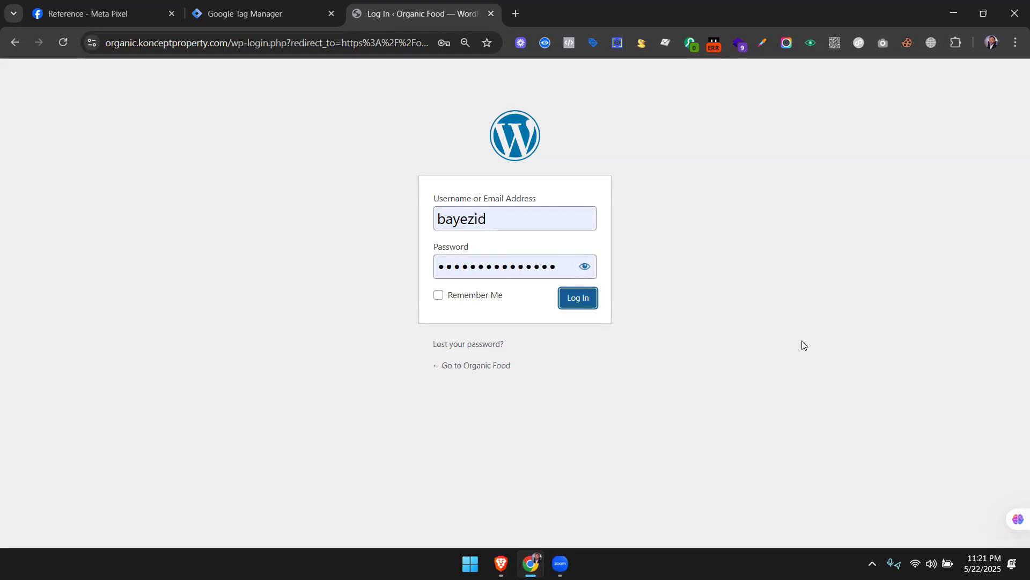
{"action": "left_click", "coordinate": [581, 297]}
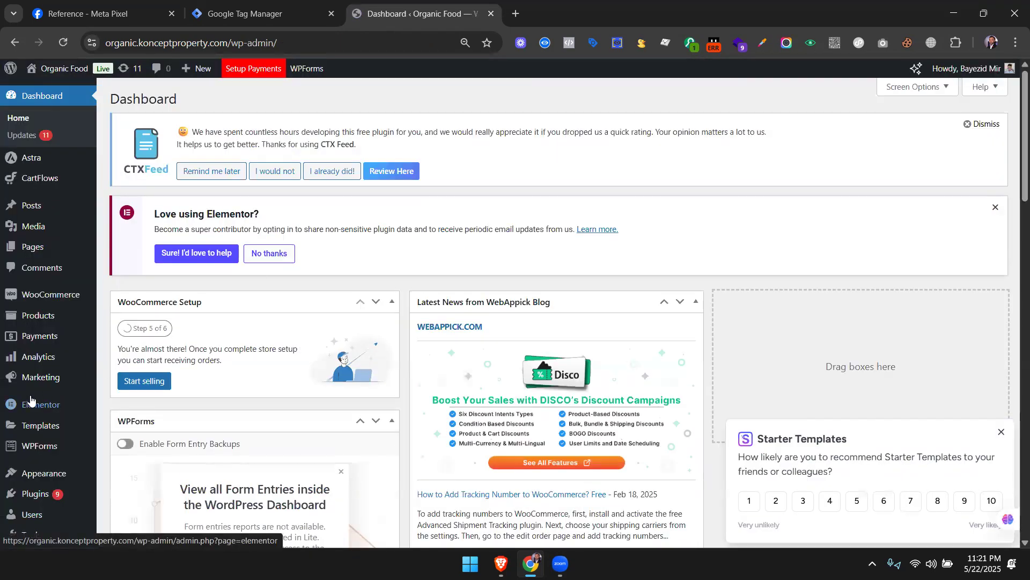
Open the Plugin File Editor and dismiss its direct-editing warning.
{"action": "scroll", "coordinate": [42, 441], "scroll_direction": "down", "scroll_amount": 3}
{"action": "mouse_move", "coordinate": [56, 424]}
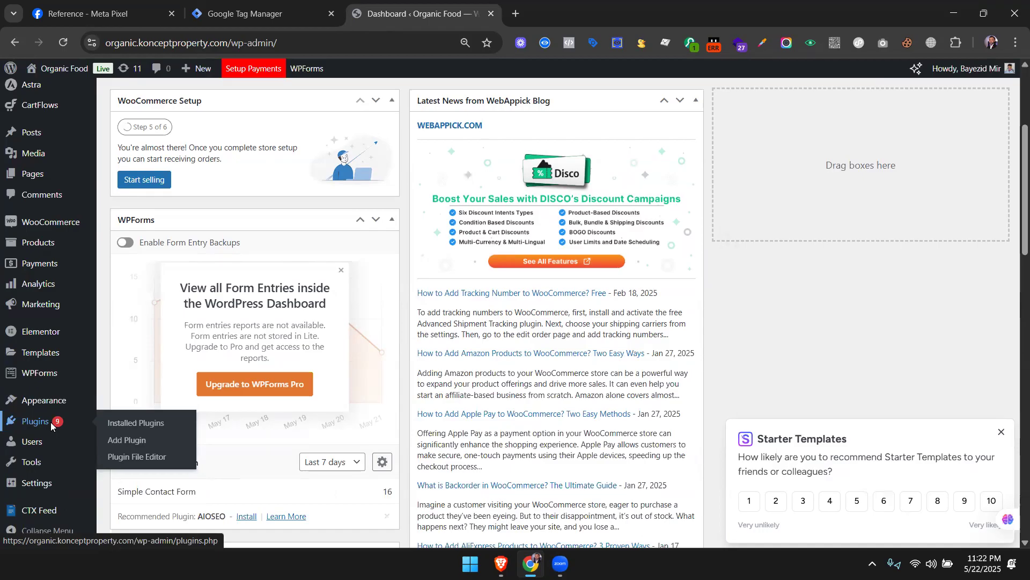
{"action": "left_click", "coordinate": [139, 456]}
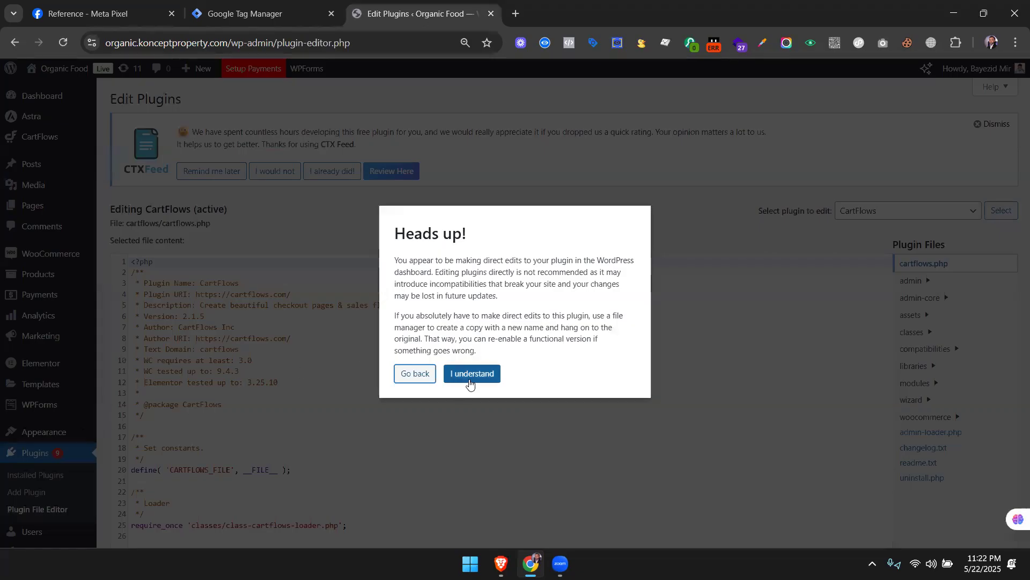
{"action": "left_click", "coordinate": [470, 374]}
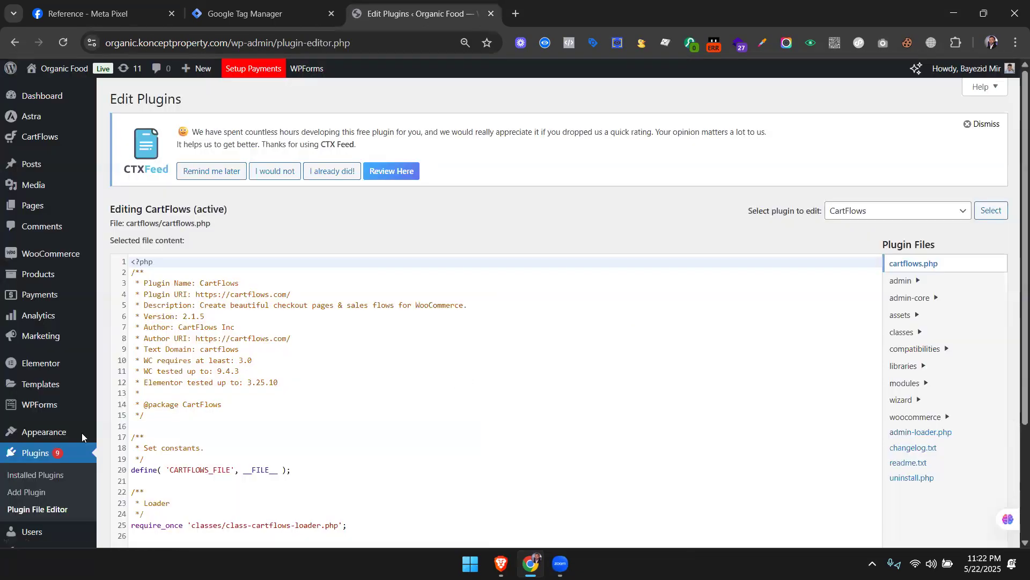
Go to Installed Plugins and locate the GTM4WP plugin, version 1.20.3.
{"action": "scroll", "coordinate": [41, 354], "scroll_direction": "down", "scroll_amount": 3}
{"action": "left_click", "coordinate": [43, 386]}
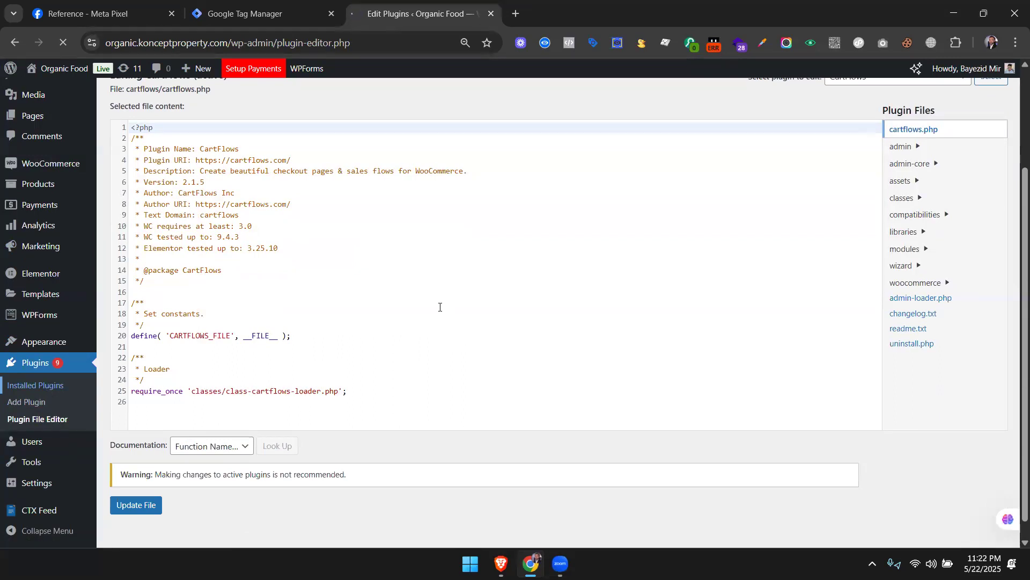
{"action": "scroll", "coordinate": [264, 333], "scroll_direction": "down", "scroll_amount": 6}
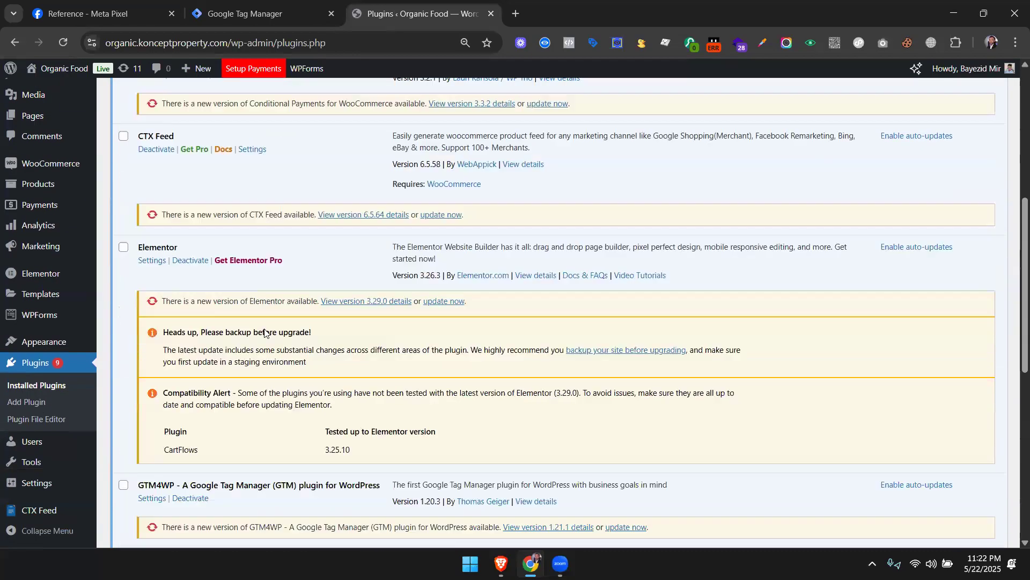
{"action": "scroll", "coordinate": [264, 332], "scroll_direction": "down", "scroll_amount": 5}
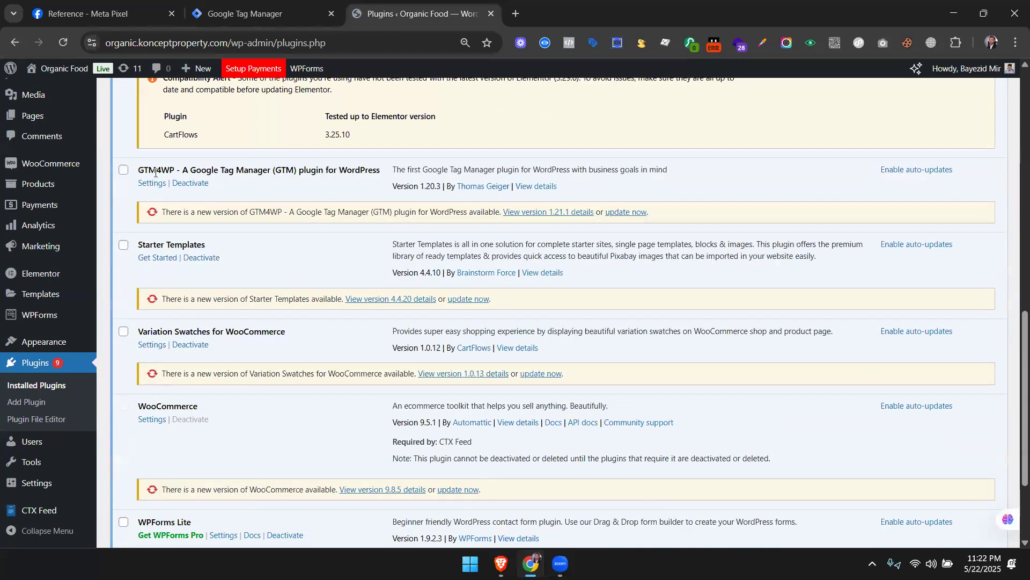
{"action": "left_click_drag", "start_coordinate": [138, 170], "coordinate": [379, 168]}
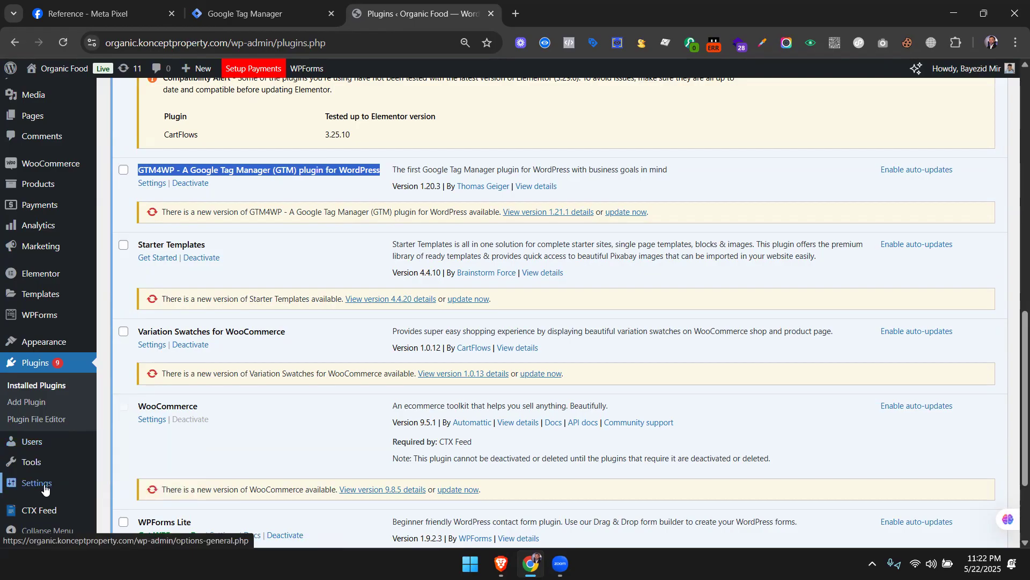
{"action": "mouse_move", "coordinate": [45, 489]}
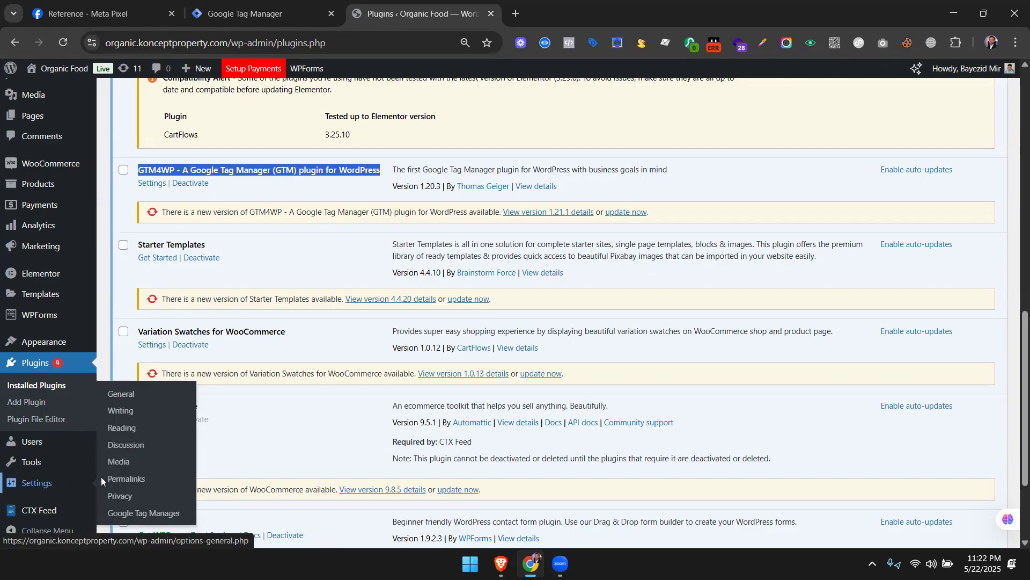
Open GTM4WP's settings and compare its Google Tag Manager ID field with the Tag Manager container.
{"action": "left_click", "coordinate": [142, 515]}
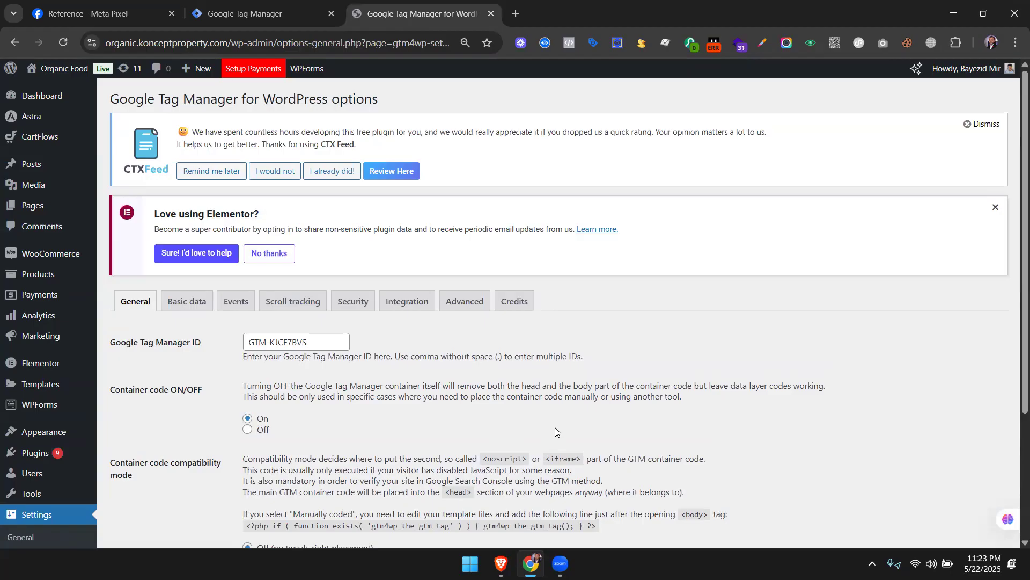
{"action": "scroll", "coordinate": [542, 384], "scroll_direction": "down", "scroll_amount": 3}
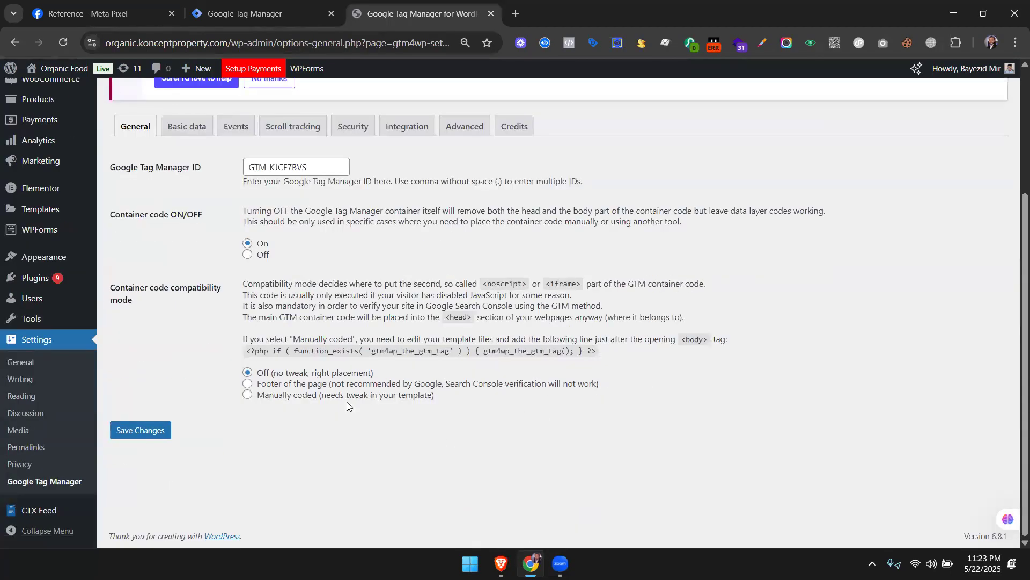
{"action": "scroll", "coordinate": [346, 401], "scroll_direction": "up", "scroll_amount": 1}
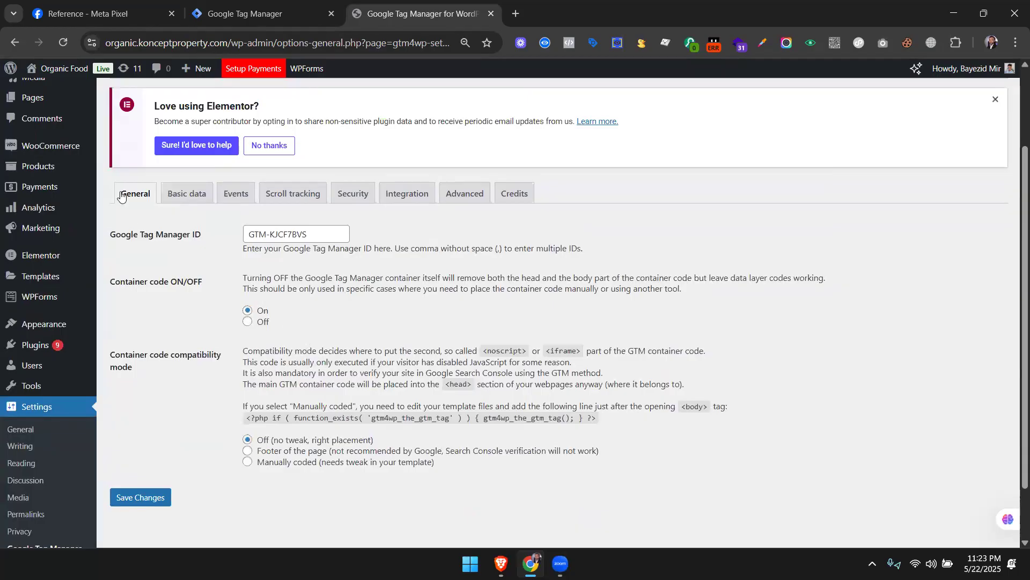
{"action": "left_click", "coordinate": [324, 232]}
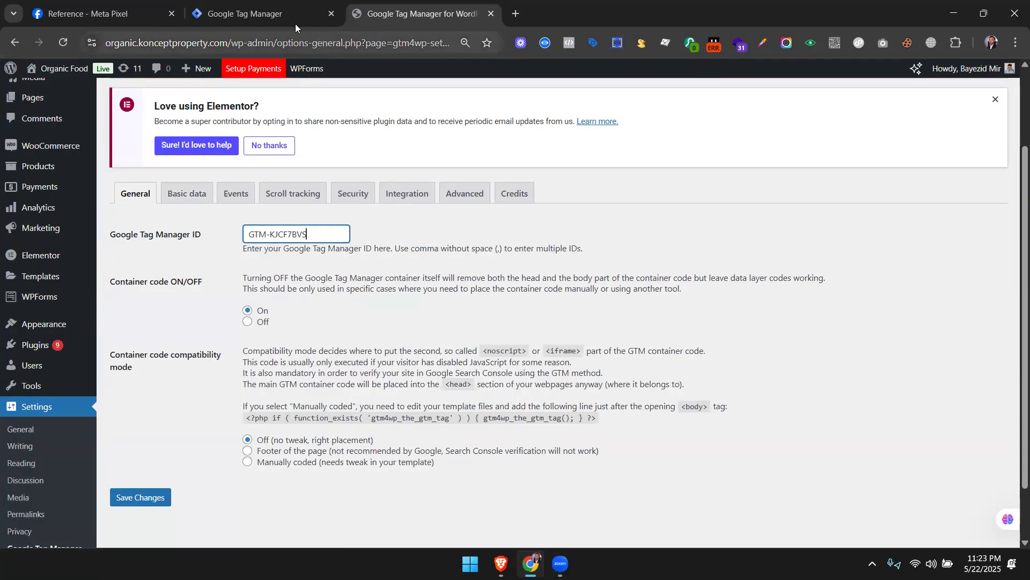
{"action": "left_click", "coordinate": [278, 7]}
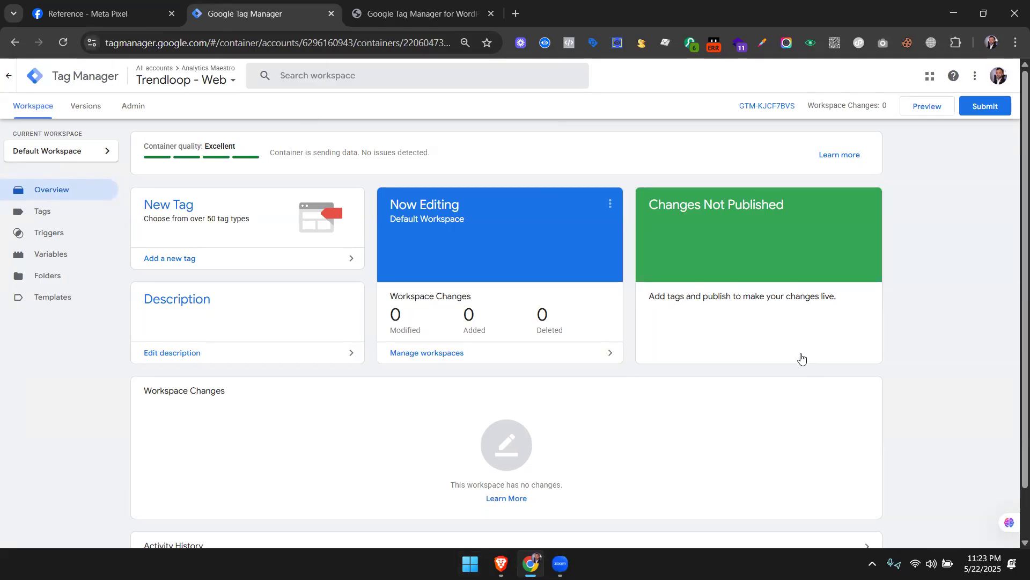
{"action": "left_click", "coordinate": [446, 4]}
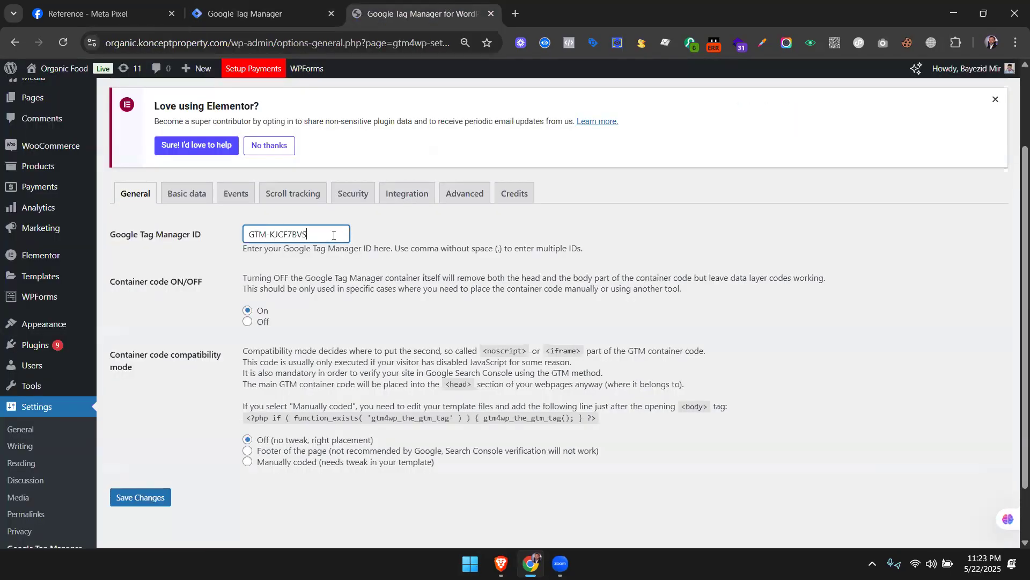
{"action": "left_click", "coordinate": [269, 12]}
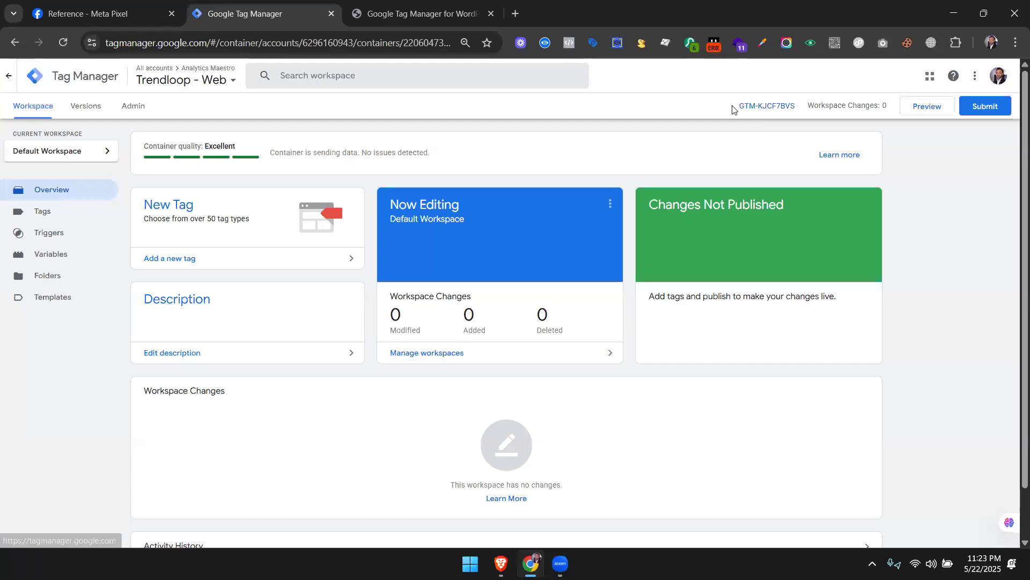
Copy GTM-KJCF7BVS from Tag Manager, paste it into the GTM4WP ID field, and save with container code on.
{"action": "left_click_drag", "start_coordinate": [736, 106], "coordinate": [796, 107]}
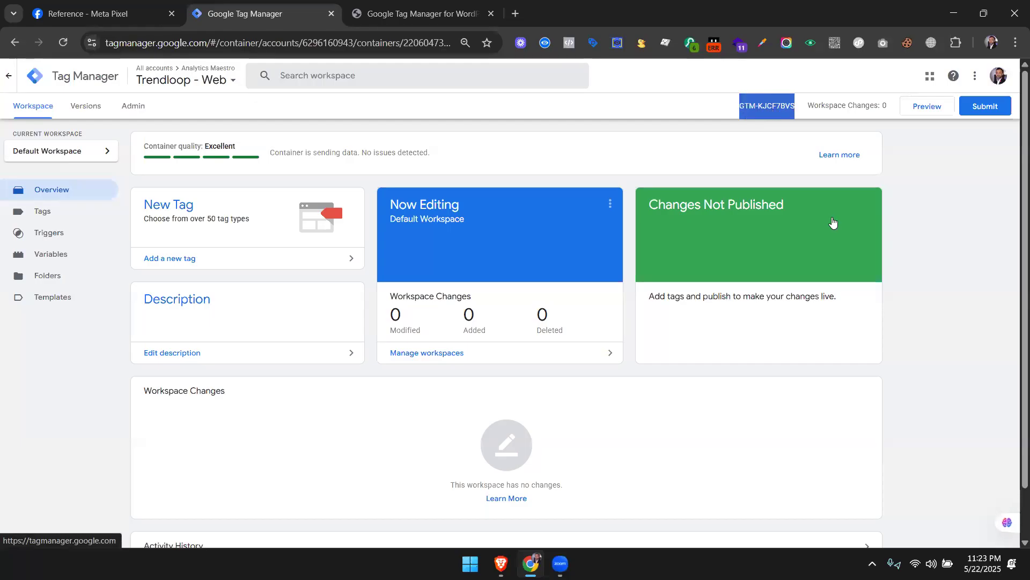
{"action": "right_click", "coordinate": [768, 108]}
{"action": "left_click", "coordinate": [518, 264]}
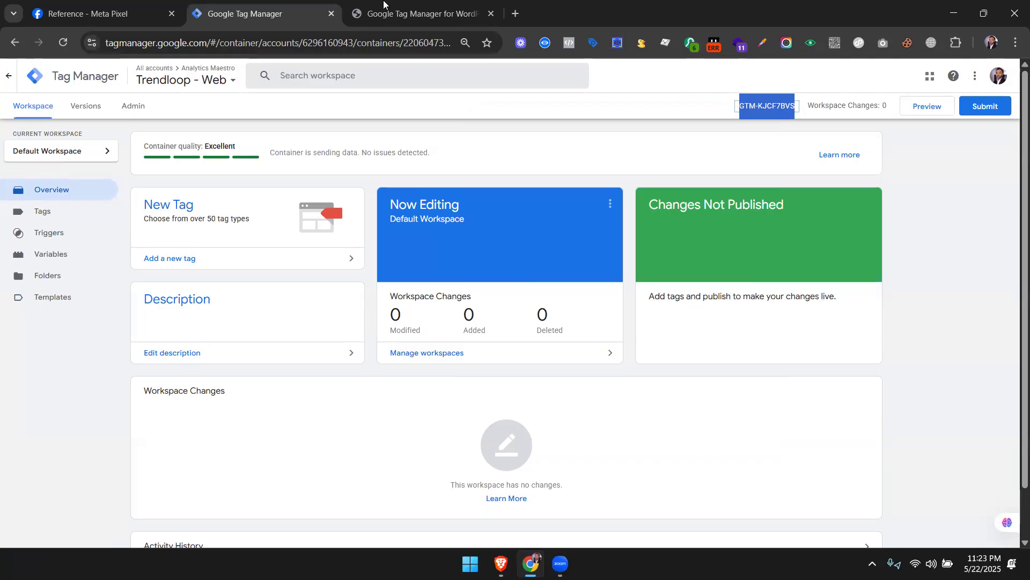
{"action": "left_click", "coordinate": [419, 13]}
{"action": "left_click_drag", "start_coordinate": [322, 234], "coordinate": [247, 227]}
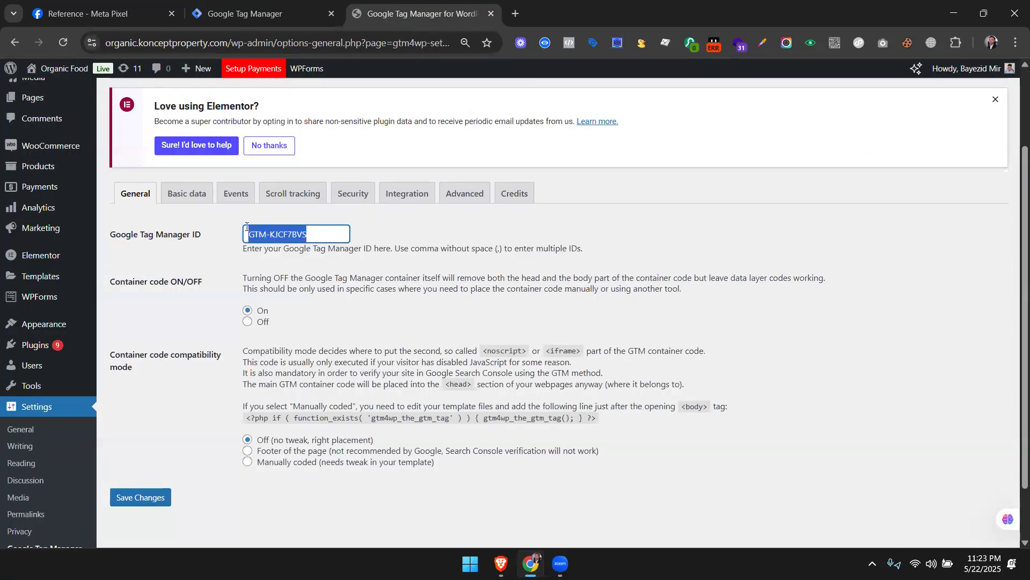
{"action": "key", "text": "ctrl+v"}
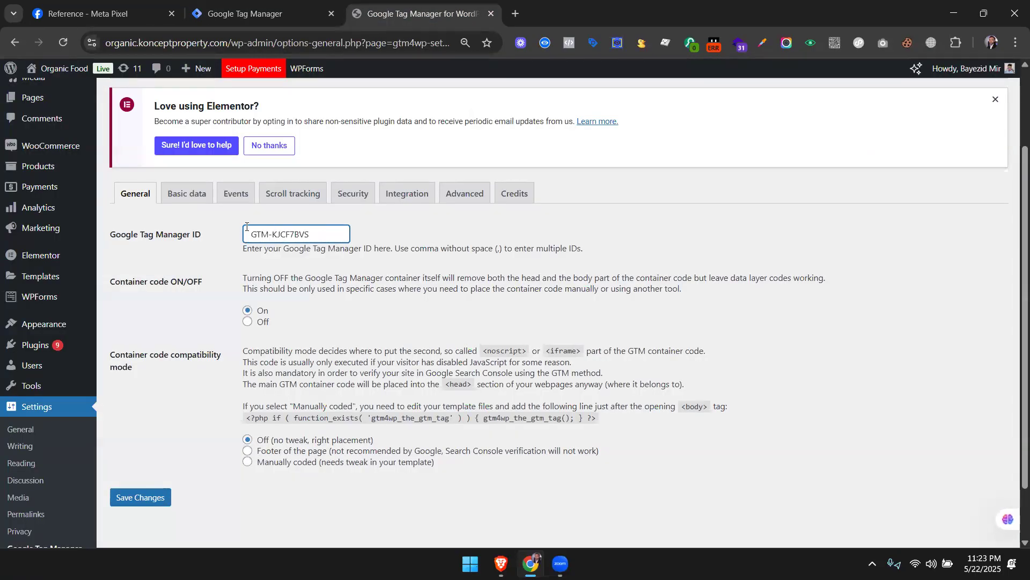
{"action": "left_click", "coordinate": [248, 311]}
{"action": "left_click", "coordinate": [146, 496]}
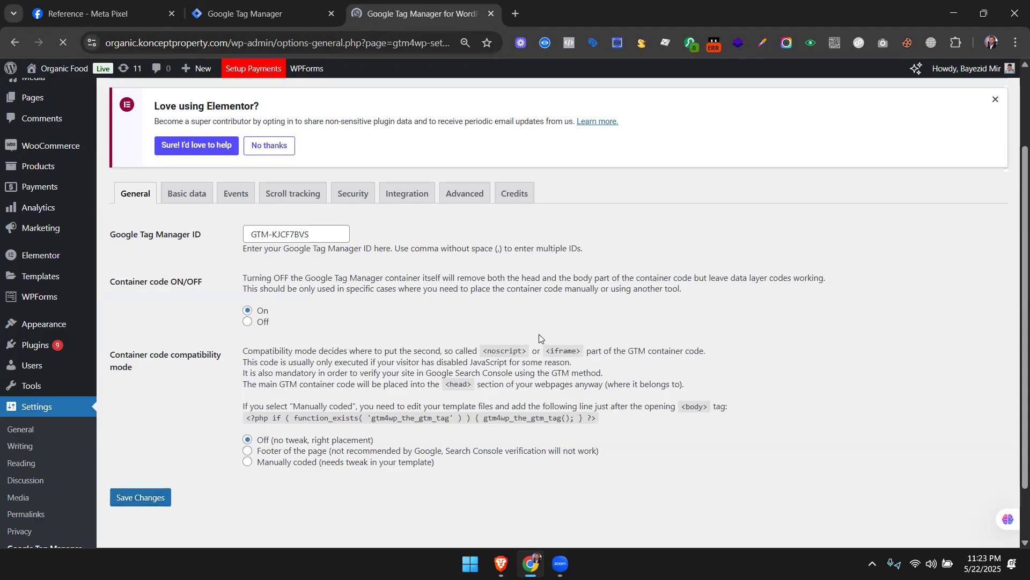
{"action": "scroll", "coordinate": [626, 304], "scroll_direction": "down", "scroll_amount": 3}
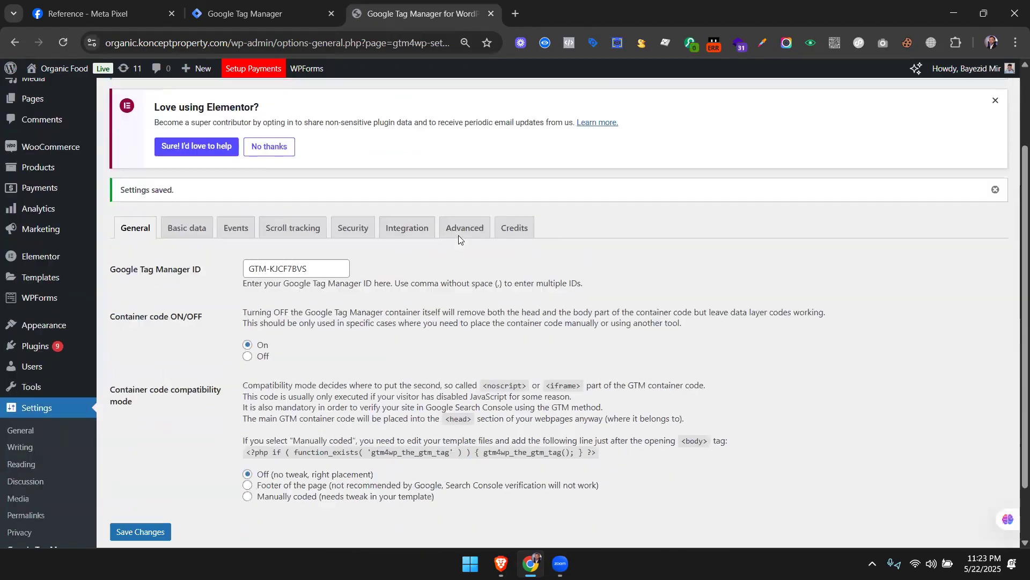
Check the saved Google Tag Manager ID, keep container code On, and save again.
{"action": "scroll", "coordinate": [282, 380], "scroll_direction": "down", "scroll_amount": 2}
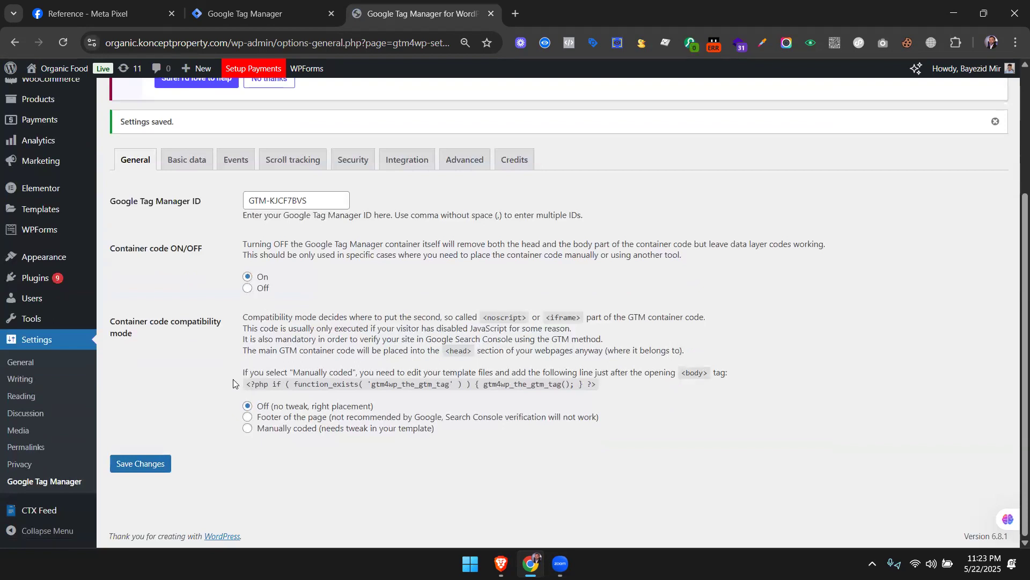
{"action": "left_click", "coordinate": [315, 196]}
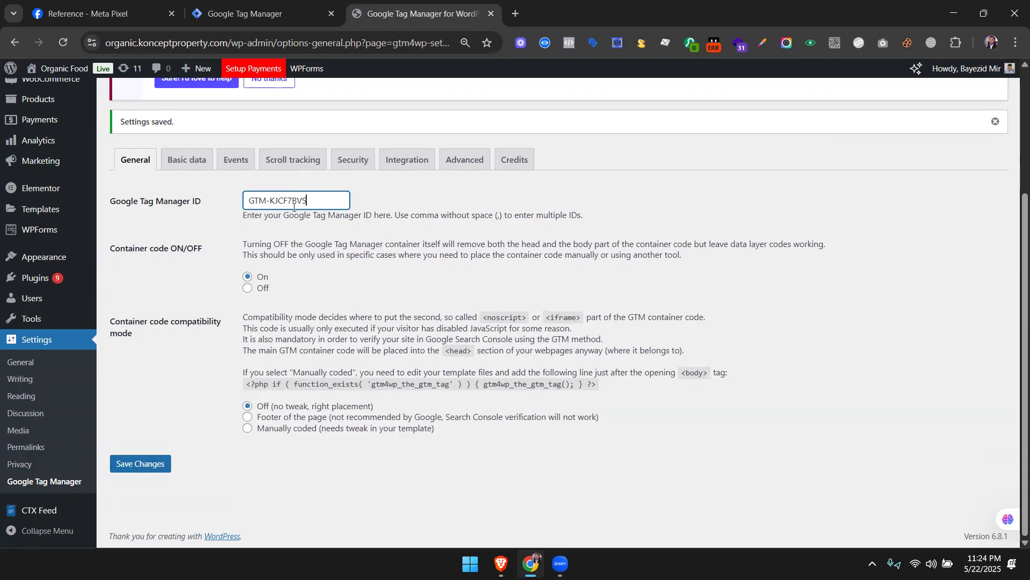
{"action": "left_click", "coordinate": [248, 276]}
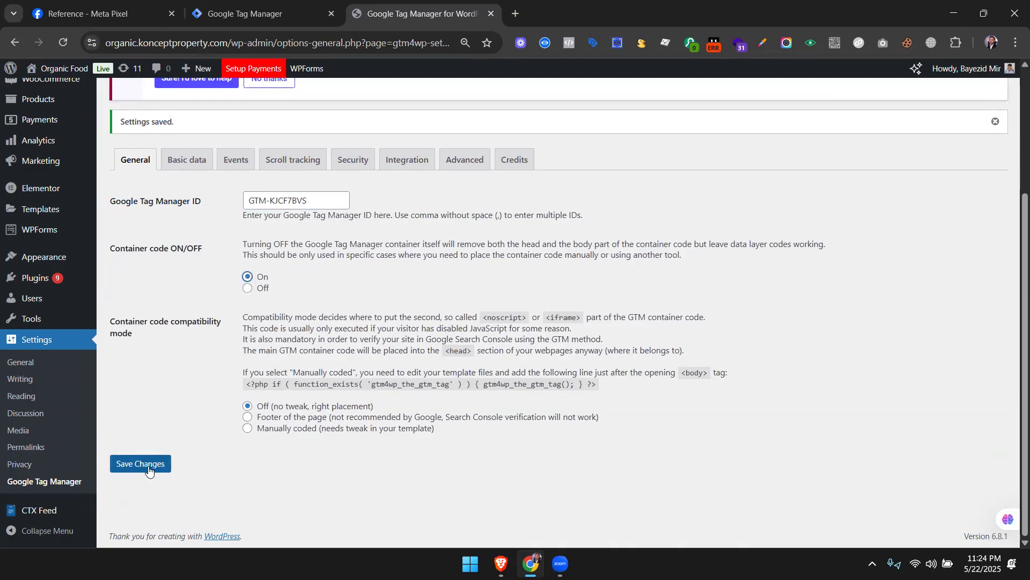
{"action": "left_click", "coordinate": [148, 471]}
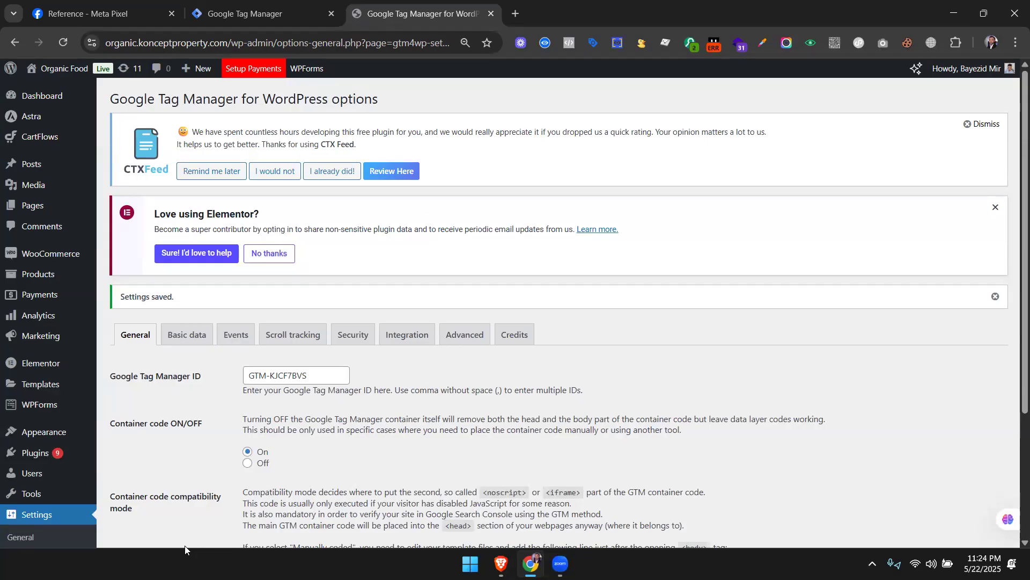
Reorder the Tag Manager and WordPress tabs and show GTM4WP's Integration settings.
{"action": "scroll", "coordinate": [139, 392], "scroll_direction": "down", "scroll_amount": 3}
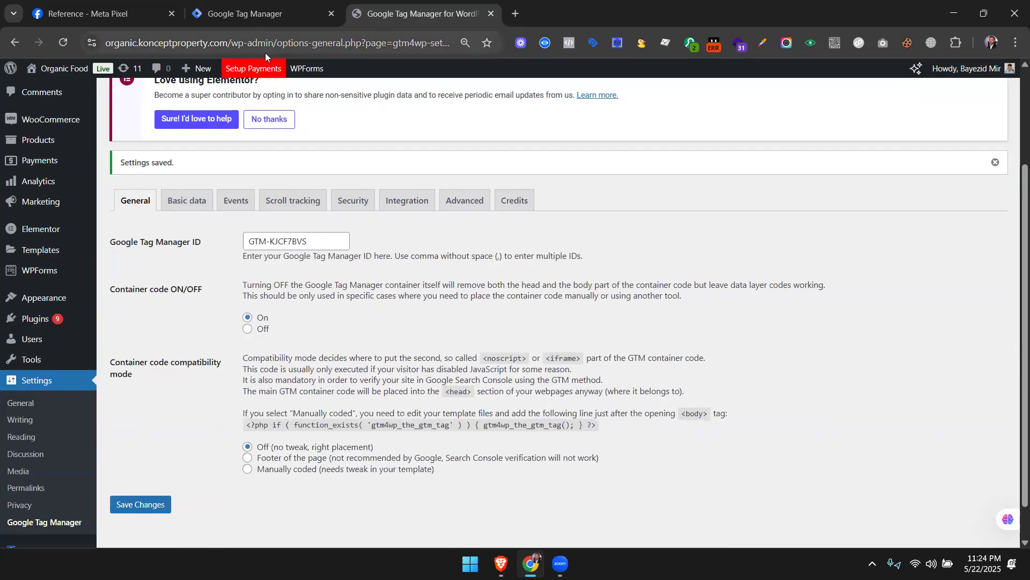
{"action": "left_click_drag", "start_coordinate": [264, 15], "coordinate": [454, 5]}
{"action": "left_click_drag", "start_coordinate": [305, 6], "coordinate": [402, 10]}
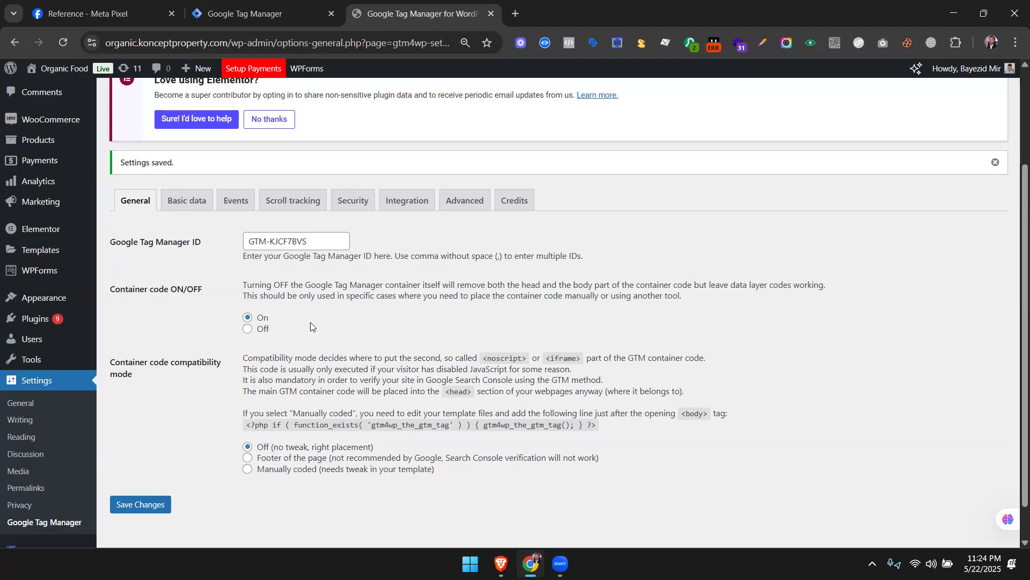
{"action": "left_click", "coordinate": [404, 204]}
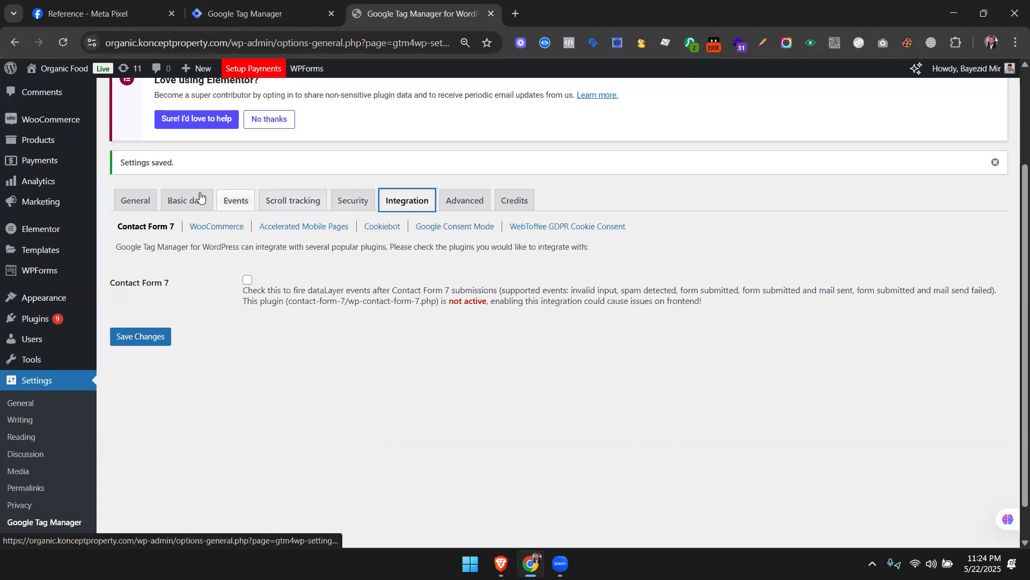
Show the Integration > WooCommerce options and toggle Track e-commerce.
{"action": "left_click", "coordinate": [141, 203]}
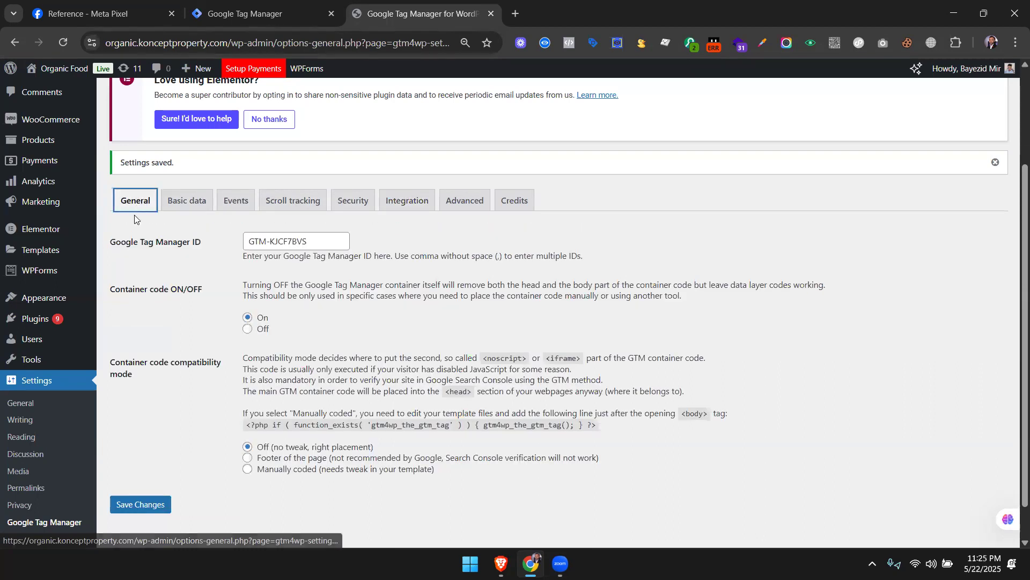
{"action": "left_click", "coordinate": [398, 205]}
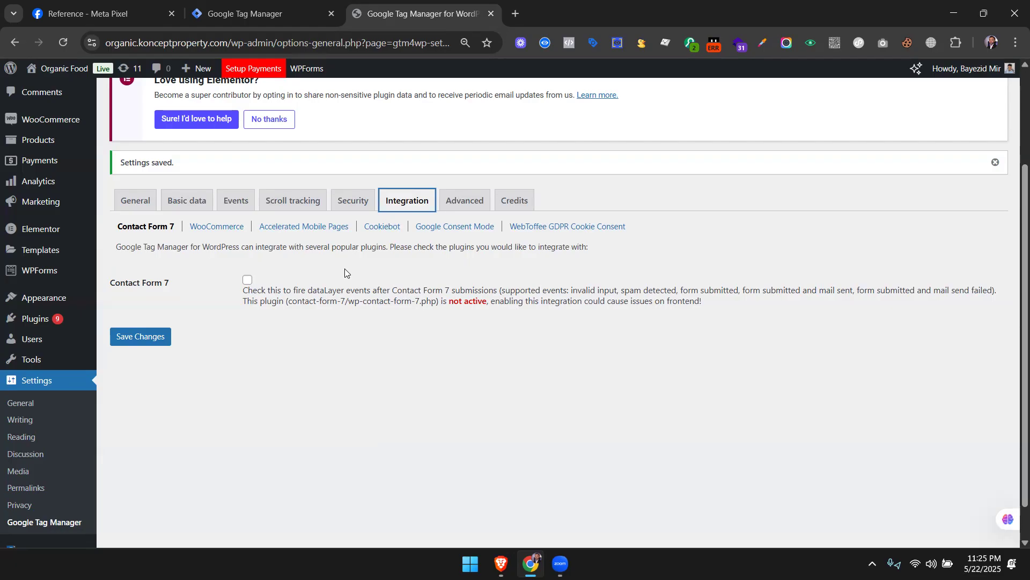
{"action": "left_click", "coordinate": [204, 226]}
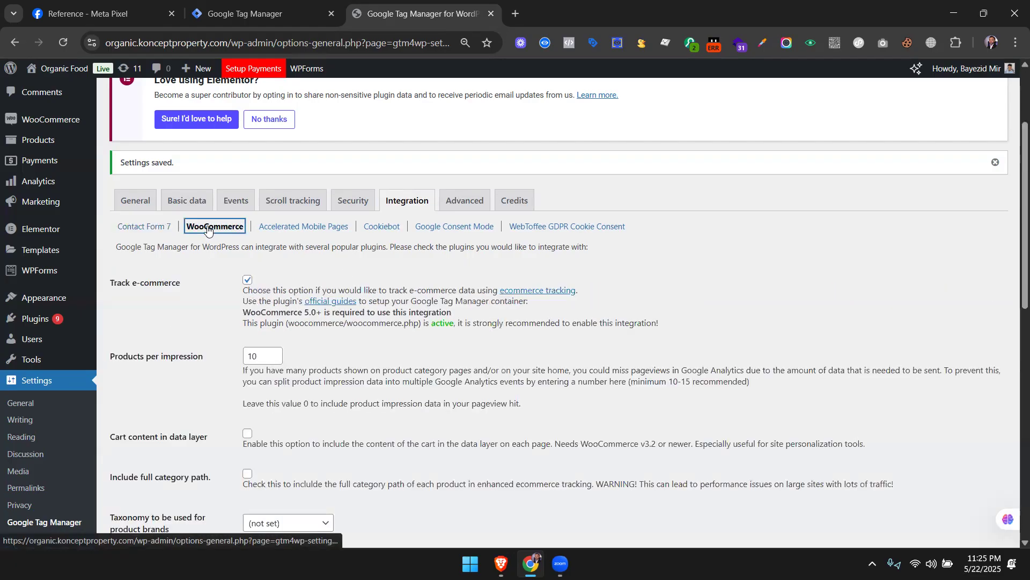
{"action": "left_click_drag", "start_coordinate": [110, 283], "coordinate": [187, 289]}
{"action": "left_click", "coordinate": [247, 280]}
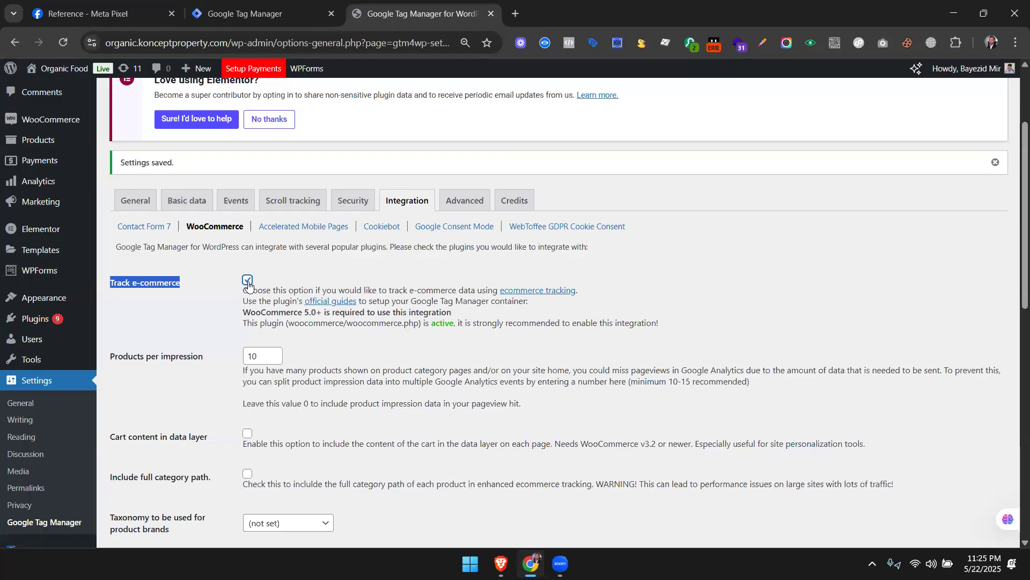
Tick 'Customer data in data layer' and save the WooCommerce integration settings.
{"action": "scroll", "coordinate": [248, 285], "scroll_direction": "down", "scroll_amount": 5}
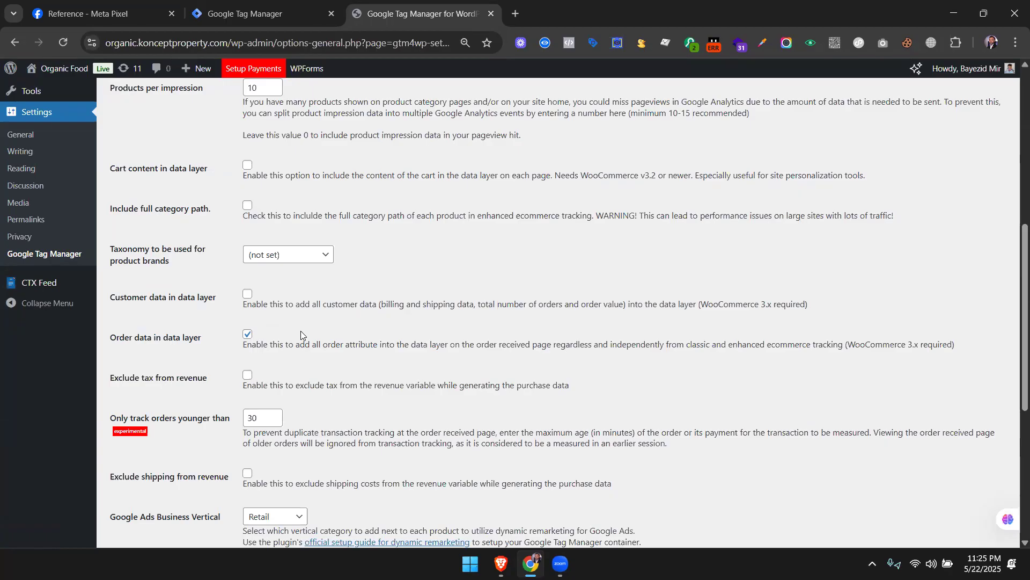
{"action": "scroll", "coordinate": [300, 331], "scroll_direction": "down", "scroll_amount": 2}
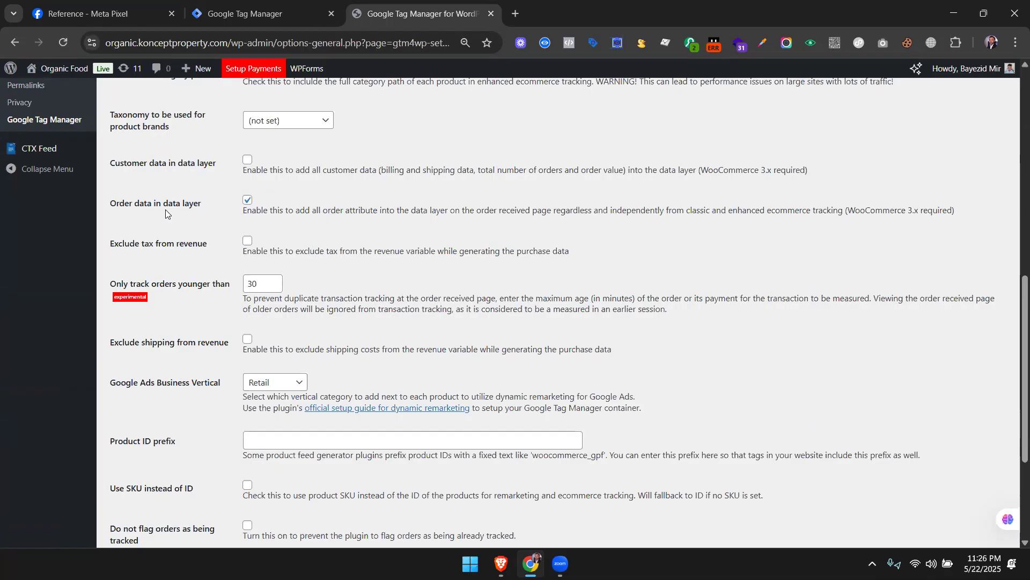
{"action": "scroll", "coordinate": [215, 230], "scroll_direction": "down", "scroll_amount": 4}
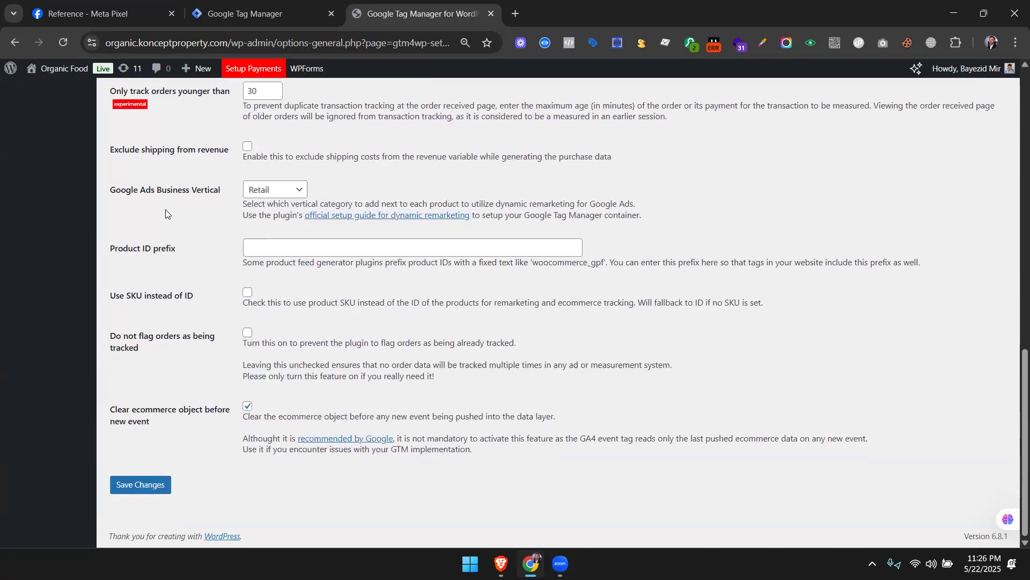
{"action": "scroll", "coordinate": [257, 247], "scroll_direction": "up", "scroll_amount": 3}
{"action": "scroll", "coordinate": [263, 254], "scroll_direction": "up", "scroll_amount": 1}
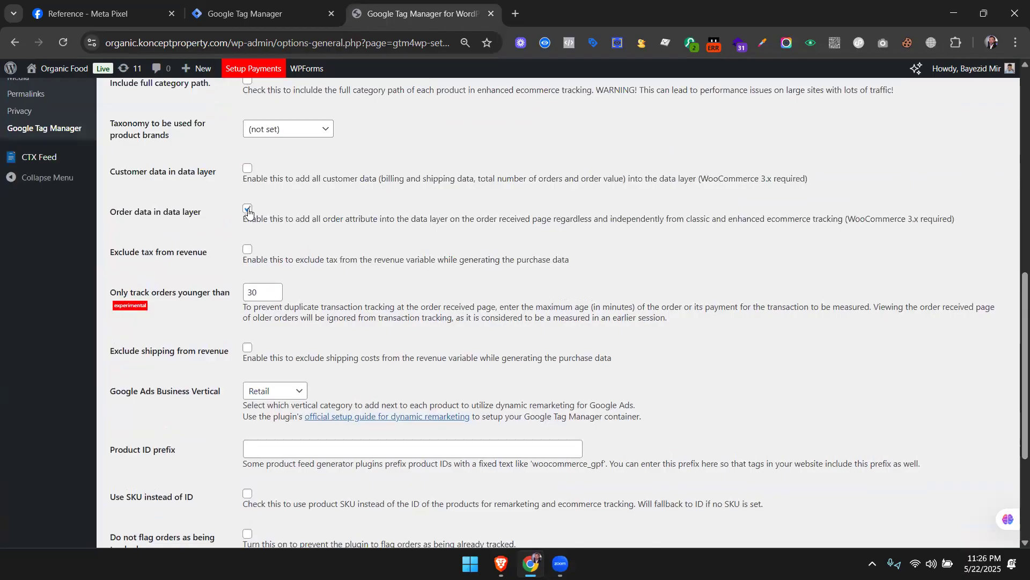
{"action": "scroll", "coordinate": [409, 294], "scroll_direction": "down", "scroll_amount": 2}
{"action": "scroll", "coordinate": [409, 294], "scroll_direction": "up", "scroll_amount": 5}
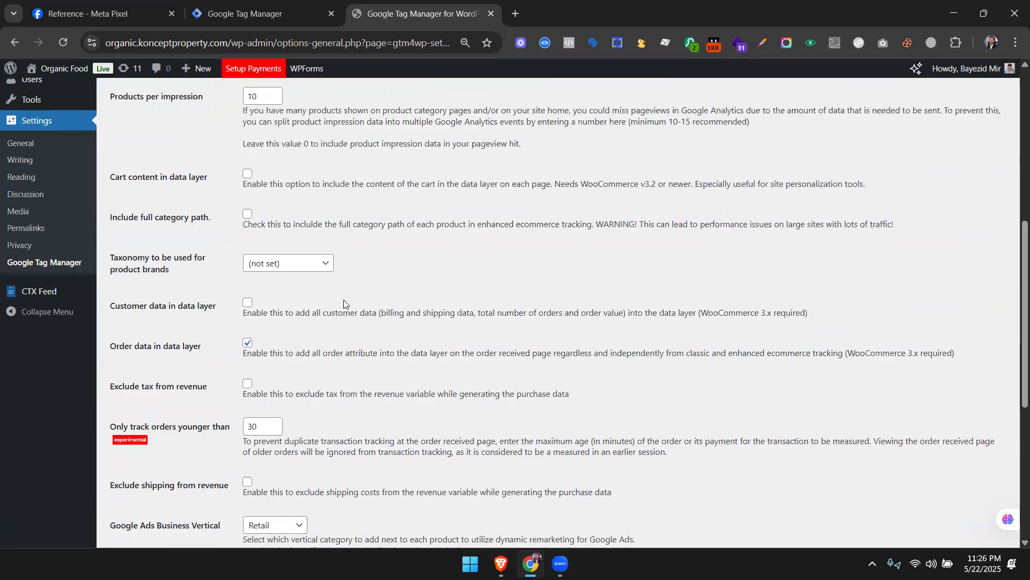
{"action": "left_click", "coordinate": [247, 305]}
{"action": "scroll", "coordinate": [310, 340], "scroll_direction": "down", "scroll_amount": 6}
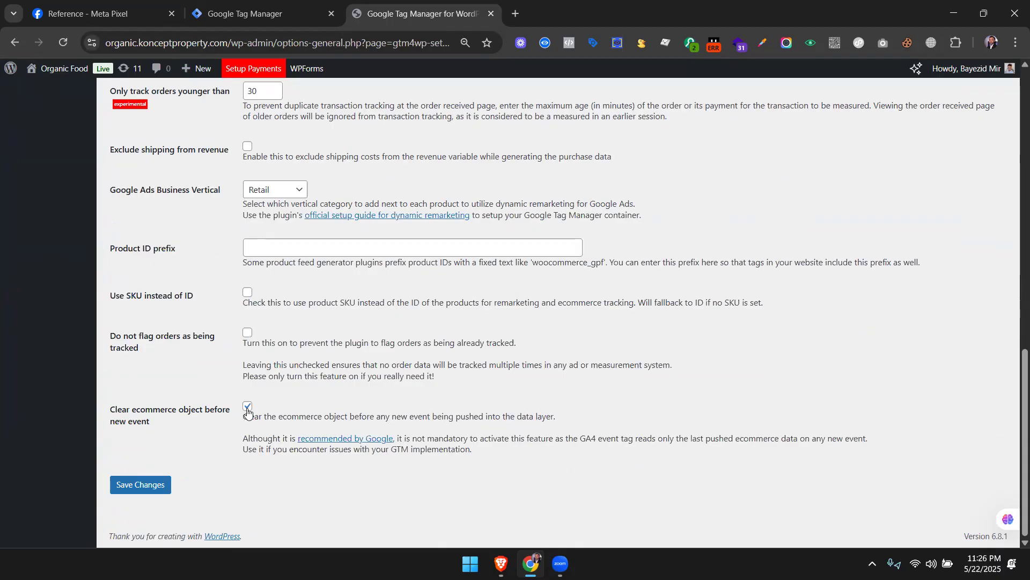
{"action": "left_click", "coordinate": [146, 484]}
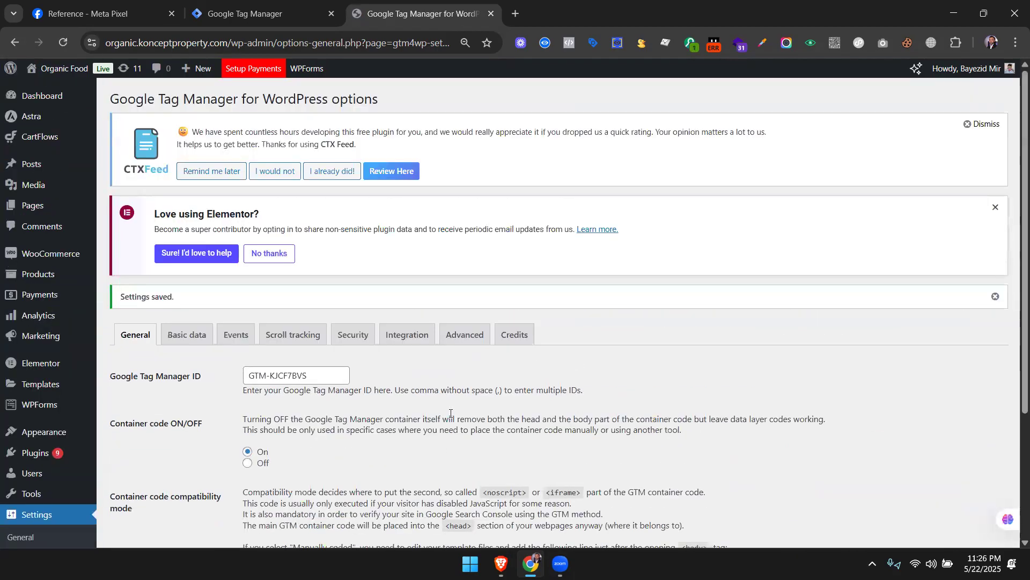
Cycle through the WordPress, Meta Pixel reference and Tag Manager tabs, moving Tag Manager to last position.
{"action": "scroll", "coordinate": [288, 419], "scroll_direction": "down", "scroll_amount": 1}
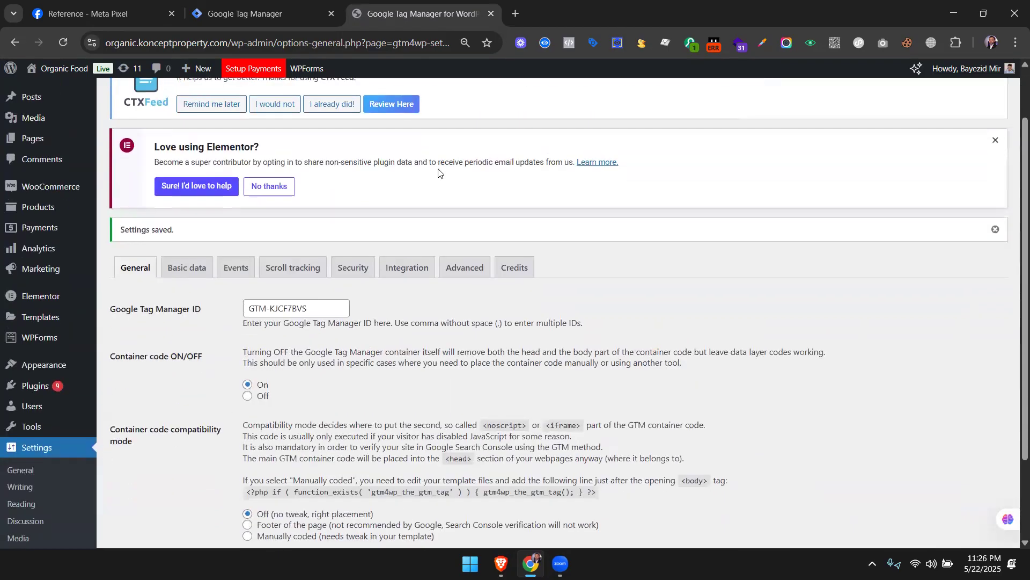
{"action": "left_click", "coordinate": [274, 11]}
{"action": "left_click", "coordinate": [418, 12]}
{"action": "key", "text": "ctrl+shift+Tab"}
{"action": "key", "text": "ctrl+shift+Tab"}
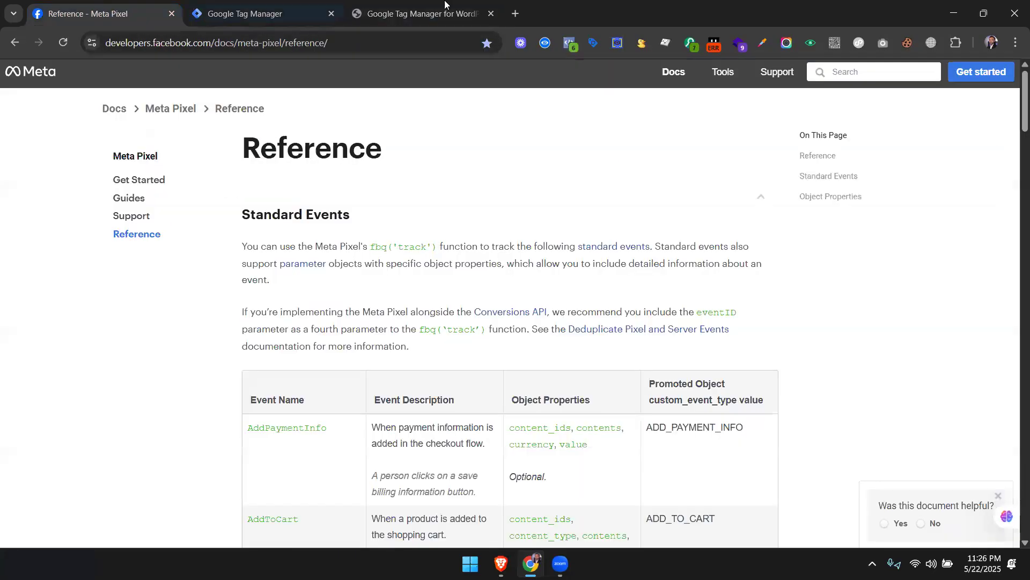
{"action": "left_click", "coordinate": [448, 3]}
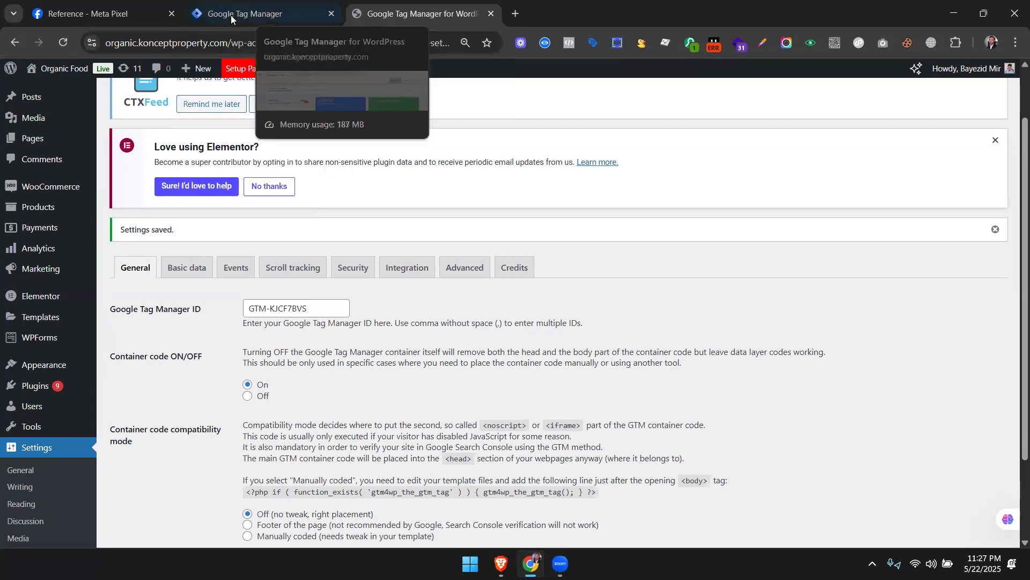
{"action": "left_click", "coordinate": [82, 15]}
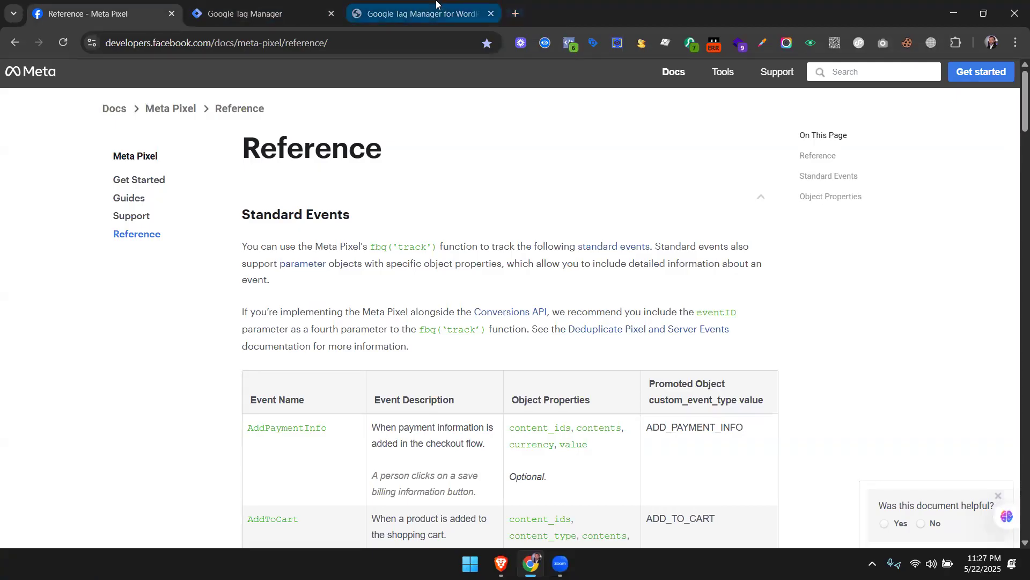
{"action": "left_click_drag", "start_coordinate": [284, 9], "coordinate": [436, 9]}
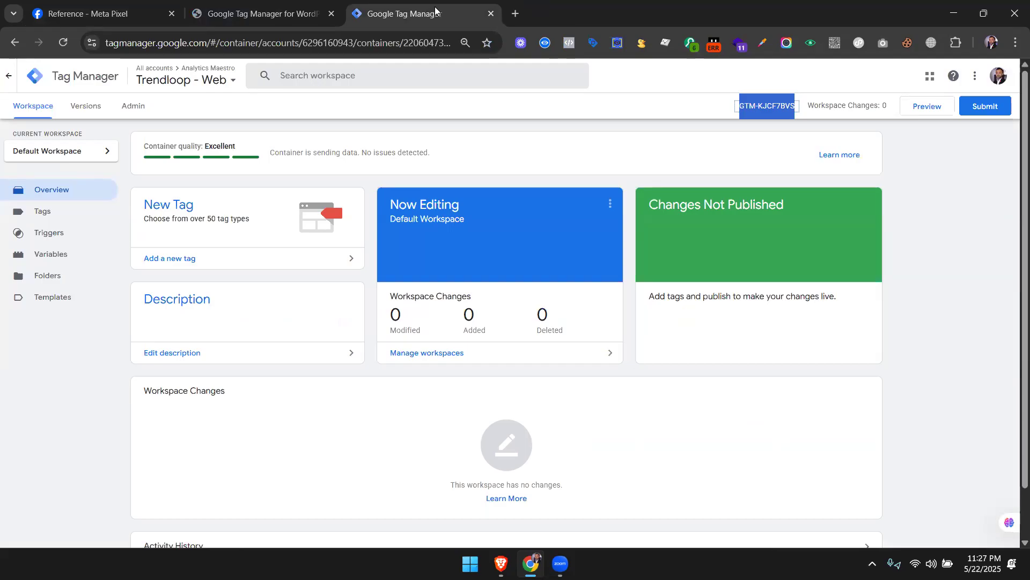
Switch between the WordPress GTM4WP and Tag Manager tabs, then open a blank tab after them.
{"action": "left_click", "coordinate": [228, 3]}
{"action": "left_click", "coordinate": [472, 15]}
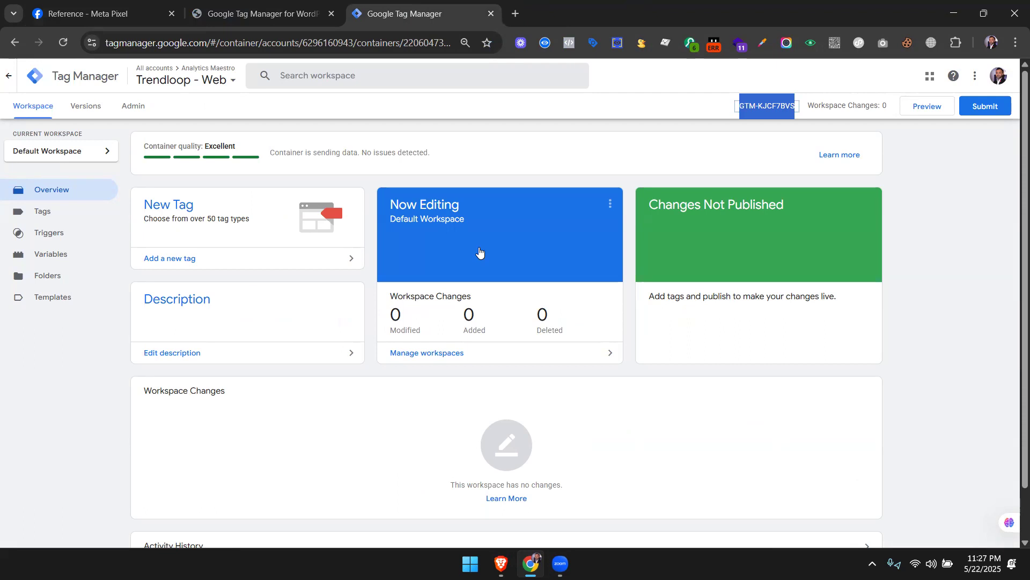
{"action": "left_click", "coordinate": [258, 9]}
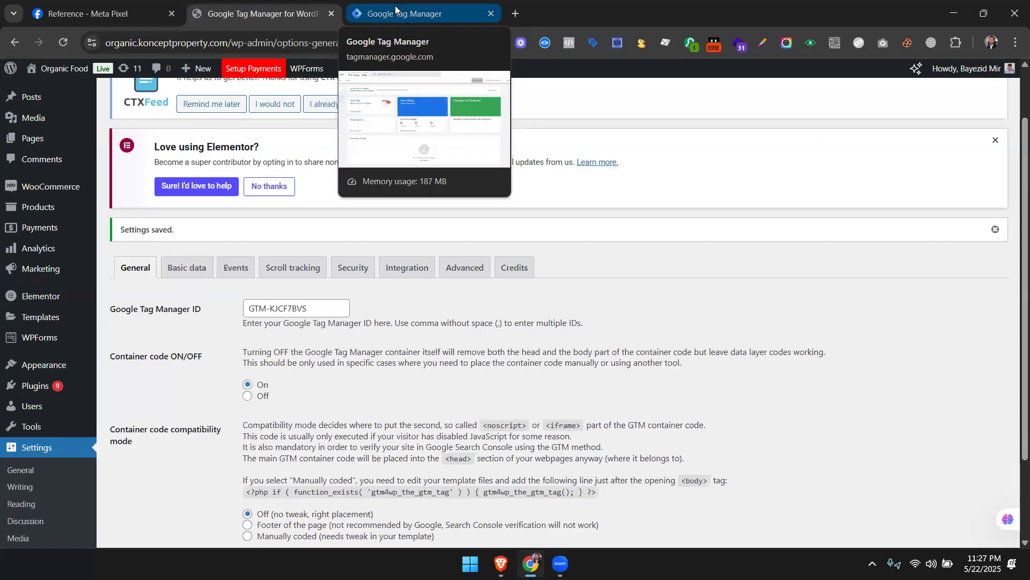
{"action": "left_click", "coordinate": [515, 11]}
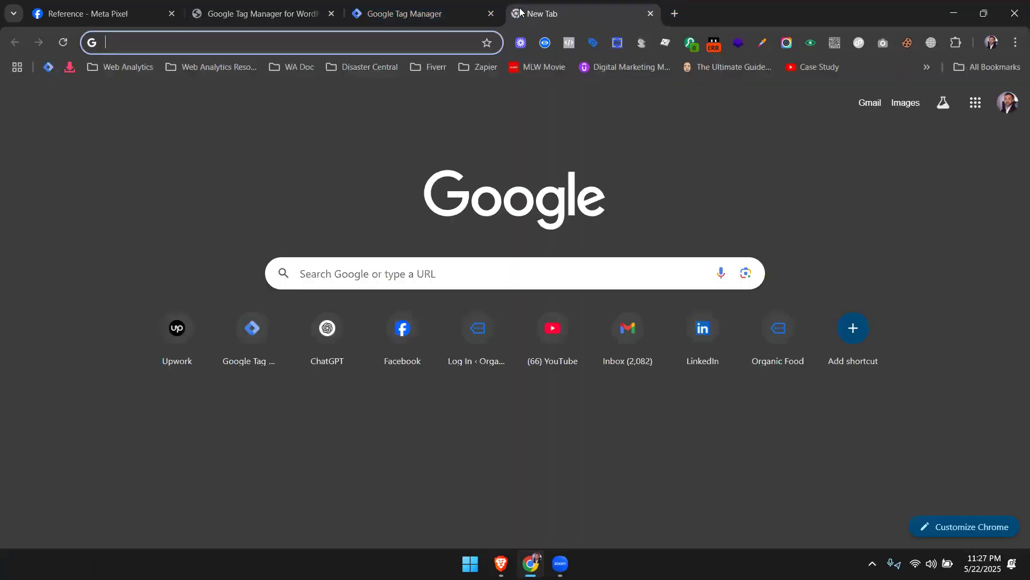
Go to business.facebook.com and dismiss the notification permission prompt.
{"action": "type", "text": "business.facebook.com"}
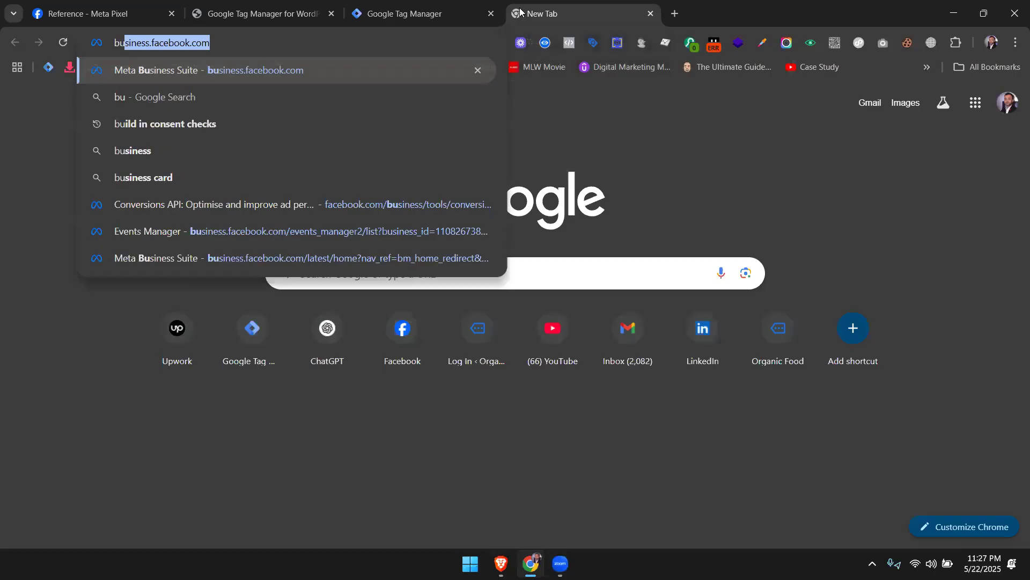
{"action": "key", "text": "Return"}
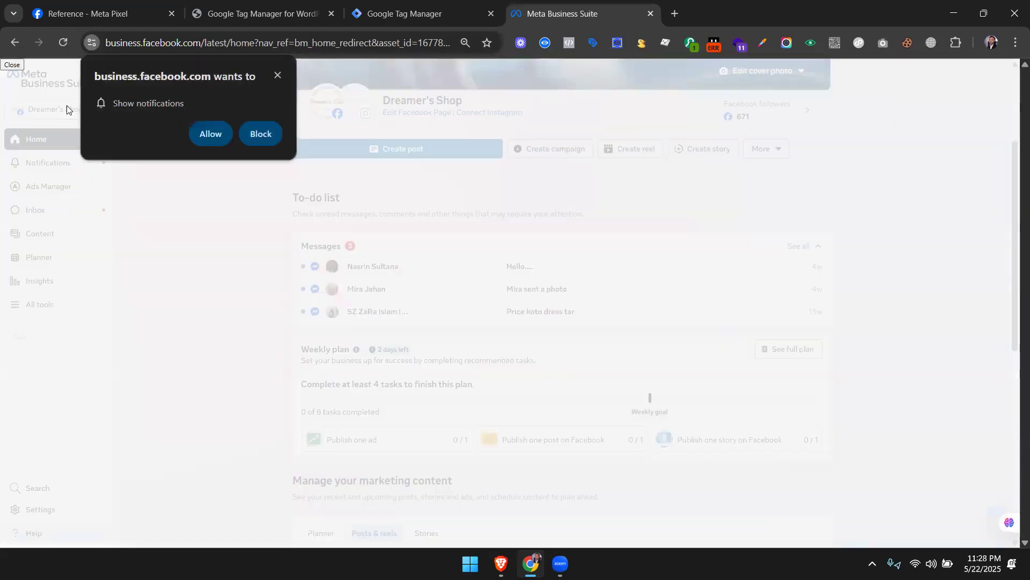
{"action": "left_click", "coordinate": [278, 74]}
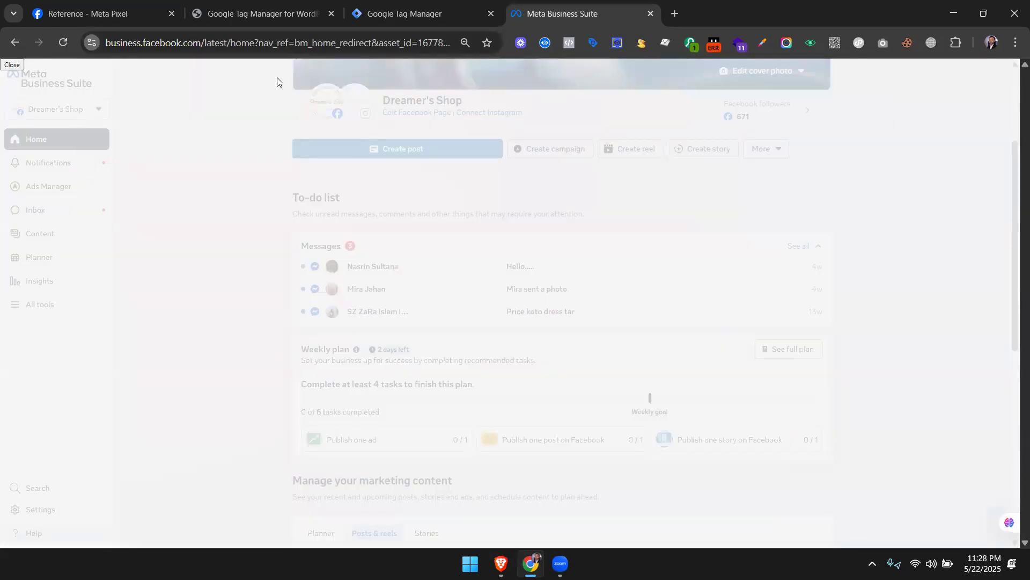
{"action": "scroll", "coordinate": [804, 269], "scroll_direction": "up", "scroll_amount": 3}
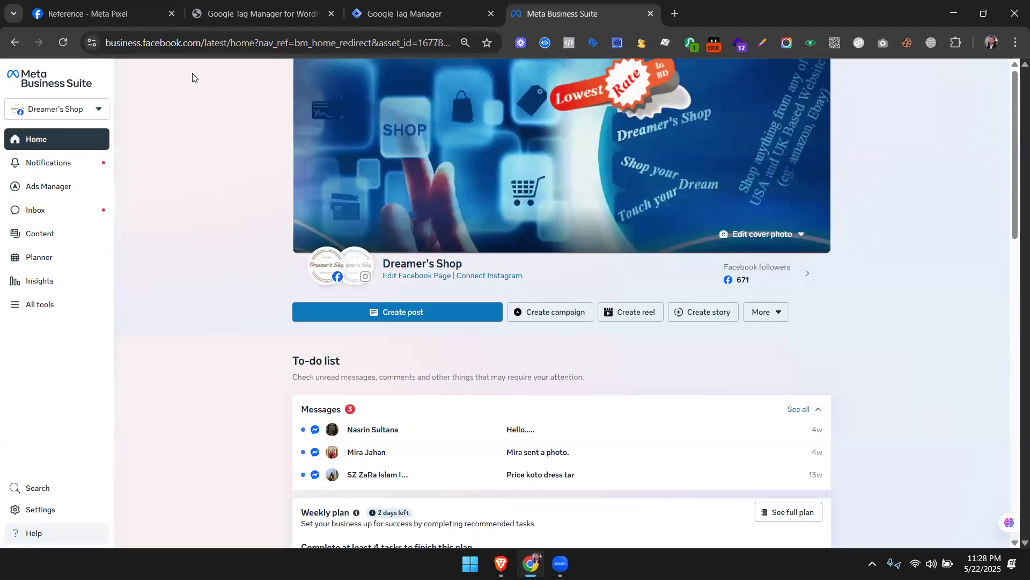
Send the tab to facebook.com to show the news feed.
{"action": "left_click", "coordinate": [208, 44]}
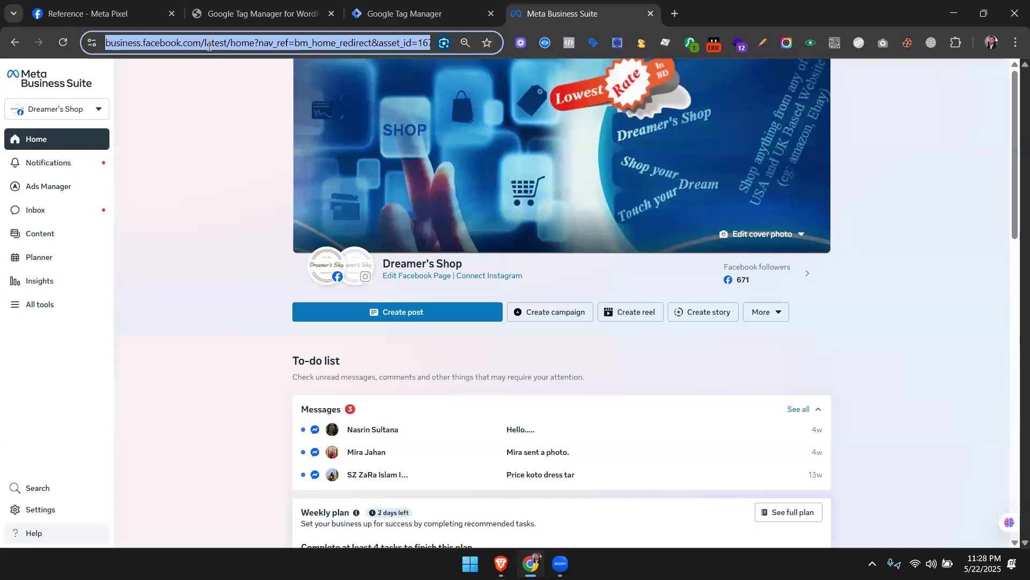
{"action": "type", "text": "facebook.com"}
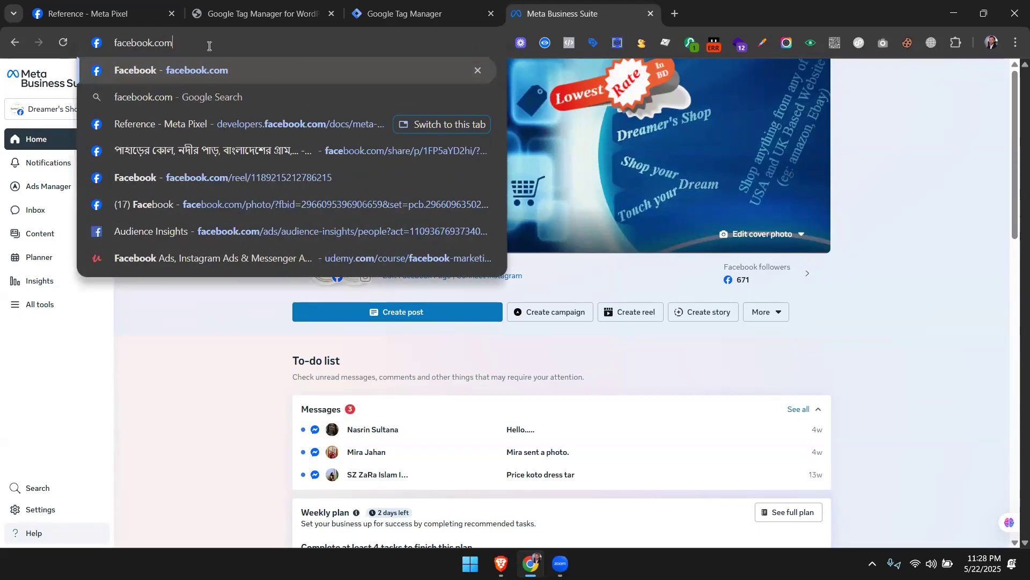
{"action": "key", "text": "Return"}
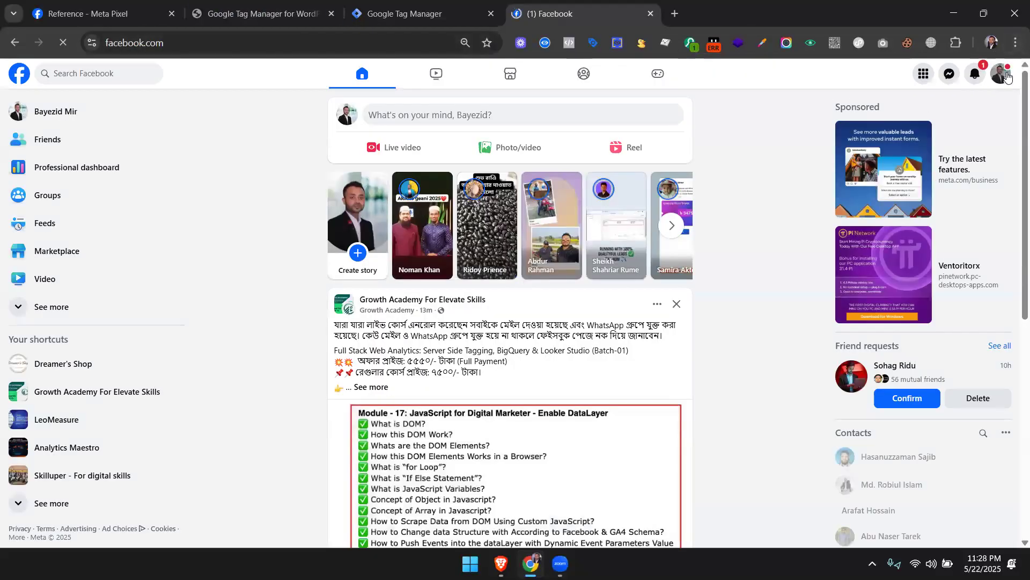
Log out of Facebook and log in to the other saved account with its saved password.
{"action": "left_click", "coordinate": [1001, 75]}
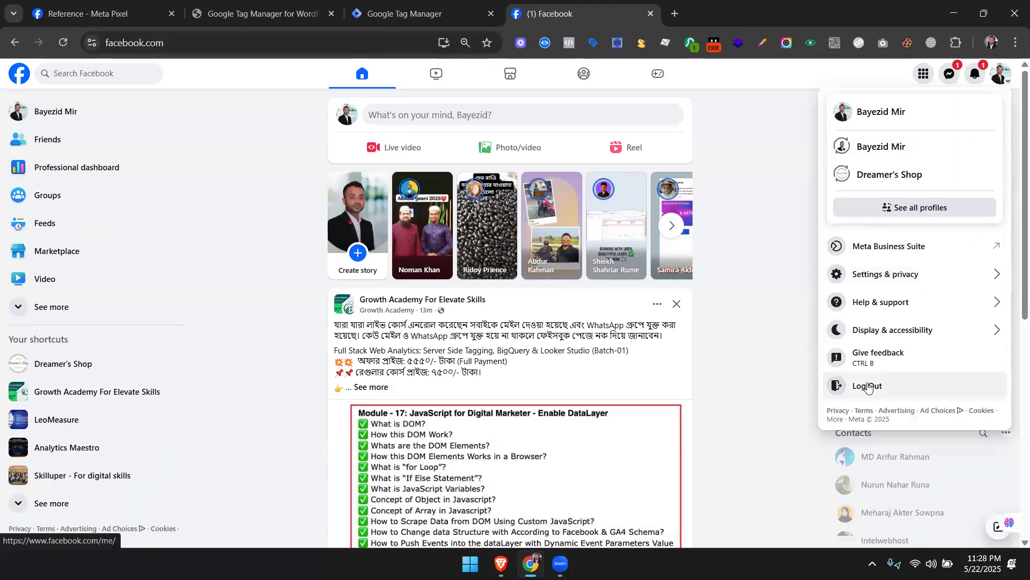
{"action": "left_click", "coordinate": [868, 382]}
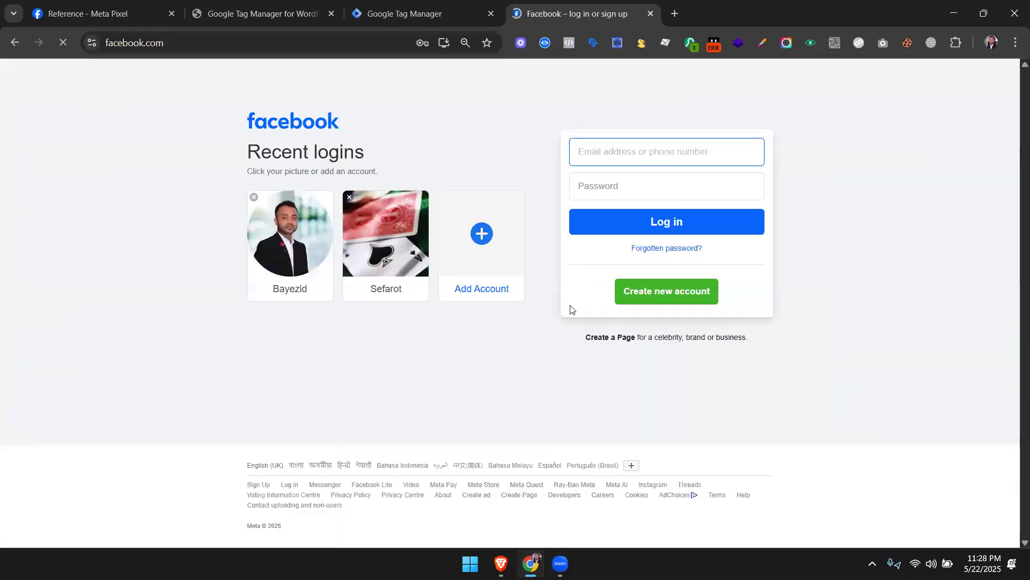
{"action": "left_click", "coordinate": [385, 241]}
{"action": "left_click", "coordinate": [478, 281]}
{"action": "left_click", "coordinate": [650, 220]}
{"action": "type", "text": "•••••••"}
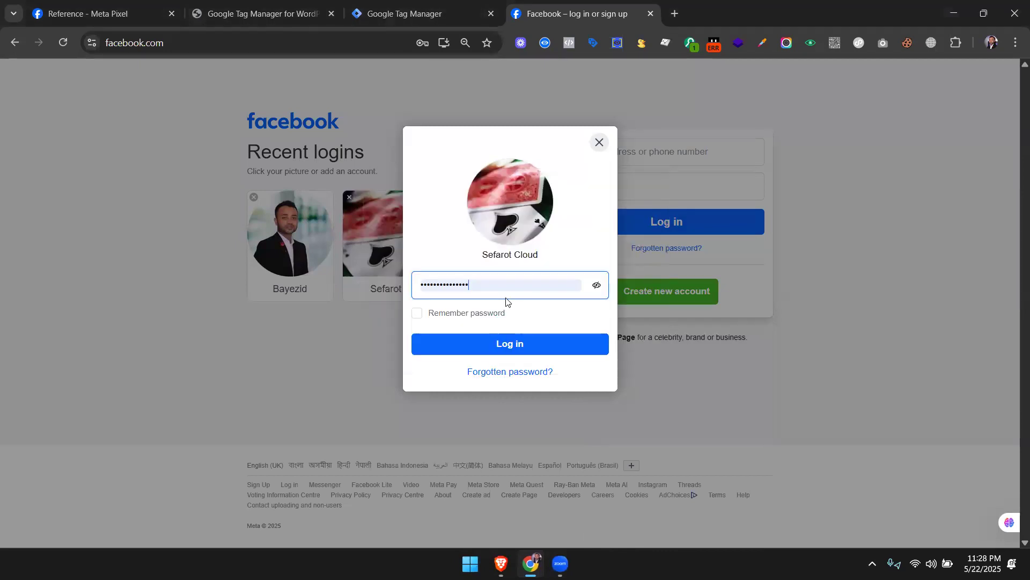
{"action": "left_click", "coordinate": [514, 346]}
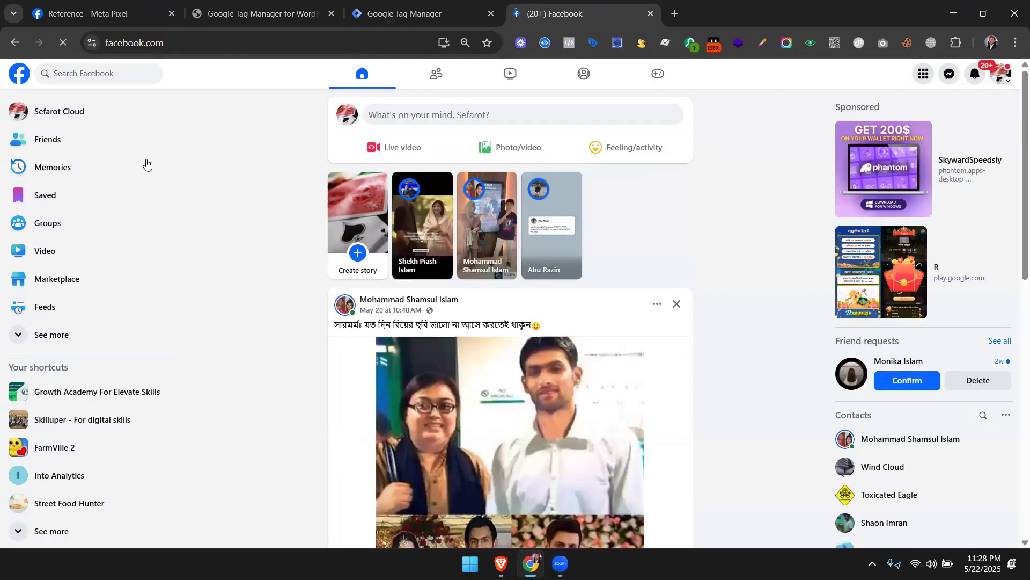
Go to business.facebook.com to open the Into Analytics Business Suite home.
{"action": "left_click", "coordinate": [237, 42]}
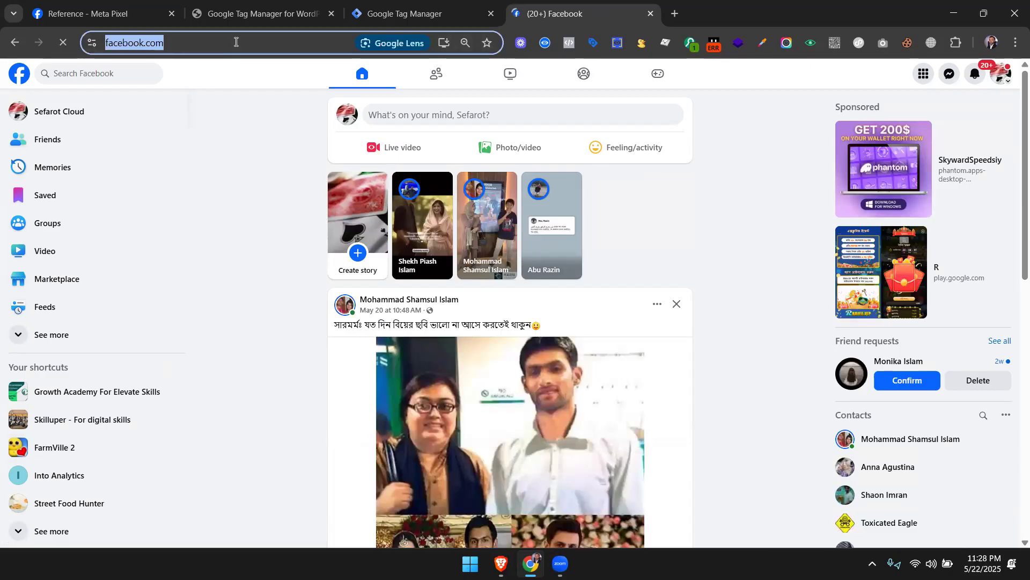
{"action": "type", "text": "busin"}
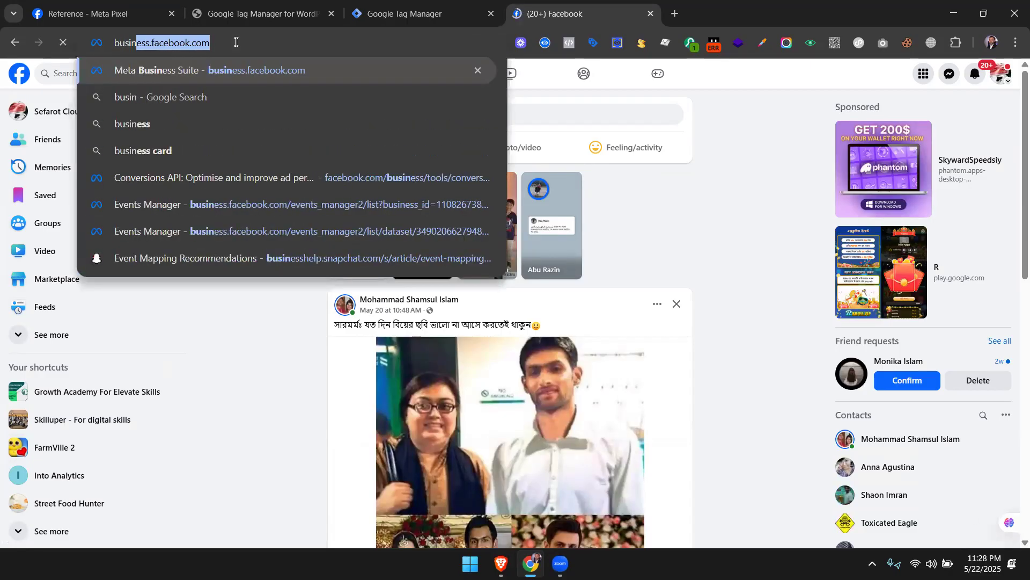
{"action": "key", "text": "Return"}
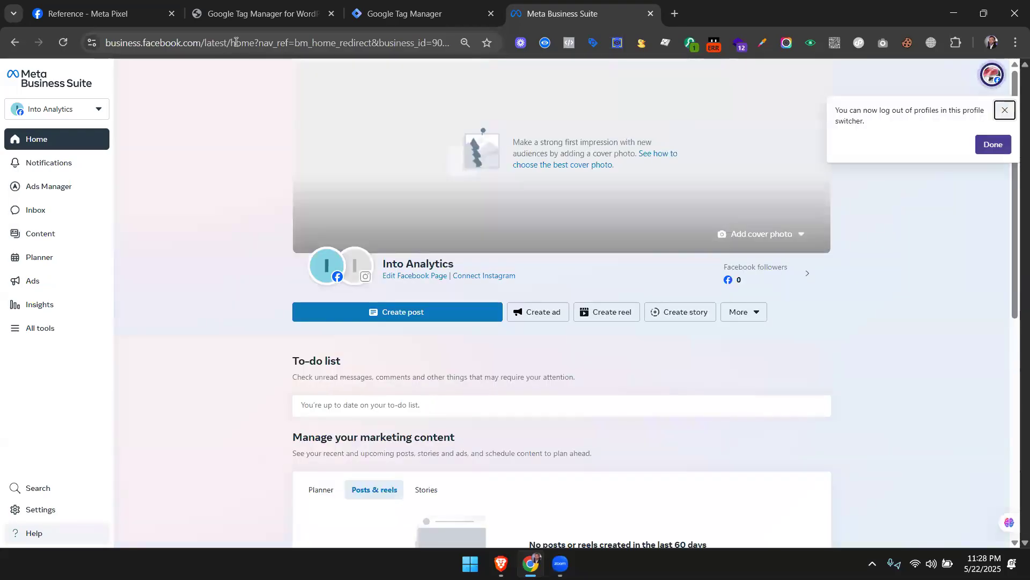
Dismiss the tip, then go from All tools to Settings > Data Sources > Datasets & pixels.
{"action": "left_click", "coordinate": [1005, 111]}
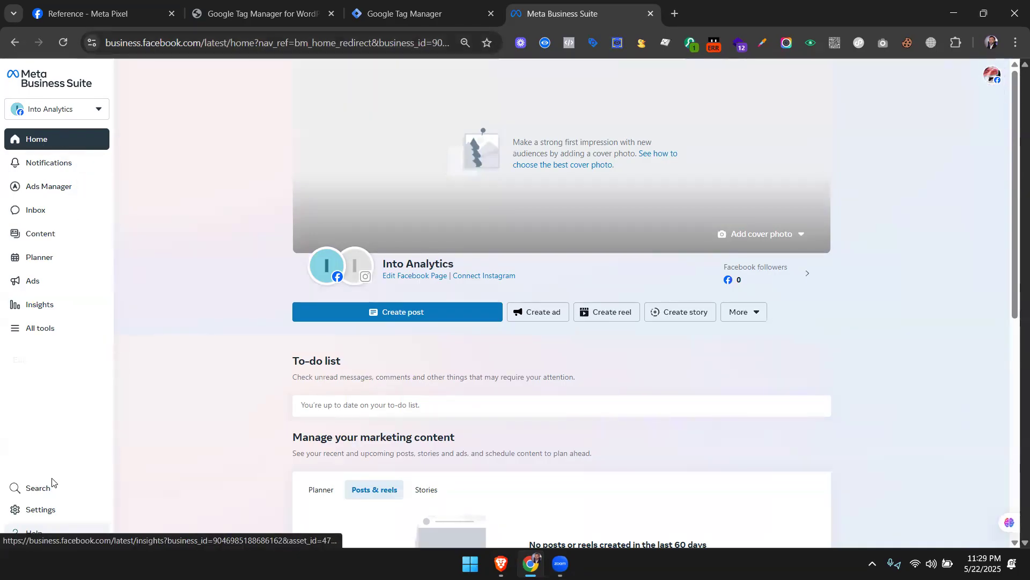
{"action": "left_click", "coordinate": [51, 332]}
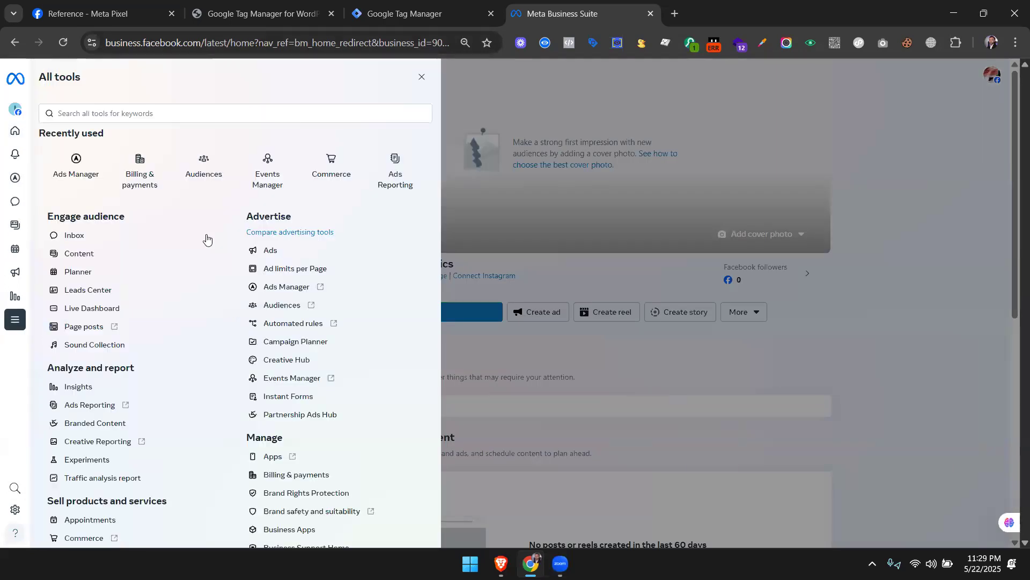
{"action": "scroll", "coordinate": [145, 320], "scroll_direction": "down", "scroll_amount": 2}
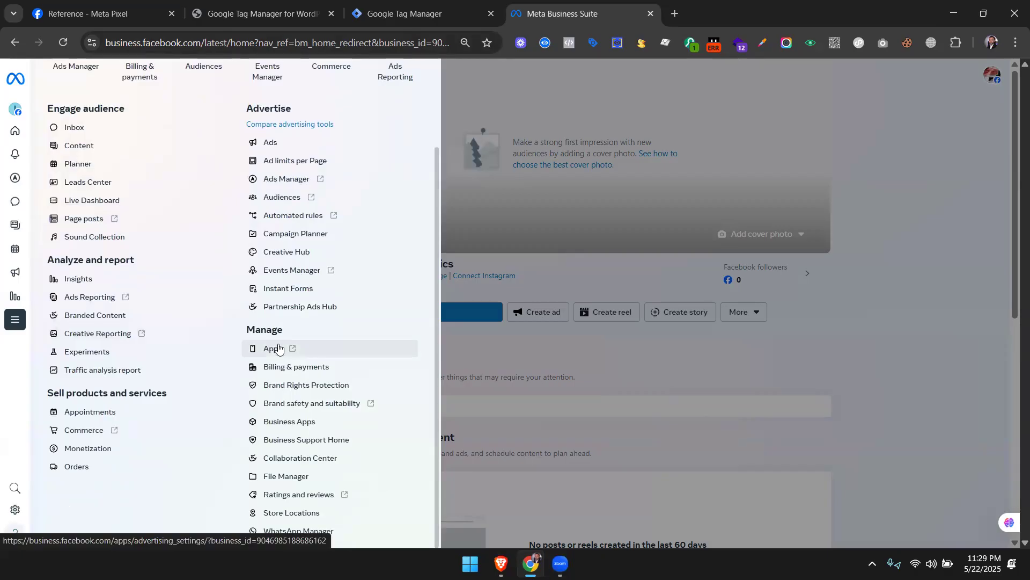
{"action": "left_click", "coordinate": [18, 511]}
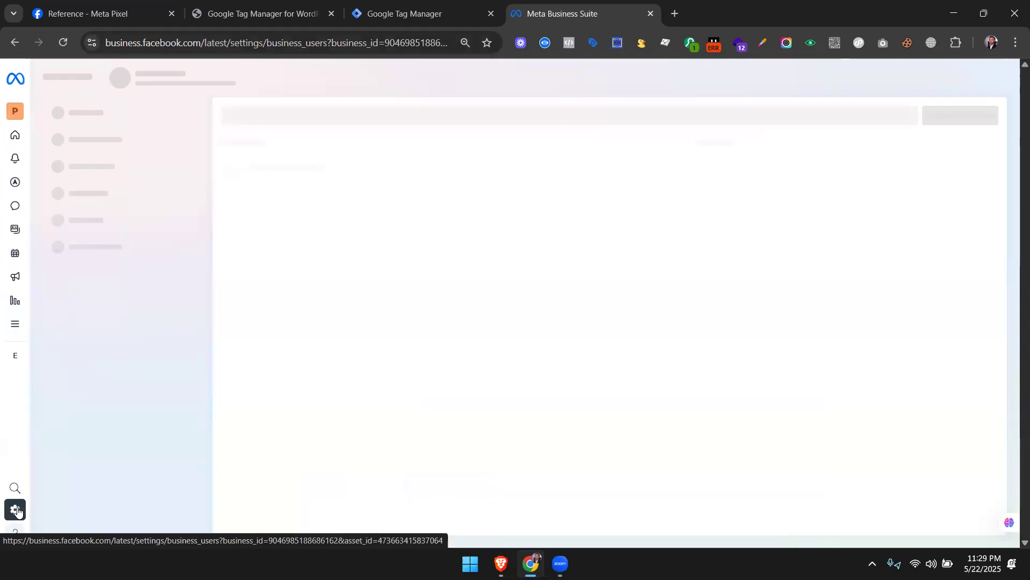
{"action": "scroll", "coordinate": [163, 351], "scroll_direction": "down", "scroll_amount": 3}
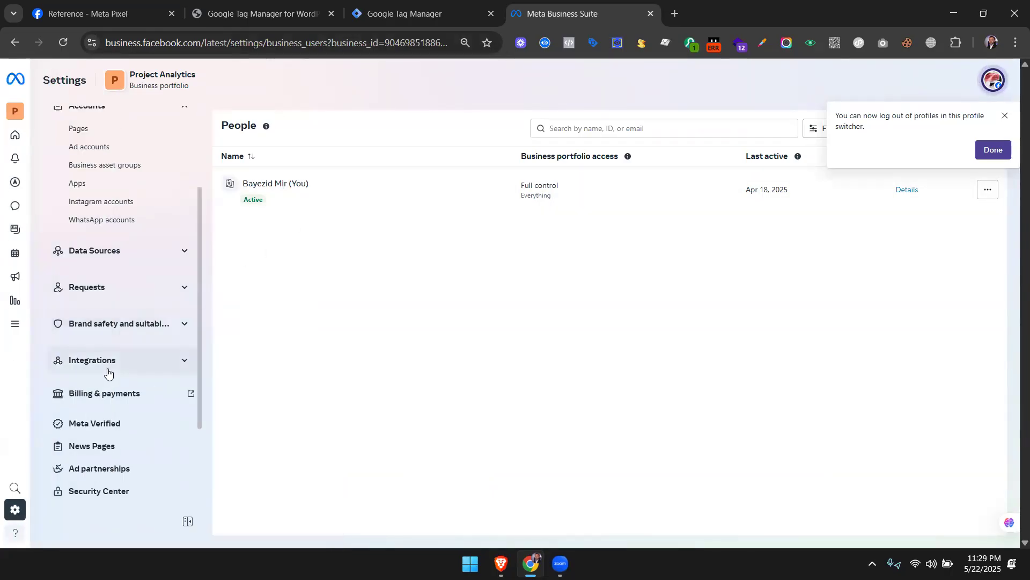
{"action": "left_click", "coordinate": [119, 253]}
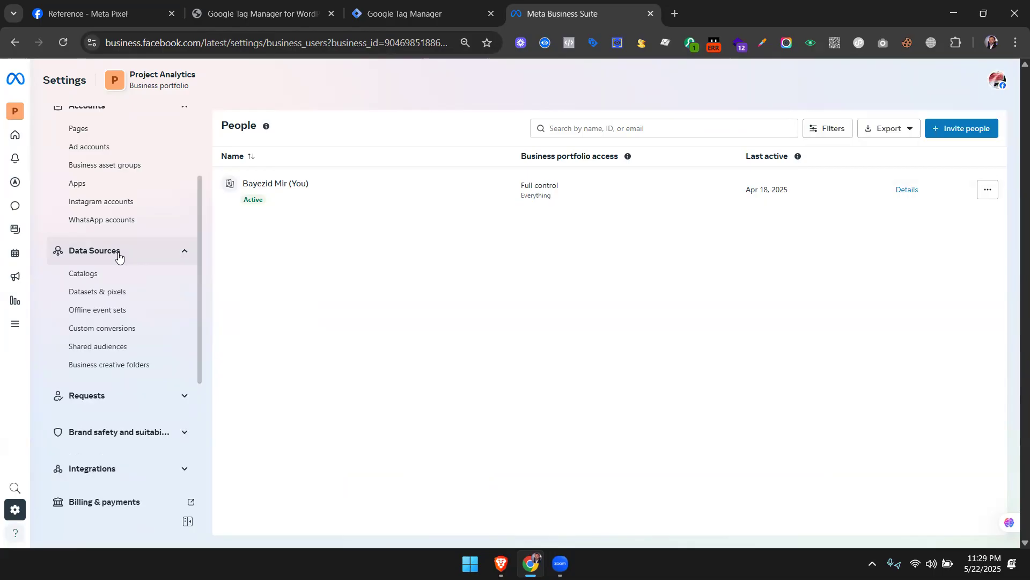
{"action": "left_click", "coordinate": [104, 293]}
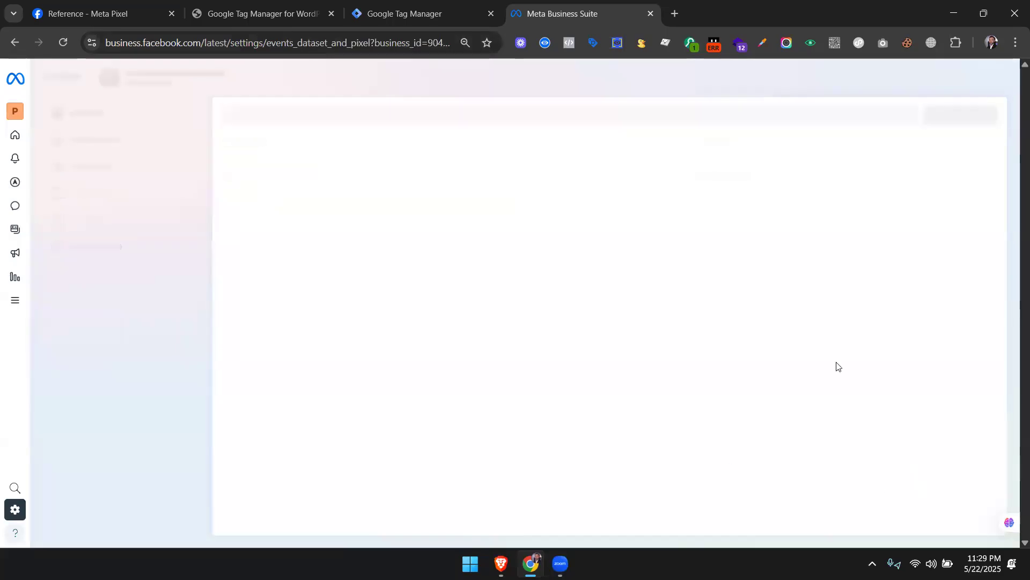
Look over the existing Omron pixel and start adding a new dataset.
{"action": "left_click", "coordinate": [689, 183]}
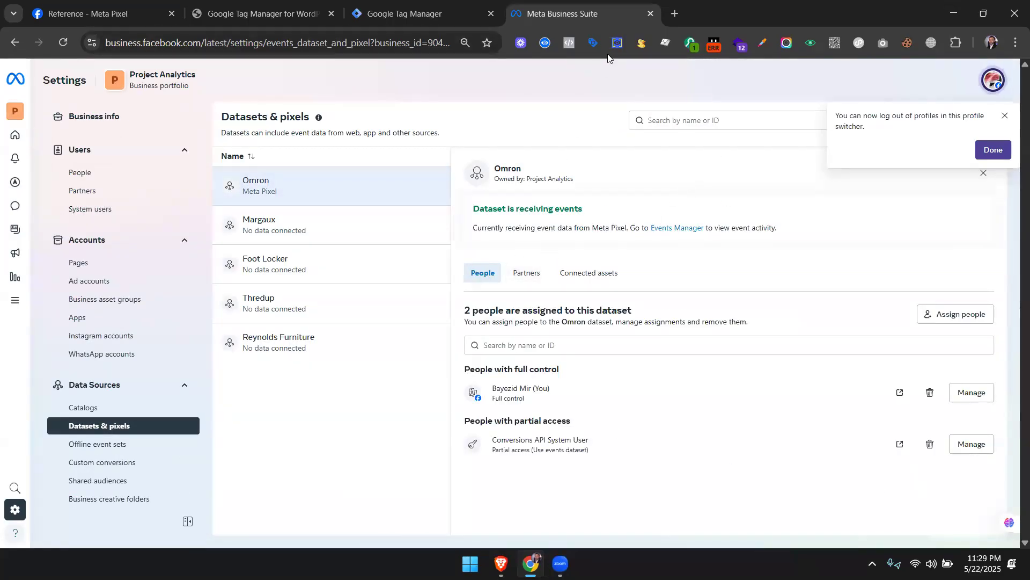
{"action": "left_click", "coordinate": [1005, 115]}
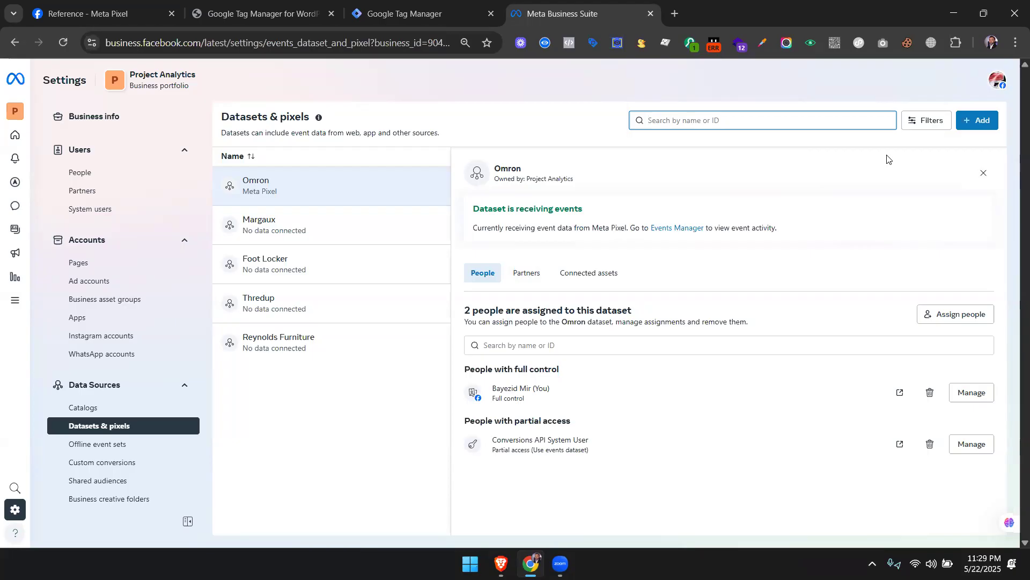
{"action": "left_click", "coordinate": [987, 121]}
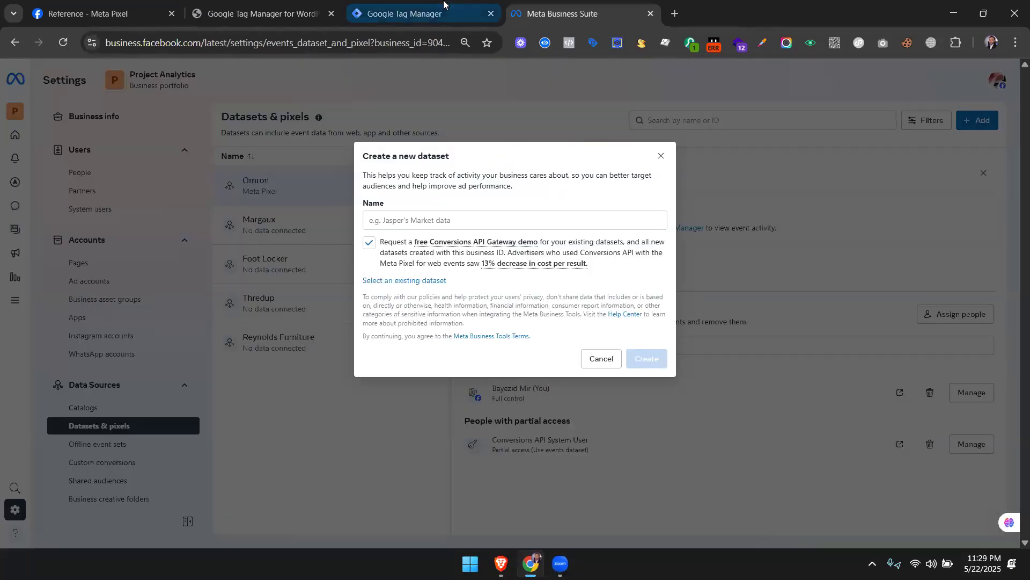
{"action": "left_click", "coordinate": [441, 4]}
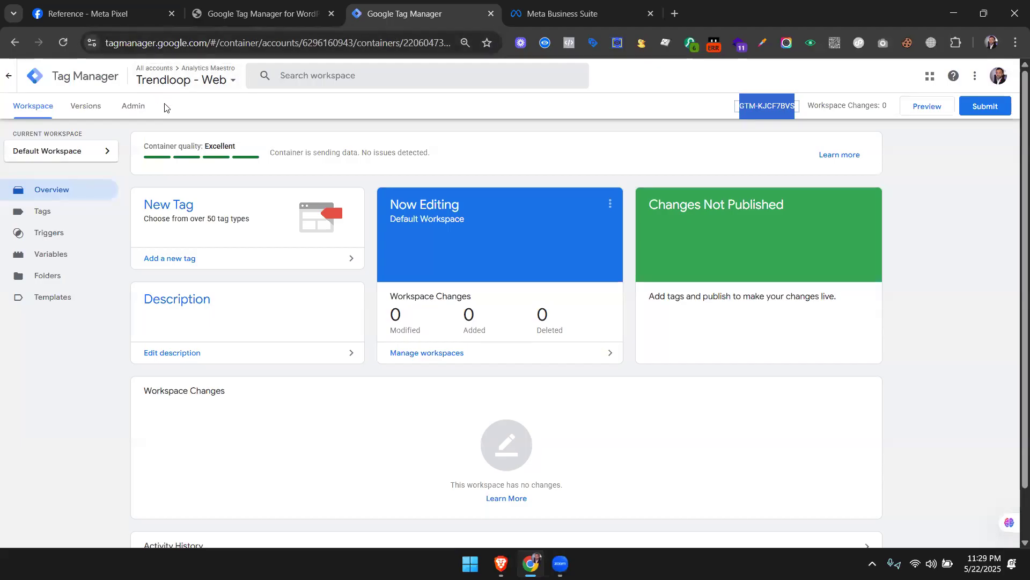
{"action": "key", "text": "ctrl+Tab"}
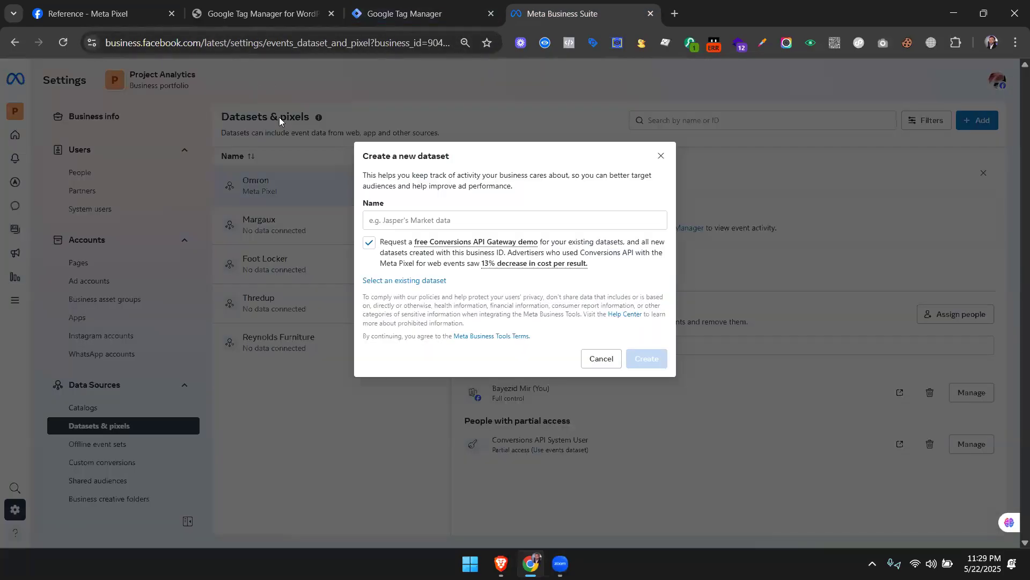
Name the dataset Trendloop, untick the Conversions API Gateway demo request, and create it.
{"action": "left_click", "coordinate": [396, 218]}
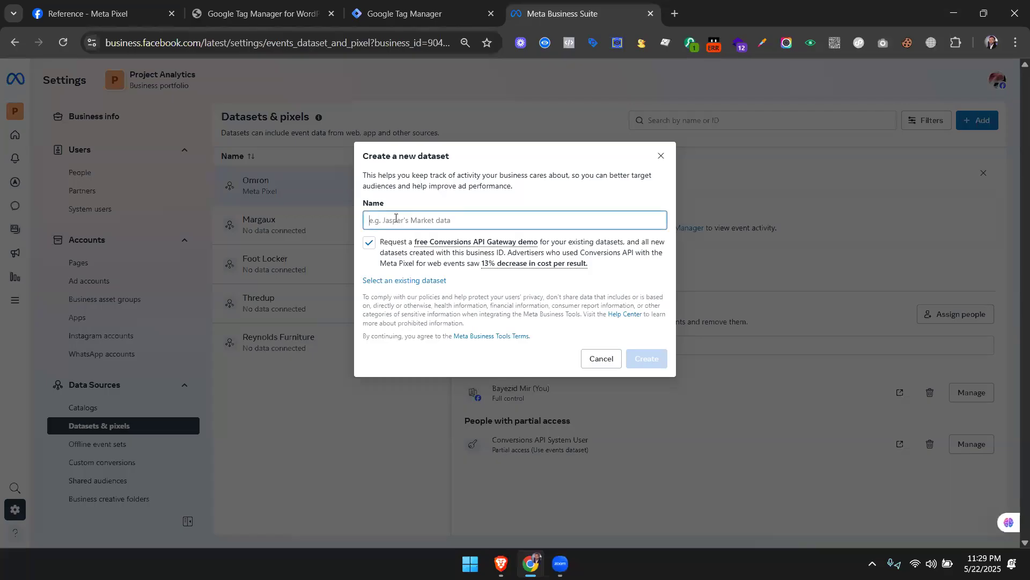
{"action": "type", "text": "tre"}
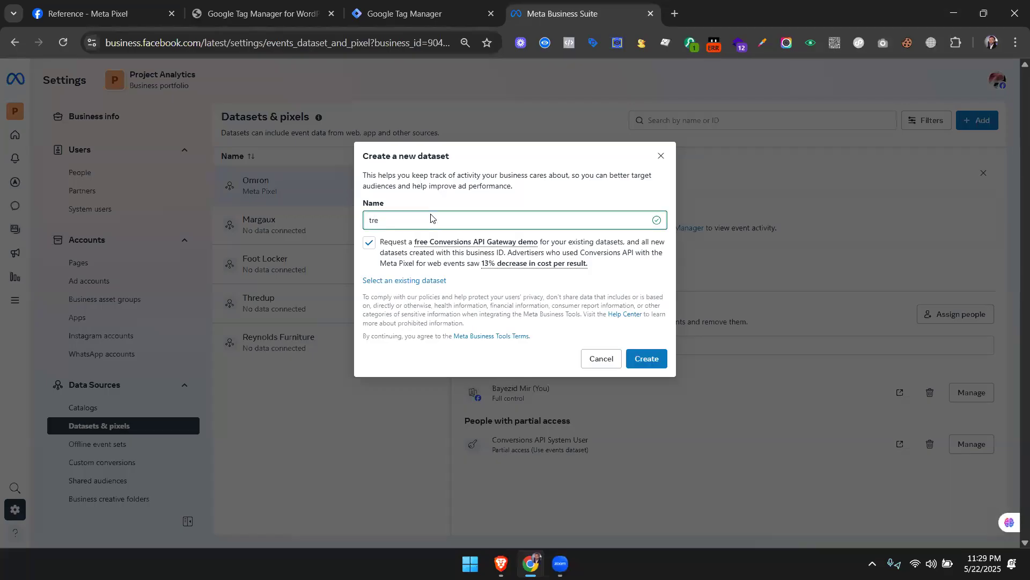
{"action": "key", "text": "ctrl+a"}
{"action": "type", "text": "Tre"}
{"action": "left_click", "coordinate": [370, 243]}
{"action": "left_click", "coordinate": [649, 359]}
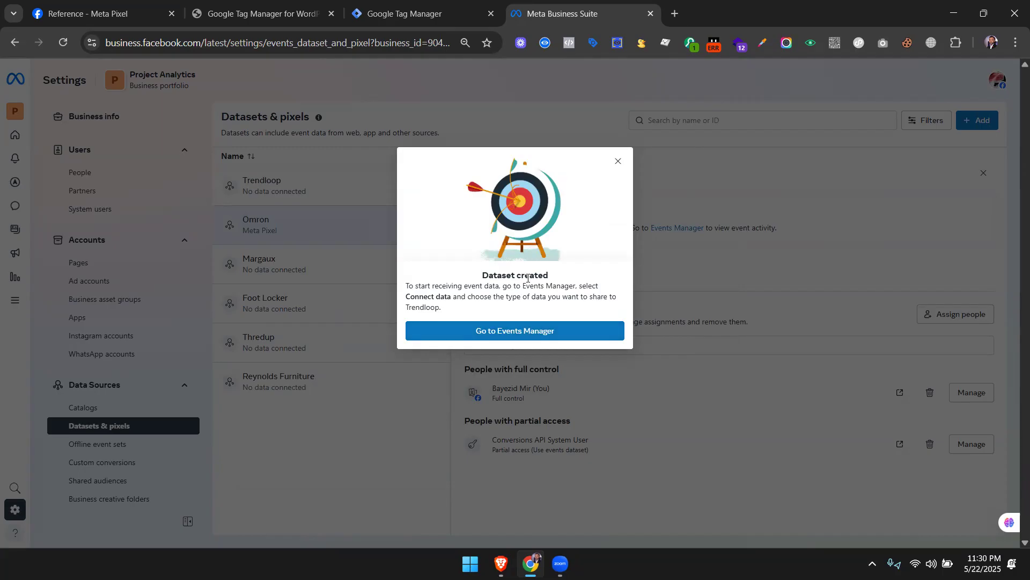
Open the Trendloop dataset in Events Manager and close the Business Suite page.
{"action": "left_click", "coordinate": [530, 331]}
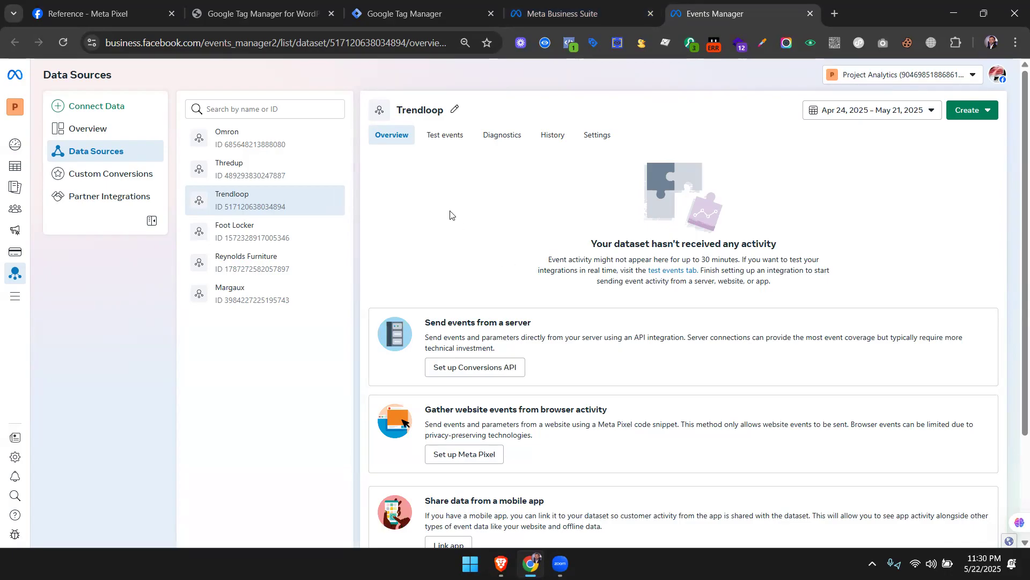
{"action": "left_click", "coordinate": [643, 14]}
{"action": "left_click", "coordinate": [652, 15]}
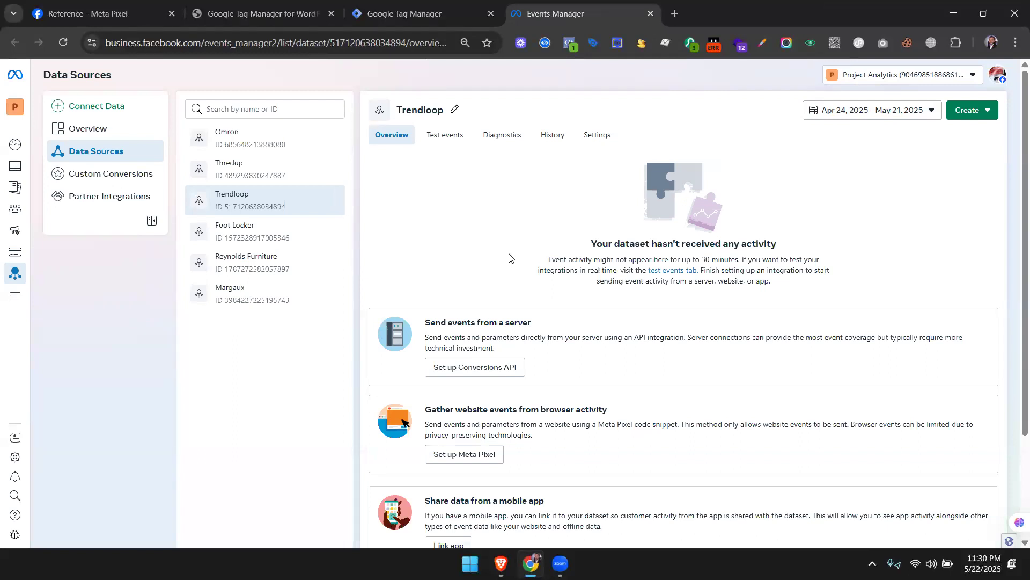
{"action": "left_click", "coordinate": [459, 134]}
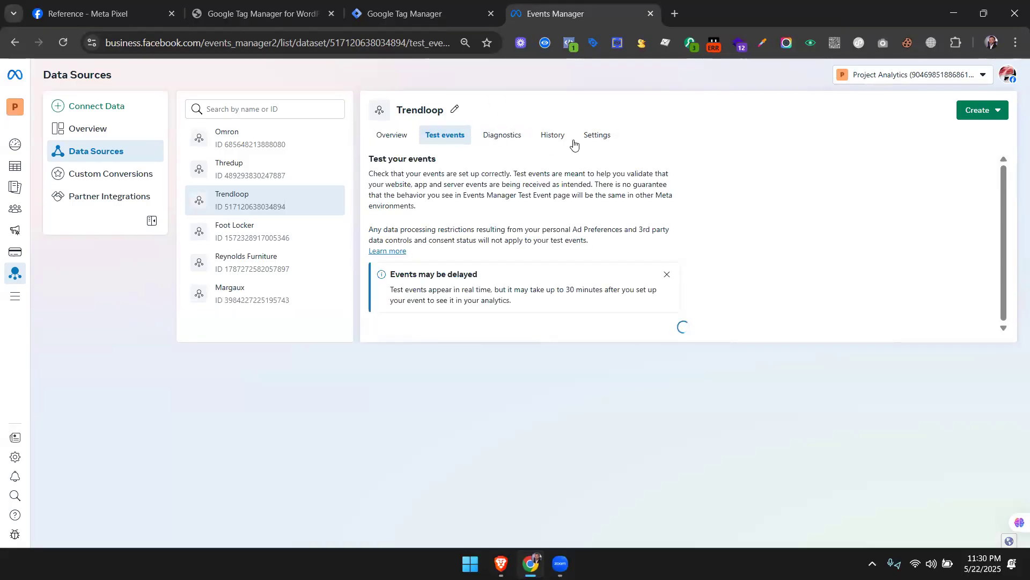
{"action": "left_click", "coordinate": [401, 5]}
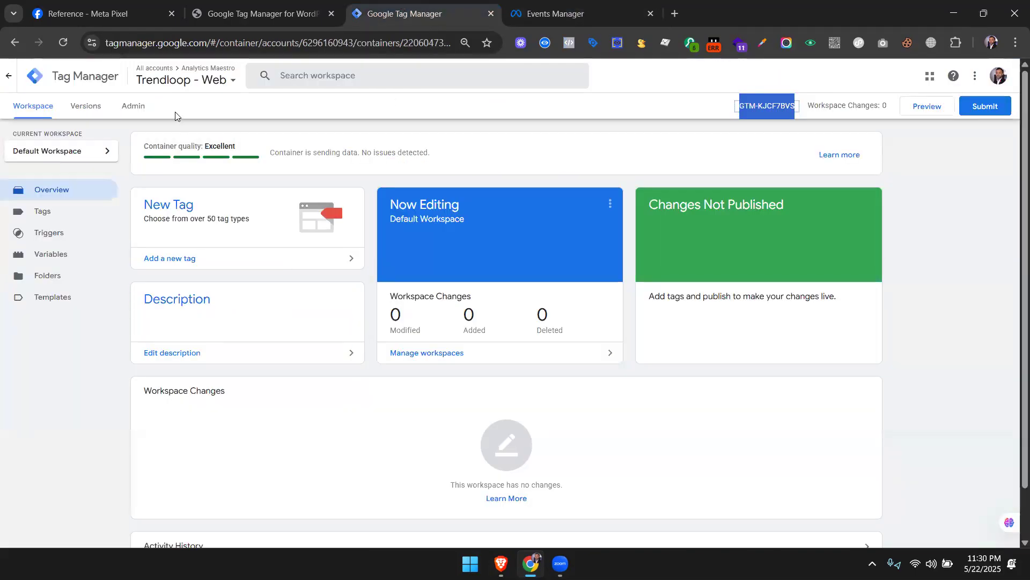
{"action": "left_click", "coordinate": [570, 7]}
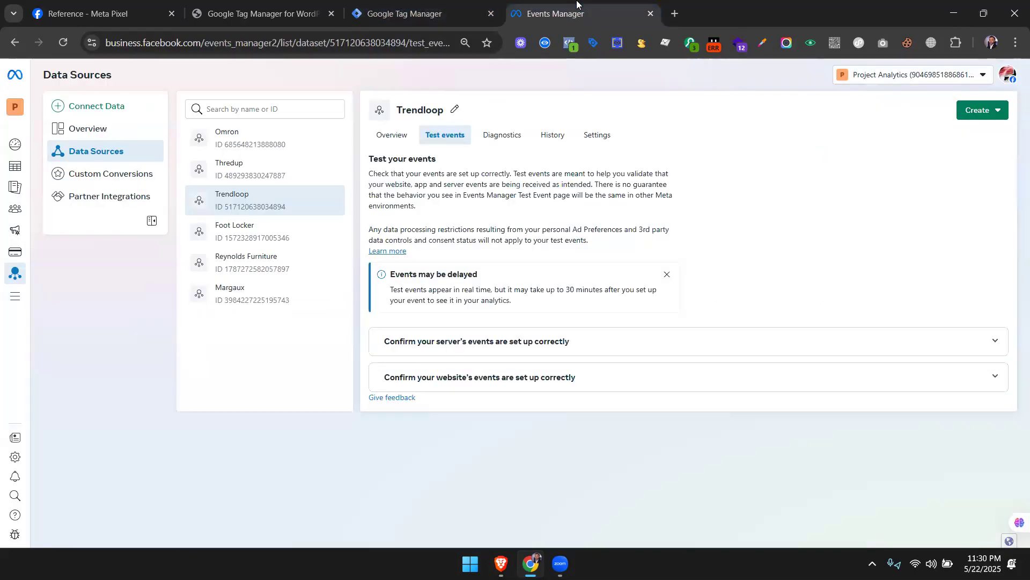
Copy the Trendloop dataset ID from its Events Manager settings.
{"action": "left_click", "coordinate": [595, 137]}
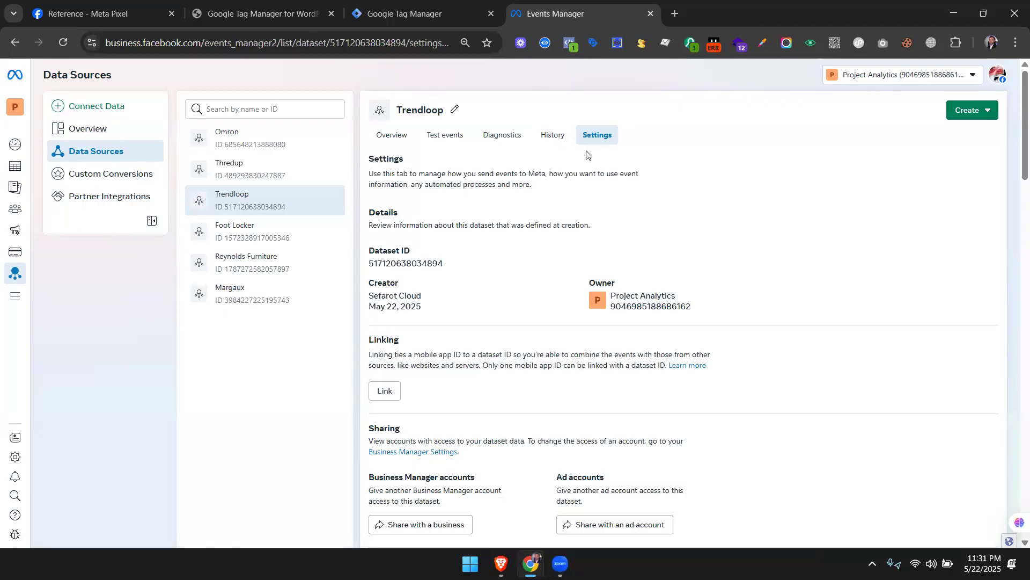
{"action": "double_click", "coordinate": [239, 210]}
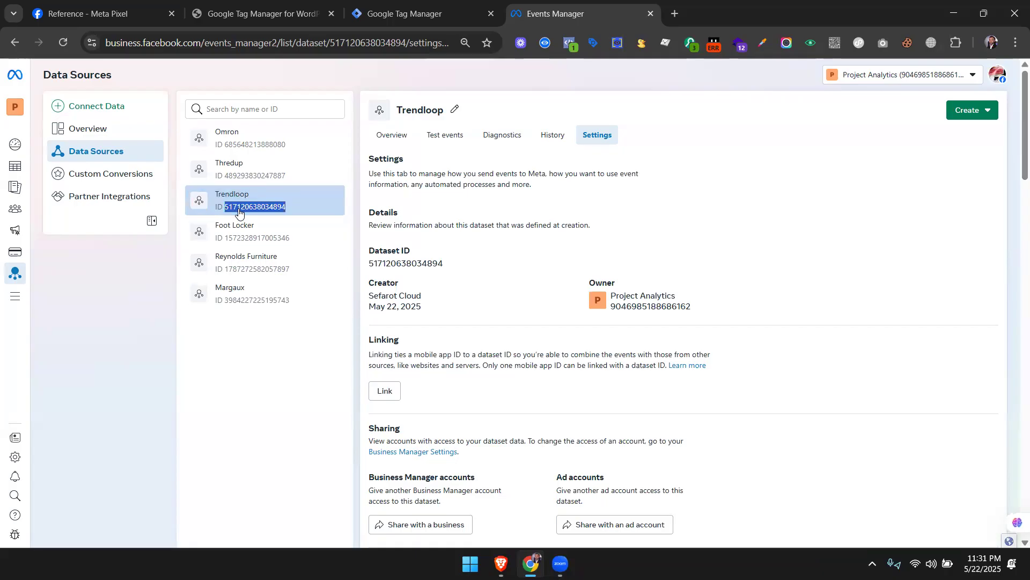
{"action": "right_click", "coordinate": [239, 210]}
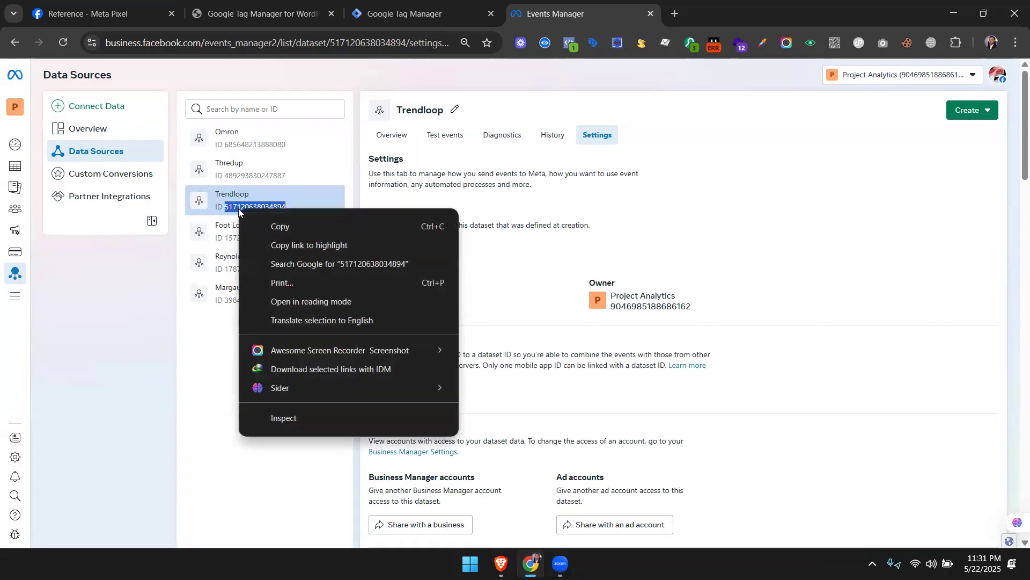
{"action": "left_click", "coordinate": [279, 220]}
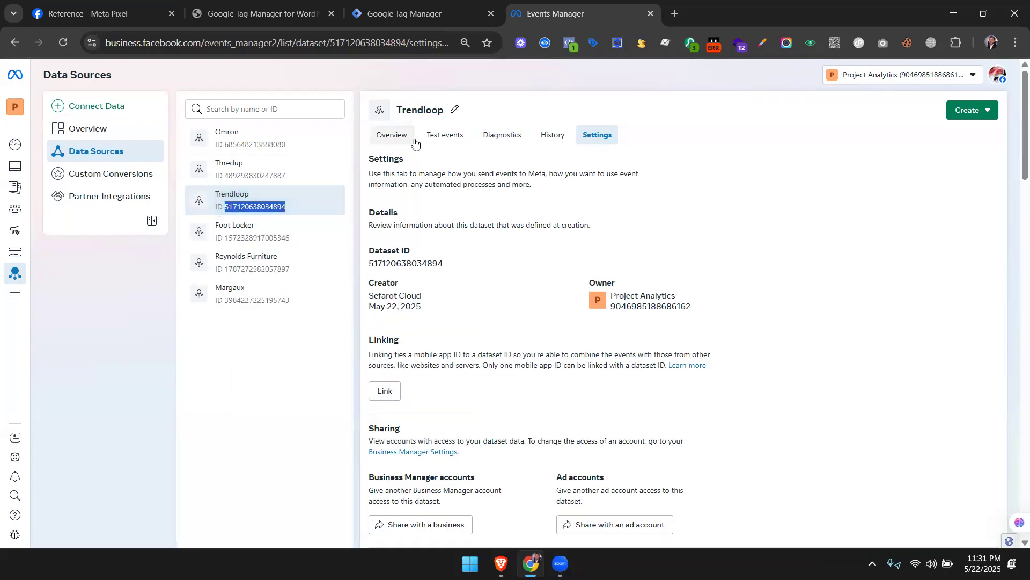
{"action": "left_click", "coordinate": [595, 141]}
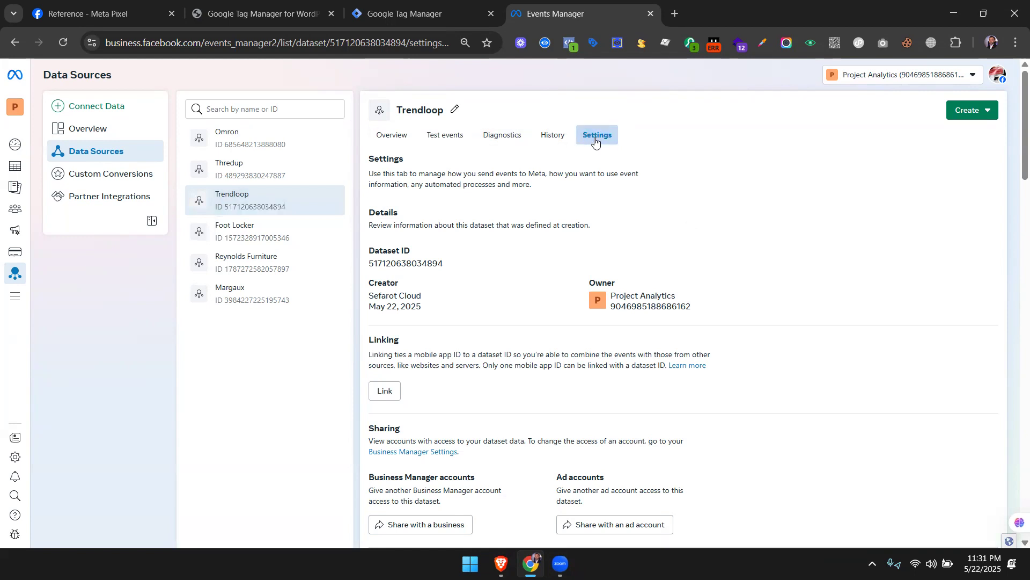
{"action": "left_click", "coordinate": [405, 267]}
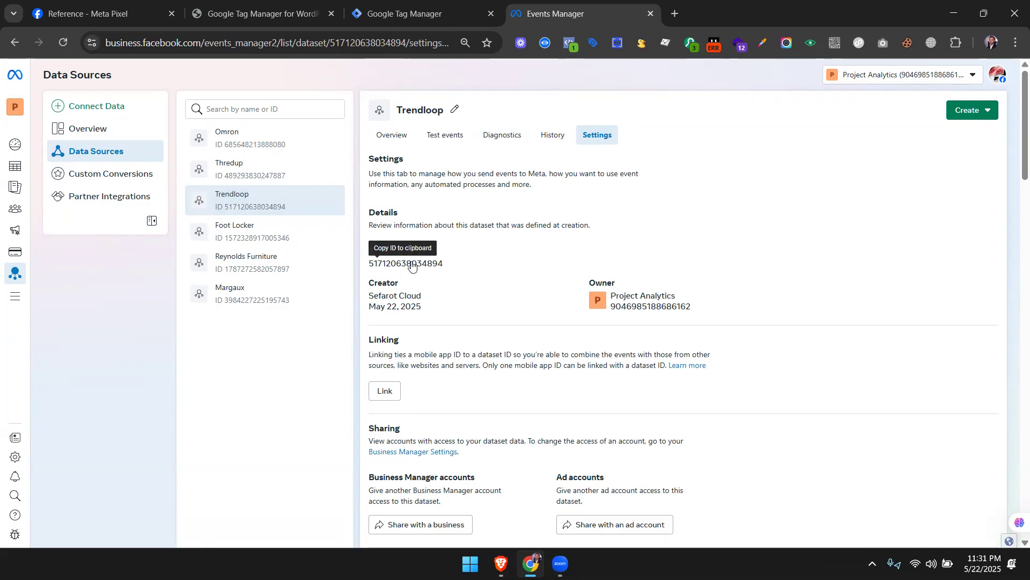
{"action": "left_click", "coordinate": [389, 5]}
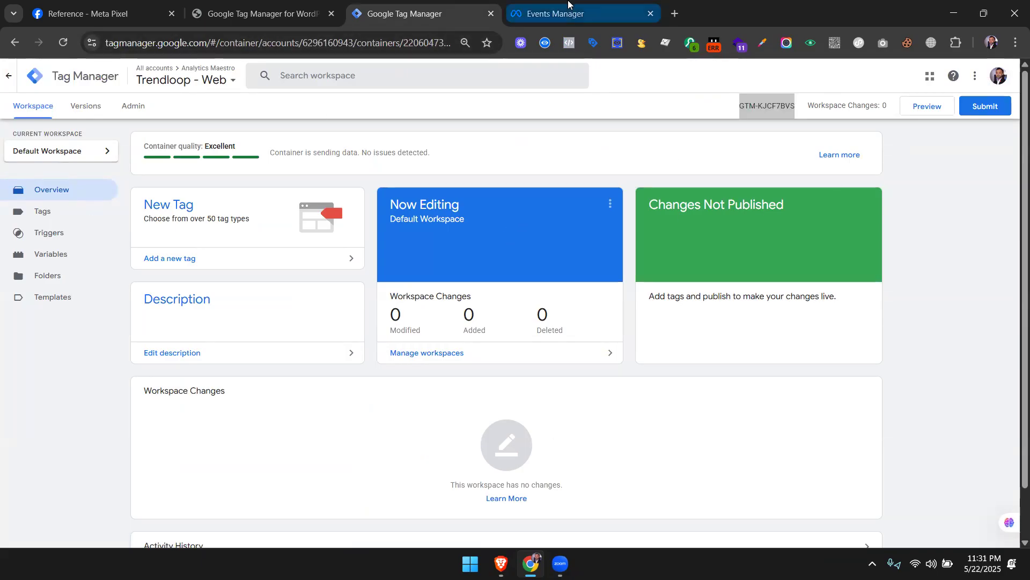
From the container's Tags list, create a new tag and browse the Choose tag type list.
{"action": "left_click", "coordinate": [558, 14]}
{"action": "left_click", "coordinate": [395, 5]}
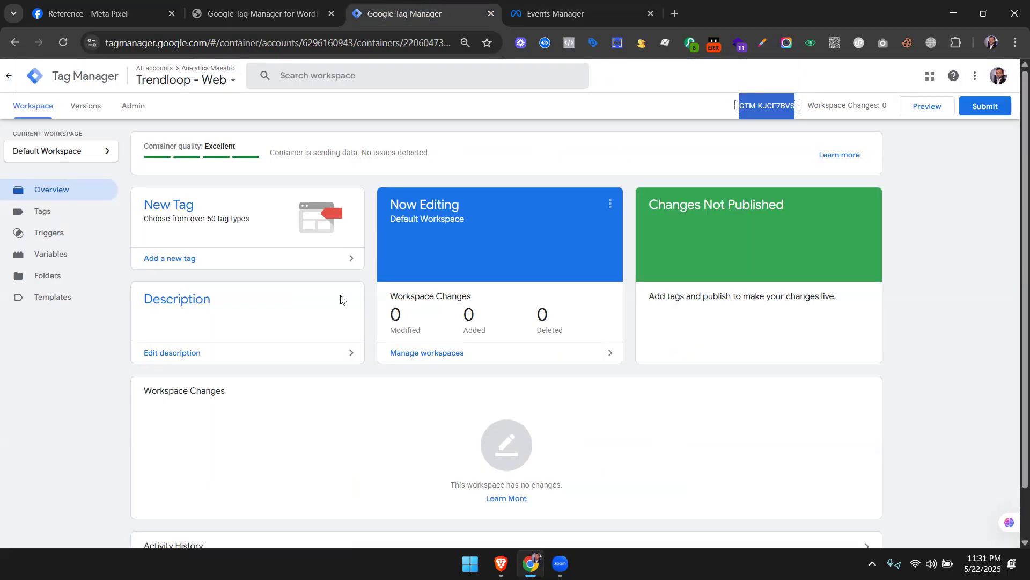
{"action": "left_click", "coordinate": [66, 216]}
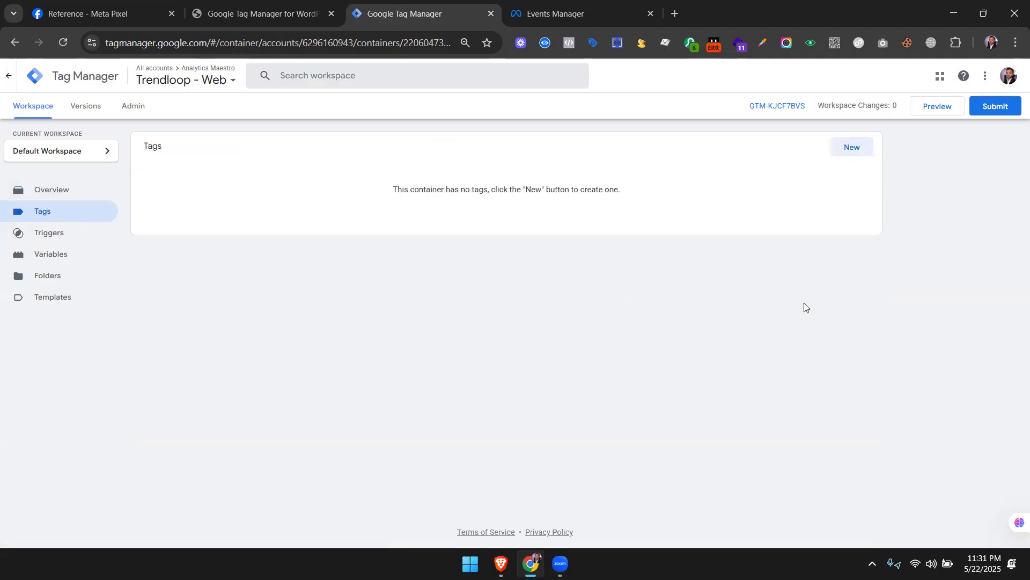
{"action": "left_click", "coordinate": [852, 149]}
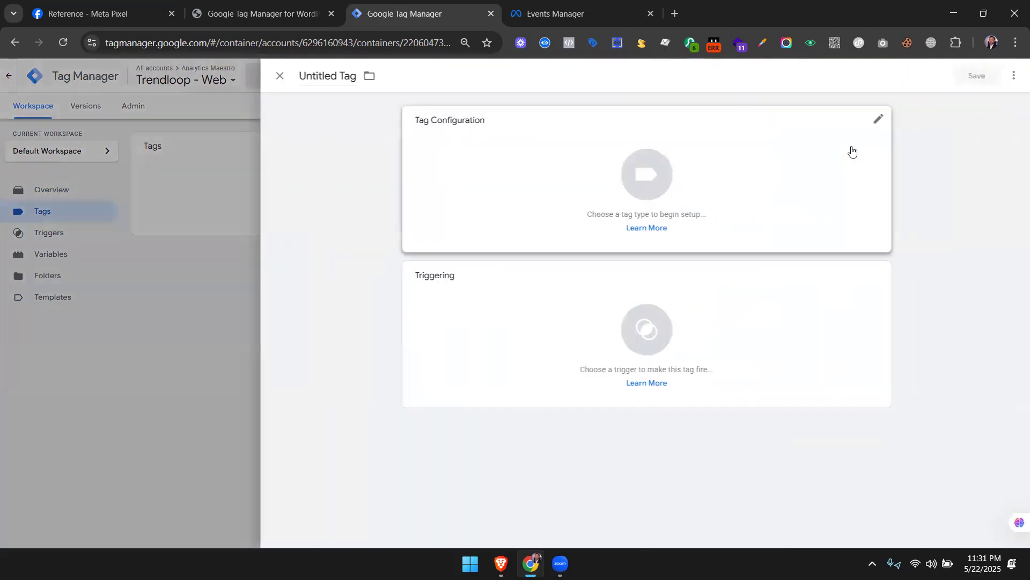
{"action": "left_click", "coordinate": [671, 172]}
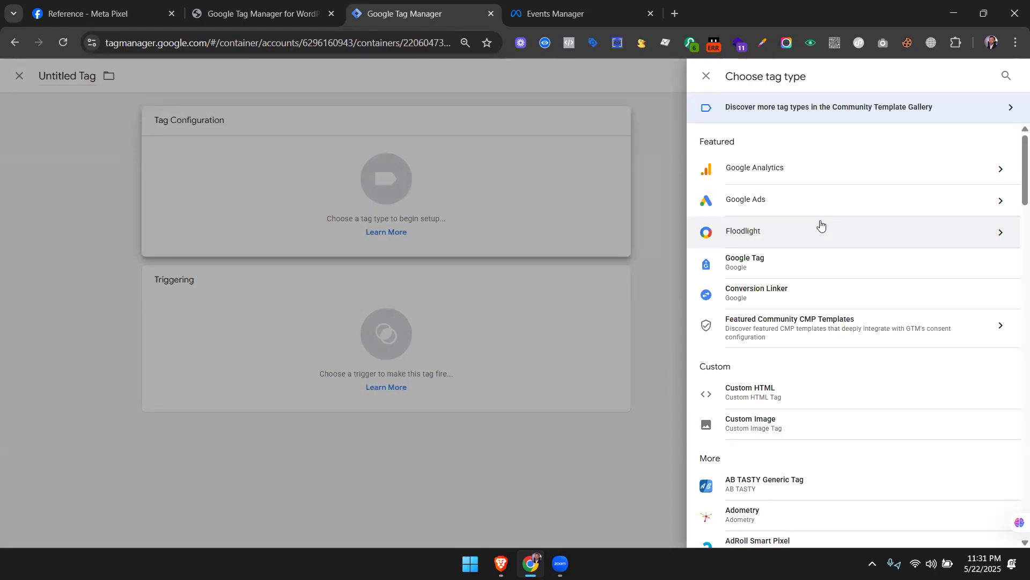
{"action": "scroll", "coordinate": [797, 319], "scroll_direction": "down", "scroll_amount": 5}
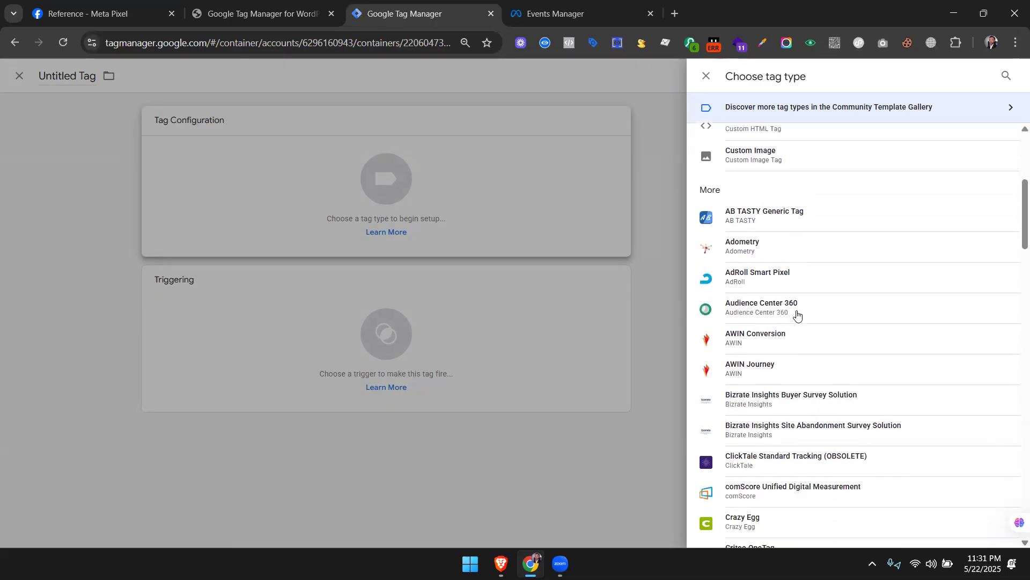
{"action": "scroll", "coordinate": [797, 315], "scroll_direction": "down", "scroll_amount": 3}
{"action": "scroll", "coordinate": [826, 336], "scroll_direction": "up", "scroll_amount": 8}
{"action": "scroll", "coordinate": [816, 317], "scroll_direction": "down", "scroll_amount": 1}
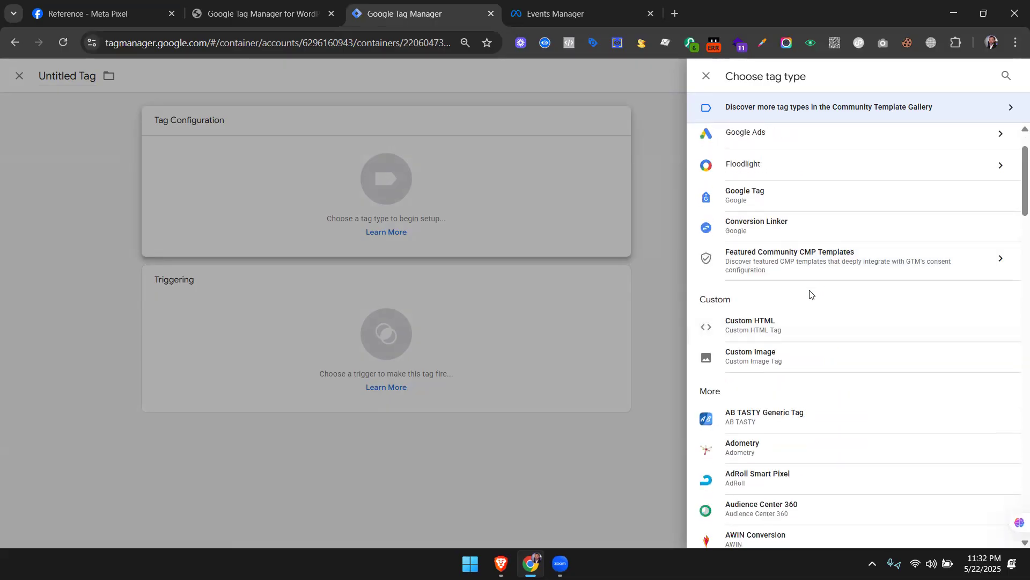
{"action": "scroll", "coordinate": [810, 294], "scroll_direction": "down", "scroll_amount": 10}
{"action": "scroll", "coordinate": [823, 442], "scroll_direction": "up", "scroll_amount": 14}
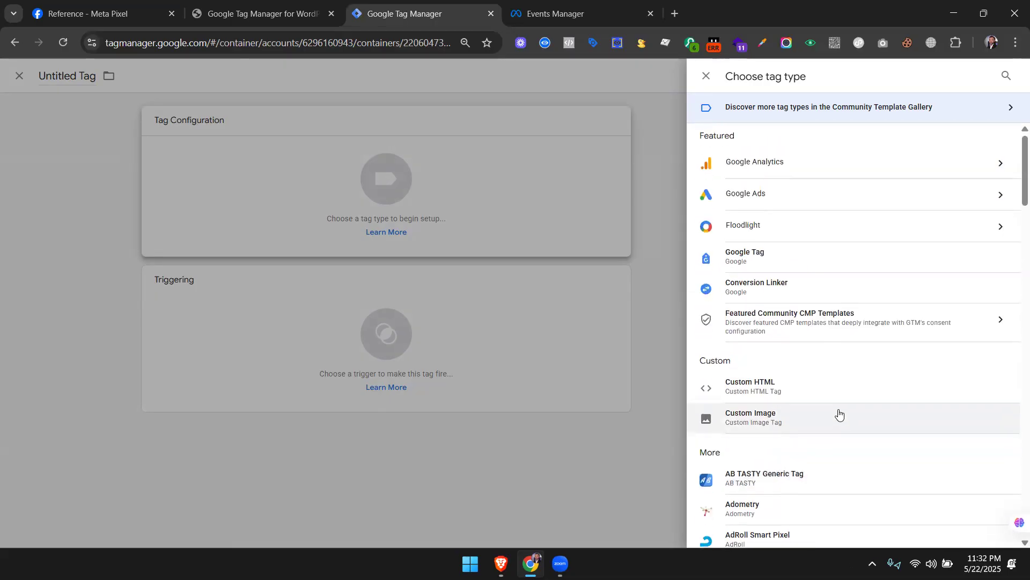
Search the Community Template Gallery for 'facebo' and add the Facebook Pixel template to the workspace.
{"action": "left_click", "coordinate": [972, 112]}
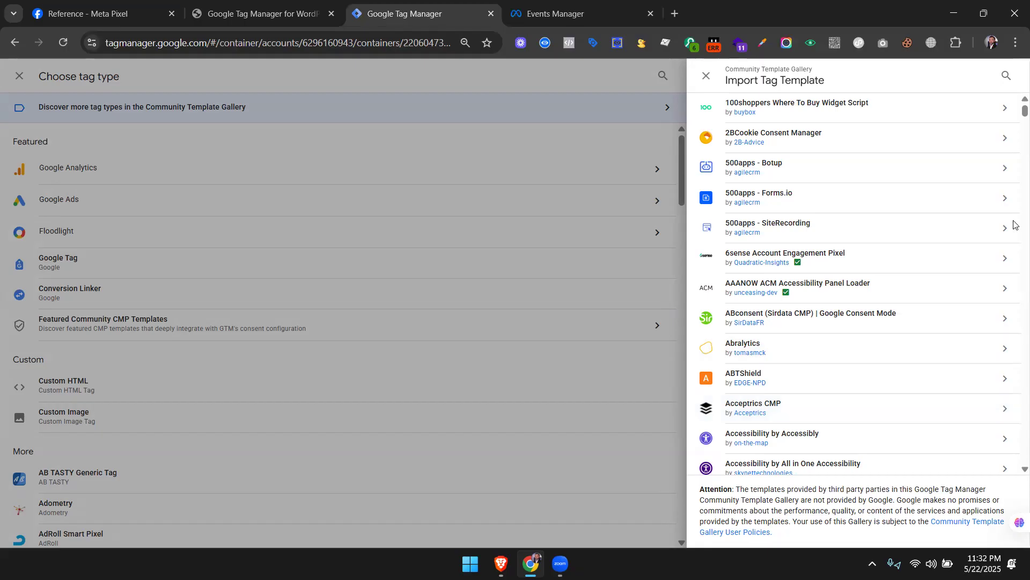
{"action": "left_click", "coordinate": [1007, 76]}
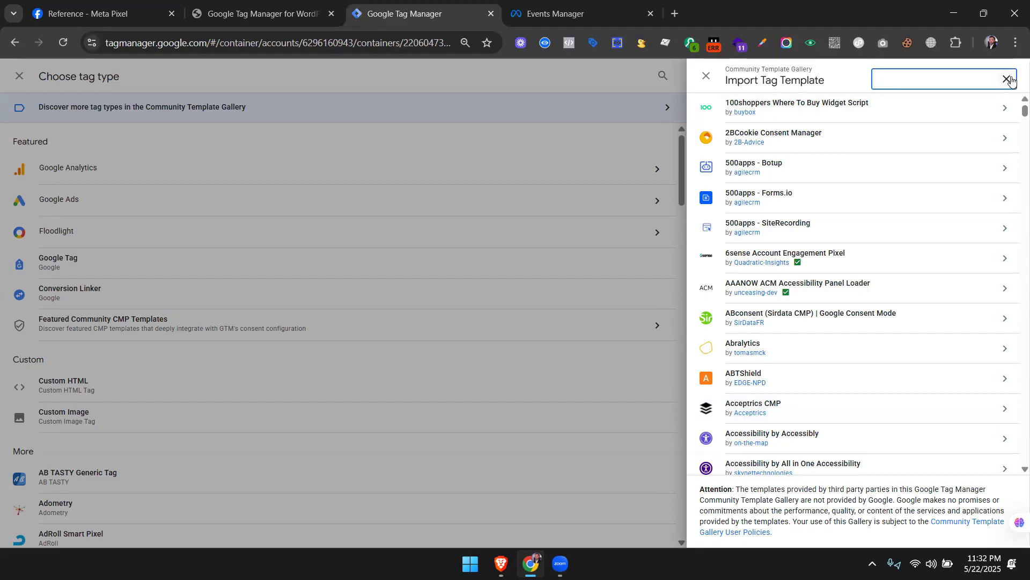
{"action": "type", "text": "facebook"}
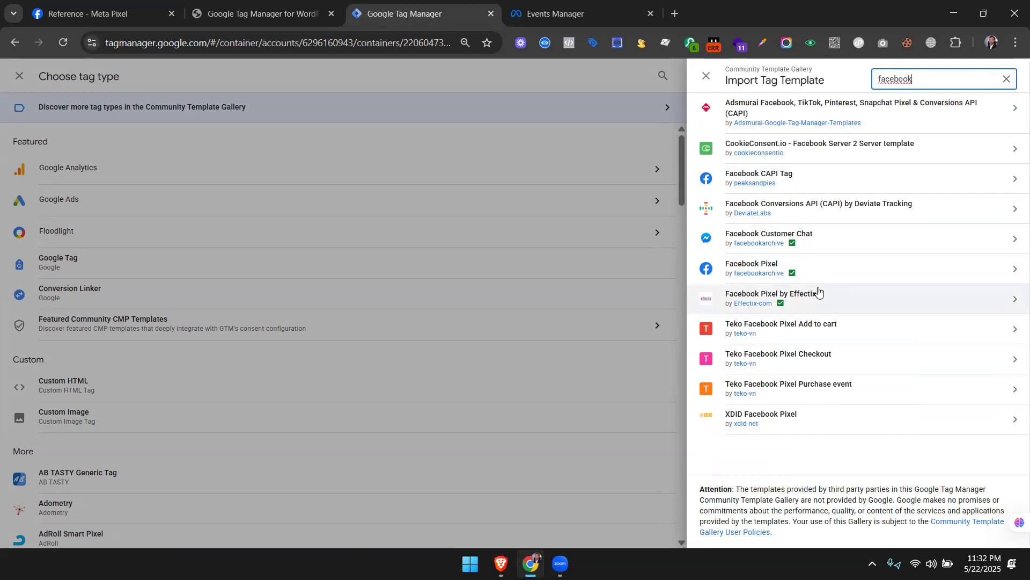
{"action": "left_click", "coordinate": [799, 269]}
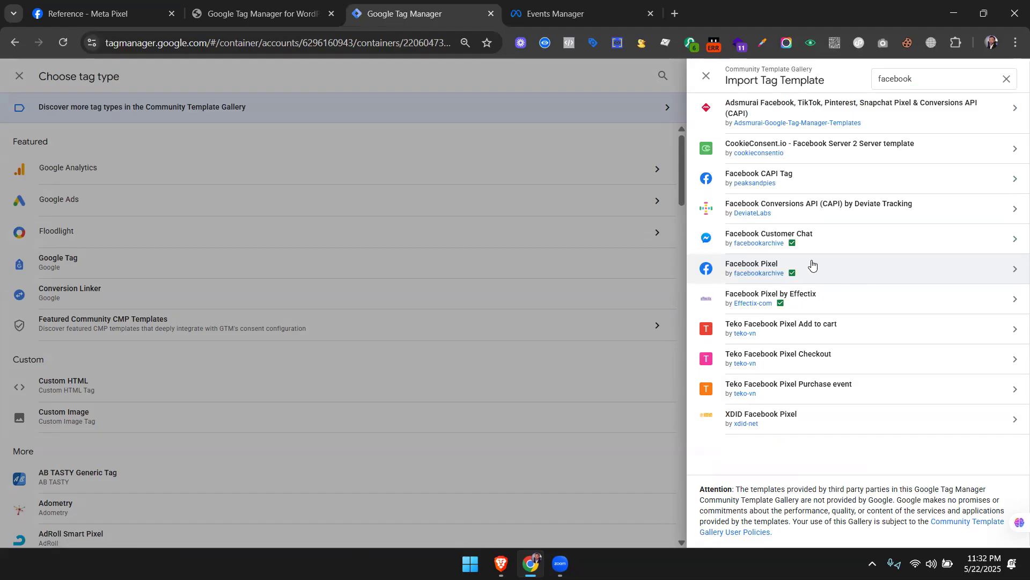
{"action": "left_click", "coordinate": [857, 273]}
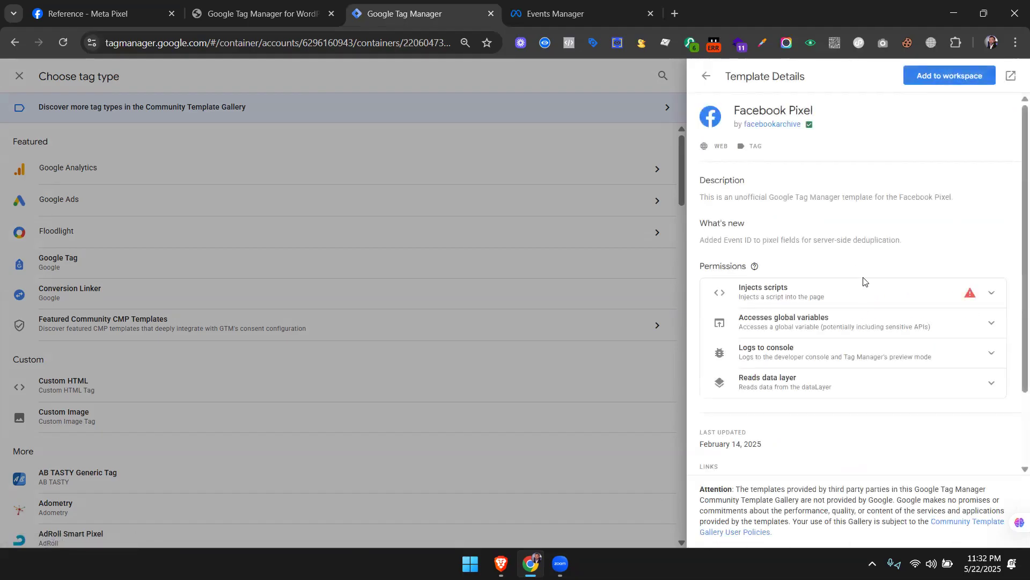
{"action": "left_click", "coordinate": [942, 80]}
{"action": "left_click", "coordinate": [656, 335]}
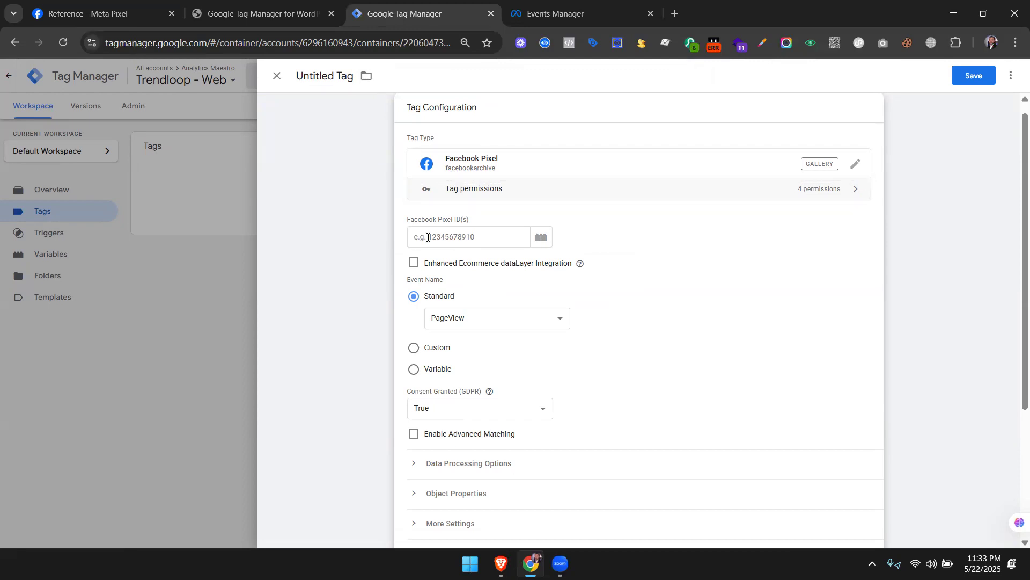
Paste the dataset ID into the Facebook Pixel ID field, check it, then clear it.
{"action": "left_click", "coordinate": [451, 232]}
{"action": "key", "text": "ctrl+v"}
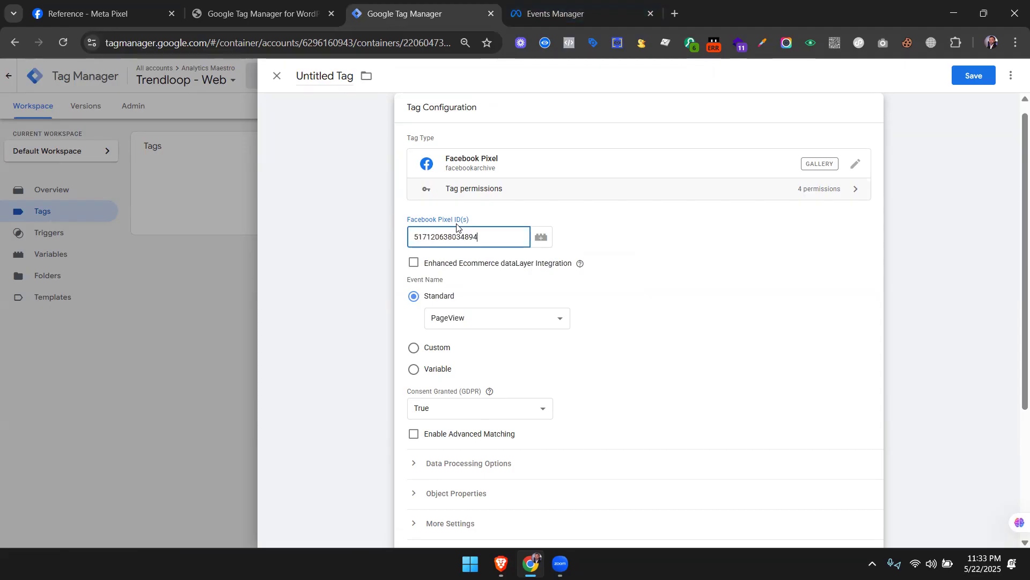
{"action": "left_click", "coordinate": [577, 10]}
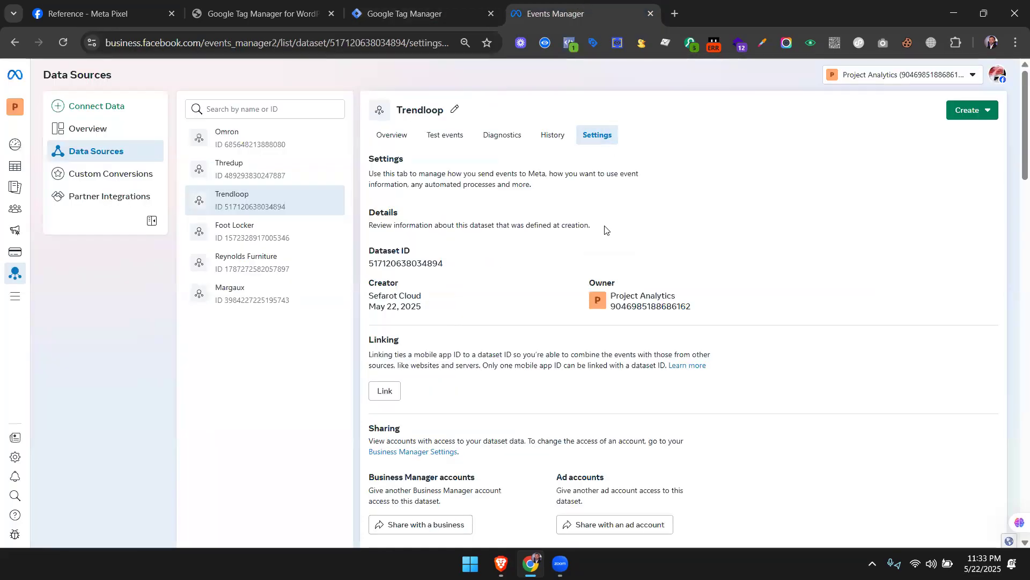
{"action": "left_click", "coordinate": [453, 10]}
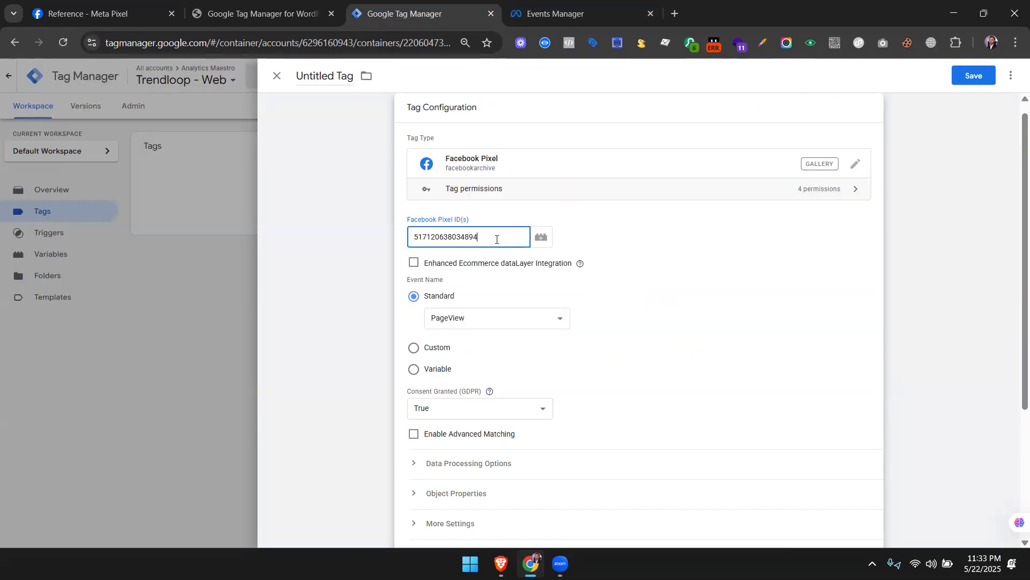
{"action": "left_click_drag", "start_coordinate": [494, 235], "coordinate": [413, 234]}
{"action": "key", "text": "BackSpace"}
Create a Constant variable named Pixel Id holding the pasted pixel ID and save it.
{"action": "left_click", "coordinate": [541, 237]}
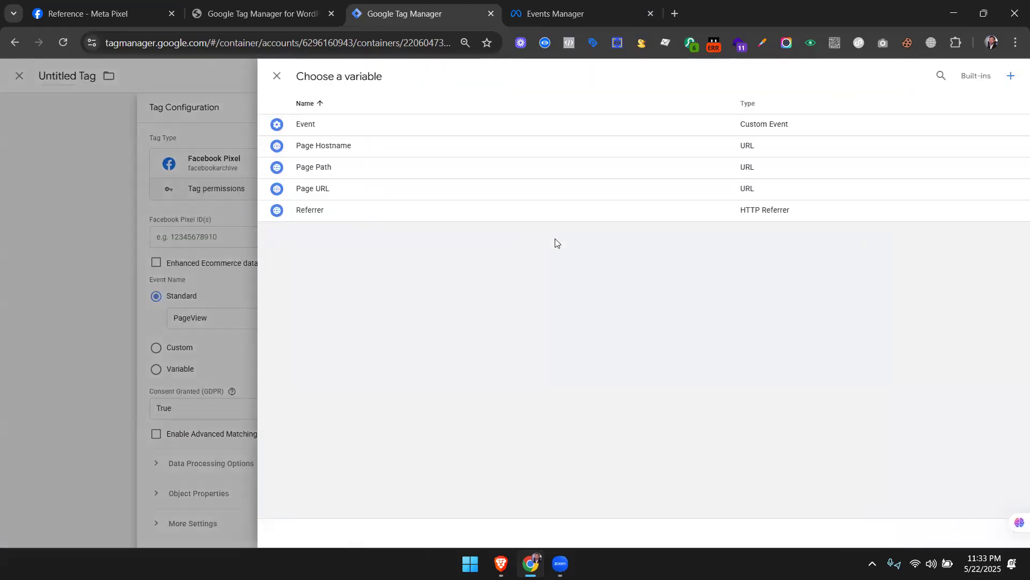
{"action": "left_click", "coordinate": [1010, 76]}
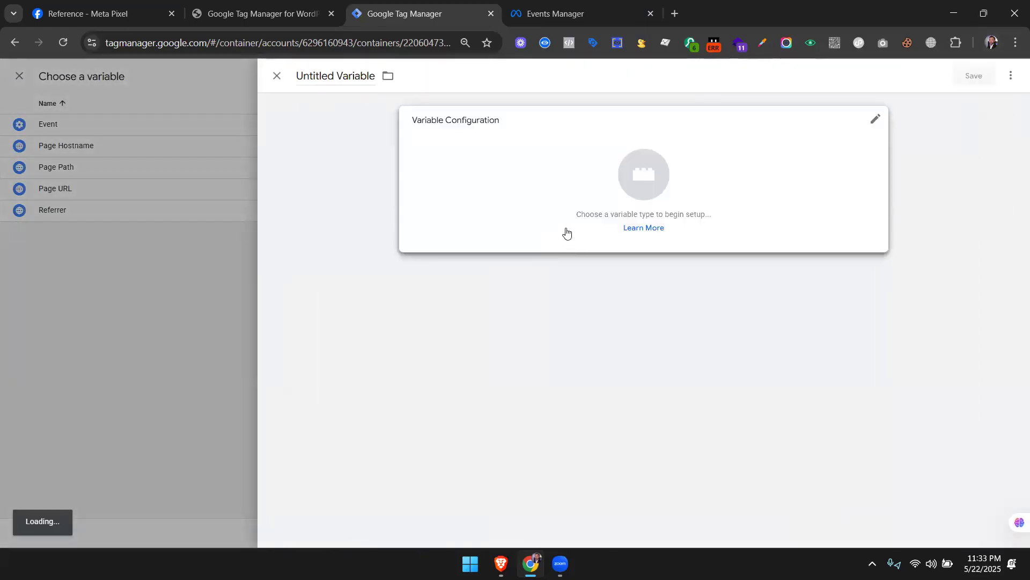
{"action": "left_click", "coordinate": [627, 209]}
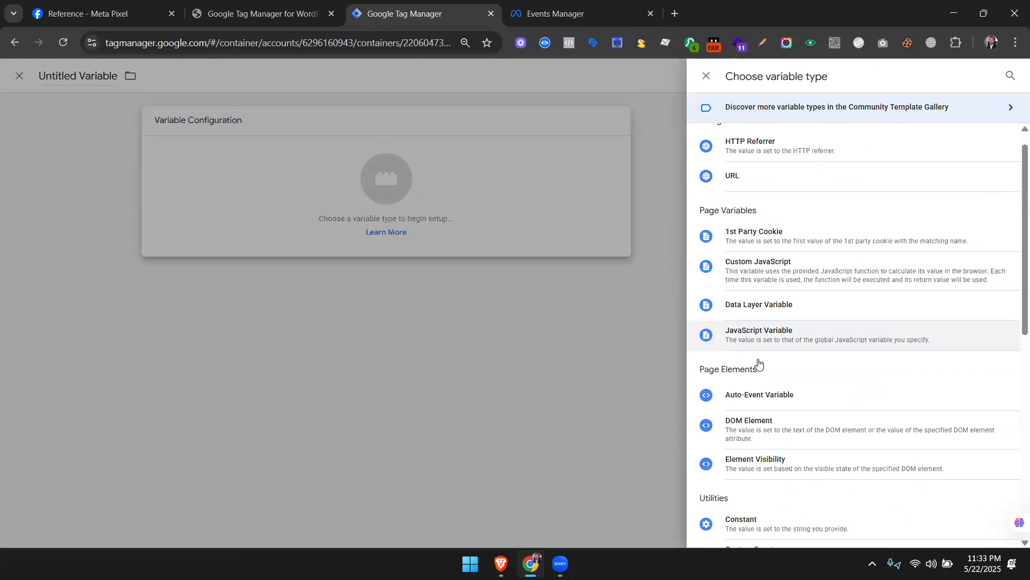
{"action": "scroll", "coordinate": [773, 357], "scroll_direction": "down", "scroll_amount": 3}
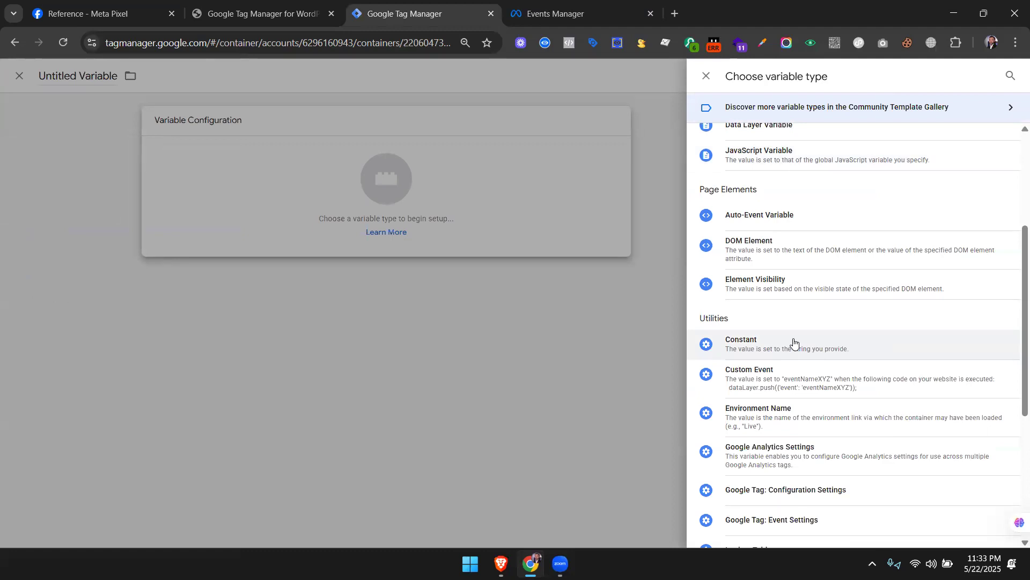
{"action": "left_click", "coordinate": [794, 342]}
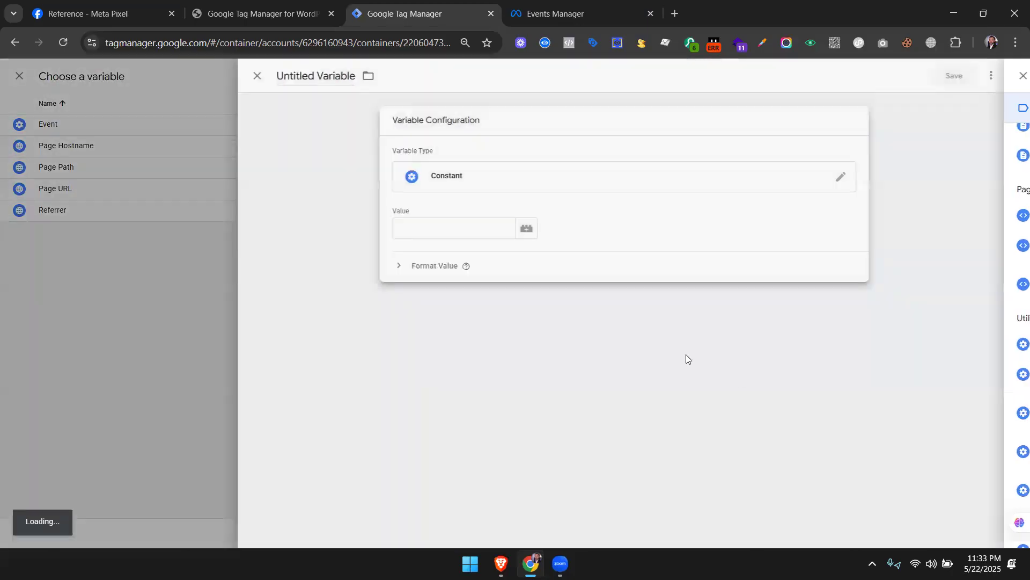
{"action": "left_click", "coordinate": [474, 231]}
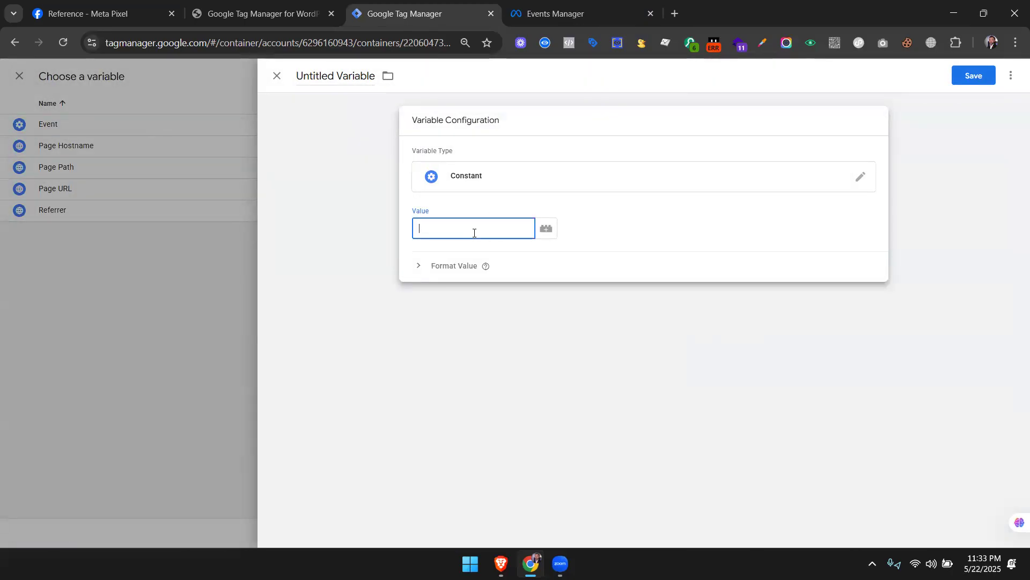
{"action": "key", "text": "ctrl+v"}
{"action": "left_click", "coordinate": [336, 73]}
{"action": "left_click", "coordinate": [337, 72]}
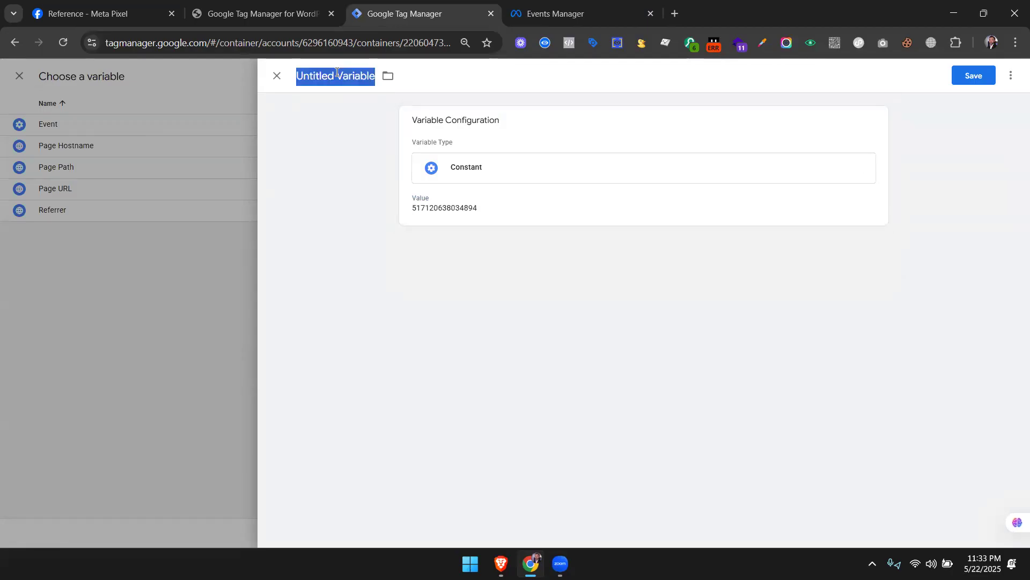
{"action": "type", "text": "Pi"}
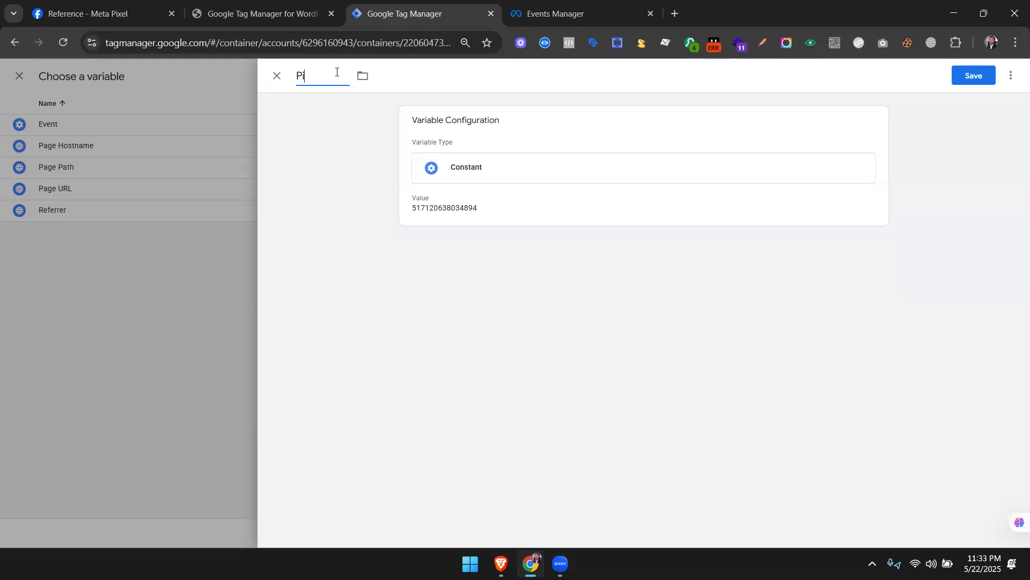
{"action": "type", "text": "xel"}
{"action": "type", "text": "Id"}
{"action": "left_click", "coordinate": [967, 68]}
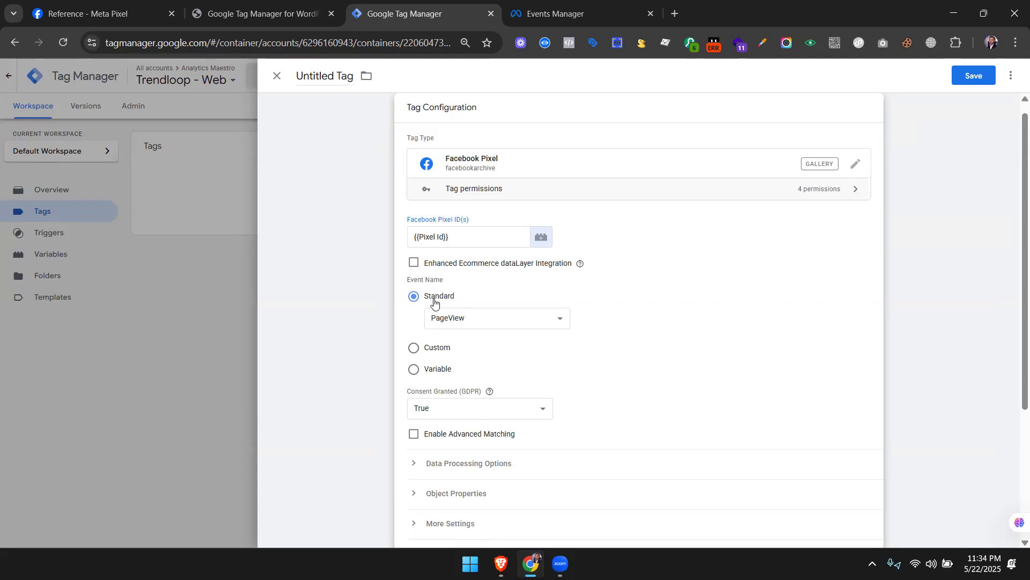
Try the Event Name options, including Custom, then reselect the Standard PageView event.
{"action": "left_click_drag", "start_coordinate": [408, 279], "coordinate": [445, 284]}
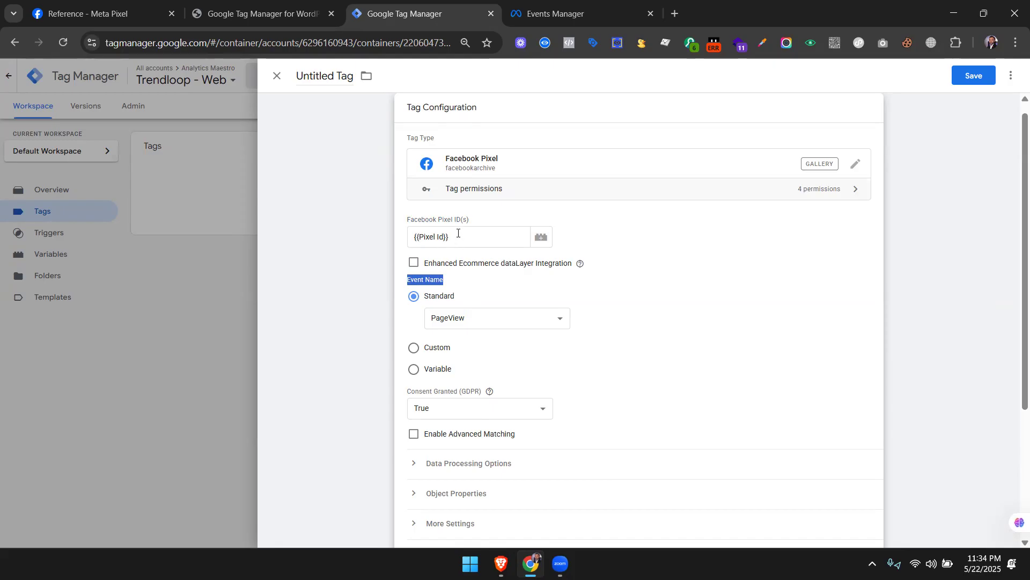
{"action": "left_click", "coordinate": [486, 291]}
{"action": "left_click", "coordinate": [488, 326]}
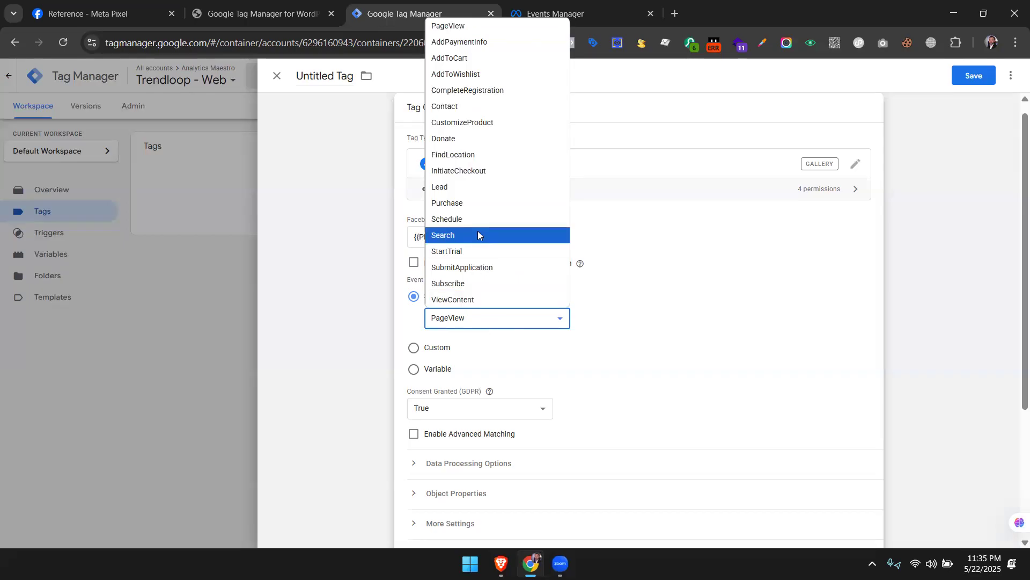
{"action": "left_click", "coordinate": [424, 346]}
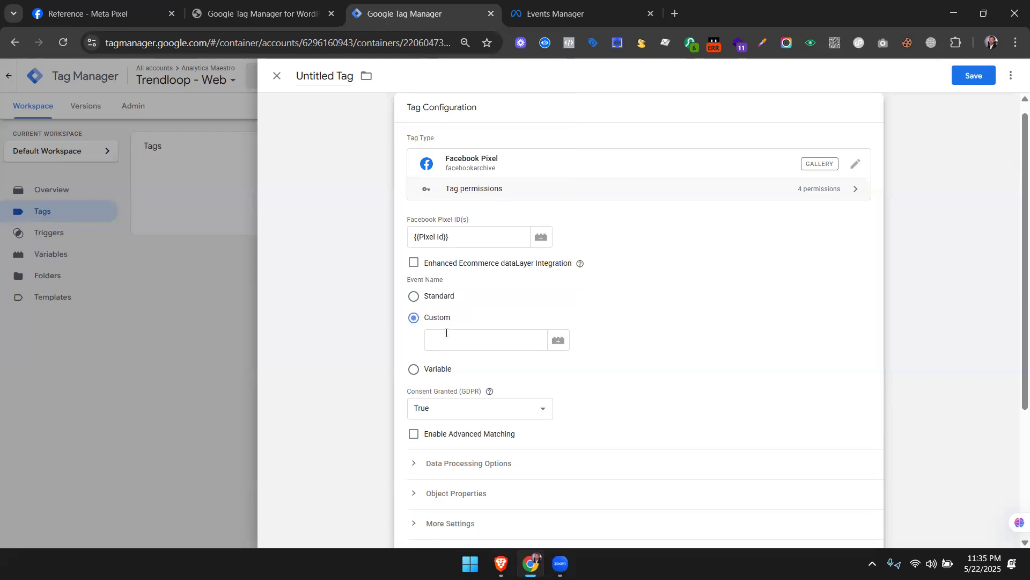
{"action": "left_click", "coordinate": [438, 299]}
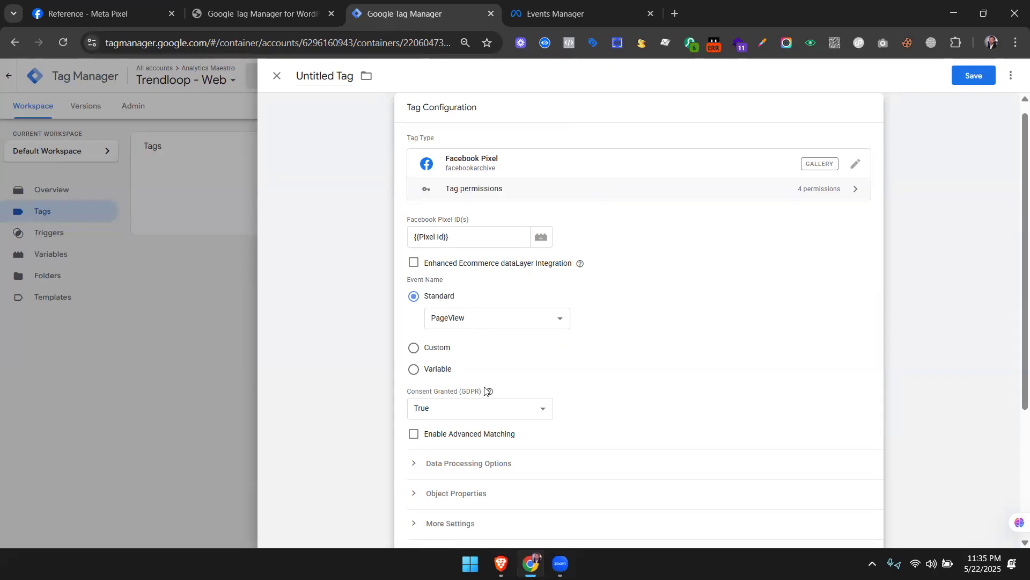
Compare the tag against the Trendloop dataset settings in Events Manager, then scroll to Triggering.
{"action": "scroll", "coordinate": [673, 360], "scroll_direction": "down", "scroll_amount": 3}
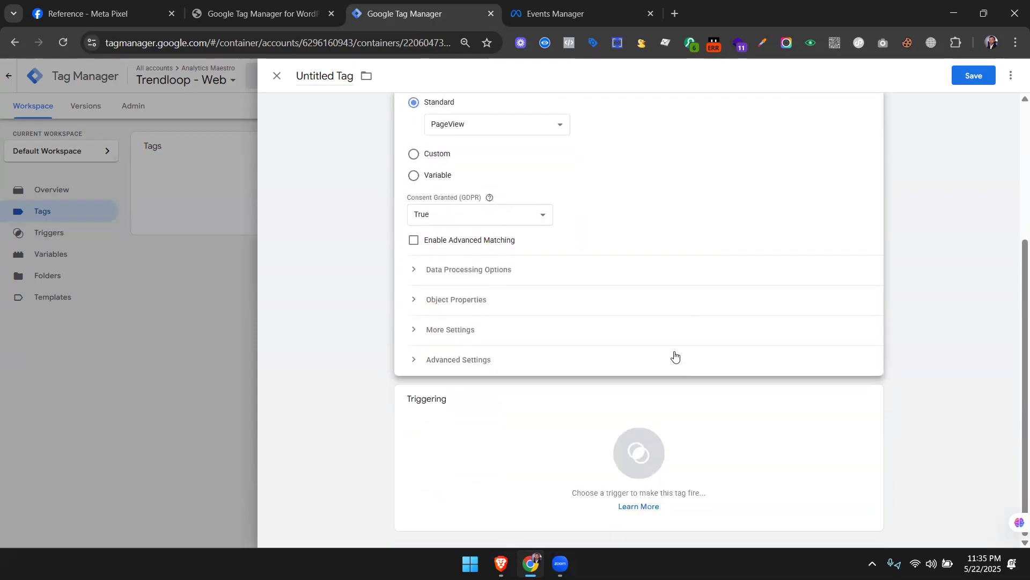
{"action": "scroll", "coordinate": [668, 343], "scroll_direction": "up", "scroll_amount": 4}
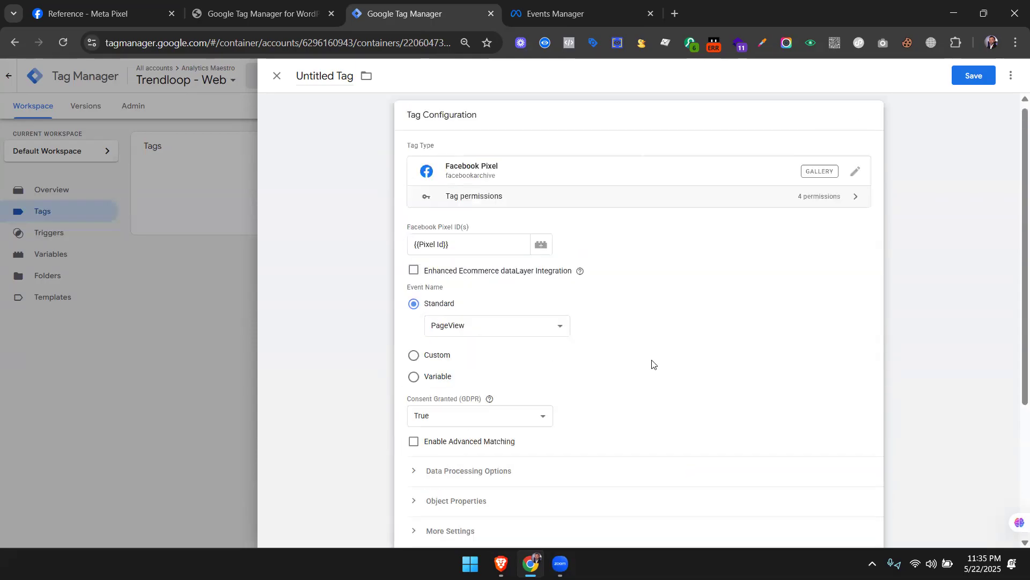
{"action": "left_click", "coordinate": [589, 10]}
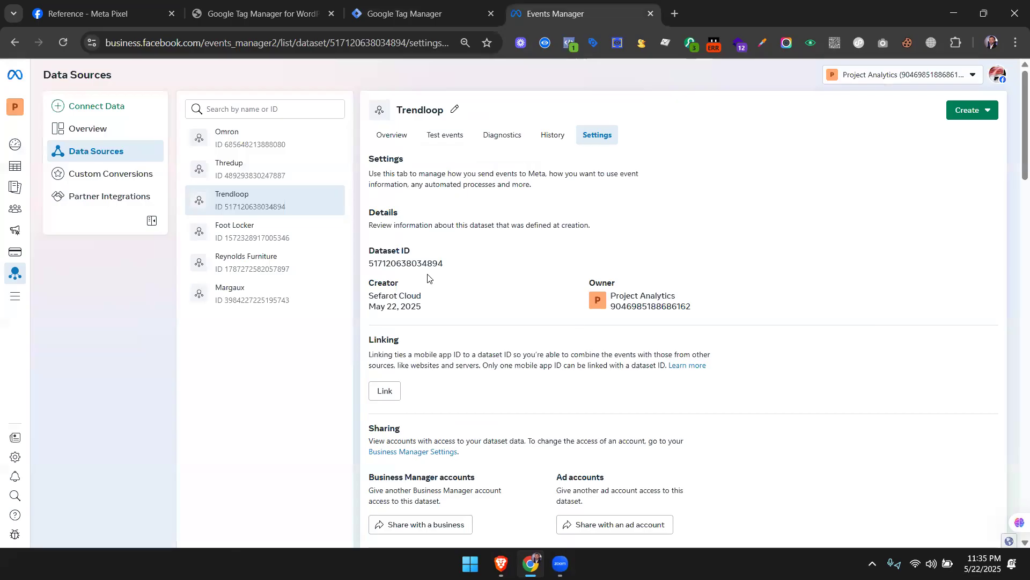
{"action": "left_click", "coordinate": [424, 12]}
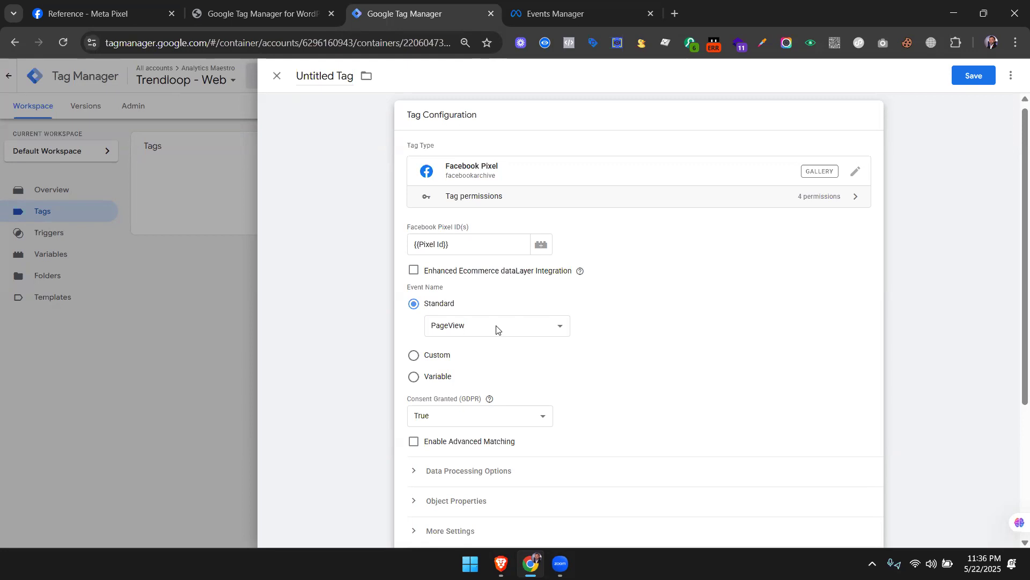
{"action": "scroll", "coordinate": [497, 328], "scroll_direction": "down", "scroll_amount": 4}
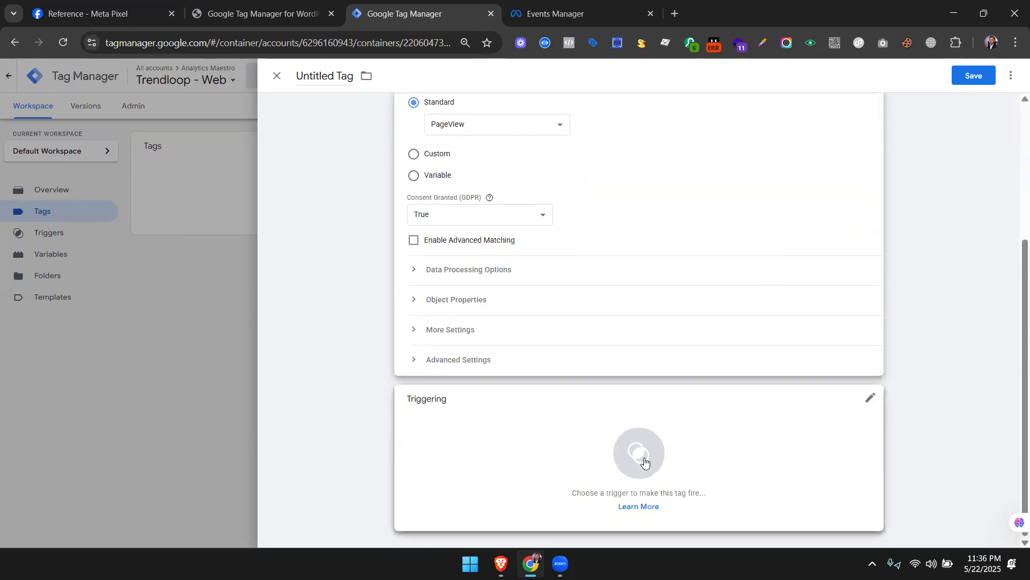
Set Initialization - All Pages as the Facebook Pixel tag's firing trigger.
{"action": "left_click", "coordinate": [644, 464]}
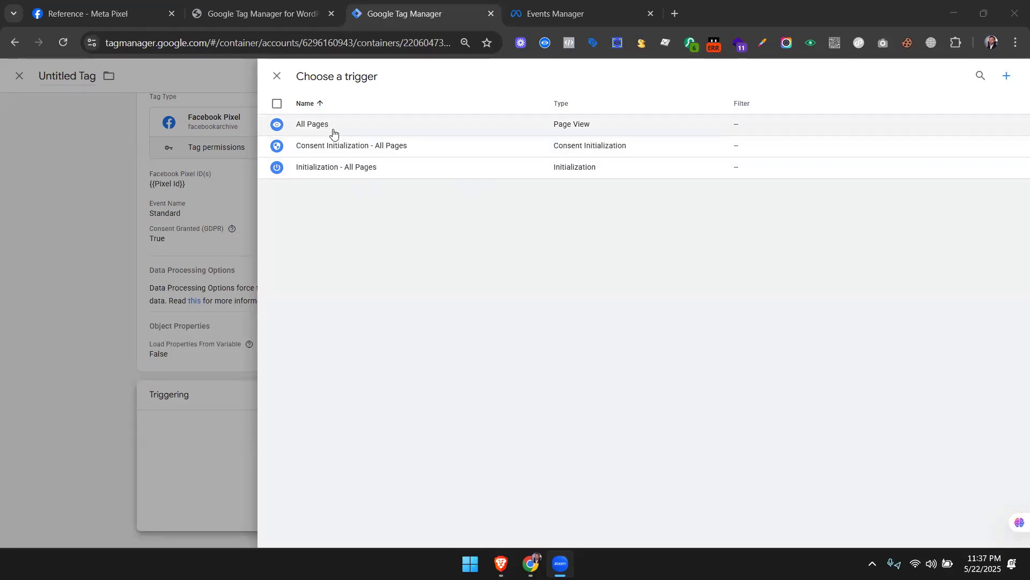
{"action": "left_click", "coordinate": [351, 168]}
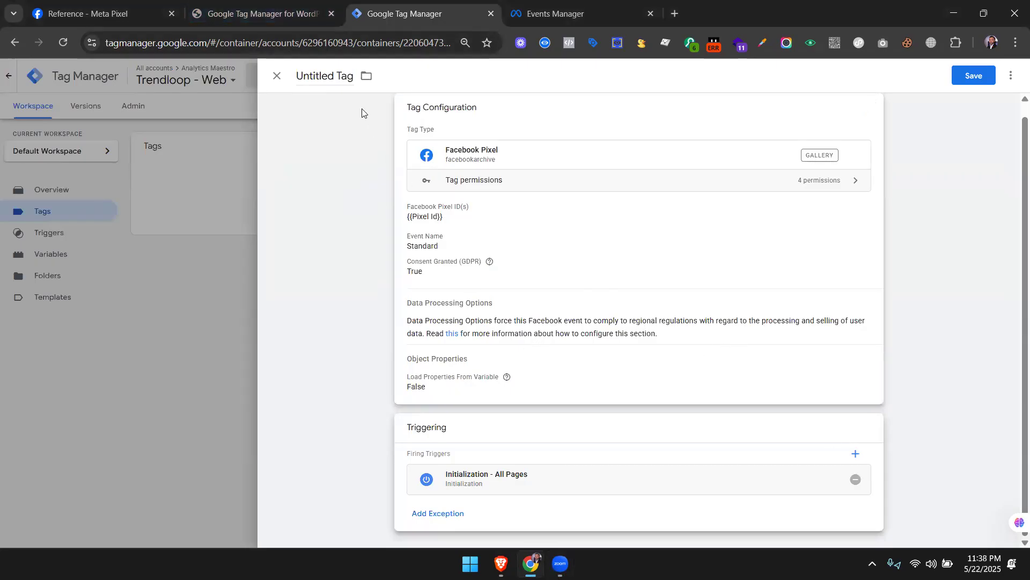
Rename the Untitled Tag to 'FB || BS || Page View' and save it.
{"action": "left_click", "coordinate": [324, 75]}
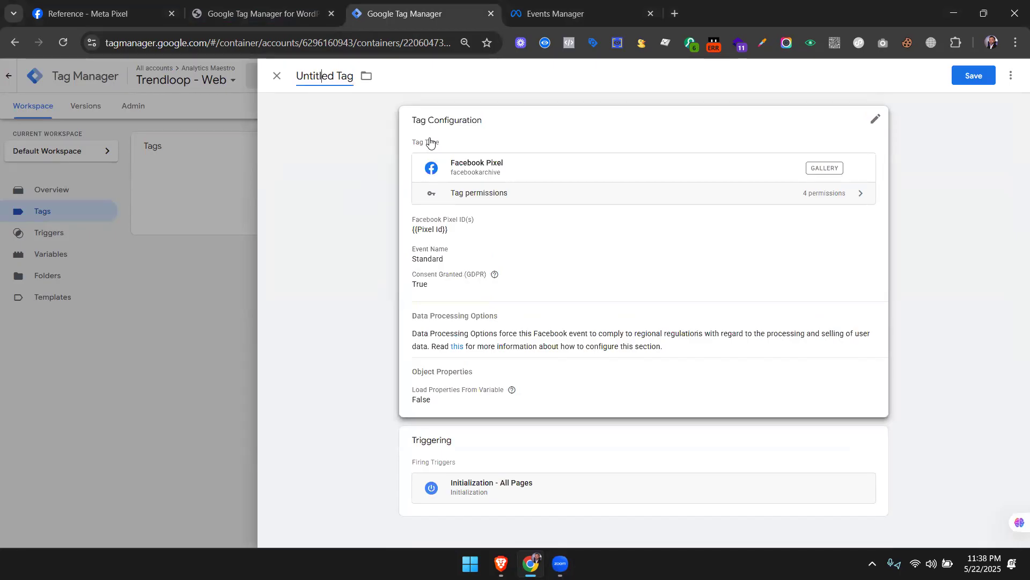
{"action": "key", "text": "ctrl+a"}
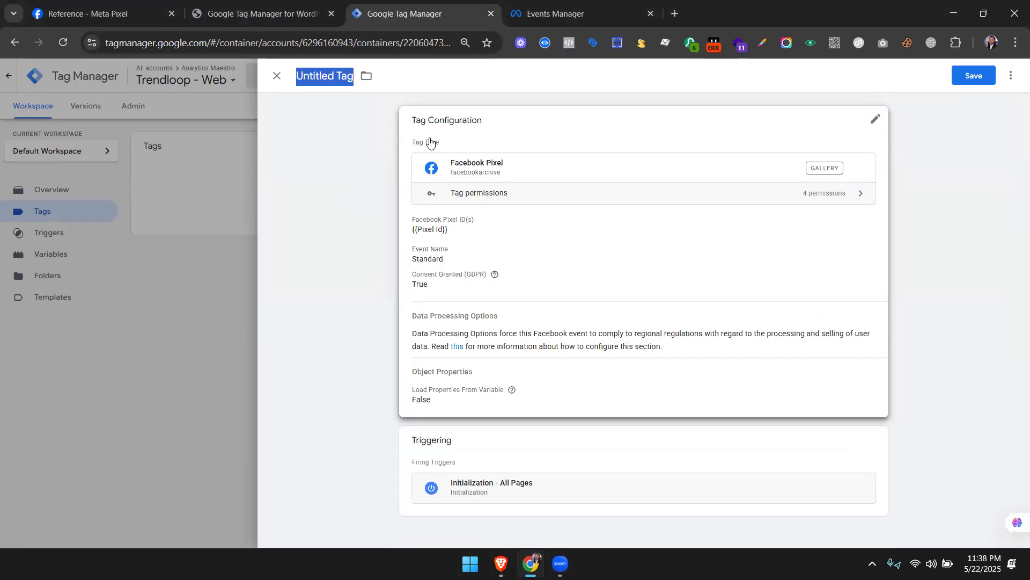
{"action": "type", "text": "FB"}
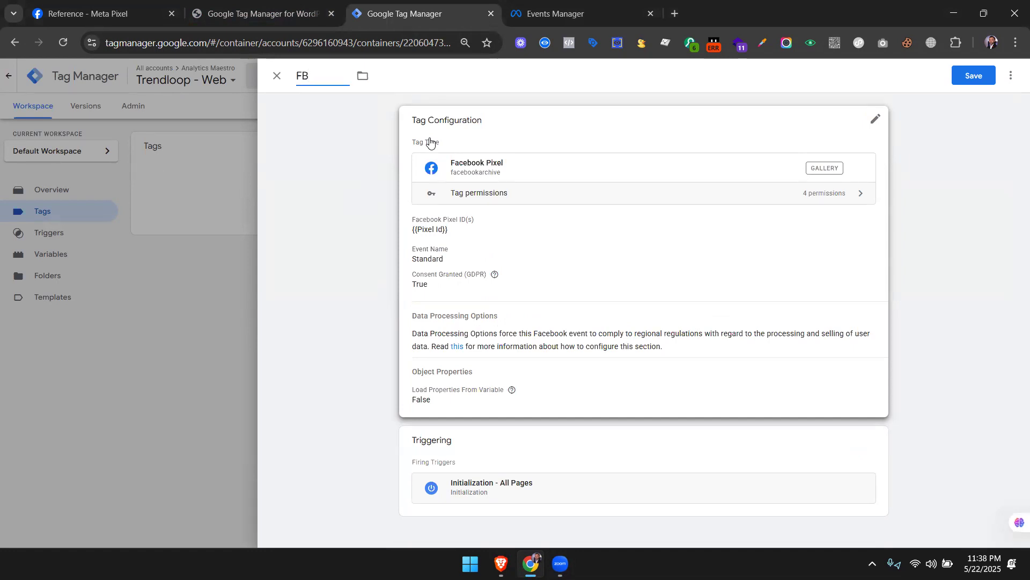
{"action": "type", "text": " || BS || Page View"}
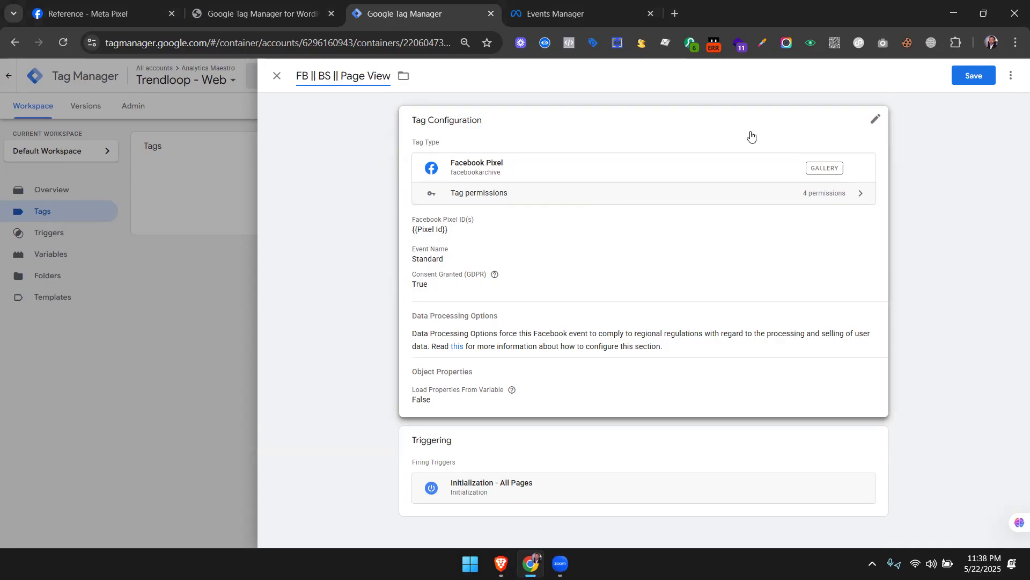
{"action": "left_click", "coordinate": [975, 75]}
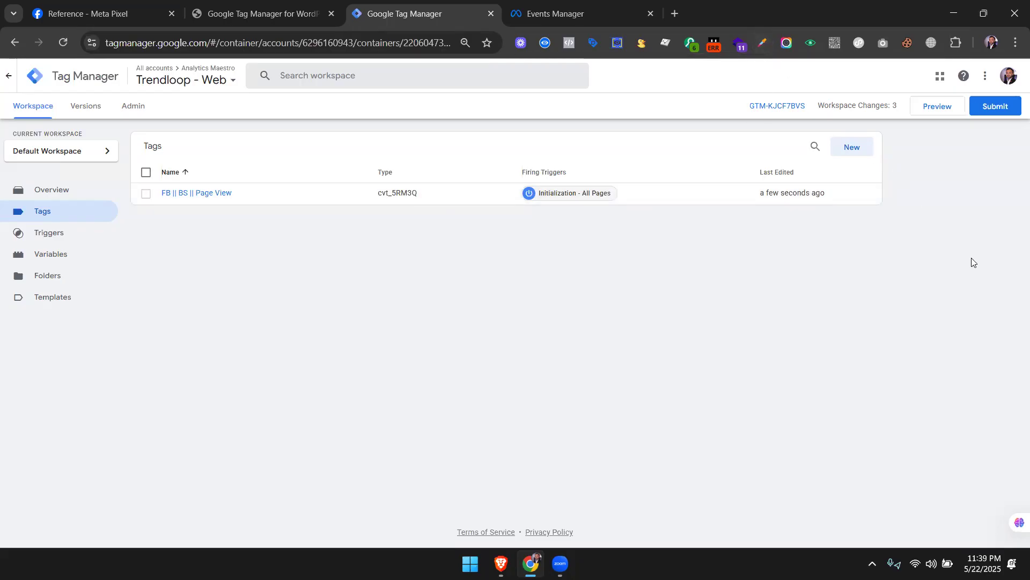
Publish the workspace as version 'Meta Pixel Integrated' and close the version summary.
{"action": "left_click", "coordinate": [995, 105]}
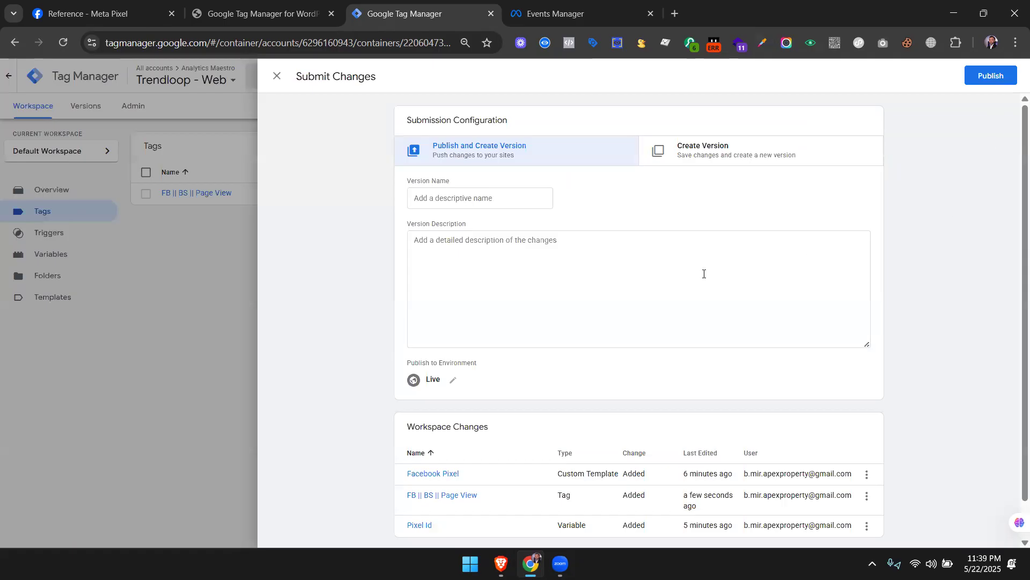
{"action": "left_click", "coordinate": [497, 201]}
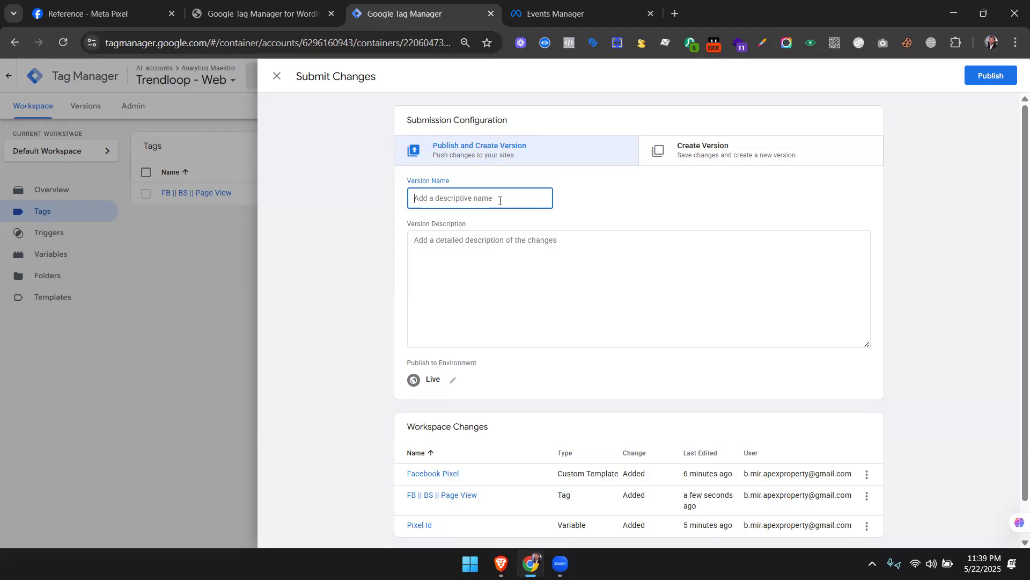
{"action": "type", "text": "Meta Pxe"}
{"action": "key", "text": "BackSpace"}
{"action": "key", "text": "BackSpace"}
{"action": "type", "text": "ixel Integrated"}
{"action": "left_click", "coordinate": [590, 277]}
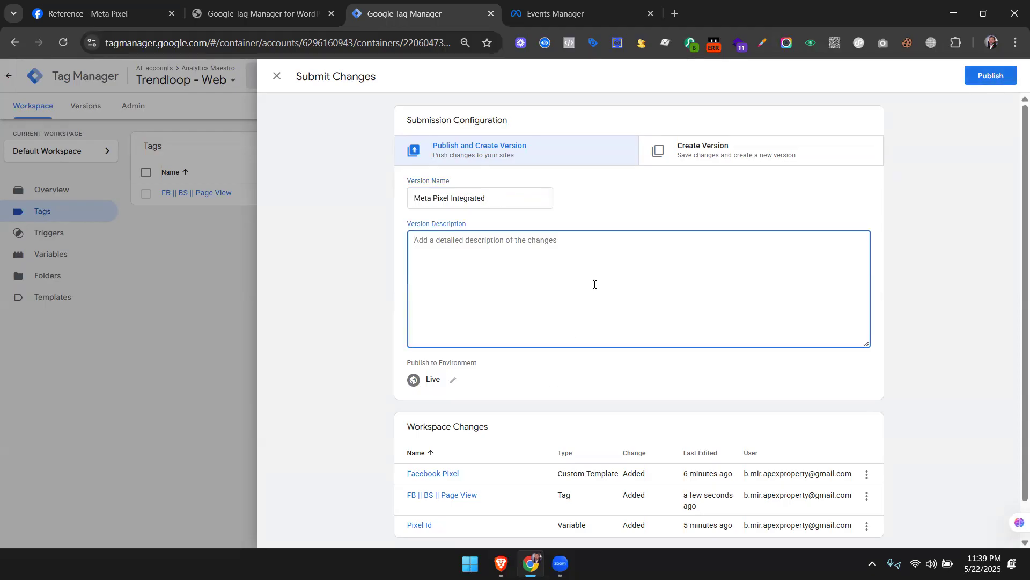
{"action": "scroll", "coordinate": [549, 295], "scroll_direction": "down", "scroll_amount": 1}
{"action": "scroll", "coordinate": [646, 306], "scroll_direction": "up", "scroll_amount": 1}
{"action": "left_click", "coordinate": [990, 75]}
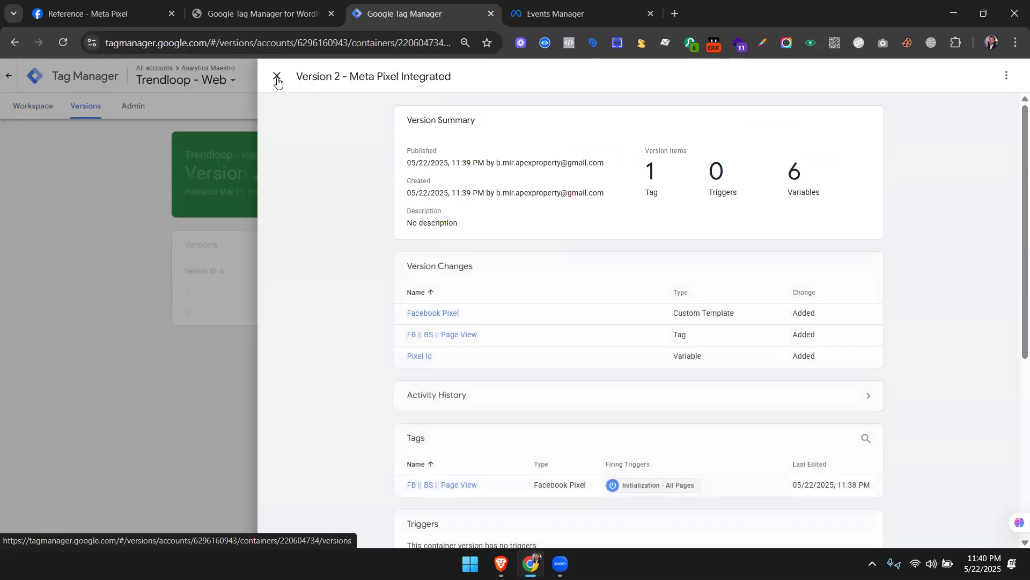
{"action": "left_click", "coordinate": [277, 78]}
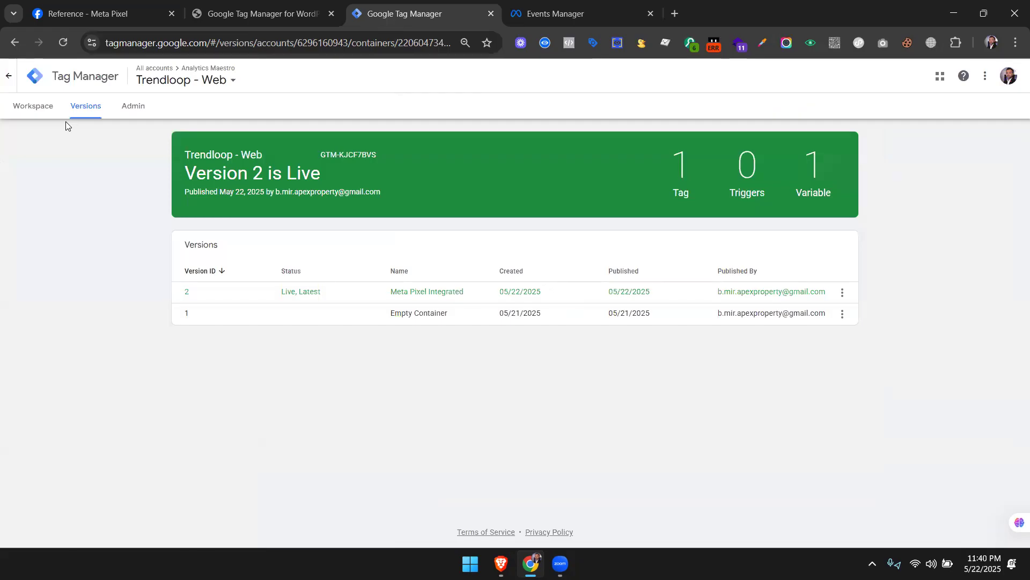
Copy the shop's site address from the WordPress Tag Manager settings, then close that tab.
{"action": "left_click", "coordinate": [33, 106]}
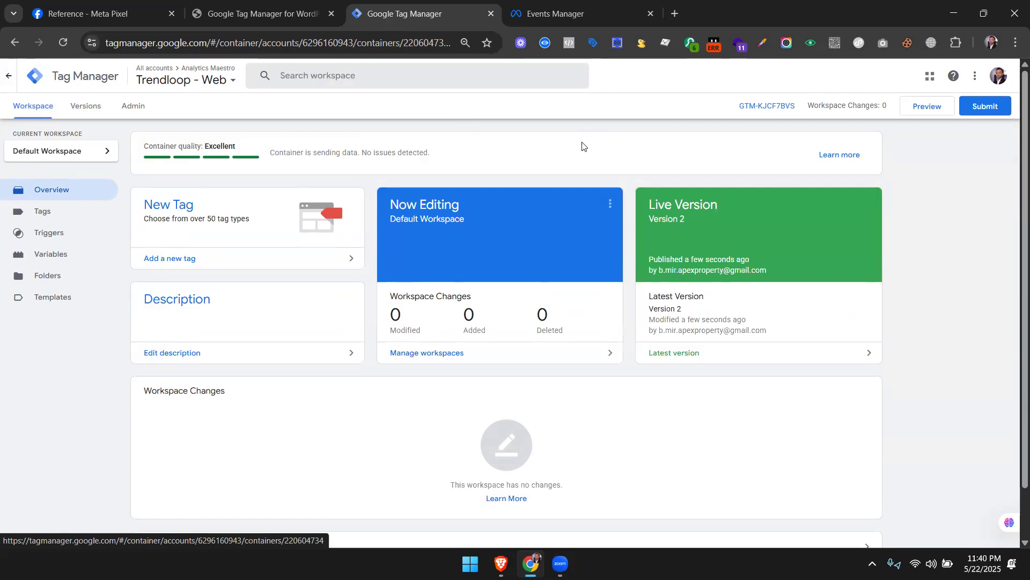
{"action": "left_click", "coordinate": [263, 13]}
{"action": "left_click_drag", "start_coordinate": [225, 46], "coordinate": [182, 45]}
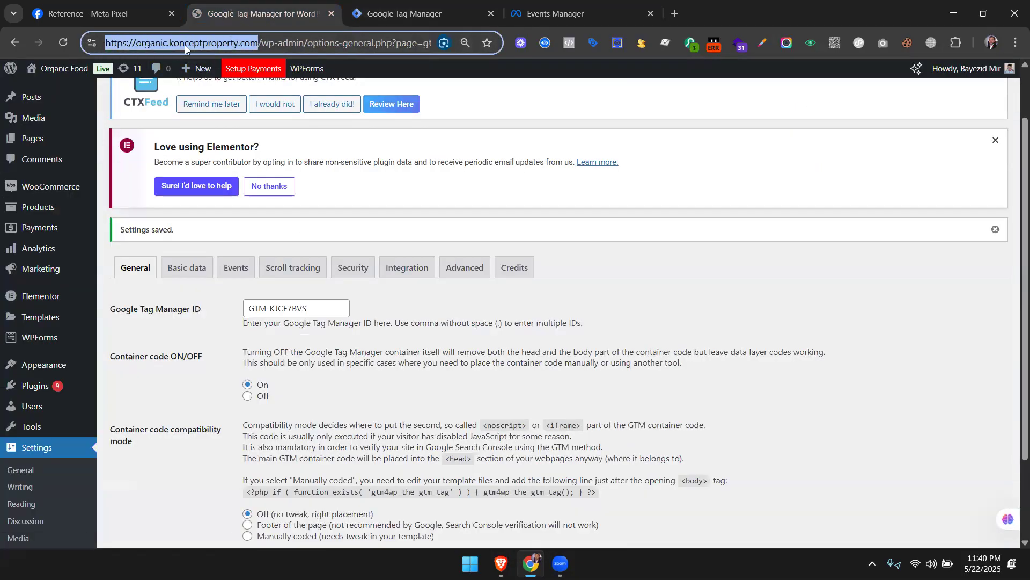
{"action": "right_click", "coordinate": [184, 45]}
{"action": "left_click", "coordinate": [226, 174]}
{"action": "left_click", "coordinate": [331, 13]}
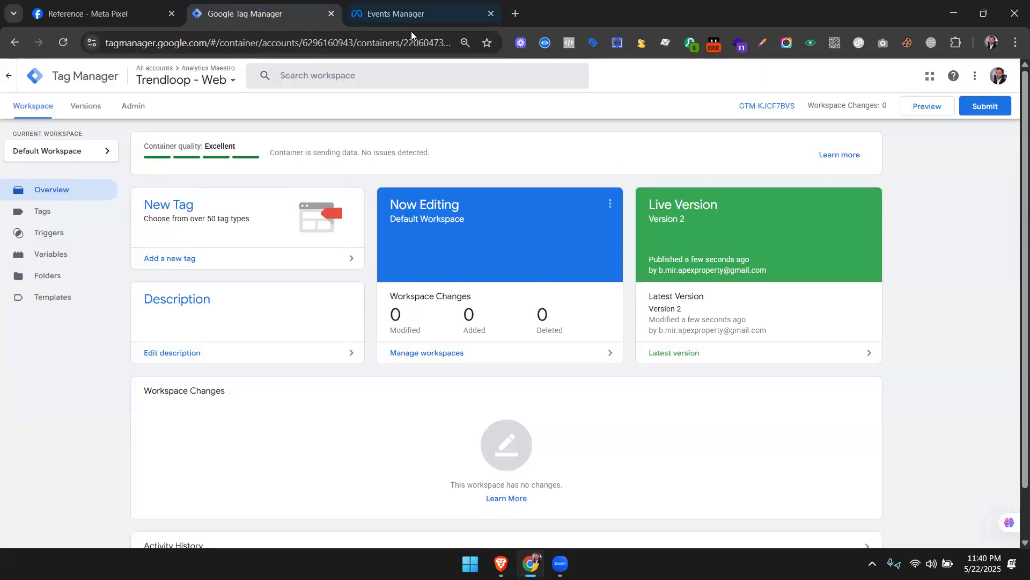
Start a preview of the Trendloop - Web container (GTM-KJCF7BVS).
{"action": "left_click", "coordinate": [419, 13]}
{"action": "left_click", "coordinate": [219, 5]}
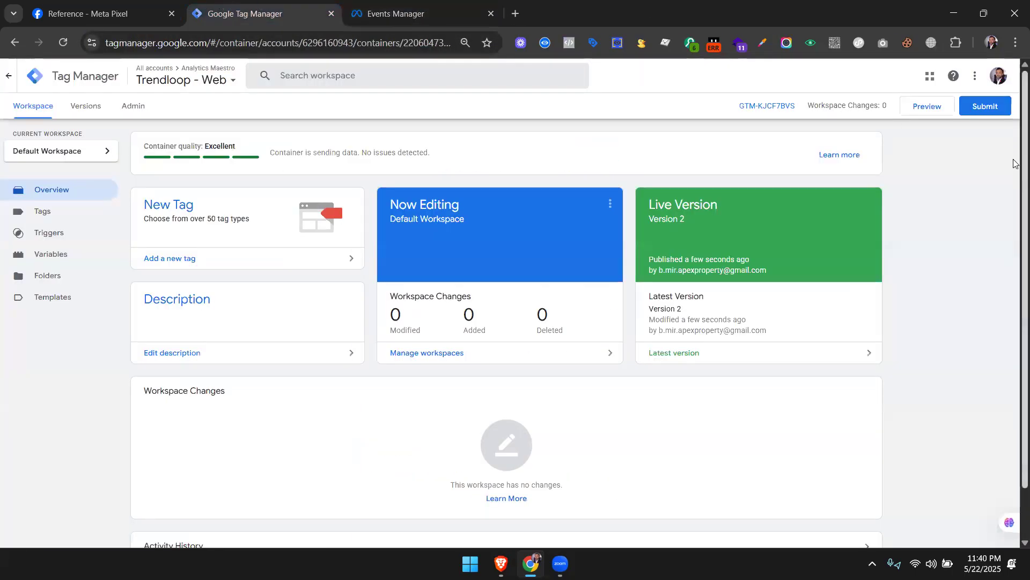
{"action": "left_click", "coordinate": [928, 106]}
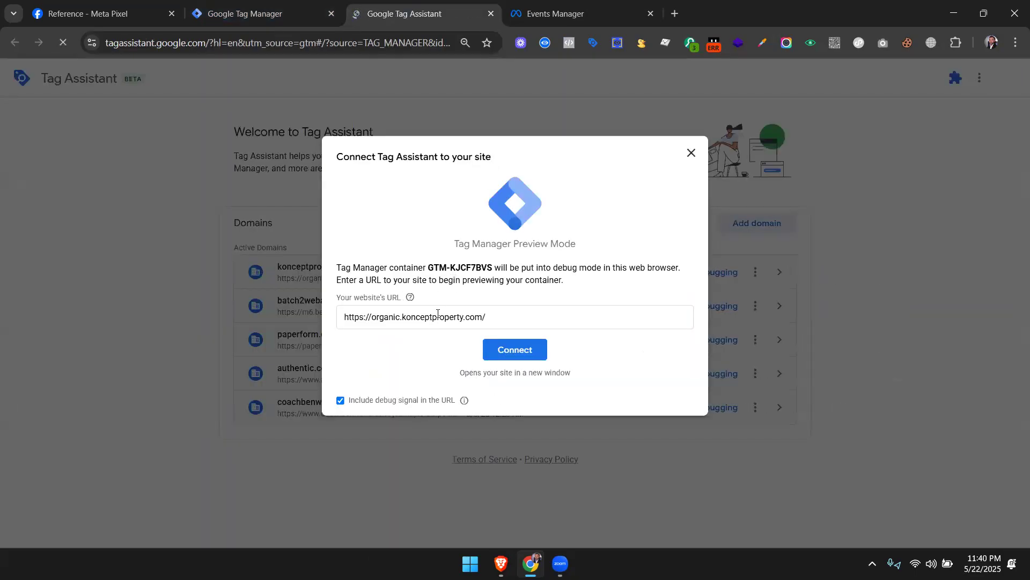
Connect Tag Assistant to the shop site and review the failed FB || BS || Page View tag's properties.
{"action": "left_click", "coordinate": [523, 354]}
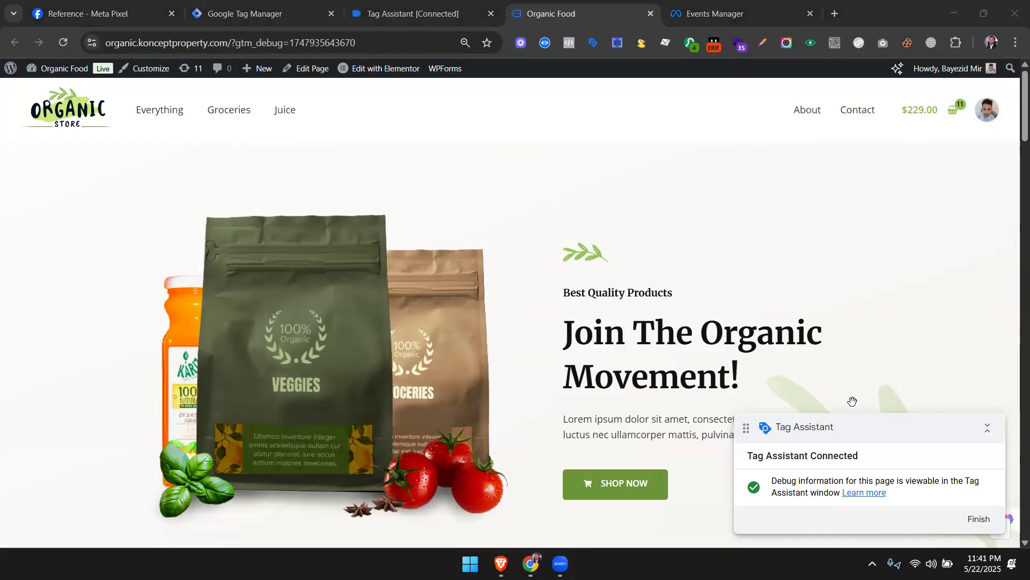
{"action": "left_click", "coordinate": [414, 14]}
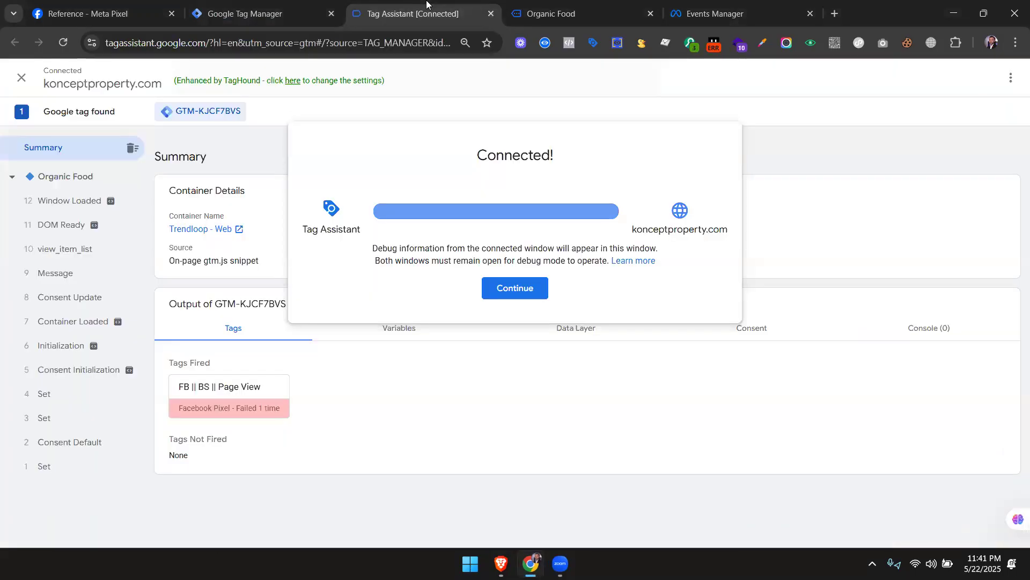
{"action": "left_click", "coordinate": [510, 287]}
{"action": "left_click", "coordinate": [250, 411]}
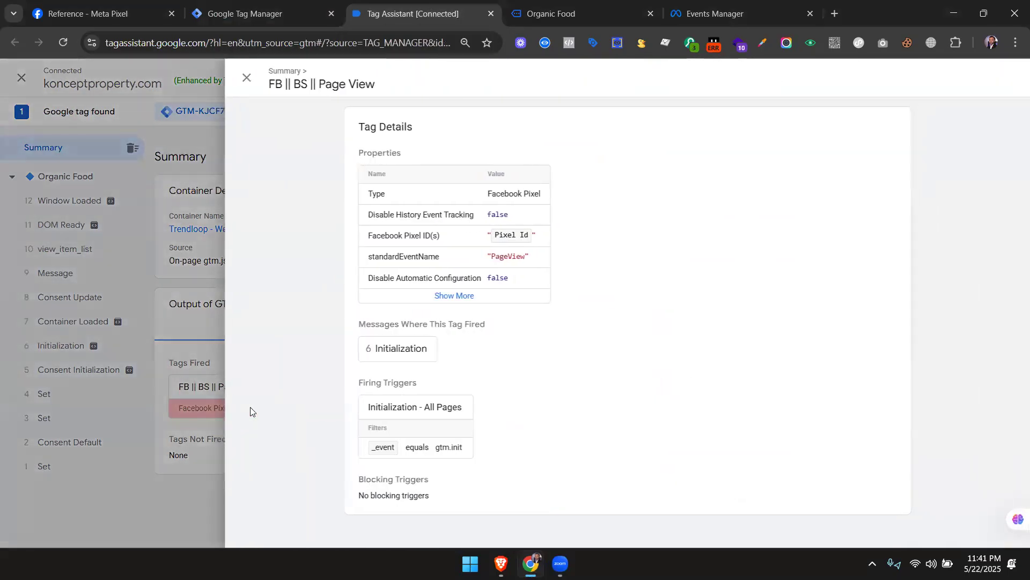
{"action": "left_click", "coordinate": [470, 295]}
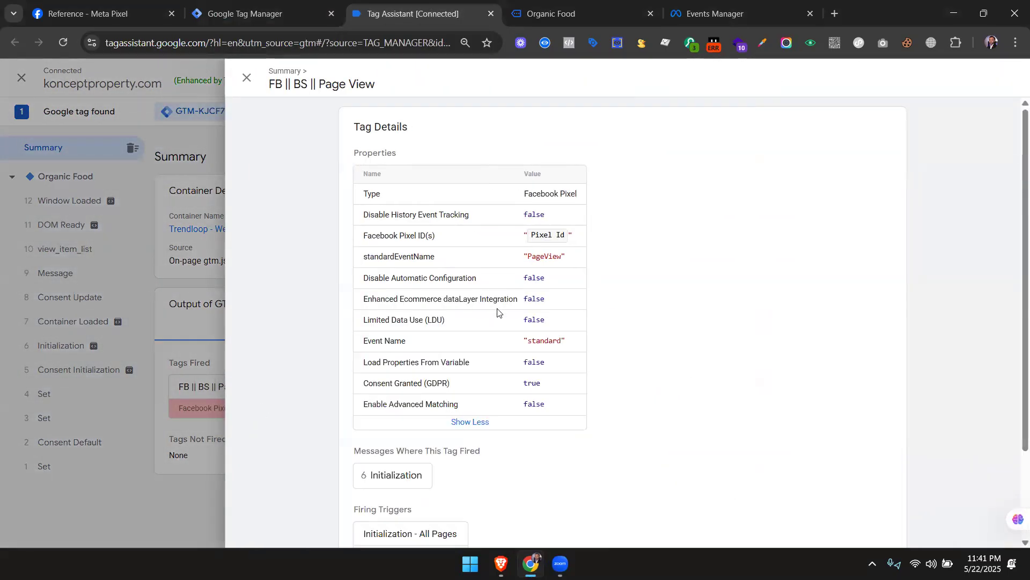
{"action": "scroll", "coordinate": [502, 311], "scroll_direction": "down", "scroll_amount": 2}
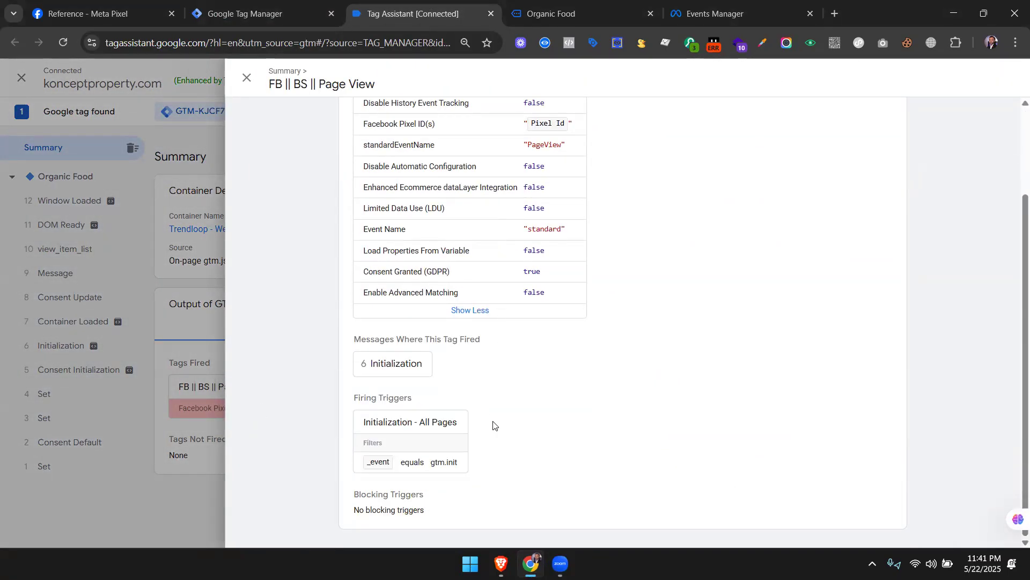
{"action": "scroll", "coordinate": [491, 424], "scroll_direction": "up", "scroll_amount": 2}
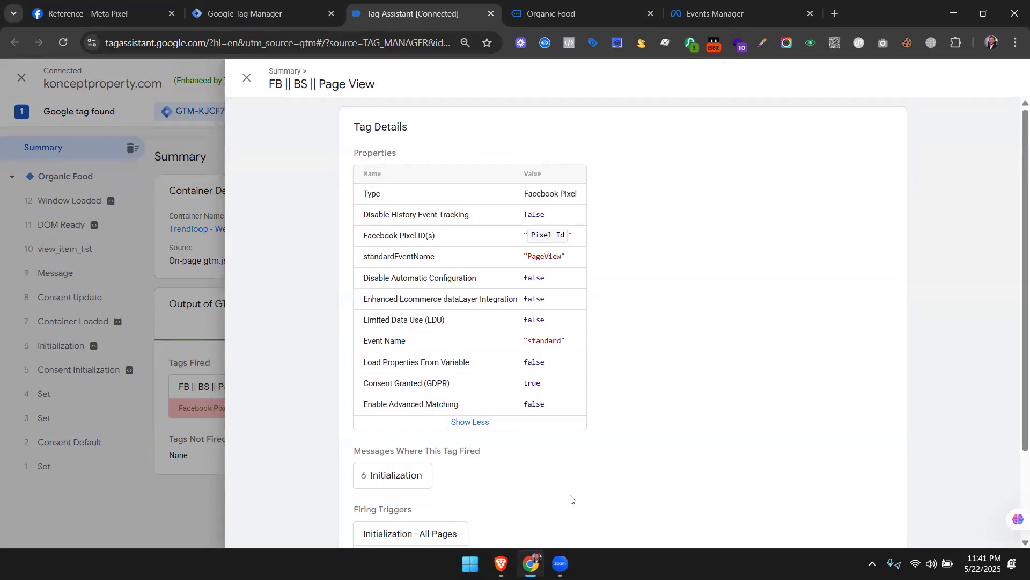
Close the tag details, the Tag Assistant debug tab and the Organic Food site tab.
{"action": "left_click", "coordinate": [246, 77]}
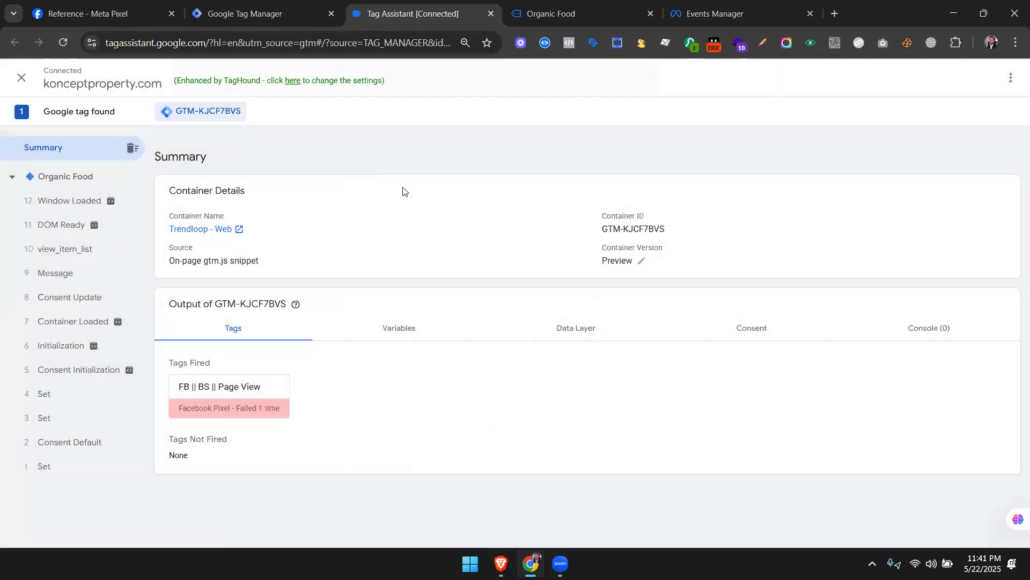
{"action": "left_click", "coordinate": [490, 13]}
{"action": "left_click", "coordinate": [575, 128]}
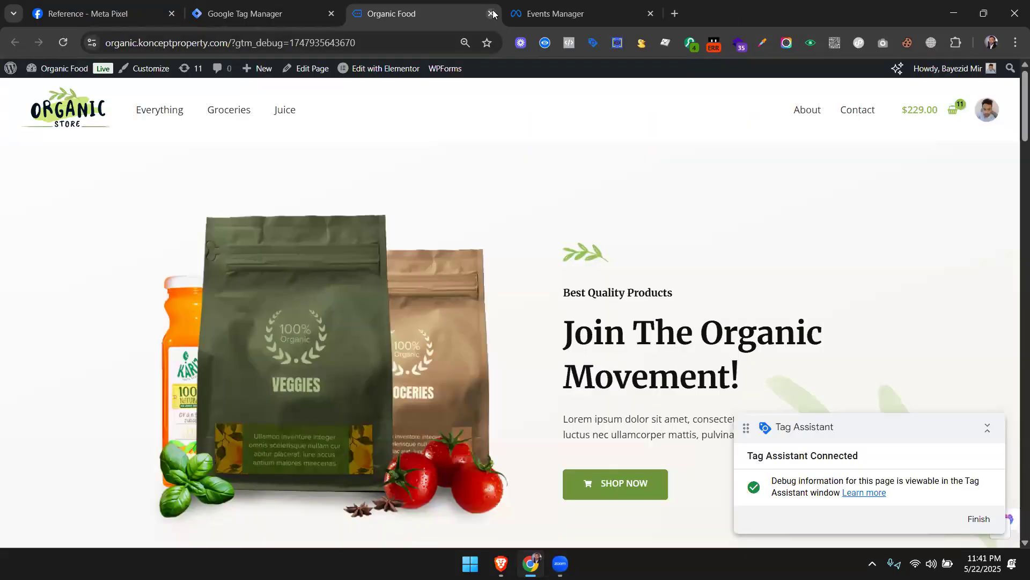
{"action": "left_click", "coordinate": [490, 14]}
{"action": "left_click", "coordinate": [308, 12]}
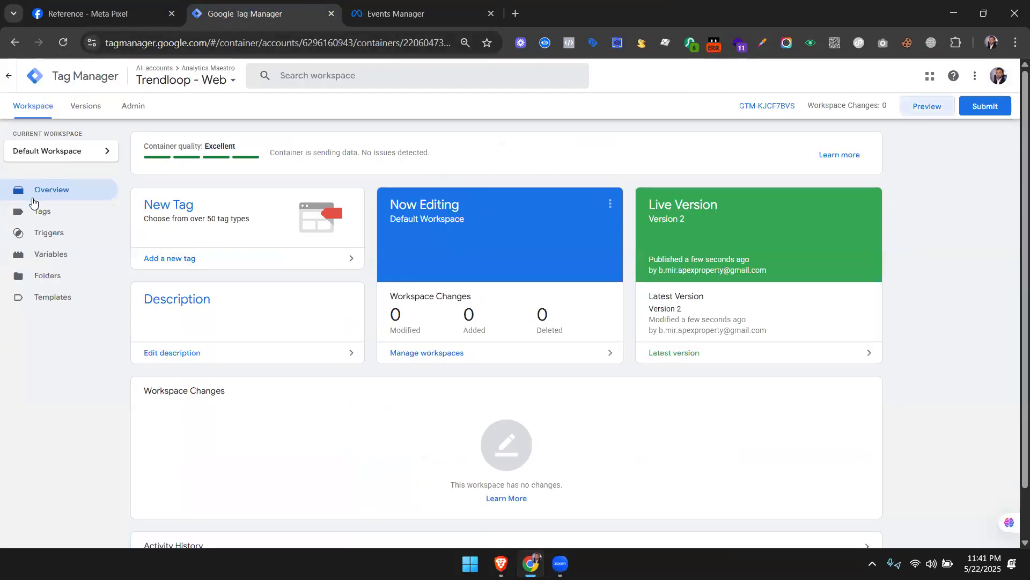
Change FB || BS || Page View's trigger from Initialization - All Pages to All Pages, save, and preview.
{"action": "left_click", "coordinate": [80, 214]}
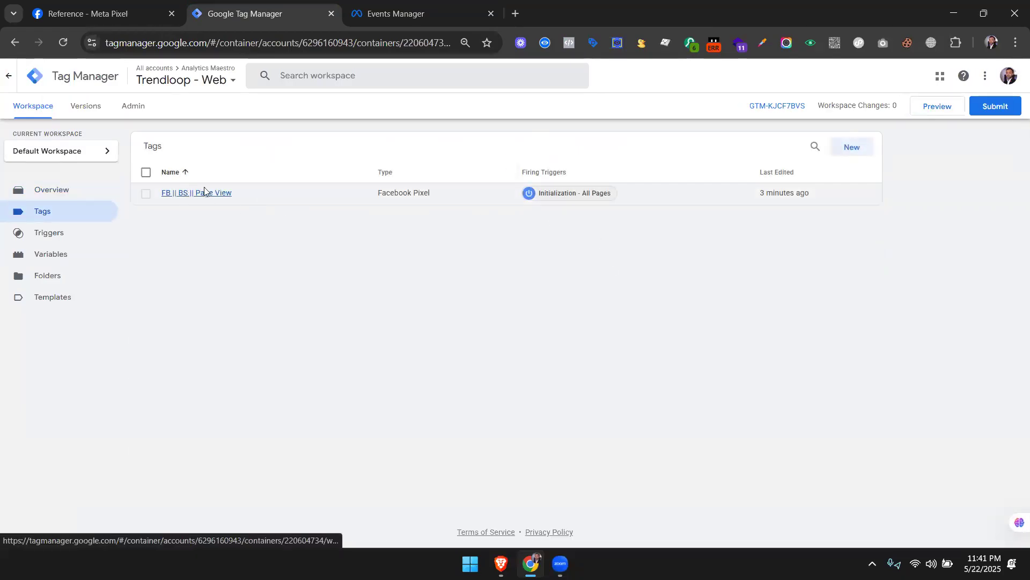
{"action": "left_click", "coordinate": [186, 199]}
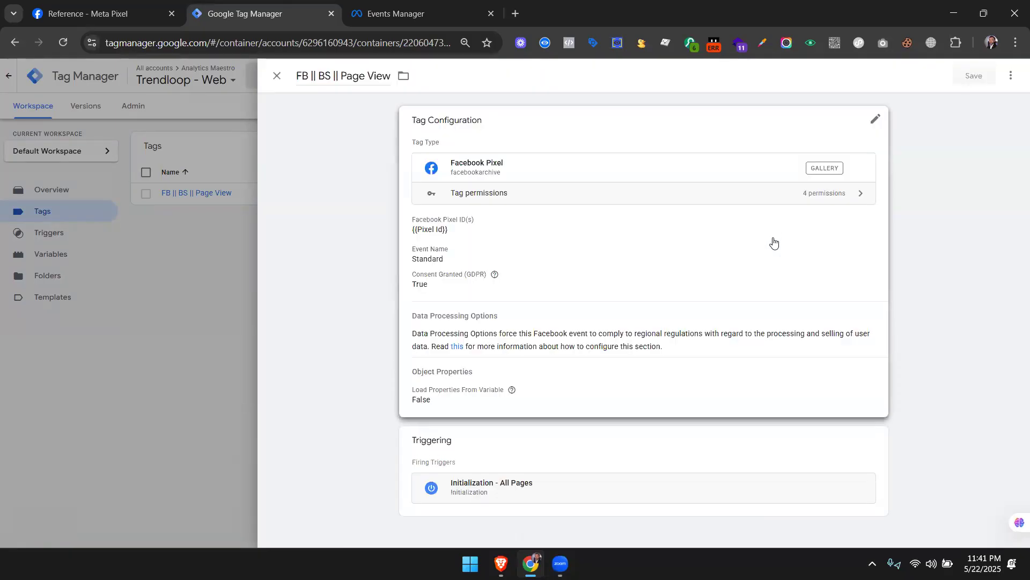
{"action": "left_click", "coordinate": [771, 223]}
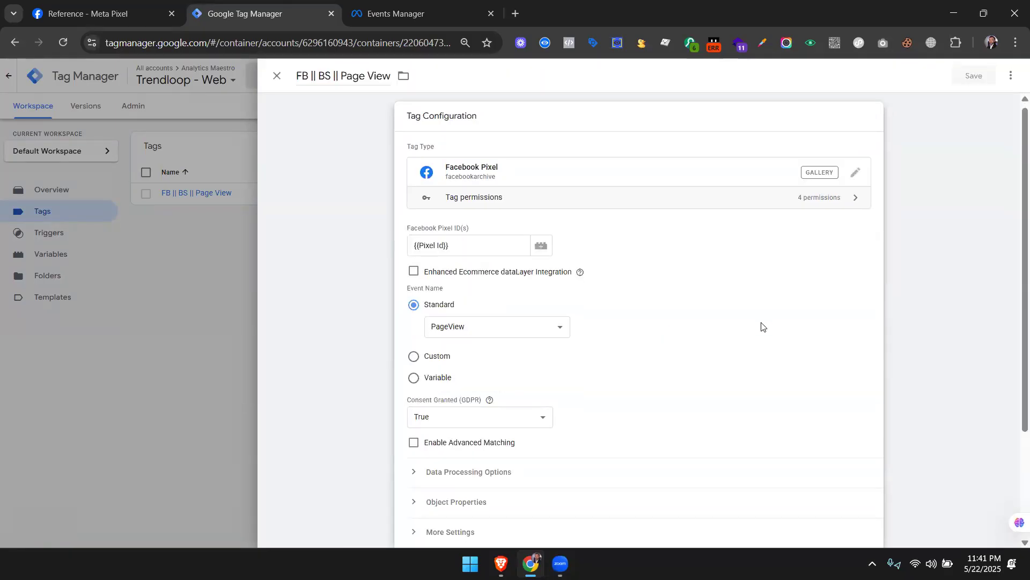
{"action": "scroll", "coordinate": [760, 323], "scroll_direction": "down", "scroll_amount": 3}
{"action": "left_click", "coordinate": [868, 457]}
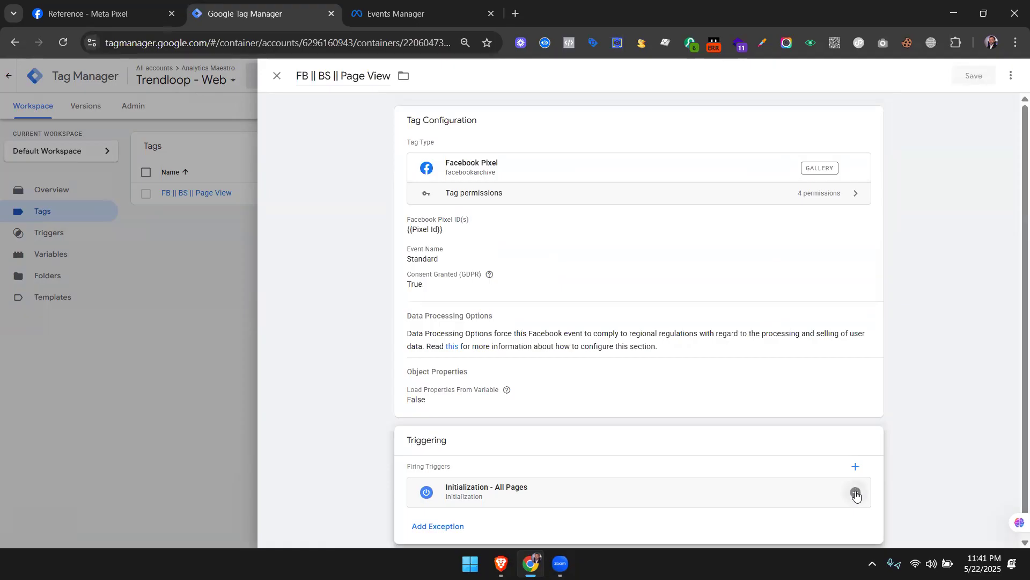
{"action": "left_click", "coordinate": [856, 490]}
{"action": "left_click", "coordinate": [403, 131]}
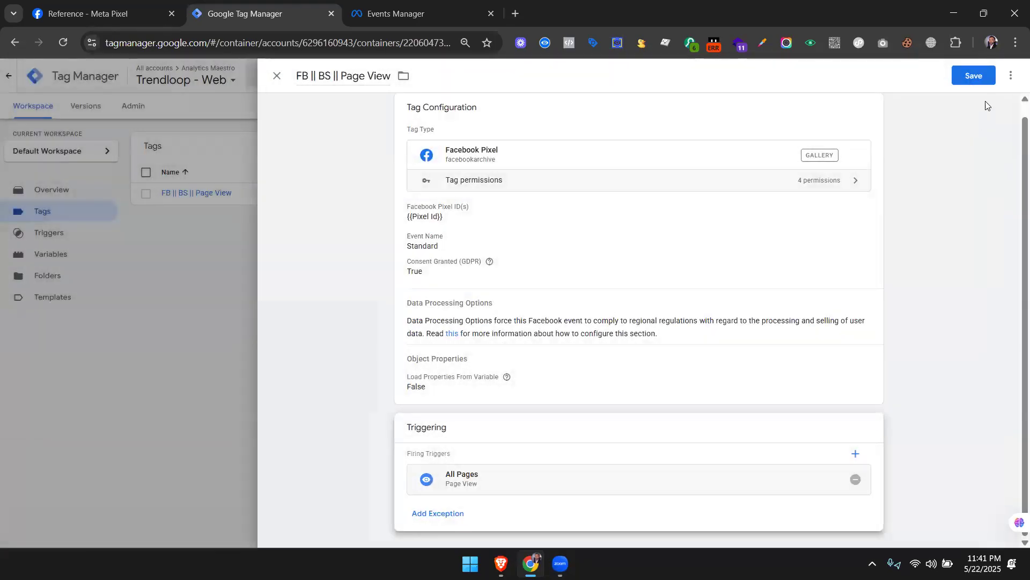
{"action": "left_click", "coordinate": [974, 76]}
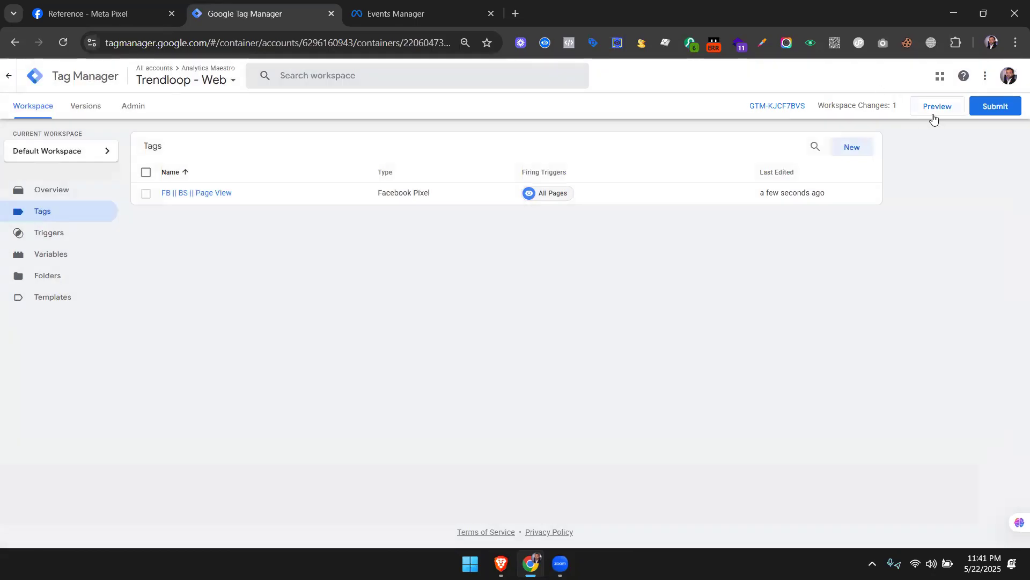
{"action": "left_click", "coordinate": [934, 107]}
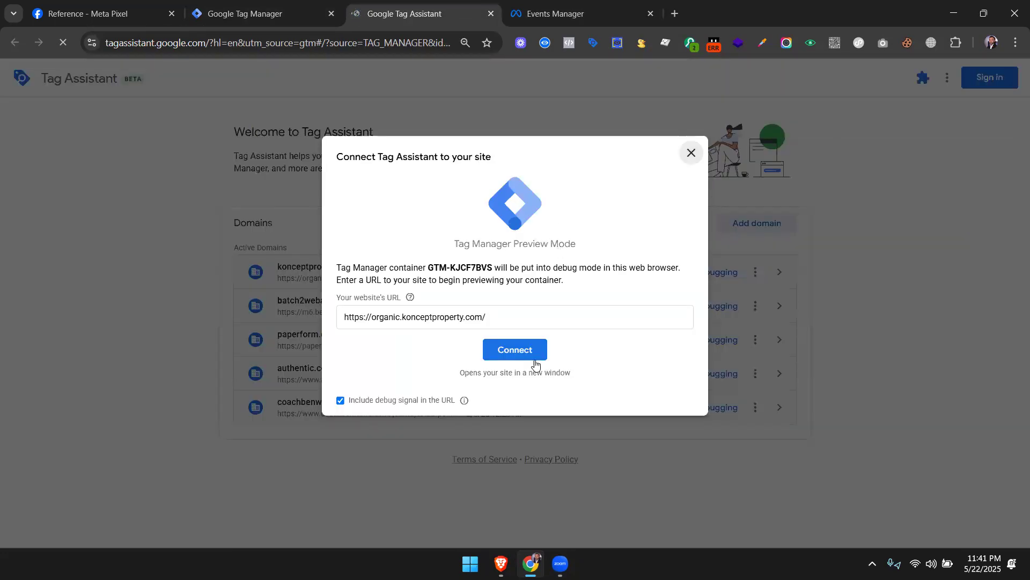
Connect Tag Assistant to the shop site, then reopen the FB || BS || Page View tag in GTM.
{"action": "left_click", "coordinate": [535, 364]}
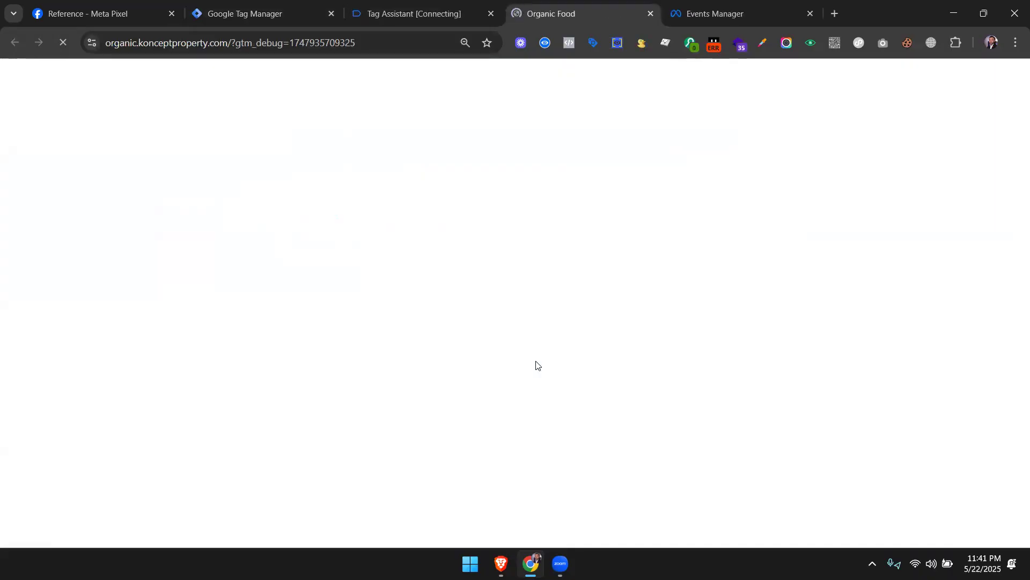
{"action": "left_click", "coordinate": [465, 5]}
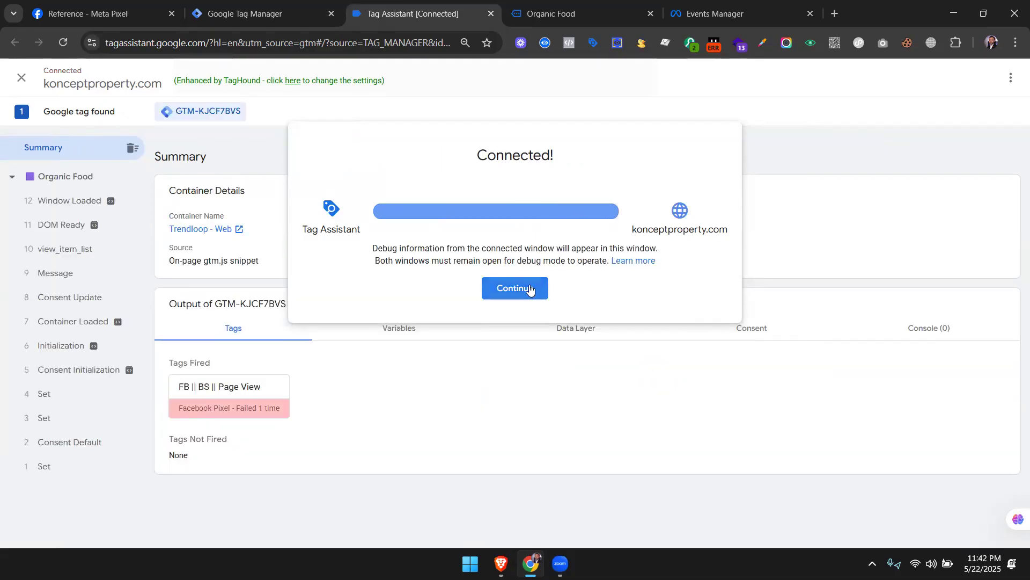
{"action": "left_click", "coordinate": [529, 289]}
{"action": "left_click", "coordinate": [311, 13]}
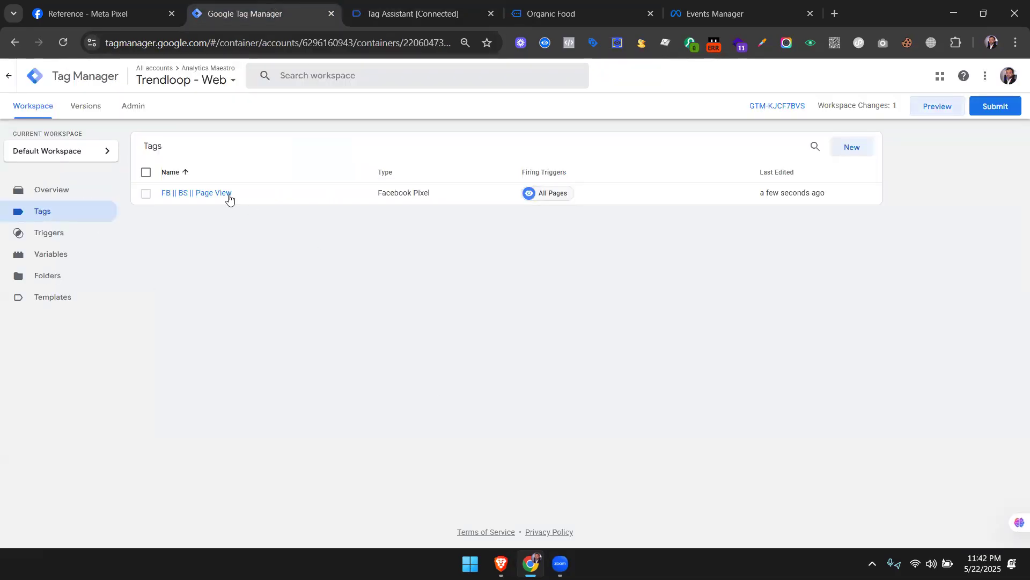
{"action": "left_click", "coordinate": [213, 193]}
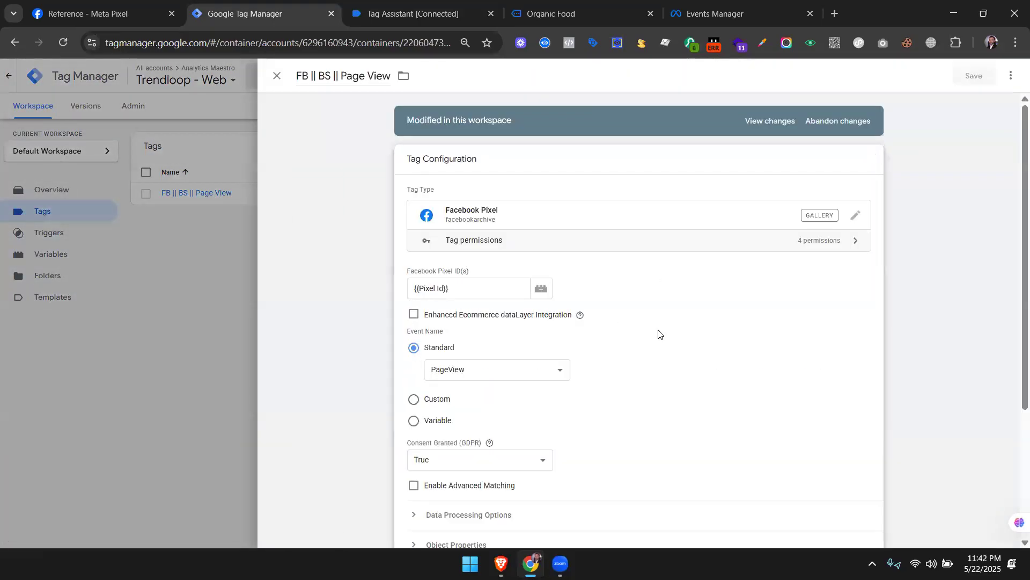
Replace the Pixel ID variable with the literal Trendloop pixel ID in FB || BS || Page View, save, and preview.
{"action": "scroll", "coordinate": [659, 334], "scroll_direction": "down", "scroll_amount": 1}
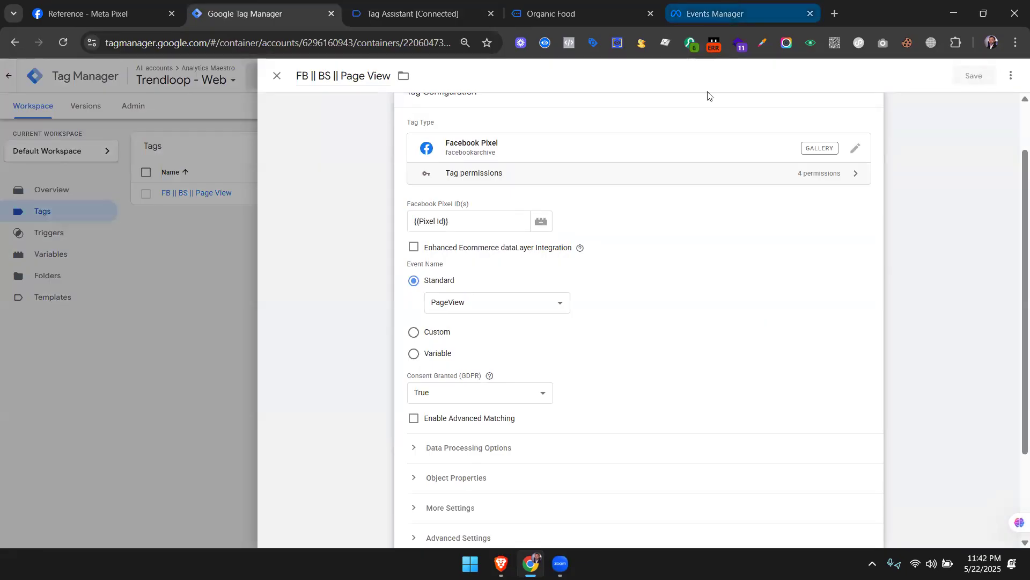
{"action": "left_click", "coordinate": [714, 13]}
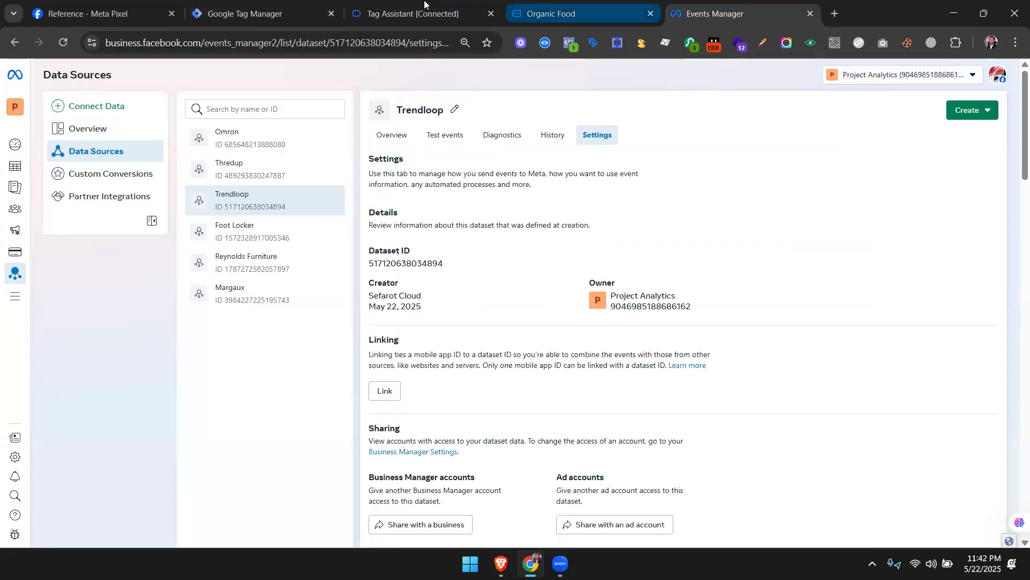
{"action": "left_click", "coordinate": [418, 5]}
{"action": "left_click", "coordinate": [295, 5]}
{"action": "left_click", "coordinate": [466, 218]}
{"action": "key", "text": "ctrl+a"}
{"action": "key", "text": "ctrl+v"}
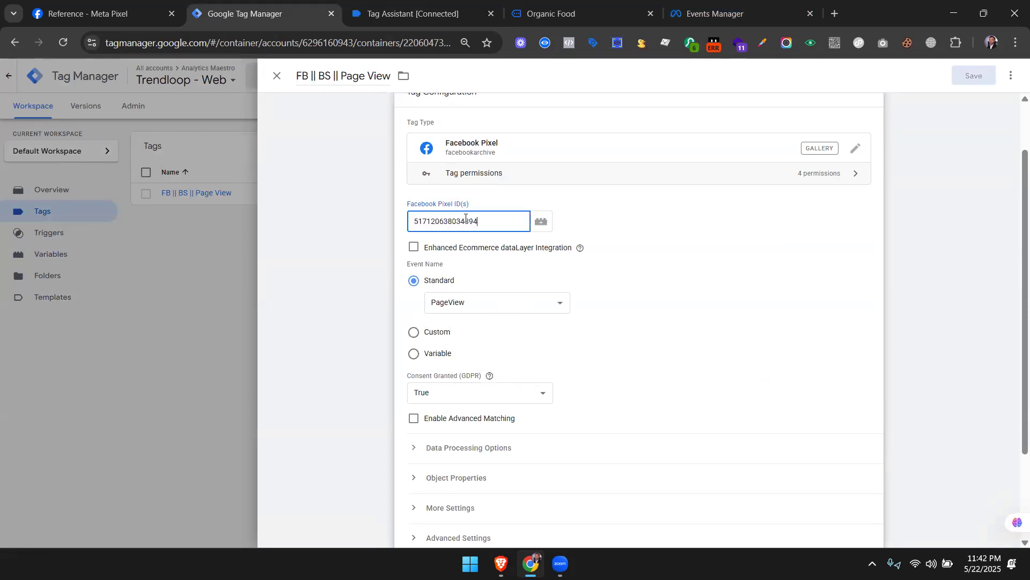
{"action": "scroll", "coordinate": [505, 344], "scroll_direction": "down", "scroll_amount": 3}
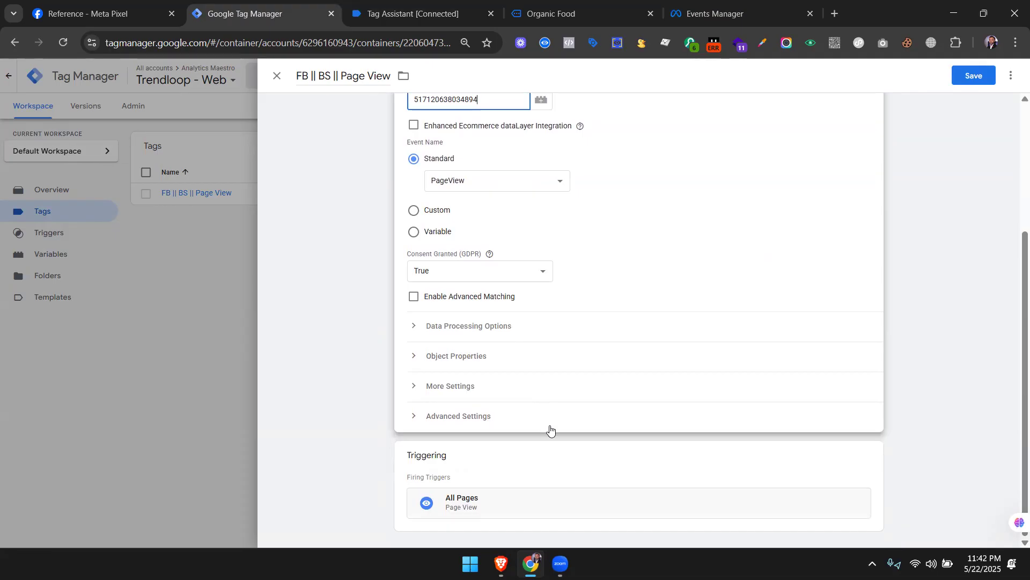
{"action": "scroll", "coordinate": [590, 447], "scroll_direction": "up", "scroll_amount": 4}
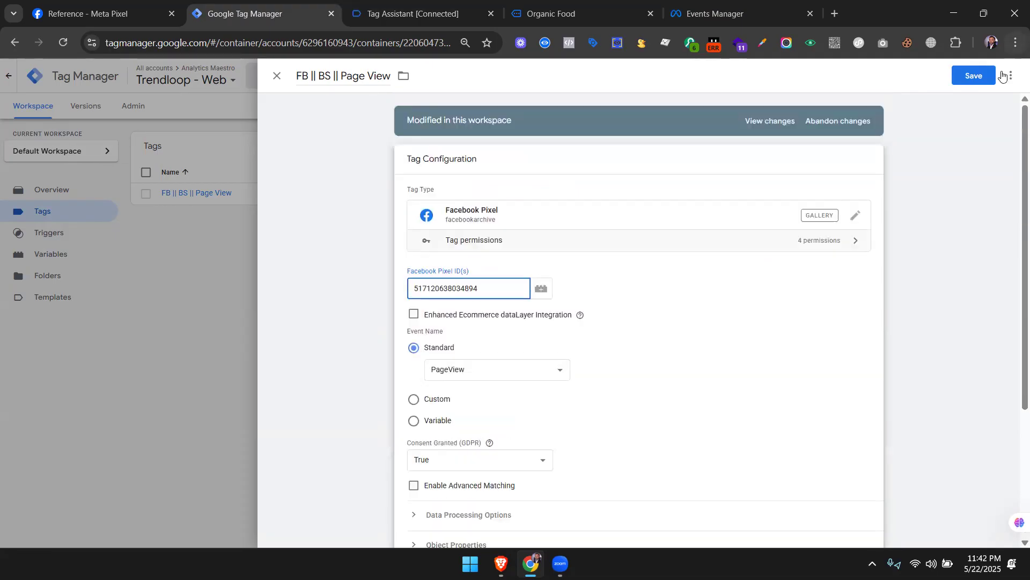
{"action": "left_click", "coordinate": [973, 76]}
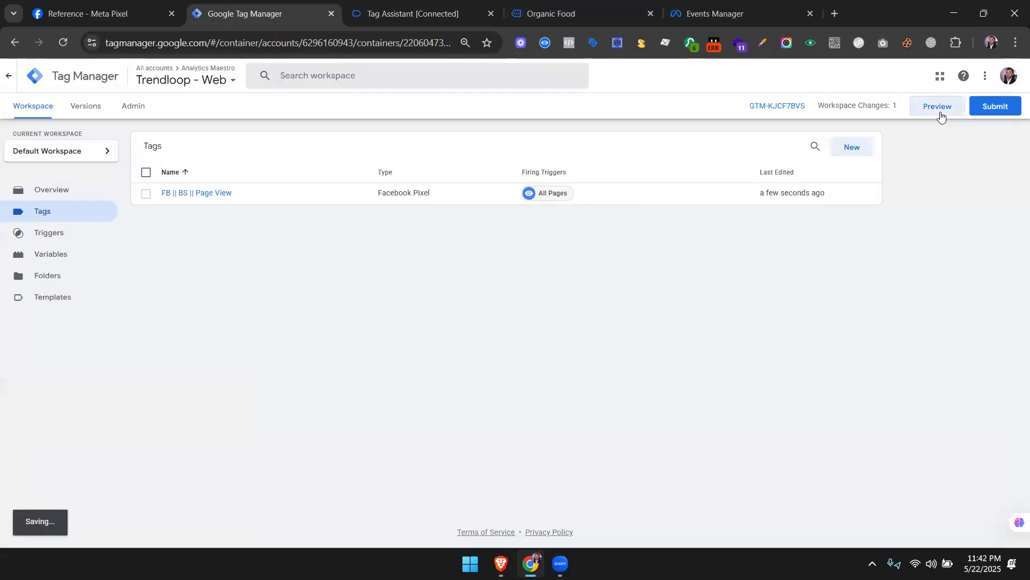
{"action": "left_click", "coordinate": [940, 114]}
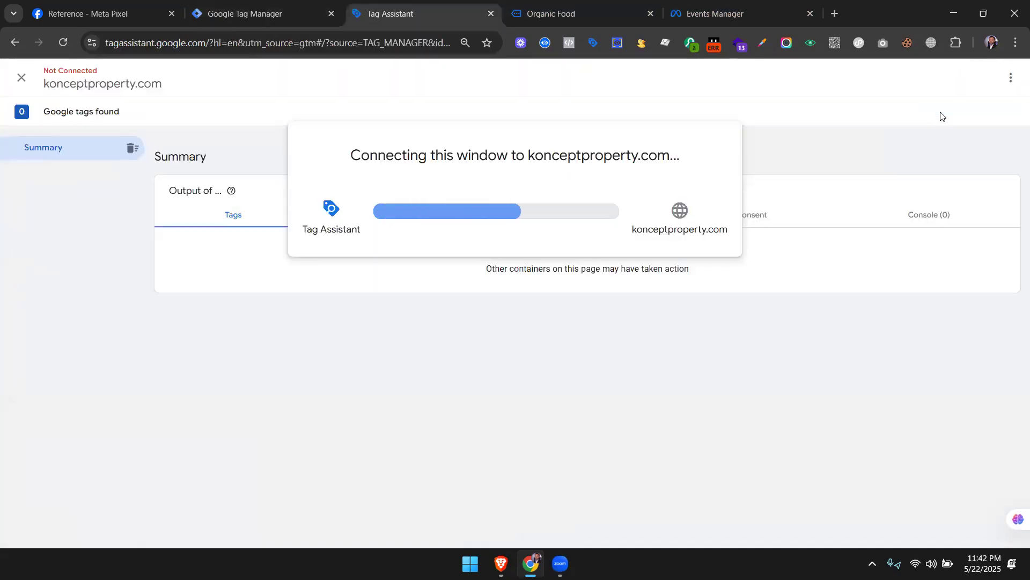
Connect the debug session and confirm FB || BS || Page View fired once by reviewing its properties.
{"action": "left_click", "coordinate": [537, 290]}
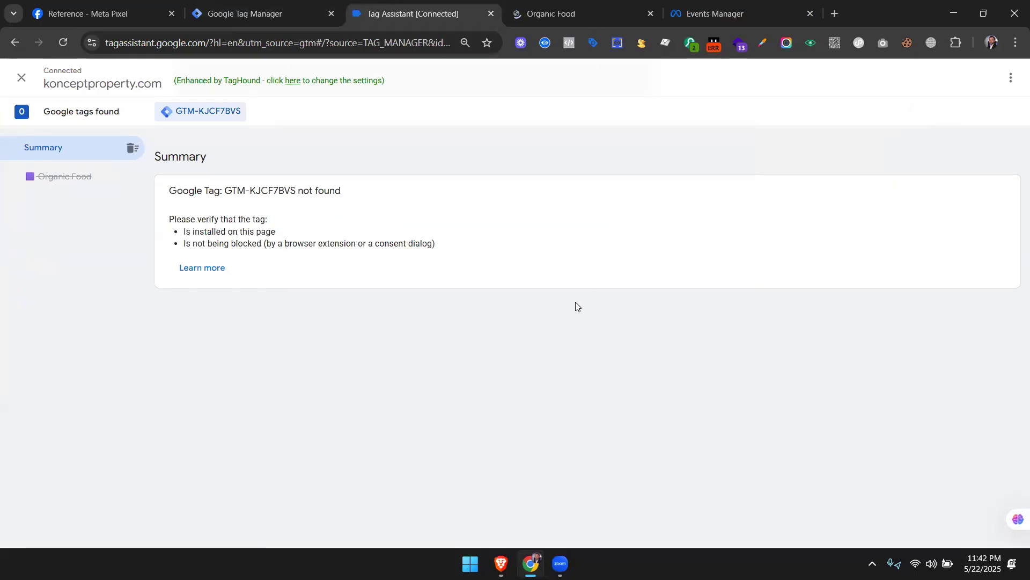
{"action": "left_click", "coordinate": [578, 12]}
{"action": "left_click", "coordinate": [437, 6]}
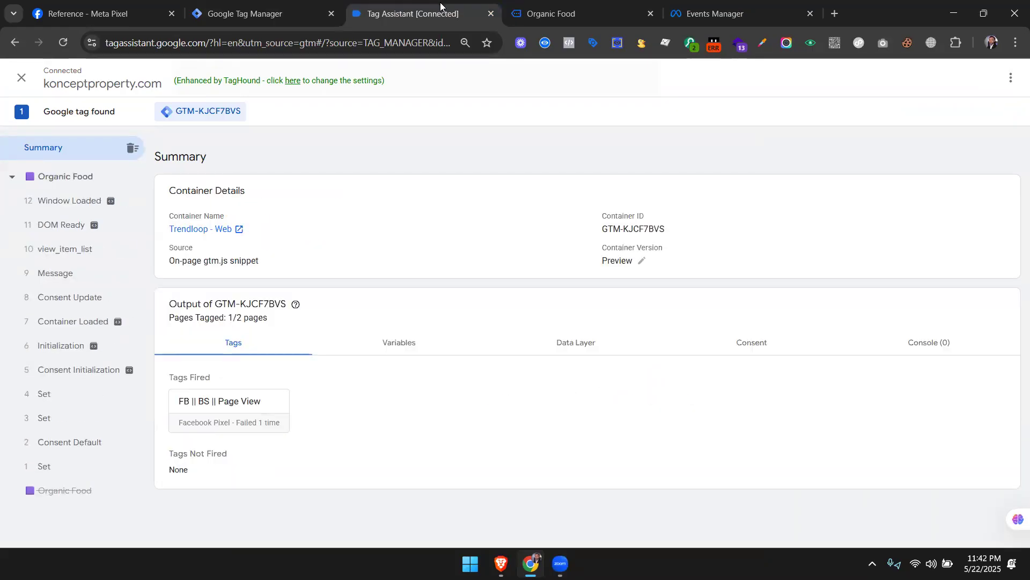
{"action": "left_click", "coordinate": [240, 415]}
{"action": "left_click", "coordinate": [506, 295]}
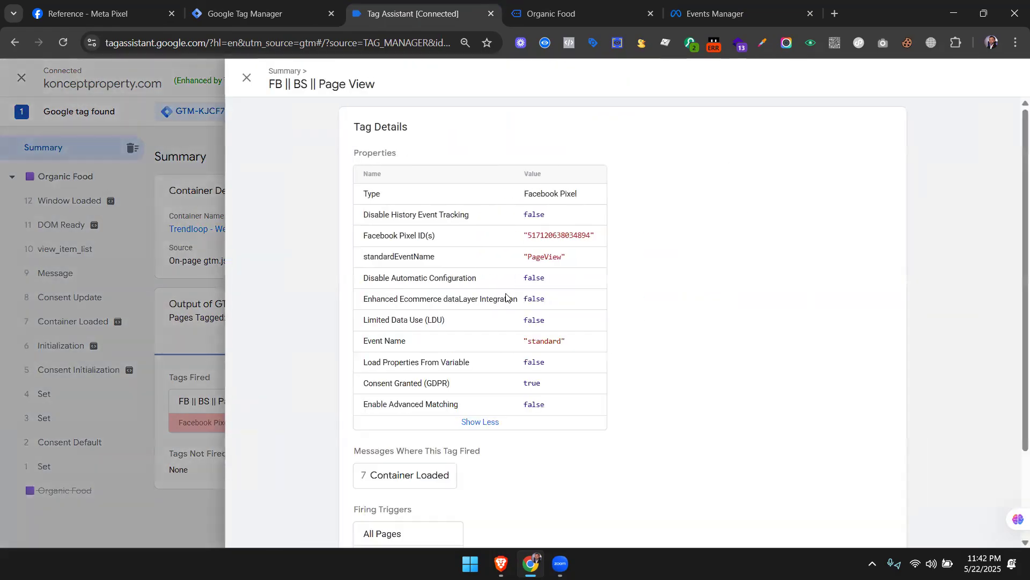
{"action": "scroll", "coordinate": [518, 278], "scroll_direction": "down", "scroll_amount": 2}
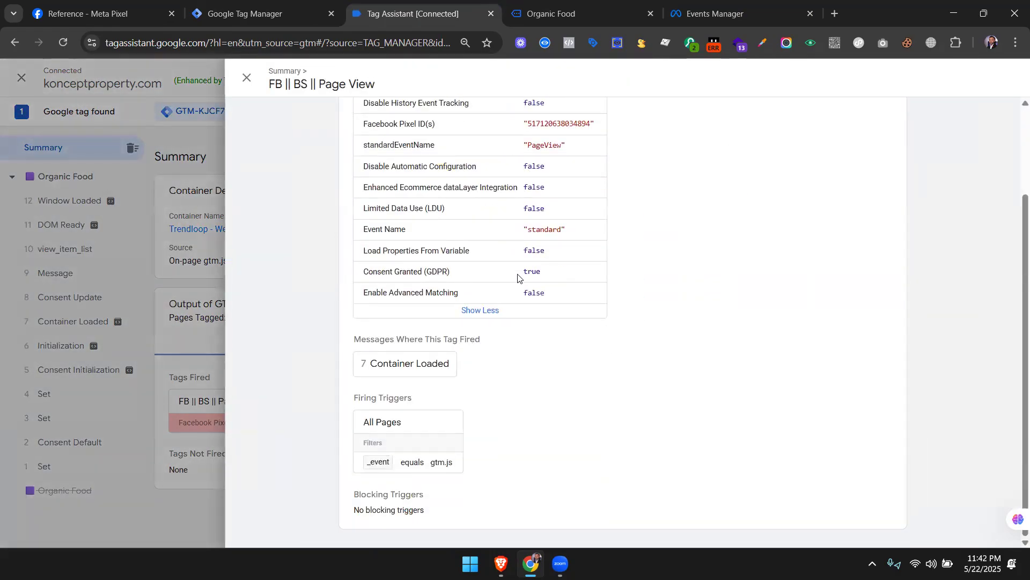
{"action": "left_click", "coordinate": [247, 77]}
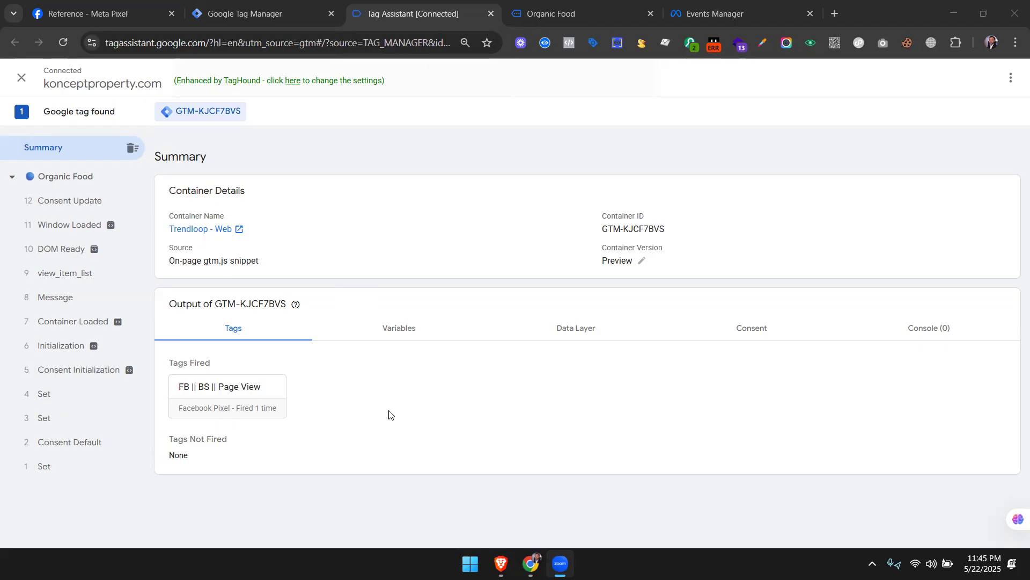
{"action": "left_click", "coordinate": [579, 11]}
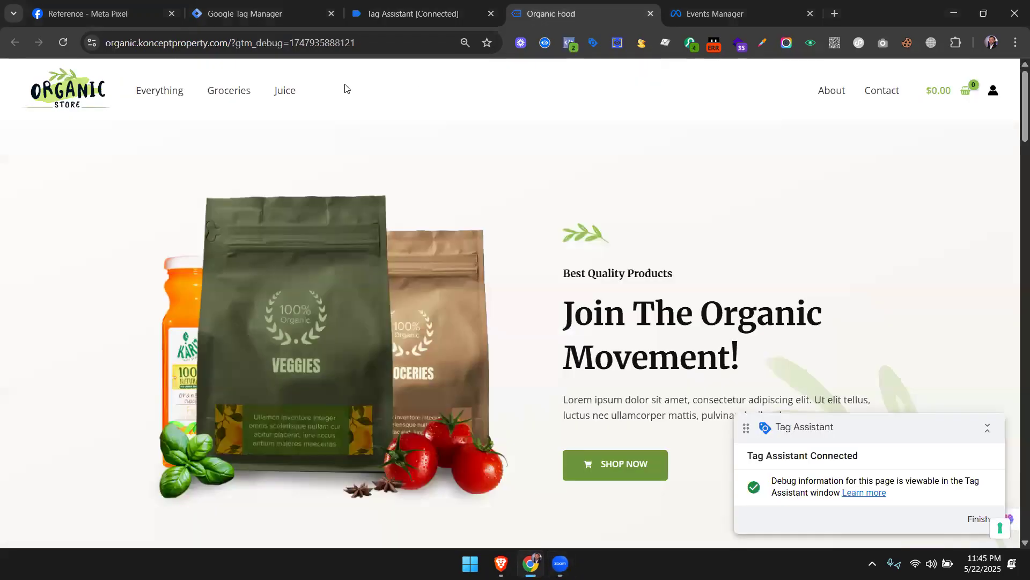
{"action": "left_click", "coordinate": [92, 43]}
{"action": "left_click", "coordinate": [161, 130]}
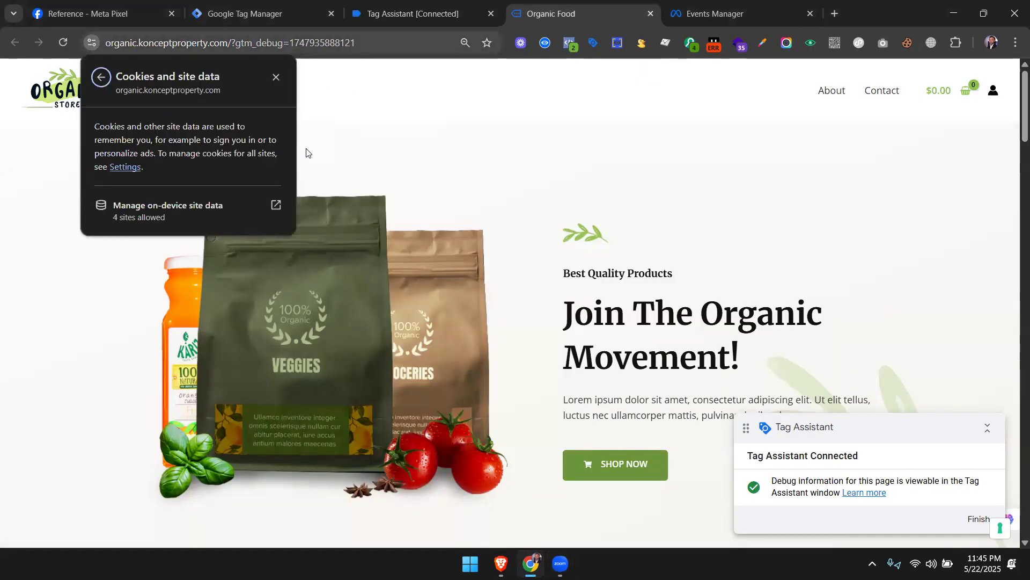
{"action": "left_click", "coordinate": [174, 208]}
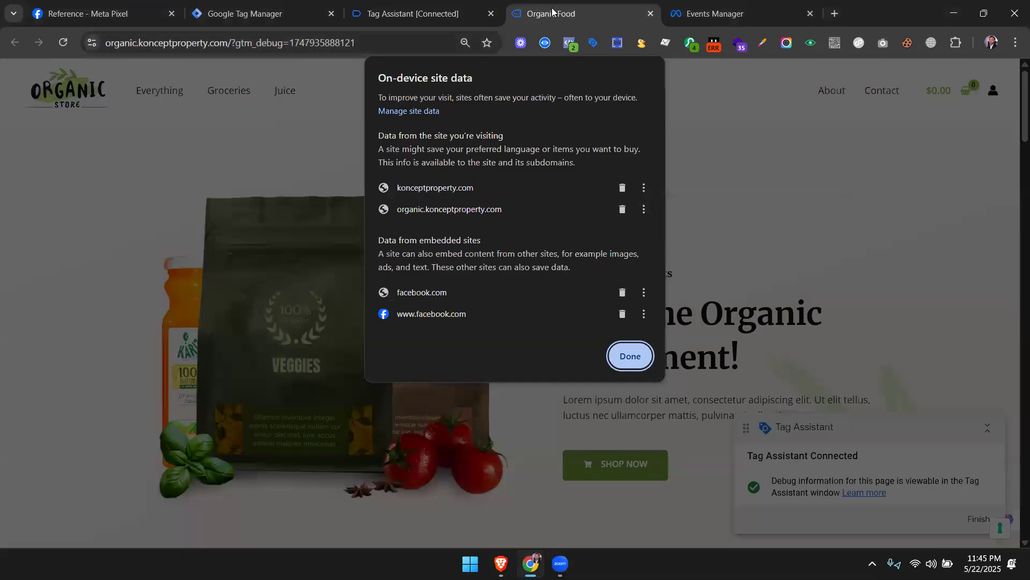
{"action": "left_click", "coordinate": [419, 13]}
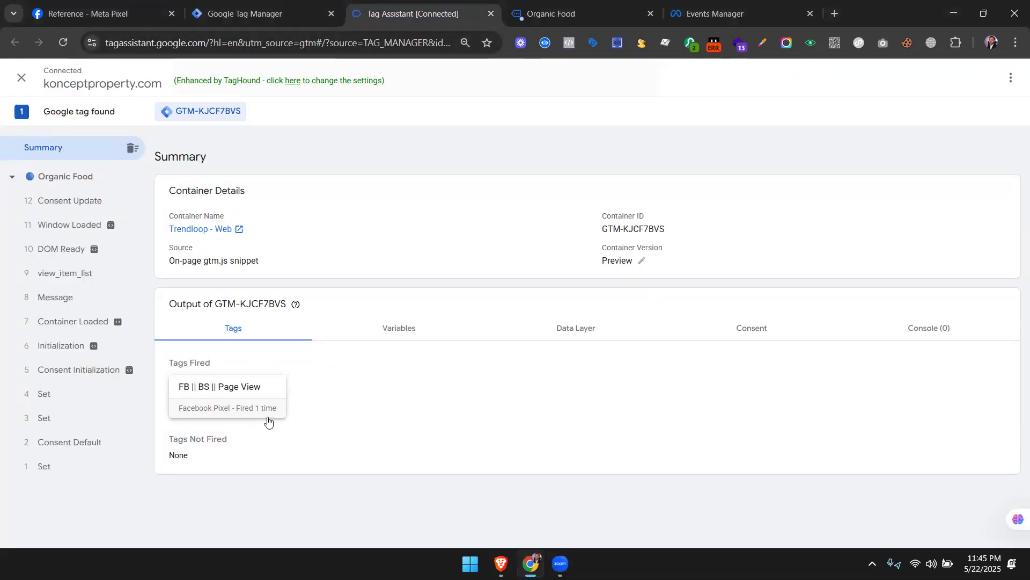
{"action": "left_click", "coordinate": [563, 5]}
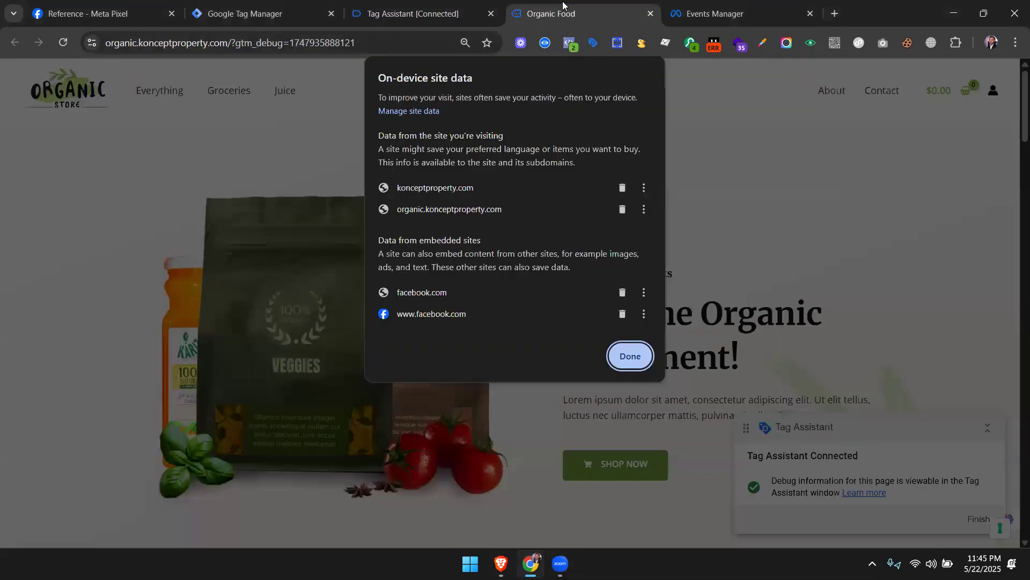
{"action": "left_click", "coordinate": [631, 358]}
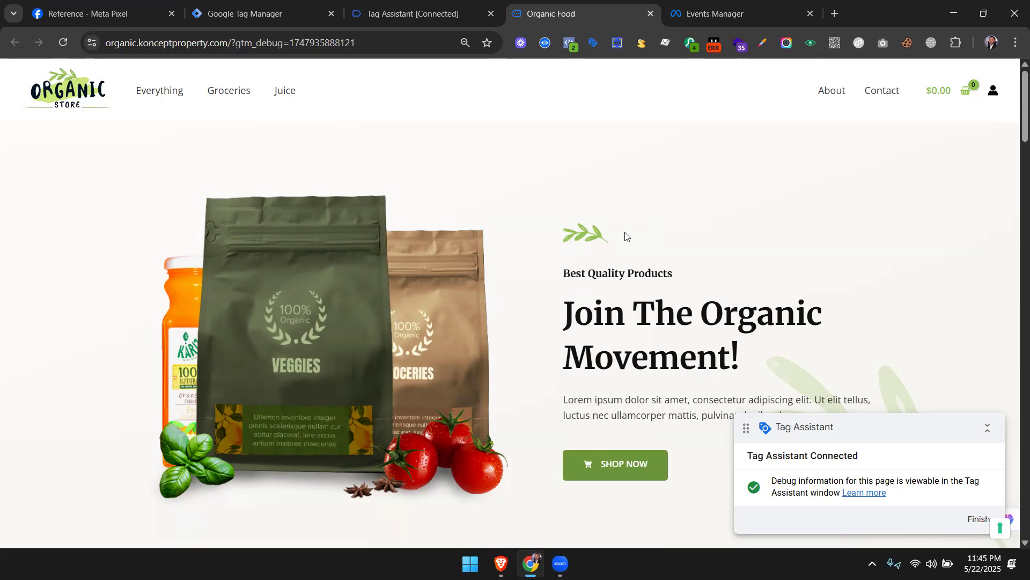
{"action": "left_click", "coordinate": [414, 13]}
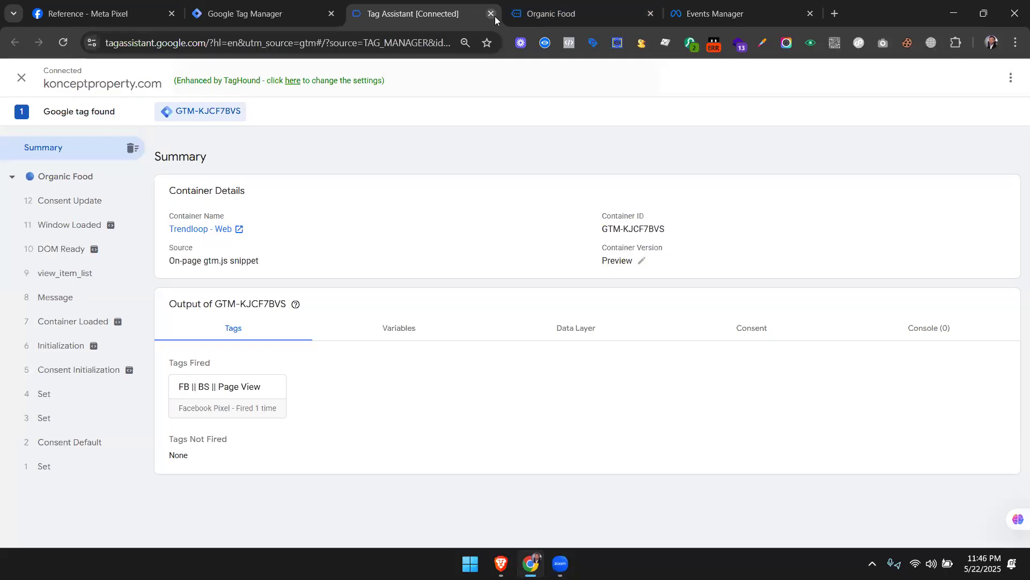
{"action": "left_click", "coordinate": [722, 13]}
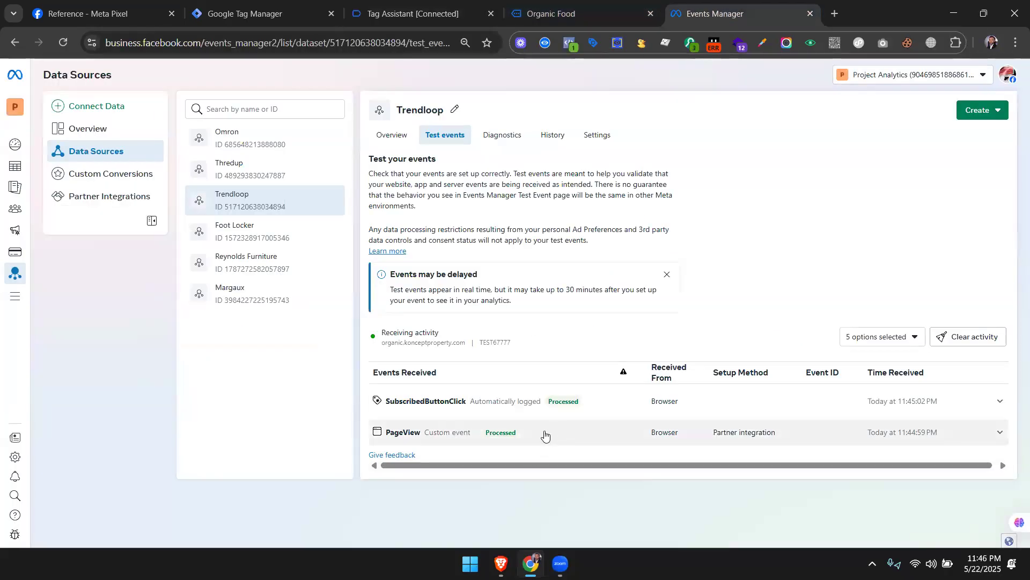
Expand the PageView test event to check its URL, then return to the GTM tags list.
{"action": "left_click", "coordinate": [514, 438]}
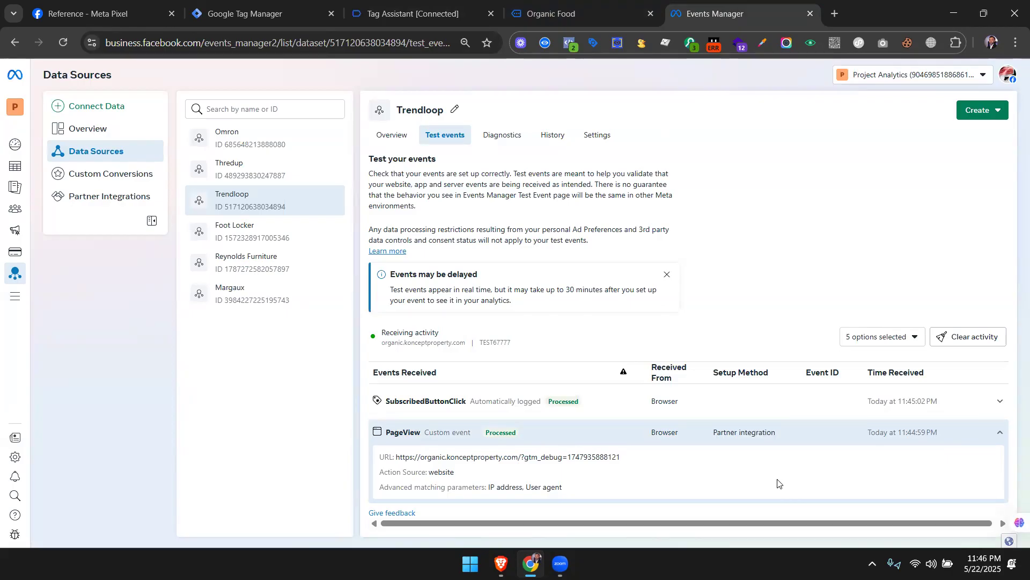
{"action": "left_click", "coordinate": [258, 14]}
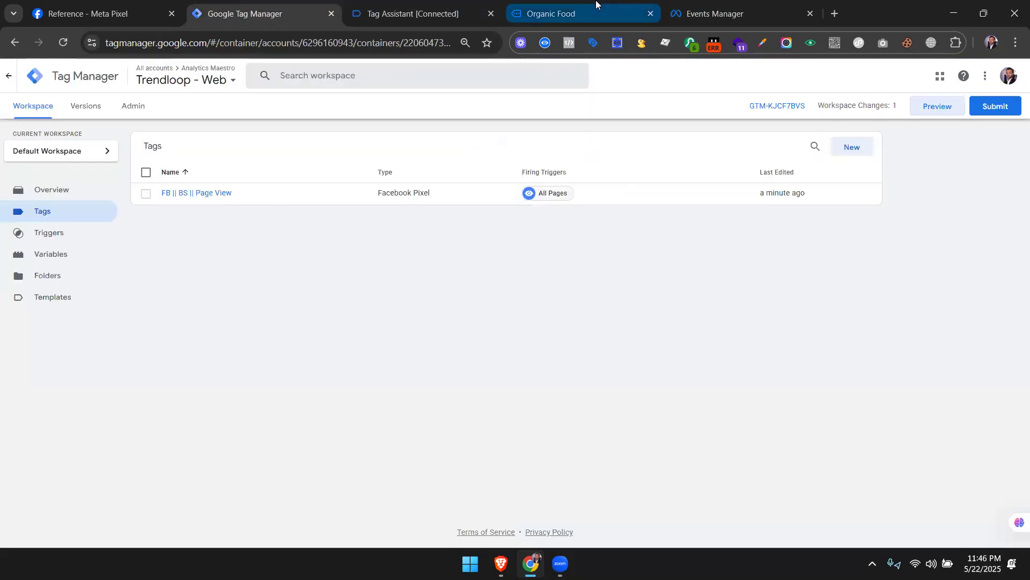
Find the ViewContent event in the Meta Pixel Standard Events reference, then go to the Organic Food store.
{"action": "left_click", "coordinate": [171, 21]}
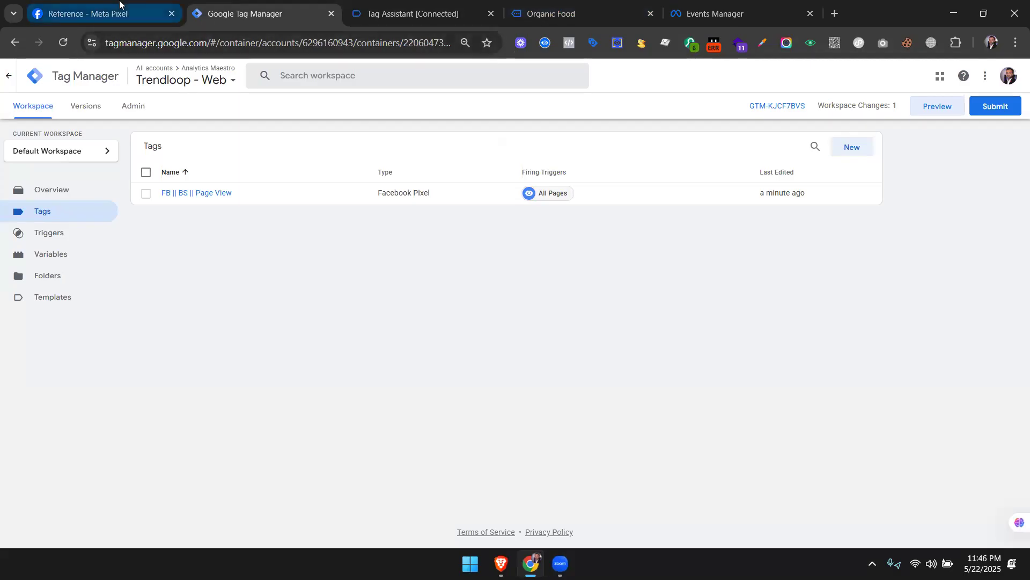
{"action": "scroll", "coordinate": [391, 345], "scroll_direction": "down", "scroll_amount": 1}
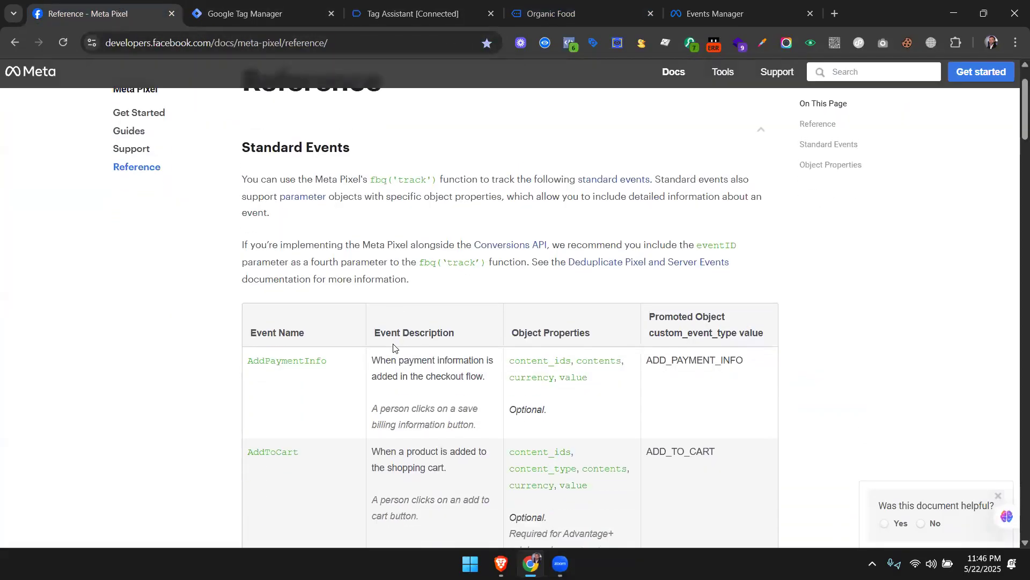
{"action": "scroll", "coordinate": [395, 349], "scroll_direction": "down", "scroll_amount": 13}
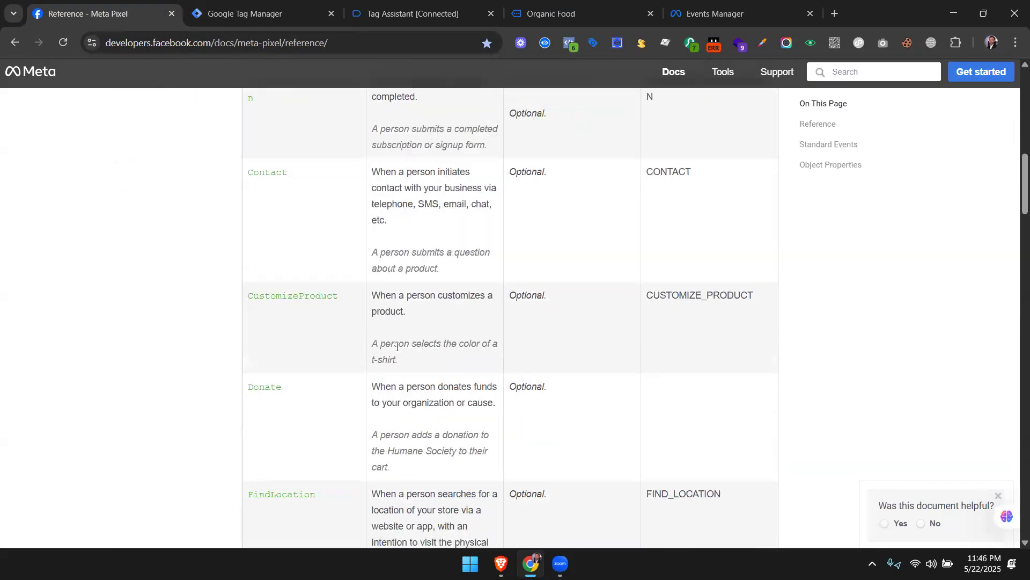
{"action": "scroll", "coordinate": [396, 349], "scroll_direction": "down", "scroll_amount": 9}
{"action": "scroll", "coordinate": [324, 336], "scroll_direction": "up", "scroll_amount": 10}
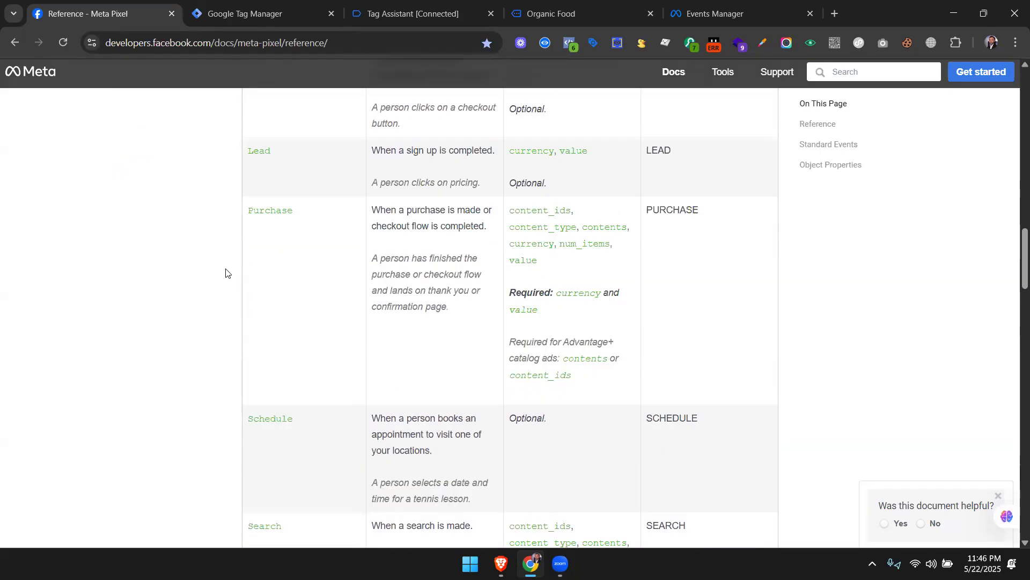
{"action": "scroll", "coordinate": [227, 274], "scroll_direction": "up", "scroll_amount": 12}
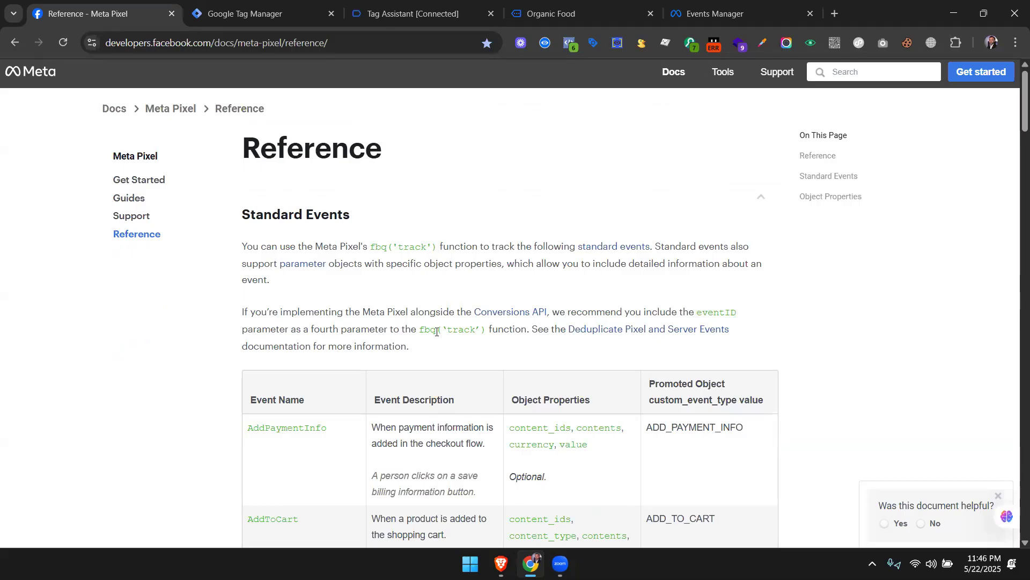
{"action": "scroll", "coordinate": [437, 331], "scroll_direction": "down", "scroll_amount": 15}
{"action": "scroll", "coordinate": [443, 320], "scroll_direction": "down", "scroll_amount": 12}
{"action": "scroll", "coordinate": [444, 321], "scroll_direction": "up", "scroll_amount": 7}
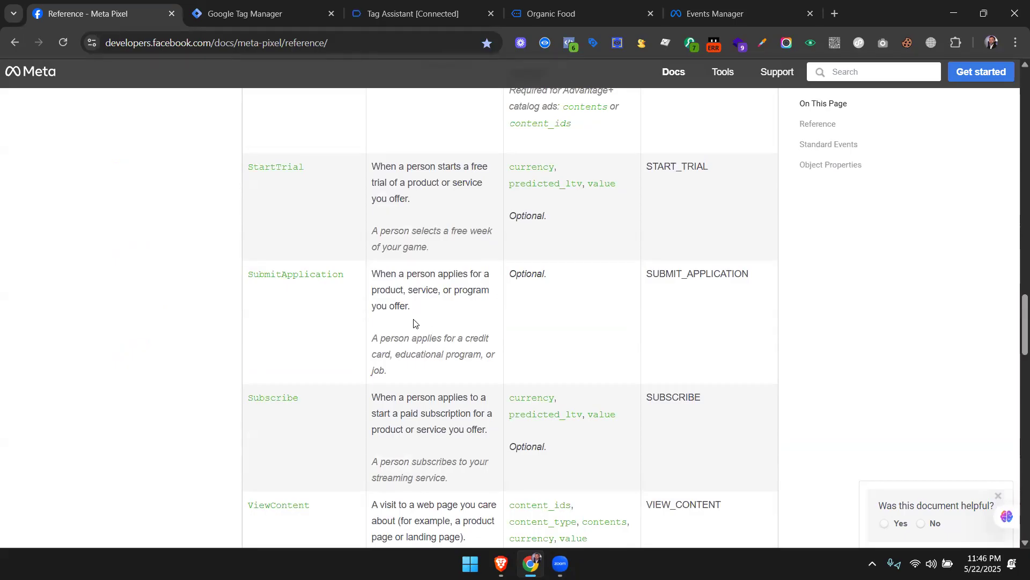
{"action": "scroll", "coordinate": [414, 321], "scroll_direction": "down", "scroll_amount": 5}
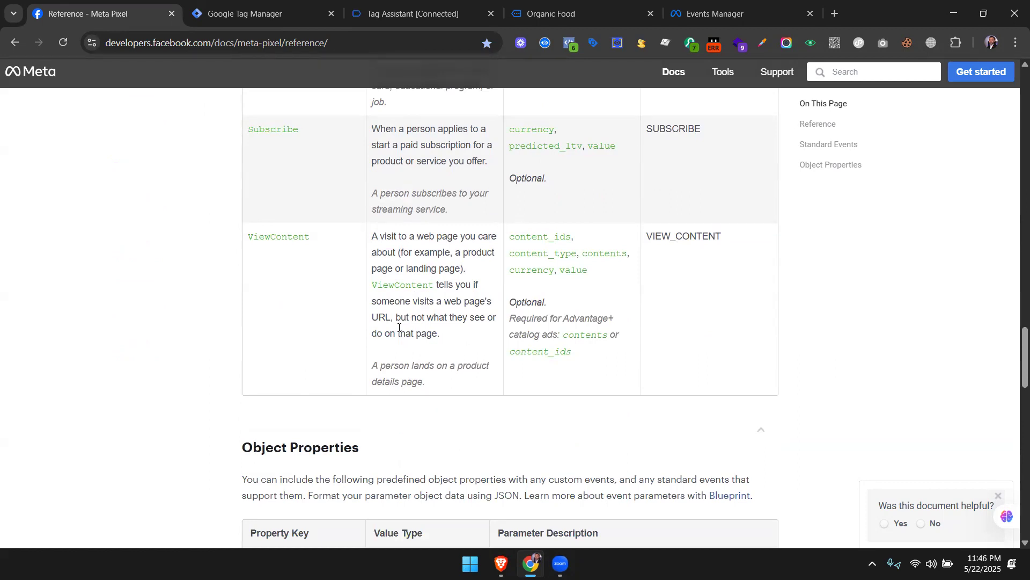
{"action": "scroll", "coordinate": [388, 328], "scroll_direction": "up", "scroll_amount": 1}
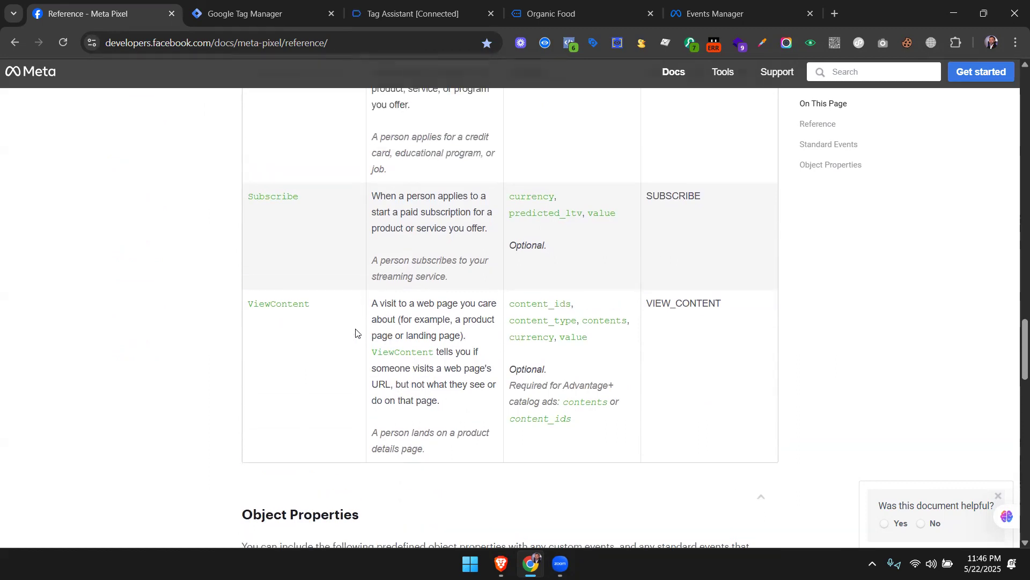
{"action": "left_click_drag", "start_coordinate": [320, 312], "coordinate": [246, 311]}
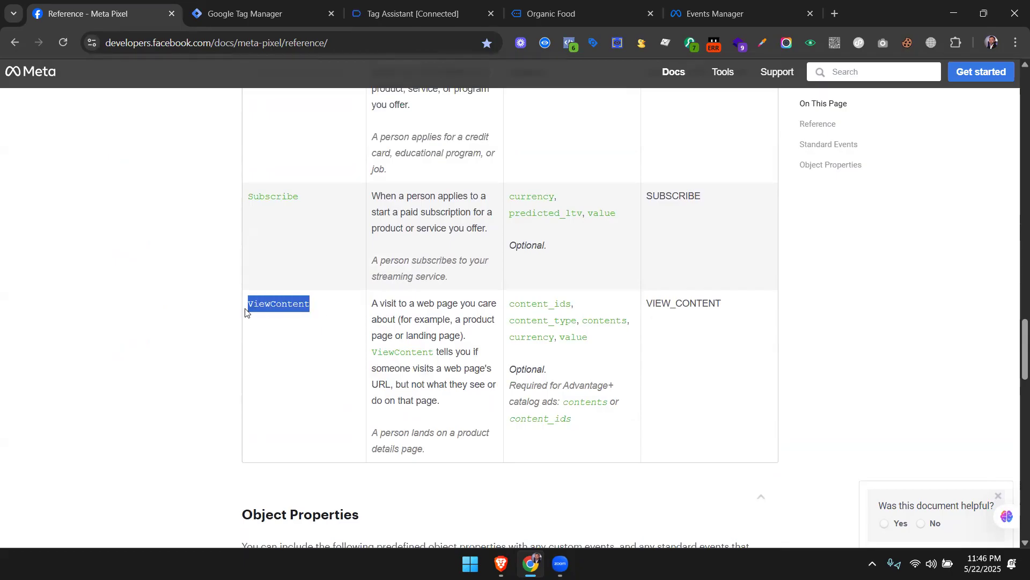
{"action": "scroll", "coordinate": [287, 354], "scroll_direction": "up", "scroll_amount": 2}
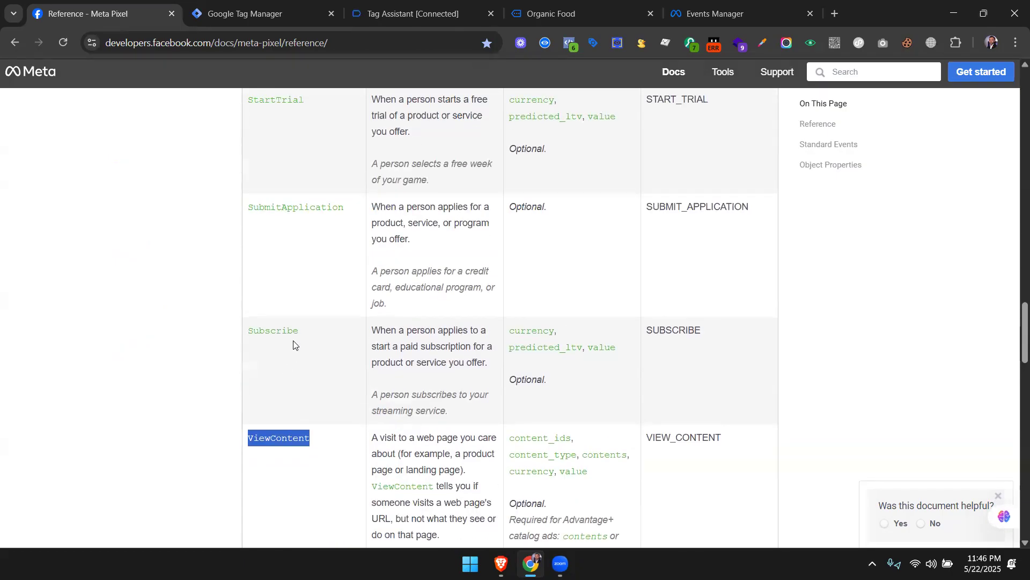
{"action": "left_click", "coordinate": [311, 13]}
{"action": "left_click", "coordinate": [544, 4]}
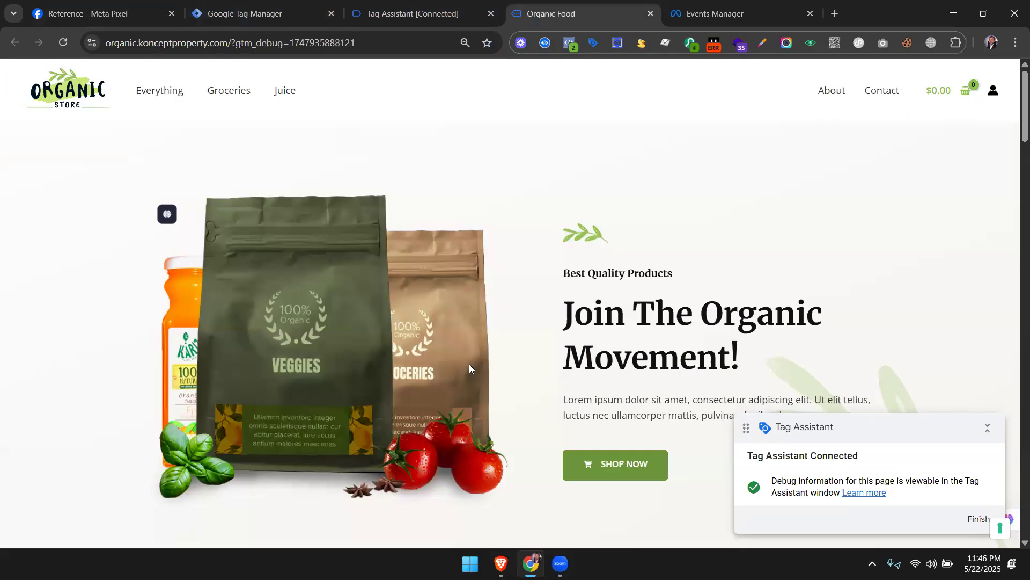
Open the Hand Sanitizer product from Best Selling Products and view Tag Assistant's debug summary.
{"action": "scroll", "coordinate": [469, 367], "scroll_direction": "down", "scroll_amount": 10}
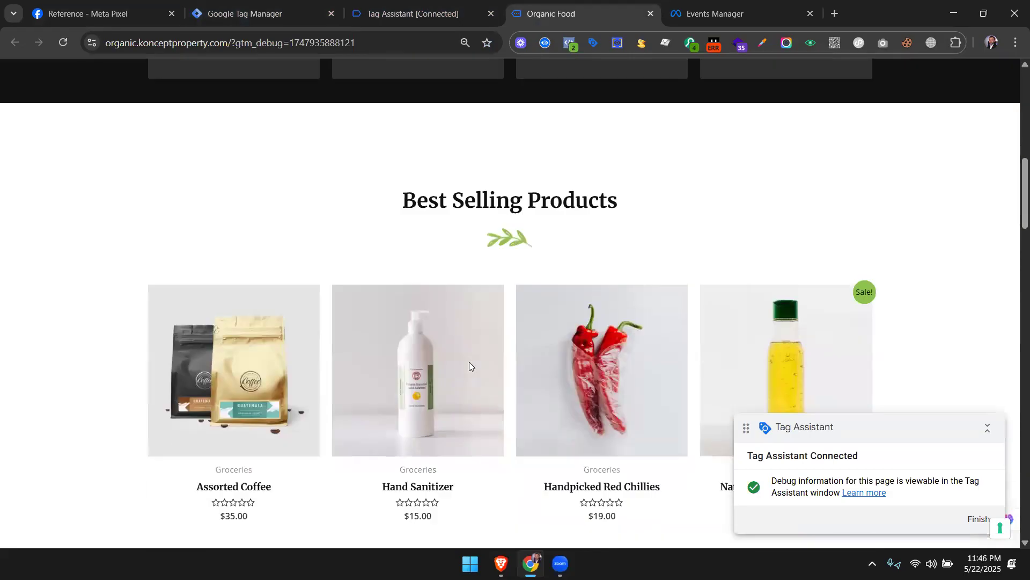
{"action": "left_click", "coordinate": [432, 320]}
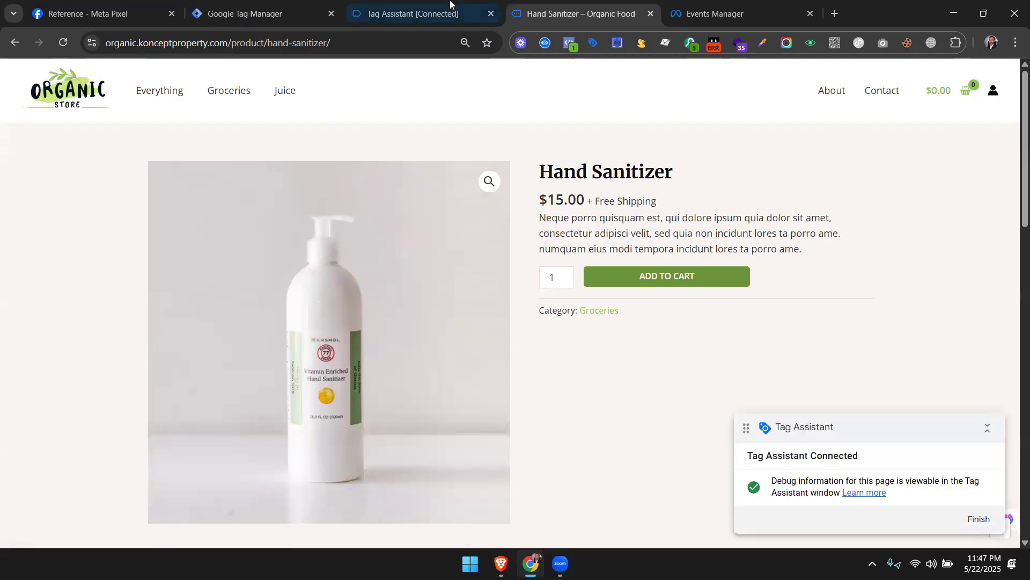
{"action": "left_click", "coordinate": [390, 13]}
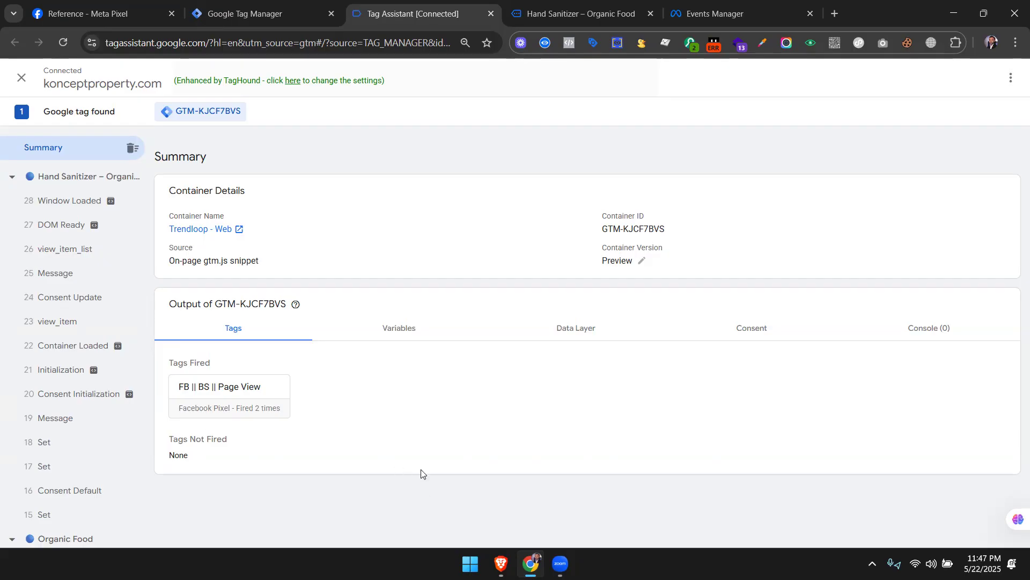
Inspect the view_item event's dataLayer push, marking its currency, value and items data.
{"action": "left_click", "coordinate": [58, 324]}
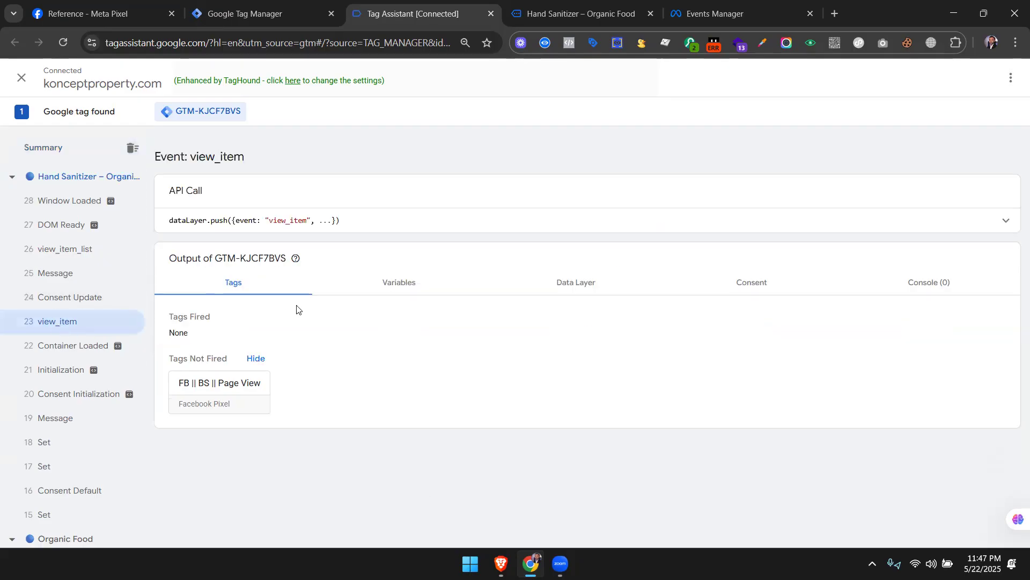
{"action": "left_click", "coordinate": [1007, 230]}
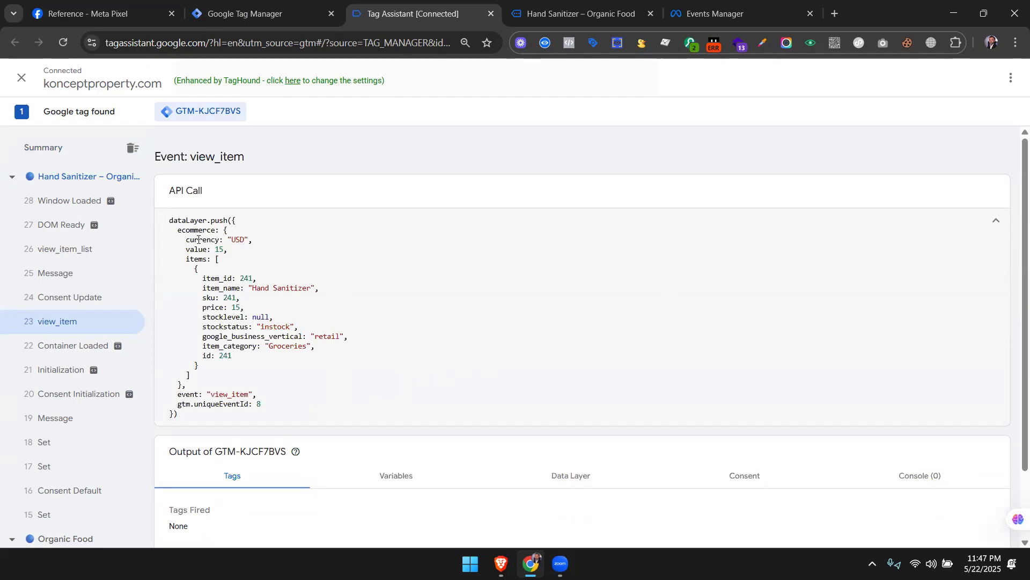
{"action": "left_click_drag", "start_coordinate": [178, 395], "coordinate": [251, 393]}
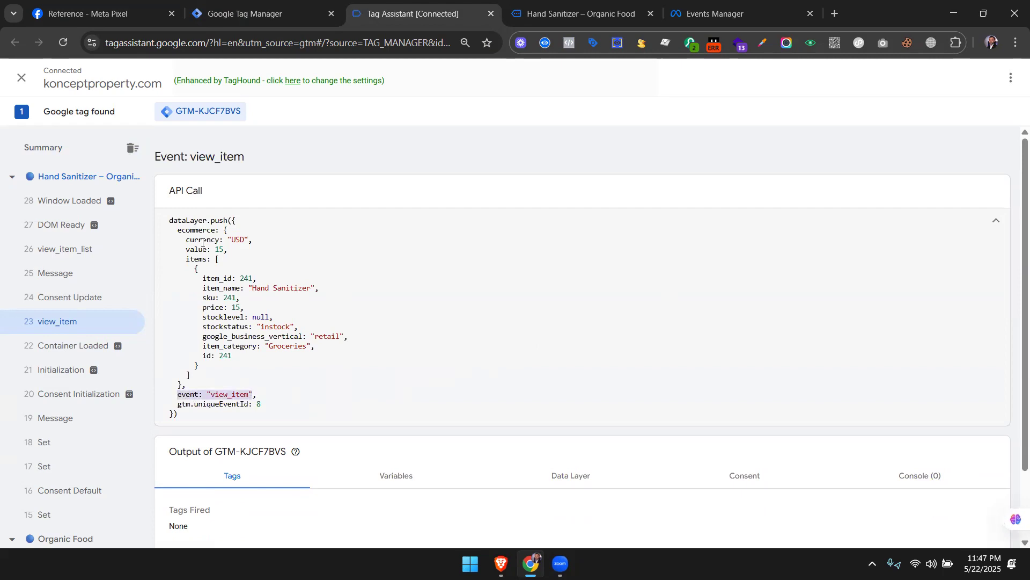
{"action": "left_click_drag", "start_coordinate": [182, 239], "coordinate": [356, 366]}
{"action": "left_click", "coordinate": [356, 365]}
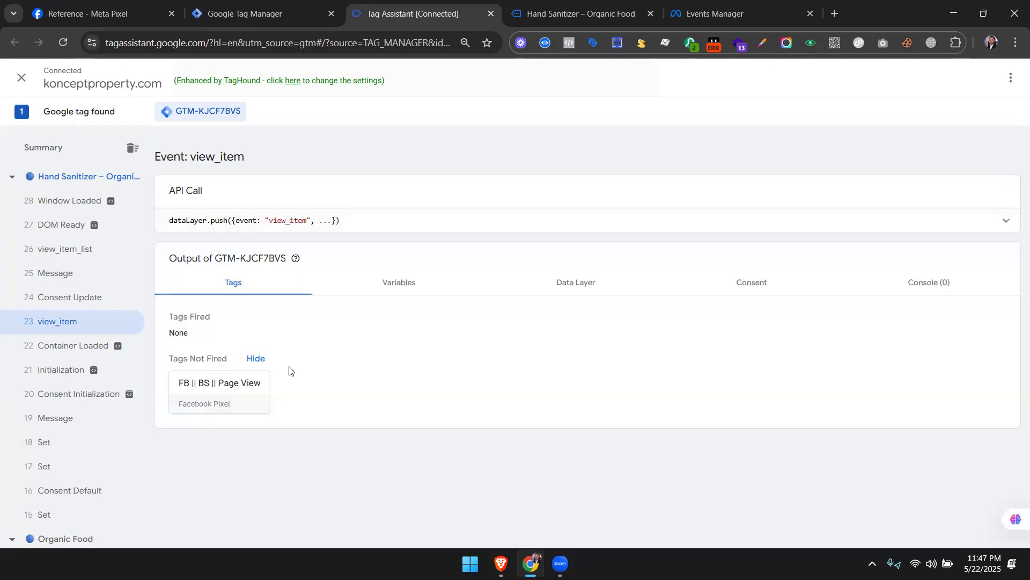
{"action": "left_click", "coordinate": [634, 226]}
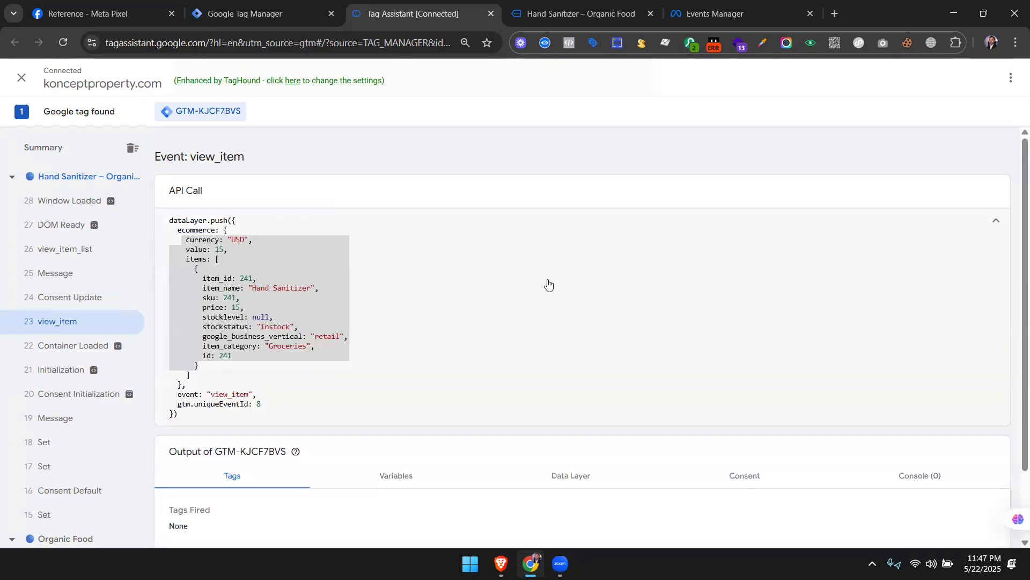
{"action": "left_click", "coordinate": [537, 285]}
{"action": "left_click", "coordinate": [517, 224]}
{"action": "left_click", "coordinate": [315, 6]}
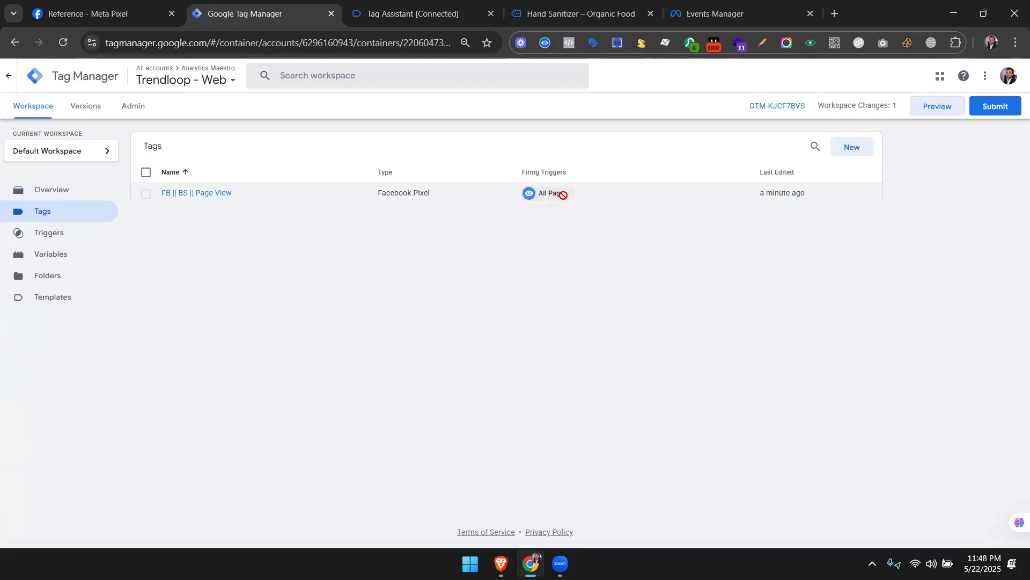
Select the view_item event name in the API call, then return to Google Tag Manager.
{"action": "left_click", "coordinate": [424, 10]}
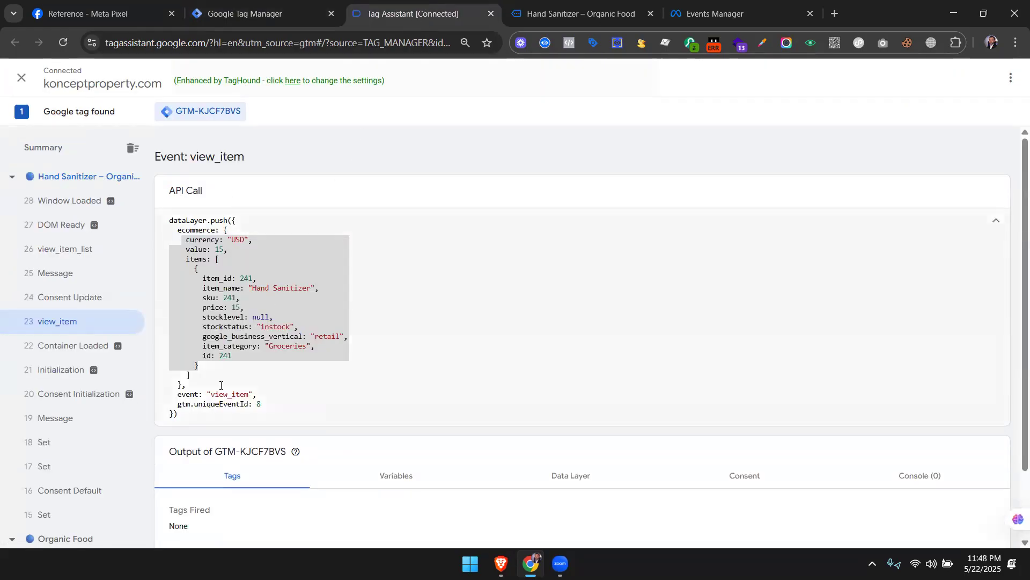
{"action": "left_click_drag", "start_coordinate": [210, 395], "coordinate": [248, 395]}
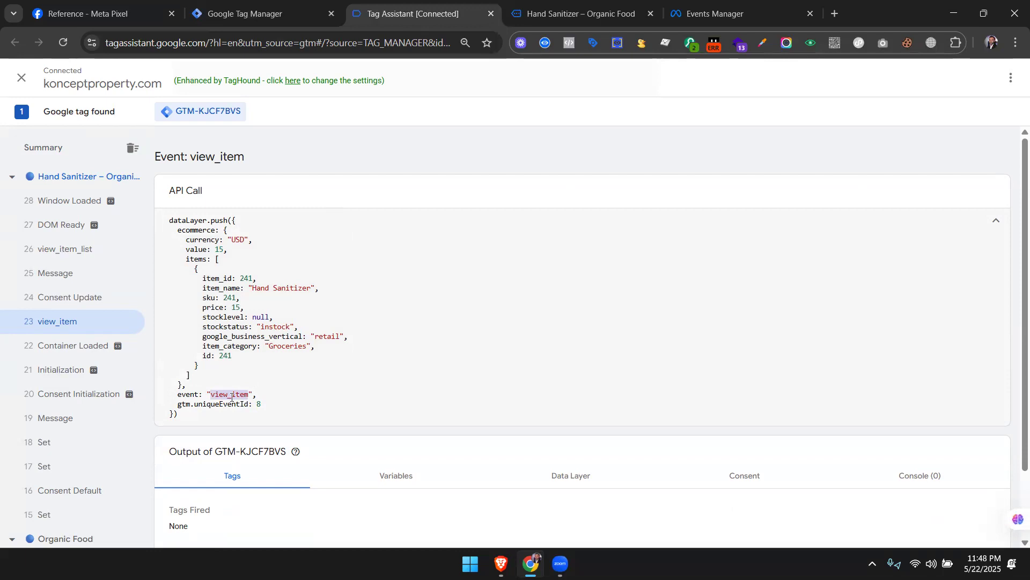
{"action": "left_click", "coordinate": [216, 402]}
{"action": "left_click_drag", "start_coordinate": [211, 395], "coordinate": [249, 395]}
{"action": "double_click", "coordinate": [243, 394]}
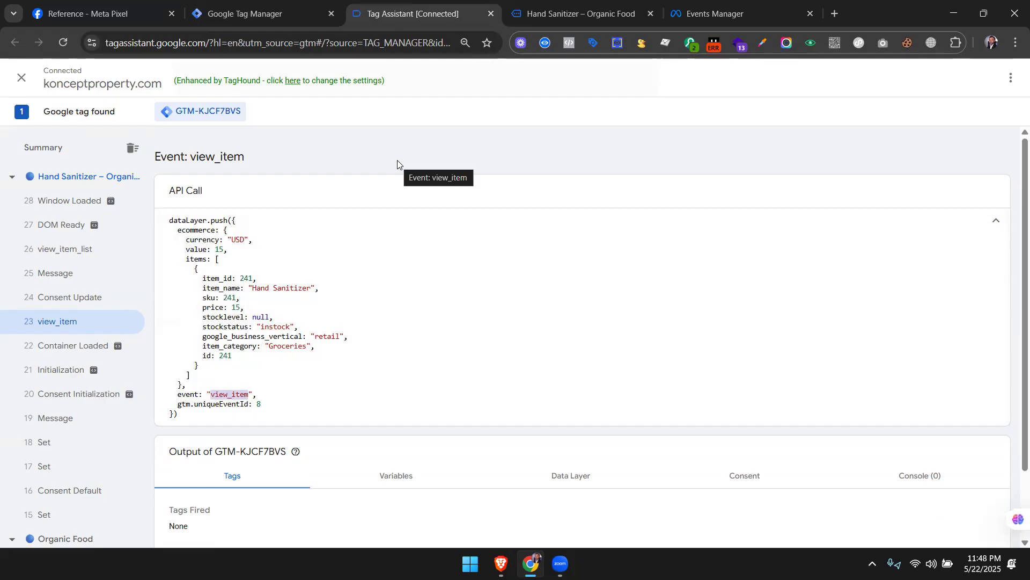
{"action": "left_click", "coordinate": [254, 4]}
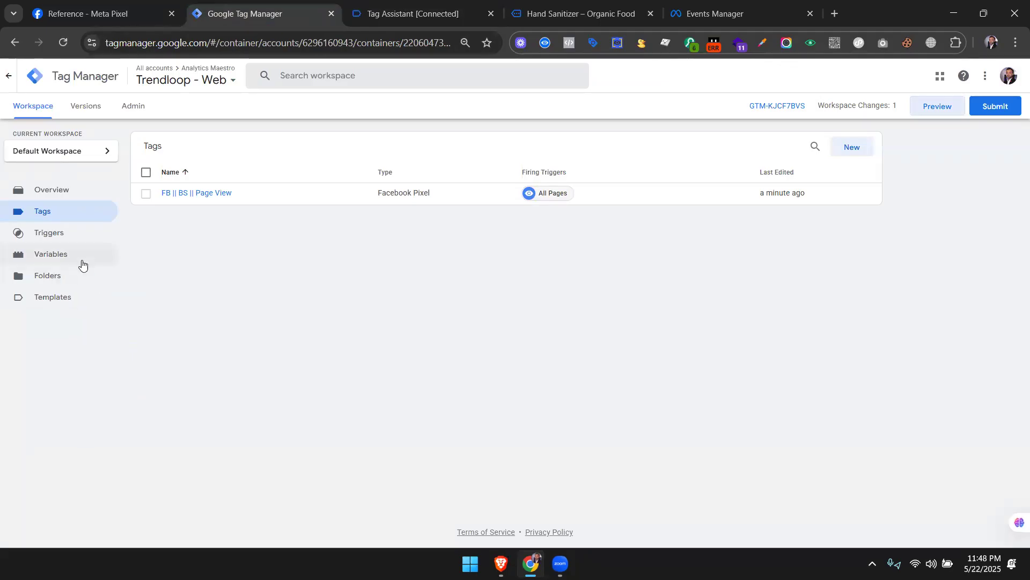
Go from Triggers back to the Tags list and create a new Untitled Tag.
{"action": "left_click", "coordinate": [60, 239]}
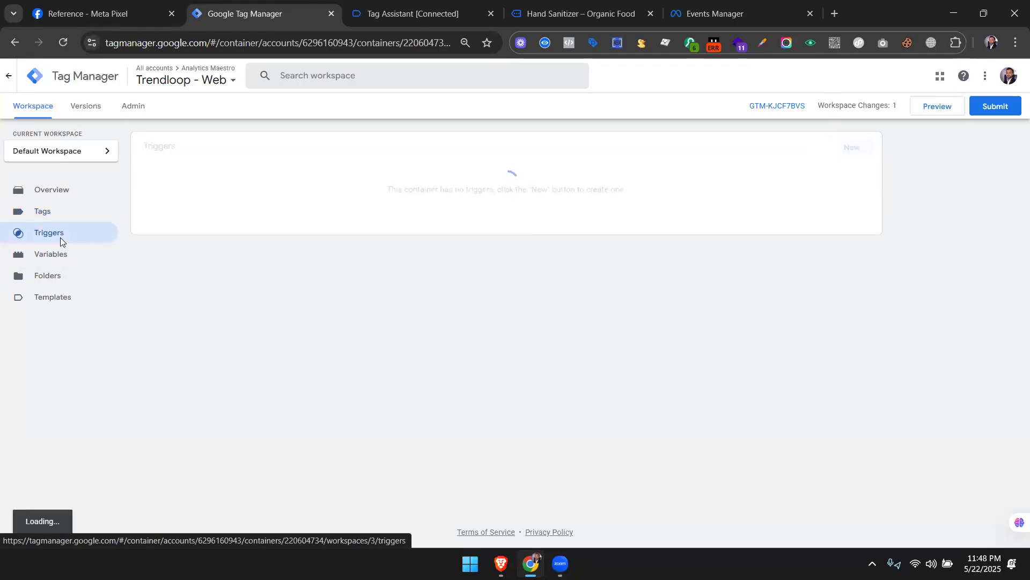
{"action": "left_click", "coordinate": [54, 218]}
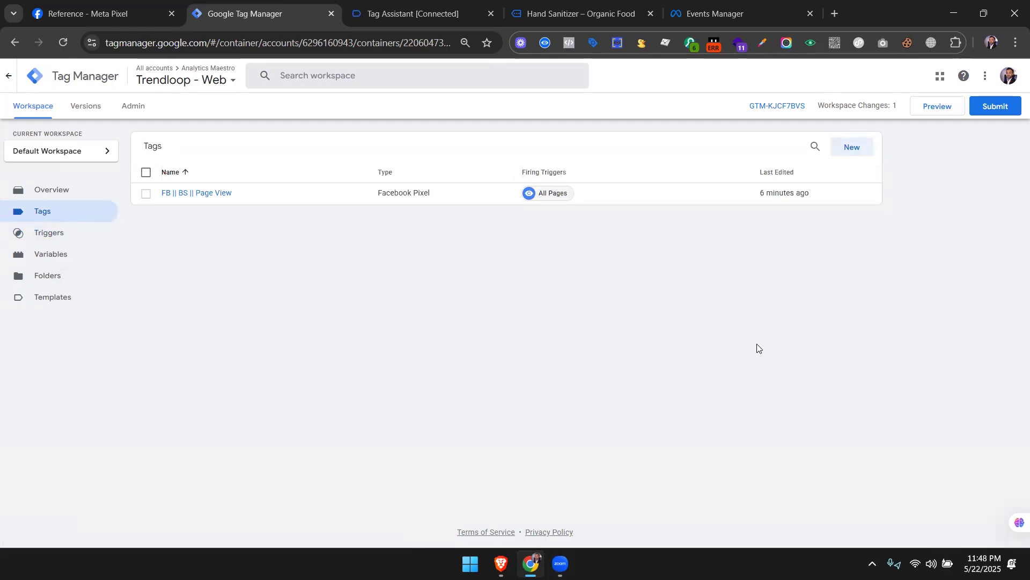
{"action": "left_click", "coordinate": [853, 151]}
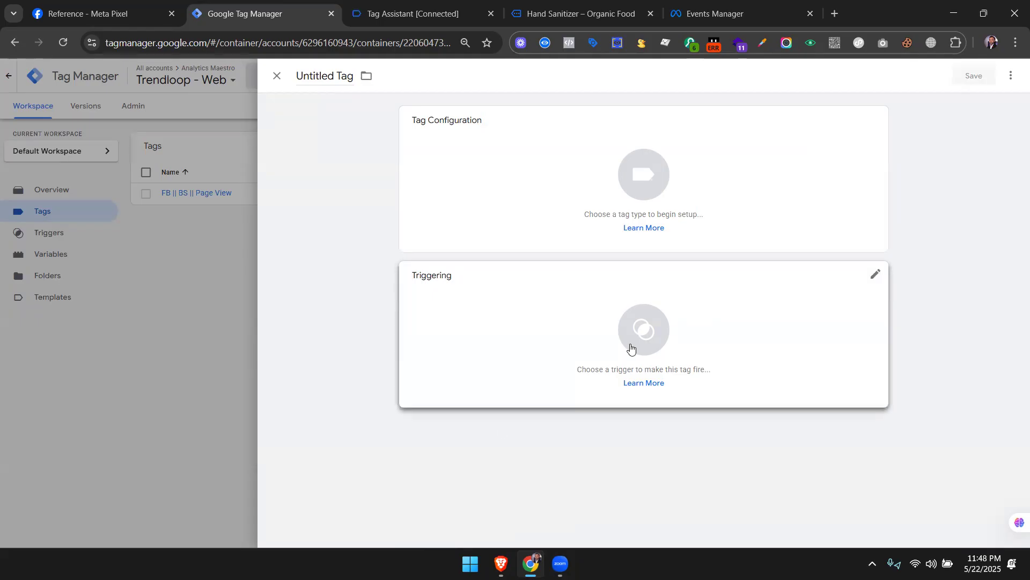
Set the new tag's type to Facebook Pixel from the Custom tag types.
{"action": "left_click", "coordinate": [645, 173]}
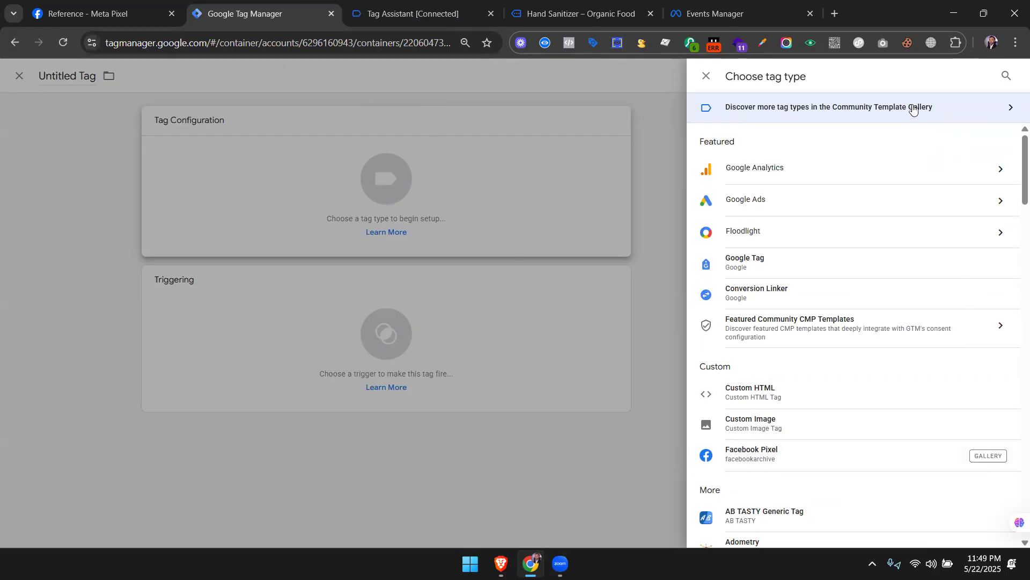
{"action": "left_click", "coordinate": [777, 458]}
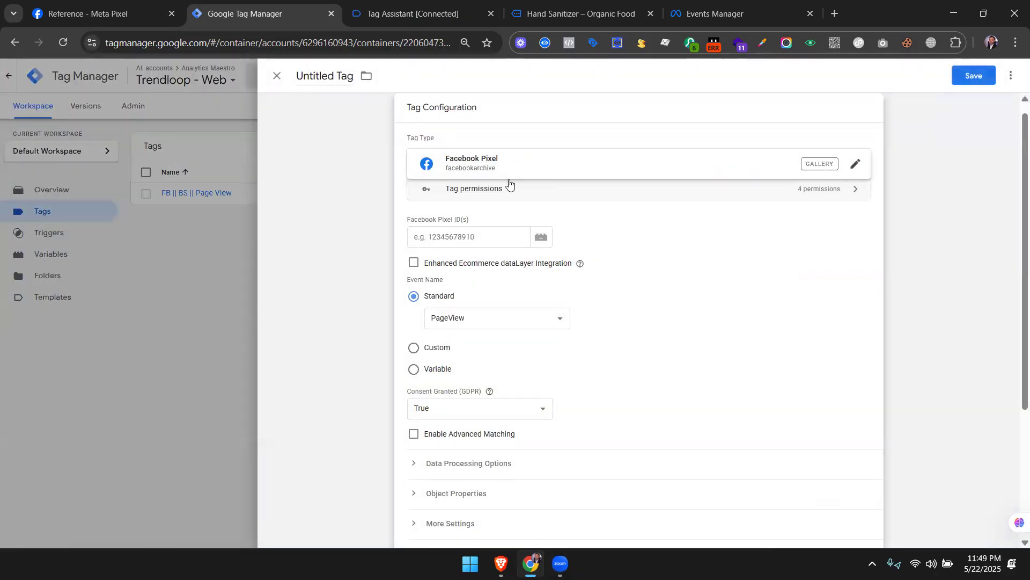
Fill the Facebook Pixel ID(s) field with the {{Pixel Id}} variable using the variable picker.
{"action": "left_click", "coordinate": [461, 242]}
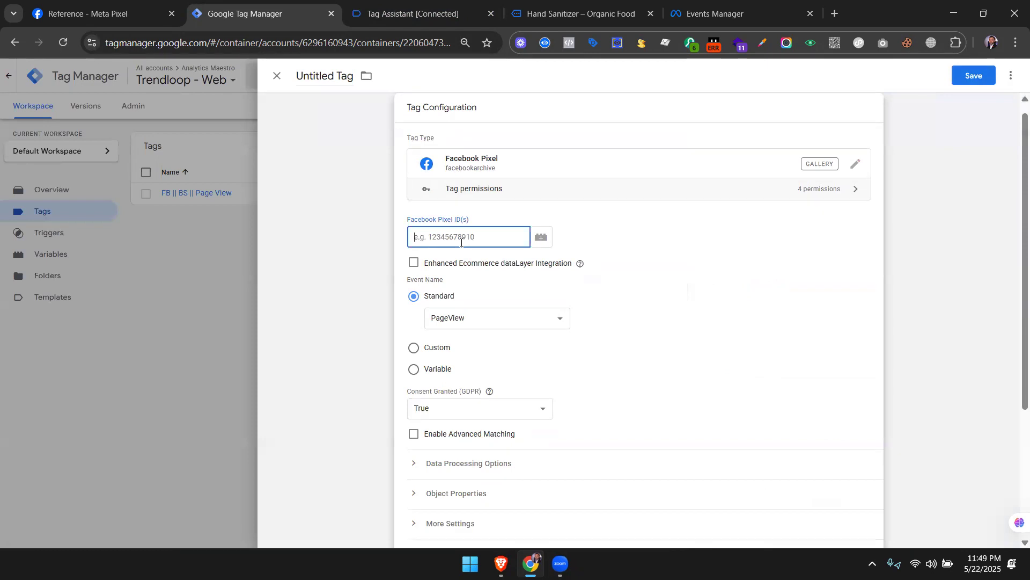
{"action": "type", "text": "{{"}
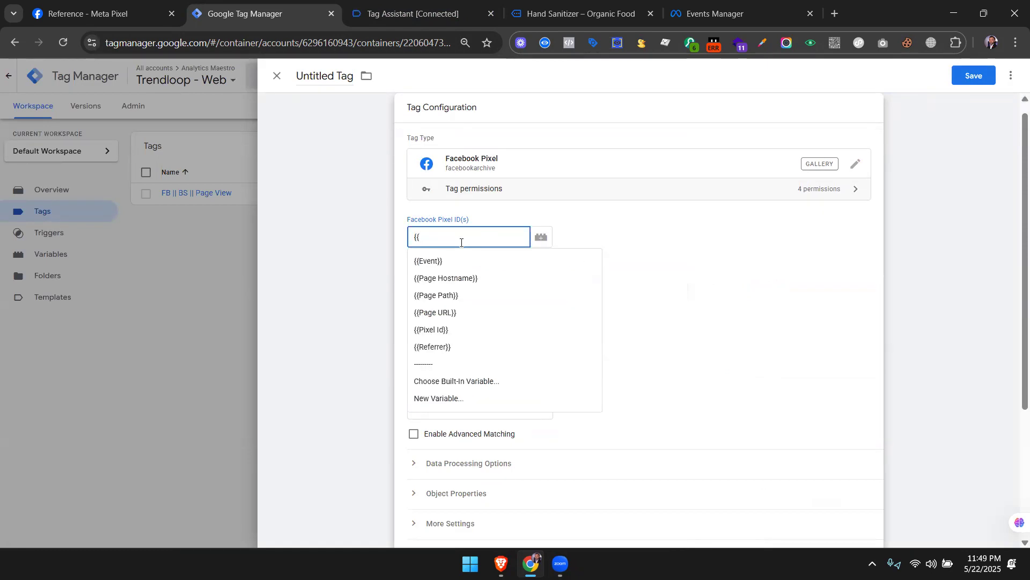
{"action": "left_click", "coordinate": [450, 329]}
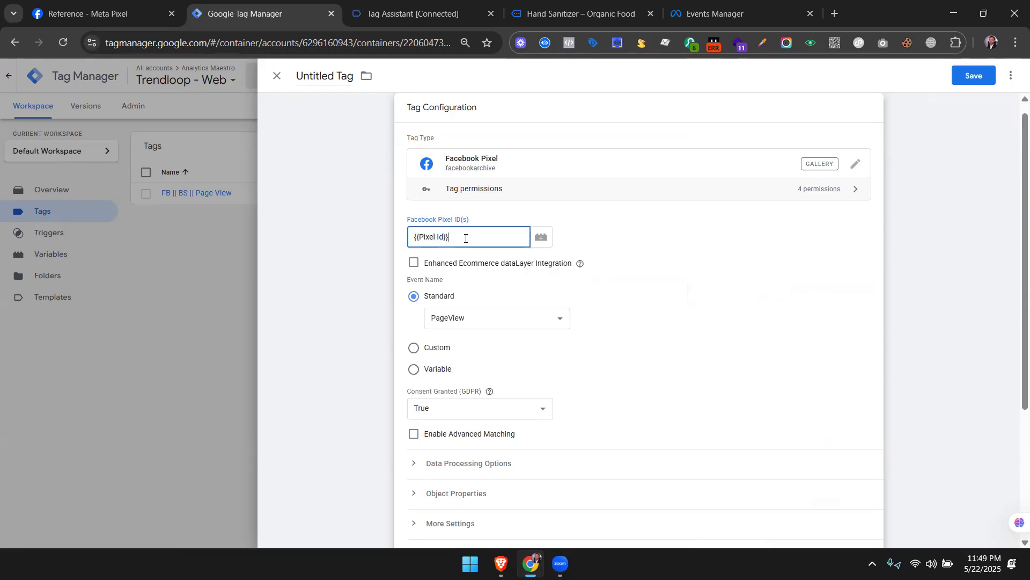
{"action": "left_click_drag", "start_coordinate": [466, 238], "coordinate": [414, 234]}
{"action": "key", "text": "BackSpace"}
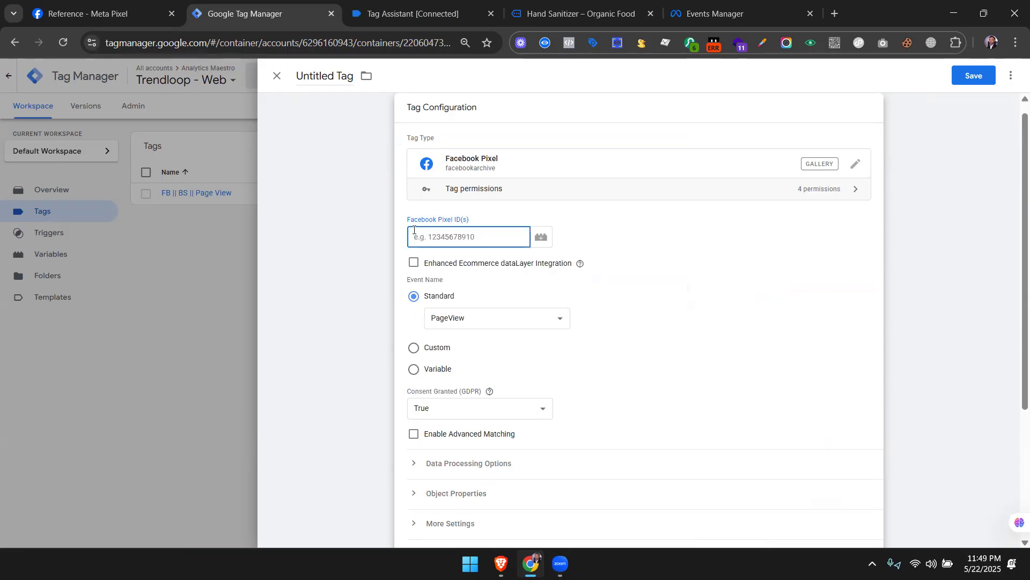
{"action": "left_click", "coordinate": [541, 237]}
{"action": "left_click", "coordinate": [166, 279]}
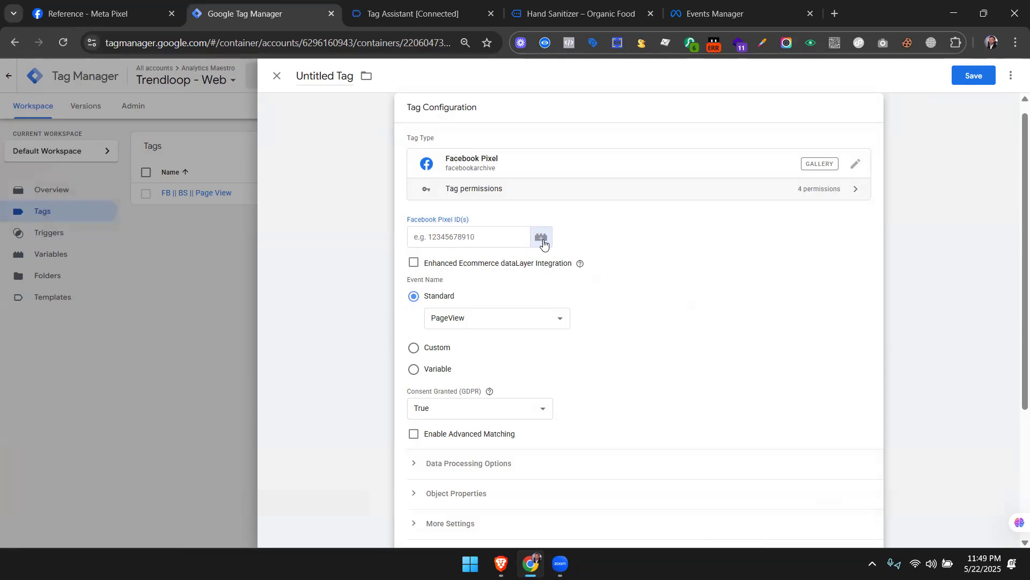
{"action": "left_click", "coordinate": [542, 238]}
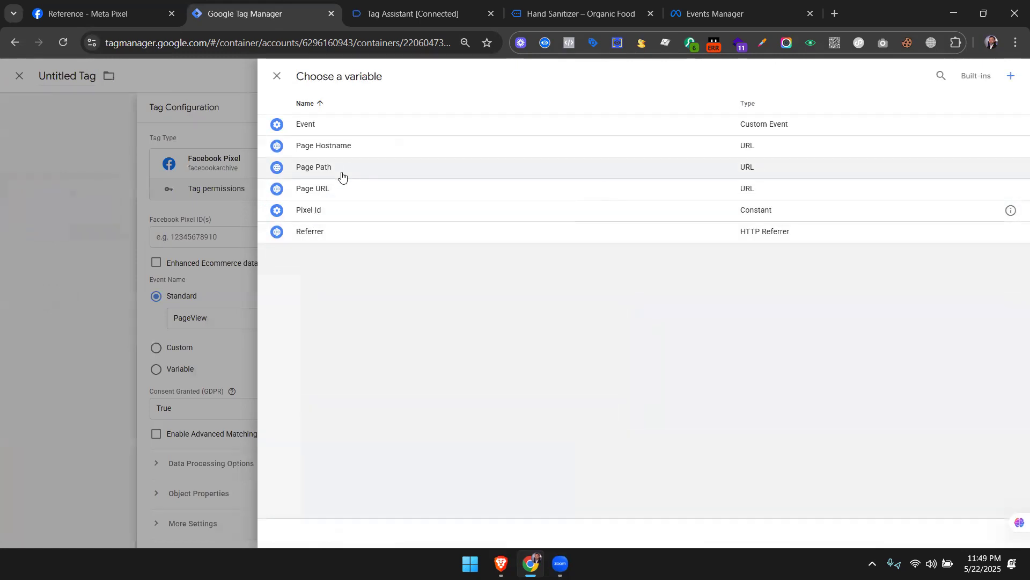
{"action": "left_click", "coordinate": [328, 215]}
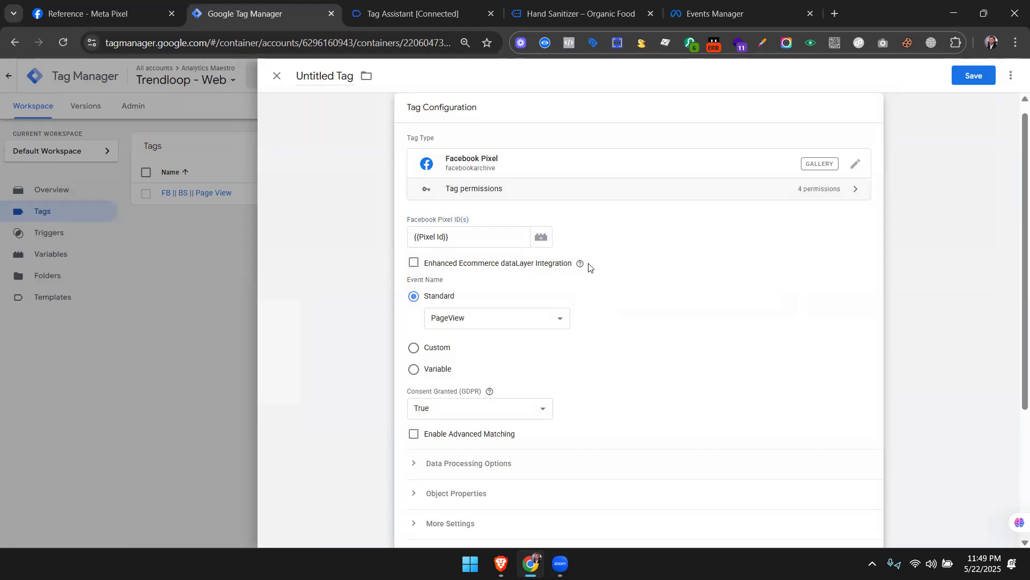
Check the view_item event data in Tag Assistant, then return to the Untitled Facebook Pixel tag.
{"action": "left_click", "coordinate": [570, 10]}
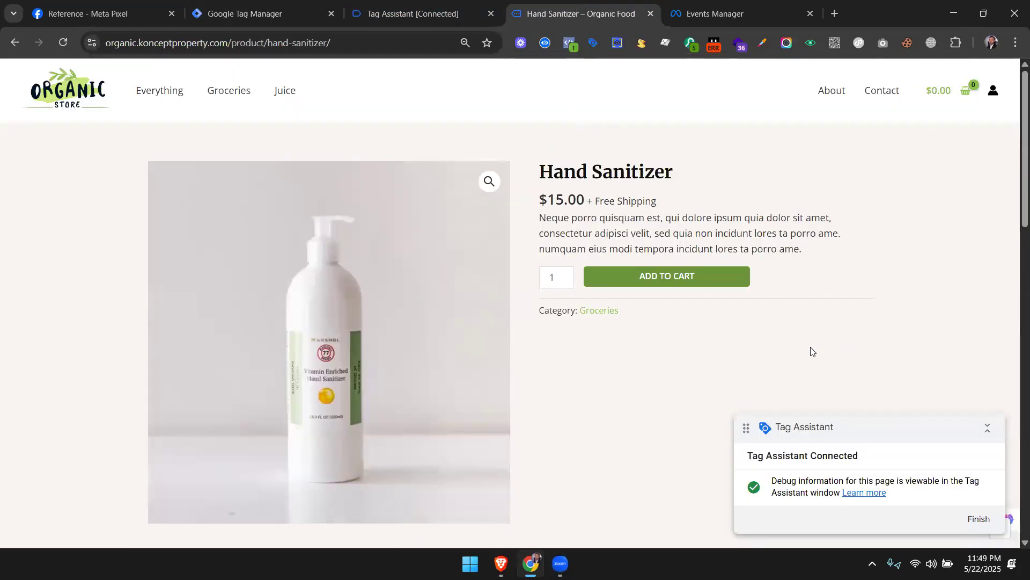
{"action": "left_click", "coordinate": [252, 14]}
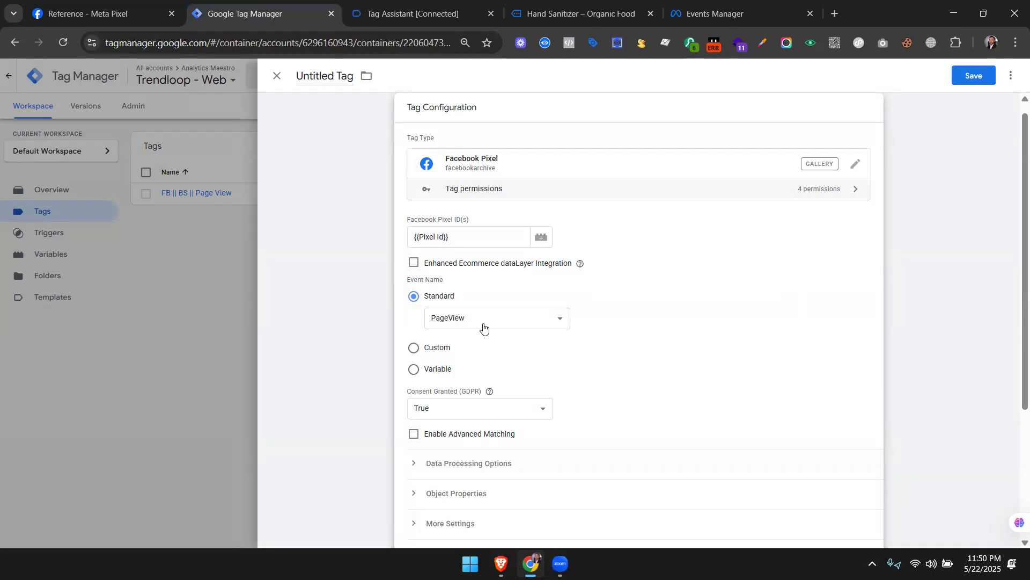
{"action": "left_click", "coordinate": [412, 5]}
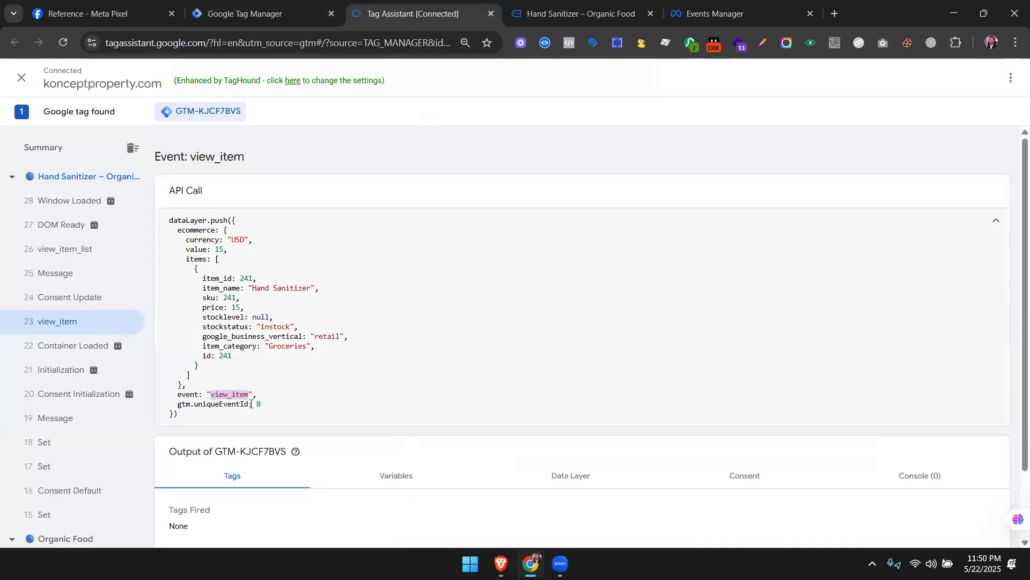
{"action": "left_click", "coordinate": [297, 6]}
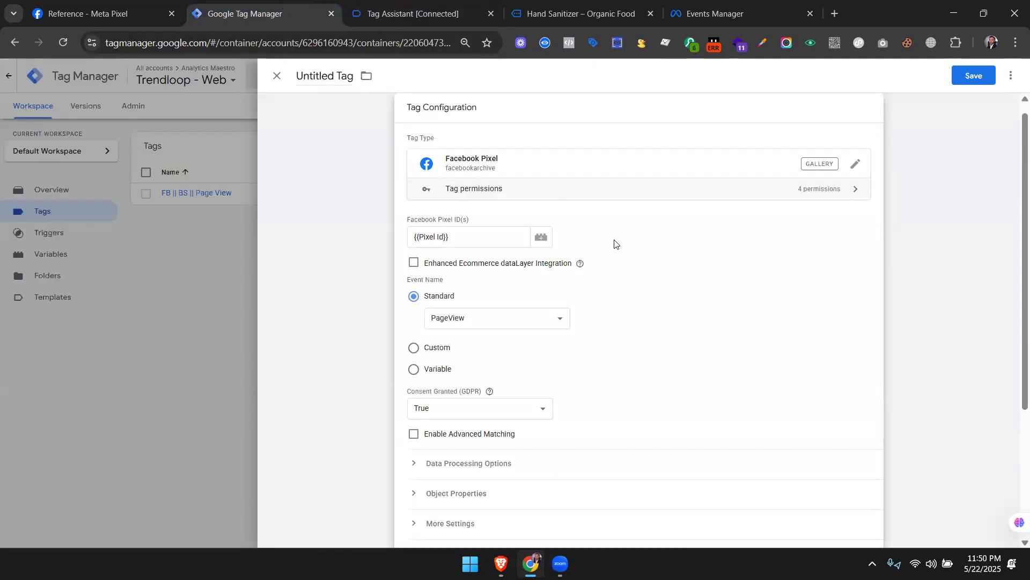
{"action": "left_click", "coordinate": [422, 5]}
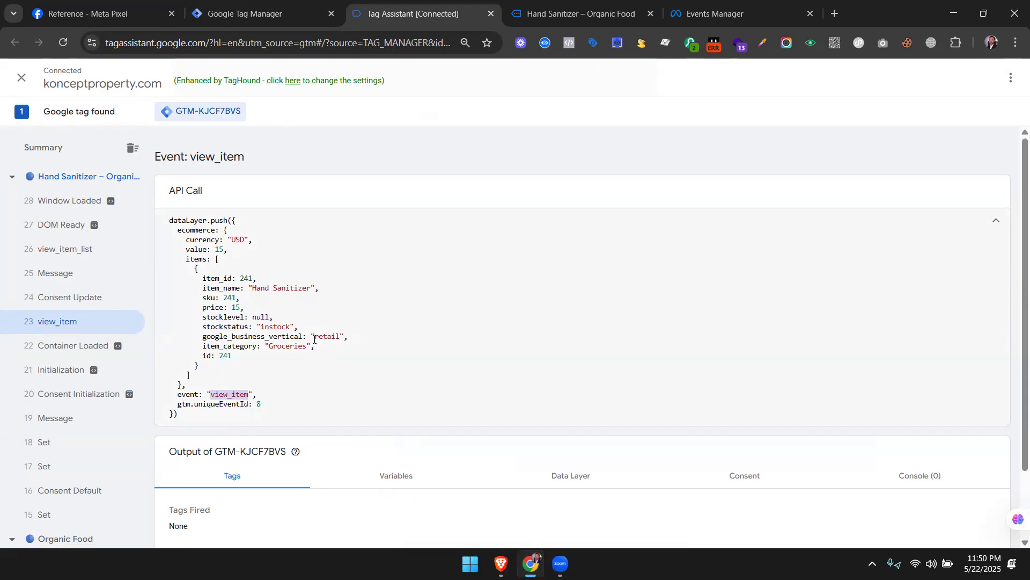
{"action": "left_click", "coordinate": [301, 17]}
Look up the ViewContent standard event in the Meta Pixel reference docs.
{"action": "left_click", "coordinate": [465, 327]}
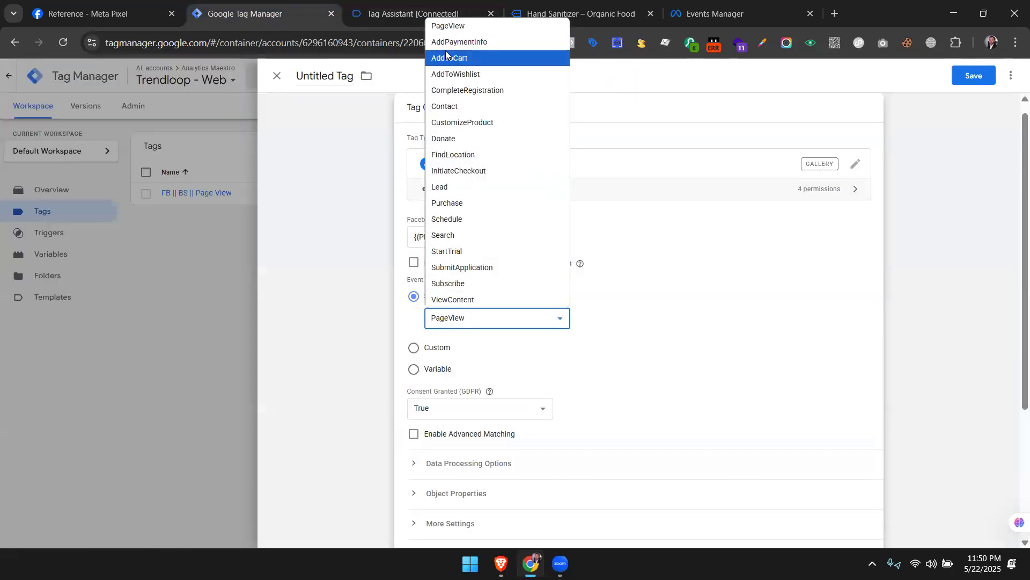
{"action": "left_click", "coordinate": [89, 13]}
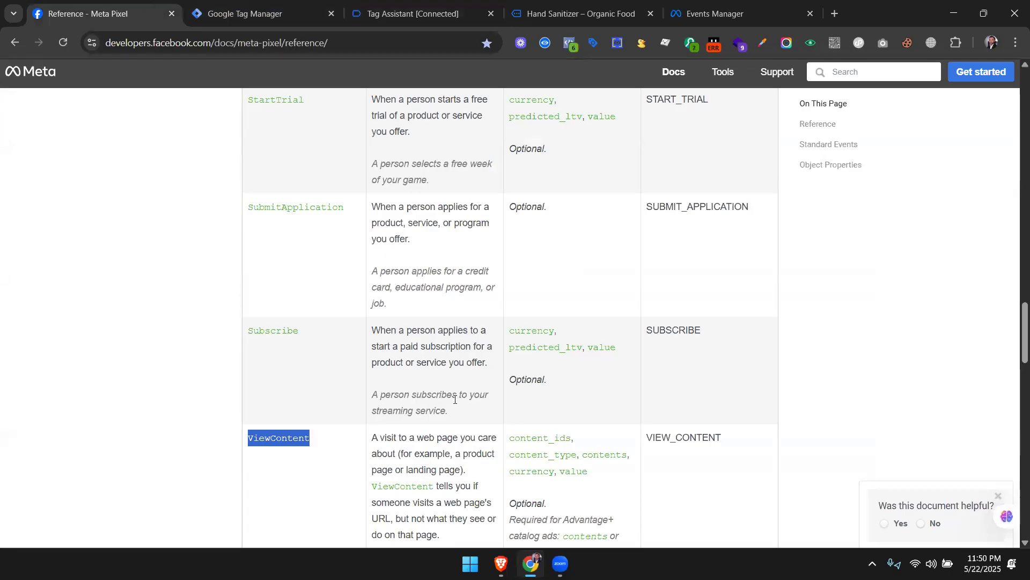
{"action": "scroll", "coordinate": [451, 402], "scroll_direction": "down", "scroll_amount": 5}
{"action": "scroll", "coordinate": [446, 408], "scroll_direction": "up", "scroll_amount": 4}
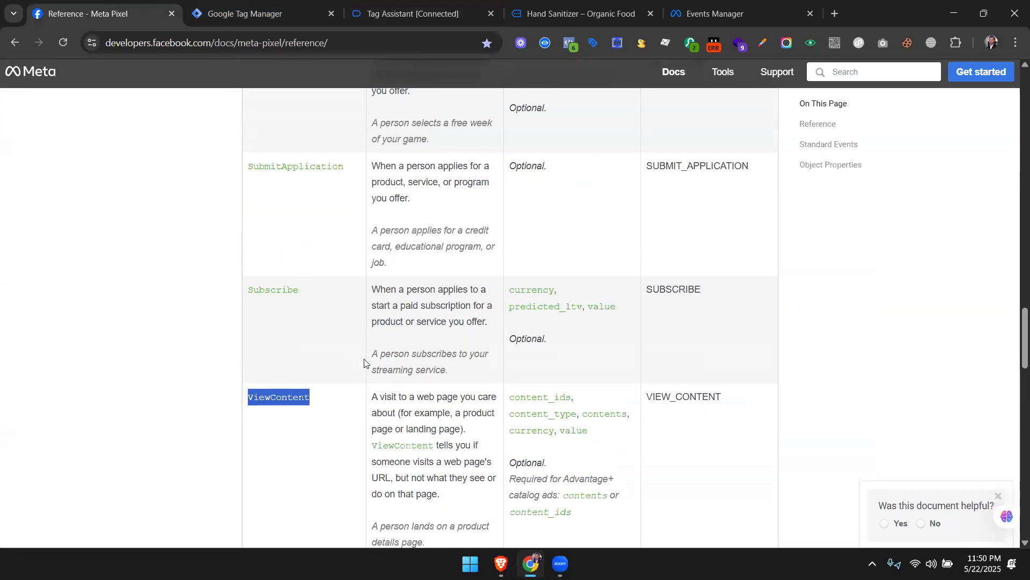
{"action": "scroll", "coordinate": [365, 361], "scroll_direction": "up", "scroll_amount": 15}
{"action": "scroll", "coordinate": [365, 359], "scroll_direction": "up", "scroll_amount": 15}
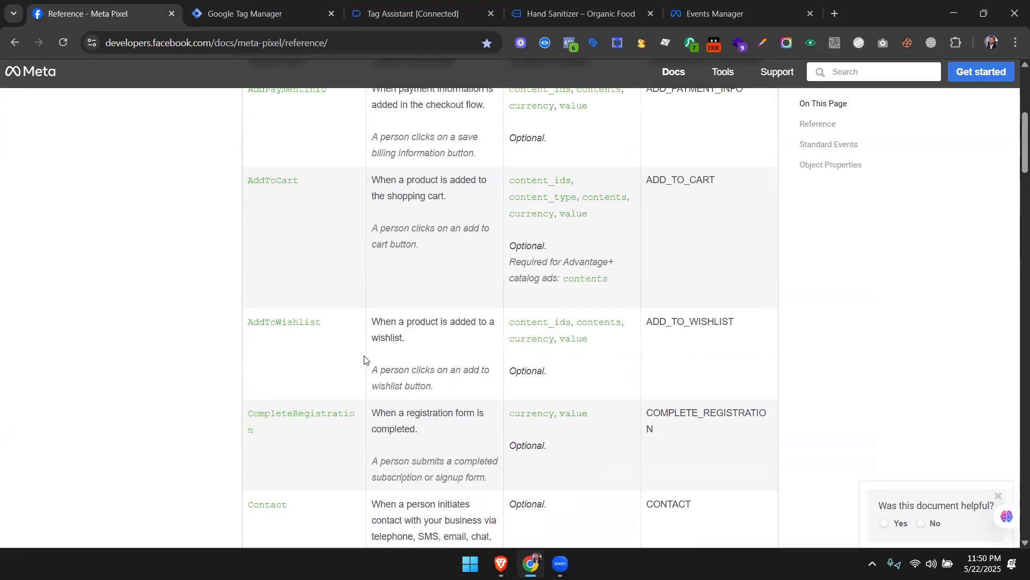
{"action": "scroll", "coordinate": [365, 360], "scroll_direction": "up", "scroll_amount": 3}
{"action": "scroll", "coordinate": [365, 359], "scroll_direction": "down", "scroll_amount": 20}
{"action": "scroll", "coordinate": [365, 360], "scroll_direction": "down", "scroll_amount": 11}
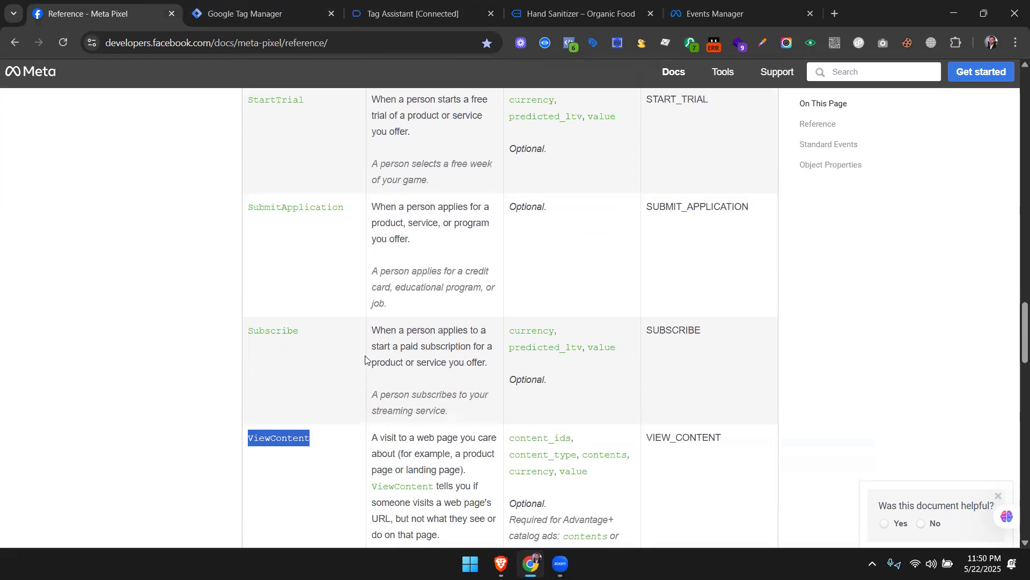
{"action": "left_click", "coordinate": [310, 437]}
{"action": "scroll", "coordinate": [310, 419], "scroll_direction": "down", "scroll_amount": 3}
{"action": "left_click_drag", "start_coordinate": [314, 306], "coordinate": [248, 303]}
Change the tag's Standard event name from PageView to ViewContent.
{"action": "left_click", "coordinate": [244, 13]}
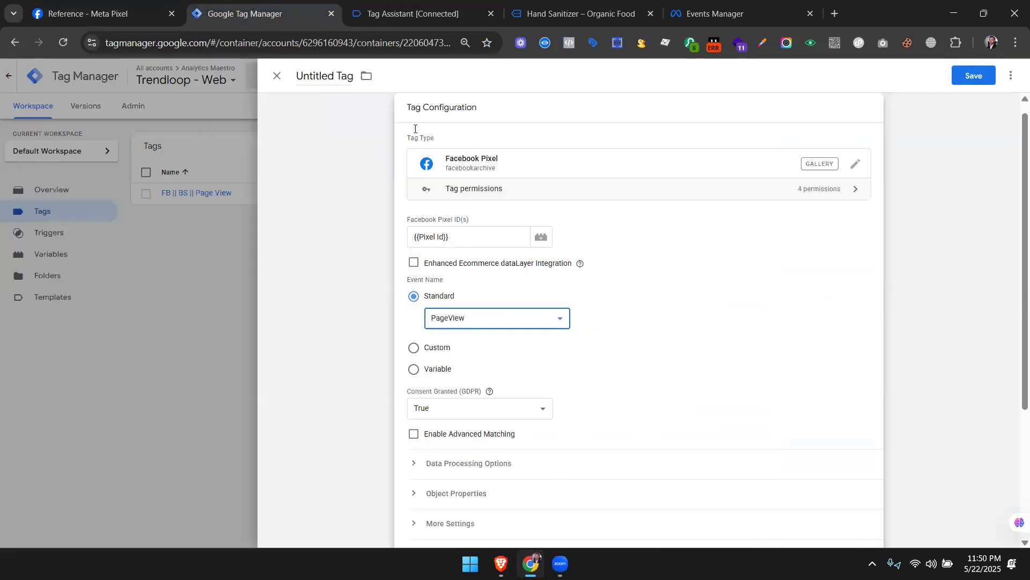
{"action": "left_click", "coordinate": [481, 318]}
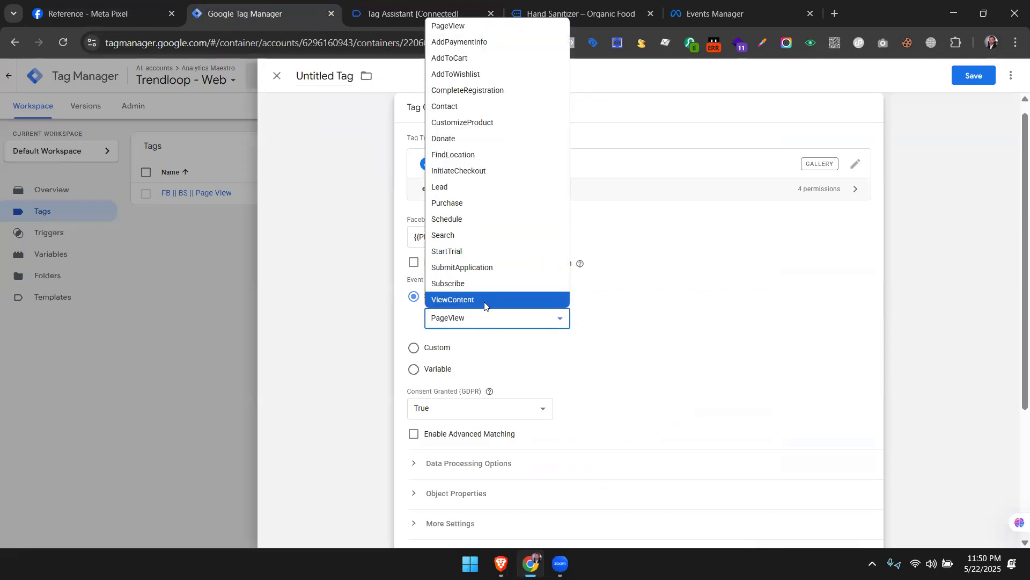
{"action": "left_click", "coordinate": [486, 297]}
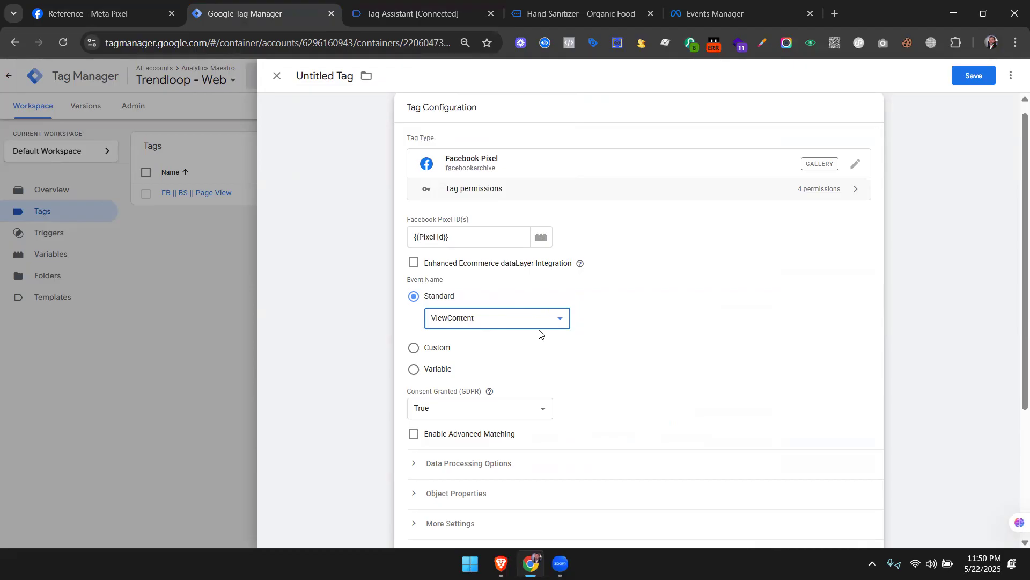
{"action": "scroll", "coordinate": [542, 333], "scroll_direction": "down", "scroll_amount": 1}
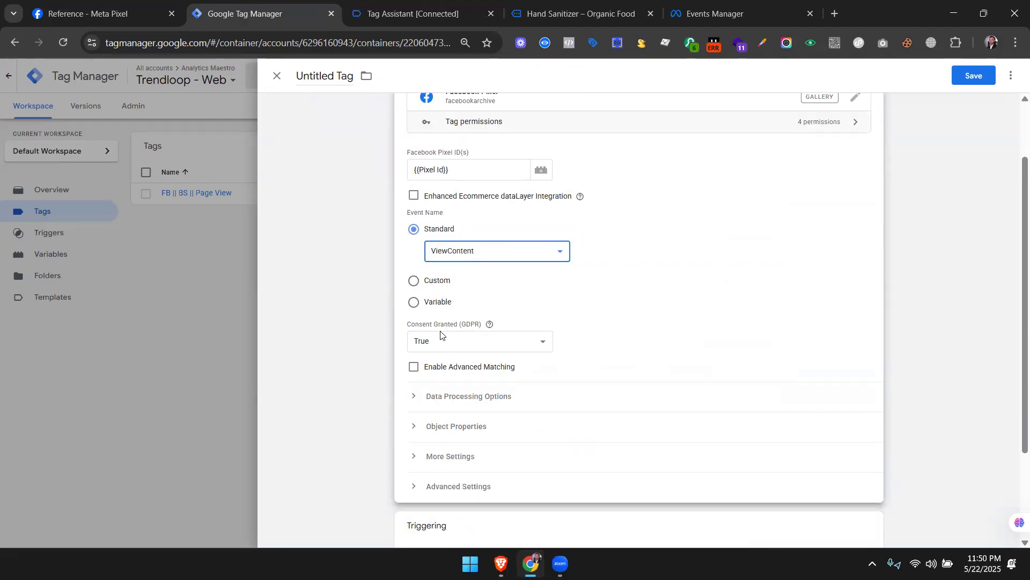
Leave Consent Granted (GDPR) at True and switch to the Meta Pixel reference docs.
{"action": "left_click", "coordinate": [481, 341]}
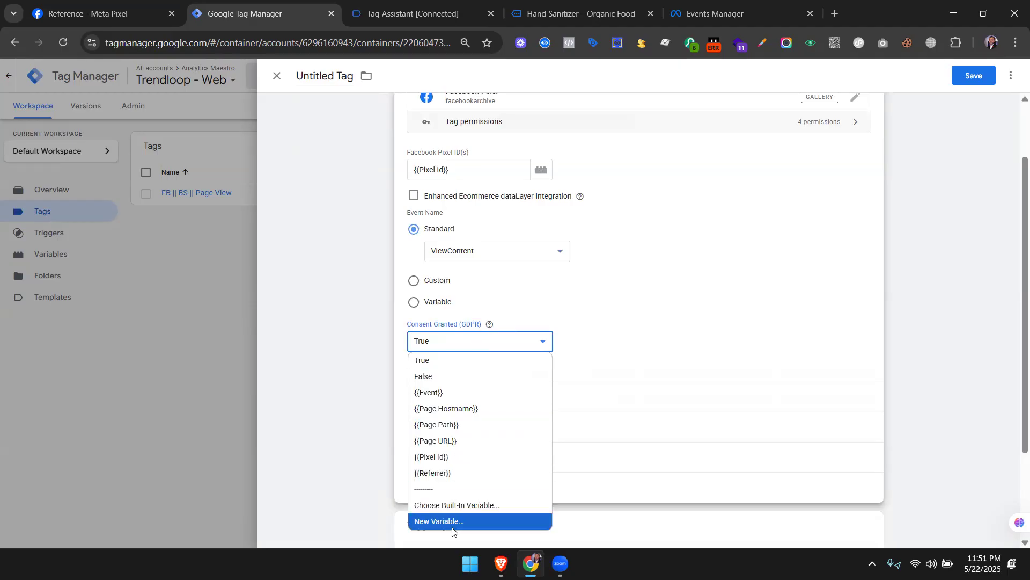
{"action": "left_click", "coordinate": [791, 280]}
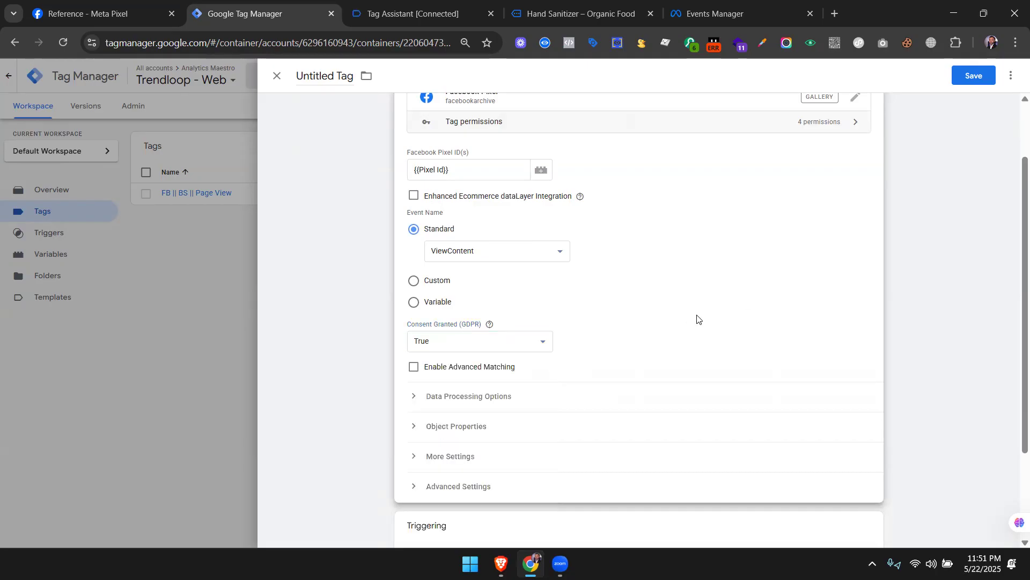
{"action": "scroll", "coordinate": [697, 319], "scroll_direction": "down", "scroll_amount": 2}
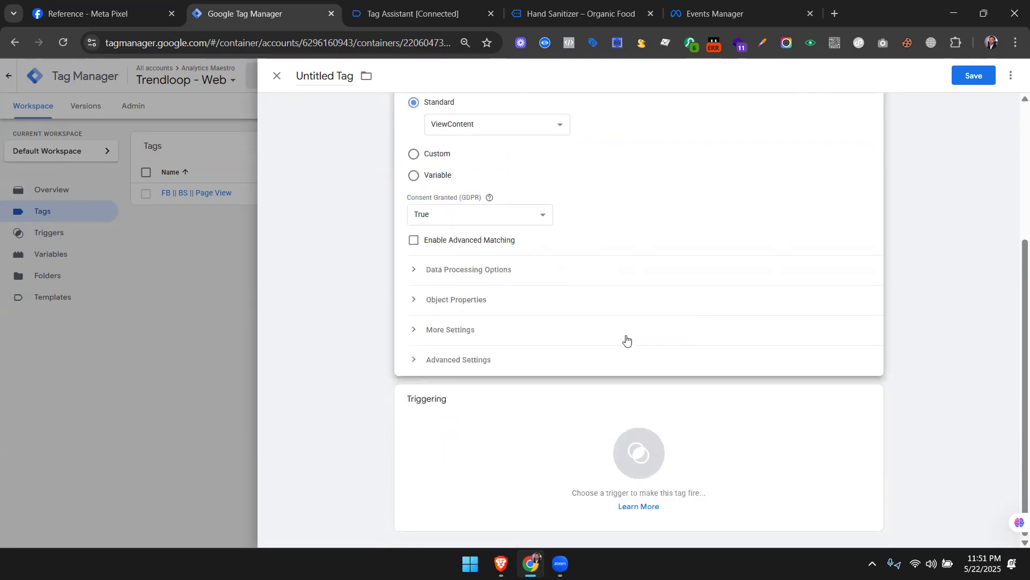
{"action": "key", "text": "ctrl+shift+Tab"}
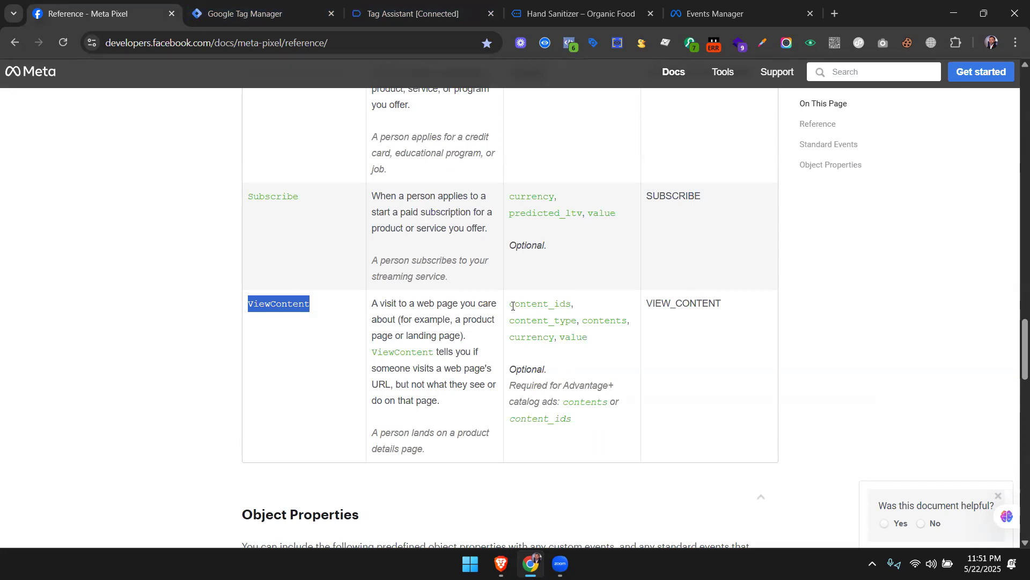
Compare ViewContent's content_ids and content_type parameters with the Tag Assistant view_item data.
{"action": "left_click_drag", "start_coordinate": [510, 304], "coordinate": [573, 305]}
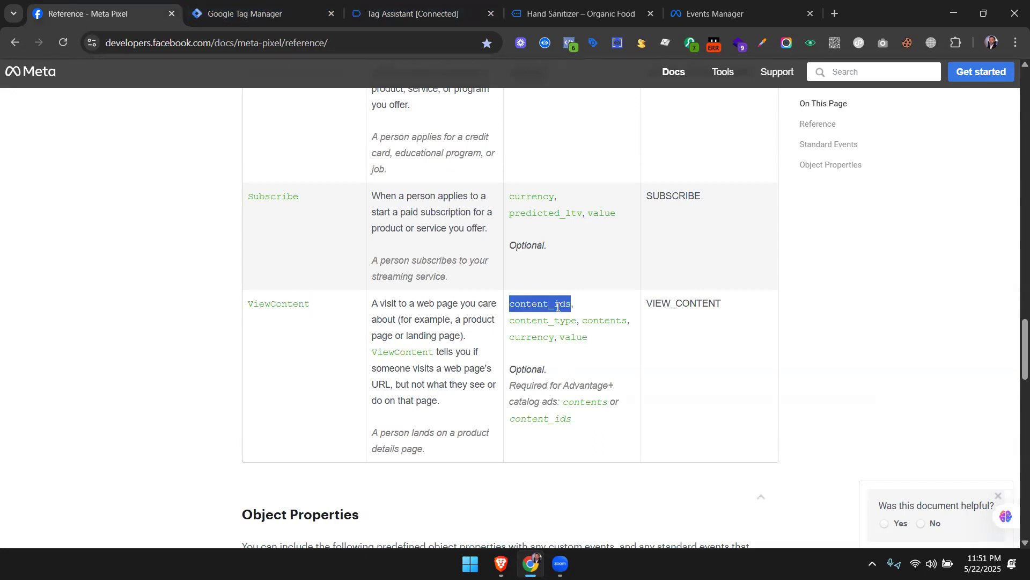
{"action": "left_click_drag", "start_coordinate": [510, 321], "coordinate": [622, 351]}
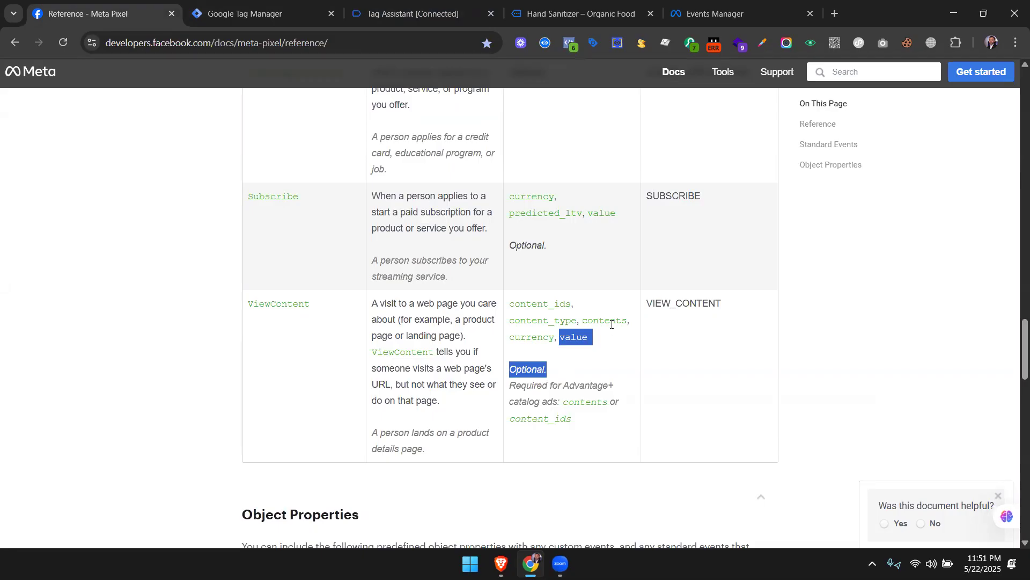
{"action": "left_click", "coordinate": [413, 14]}
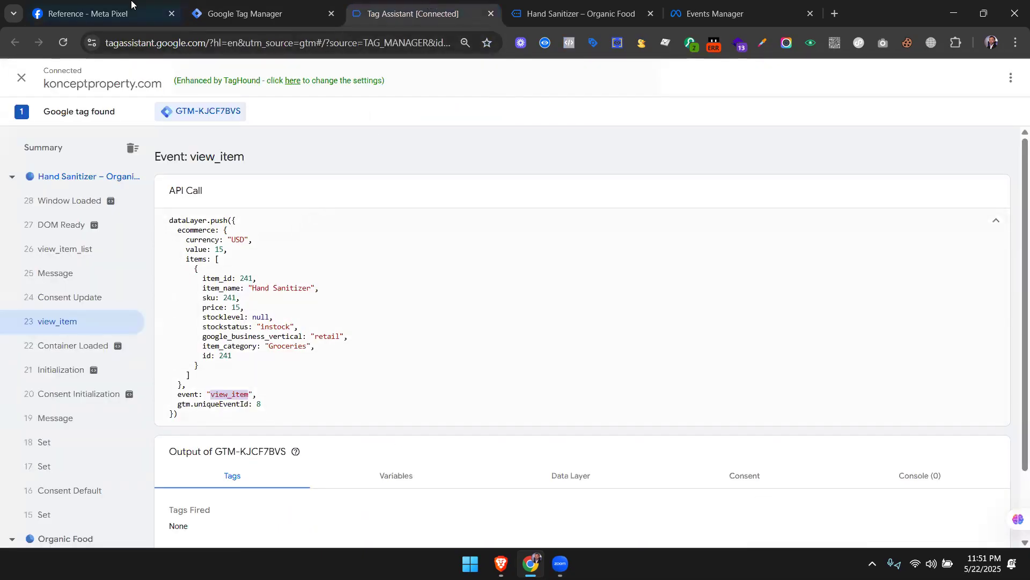
{"action": "left_click", "coordinate": [98, 5]}
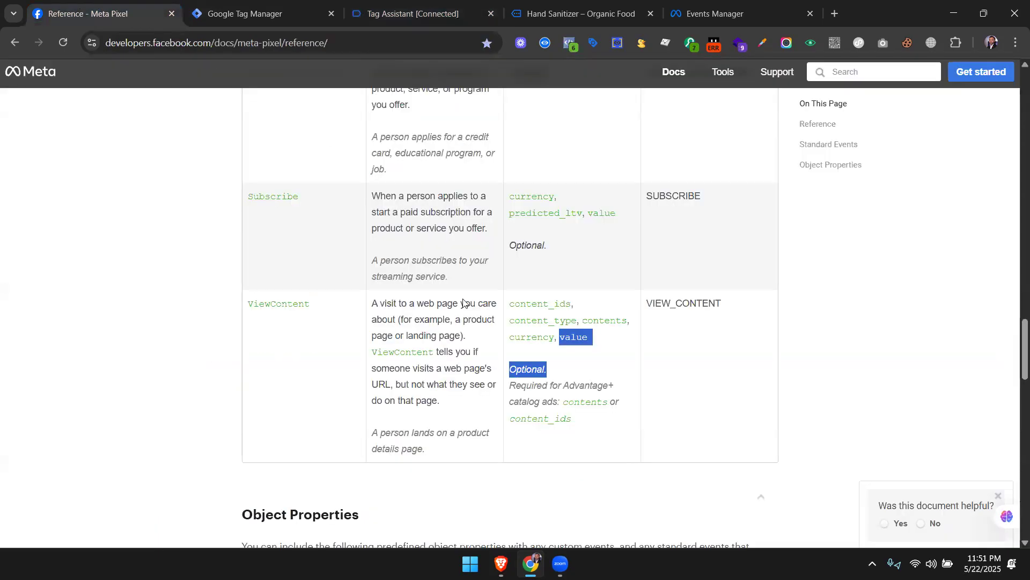
{"action": "left_click", "coordinate": [529, 308]}
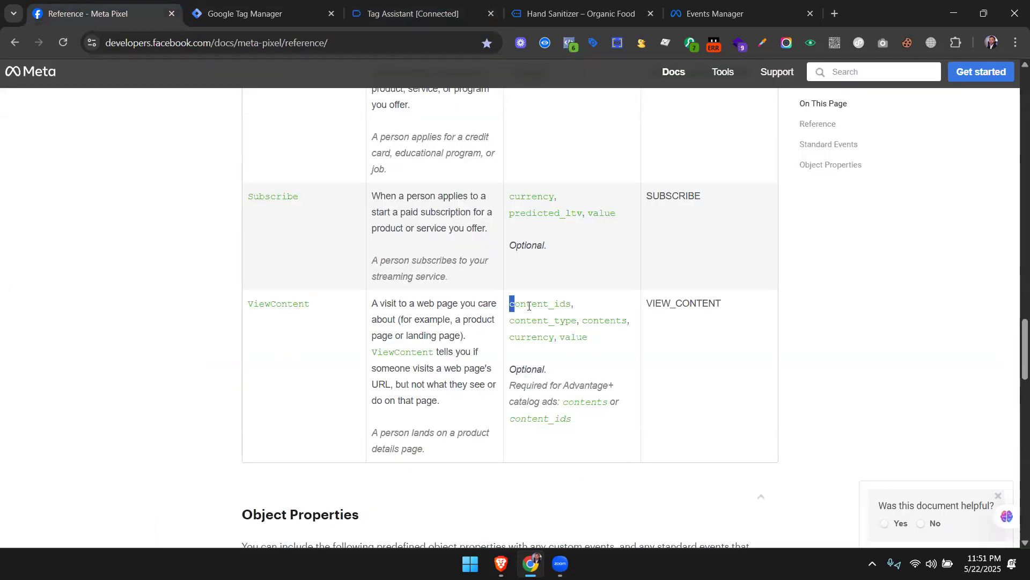
{"action": "left_click_drag", "start_coordinate": [512, 305], "coordinate": [571, 305]}
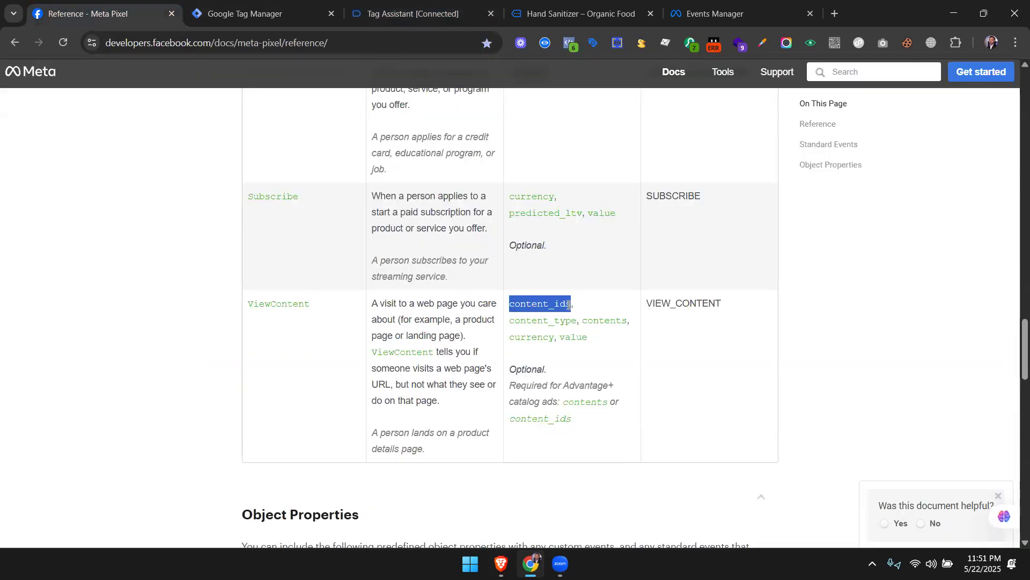
{"action": "left_click", "coordinate": [452, 7]}
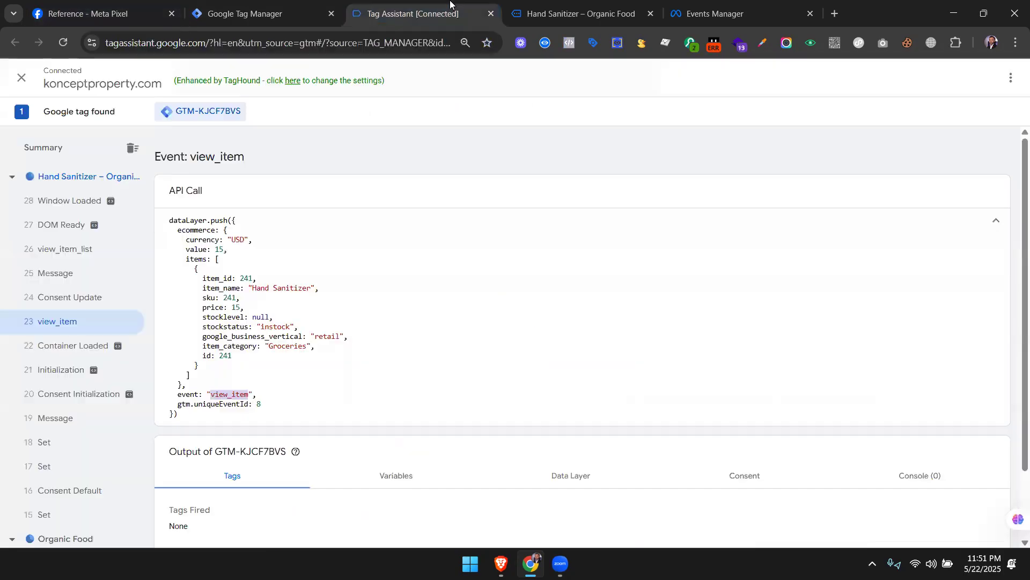
{"action": "left_click", "coordinate": [102, 13]}
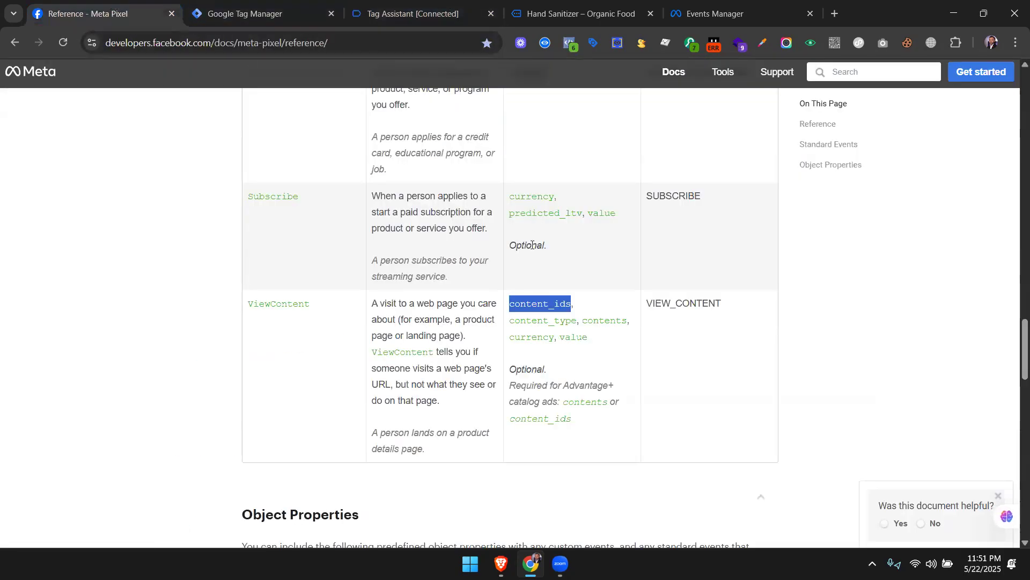
{"action": "left_click", "coordinate": [564, 313]}
{"action": "double_click", "coordinate": [539, 304]}
{"action": "left_click", "coordinate": [363, 11]}
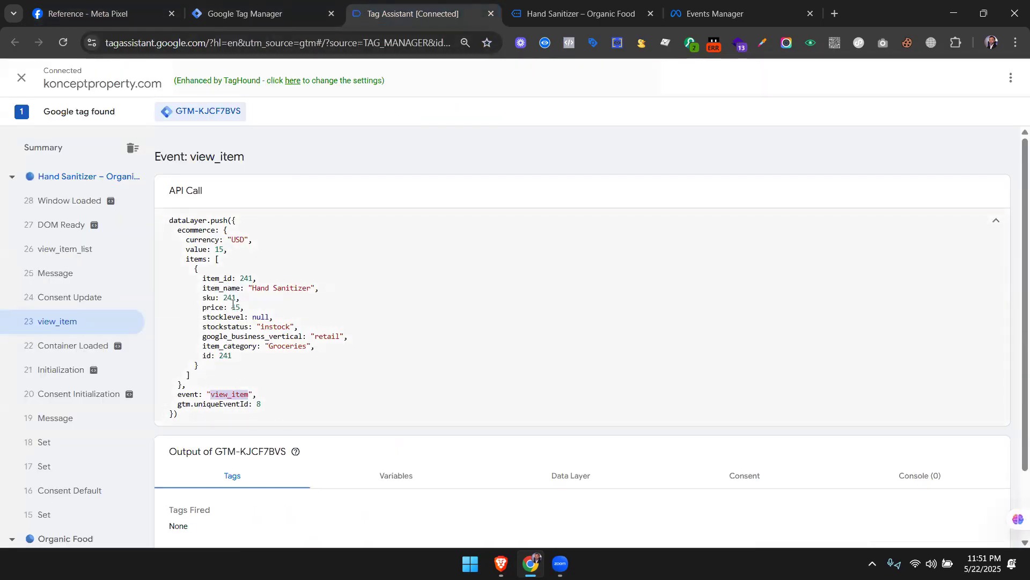
{"action": "left_click", "coordinate": [219, 278]}
{"action": "double_click", "coordinate": [219, 278]}
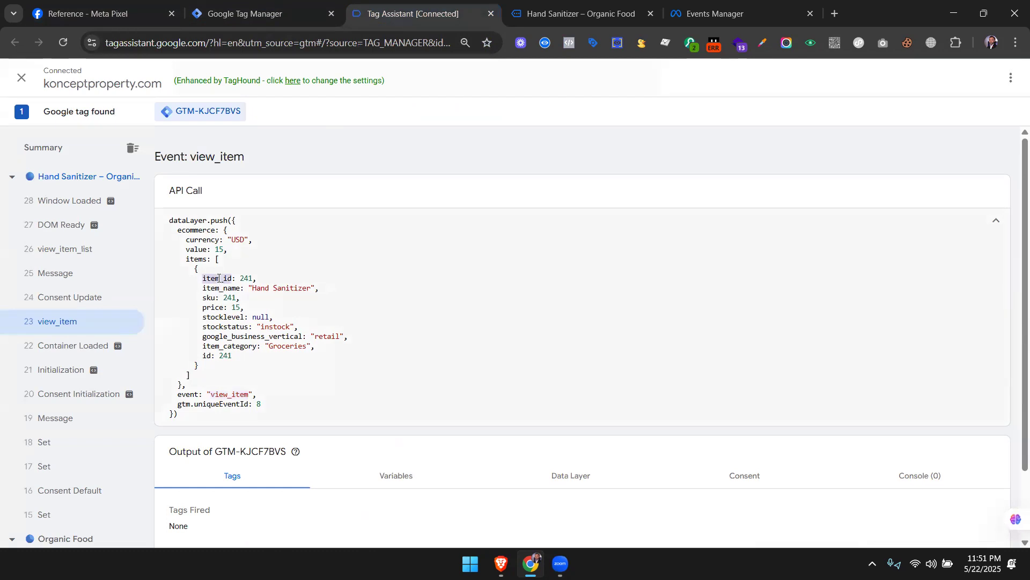
{"action": "double_click", "coordinate": [248, 279]}
{"action": "left_click", "coordinate": [547, 4]}
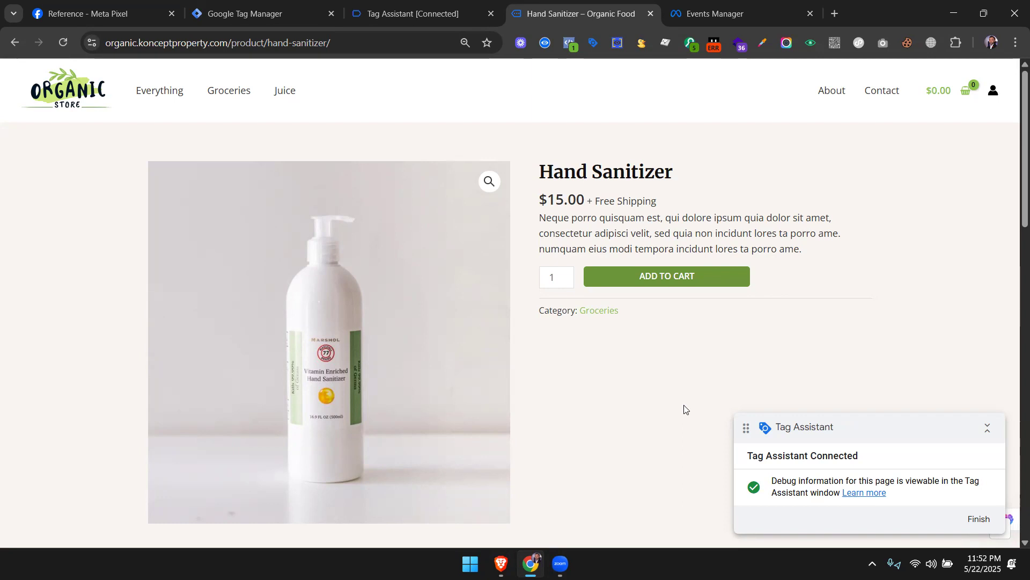
{"action": "left_click", "coordinate": [414, 13]}
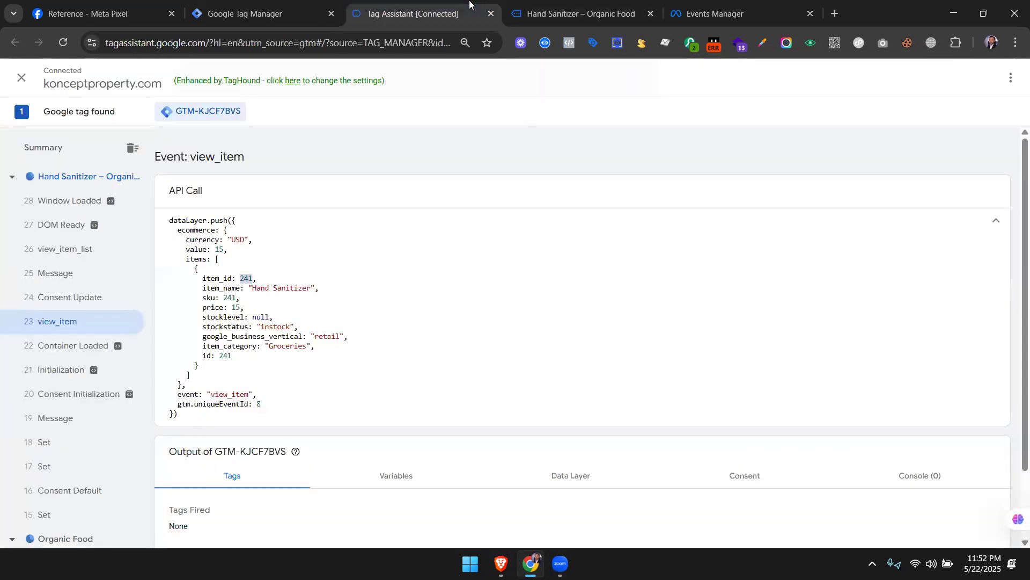
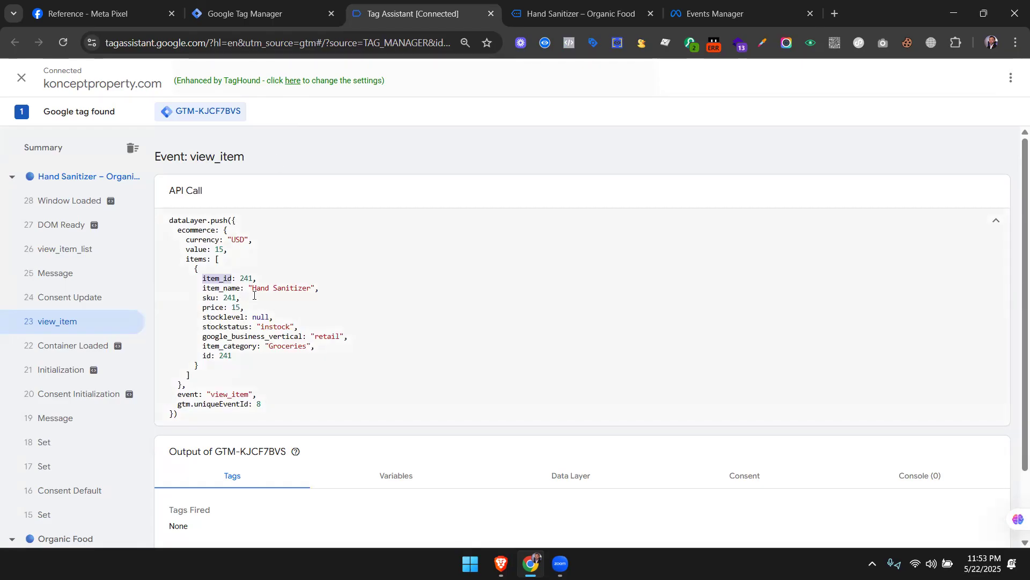
Back in the ViewContent tag editor, expand the Object Properties section.
{"action": "left_click", "coordinate": [229, 17]}
{"action": "mouse_move", "coordinate": [489, 198]}
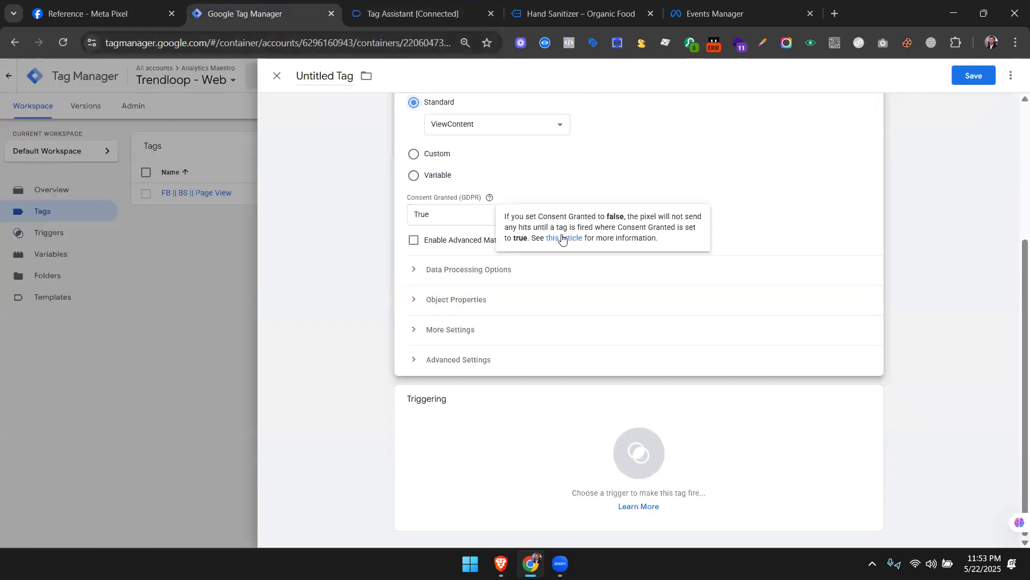
{"action": "left_click", "coordinate": [461, 302]}
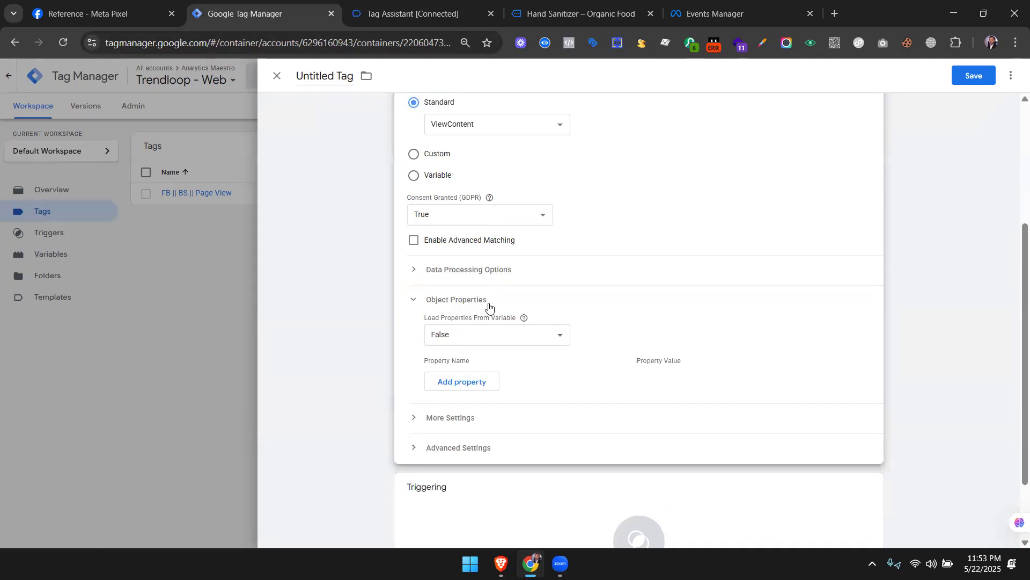
{"action": "scroll", "coordinate": [507, 310], "scroll_direction": "up", "scroll_amount": 4}
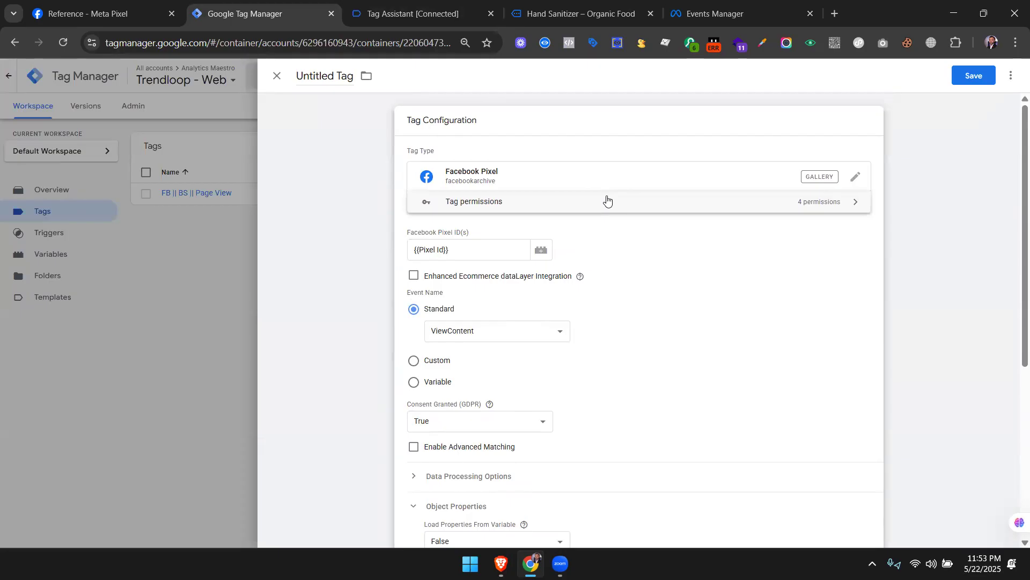
{"action": "scroll", "coordinate": [644, 386], "scroll_direction": "down", "scroll_amount": 3}
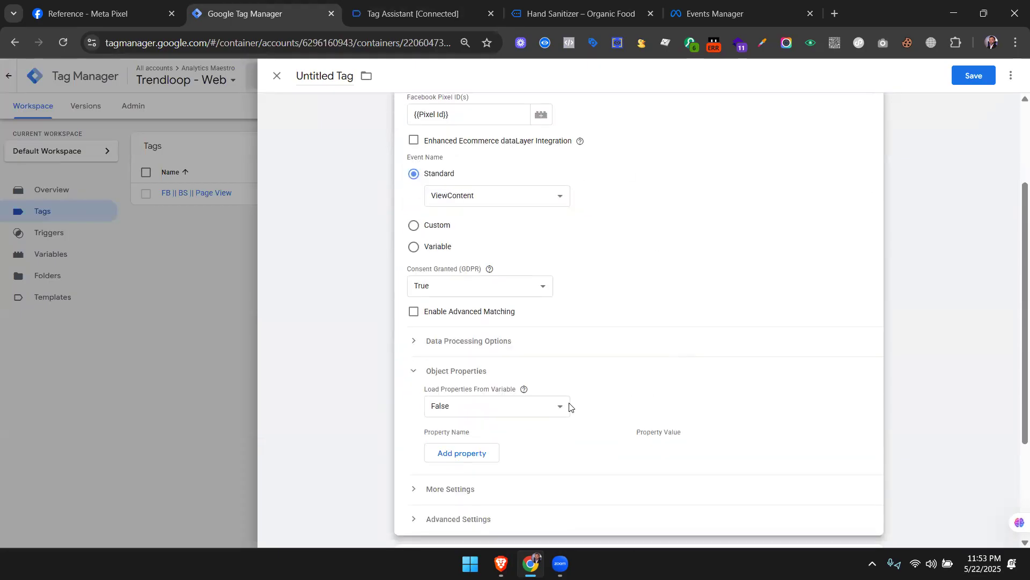
{"action": "scroll", "coordinate": [568, 405], "scroll_direction": "down", "scroll_amount": 3}
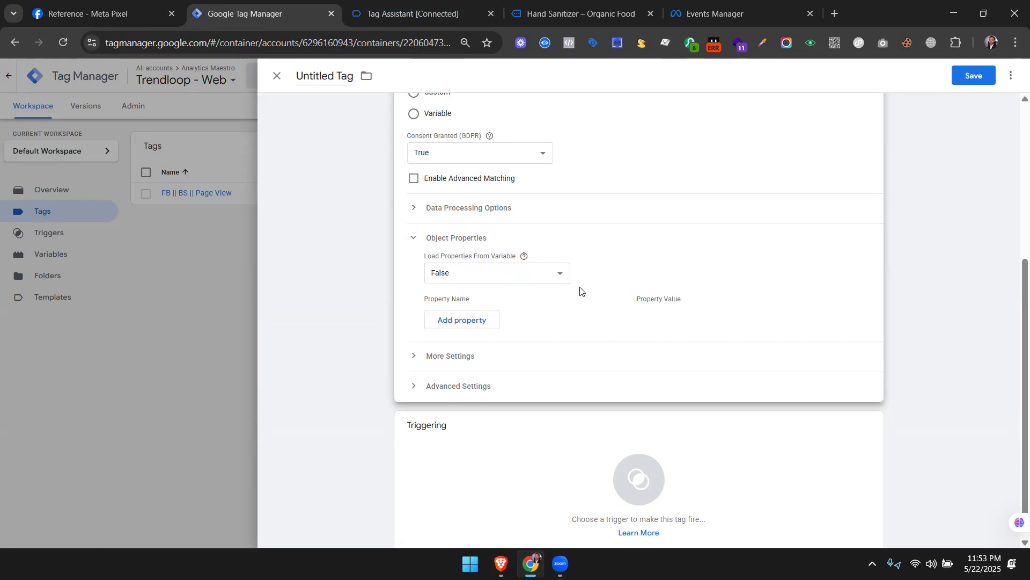
Add five empty property rows to the tag's Object Properties.
{"action": "left_click", "coordinate": [478, 323]}
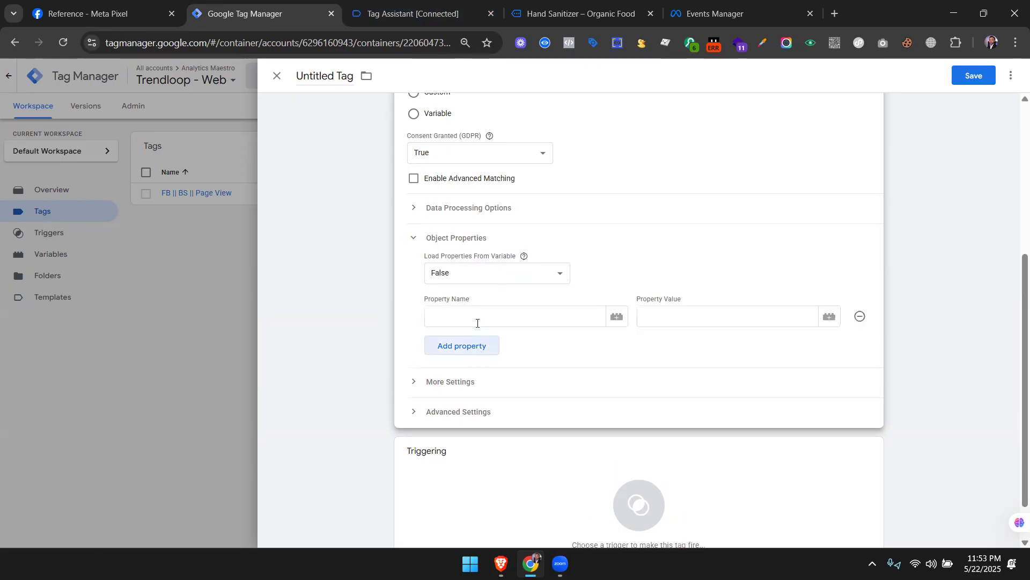
{"action": "left_click", "coordinate": [464, 350]}
{"action": "left_click", "coordinate": [460, 373]}
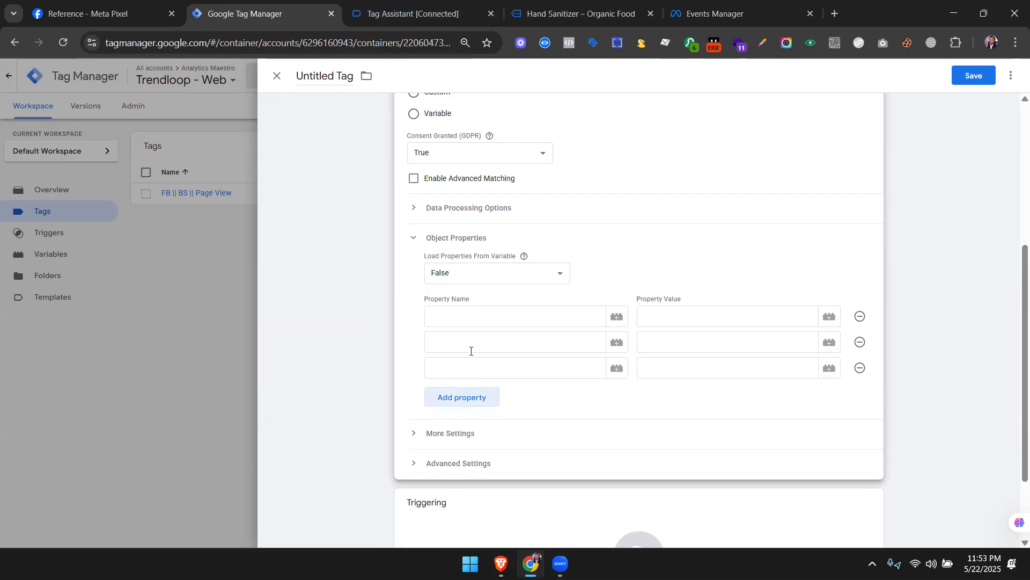
{"action": "scroll", "coordinate": [505, 296], "scroll_direction": "down", "scroll_amount": 2}
{"action": "left_click", "coordinate": [486, 294]}
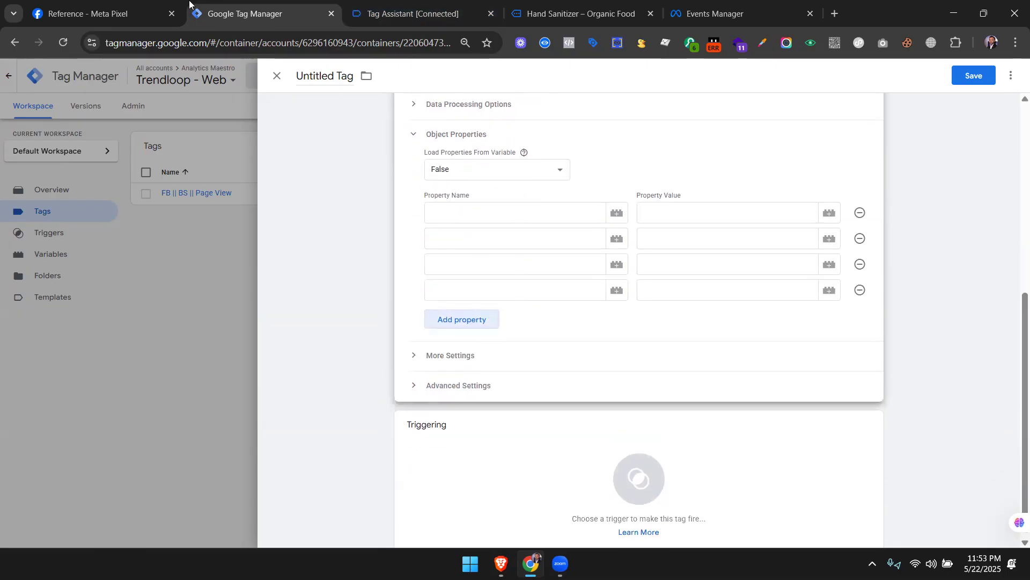
{"action": "left_click", "coordinate": [126, 4]}
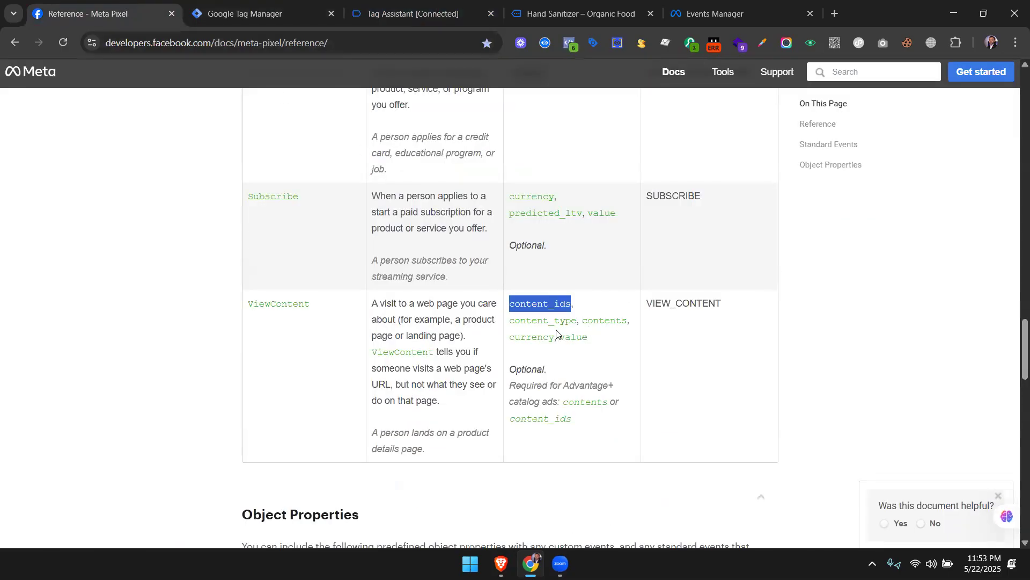
{"action": "left_click", "coordinate": [257, 13]}
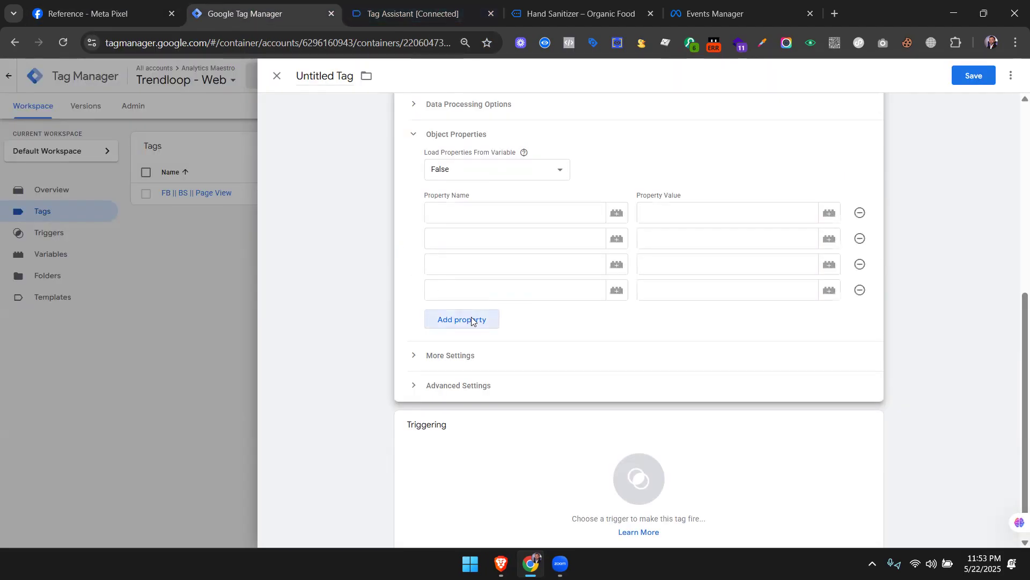
{"action": "left_click", "coordinate": [471, 318]}
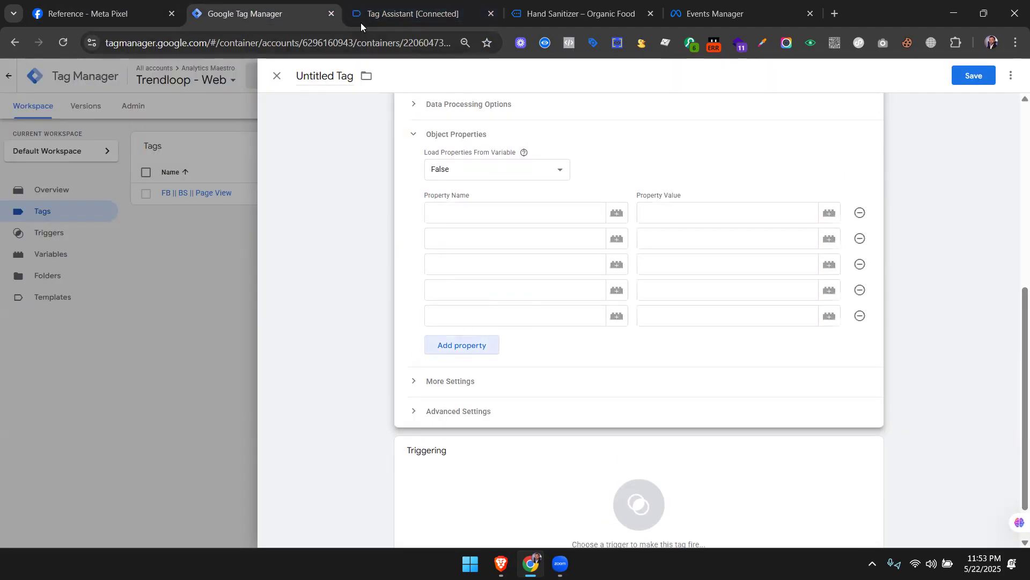
Paste content_ids and content_type from the Meta Pixel reference as the first two property names.
{"action": "left_click", "coordinate": [81, 7]}
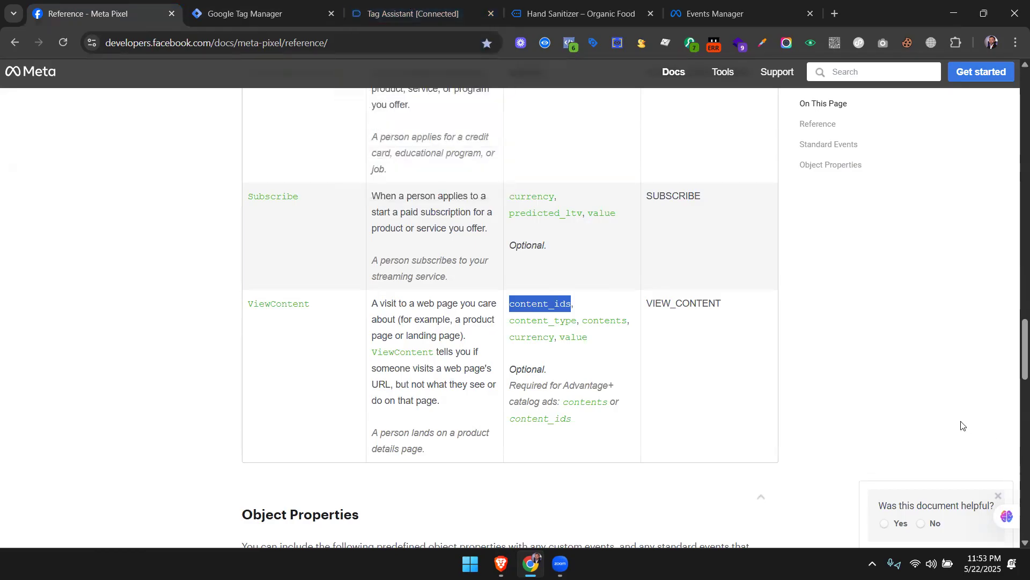
{"action": "left_click", "coordinate": [257, 14]}
{"action": "left_click", "coordinate": [520, 213]}
{"action": "type", "text": "content_ids"}
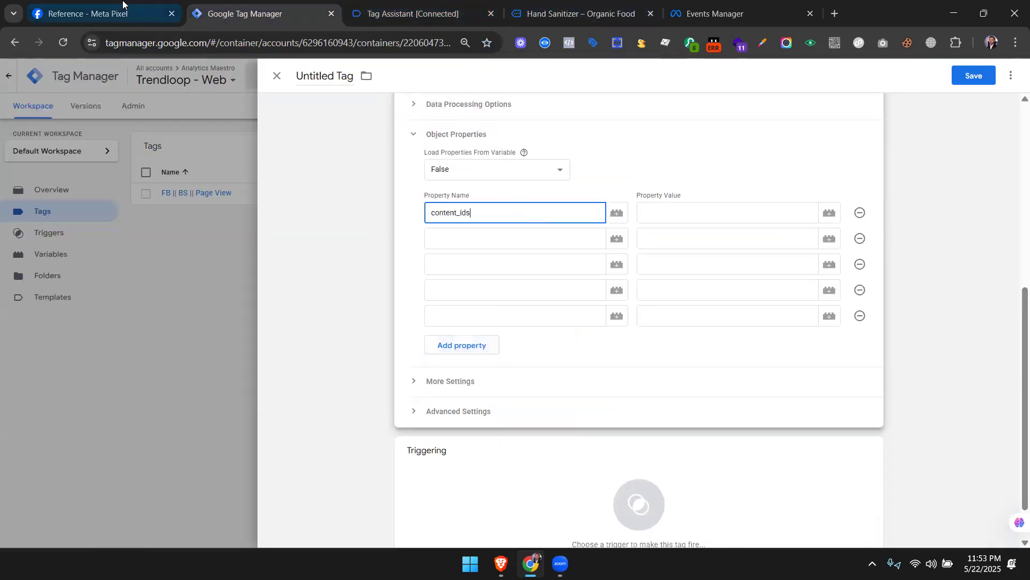
{"action": "left_click", "coordinate": [102, 13]}
{"action": "left_click", "coordinate": [547, 322]}
{"action": "double_click", "coordinate": [546, 323]}
{"action": "key", "text": "ctrl+c"}
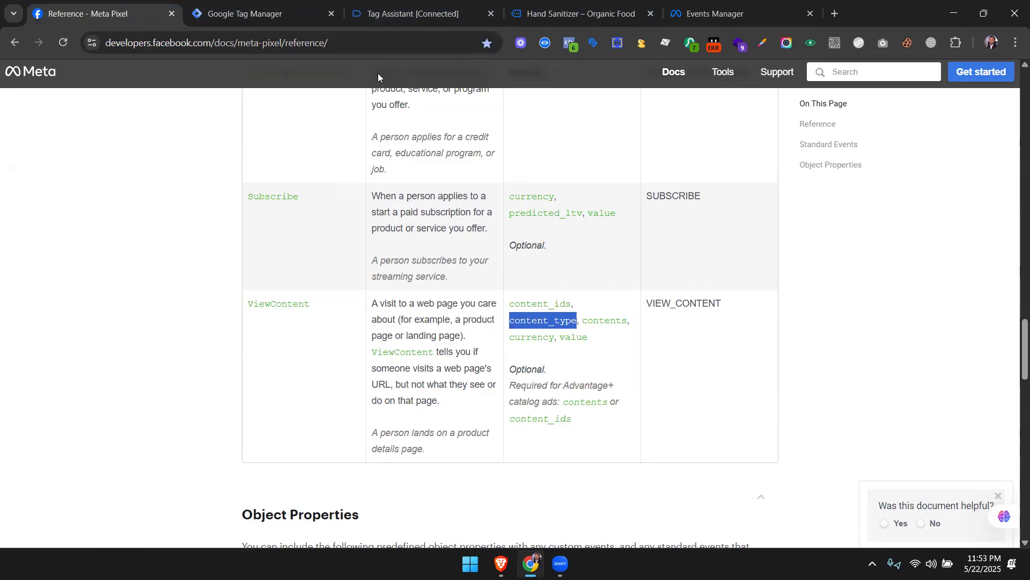
{"action": "left_click", "coordinate": [257, 14]}
{"action": "left_click", "coordinate": [494, 238]}
{"action": "key", "text": "ctrl+v"}
Paste contents and currency from the reference as the third and fourth property names.
{"action": "left_click", "coordinate": [128, 5]}
{"action": "double_click", "coordinate": [602, 320]}
{"action": "left_click", "coordinate": [193, 5]}
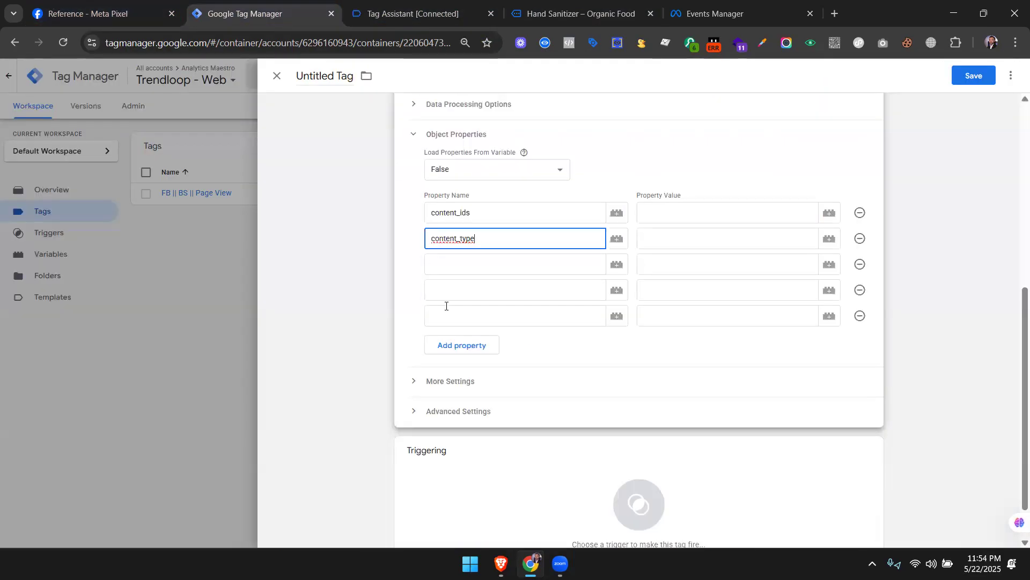
{"action": "left_click", "coordinate": [512, 269]}
{"action": "key", "text": "ctrl+v"}
{"action": "left_click", "coordinate": [102, 13]}
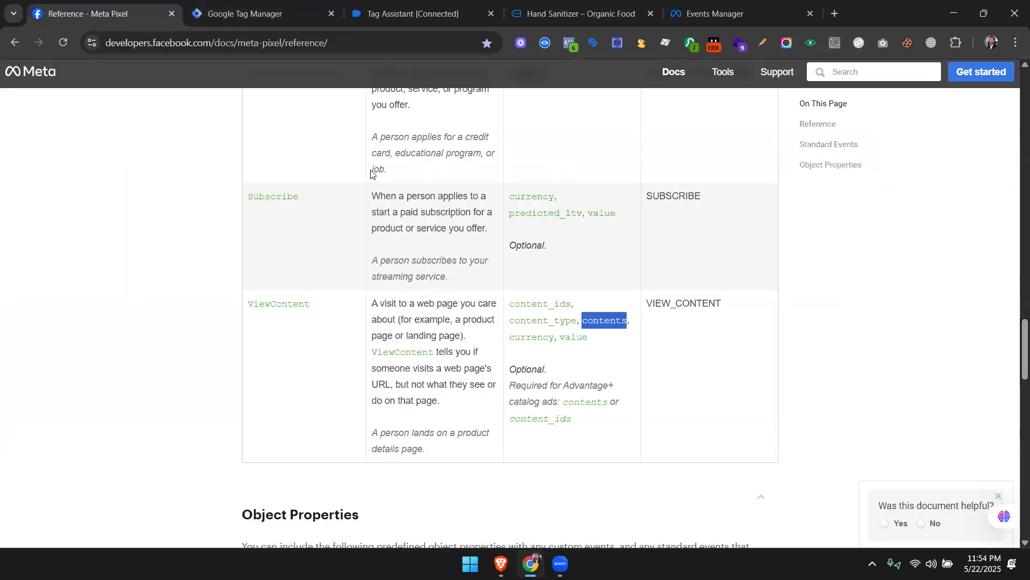
{"action": "double_click", "coordinate": [548, 334]}
{"action": "key", "text": "ctrl+c"}
{"action": "left_click", "coordinate": [299, 6]}
{"action": "left_click", "coordinate": [490, 293]}
{"action": "key", "text": "ctrl+v"}
Paste value from the reference as the fifth property name.
{"action": "left_click", "coordinate": [182, 5]}
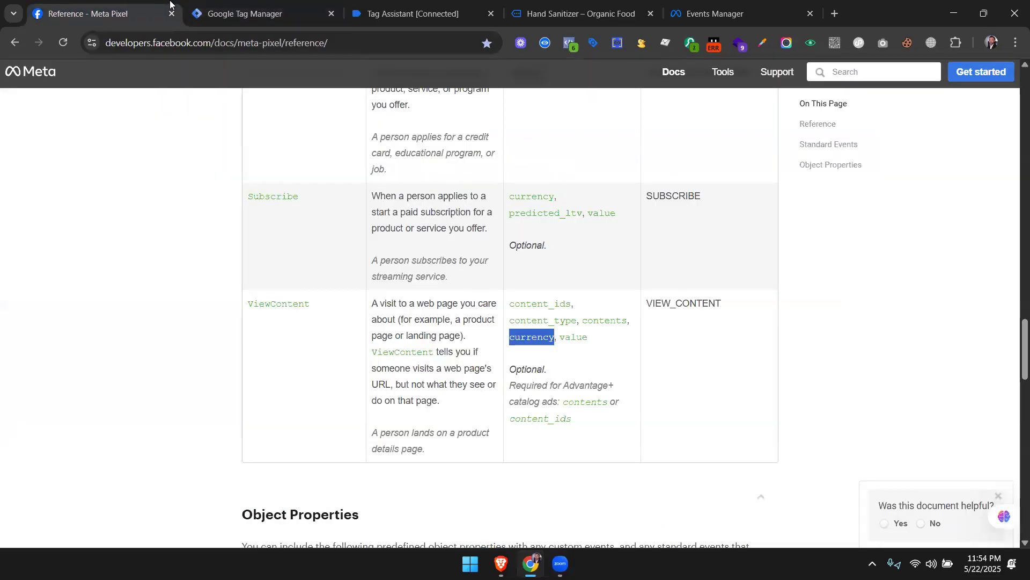
{"action": "double_click", "coordinate": [574, 338]}
{"action": "key", "text": "ctrl+c"}
{"action": "left_click", "coordinate": [299, 8]}
{"action": "left_click", "coordinate": [486, 316]}
{"action": "key", "text": "ctrl+v"}
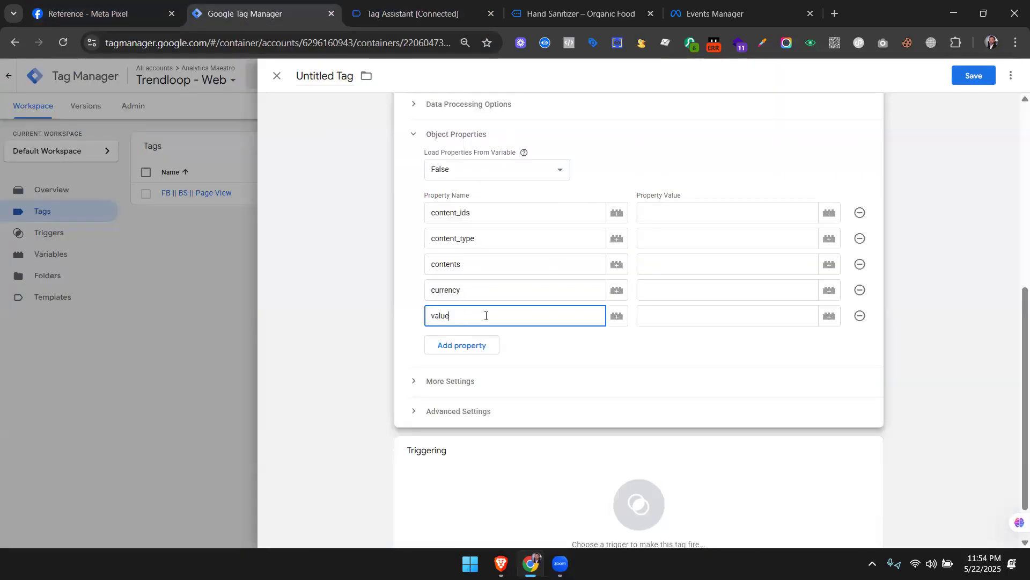
{"action": "left_click", "coordinate": [413, 13]}
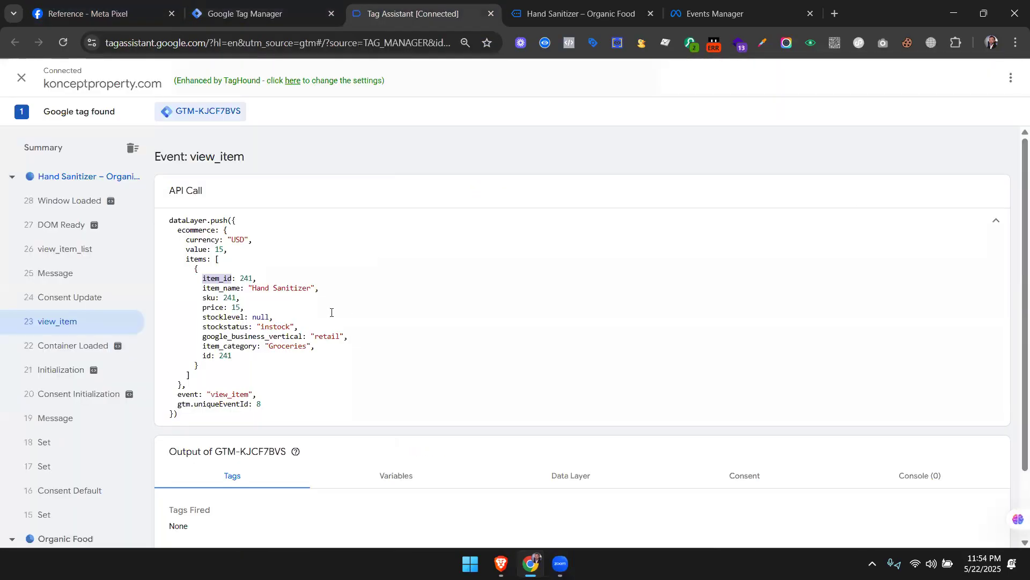
{"action": "left_click_drag", "start_coordinate": [211, 291], "coordinate": [252, 277]}
{"action": "left_click", "coordinate": [211, 277]}
{"action": "left_click", "coordinate": [221, 279]}
{"action": "double_click", "coordinate": [216, 277]}
{"action": "double_click", "coordinate": [242, 279]}
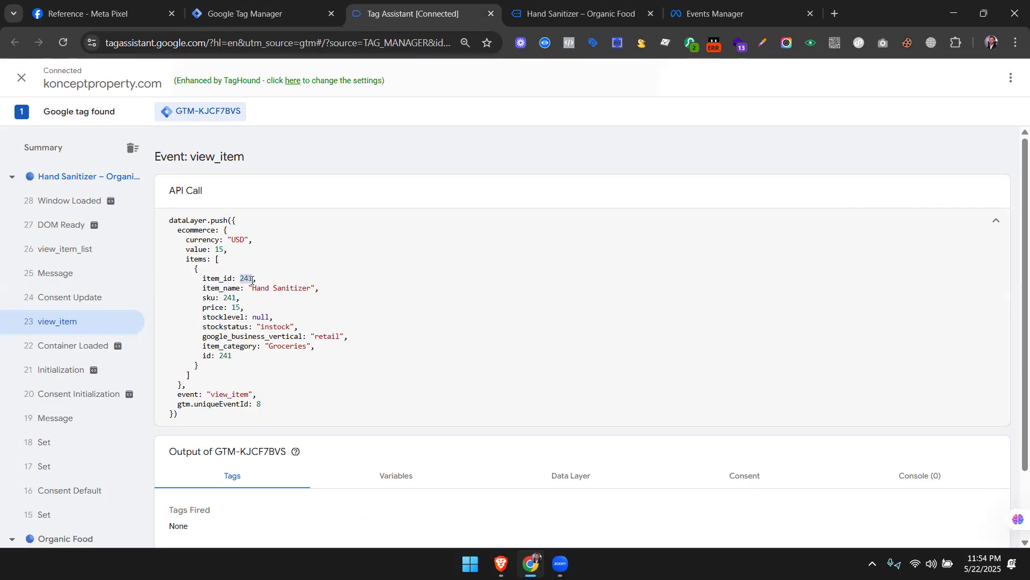
{"action": "double_click", "coordinate": [216, 278]}
{"action": "left_click_drag", "start_coordinate": [186, 240], "coordinate": [210, 240]}
{"action": "left_click", "coordinate": [224, 230]}
{"action": "left_click", "coordinate": [211, 261]}
{"action": "left_click_drag", "start_coordinate": [216, 261], "coordinate": [221, 261]}
{"action": "left_click", "coordinate": [221, 261]}
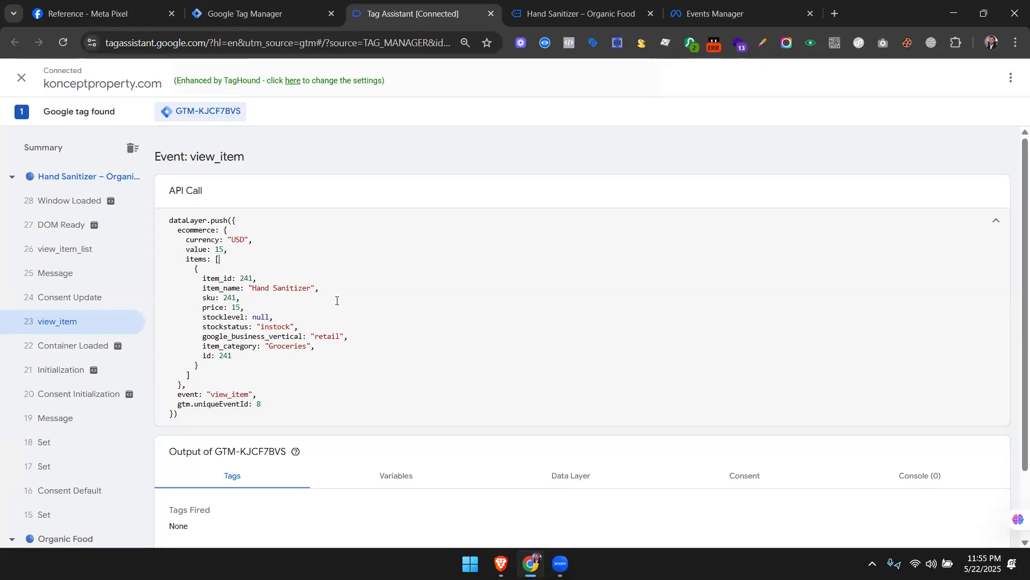
{"action": "left_click", "coordinate": [263, 13]}
{"action": "left_click", "coordinate": [494, 212]}
{"action": "left_click", "coordinate": [406, 4]}
From a property value's variable picker, start a new variable and open the variable type list.
{"action": "left_click", "coordinate": [284, 13]}
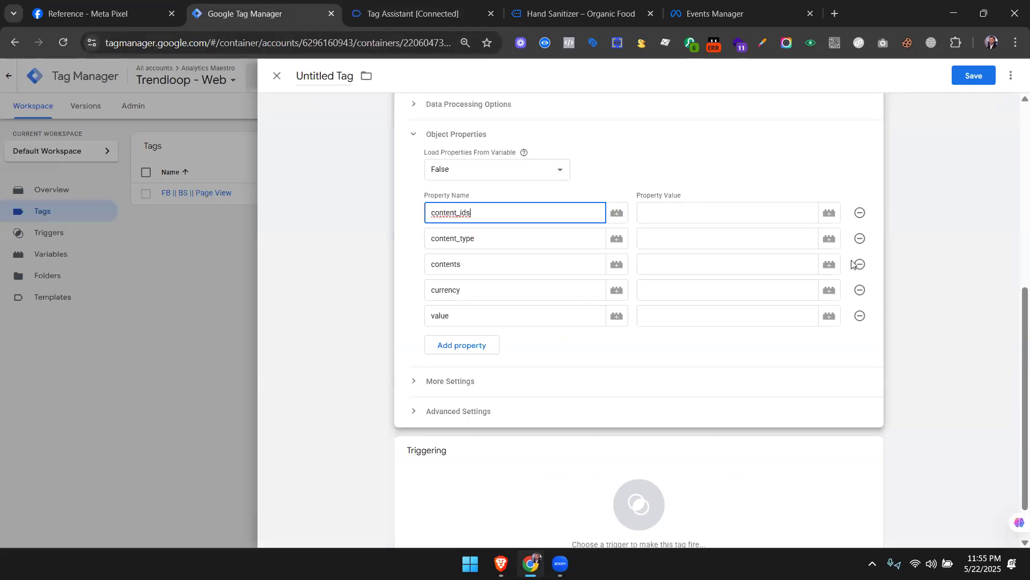
{"action": "left_click", "coordinate": [833, 220]}
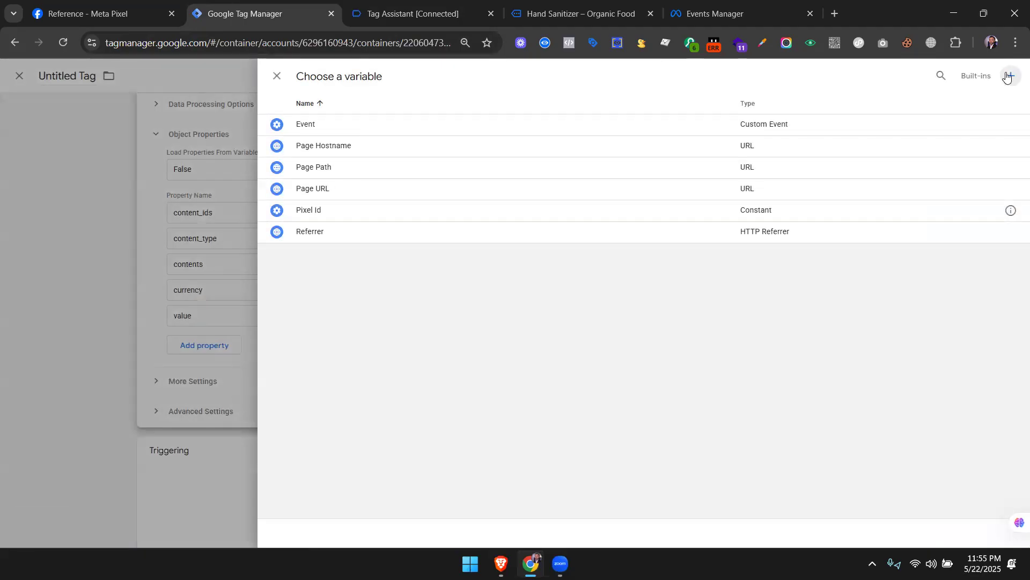
{"action": "left_click", "coordinate": [1007, 76]}
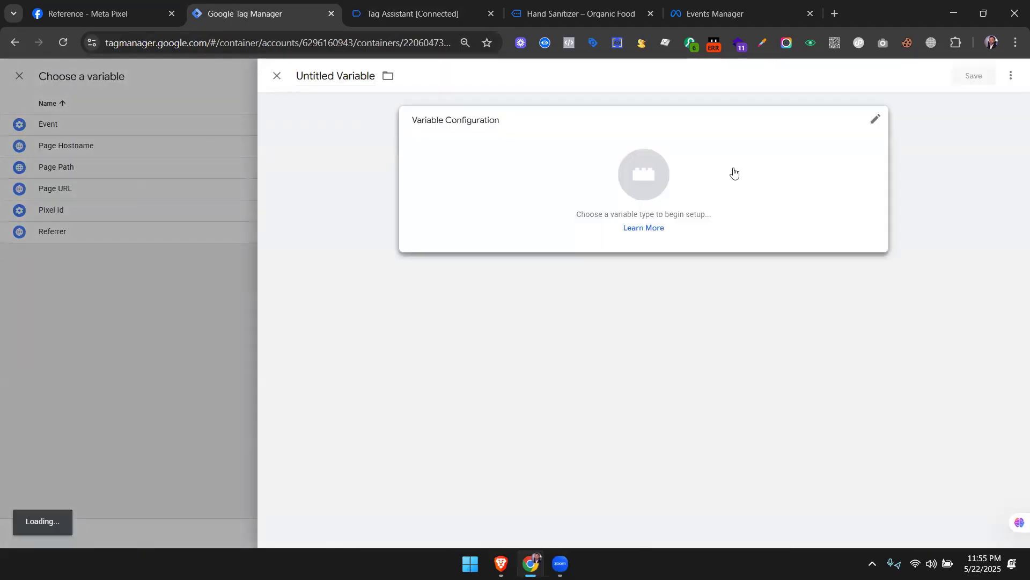
{"action": "left_click", "coordinate": [733, 170]}
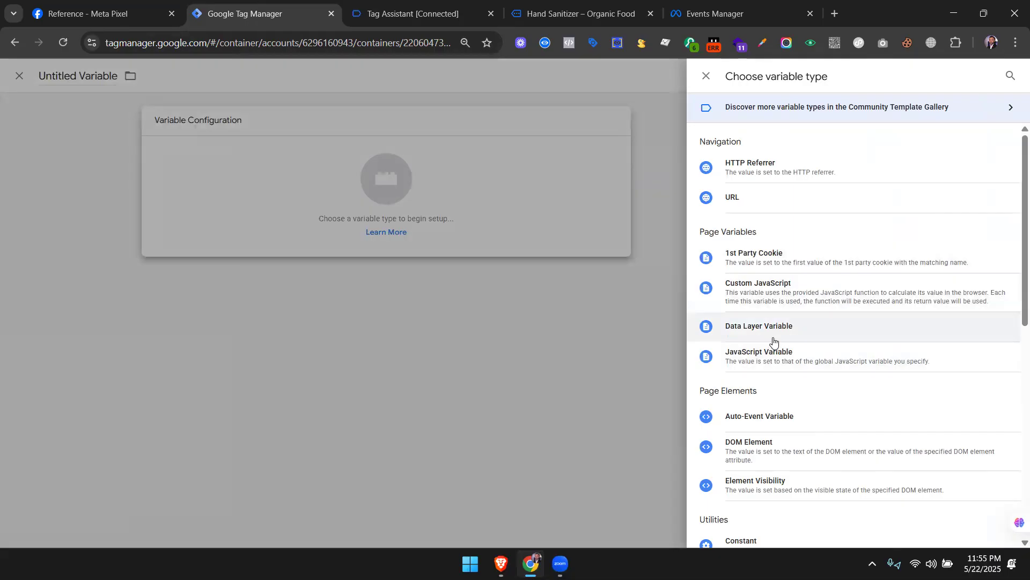
{"action": "left_click", "coordinate": [413, 13]}
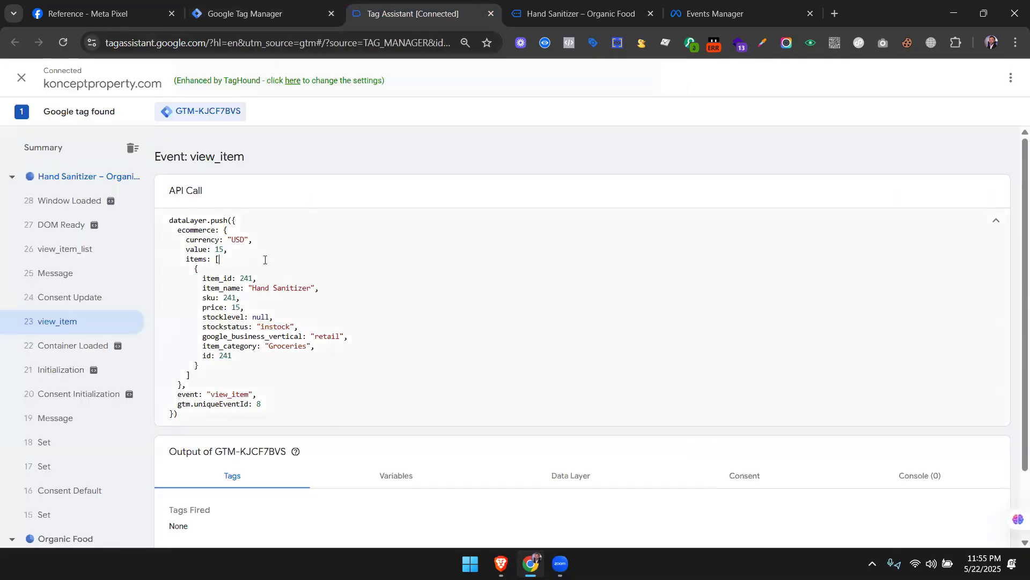
Inspect the view_item items array in Tag Assistant and copy the ecommerce key.
{"action": "double_click", "coordinate": [215, 279]}
{"action": "left_click", "coordinate": [195, 257]}
{"action": "double_click", "coordinate": [191, 259]}
{"action": "left_click_drag", "start_coordinate": [216, 260], "coordinate": [220, 374]}
{"action": "left_click", "coordinate": [241, 353]}
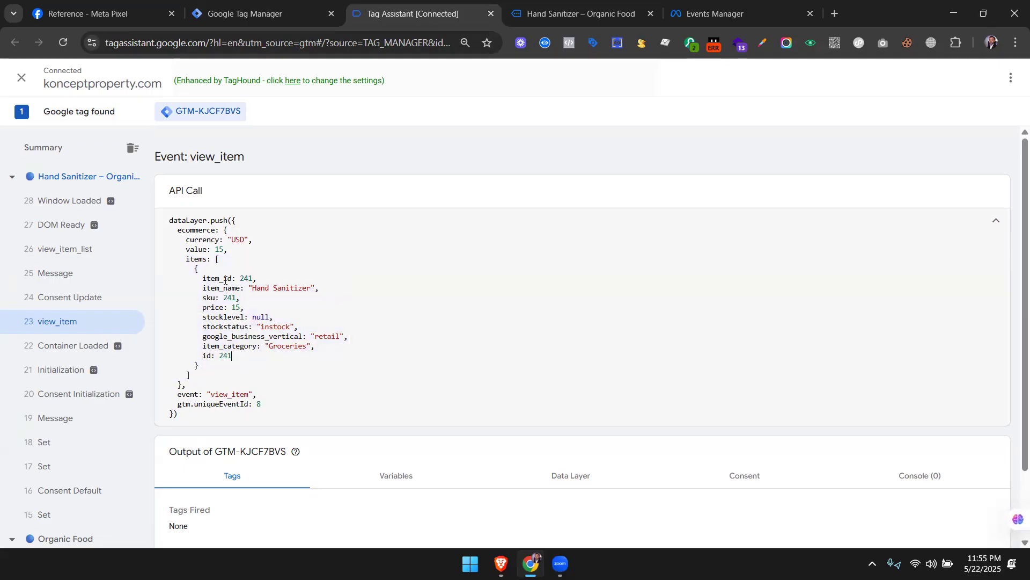
{"action": "left_click_drag", "start_coordinate": [216, 260], "coordinate": [221, 375]}
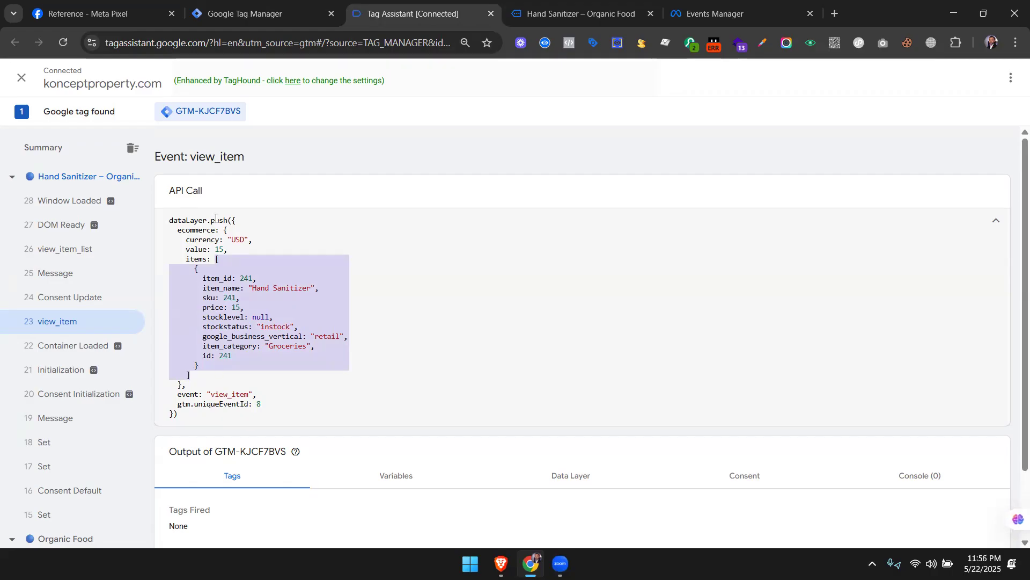
{"action": "left_click", "coordinate": [196, 260]}
{"action": "double_click", "coordinate": [196, 260]}
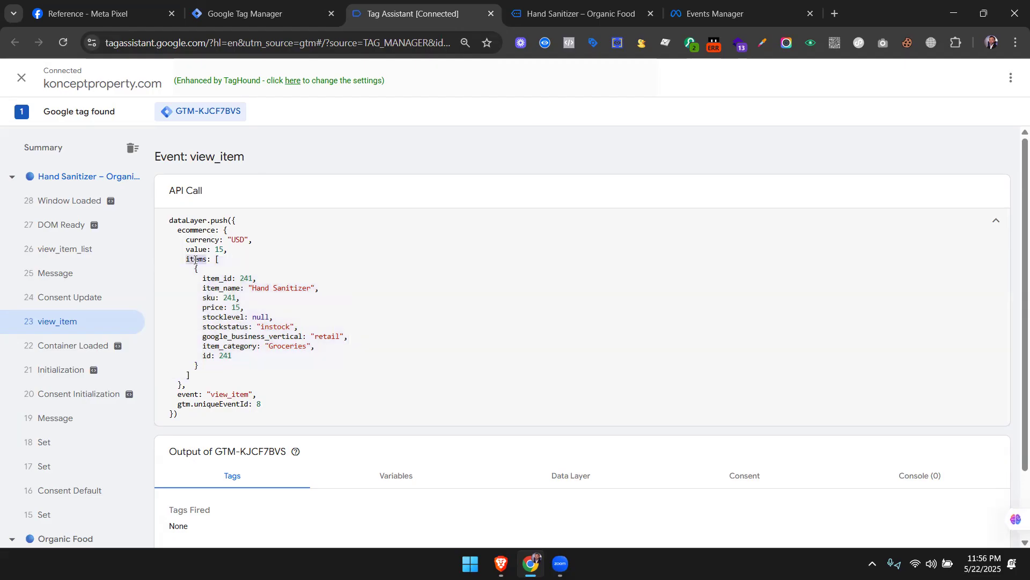
{"action": "double_click", "coordinate": [206, 229]}
{"action": "key", "text": "ctrl+c"}
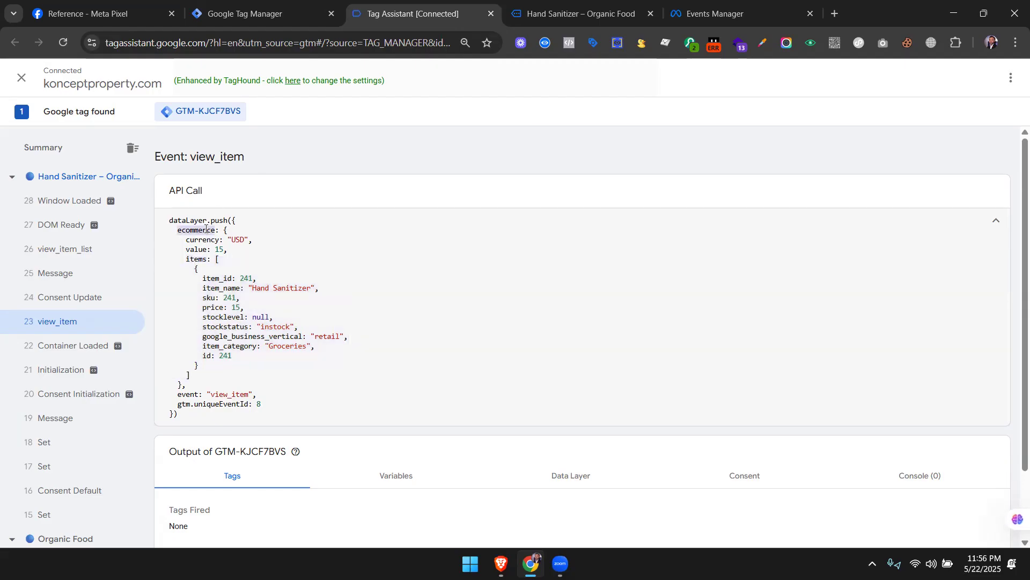
{"action": "left_click", "coordinate": [299, 8]}
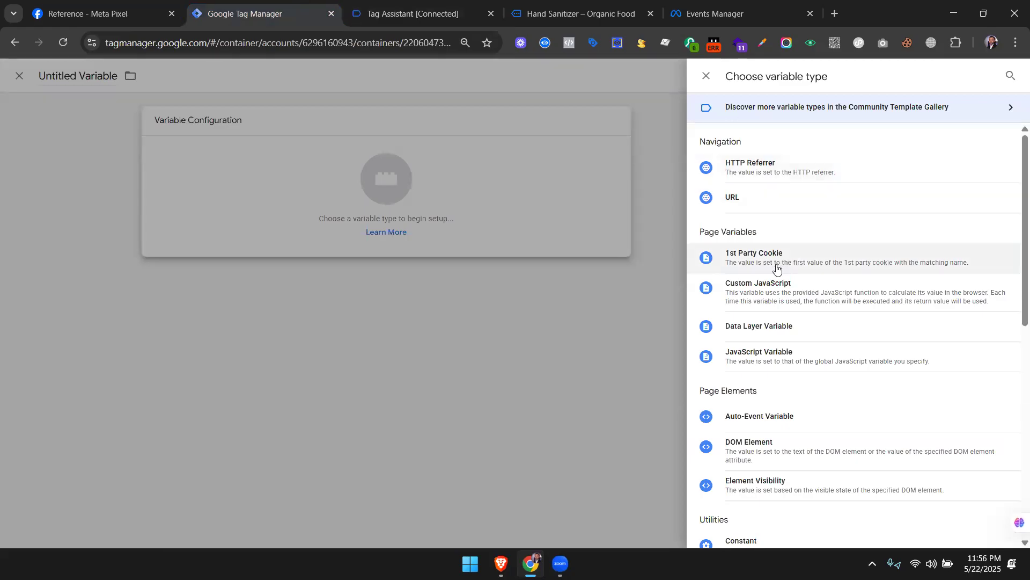
Make the new variable a Data Layer Variable with ecommerce as its name.
{"action": "left_click", "coordinate": [786, 328]}
{"action": "left_click", "coordinate": [462, 229]}
{"action": "key", "text": "ctrl+v"}
{"action": "left_click", "coordinate": [419, 14]}
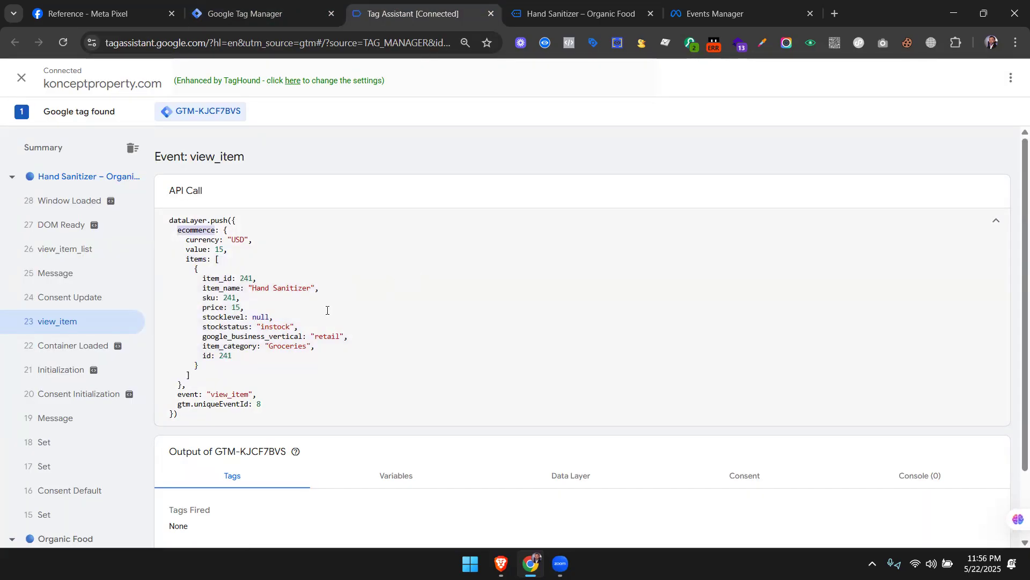
{"action": "left_click", "coordinate": [255, 262]}
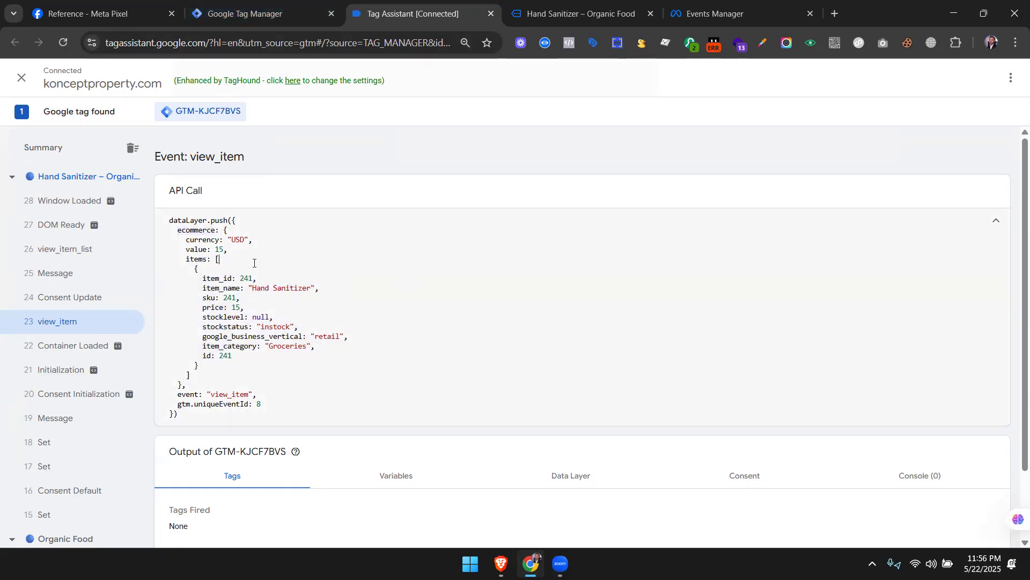
{"action": "double_click", "coordinate": [189, 259]}
{"action": "left_click", "coordinate": [288, 9]}
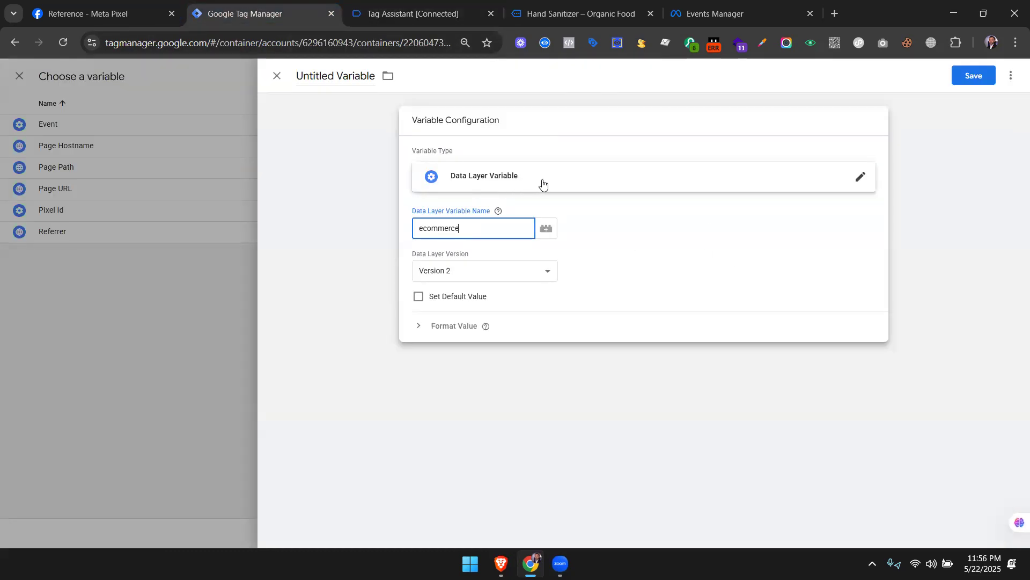
{"action": "left_click", "coordinate": [413, 14]}
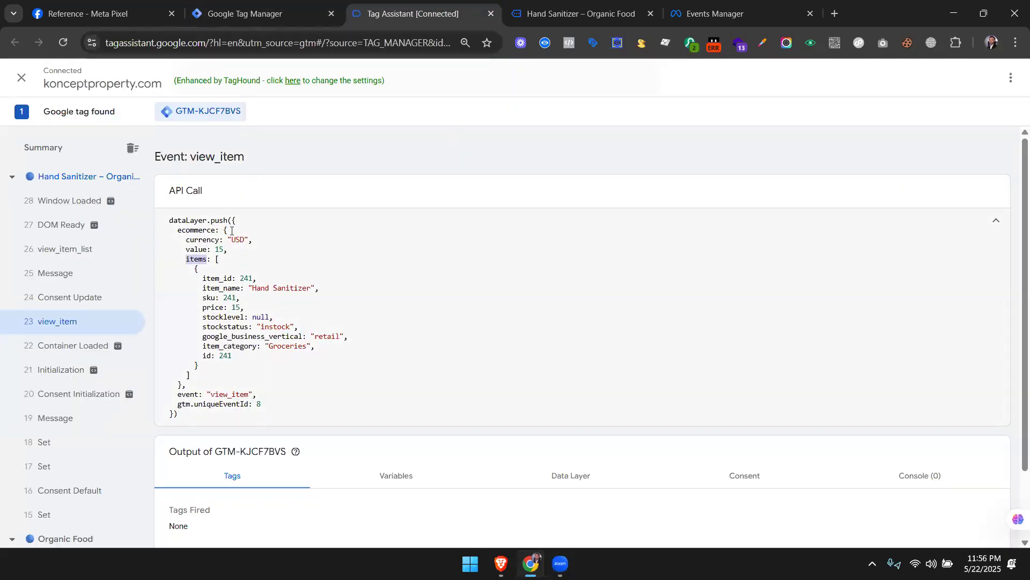
{"action": "left_click", "coordinate": [273, 5]}
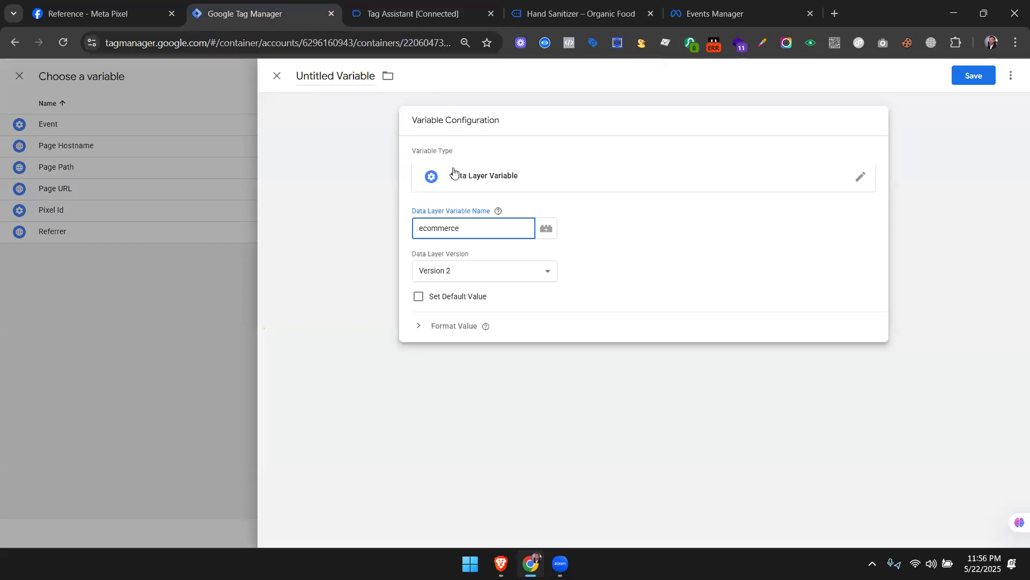
{"action": "left_click", "coordinate": [413, 13]}
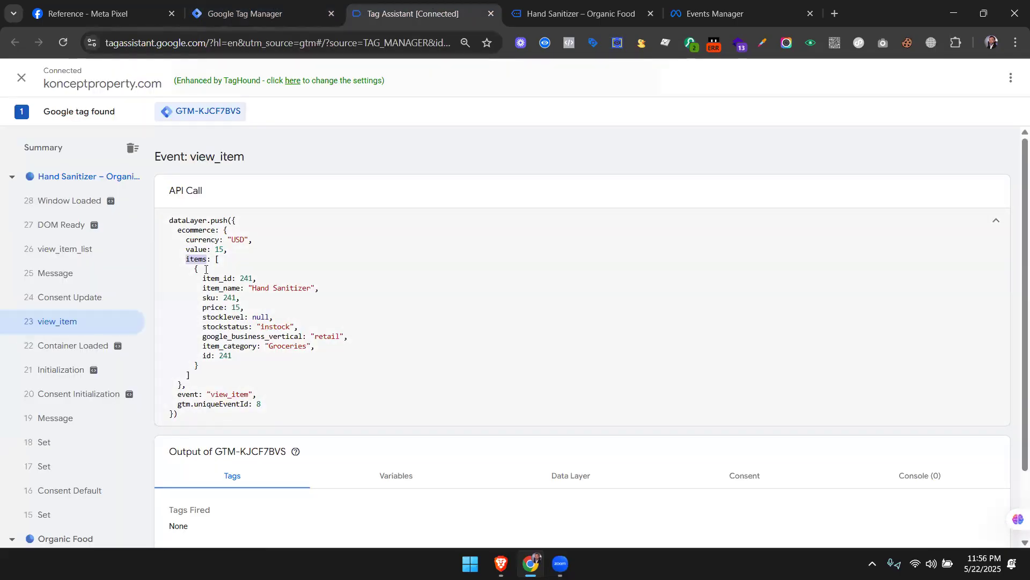
{"action": "left_click", "coordinate": [198, 260]}
{"action": "left_click", "coordinate": [264, 14]}
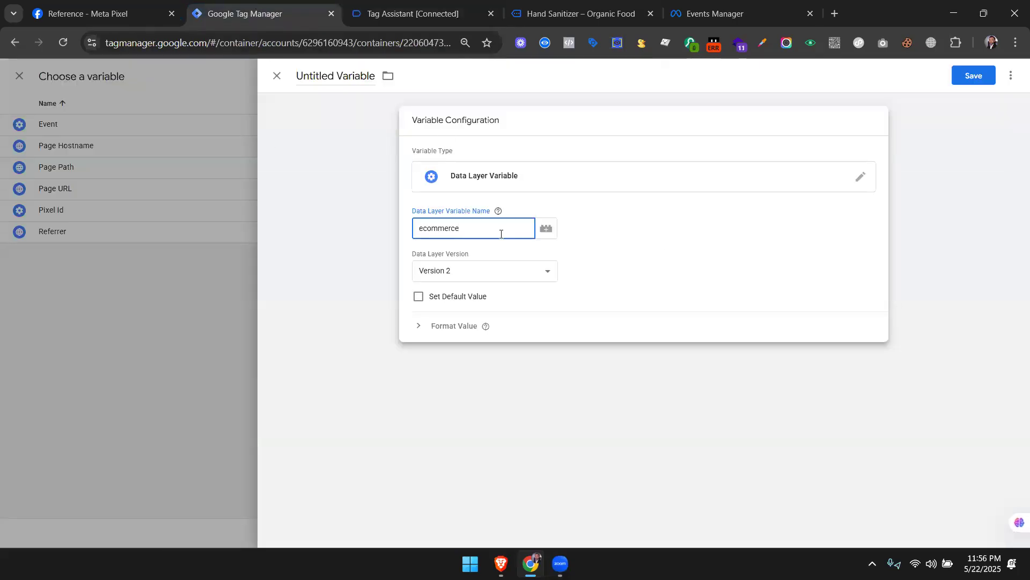
Append .items, copied from the event data, so the path reads ecommerce.items.
{"action": "type", "text": "."}
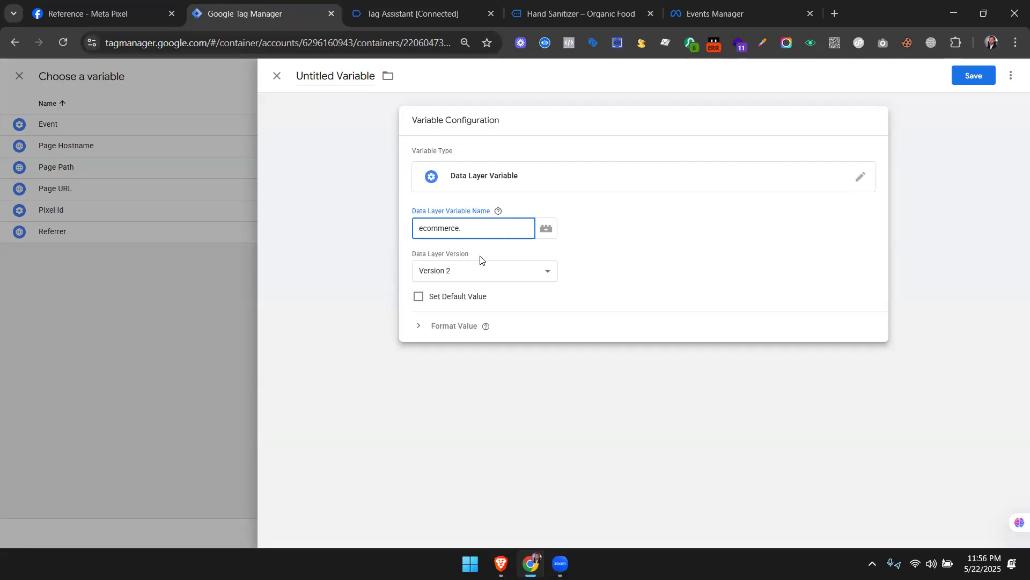
{"action": "left_click", "coordinate": [408, 14]}
{"action": "double_click", "coordinate": [197, 258]}
{"action": "key", "text": "ctrl+c"}
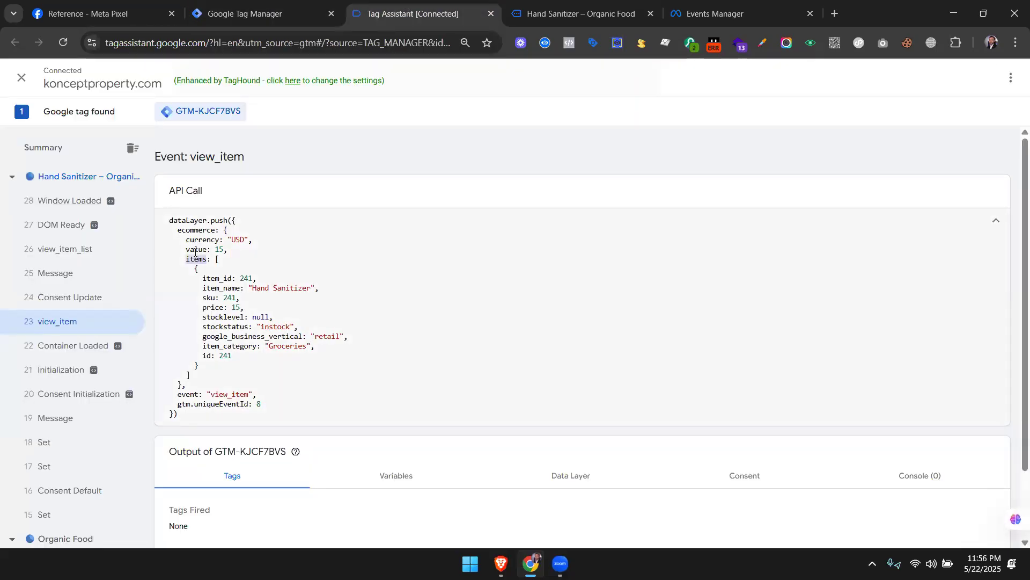
{"action": "left_click", "coordinate": [257, 8]}
{"action": "key", "text": "ctrl+v"}
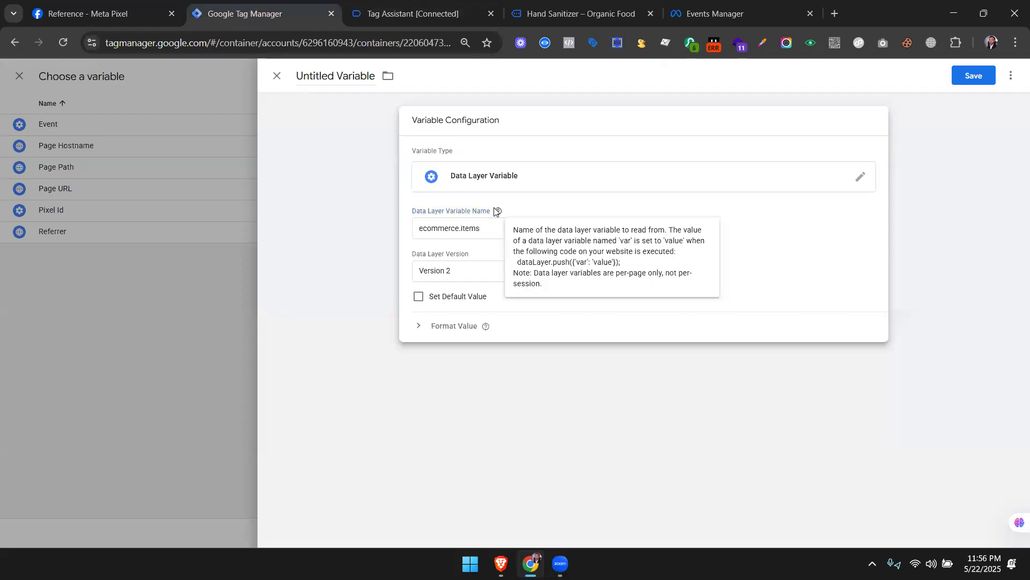
Title the variable 'dlv - Items' and save it.
{"action": "left_click", "coordinate": [344, 75]}
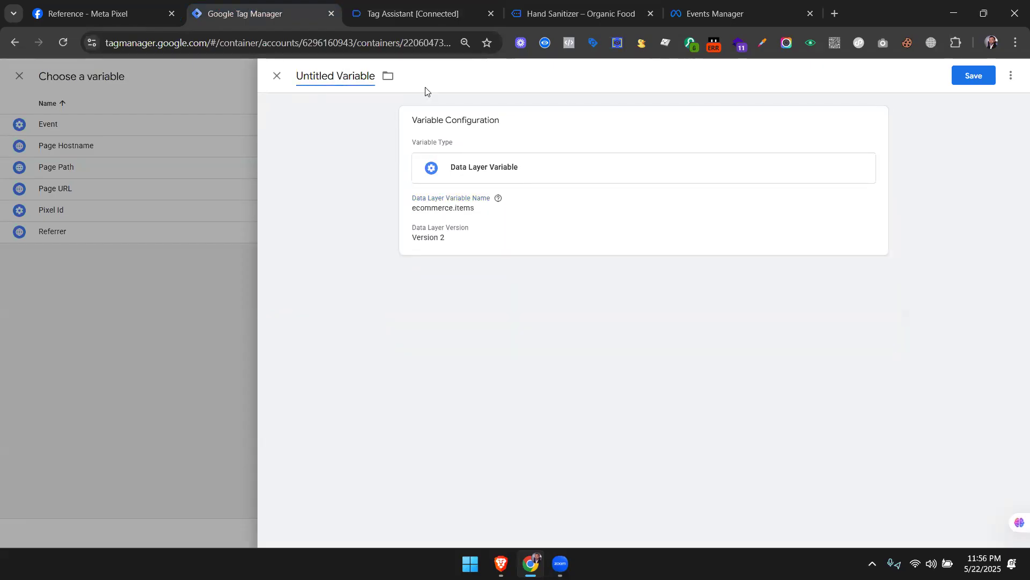
{"action": "key", "text": "ctrl+a"}
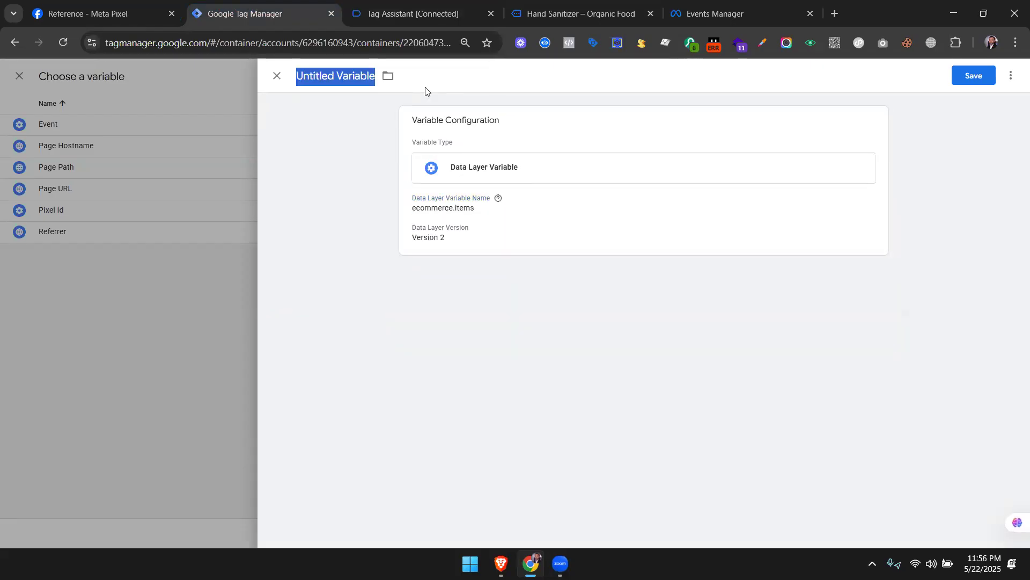
{"action": "type", "text": "dlv"}
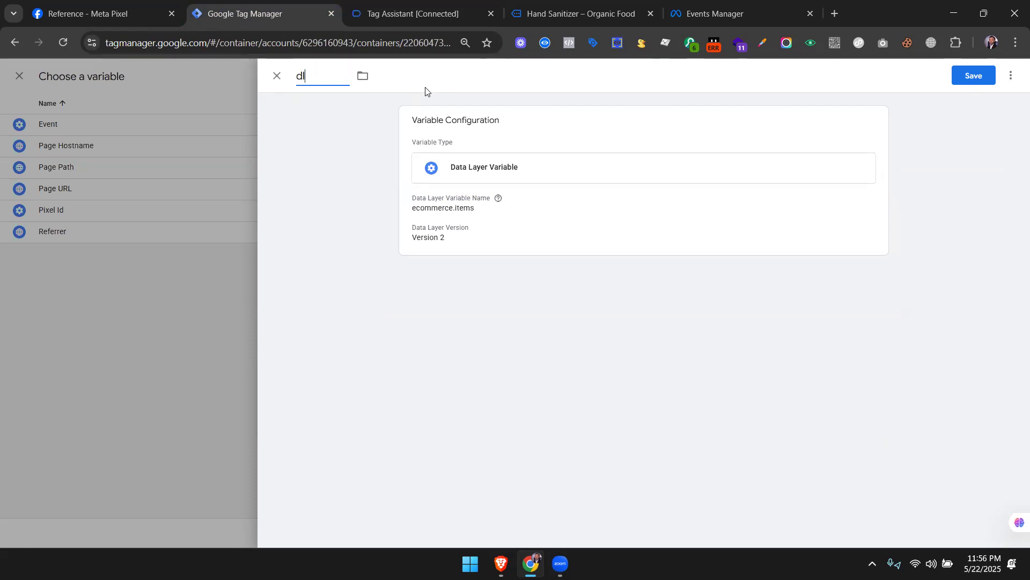
{"action": "type", "text": " -"}
{"action": "type", "text": "Items"}
{"action": "left_click", "coordinate": [974, 76]}
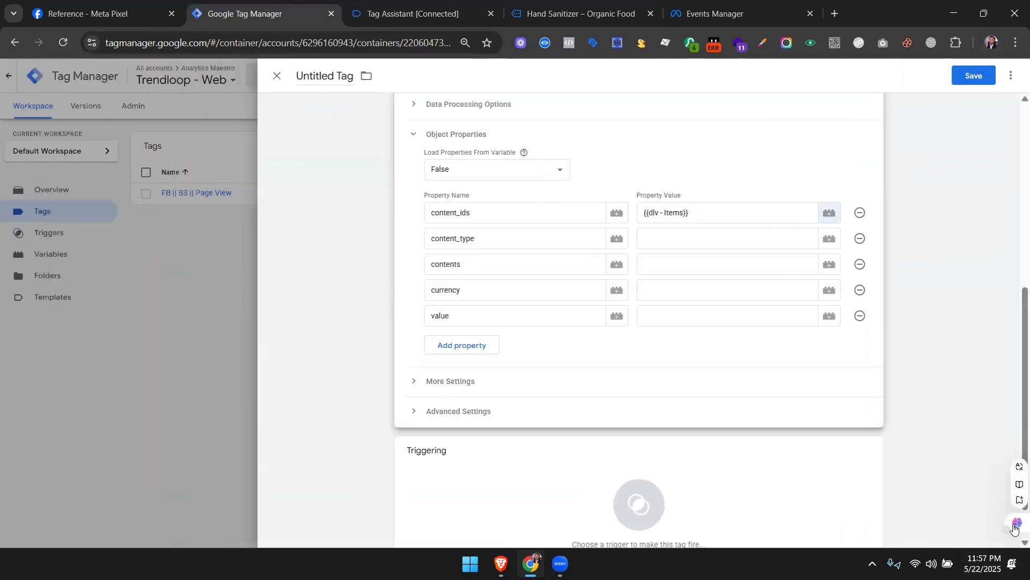
Delete {{dlv - Items}} from the content_ids property value and open its variable list.
{"action": "left_click", "coordinate": [485, 214]}
{"action": "left_click_drag", "start_coordinate": [472, 208], "coordinate": [430, 211]}
{"action": "left_click", "coordinate": [695, 210]}
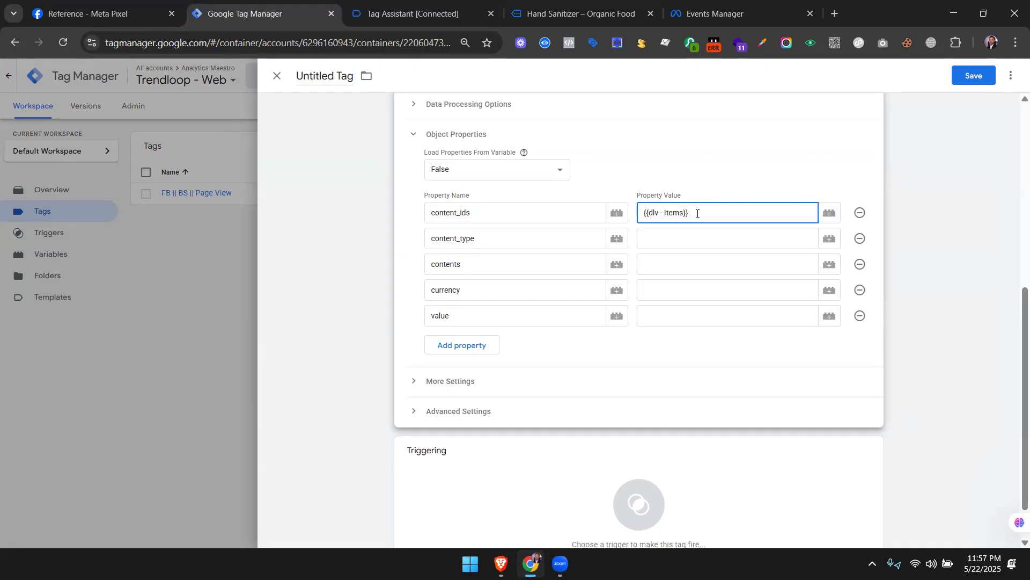
{"action": "left_click_drag", "start_coordinate": [694, 211], "coordinate": [640, 208]}
{"action": "key", "text": "BackSpace"}
{"action": "left_click", "coordinate": [825, 213]}
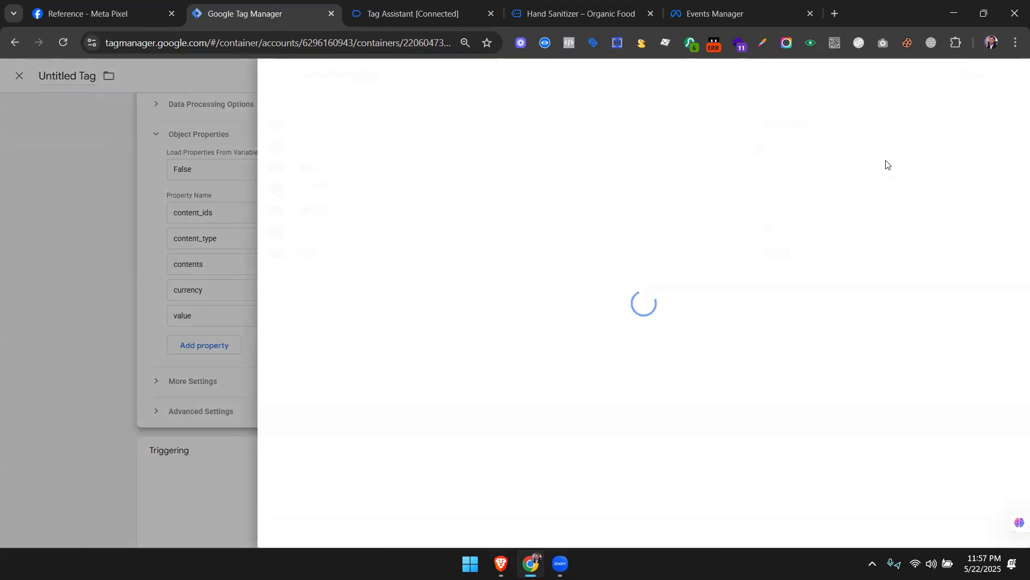
Create a Custom JavaScript variable and type function() { with var items= {{ in the body.
{"action": "left_click", "coordinate": [1010, 75]}
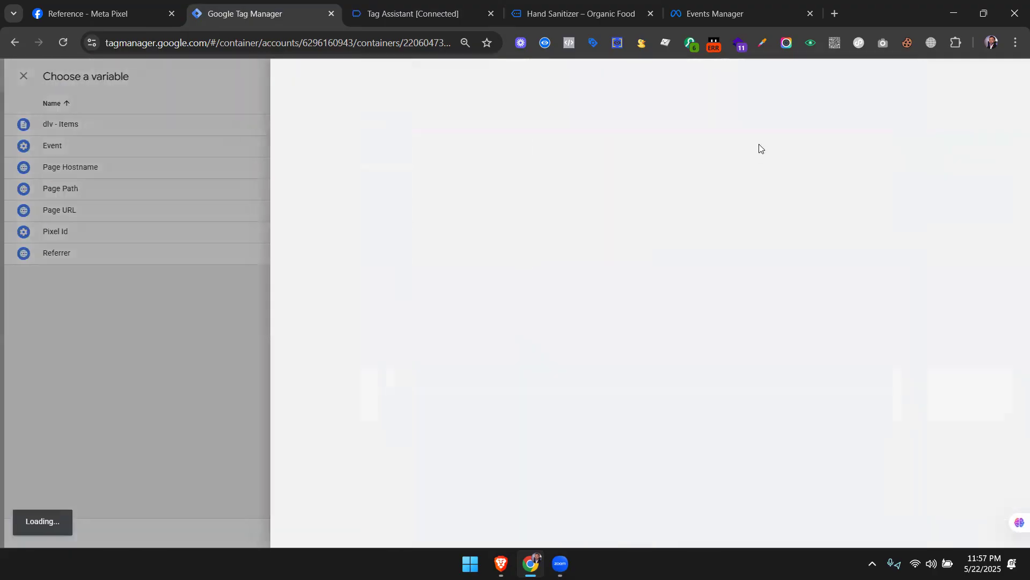
{"action": "left_click", "coordinate": [671, 185]}
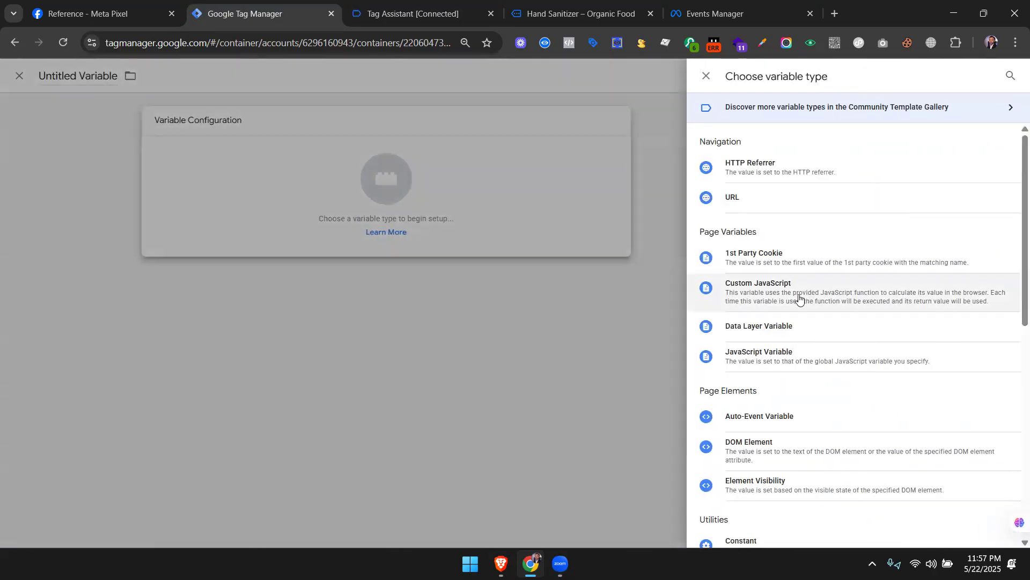
{"action": "left_click", "coordinate": [799, 298]}
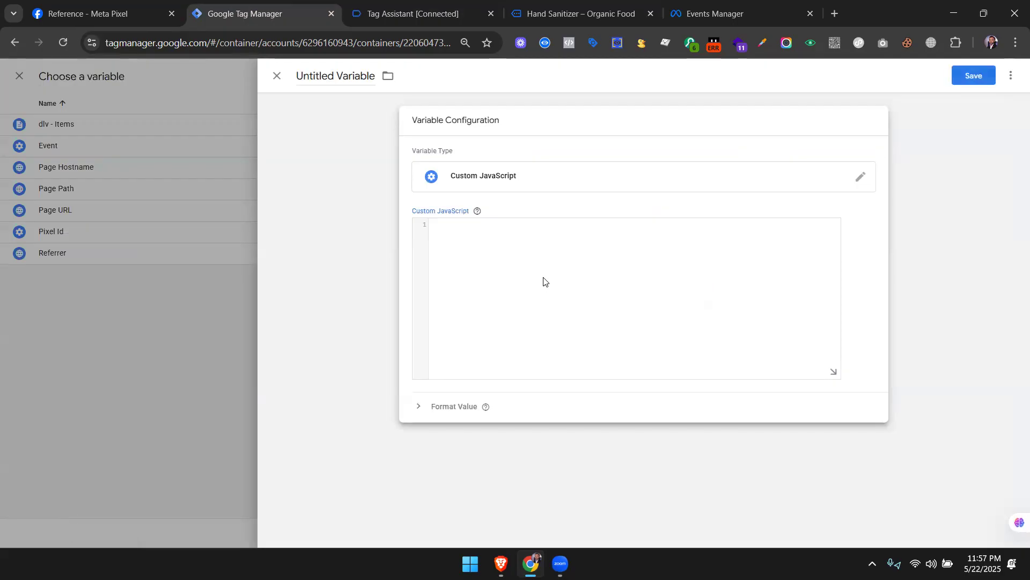
{"action": "type", "text": "function() {"}
{"action": "key", "text": "Return"}
{"action": "key", "text": "Return"}
{"action": "key", "text": "Return"}
{"action": "key", "text": "Return"}
{"action": "left_click", "coordinate": [469, 236]}
{"action": "key", "text": "Return"}
{"action": "type", "text": "var items"}
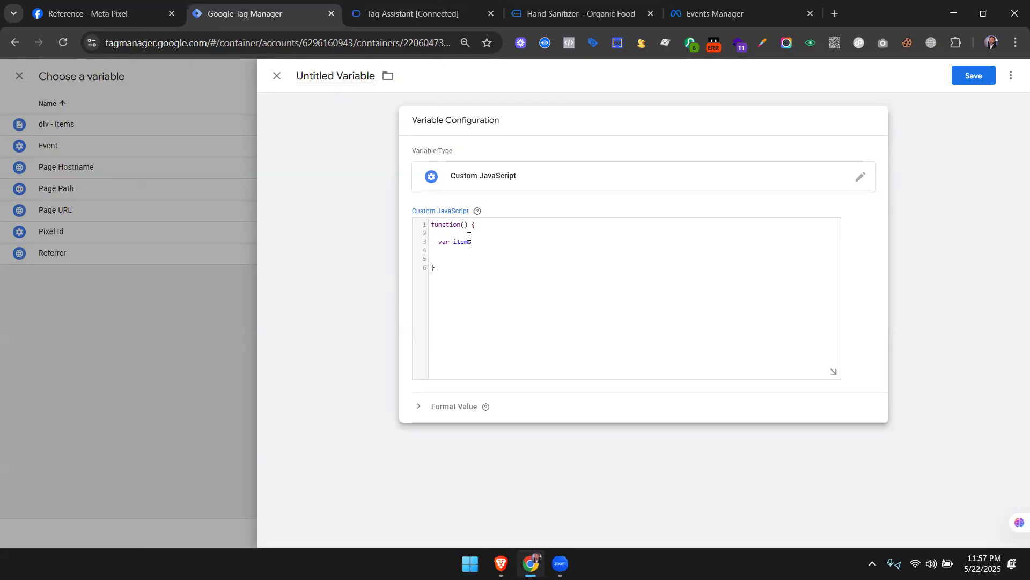
{"action": "type", "text": "= {{"}
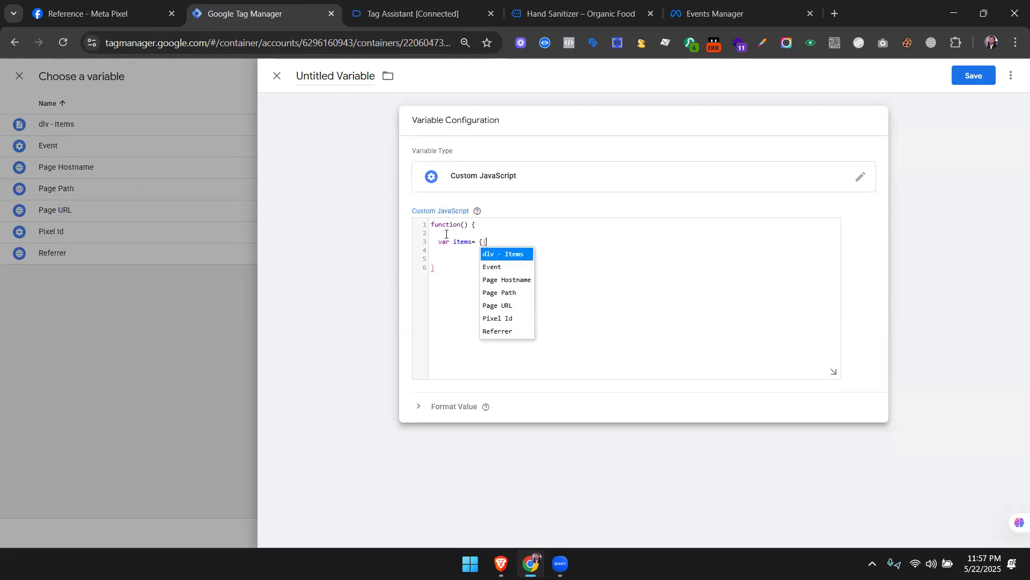
{"action": "key", "text": "Escape"}
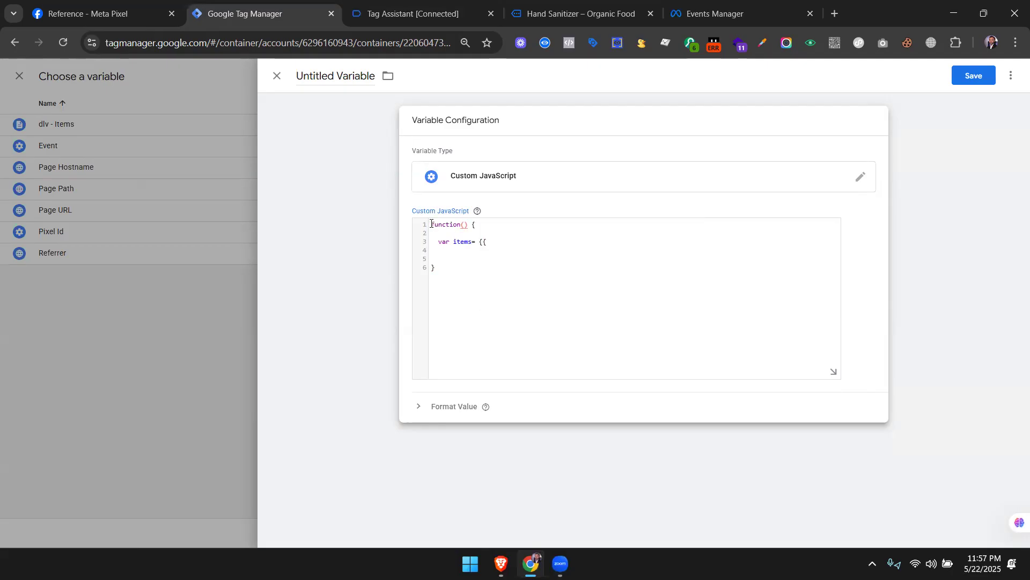
Retype the {{ after var items= to bring back the variable suggestions.
{"action": "left_click_drag", "start_coordinate": [431, 223], "coordinate": [442, 287]}
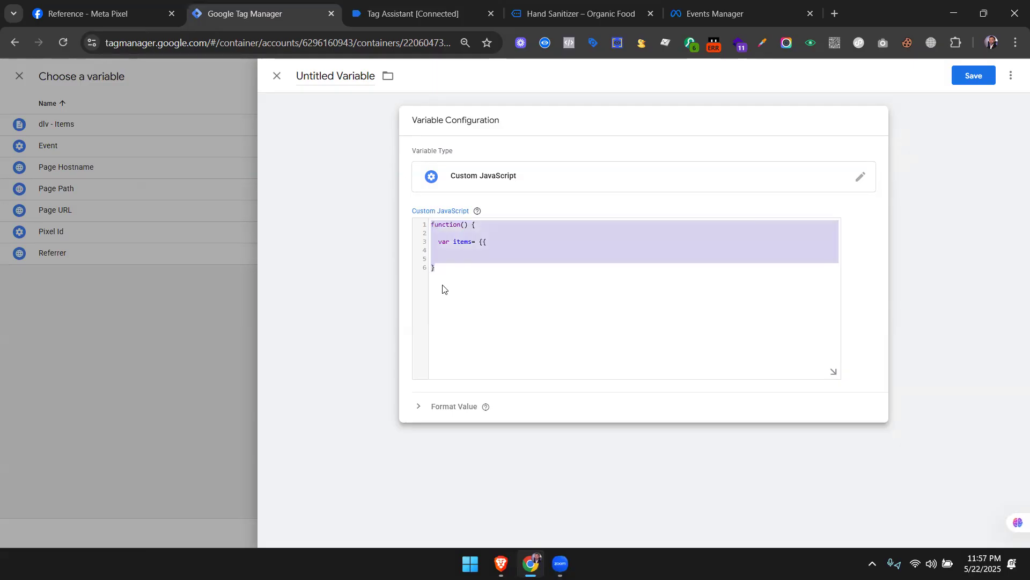
{"action": "left_click", "coordinate": [476, 263]}
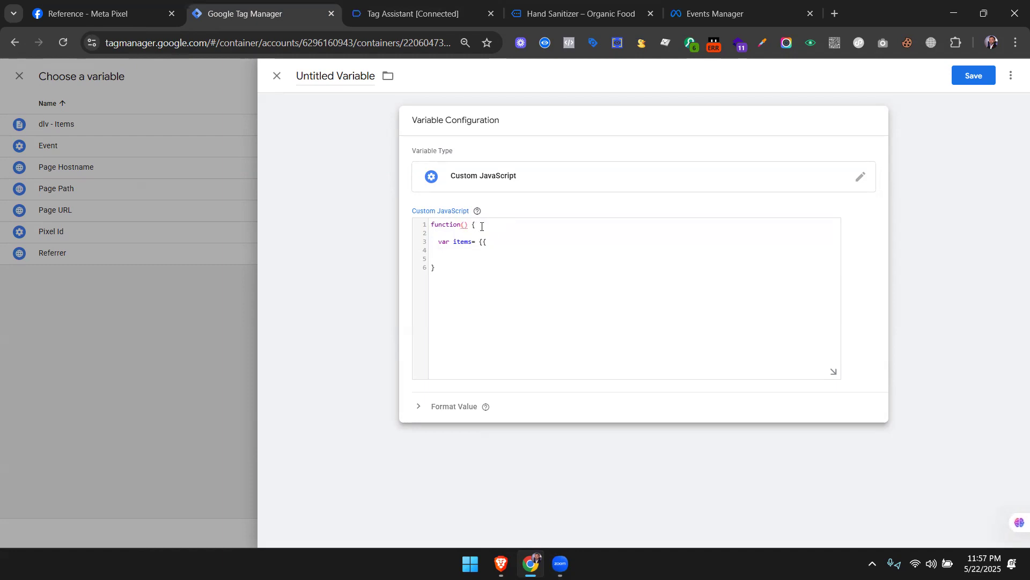
{"action": "left_click_drag", "start_coordinate": [439, 242], "coordinate": [472, 243]}
{"action": "left_click", "coordinate": [472, 249]}
{"action": "double_click", "coordinate": [461, 244]}
{"action": "left_click", "coordinate": [487, 242]}
{"action": "left_click_drag", "start_coordinate": [489, 241], "coordinate": [481, 241]}
{"action": "key", "text": "BackSpace"}
{"action": "type", "text": "{{"}
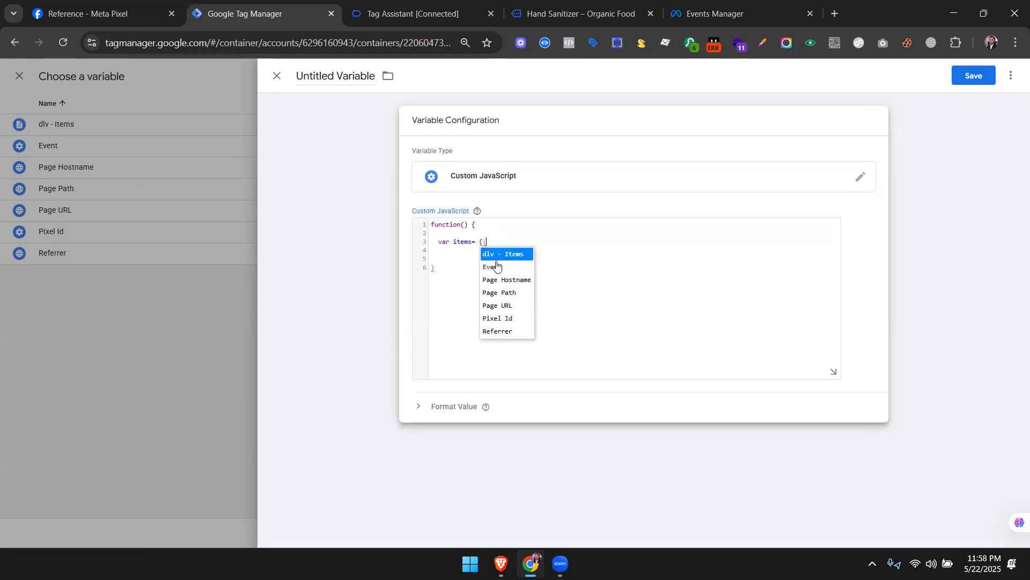
Set items to {{dlv - Items}} and end the line with a semicolon.
{"action": "left_click", "coordinate": [524, 255]}
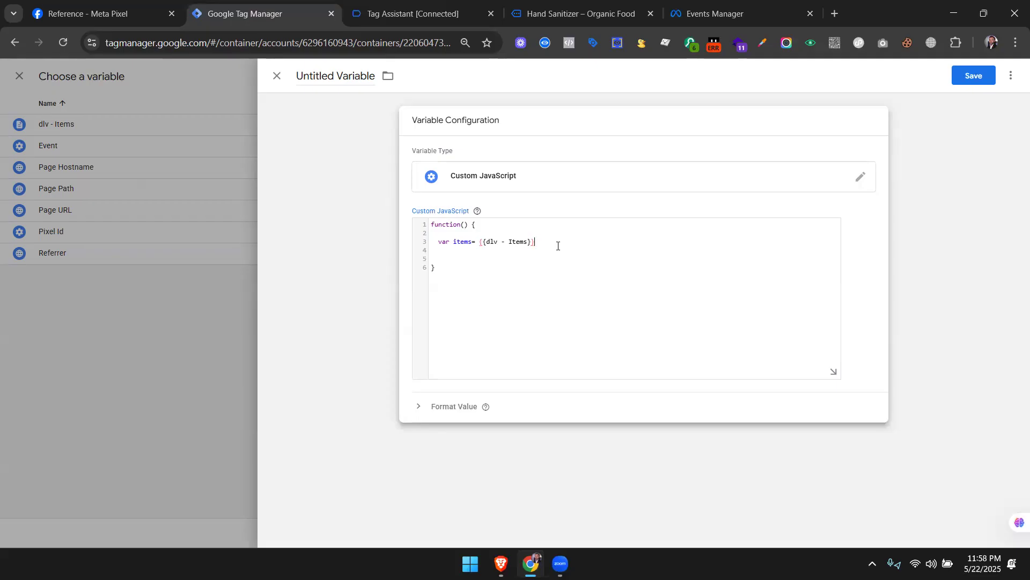
{"action": "type", "text": ";"}
{"action": "key", "text": "Return"}
Add return items.map(function(){ with an inner 'return item' line.
{"action": "type", "text": "return"}
{"action": "double_click", "coordinate": [462, 243]}
{"action": "left_click", "coordinate": [468, 256]}
{"action": "type", "text": "items"}
{"action": "type", "text": ".map"}
{"action": "type", "text": "()"}
{"action": "type", "text": "function()"}
{"action": "type", "text": "{"}
{"action": "key", "text": "Return"}
{"action": "key", "text": "Return"}
{"action": "key", "text": "Return"}
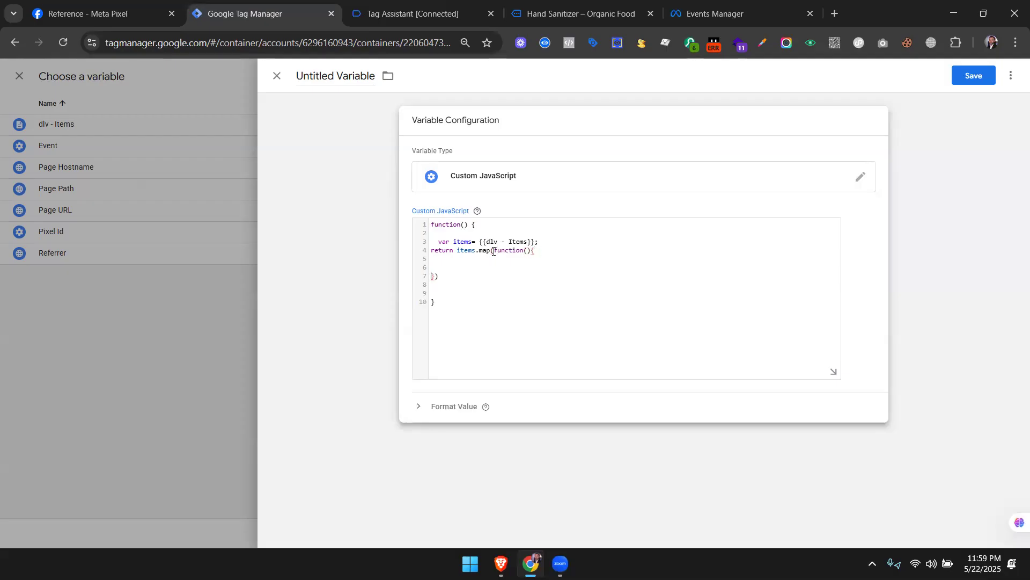
{"action": "key", "text": "Return"}
{"action": "type", "text": "return item"}
Make the inner return line return item.id.
{"action": "left_click", "coordinate": [485, 268]}
{"action": "double_click", "coordinate": [535, 249]}
{"action": "key", "text": "ctrl+c"}
{"action": "left_click", "coordinate": [499, 268]}
{"action": "key", "text": "ctrl+v"}
{"action": "type", "text": "id"}
Rename the variable to 'cJS- Item IDs'.
{"action": "left_click", "coordinate": [369, 75]}
{"action": "key", "text": "ctrl+a"}
{"action": "type", "text": "cJS"}
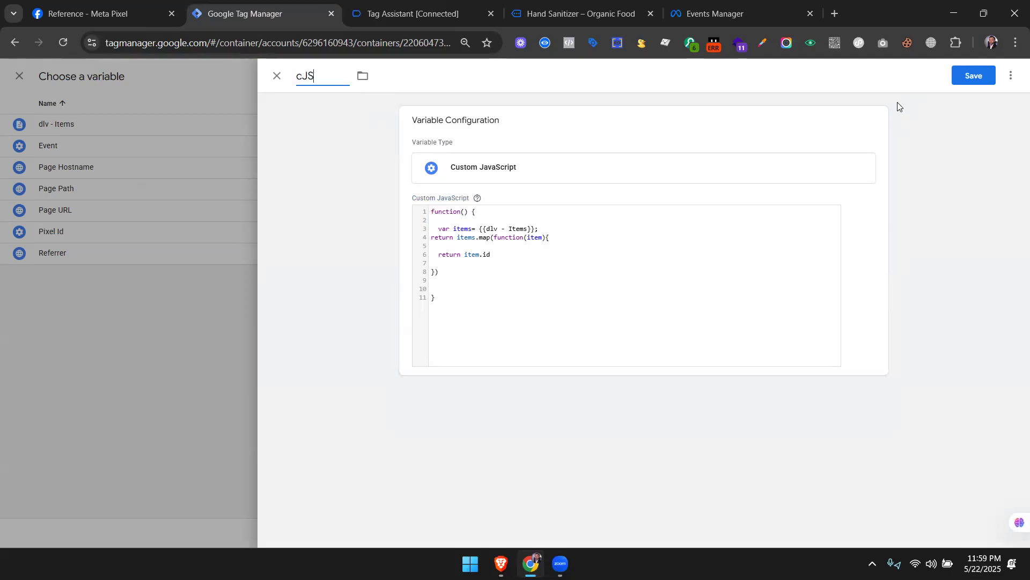
{"action": "type", "text": "- Item IDs"}
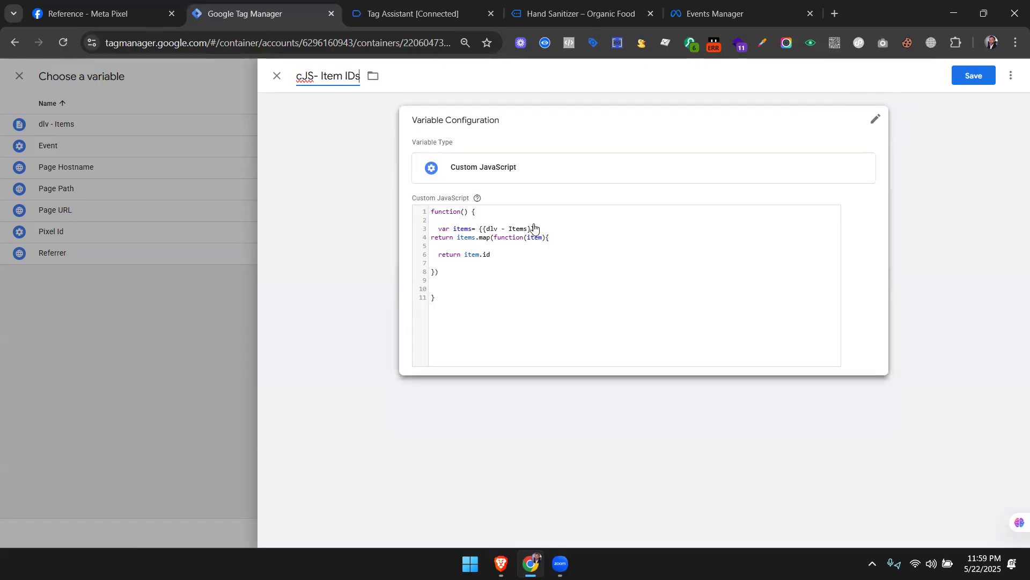
{"action": "left_click", "coordinate": [505, 254]}
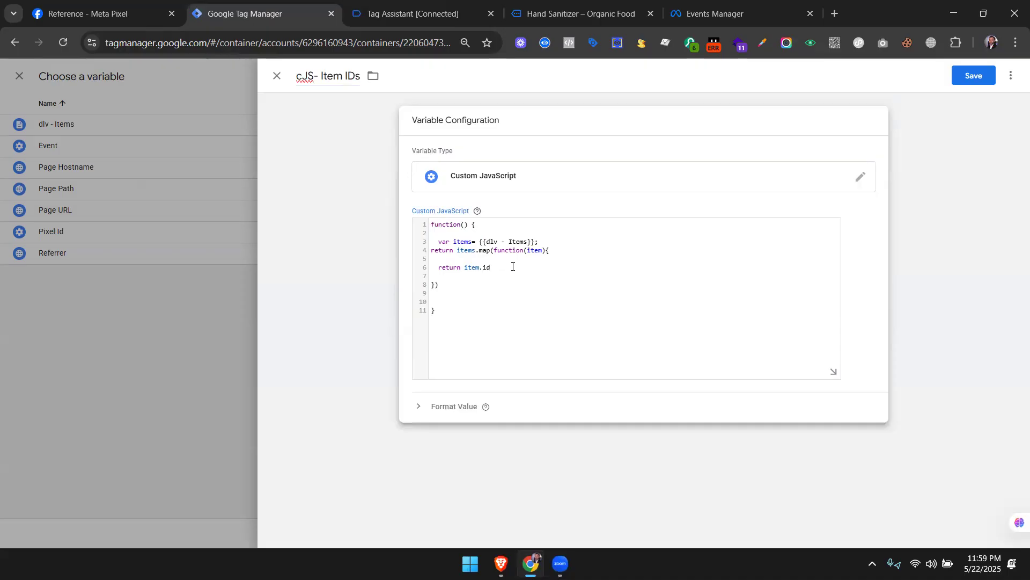
{"action": "left_click", "coordinate": [101, 14]}
{"action": "double_click", "coordinate": [538, 305]}
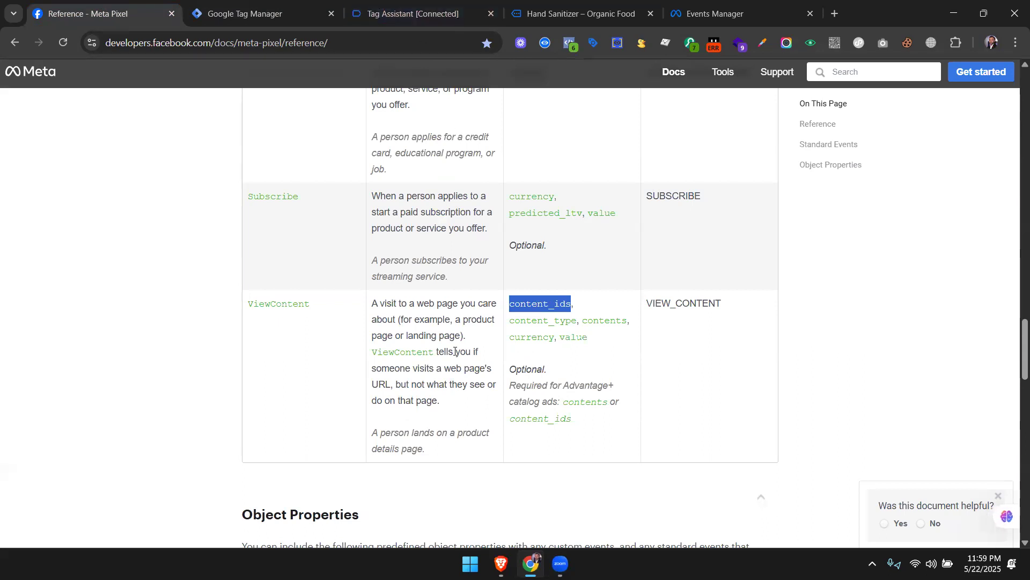
{"action": "scroll", "coordinate": [397, 354], "scroll_direction": "down", "scroll_amount": 3}
{"action": "scroll", "coordinate": [397, 354], "scroll_direction": "up", "scroll_amount": 4}
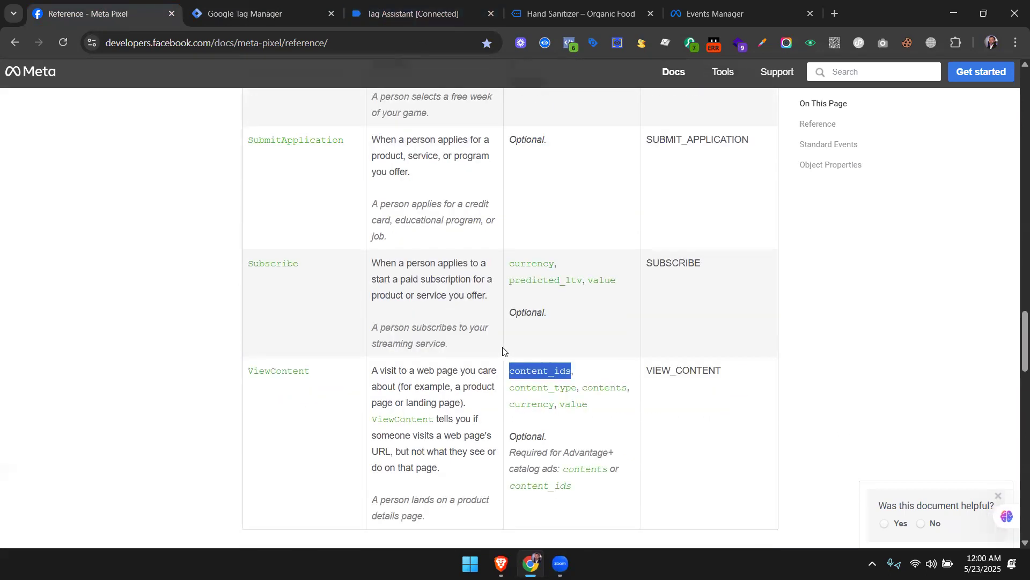
{"action": "triple_click", "coordinate": [546, 372]}
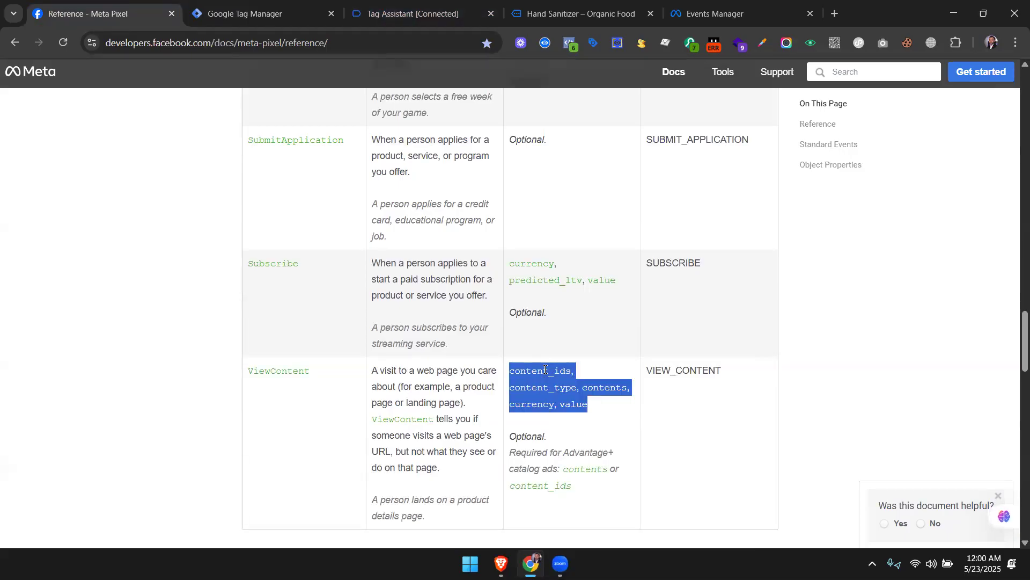
{"action": "double_click", "coordinate": [545, 370]}
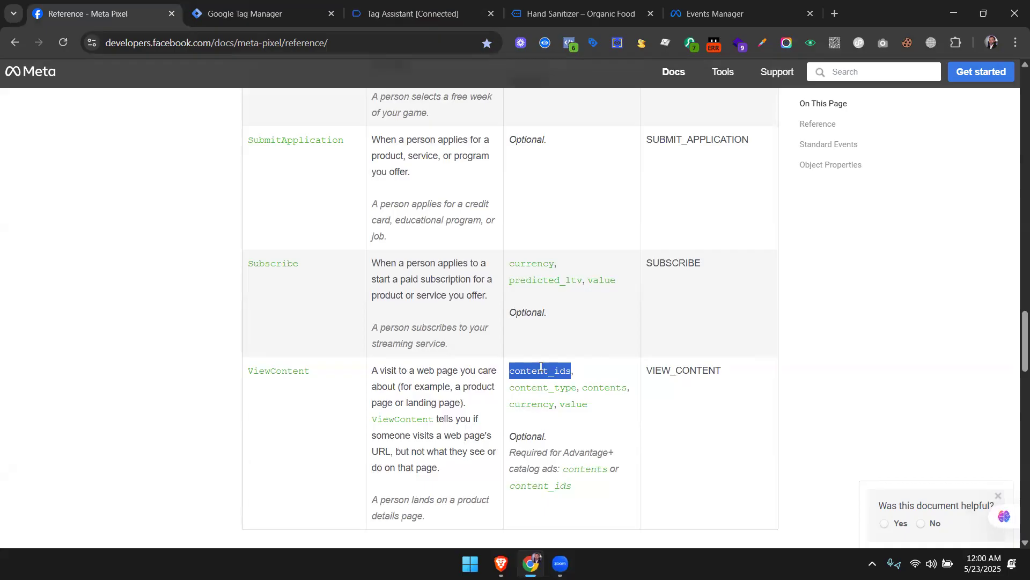
{"action": "key", "text": "ctrl+f"}
{"action": "key", "text": "Return"}
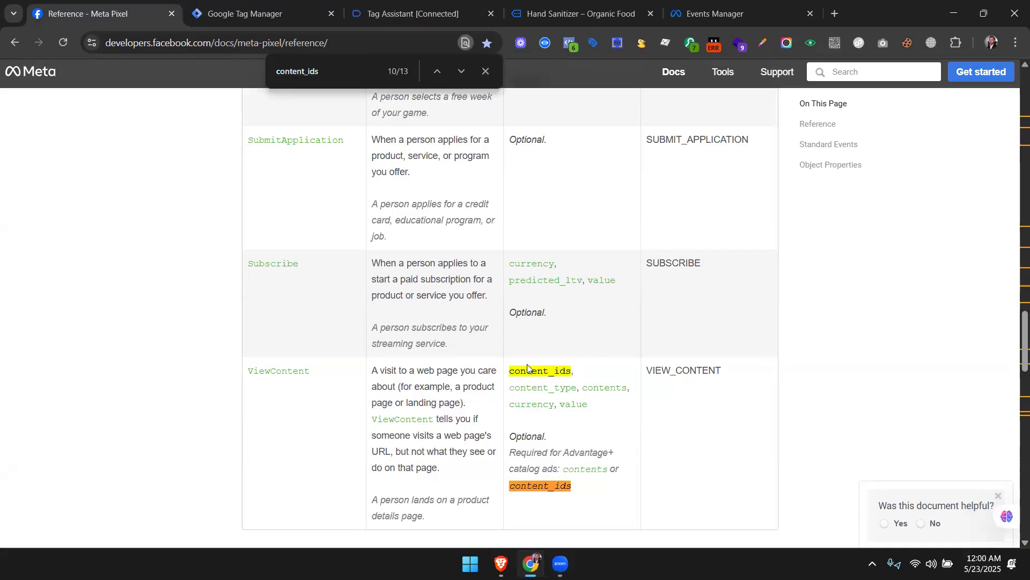
{"action": "key", "text": "Return"}
{"action": "key", "text": "Return"}
{"action": "key", "text": "Return"}
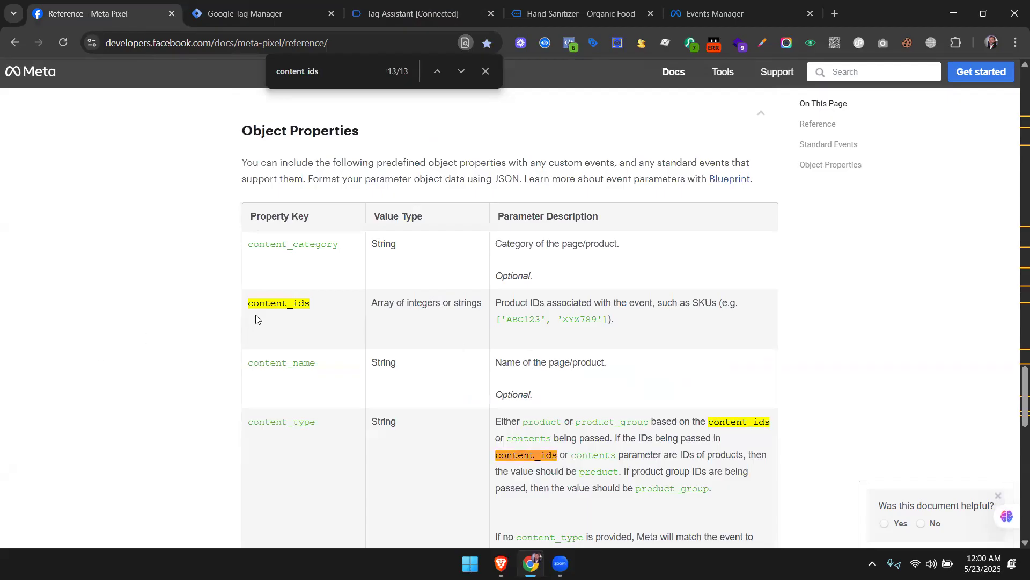
{"action": "double_click", "coordinate": [266, 301]}
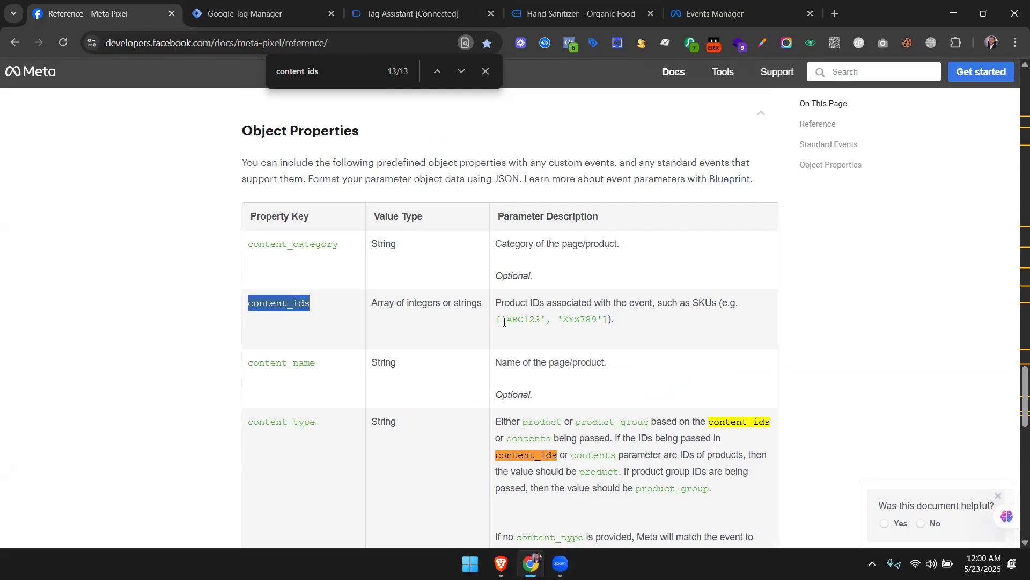
{"action": "left_click_drag", "start_coordinate": [370, 302], "coordinate": [482, 305]}
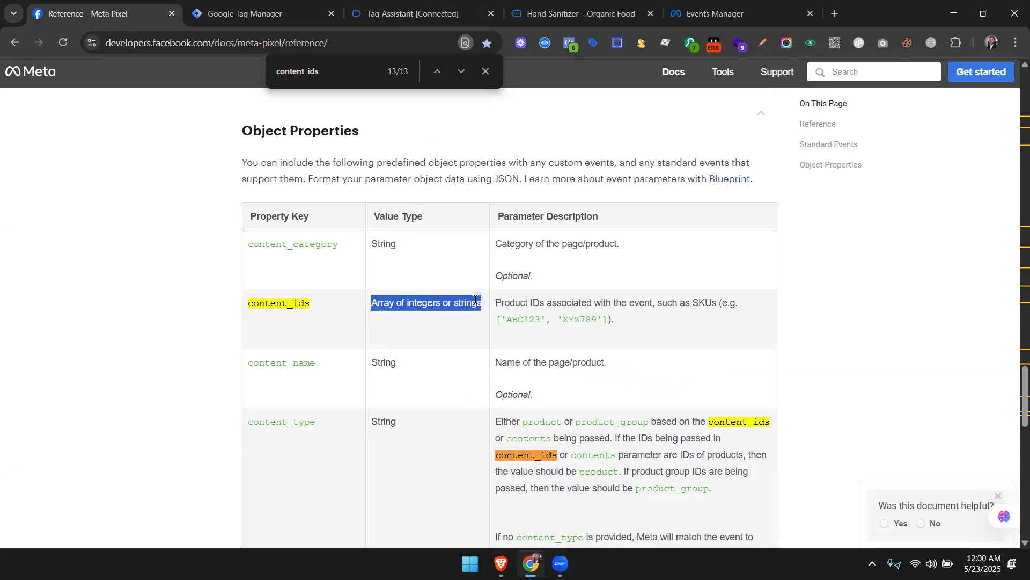
{"action": "left_click", "coordinate": [475, 311]}
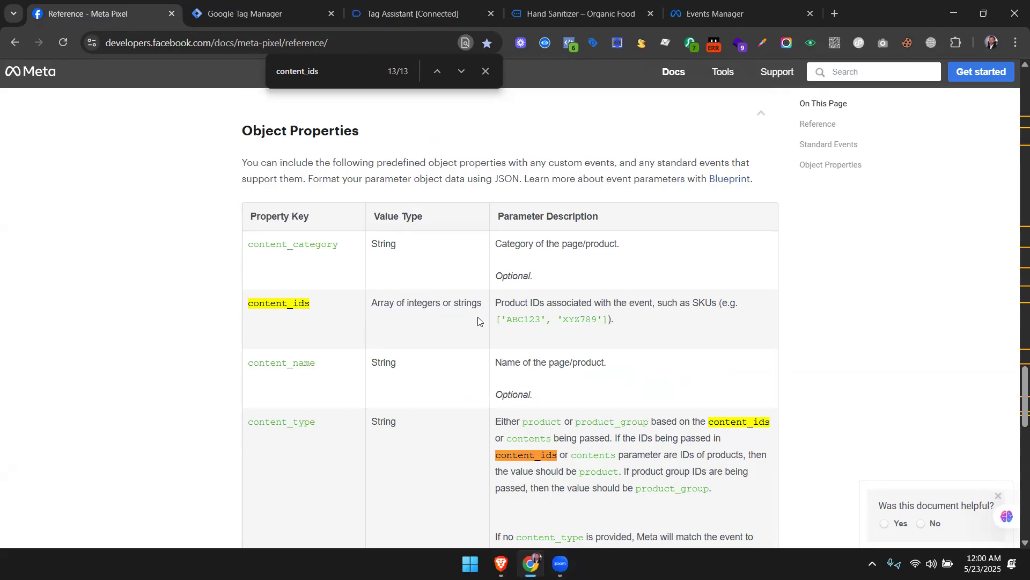
{"action": "double_click", "coordinate": [471, 305]}
{"action": "left_click", "coordinate": [314, 6]}
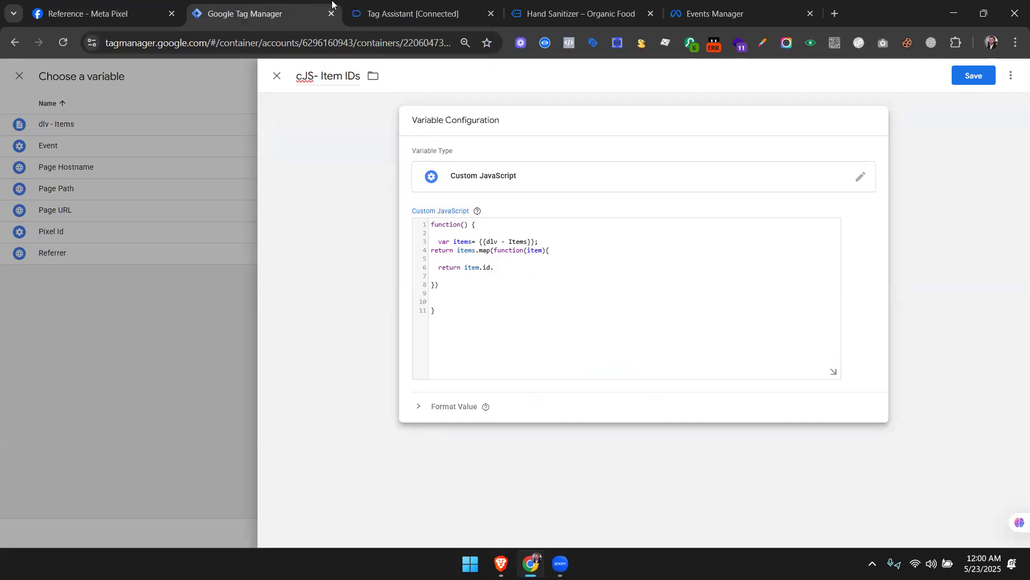
Return item_id, copied from the view_item event, instead of id and save cJS- Item IDs.
{"action": "left_click", "coordinate": [408, 14]}
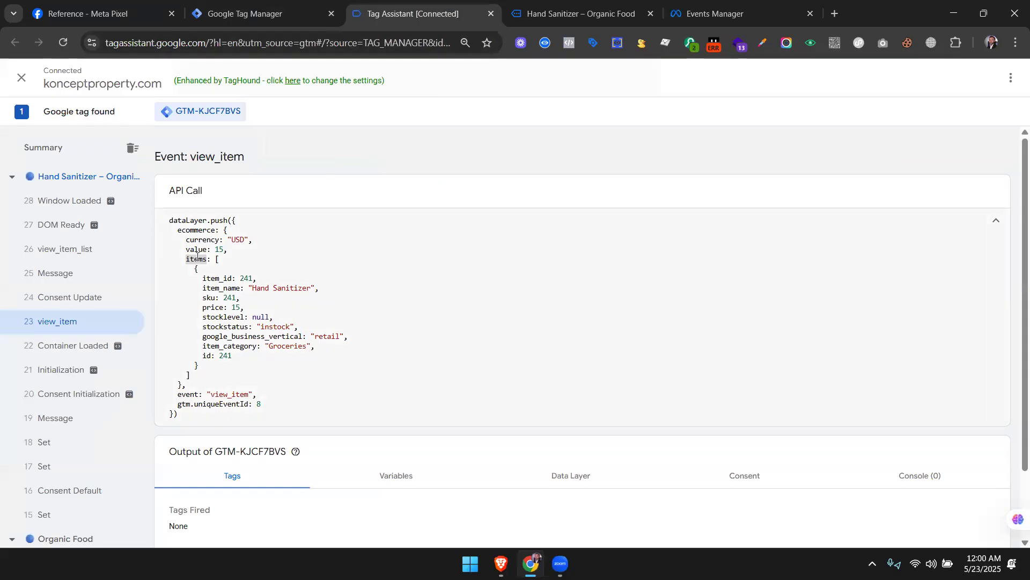
{"action": "double_click", "coordinate": [216, 279]}
{"action": "key", "text": "ctrl+c"}
{"action": "left_click", "coordinate": [258, 13]}
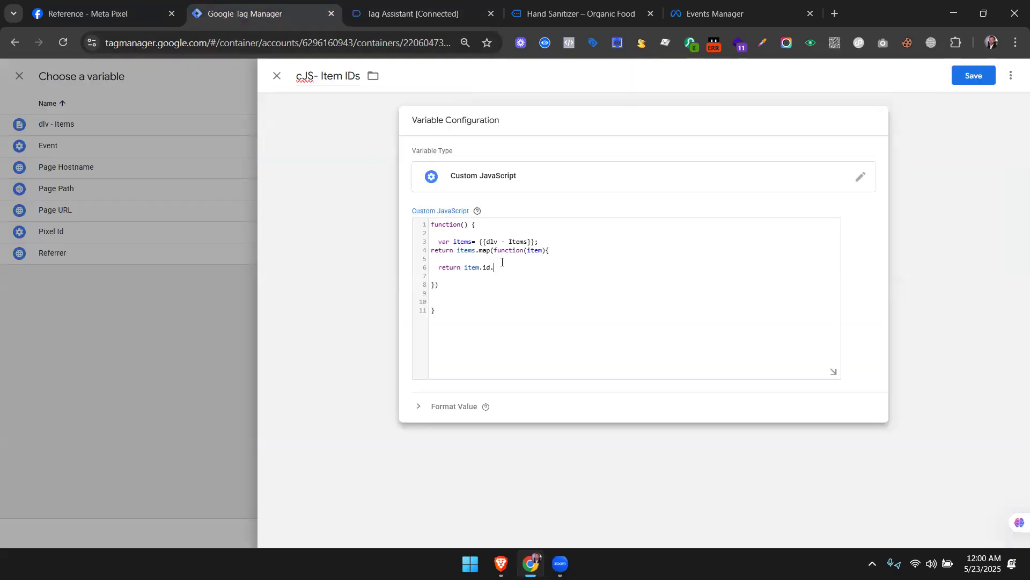
{"action": "key", "text": "ctrl+v"}
{"action": "type", "text": ";"}
{"action": "left_click", "coordinate": [973, 79]}
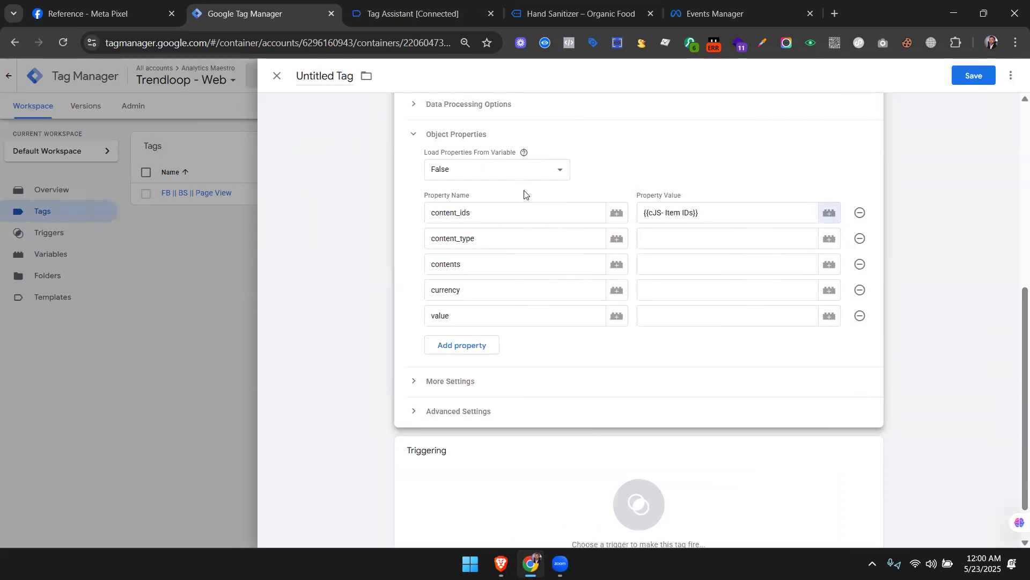
Enter placeholder 1 as the value for content_type, contents, currency and value.
{"action": "left_click", "coordinate": [679, 236]}
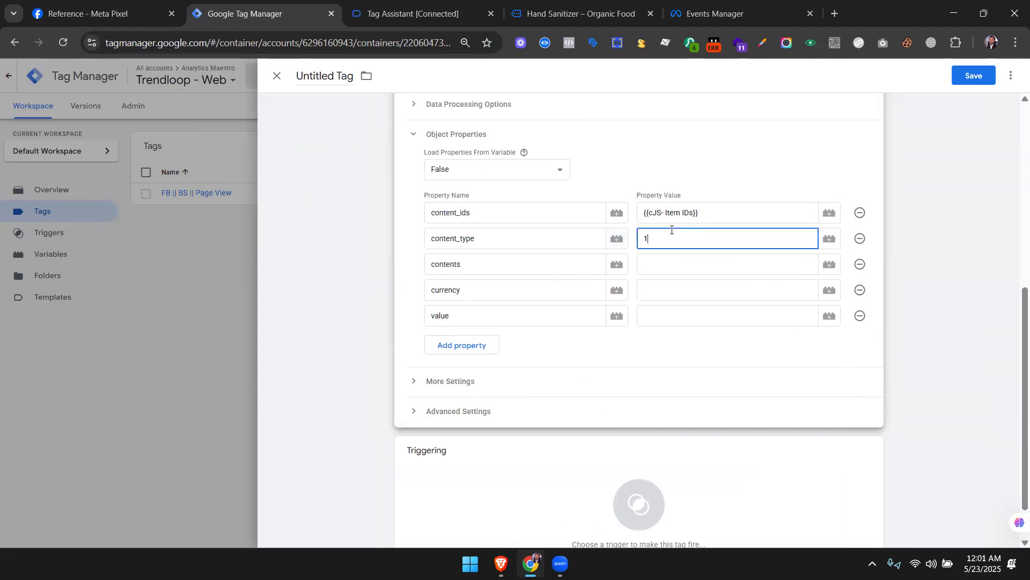
{"action": "left_click", "coordinate": [659, 265]}
{"action": "left_click", "coordinate": [679, 289]}
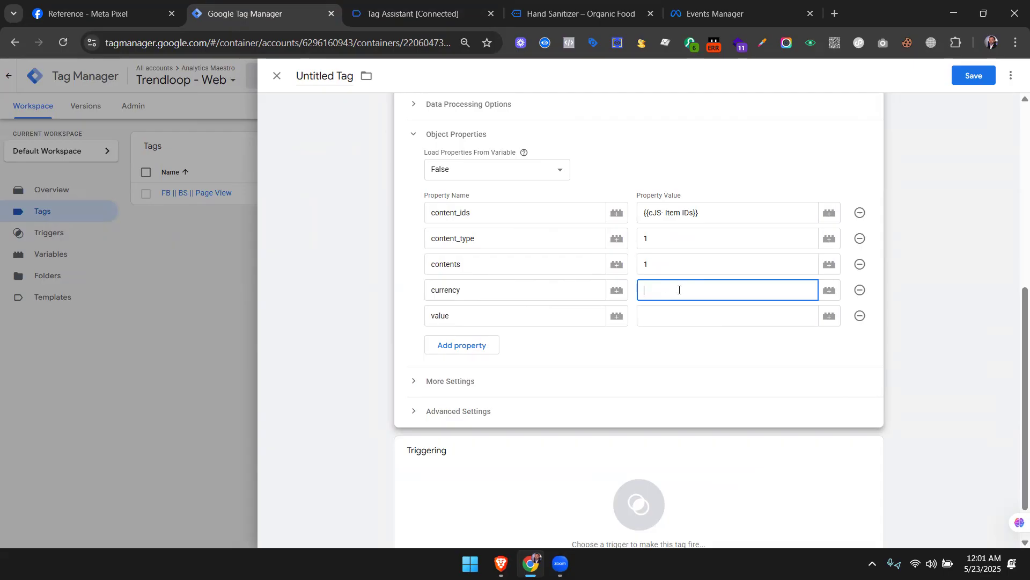
{"action": "left_click", "coordinate": [683, 310]}
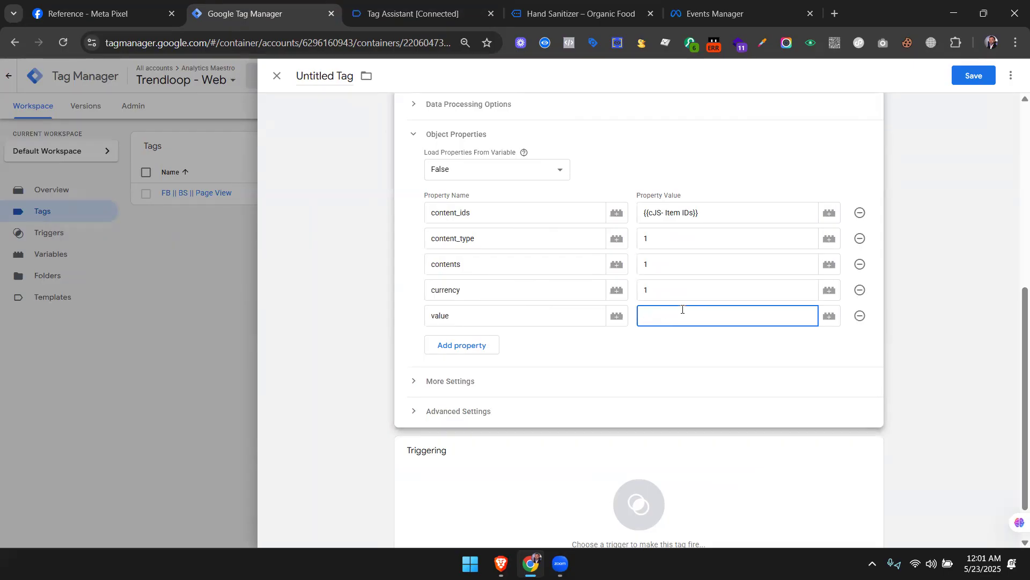
{"action": "left_click", "coordinate": [339, 76]}
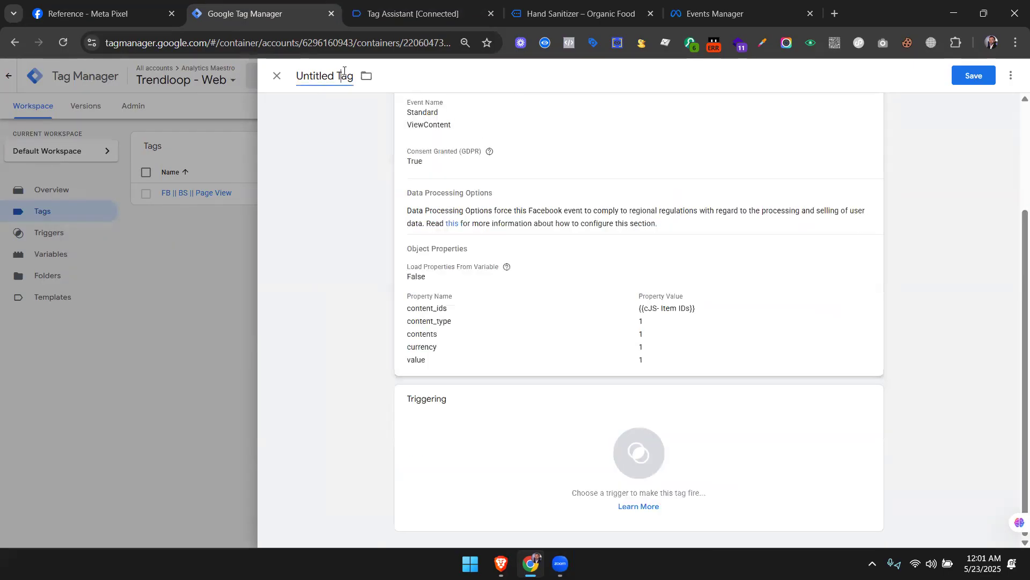
Create a new Custom Event trigger for the tag with event name view_item, copied from Tag Assistant.
{"action": "scroll", "coordinate": [448, 129], "scroll_direction": "up", "scroll_amount": 3}
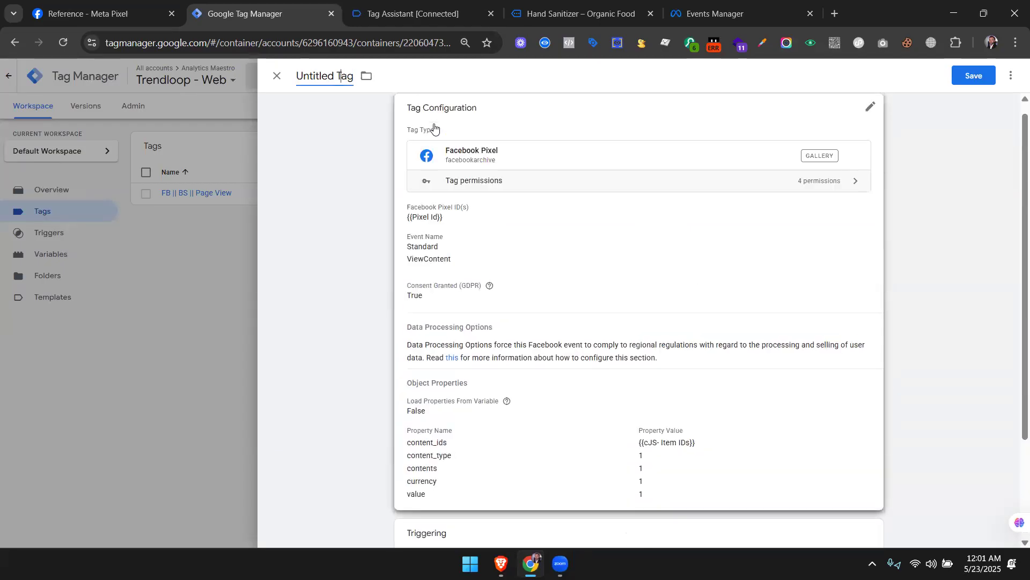
{"action": "scroll", "coordinate": [574, 409], "scroll_direction": "down", "scroll_amount": 3}
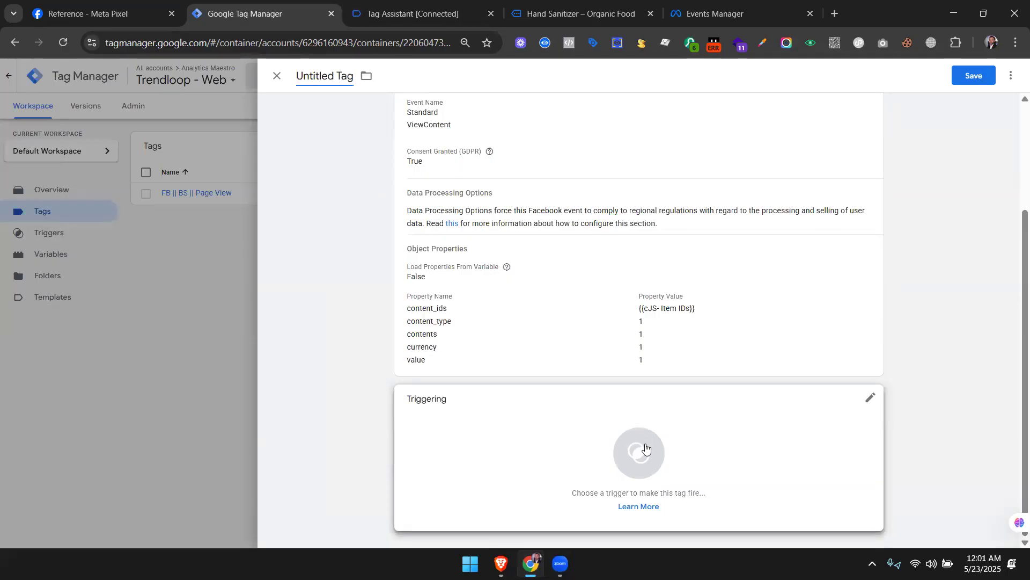
{"action": "left_click", "coordinate": [641, 452]}
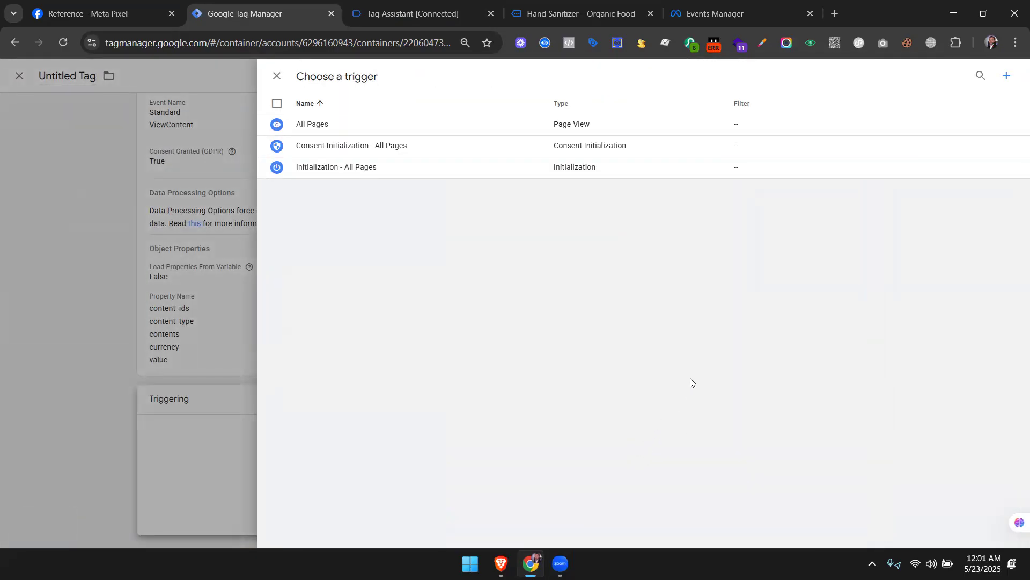
{"action": "left_click", "coordinate": [1004, 77]}
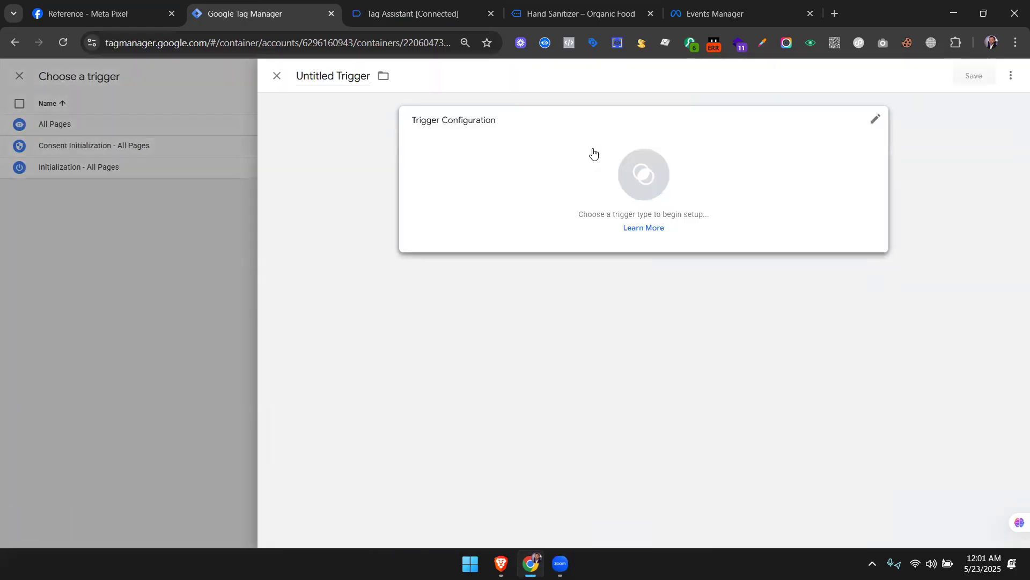
{"action": "left_click", "coordinate": [591, 152]}
{"action": "scroll", "coordinate": [759, 333], "scroll_direction": "down", "scroll_amount": 3}
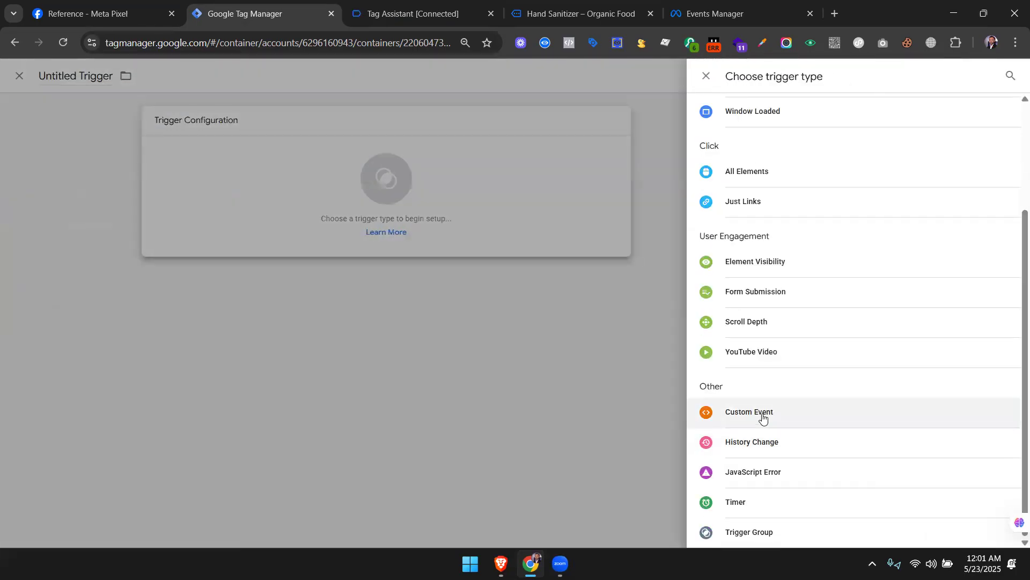
{"action": "left_click", "coordinate": [762, 418]}
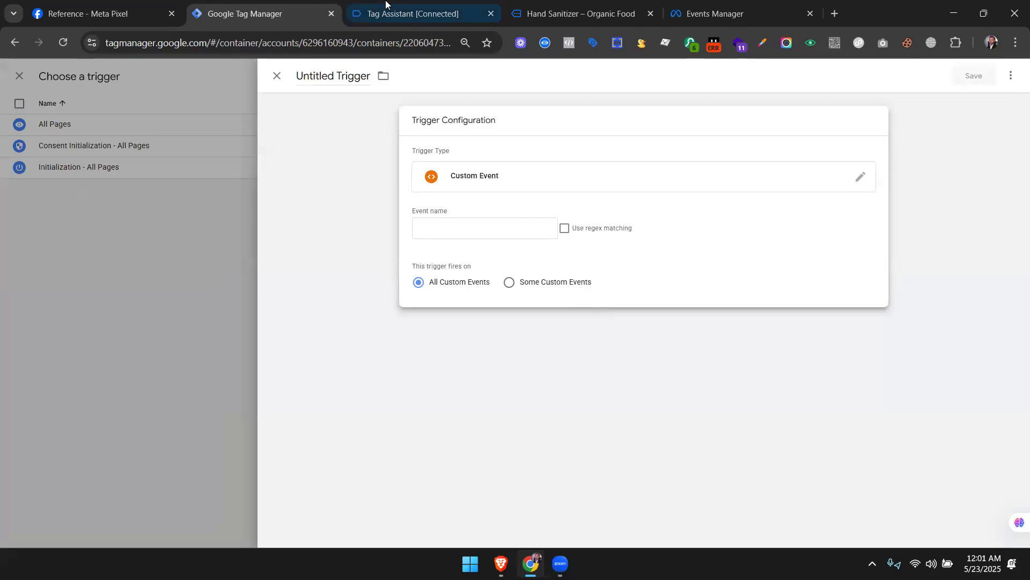
{"action": "left_click", "coordinate": [413, 14]}
{"action": "double_click", "coordinate": [229, 394]}
{"action": "key", "text": "ctrl+c"}
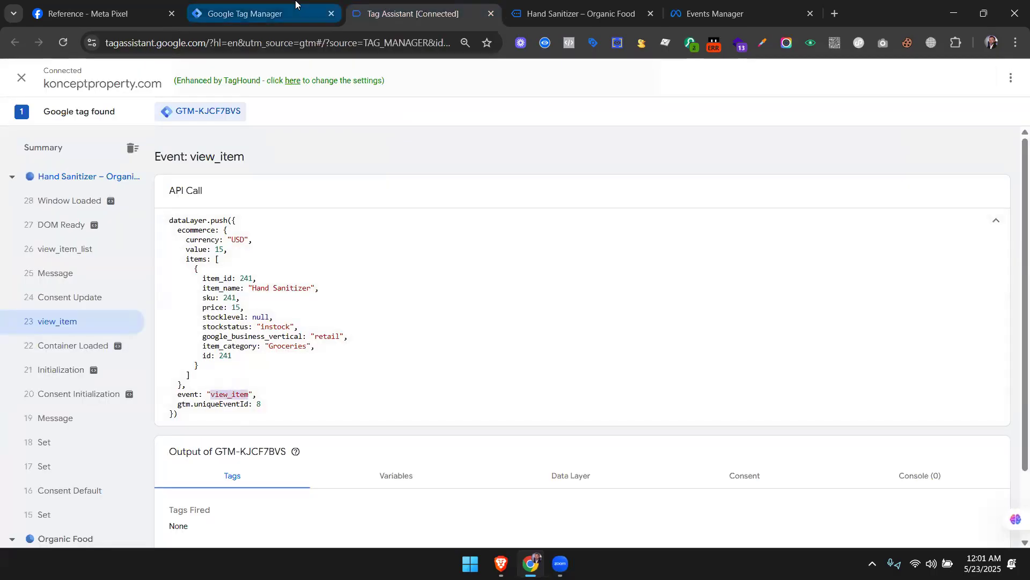
{"action": "left_click", "coordinate": [252, 13]}
{"action": "left_click", "coordinate": [473, 223]}
{"action": "key", "text": "ctrl+v"}
Rename the trigger to 'View Content' and save it.
{"action": "left_click", "coordinate": [355, 75]}
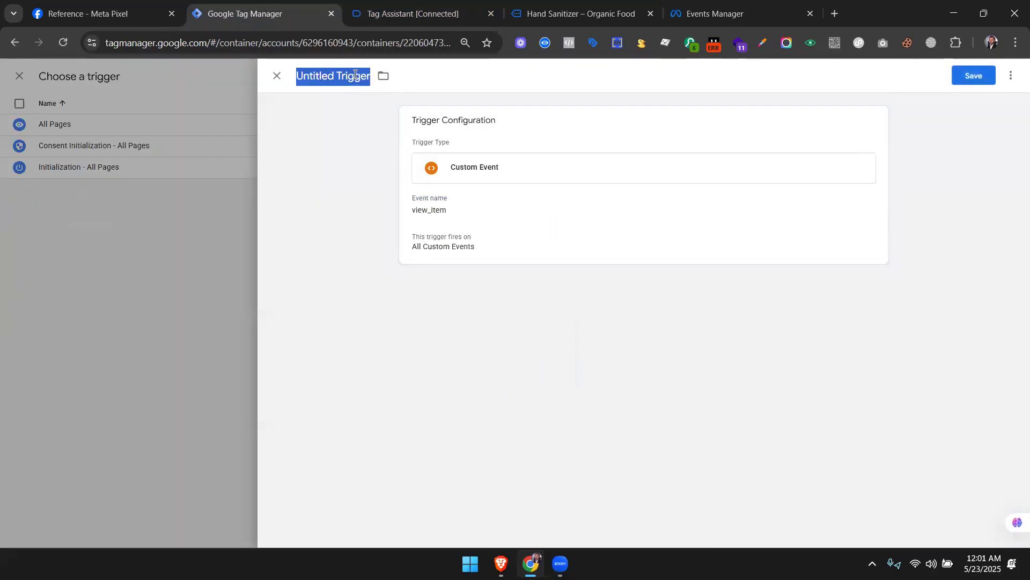
{"action": "type", "text": "View Event"}
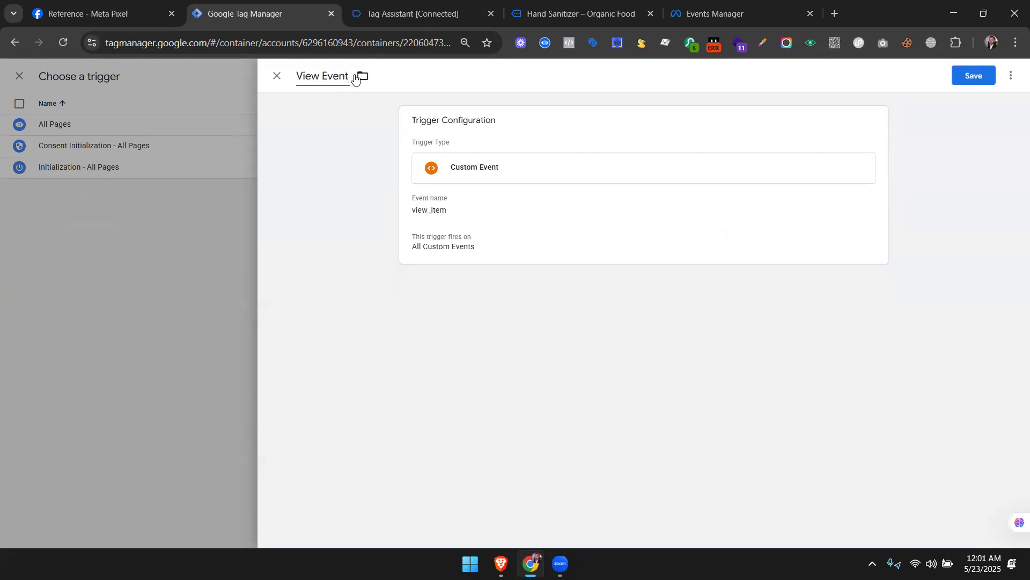
{"action": "key", "text": "BackSpace"}
{"action": "key", "text": "BackSpace"}
{"action": "key", "text": "BackSpace"}
{"action": "key", "text": "BackSpace"}
{"action": "key", "text": "BackSpace"}
{"action": "type", "text": "Content"}
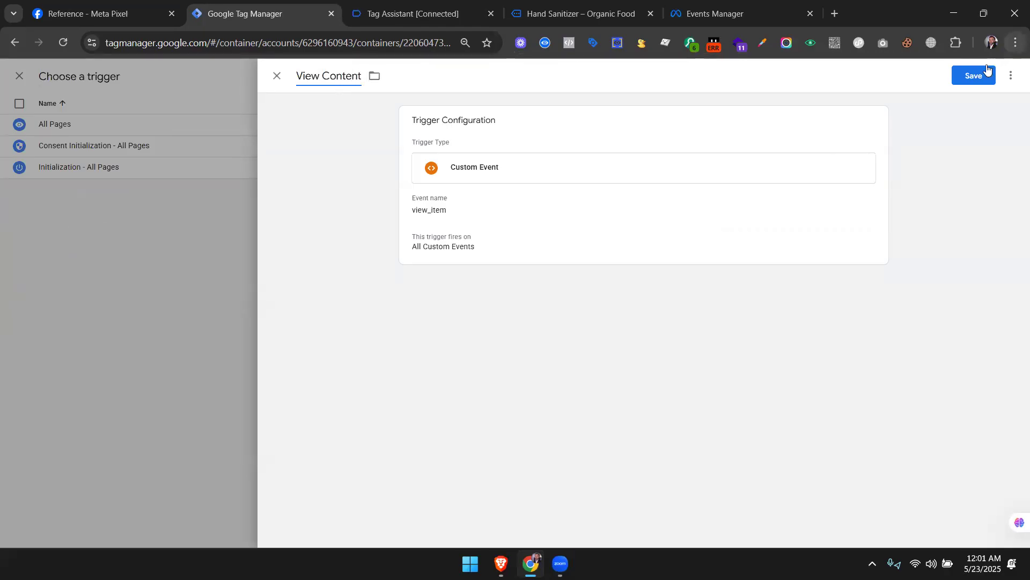
{"action": "left_click", "coordinate": [977, 74]}
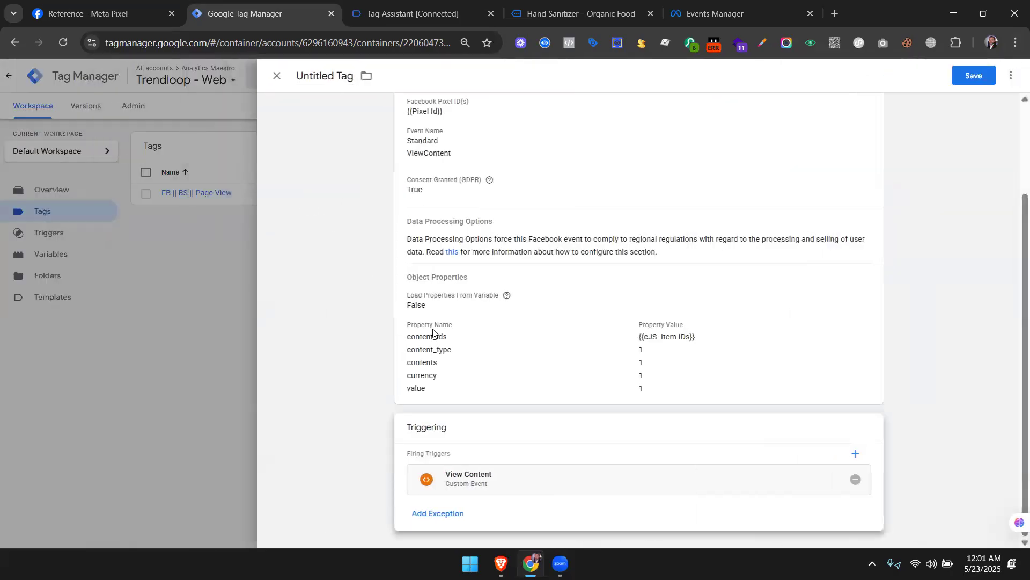
Name the tag 'FB || BS || View Content', correcting the capital O, and save it.
{"action": "scroll", "coordinate": [580, 347], "scroll_direction": "up", "scroll_amount": 1}
{"action": "left_click", "coordinate": [351, 77]}
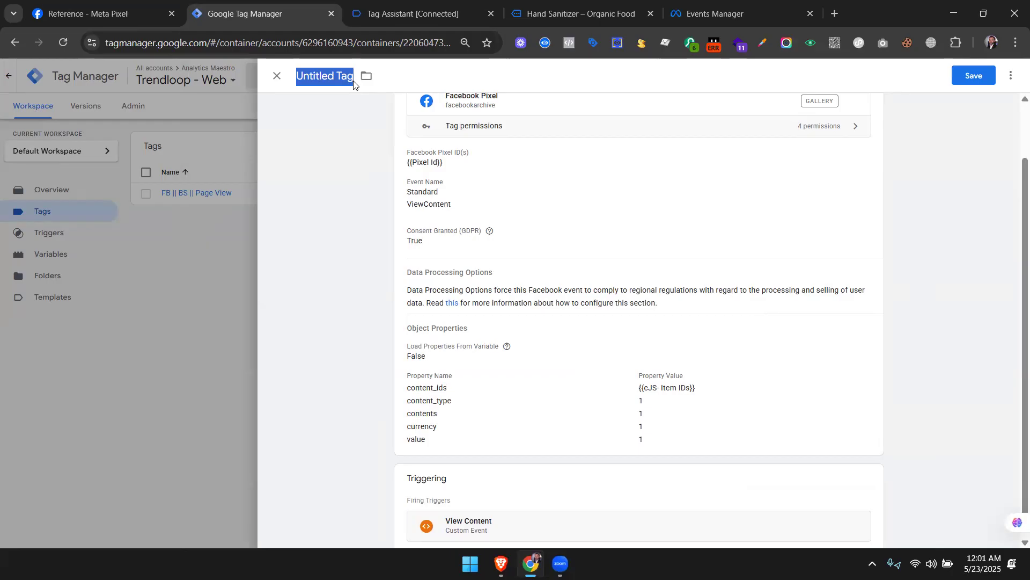
{"action": "type", "text": "FB ||"}
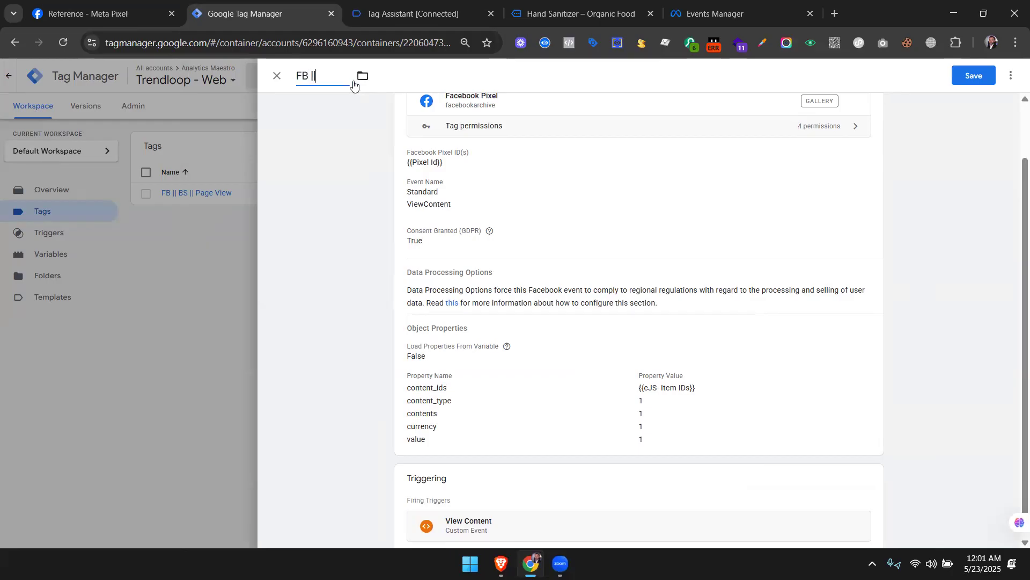
{"action": "type", "text": " BS || View COntent"}
{"action": "left_click", "coordinate": [381, 77]}
{"action": "key", "text": "BackSpace"}
{"action": "type", "text": "o"}
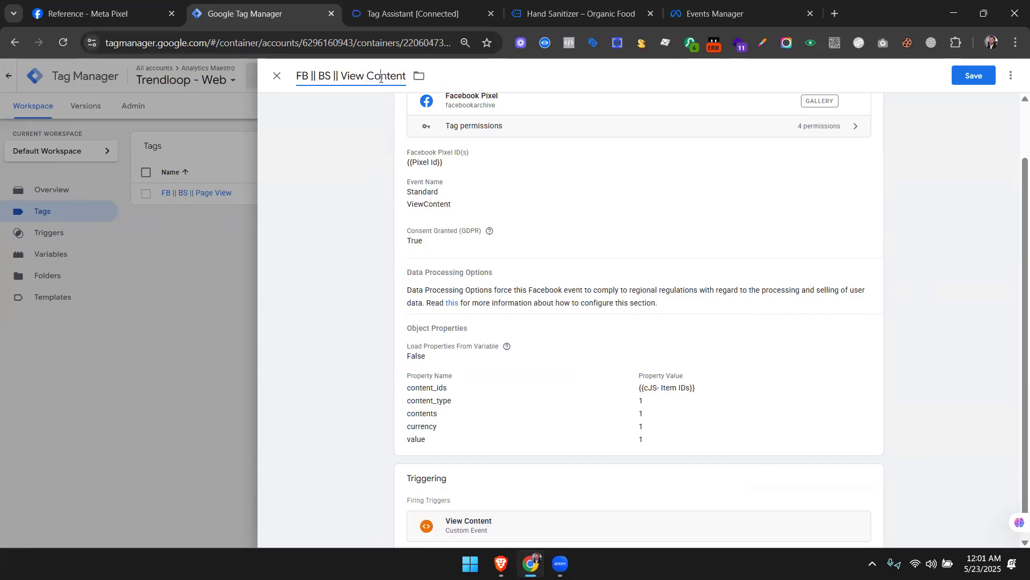
{"action": "left_click", "coordinate": [979, 79]}
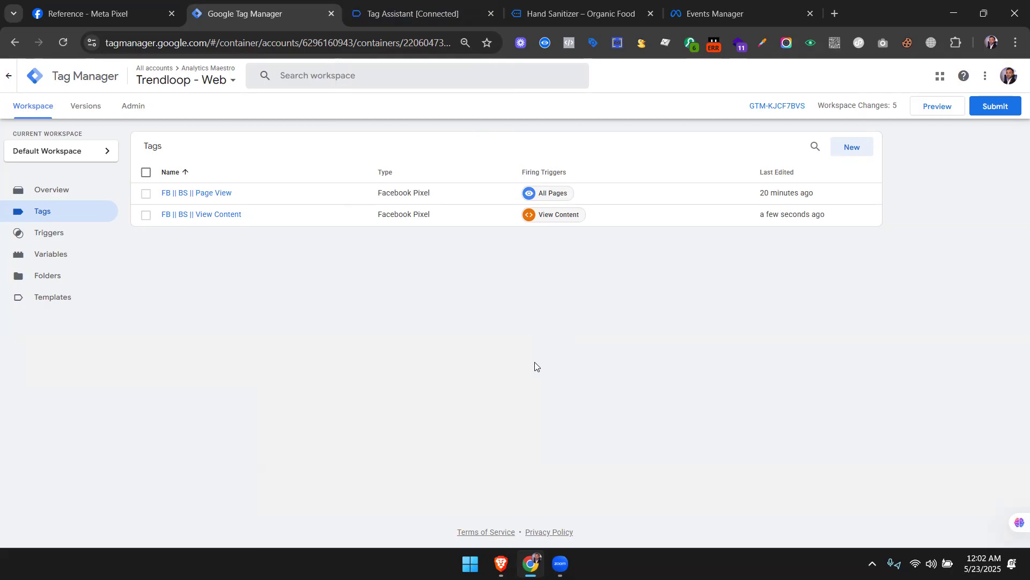
Start a fresh preview session of the container and review the Tag Assistant summary and variables.
{"action": "left_click", "coordinate": [448, 4]}
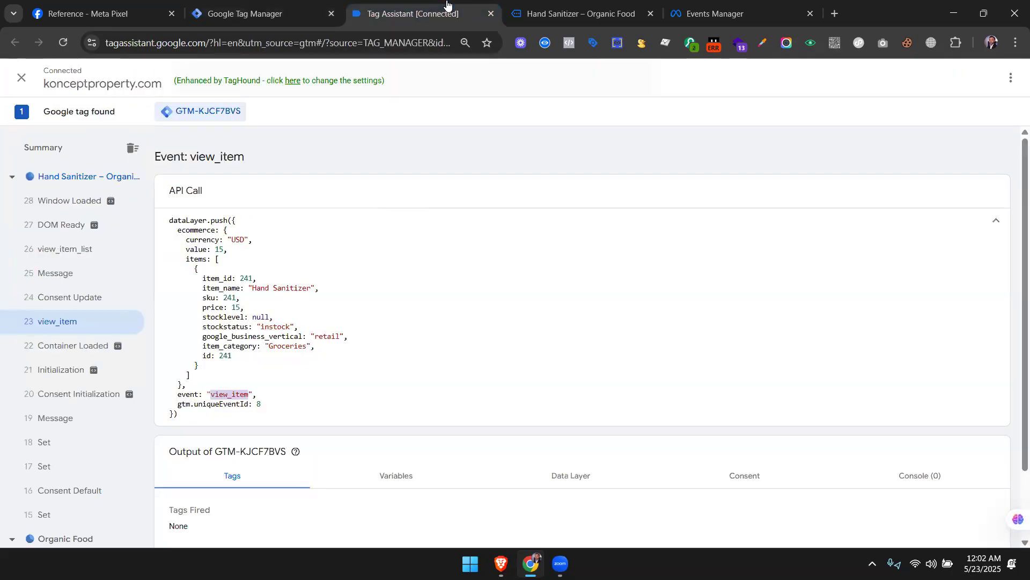
{"action": "left_click", "coordinate": [296, 9]}
{"action": "left_click", "coordinate": [926, 106]}
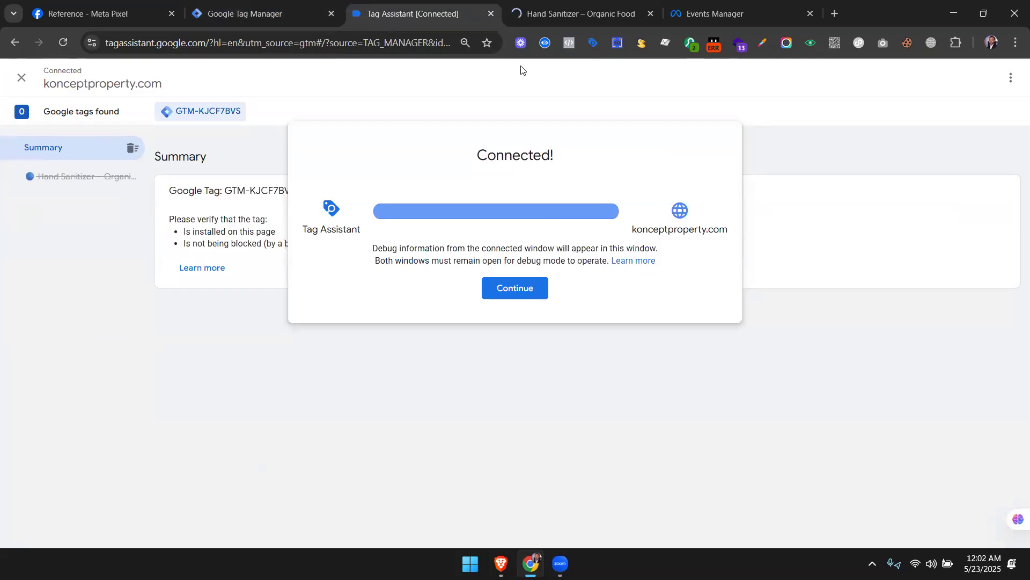
{"action": "left_click", "coordinate": [534, 291]}
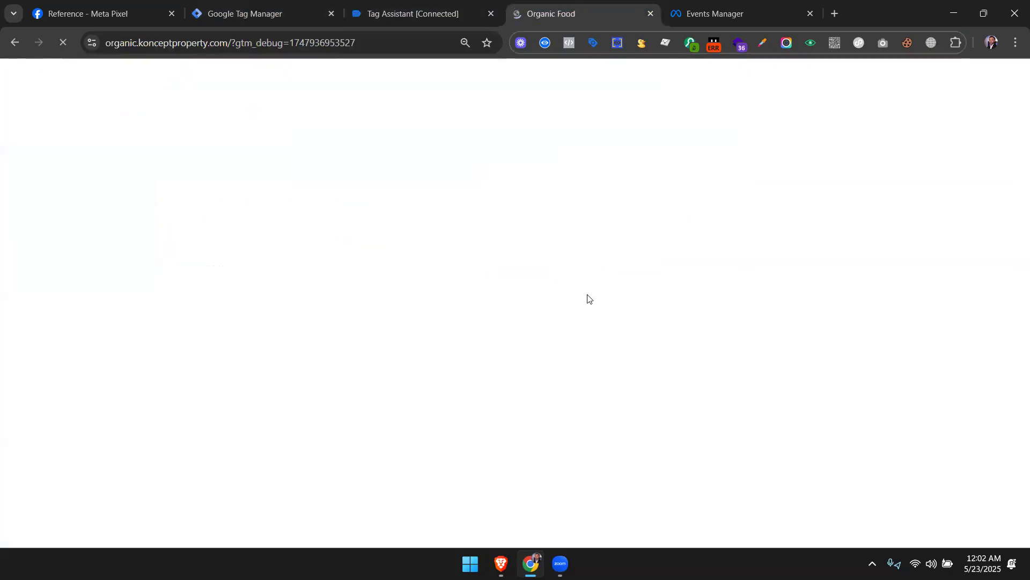
{"action": "left_click", "coordinate": [462, 8]}
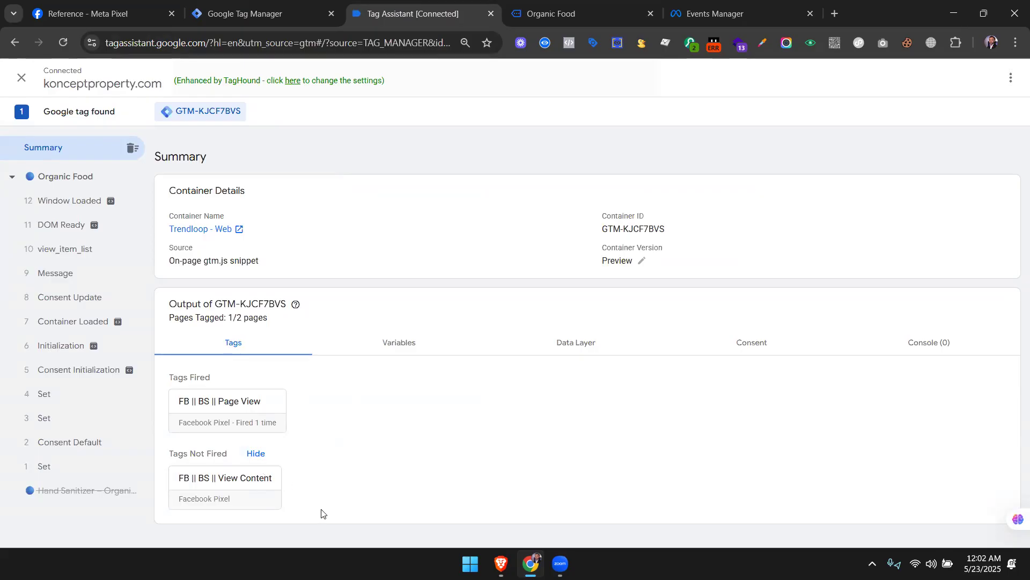
{"action": "left_click", "coordinate": [585, 21]}
{"action": "scroll", "coordinate": [448, 385], "scroll_direction": "down", "scroll_amount": 10}
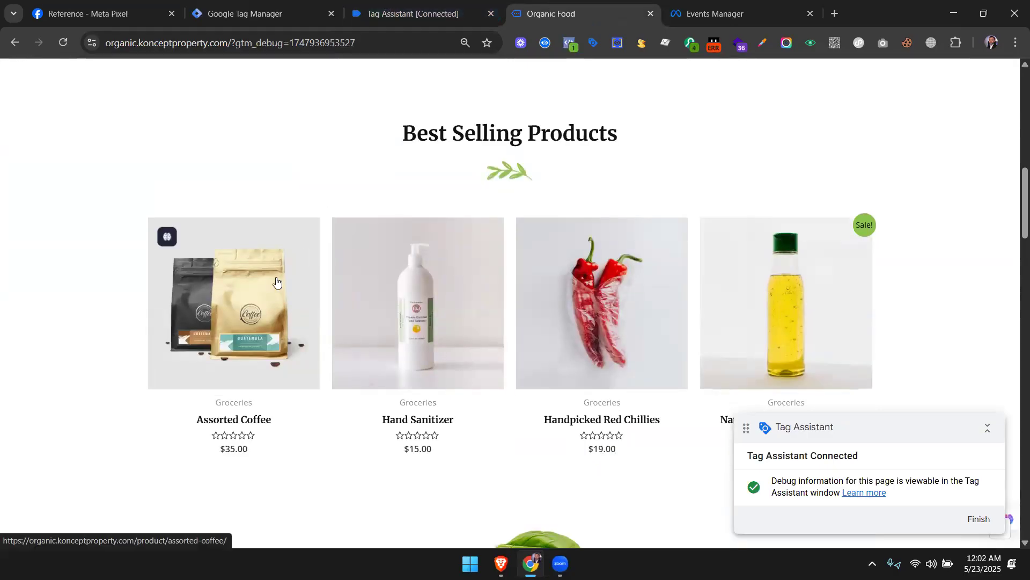
{"action": "left_click", "coordinate": [416, 4]}
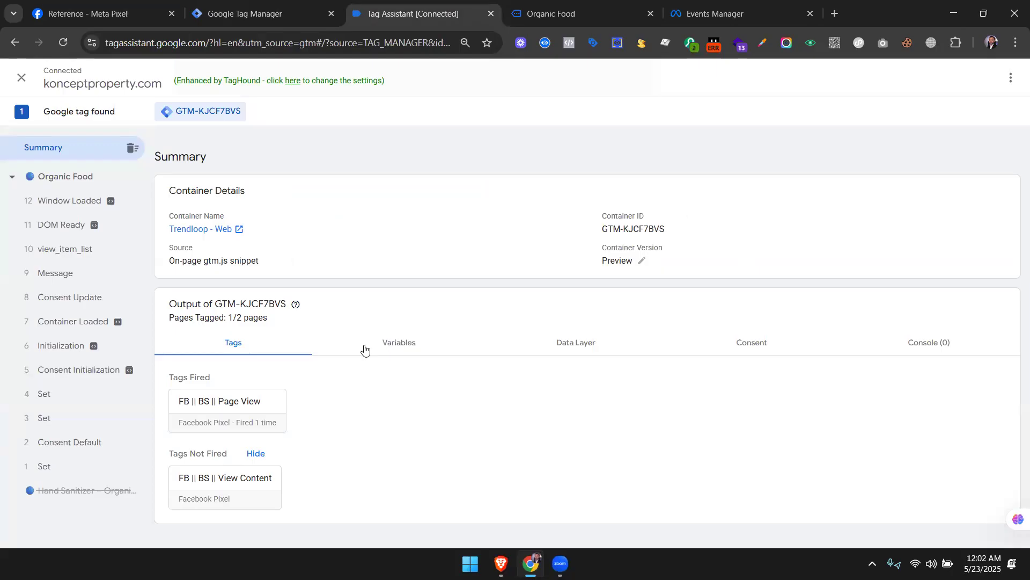
{"action": "left_click", "coordinate": [385, 347]}
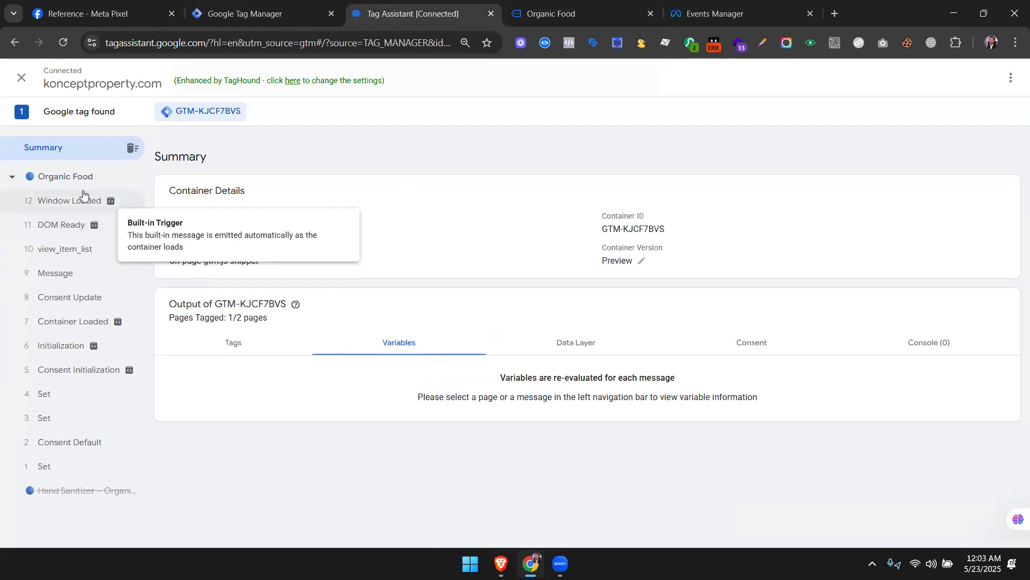
{"action": "left_click", "coordinate": [256, 343]}
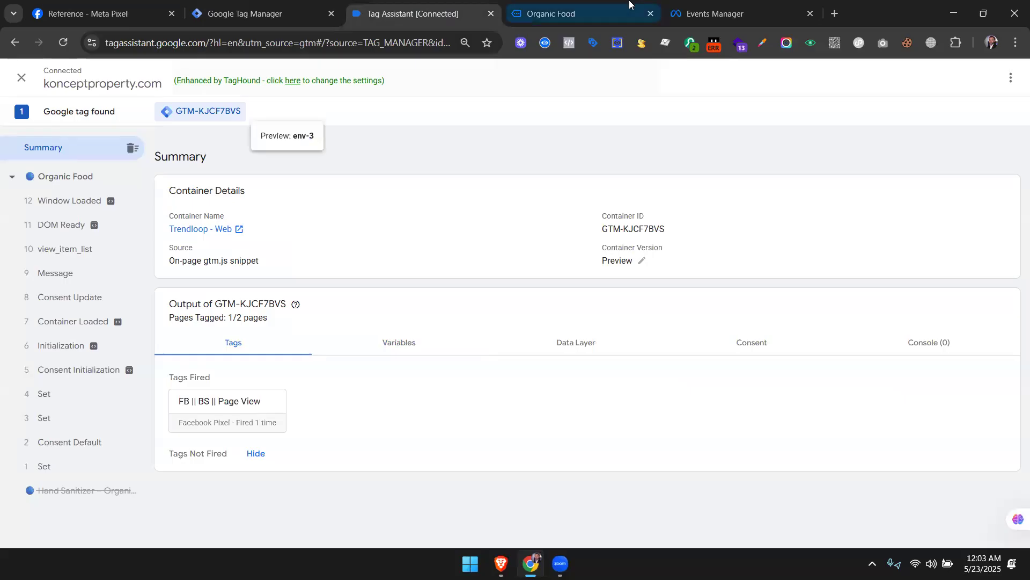
Open the Hand Sanitizer product page and inspect the view_item event's fired tags.
{"action": "left_click", "coordinate": [566, 19]}
{"action": "left_click", "coordinate": [369, 309]}
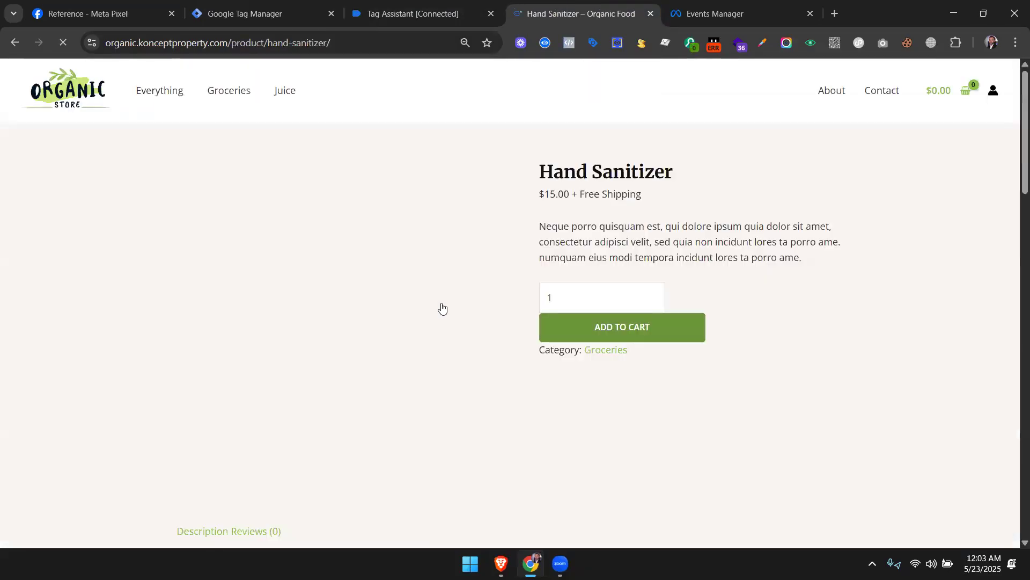
{"action": "left_click", "coordinate": [413, 6]}
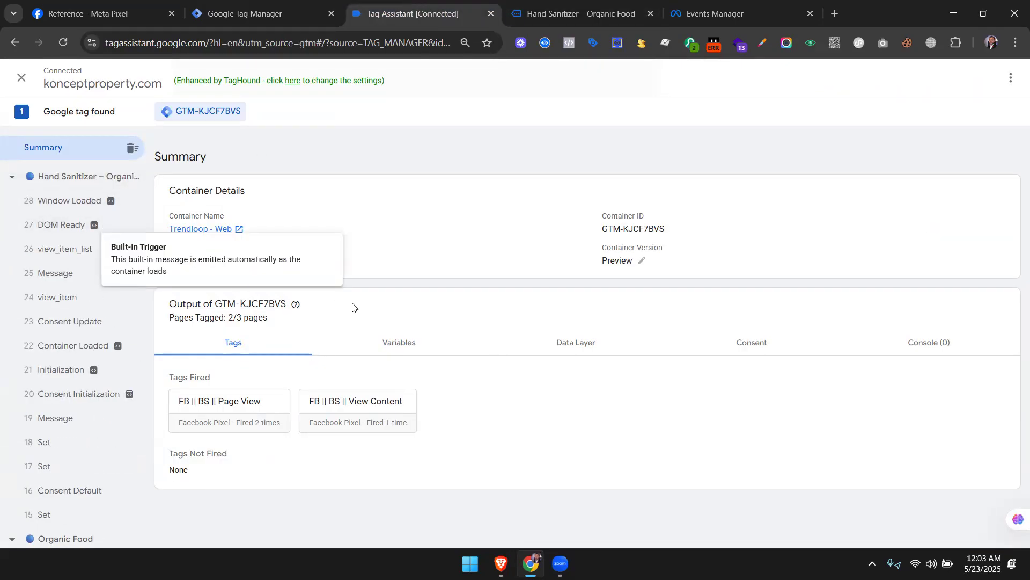
{"action": "left_click", "coordinate": [59, 297]}
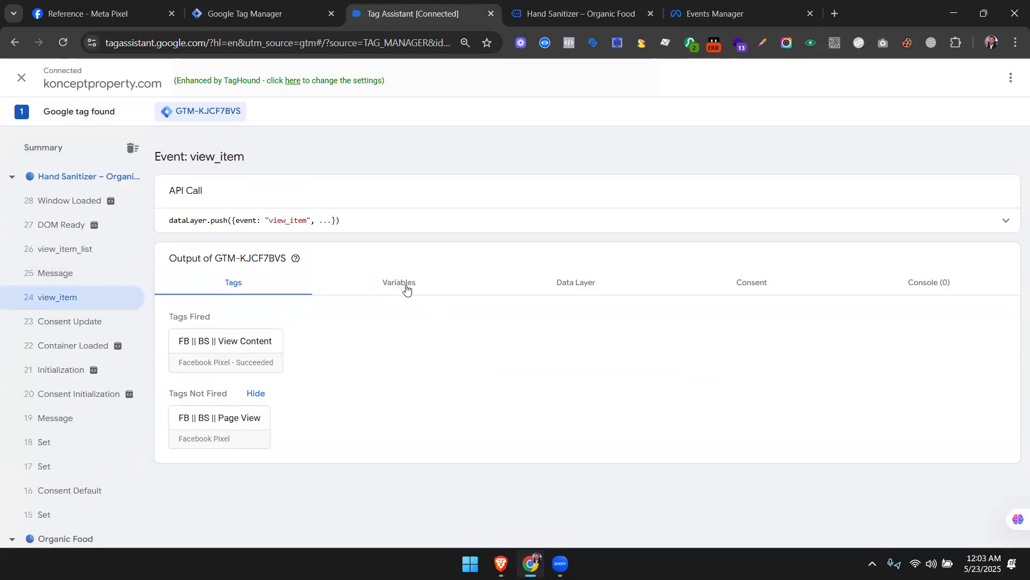
Show view_item's variables and select the cJS- Item IDs value ["241"].
{"action": "left_click", "coordinate": [411, 287]}
{"action": "scroll", "coordinate": [424, 287], "scroll_direction": "down", "scroll_amount": 2}
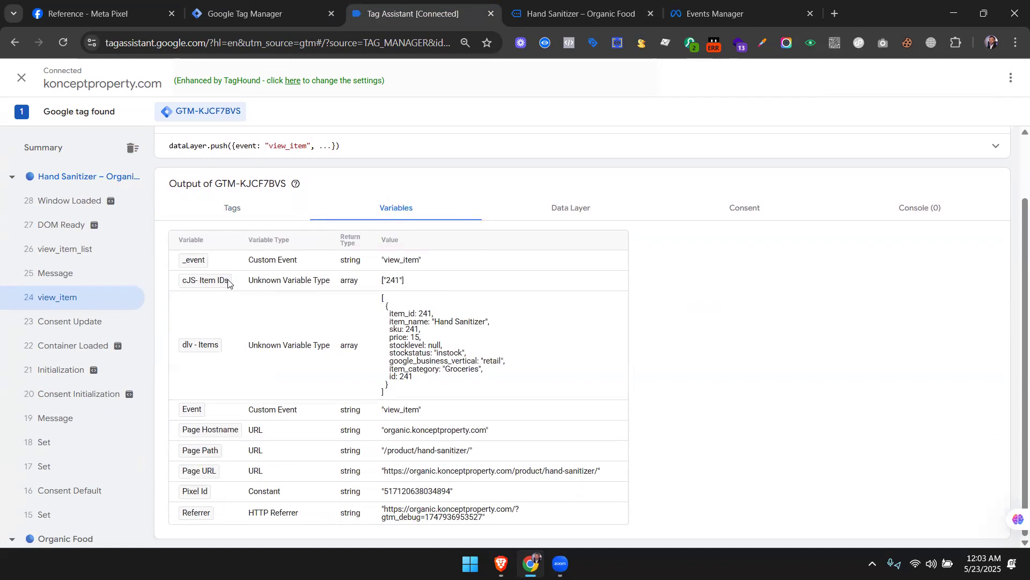
{"action": "left_click_drag", "start_coordinate": [417, 286], "coordinate": [370, 283]}
Check in the Meta Pixel reference that content_ids expects an array of strings.
{"action": "left_click", "coordinate": [244, 13]}
{"action": "left_click", "coordinate": [134, 12]}
{"action": "left_click_drag", "start_coordinate": [397, 7], "coordinate": [300, 8]}
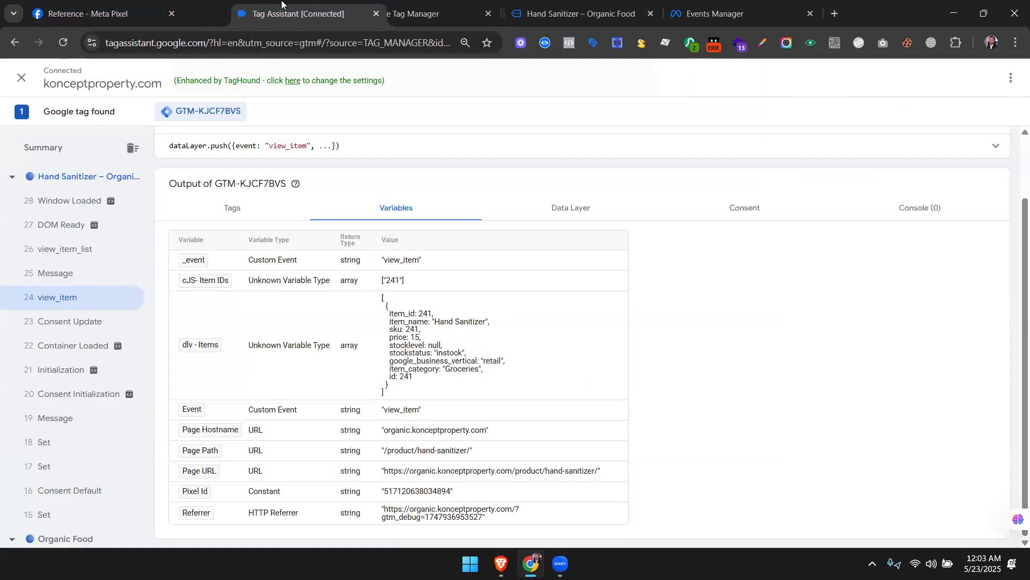
{"action": "left_click", "coordinate": [156, 8]}
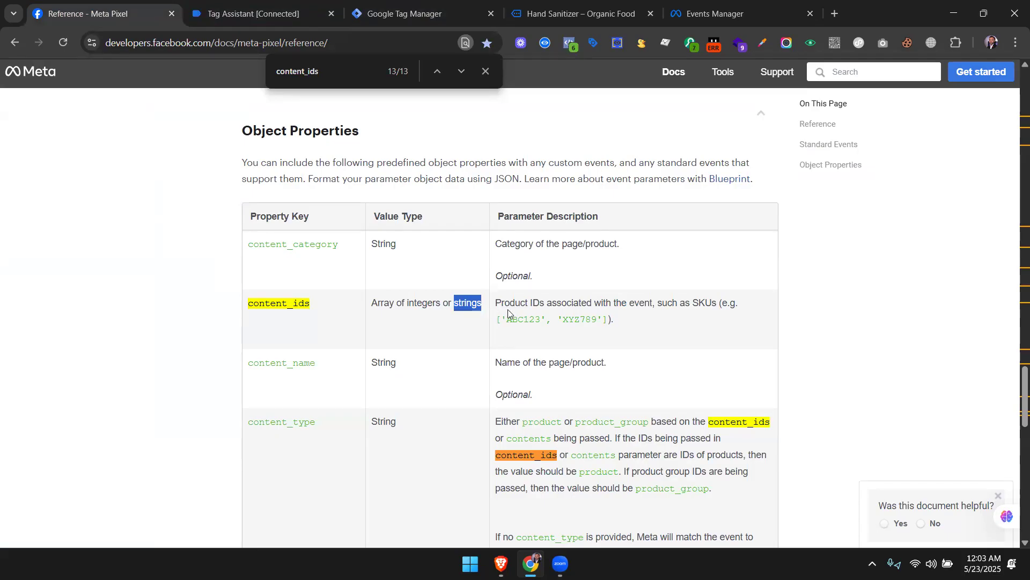
{"action": "left_click", "coordinate": [507, 337]}
{"action": "double_click", "coordinate": [479, 305]}
Compare the ["241"] array brackets in Tag Assistant, then return to the Tag Manager tag list.
{"action": "key", "text": "ctrl+Tab"}
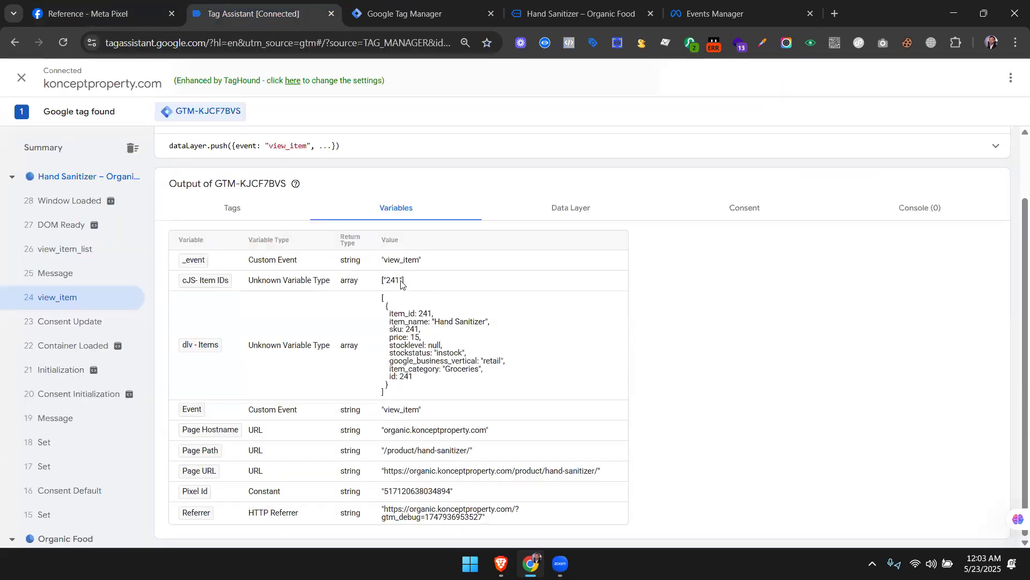
{"action": "left_click_drag", "start_coordinate": [382, 280], "coordinate": [403, 281]}
{"action": "left_click", "coordinate": [411, 281]}
{"action": "left_click_drag", "start_coordinate": [285, 16], "coordinate": [441, 16]}
{"action": "left_click", "coordinate": [288, 5]}
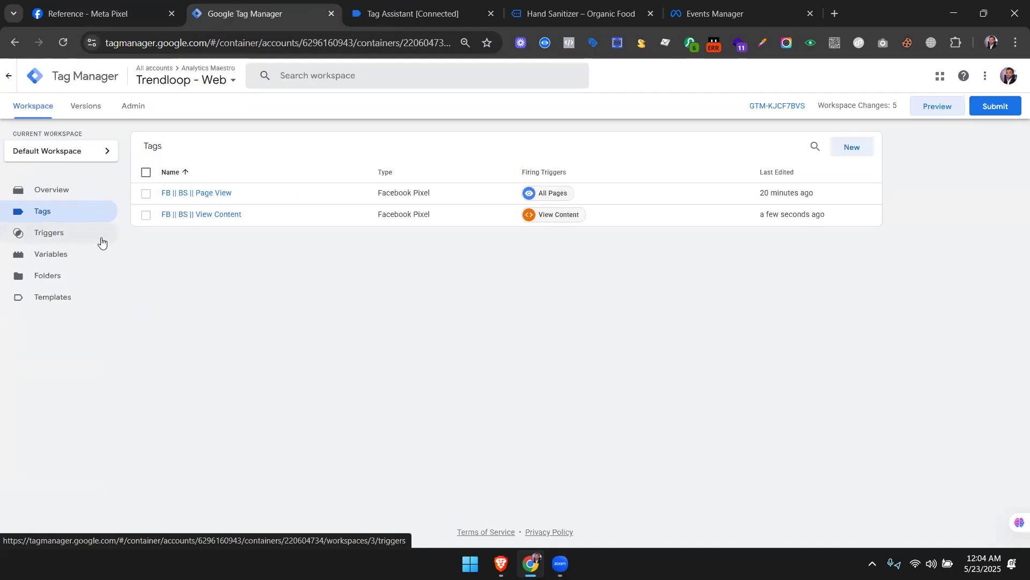
Open the FB || BS || View Content tag's configuration and expand its Object Properties.
{"action": "left_click", "coordinate": [204, 220]}
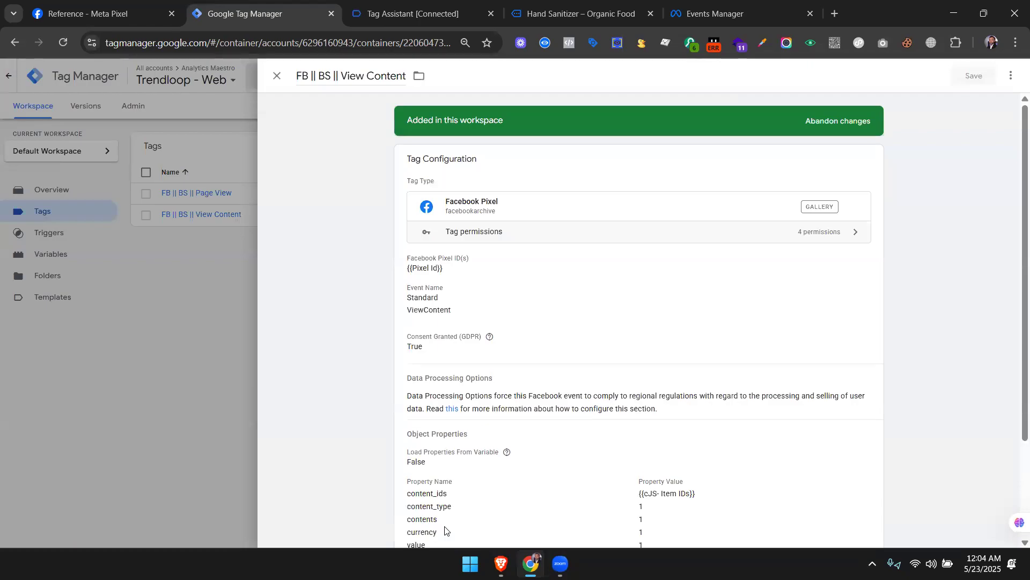
{"action": "left_click", "coordinate": [888, 310]}
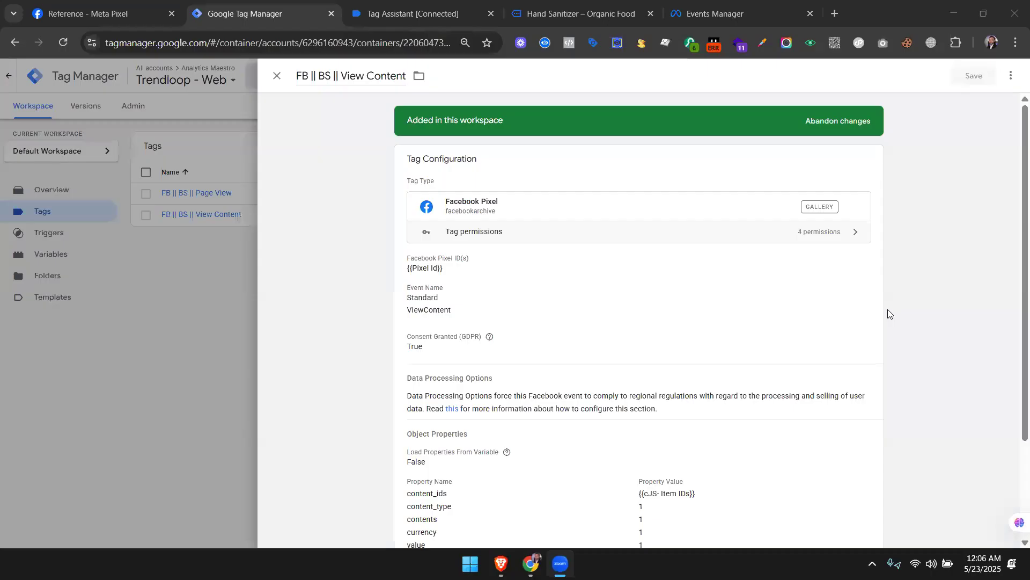
{"action": "left_click", "coordinate": [593, 313]}
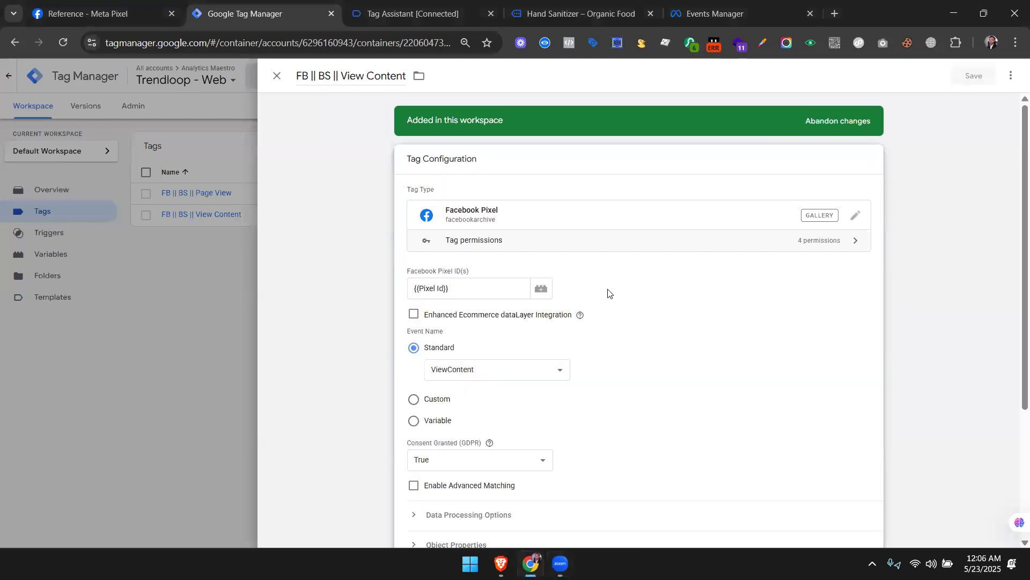
{"action": "scroll", "coordinate": [494, 387], "scroll_direction": "down", "scroll_amount": 3}
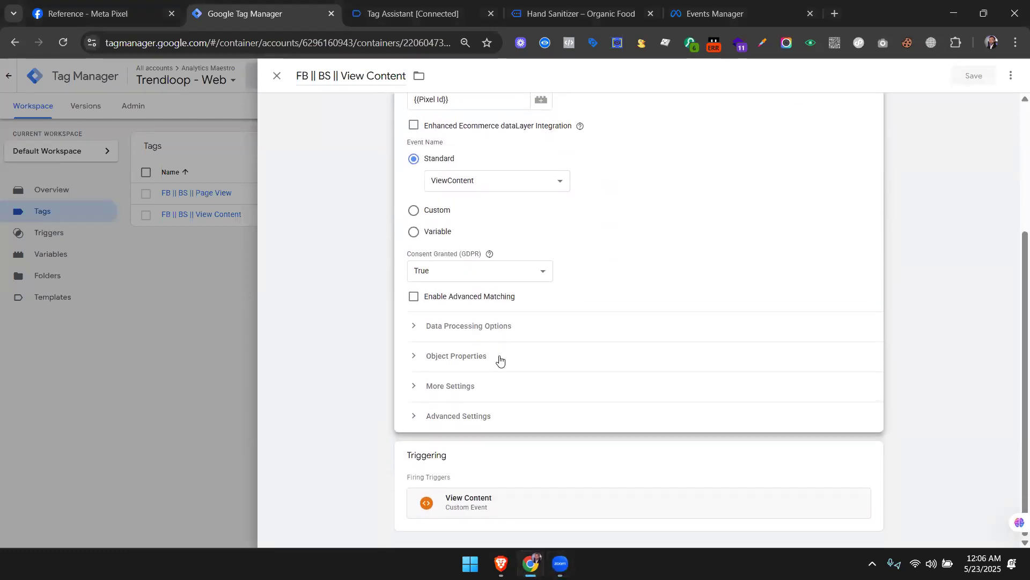
{"action": "left_click", "coordinate": [499, 357]}
{"action": "scroll", "coordinate": [612, 308], "scroll_direction": "down", "scroll_amount": 3}
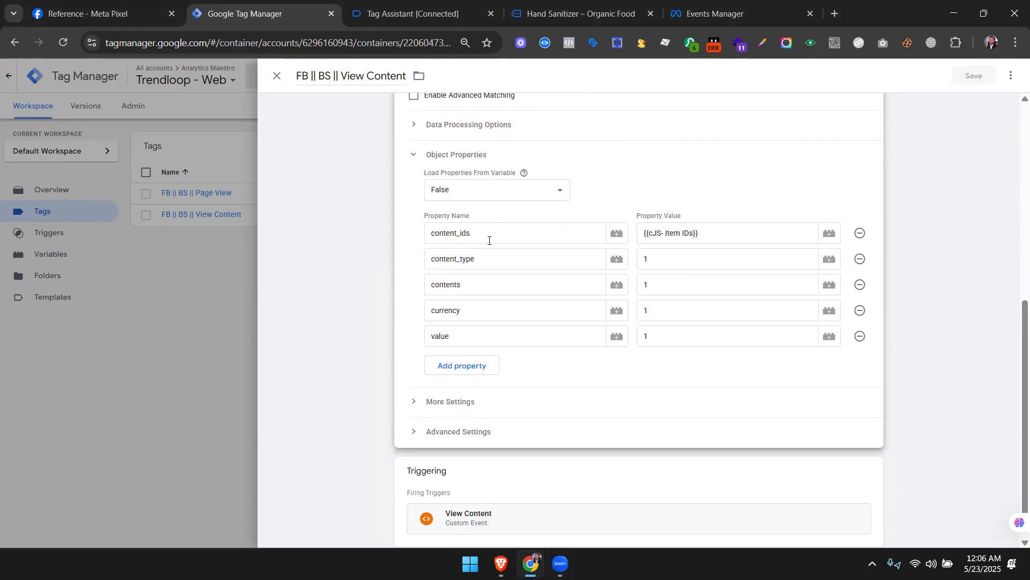
Rename the dlv - Items variable to dlv - Contents and save it.
{"action": "left_click", "coordinate": [828, 234]}
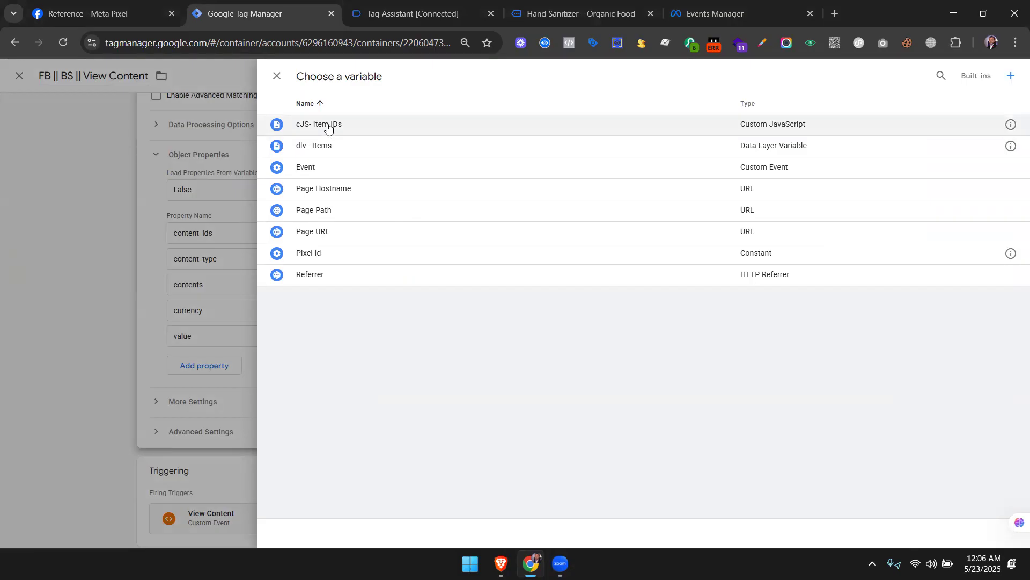
{"action": "left_click", "coordinate": [1012, 147]}
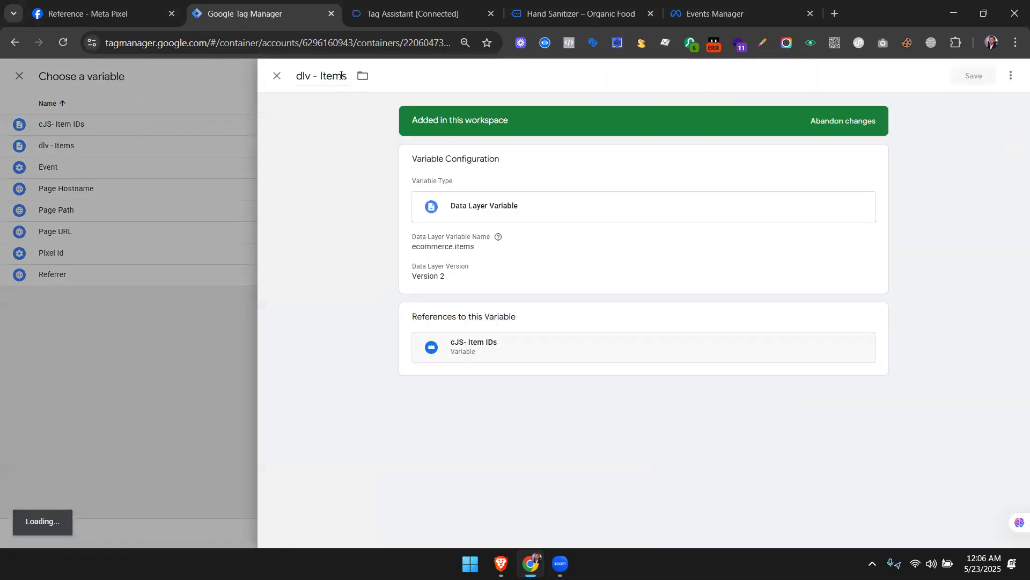
{"action": "double_click", "coordinate": [324, 76]}
{"action": "type", "text": "IContents"}
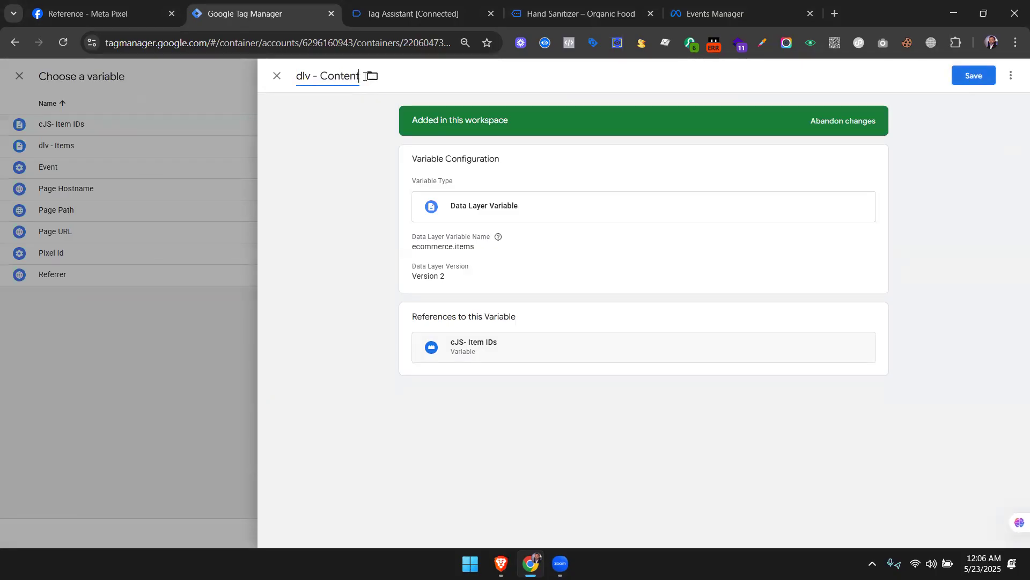
{"action": "left_click", "coordinate": [954, 79]}
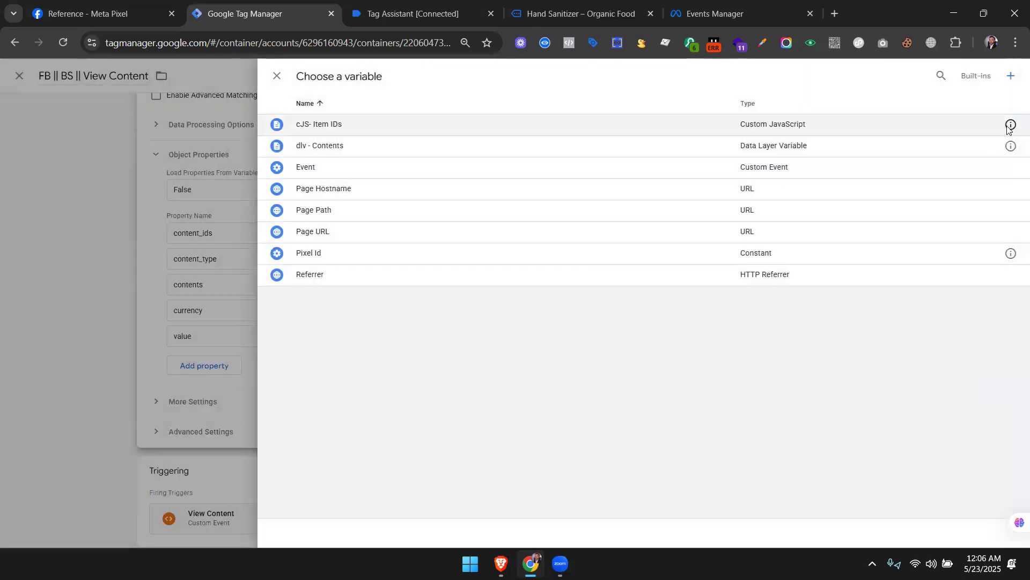
Update the cJS- Item IDs script to reference {{dlv - Contents}} and save it.
{"action": "left_click", "coordinate": [1007, 125]}
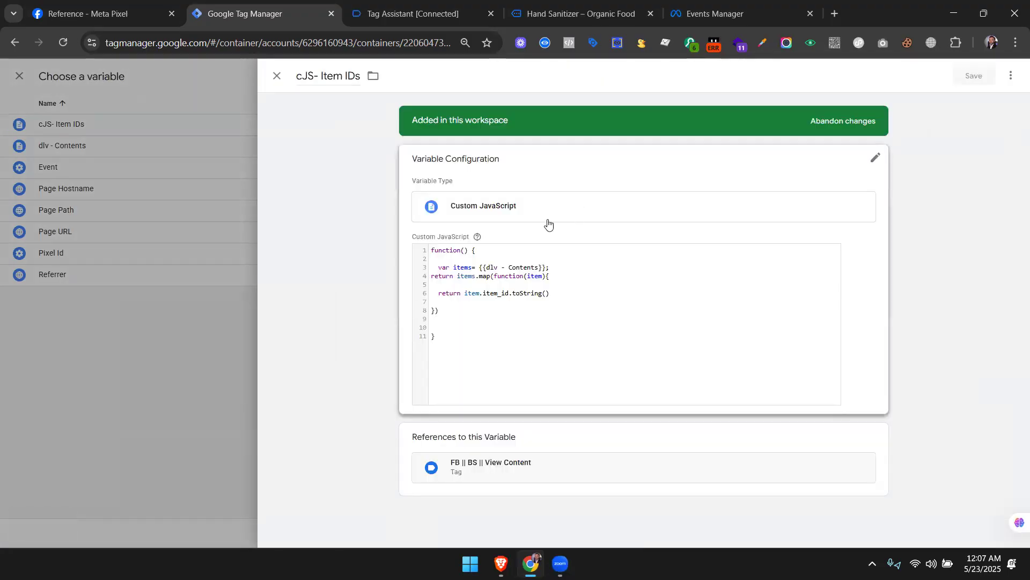
{"action": "left_click_drag", "start_coordinate": [477, 279], "coordinate": [543, 279]}
{"action": "type", "text": "[{con"}
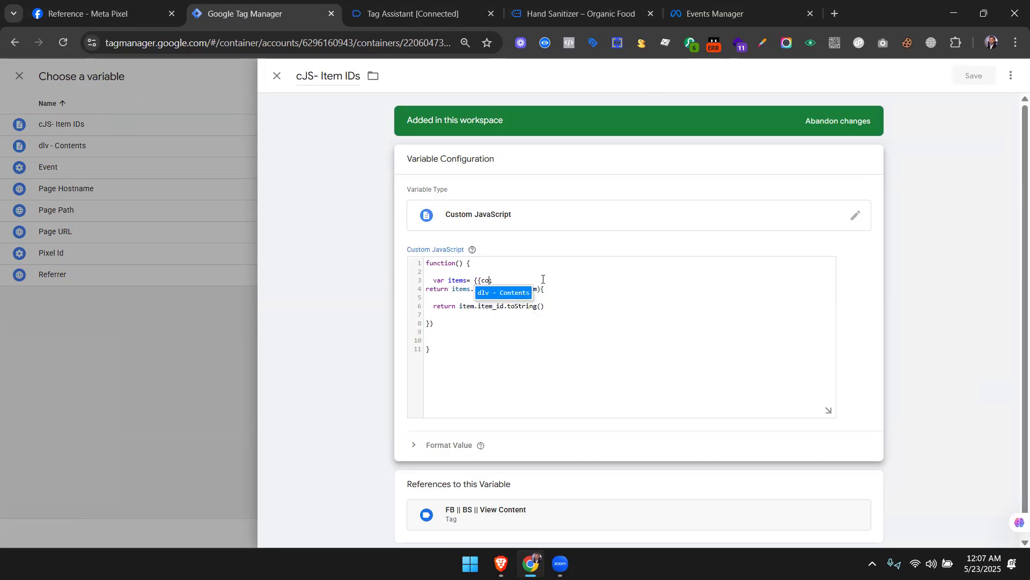
{"action": "left_click", "coordinate": [511, 294]}
{"action": "left_click", "coordinate": [973, 76]}
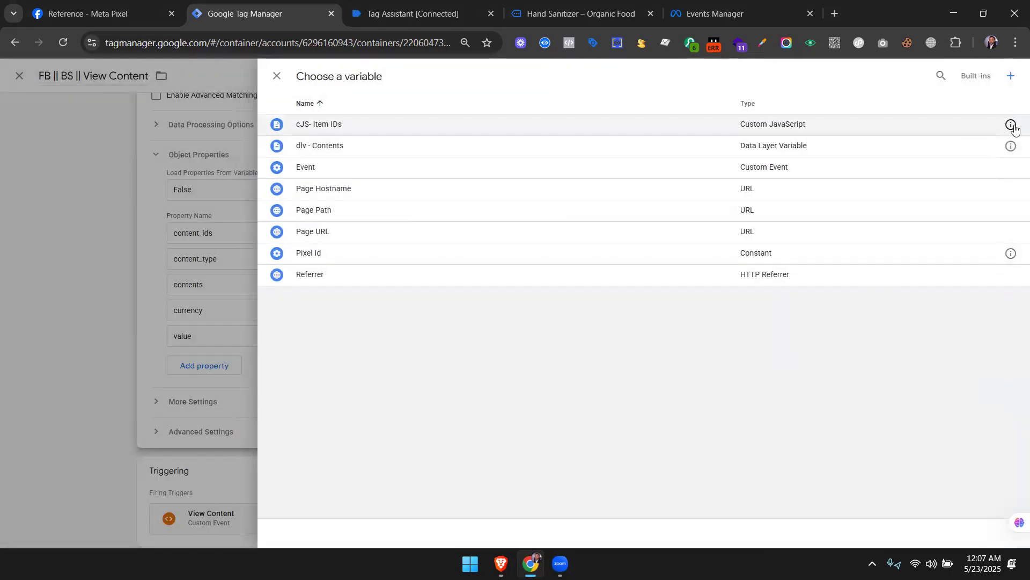
Rename the cJS- Item IDs variable to cJS- Content IDs and save it.
{"action": "left_click", "coordinate": [1011, 125]}
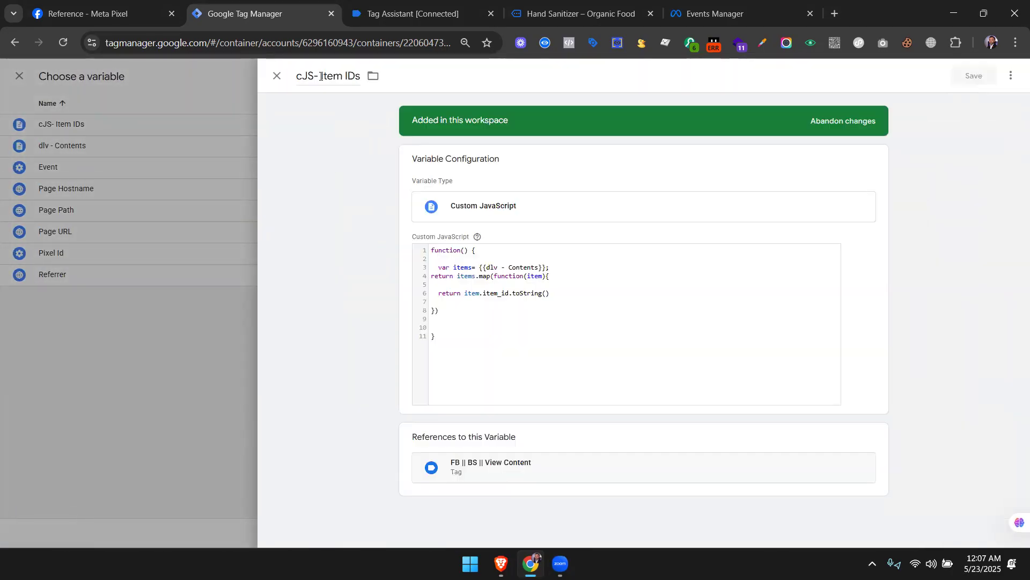
{"action": "left_click", "coordinate": [321, 77]}
{"action": "double_click", "coordinate": [321, 76]}
{"action": "type", "text": "Content IDs"}
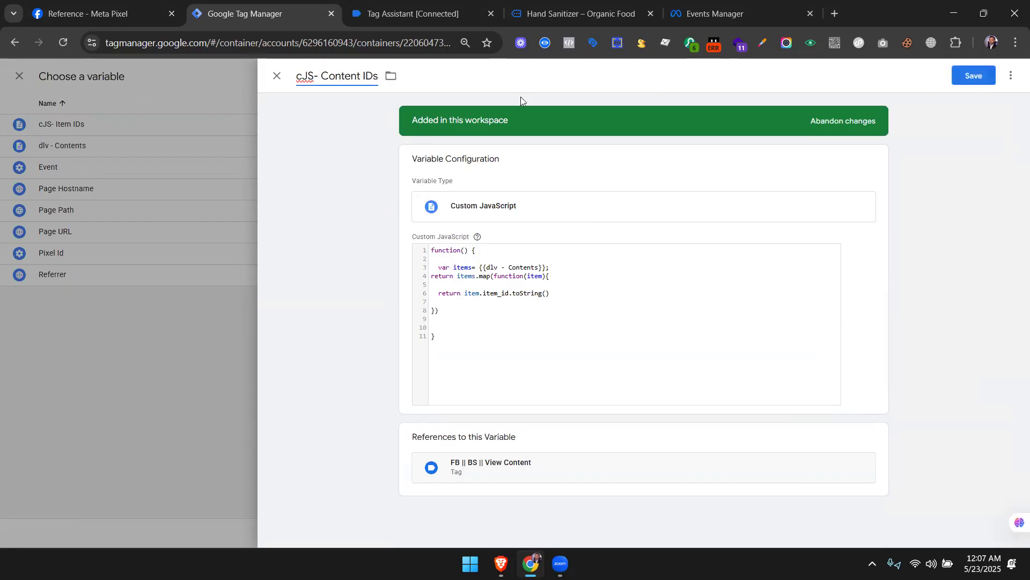
{"action": "left_click", "coordinate": [980, 75]}
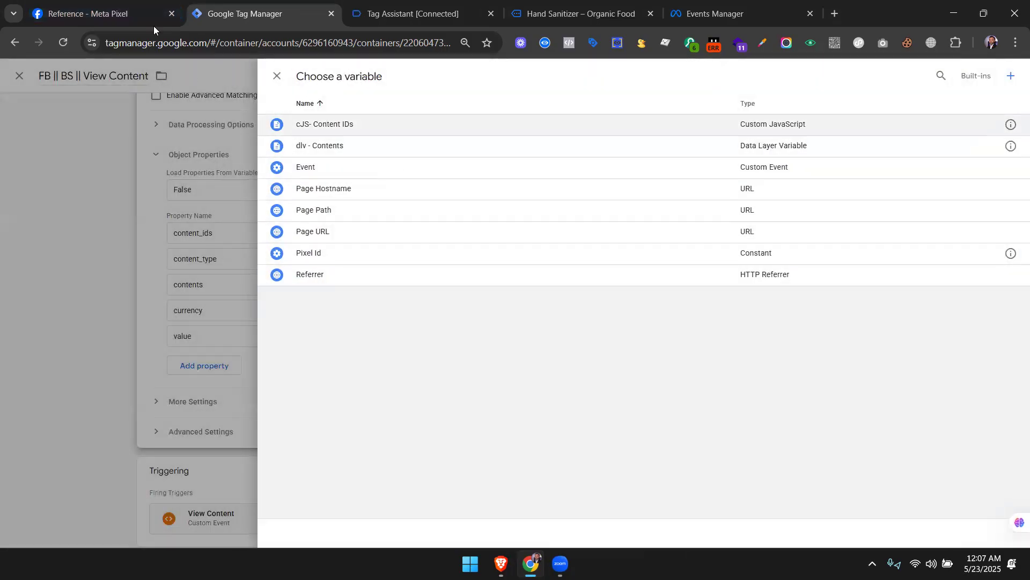
Review content_type among the ViewContent parameters in the Meta Pixel reference.
{"action": "left_click", "coordinate": [137, 6]}
{"action": "scroll", "coordinate": [365, 330], "scroll_direction": "up", "scroll_amount": 5}
{"action": "scroll", "coordinate": [370, 329], "scroll_direction": "up", "scroll_amount": 3}
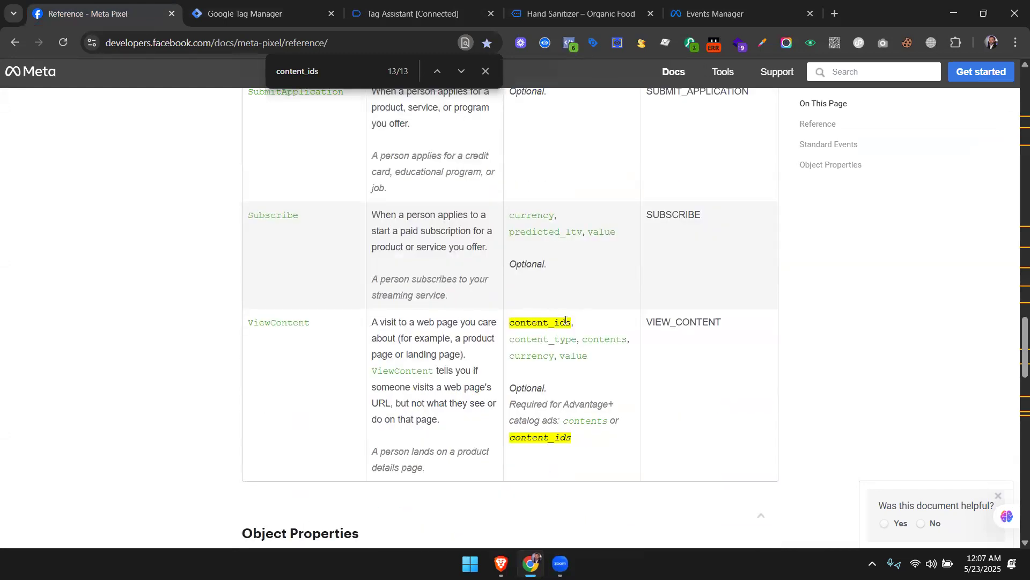
{"action": "left_click_drag", "start_coordinate": [511, 339], "coordinate": [578, 339]}
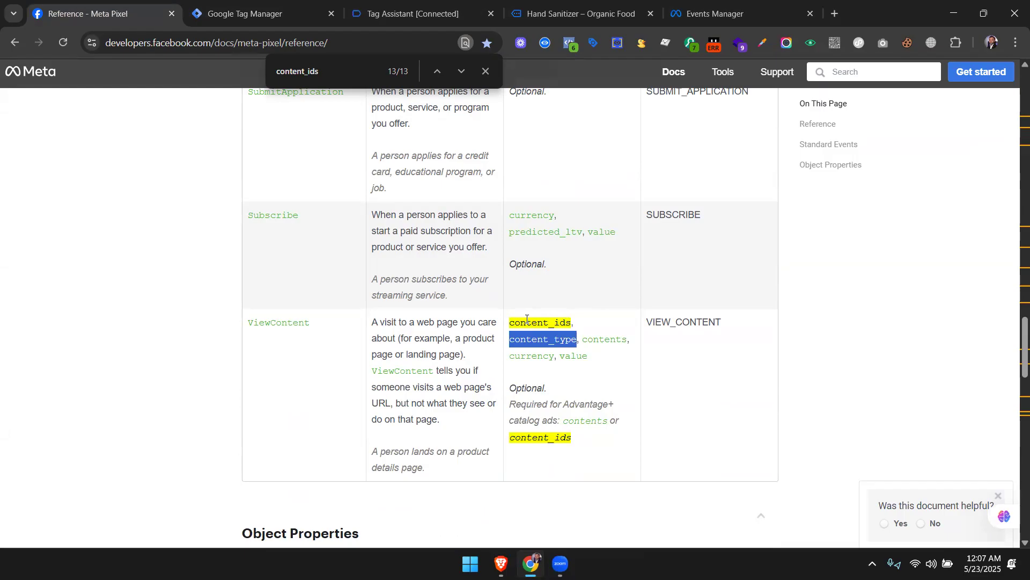
Expand the view_item dataLayer.push in Tag Assistant to see the full ecommerce object, then return to Tag Manager.
{"action": "left_click", "coordinate": [440, 14]}
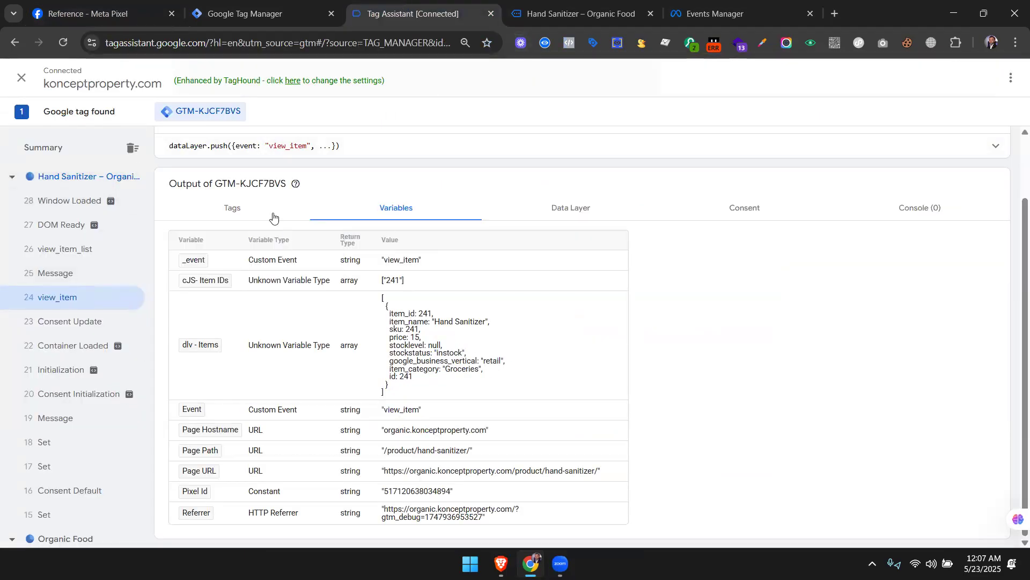
{"action": "left_click", "coordinate": [997, 146]}
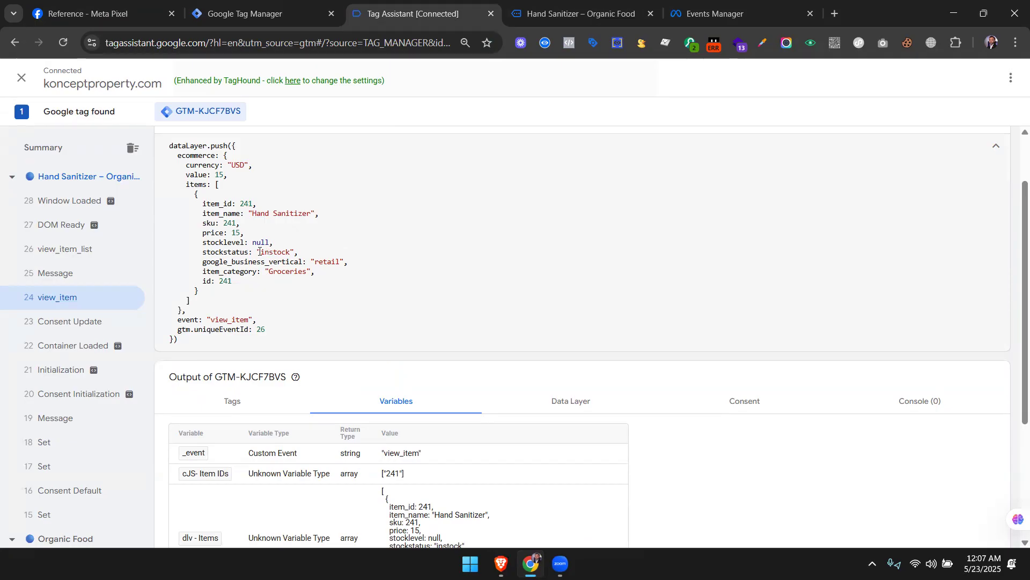
{"action": "left_click", "coordinate": [256, 16]}
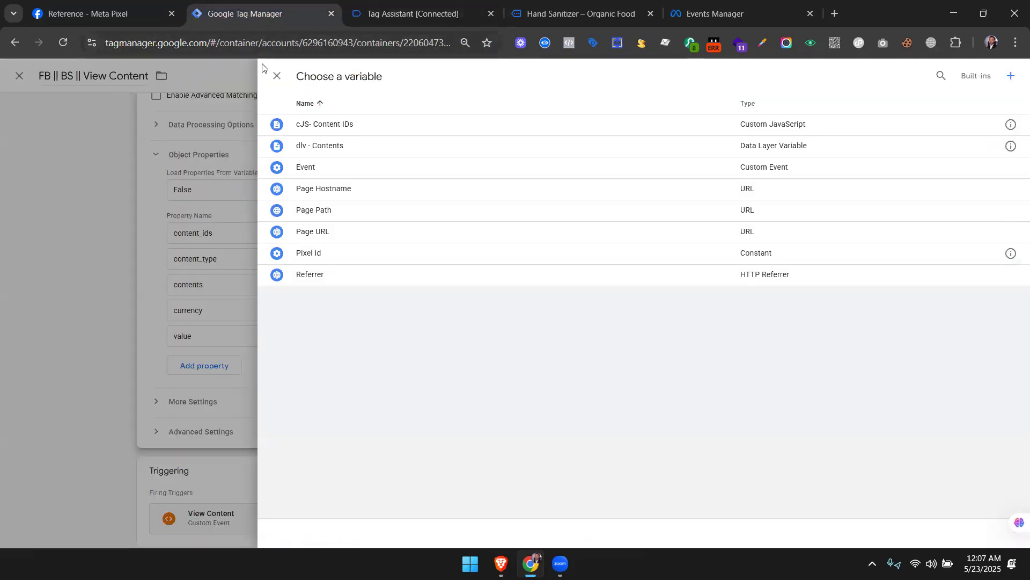
{"action": "key", "text": "ctrl+Tab"}
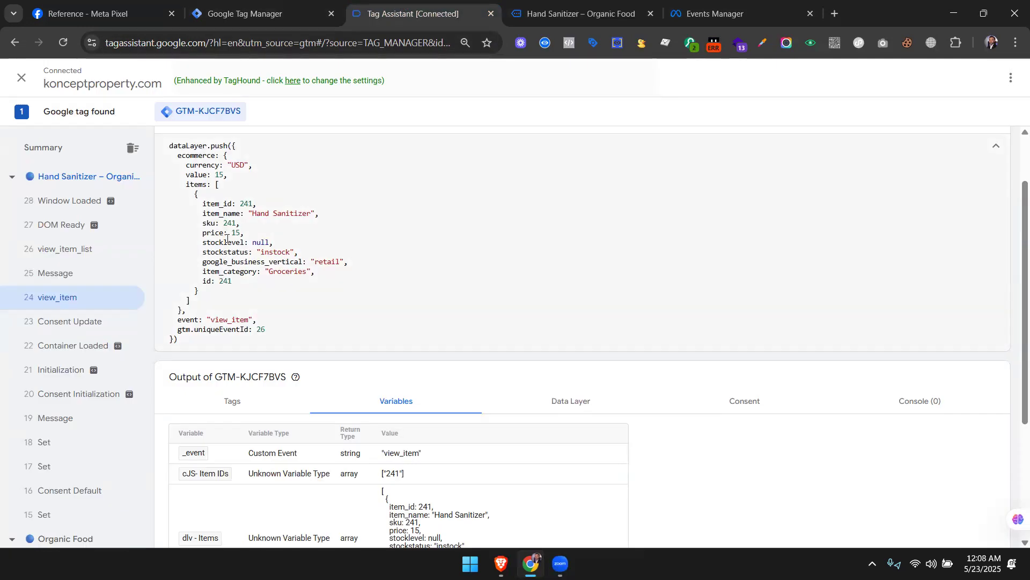
{"action": "left_click", "coordinate": [271, 10]}
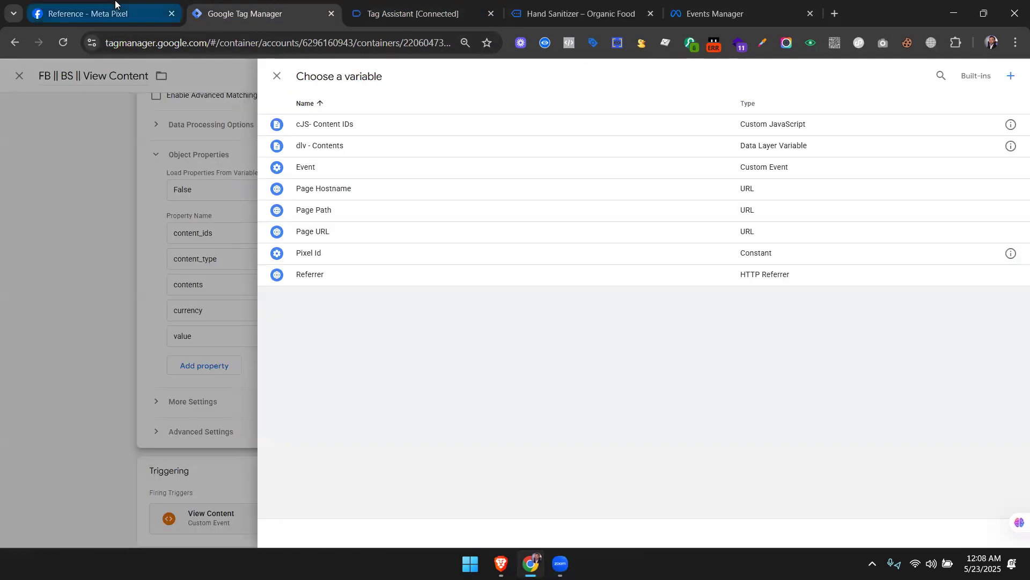
Find content_type's definition in the Meta reference, showing allowed values product or product_group.
{"action": "left_click", "coordinate": [114, 6]}
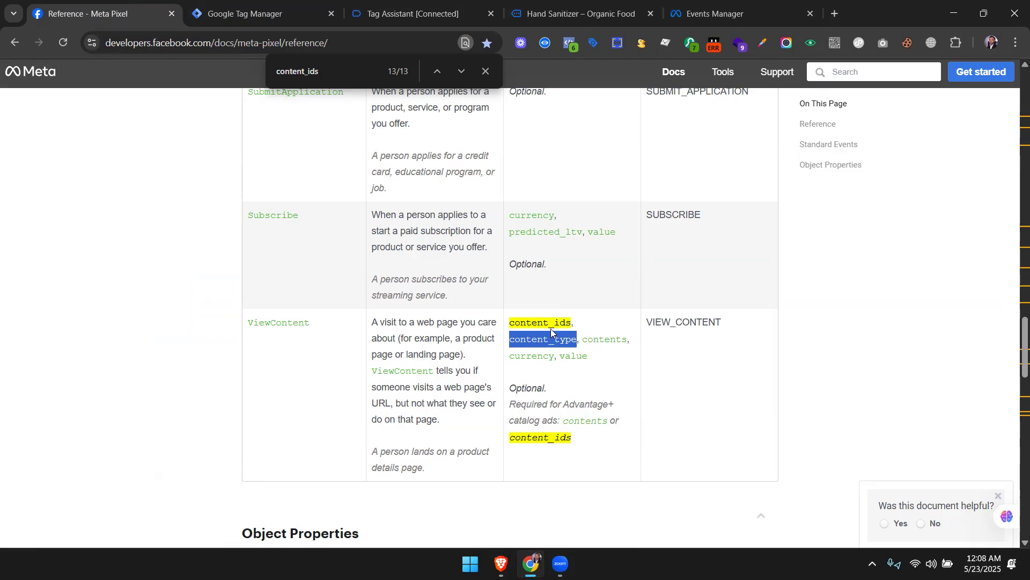
{"action": "key", "text": "ctrl+f"}
{"action": "key", "text": "Return"}
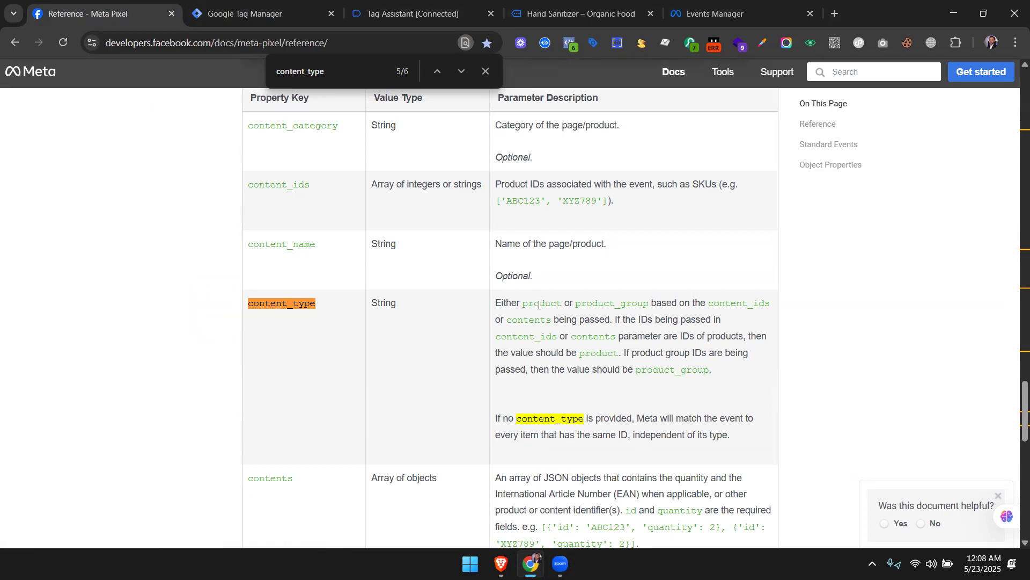
{"action": "left_click_drag", "start_coordinate": [524, 305], "coordinate": [650, 306]}
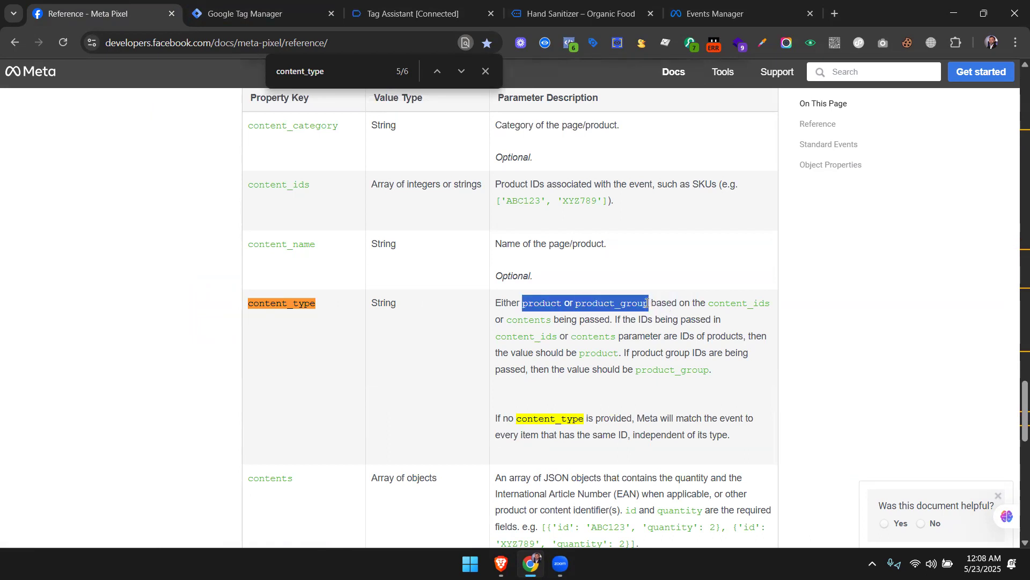
{"action": "left_click", "coordinate": [586, 309]}
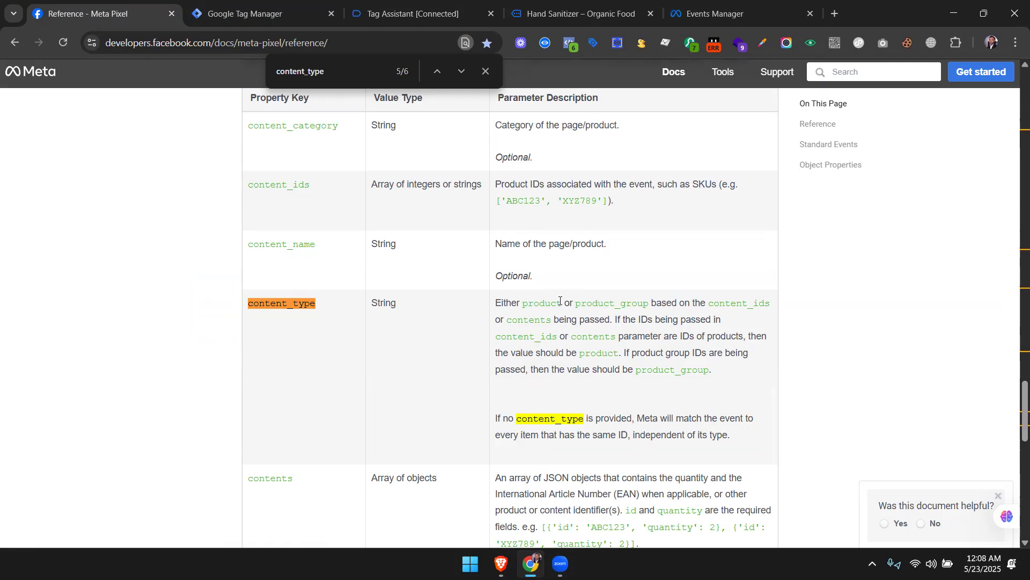
Look over the Hand Sanitizer product page in the debugged store.
{"action": "left_click", "coordinate": [421, 6]}
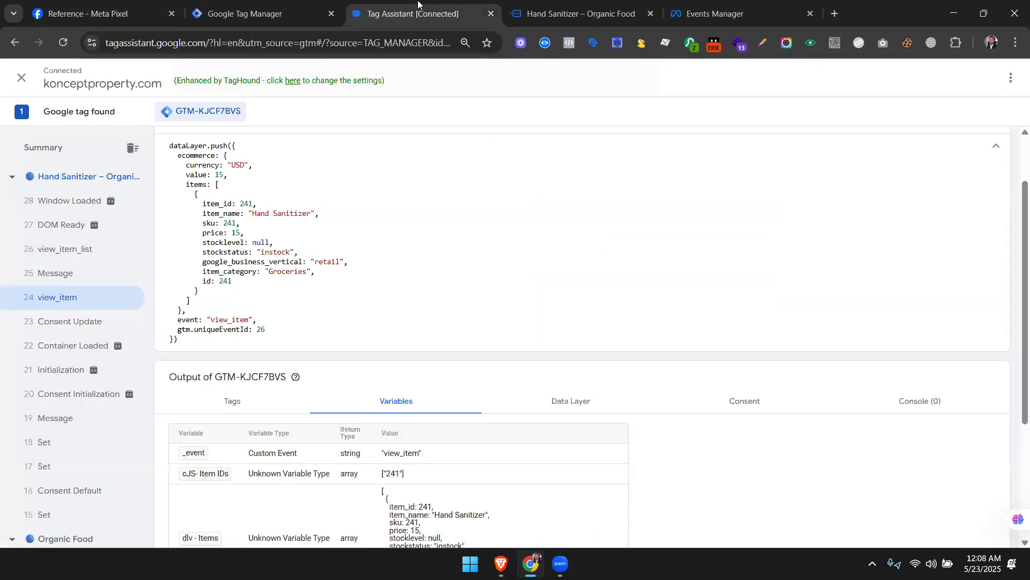
{"action": "left_click", "coordinate": [587, 5]}
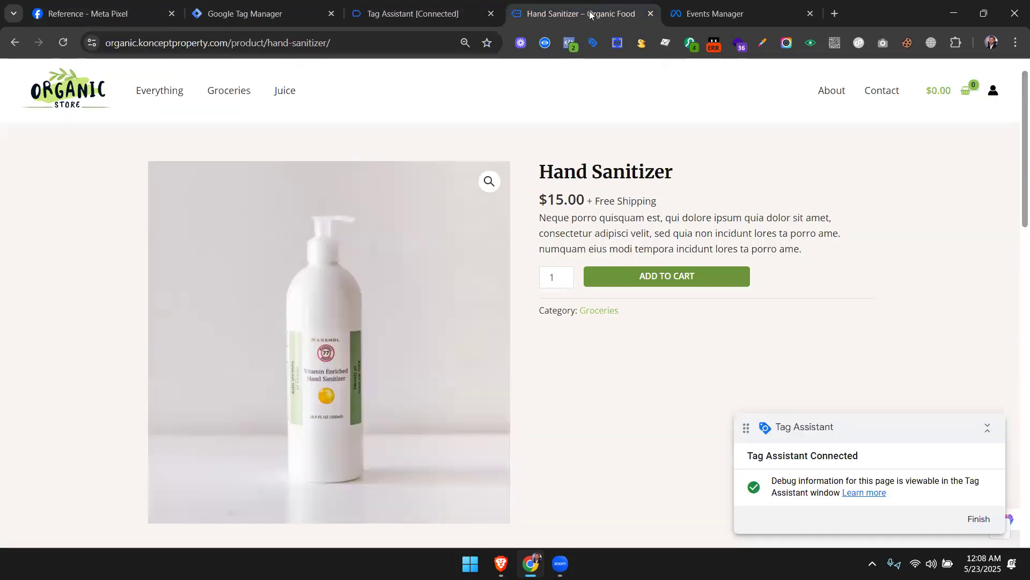
{"action": "scroll", "coordinate": [584, 396], "scroll_direction": "down", "scroll_amount": 4}
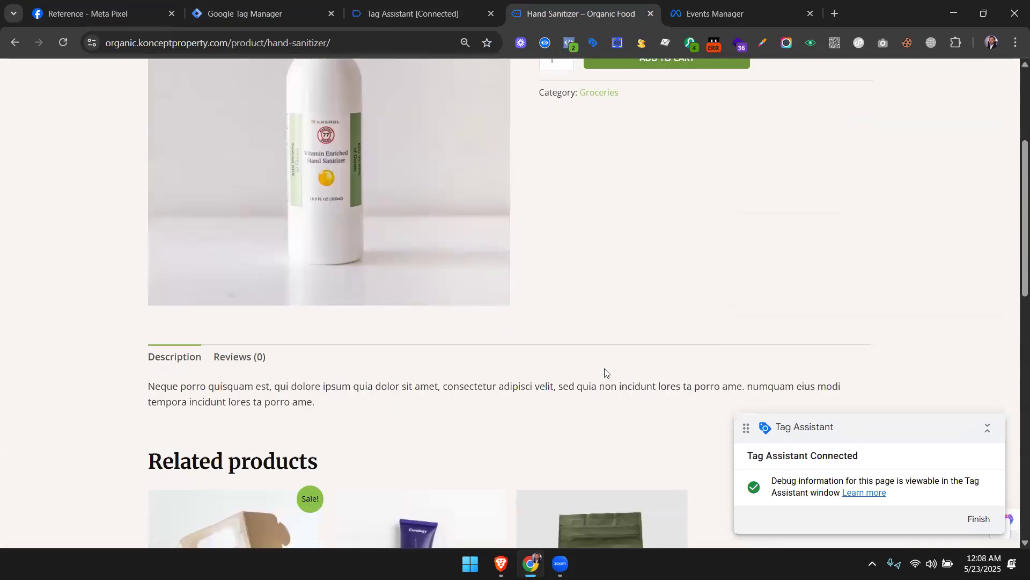
{"action": "scroll", "coordinate": [605, 373], "scroll_direction": "up", "scroll_amount": 3}
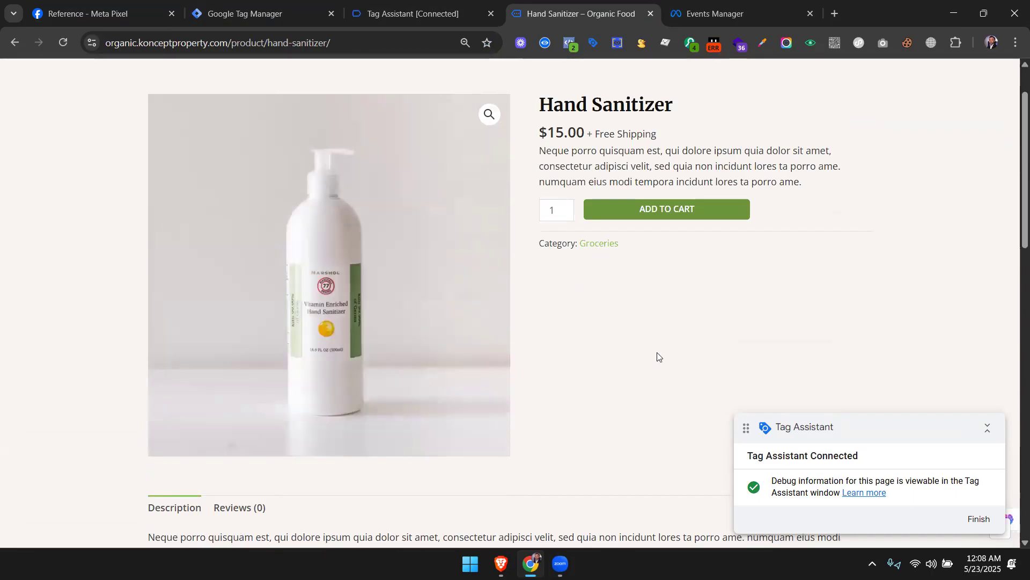
Copy the word 'product' from content_type's description and return to the tag editor.
{"action": "left_click", "coordinate": [258, 4]}
{"action": "left_click", "coordinate": [379, 5]}
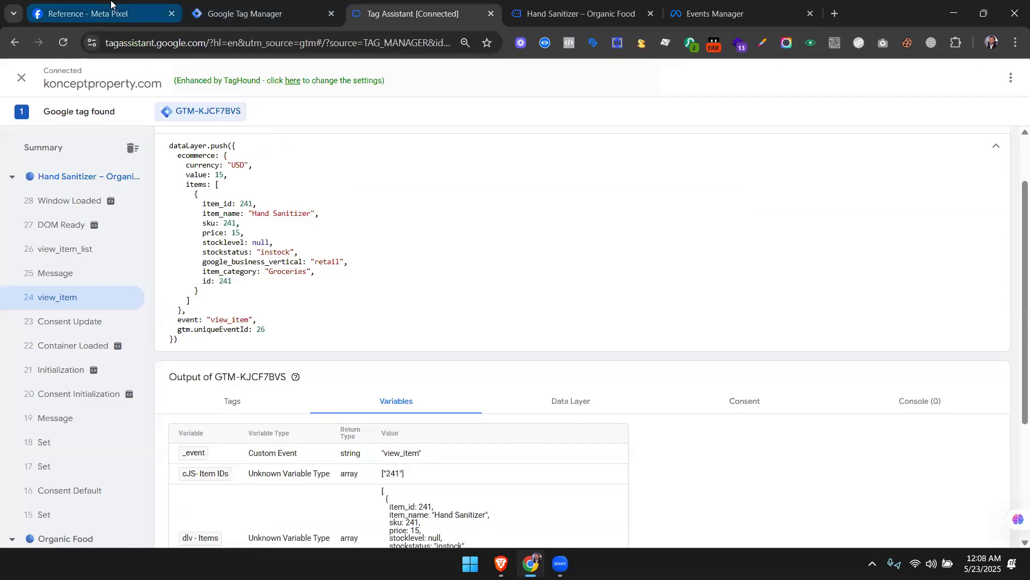
{"action": "left_click", "coordinate": [97, 12]}
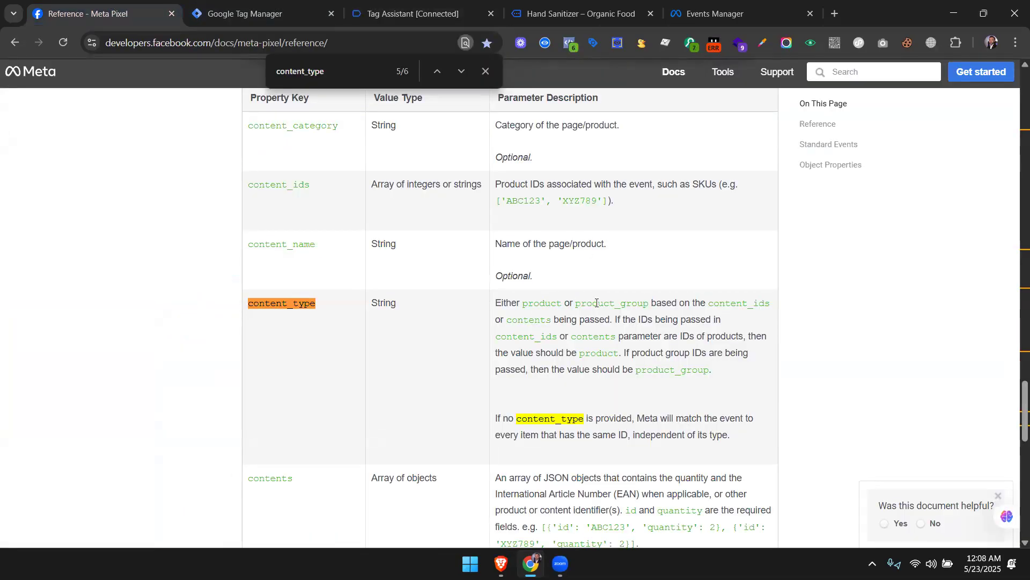
{"action": "left_click_drag", "start_coordinate": [575, 303], "coordinate": [648, 302]}
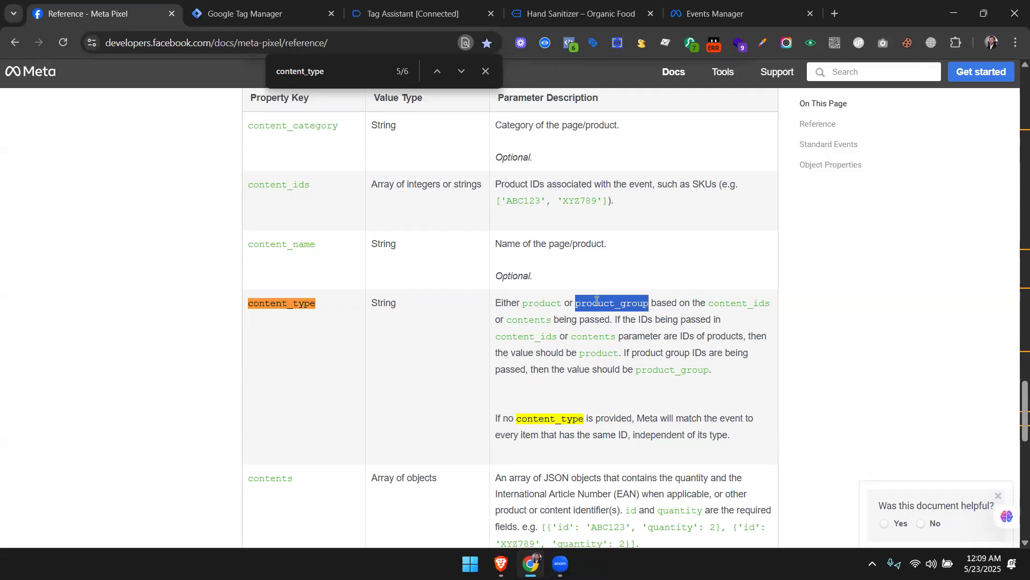
{"action": "double_click", "coordinate": [556, 304]}
{"action": "key", "text": "ctrl+c"}
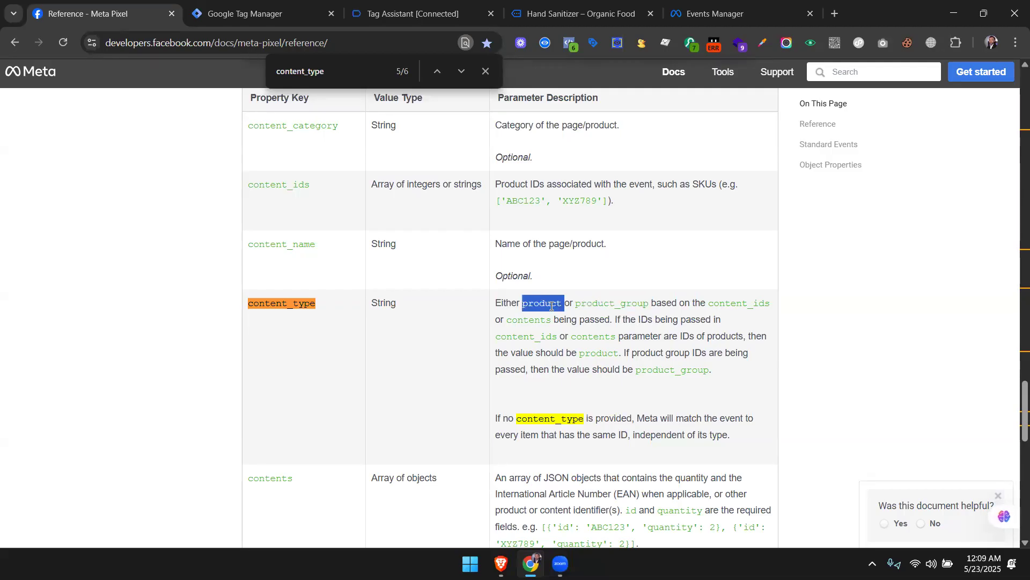
{"action": "left_click", "coordinate": [191, 5]}
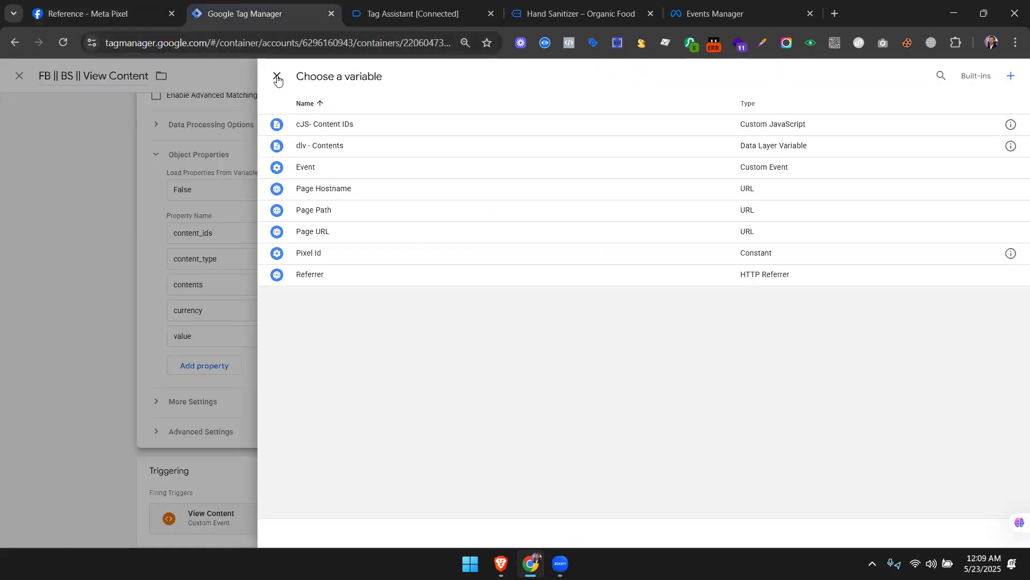
Replace content_type's placeholder with the value product.
{"action": "key", "text": "Escape"}
{"action": "double_click", "coordinate": [683, 258]}
{"action": "key", "text": "ctrl+v"}
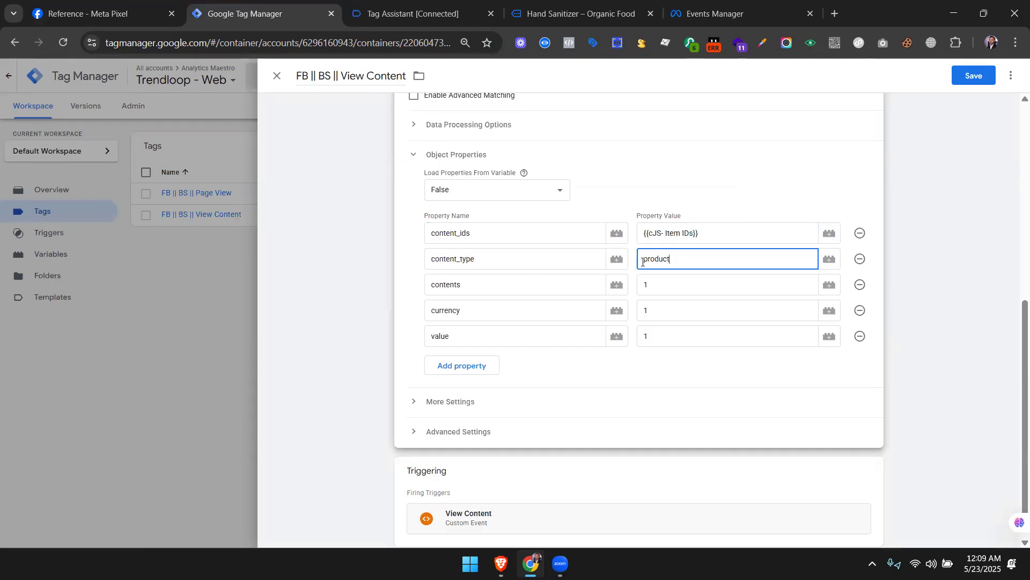
{"action": "double_click", "coordinate": [683, 260]}
{"action": "left_click", "coordinate": [678, 256]}
Set contents' value to the {{dlv - Contents}} variable.
{"action": "left_click", "coordinate": [649, 285]}
{"action": "left_click_drag", "start_coordinate": [649, 285], "coordinate": [639, 285]}
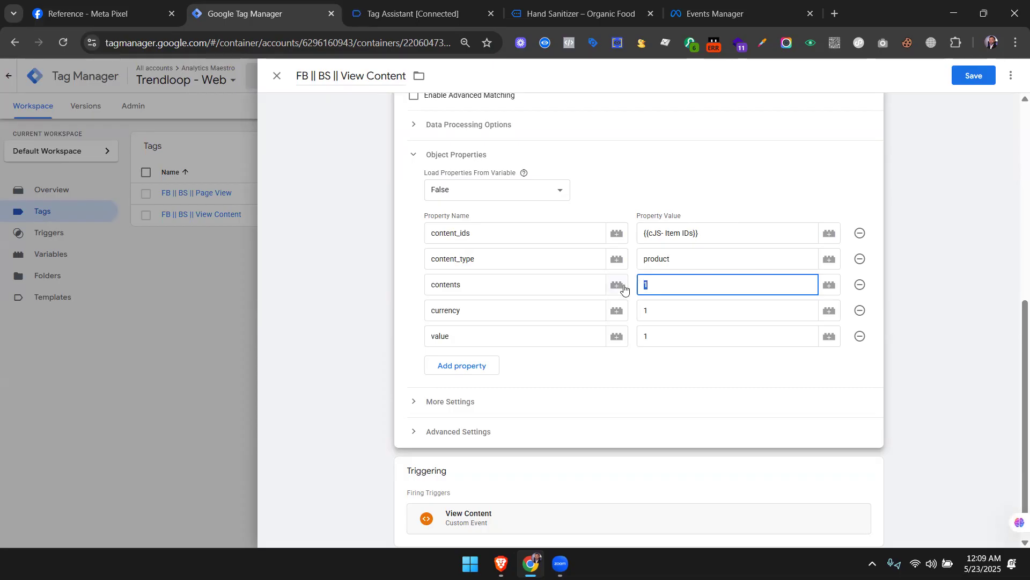
{"action": "type", "text": "{{"}
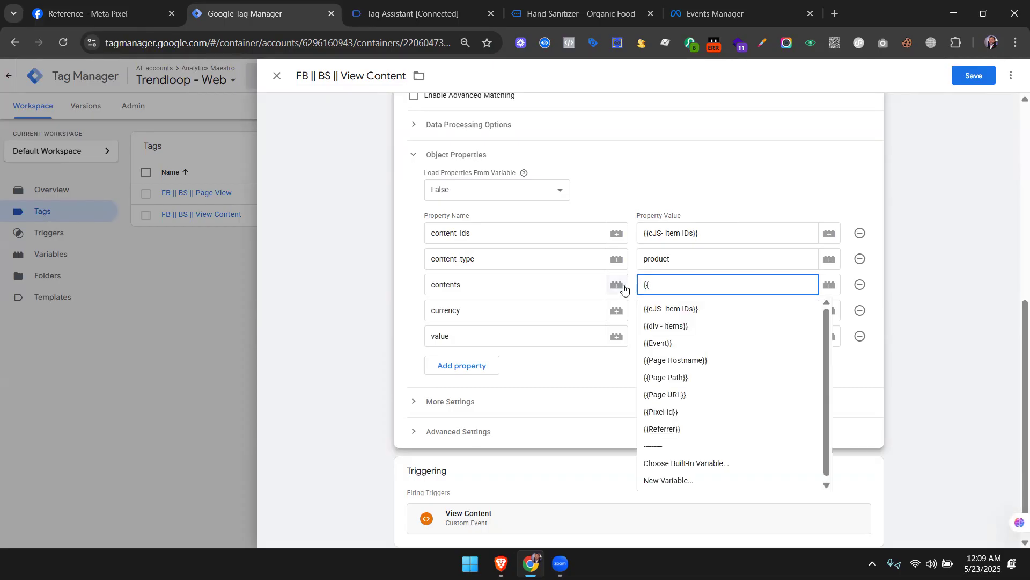
{"action": "type", "text": "con"}
{"action": "left_click_drag", "start_coordinate": [673, 279], "coordinate": [644, 278]}
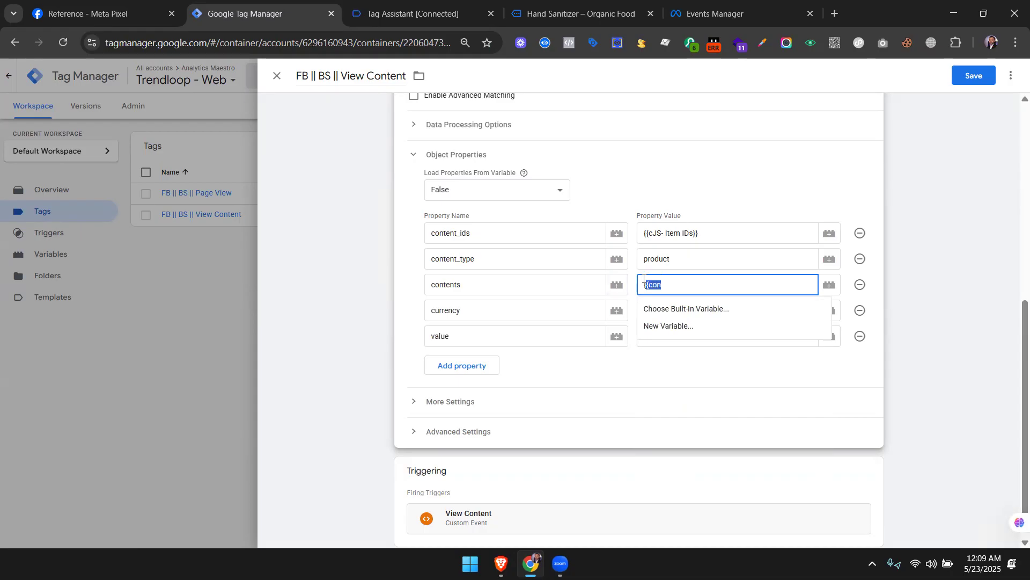
{"action": "key", "text": "BackSpace"}
{"action": "left_click", "coordinate": [830, 285]}
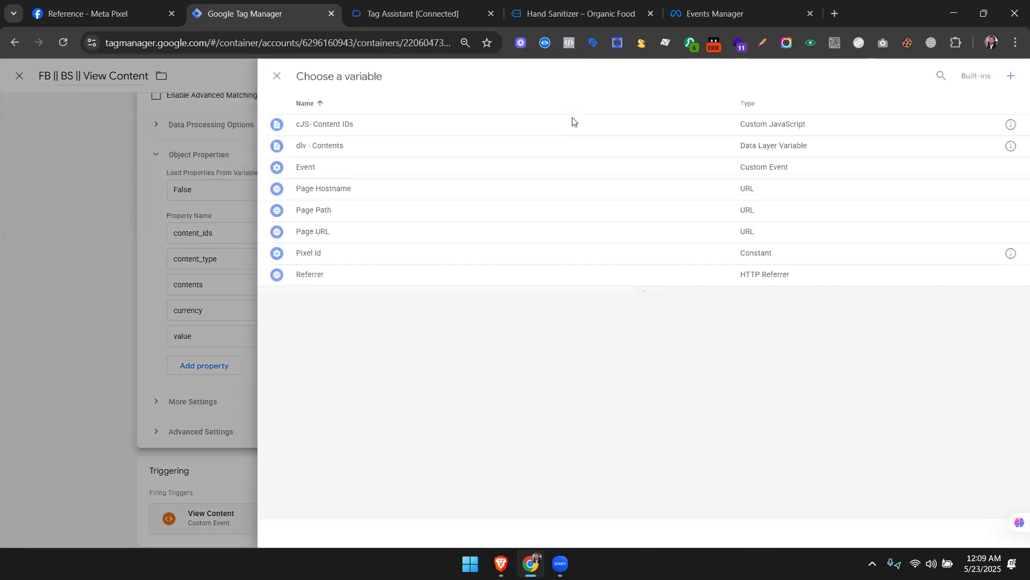
{"action": "left_click", "coordinate": [334, 147]}
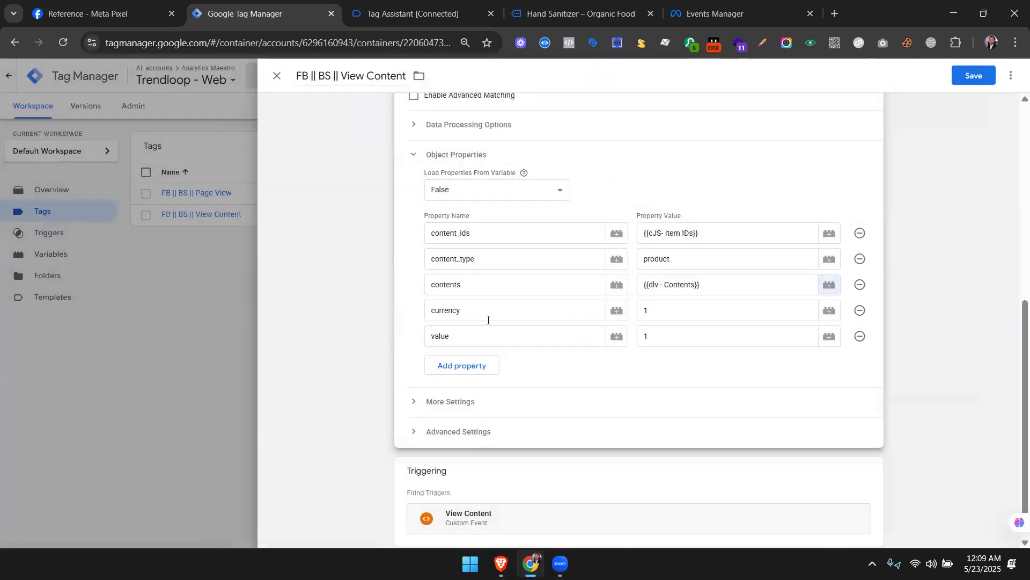
Clear currency's placeholder 1 and bring up its variable list.
{"action": "left_click", "coordinate": [781, 316]}
{"action": "key", "text": "BackSpace"}
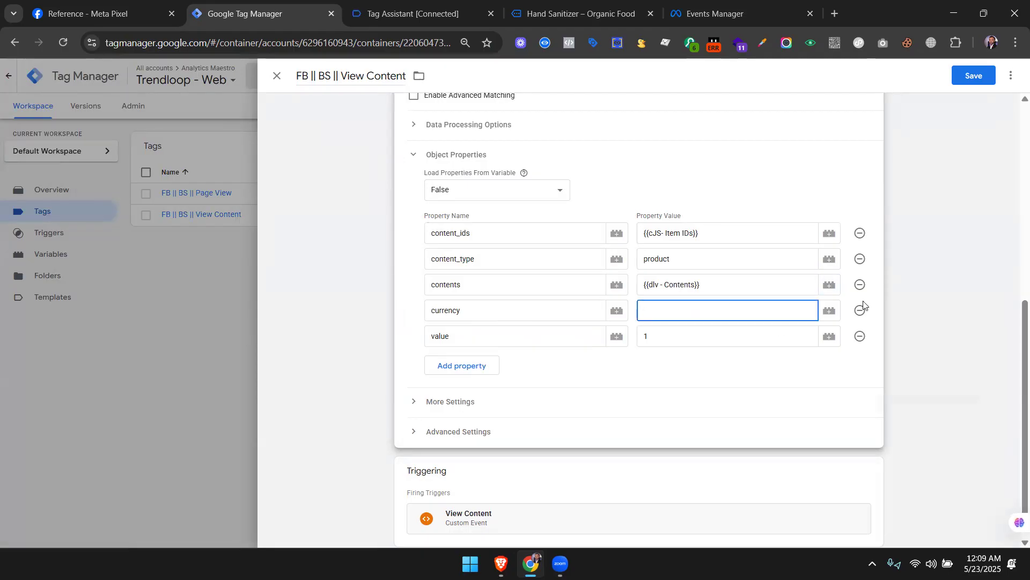
{"action": "left_click", "coordinate": [830, 311]}
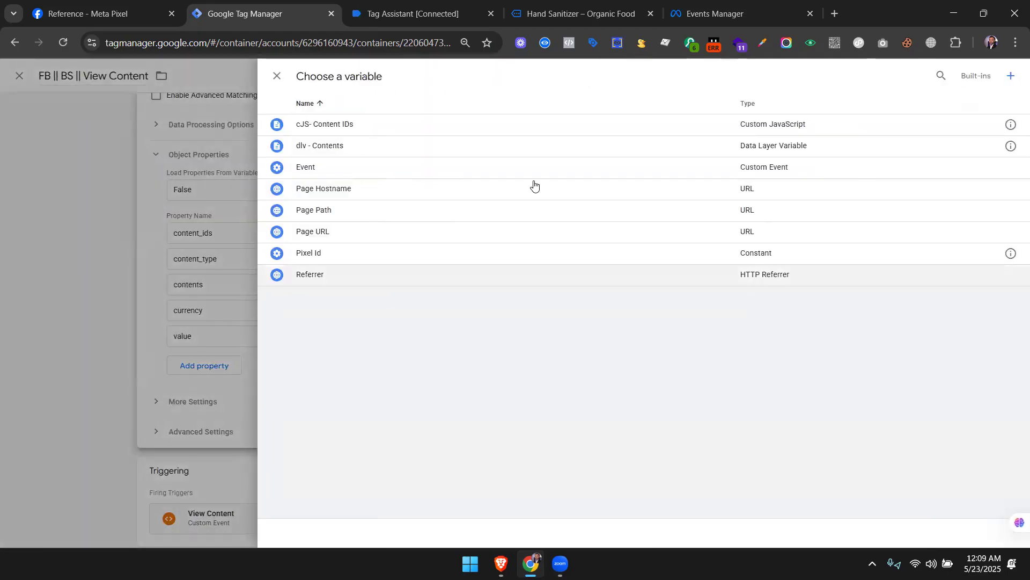
Find the currency key in the view_item data layer and start a new Data Layer Variable.
{"action": "left_click", "coordinate": [410, 4]}
{"action": "double_click", "coordinate": [199, 168]}
{"action": "left_click", "coordinate": [245, 14]}
{"action": "key", "text": "ctrl+Tab"}
{"action": "left_click", "coordinate": [270, 20]}
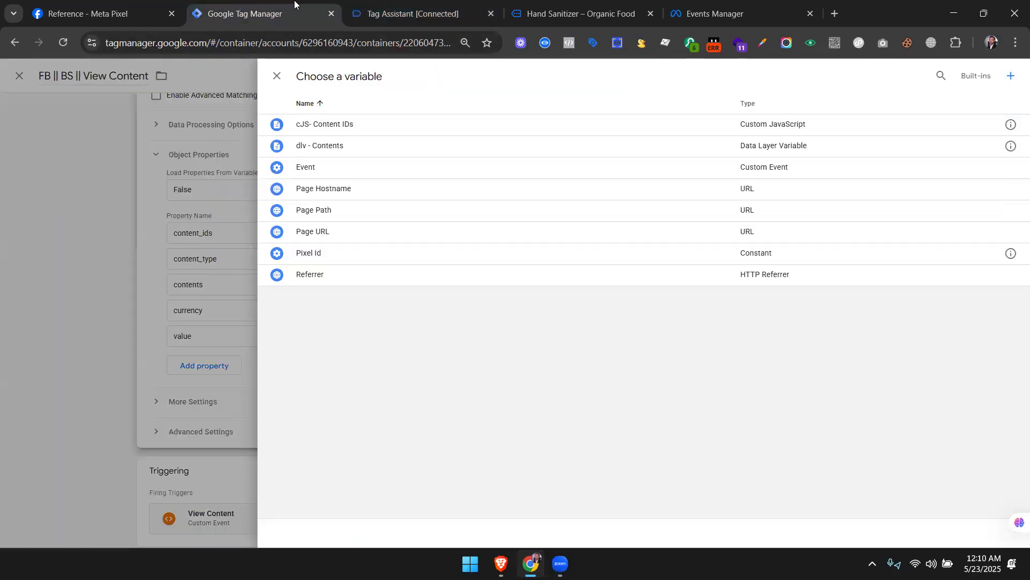
{"action": "left_click", "coordinate": [396, 7]}
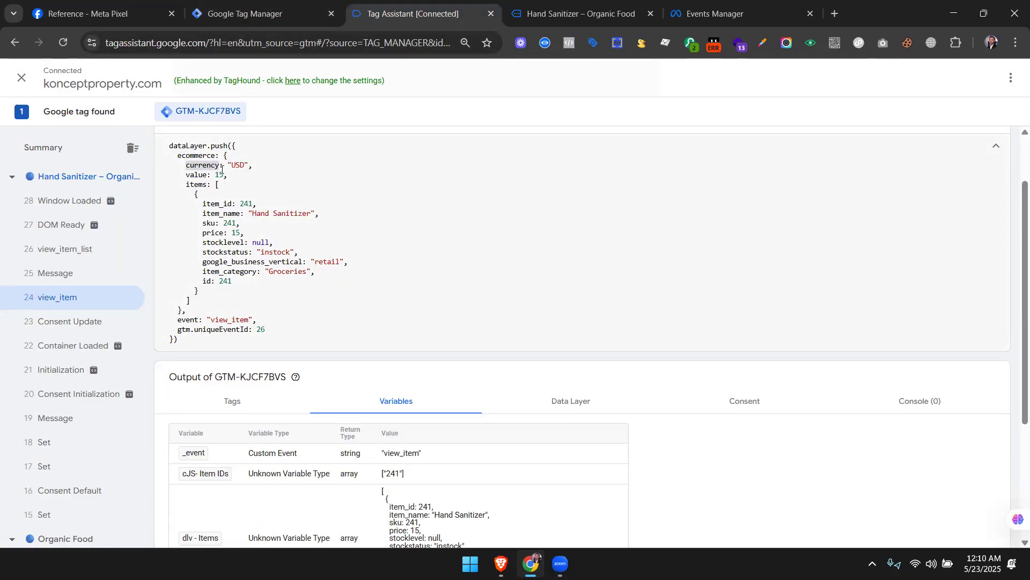
{"action": "left_click", "coordinate": [244, 13]}
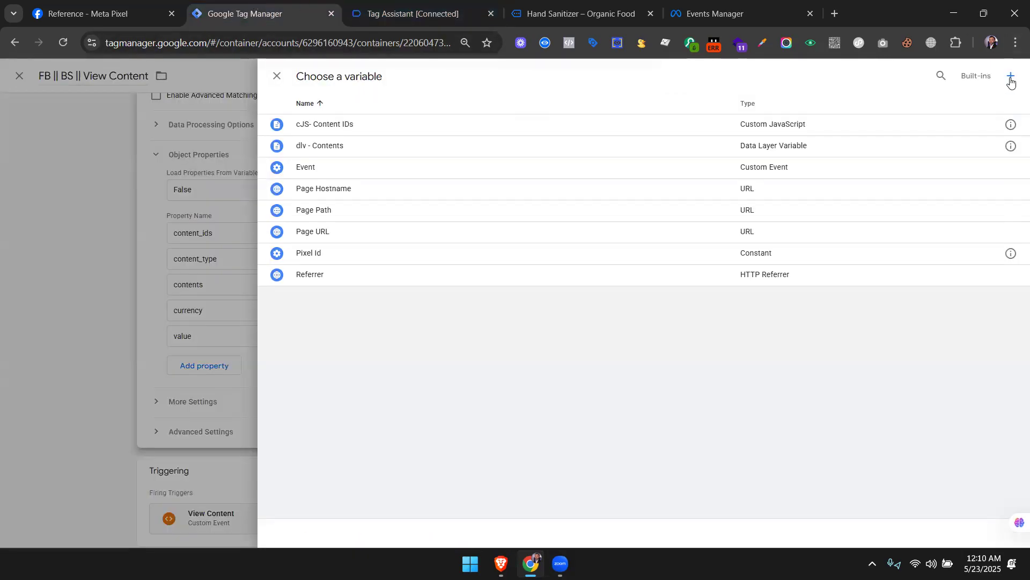
{"action": "left_click", "coordinate": [1011, 78]}
{"action": "left_click", "coordinate": [554, 152]}
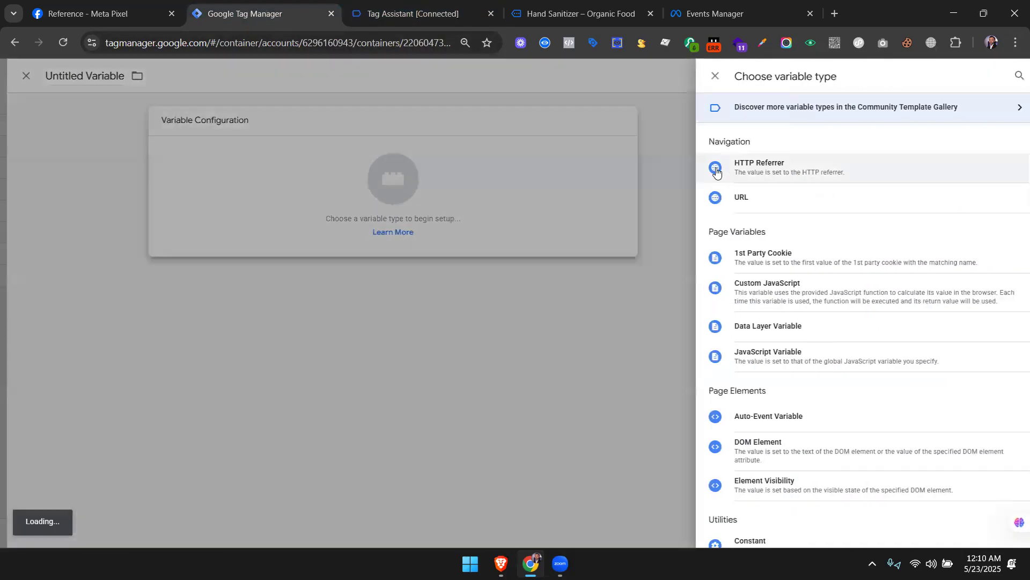
{"action": "left_click", "coordinate": [429, 13]}
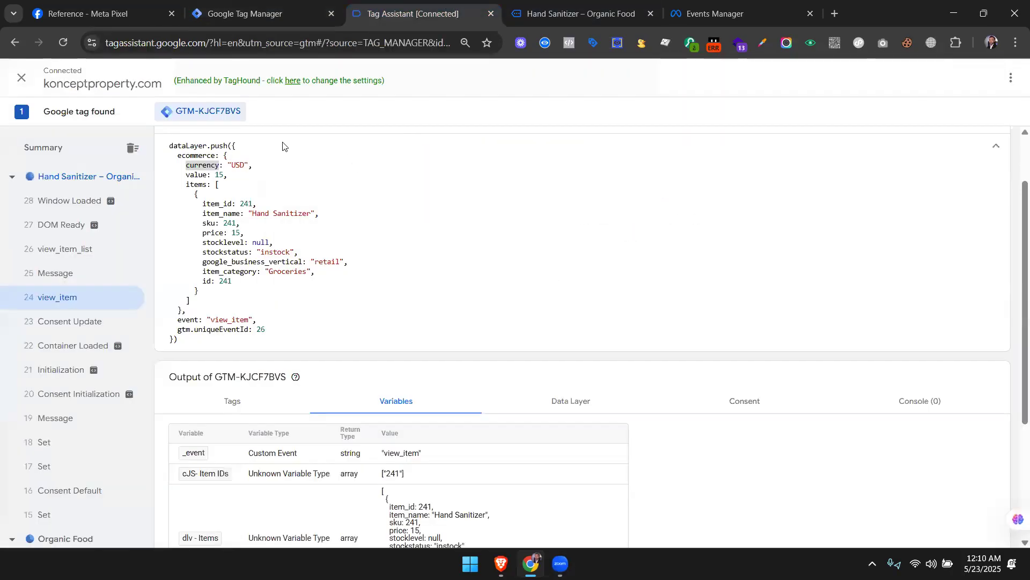
Set the variable's data layer name to ecommerce.currency, copied from Tag Assistant.
{"action": "double_click", "coordinate": [198, 155]}
{"action": "key", "text": "ctrl+c"}
{"action": "left_click", "coordinate": [244, 13]}
{"action": "left_click", "coordinate": [440, 221]}
{"action": "key", "text": "ctrl+v"}
{"action": "left_click", "coordinate": [413, 13]}
{"action": "left_click", "coordinate": [199, 166]}
{"action": "double_click", "coordinate": [199, 165]}
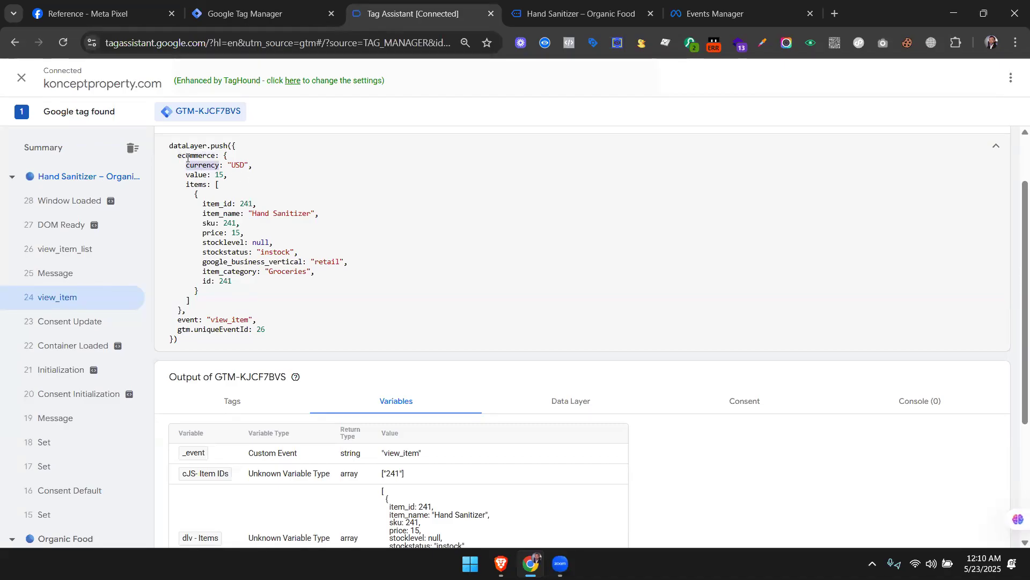
{"action": "left_click", "coordinate": [225, 155]}
{"action": "left_click", "coordinate": [268, 10]}
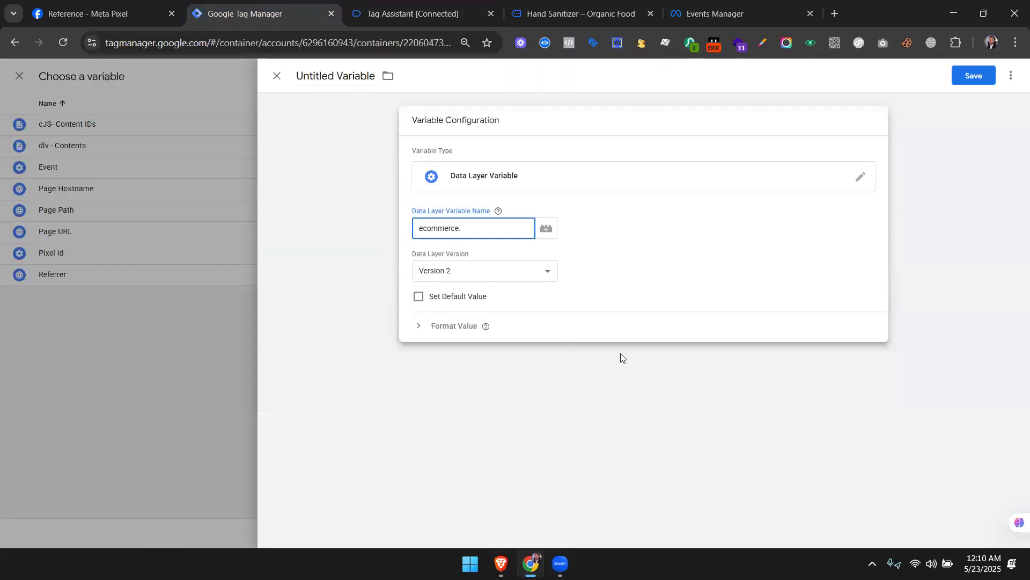
{"action": "left_click", "coordinate": [458, 11]}
{"action": "double_click", "coordinate": [192, 166]}
{"action": "key", "text": "ctrl+c"}
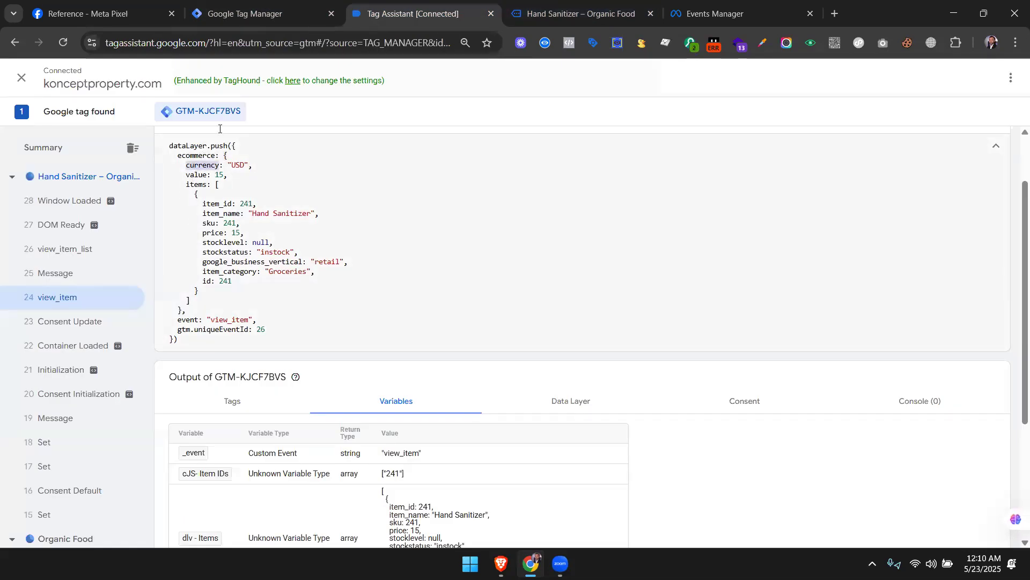
{"action": "left_click", "coordinate": [259, 12]}
{"action": "key", "text": "ctrl+v"}
Rename the variable to 'dlv- Currency' and save it as the tag's currency value.
{"action": "left_click", "coordinate": [333, 79]}
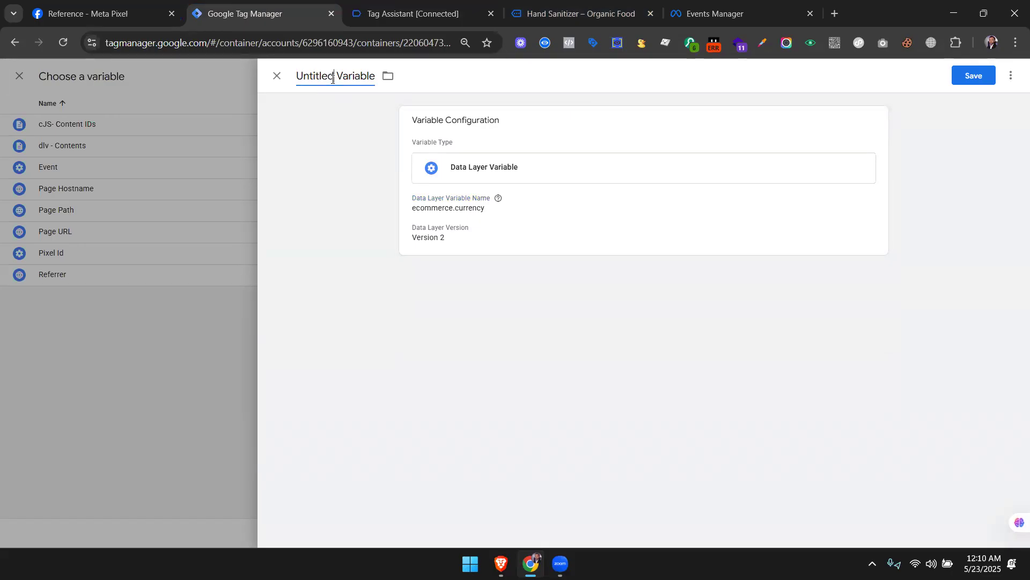
{"action": "key", "text": "ctrl+a"}
{"action": "type", "text": "dlv- Currency"}
{"action": "left_click", "coordinate": [976, 76]}
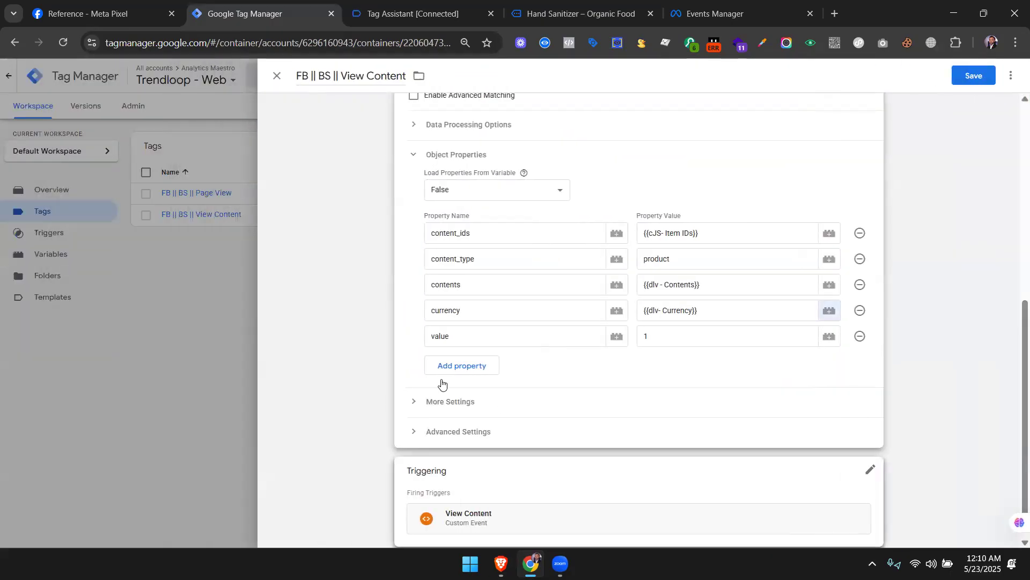
{"action": "left_click", "coordinate": [647, 336]}
Clear the value property's placeholder 1 and copy the ecommerce key from the data layer.
{"action": "double_click", "coordinate": [646, 336]}
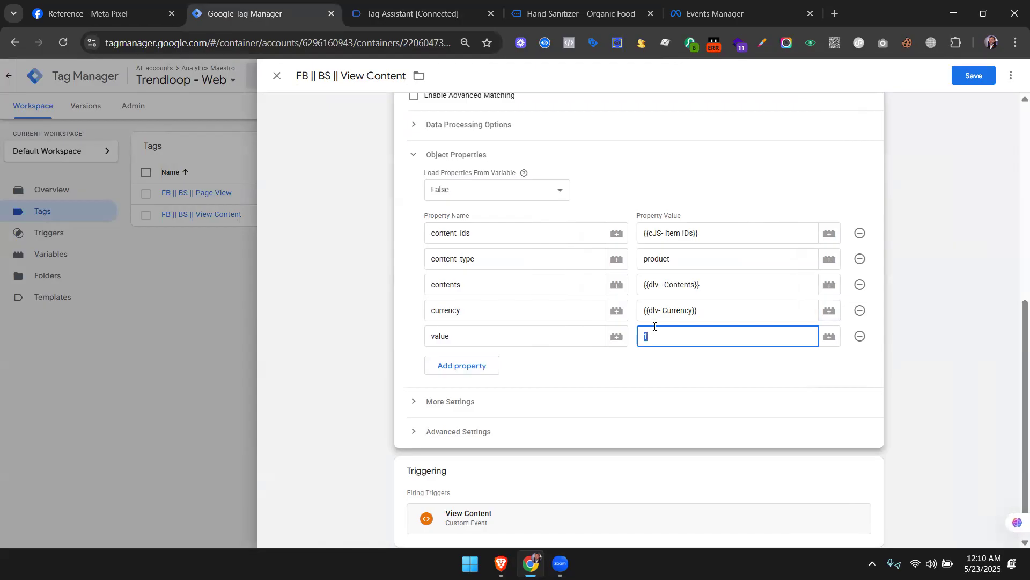
{"action": "key", "text": "BackSpace"}
{"action": "key", "text": "ctrl+Tab"}
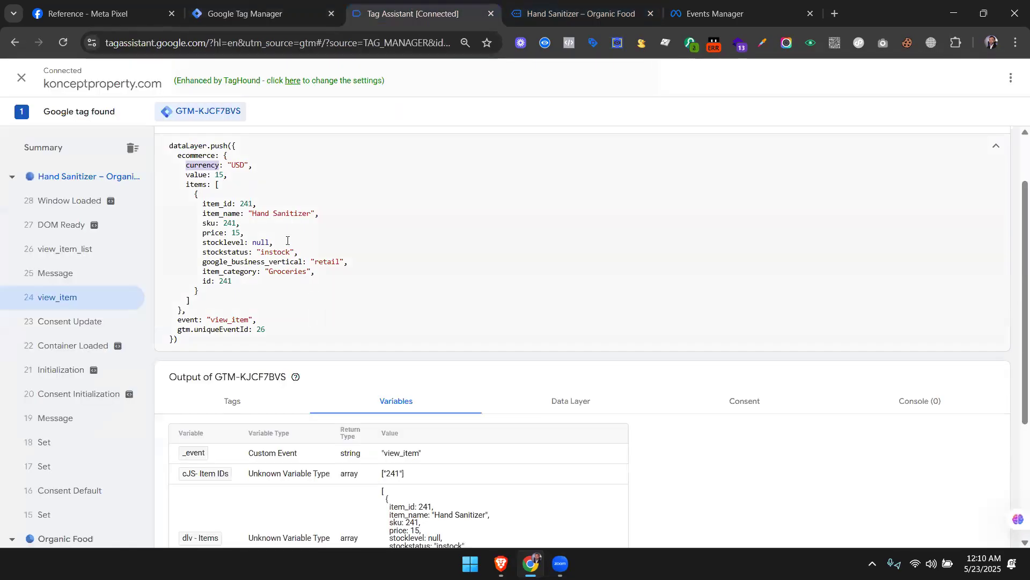
{"action": "double_click", "coordinate": [197, 175]}
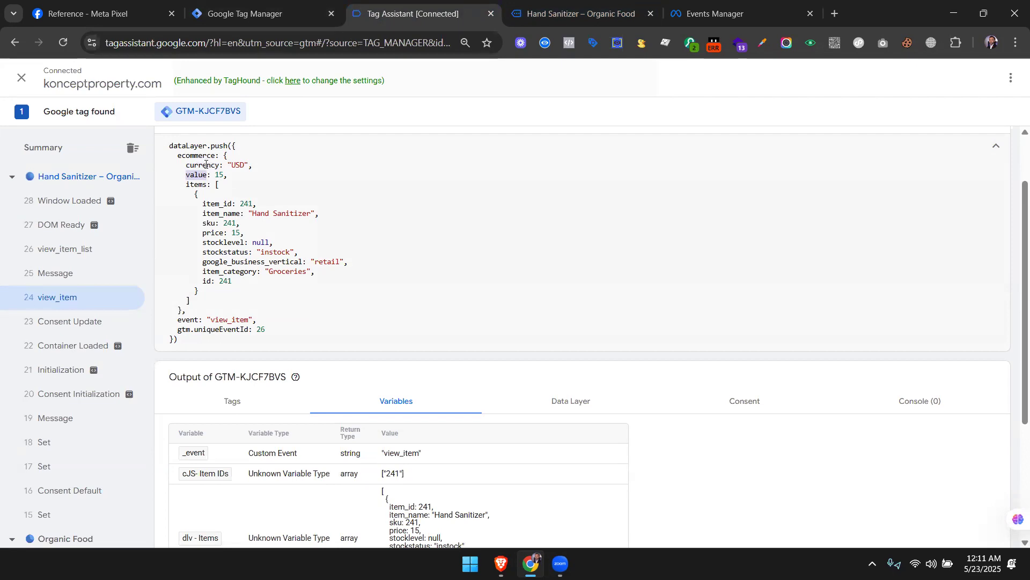
{"action": "left_click", "coordinate": [182, 156]}
{"action": "double_click", "coordinate": [182, 156]}
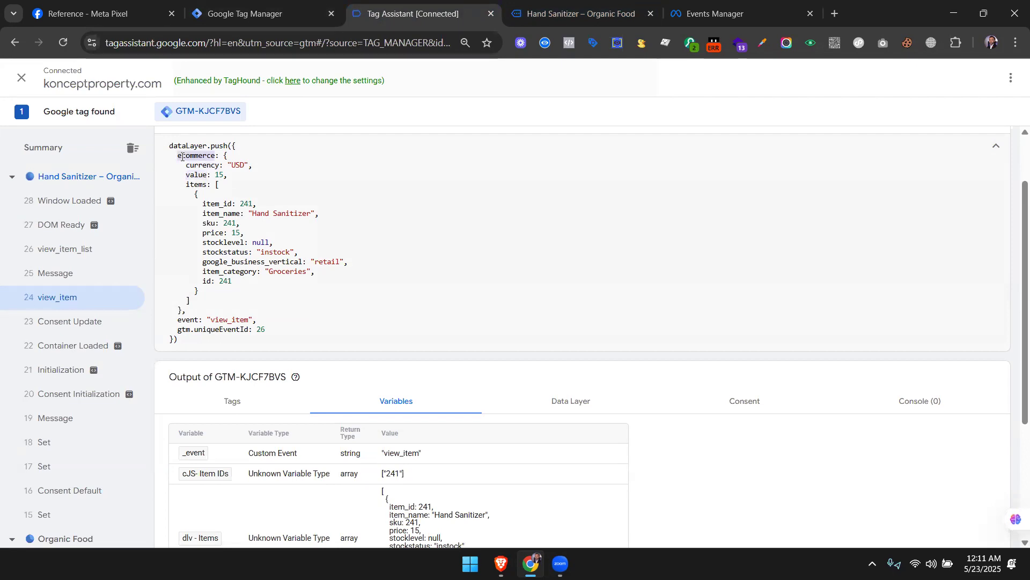
{"action": "key", "text": "ctrl+c"}
{"action": "key", "text": "ctrl+Page_Up"}
Create a new Data Layer Variable for value with the path ecommerce.value.
{"action": "left_click", "coordinate": [830, 336]}
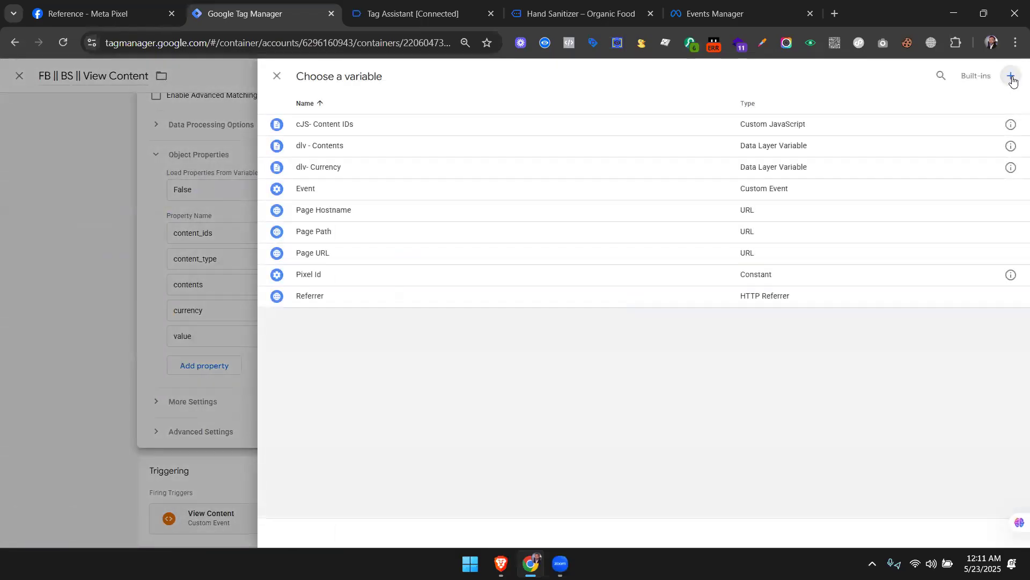
{"action": "left_click", "coordinate": [1012, 80]}
{"action": "left_click", "coordinate": [759, 147]}
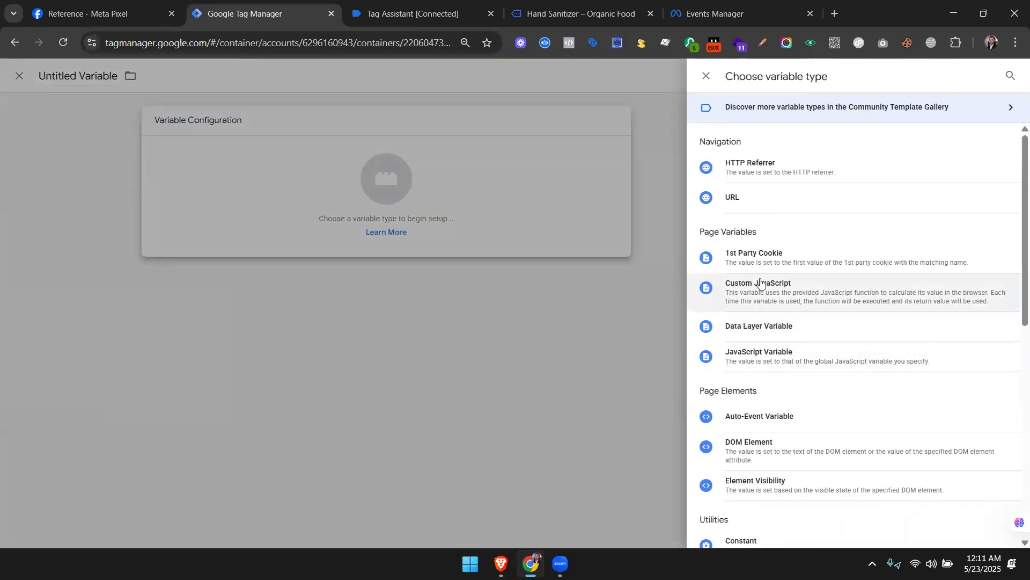
{"action": "left_click", "coordinate": [758, 327]}
{"action": "left_click", "coordinate": [432, 229]}
{"action": "key", "text": "ctrl+v"}
{"action": "left_click", "coordinate": [413, 13]}
{"action": "left_click", "coordinate": [194, 166]}
{"action": "left_click", "coordinate": [252, 13]}
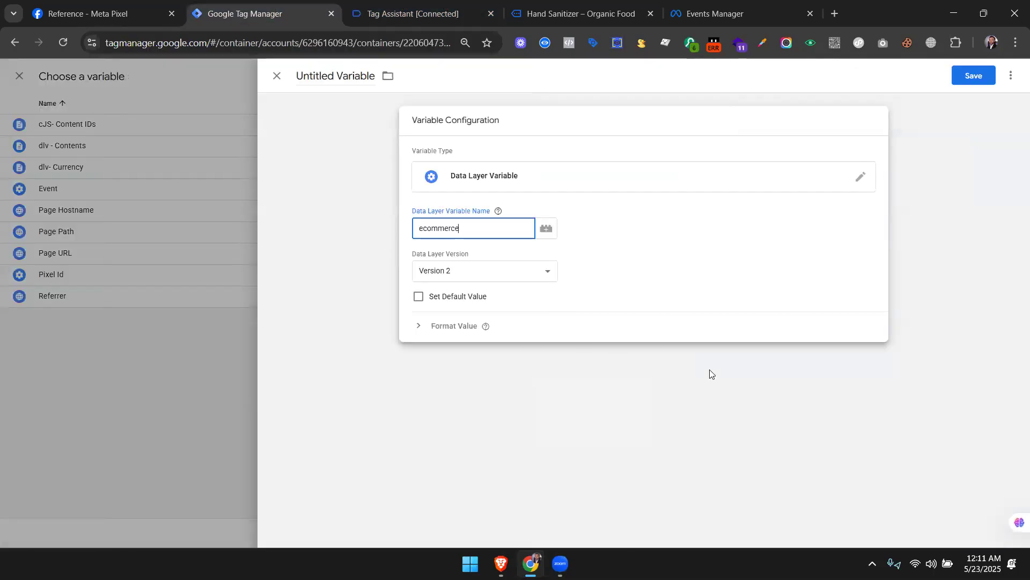
{"action": "type", "text": ".value"}
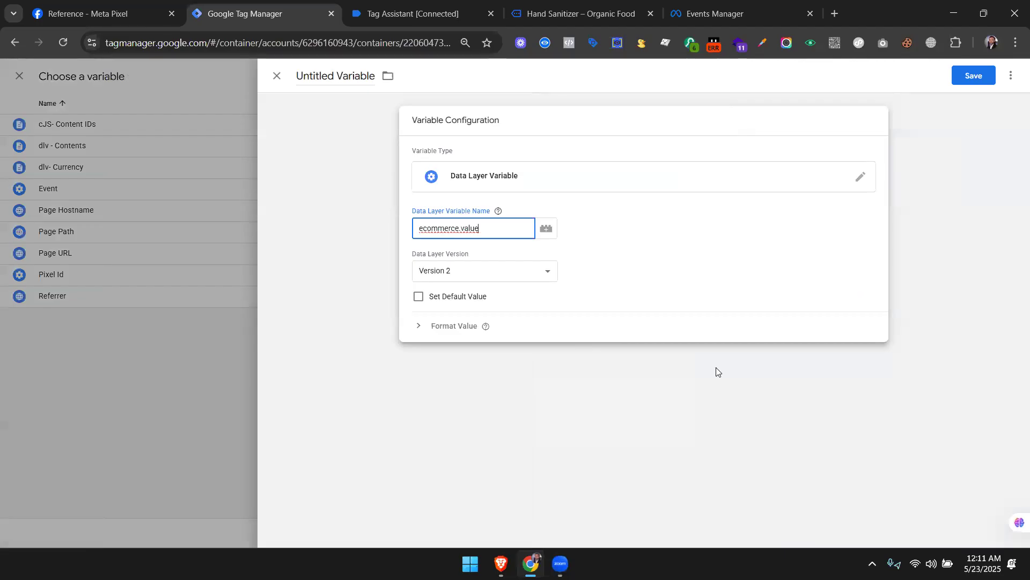
Name the variable 'dlv- Value' and save it as the value property's variable.
{"action": "left_click", "coordinate": [329, 75]}
{"action": "type", "text": "dlv"}
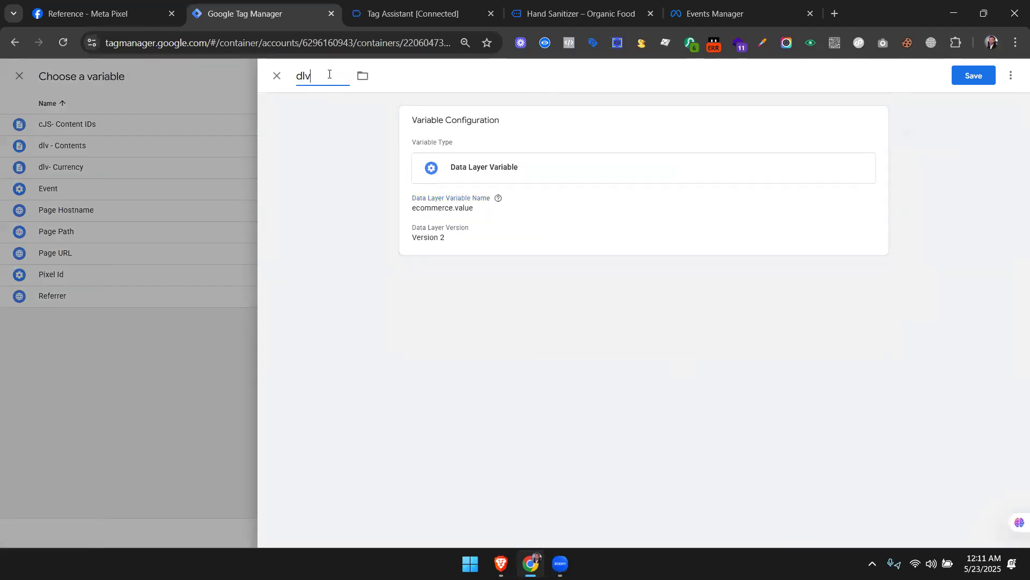
{"action": "type", "text": "- value"}
{"action": "left_click_drag", "start_coordinate": [324, 77], "coordinate": [318, 78]}
{"action": "type", "text": "V"}
{"action": "left_click", "coordinate": [974, 74]}
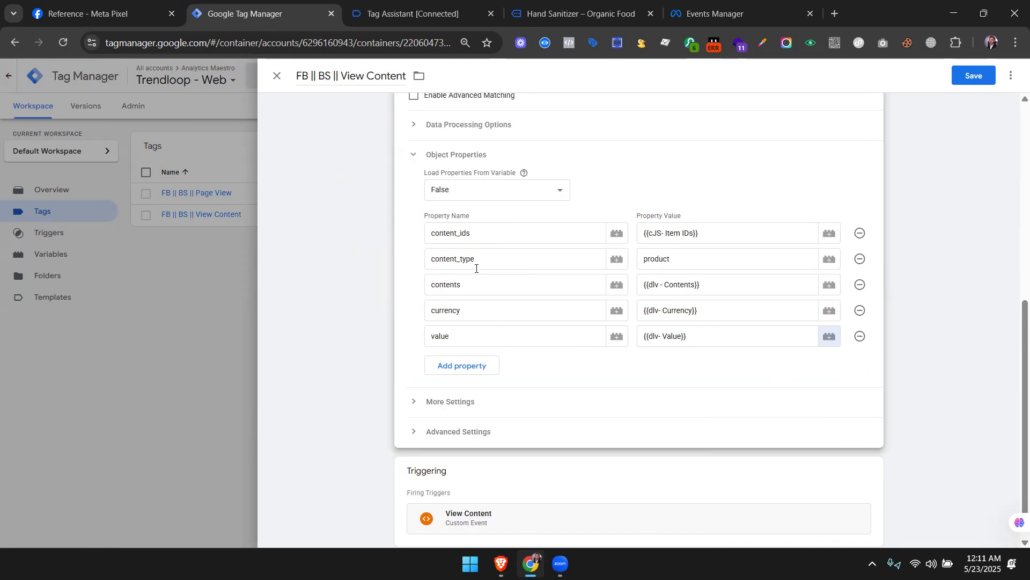
Check the content_ids property and save the FB || BS || View Content tag.
{"action": "left_click", "coordinate": [474, 233]}
{"action": "left_click_drag", "start_coordinate": [474, 233], "coordinate": [431, 236]}
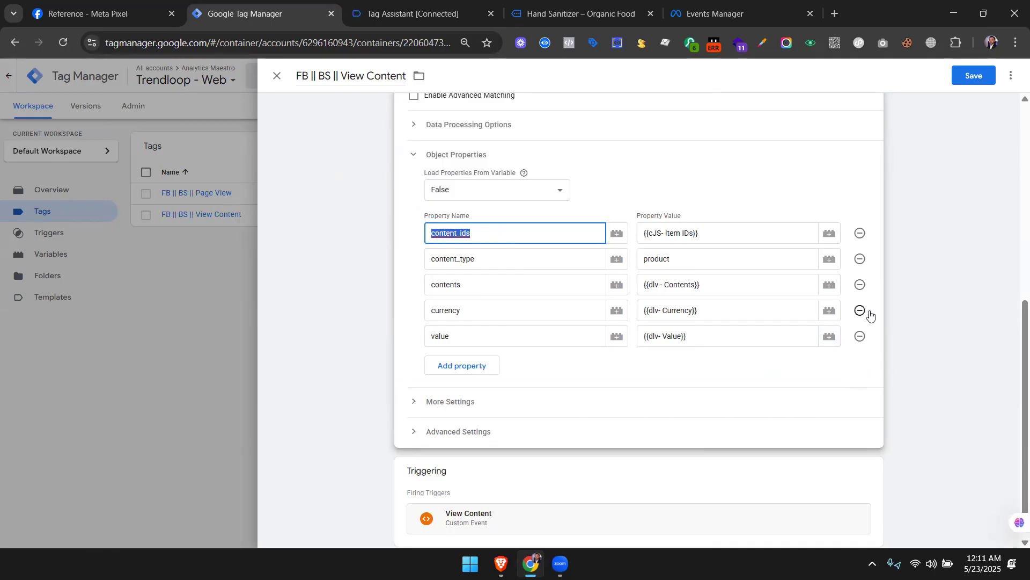
{"action": "left_click", "coordinate": [973, 75]}
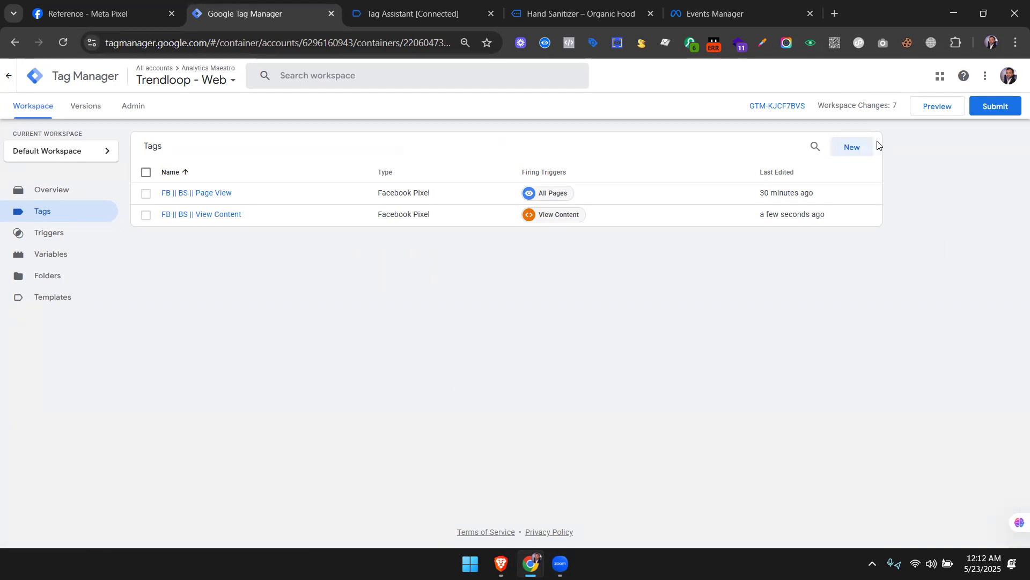
{"action": "left_click", "coordinate": [853, 148]}
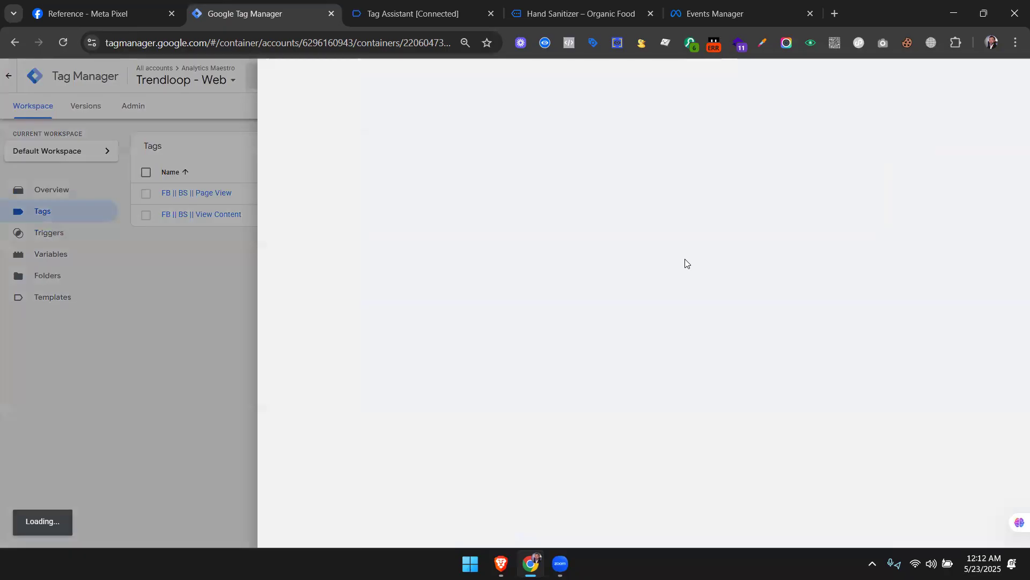
Discard the empty new tag and review the View Content tag's object properties.
{"action": "left_click", "coordinate": [220, 335]}
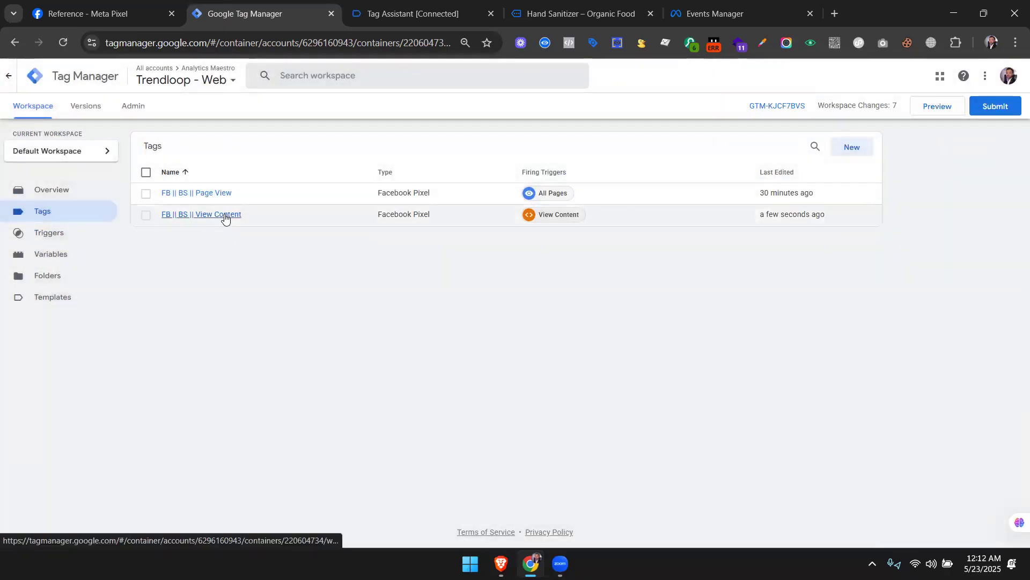
{"action": "left_click", "coordinate": [225, 216]}
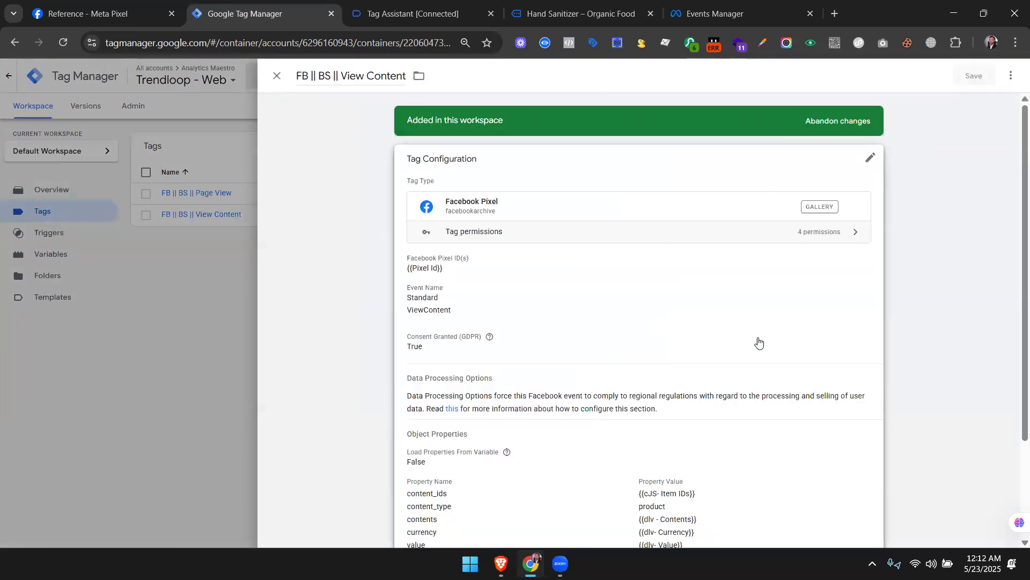
{"action": "left_click", "coordinate": [560, 302]}
{"action": "scroll", "coordinate": [507, 300], "scroll_direction": "down", "scroll_amount": 2}
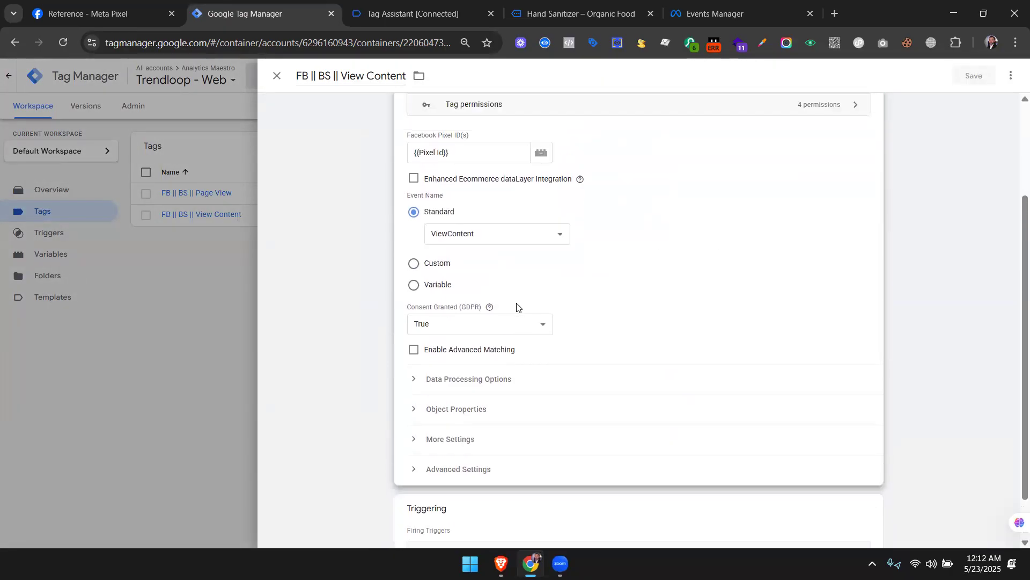
{"action": "left_click", "coordinate": [524, 424]}
{"action": "scroll", "coordinate": [573, 406], "scroll_direction": "down", "scroll_amount": 4}
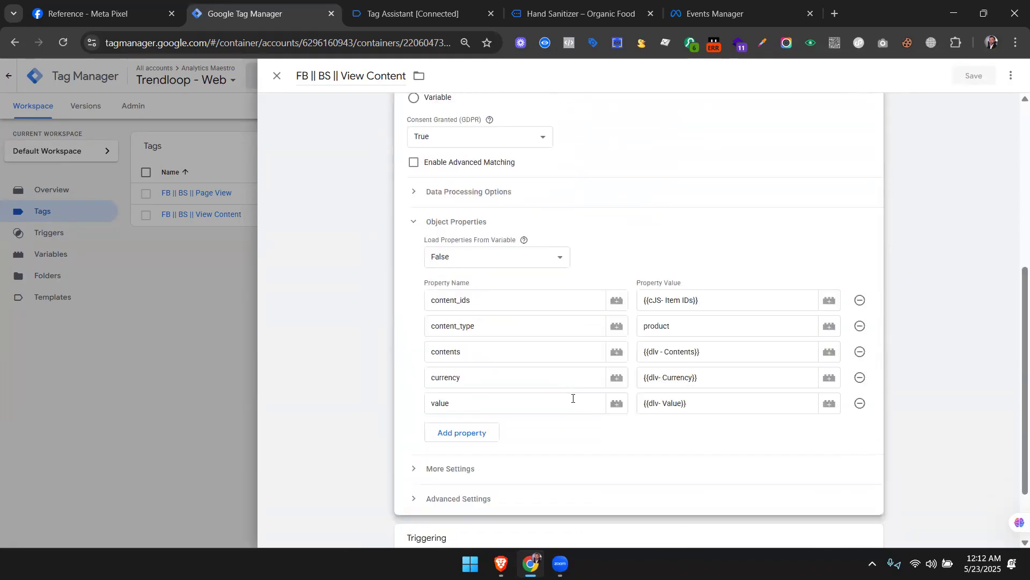
{"action": "scroll", "coordinate": [573, 397], "scroll_direction": "down", "scroll_amount": 2}
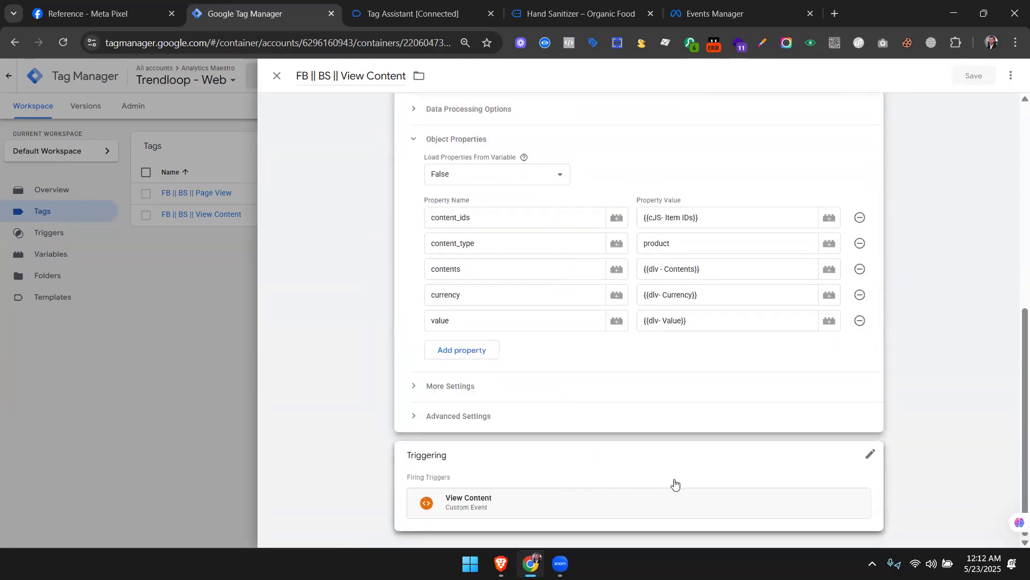
{"action": "scroll", "coordinate": [677, 475], "scroll_direction": "up", "scroll_amount": 6}
{"action": "scroll", "coordinate": [678, 475], "scroll_direction": "up", "scroll_amount": 2}
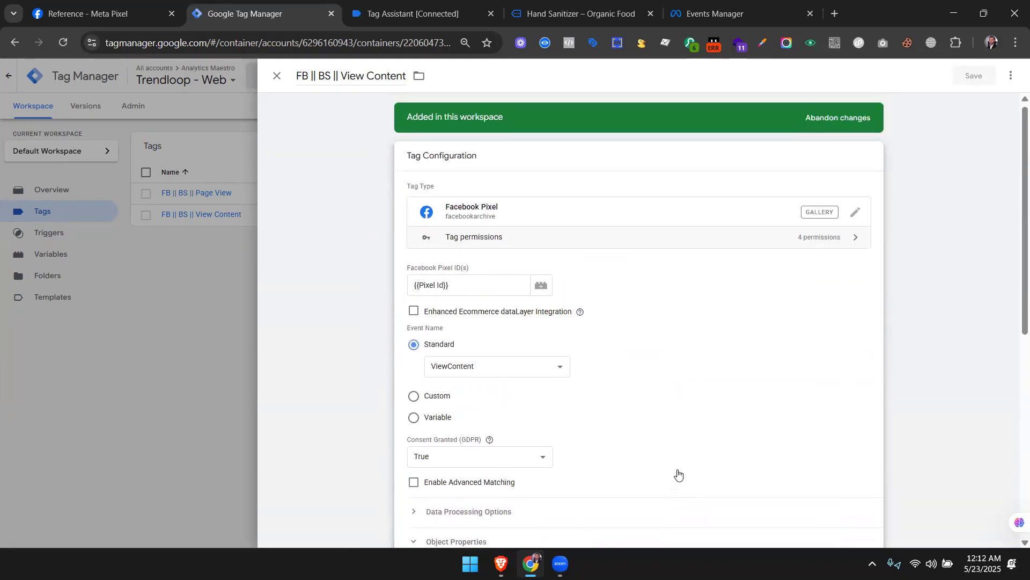
Copy FB || BS || View Content from its actions menu to create 'Copy of FB || BS || View Content'.
{"action": "left_click", "coordinate": [1012, 77]}
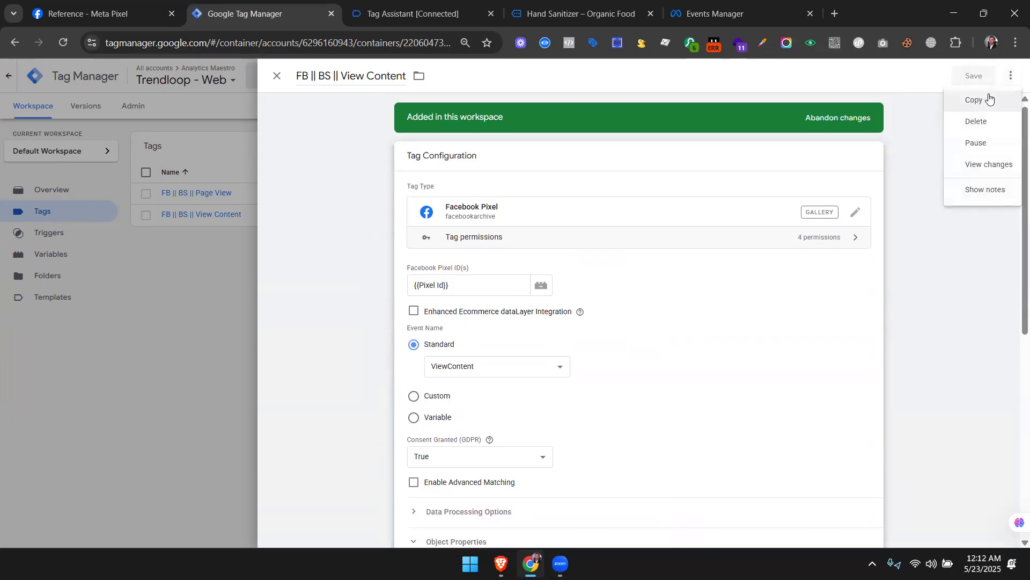
{"action": "left_click", "coordinate": [282, 79]}
{"action": "left_click", "coordinate": [284, 80]}
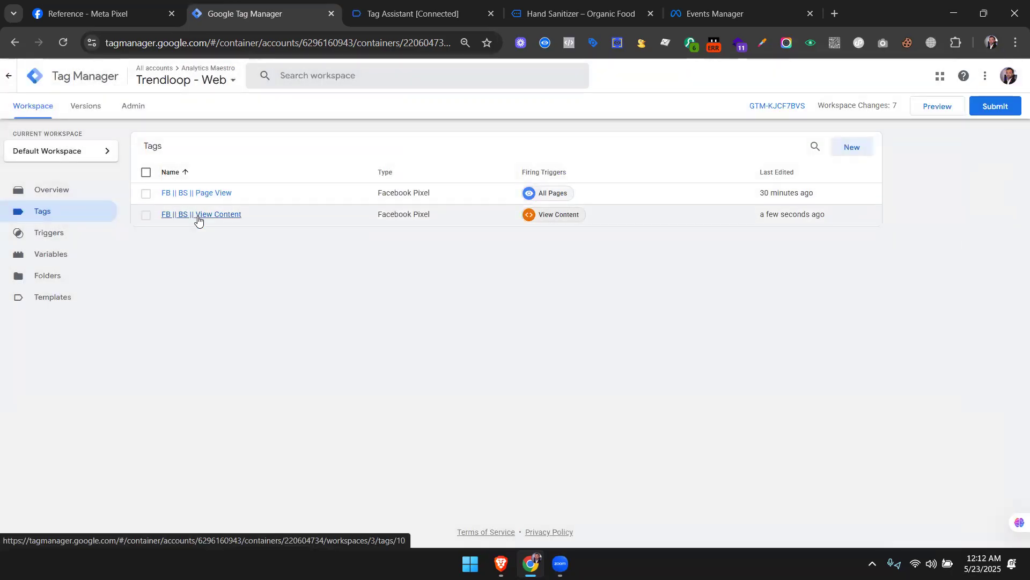
{"action": "left_click", "coordinate": [198, 218]}
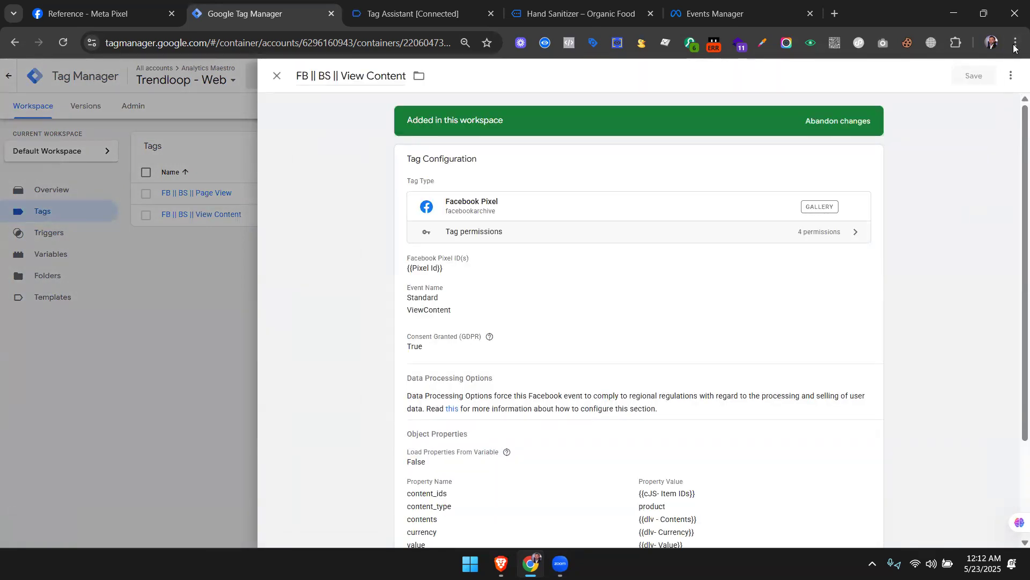
{"action": "left_click", "coordinate": [1012, 77]}
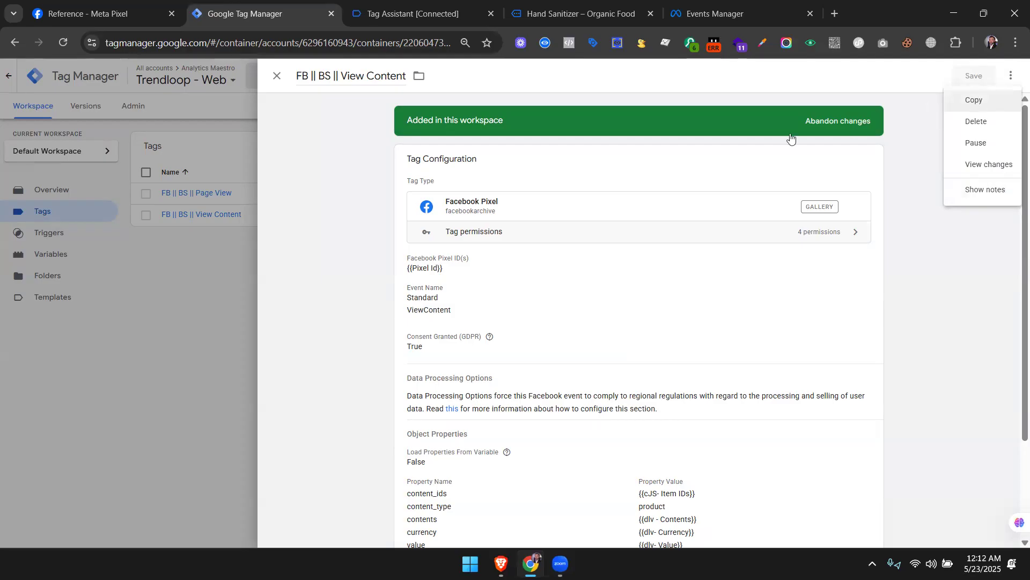
{"action": "left_click", "coordinate": [980, 102]}
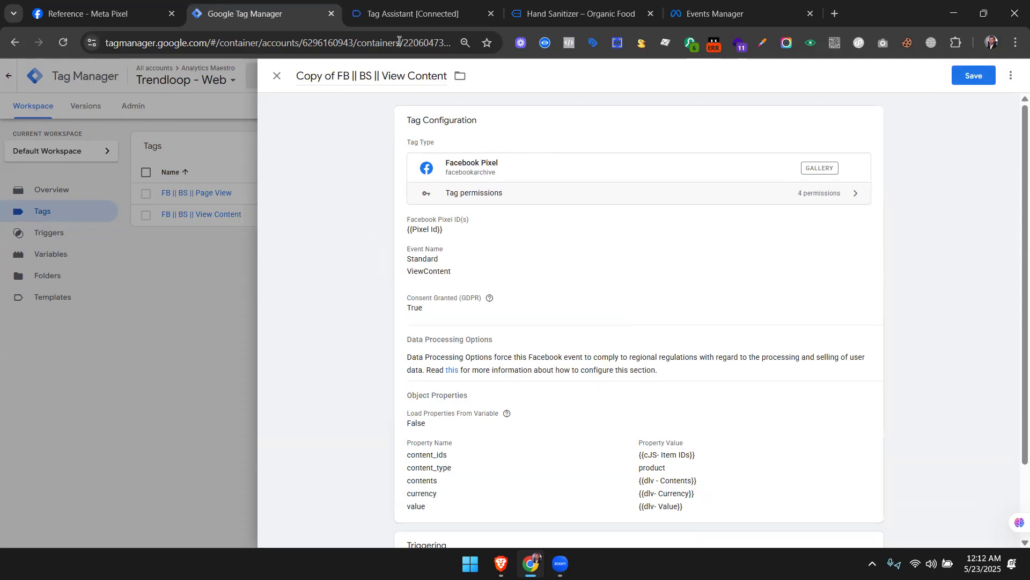
{"action": "left_click", "coordinate": [404, 16]}
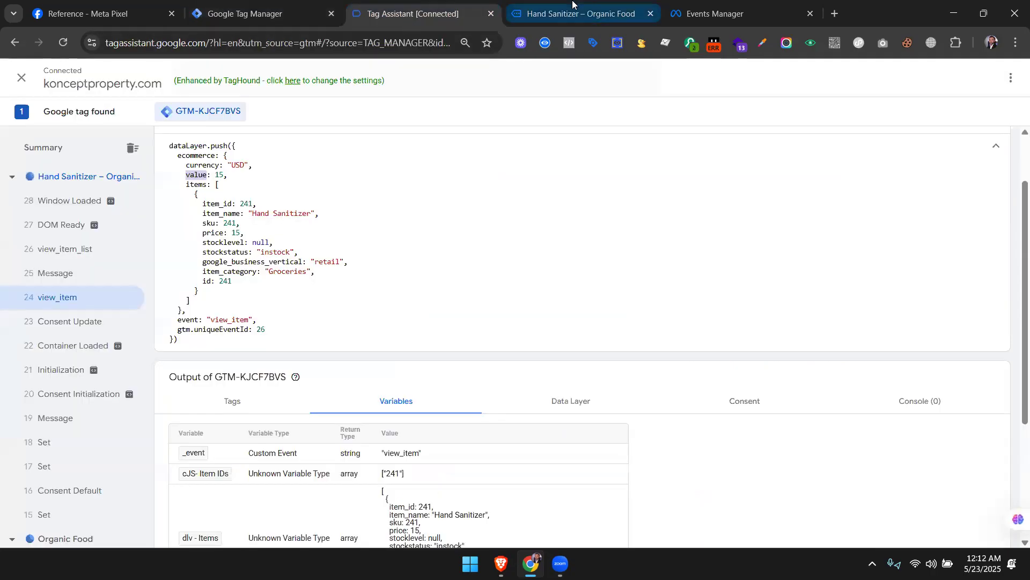
Add Hand Sanitizer to the cart and inspect the add_to_cart push: currency USD, value 15.
{"action": "left_click", "coordinate": [573, 6]}
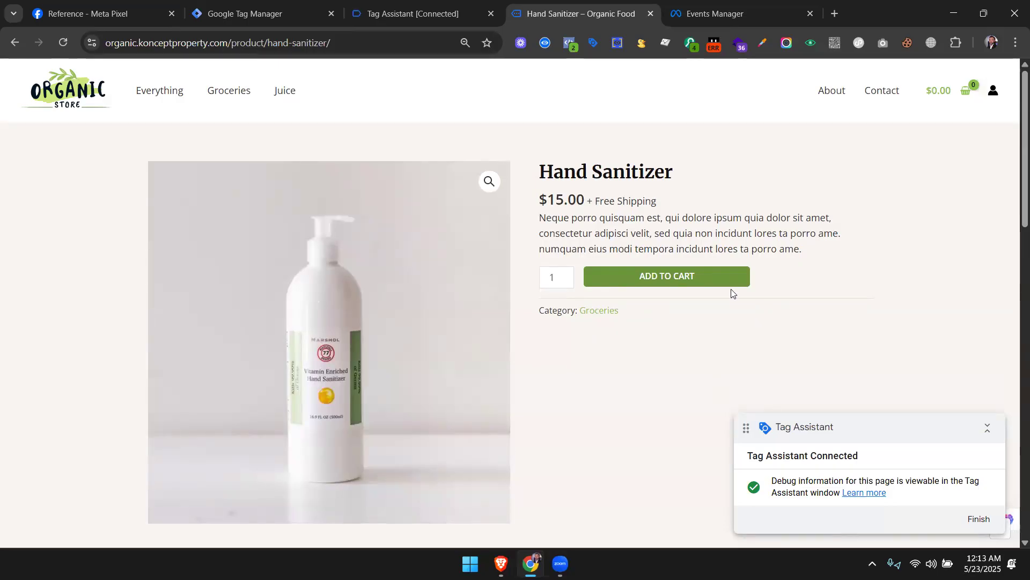
{"action": "left_click", "coordinate": [704, 279]}
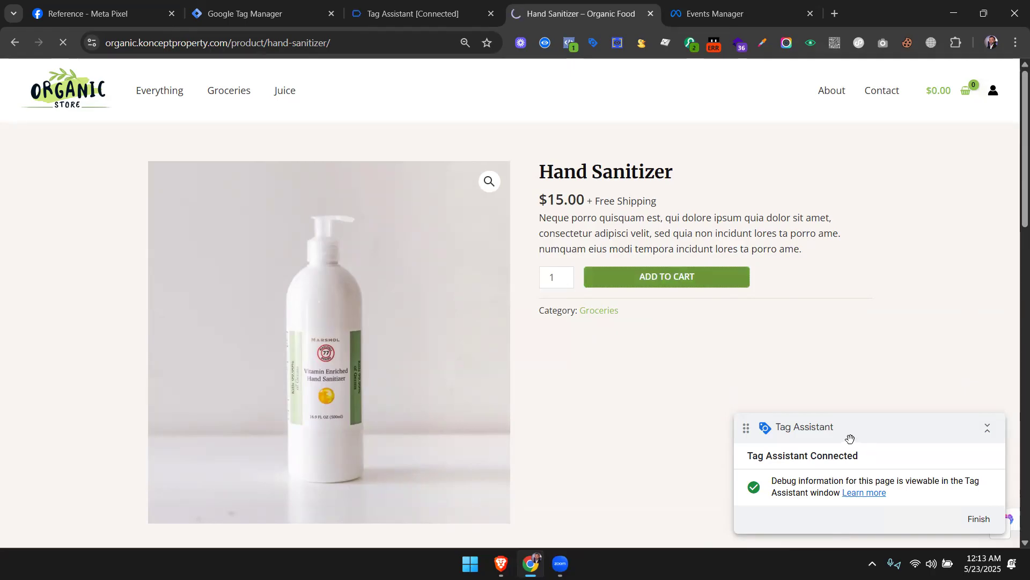
{"action": "left_click", "coordinate": [424, 13]}
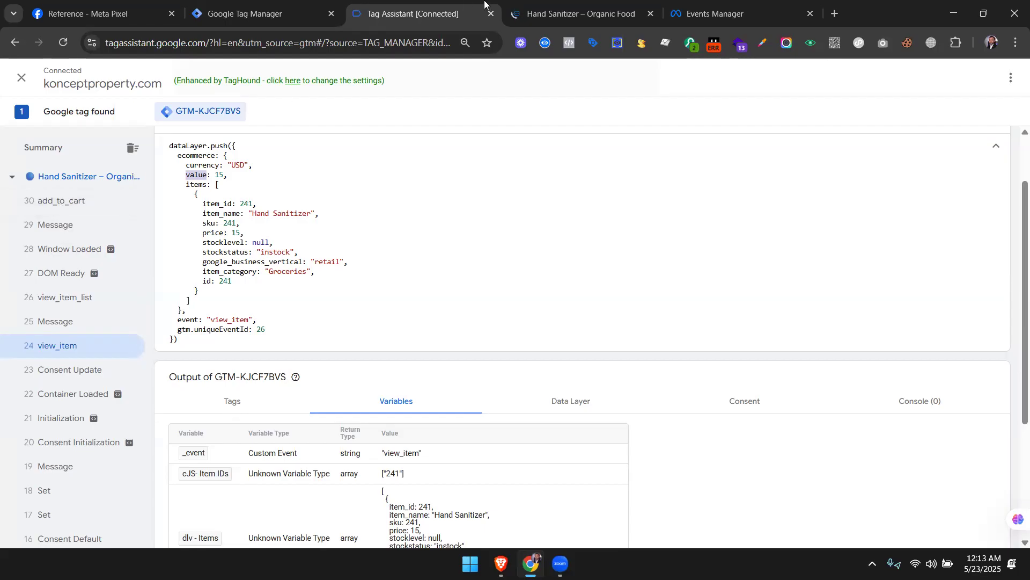
{"action": "left_click", "coordinate": [582, 14]}
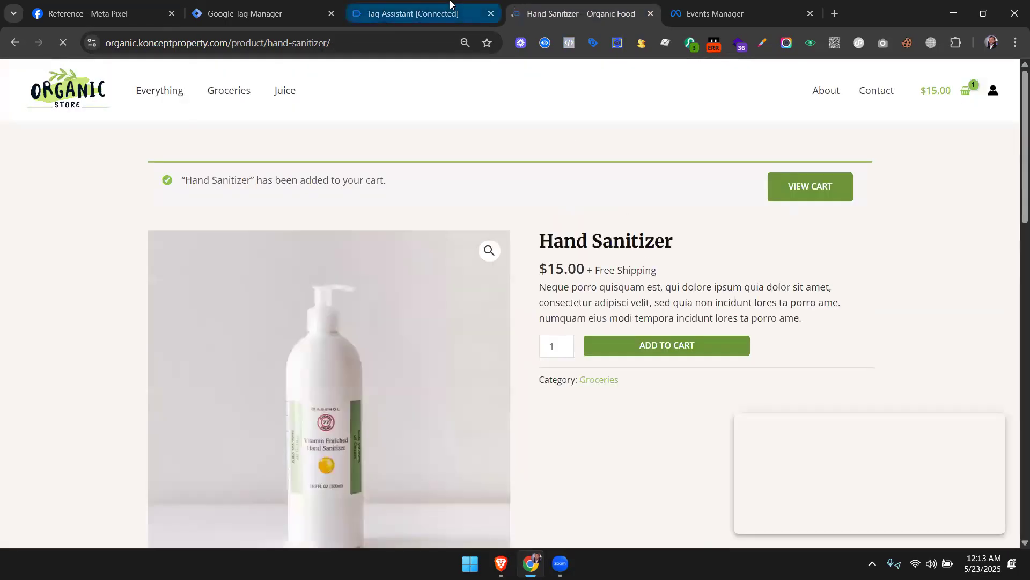
{"action": "left_click", "coordinate": [419, 14]}
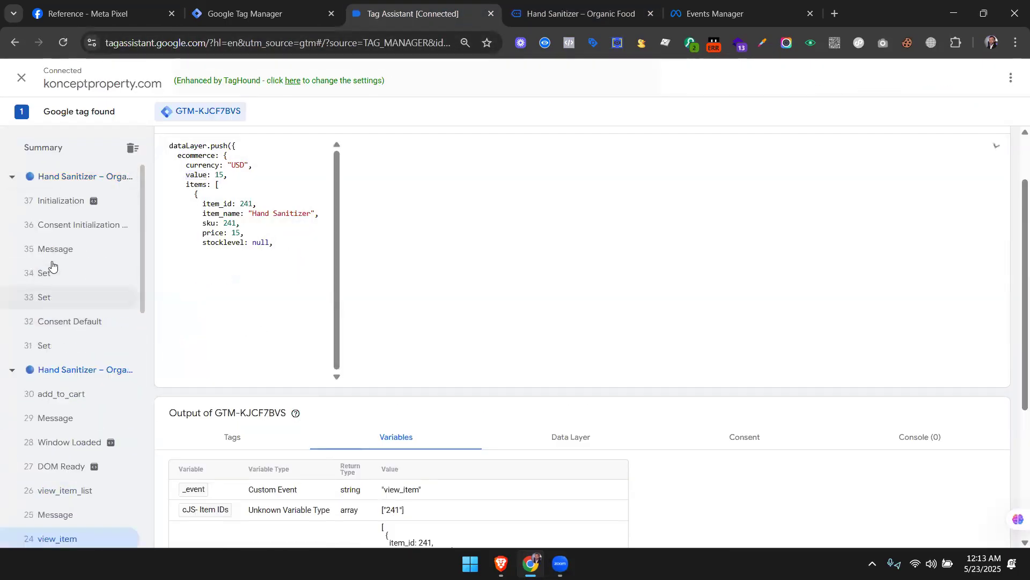
{"action": "scroll", "coordinate": [55, 385], "scroll_direction": "down", "scroll_amount": 4}
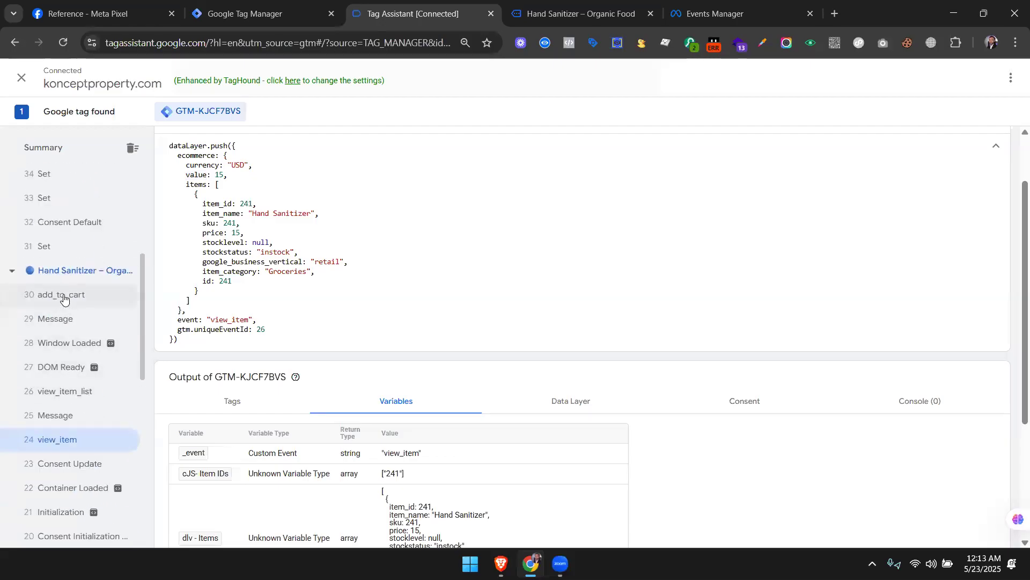
{"action": "left_click", "coordinate": [63, 298]}
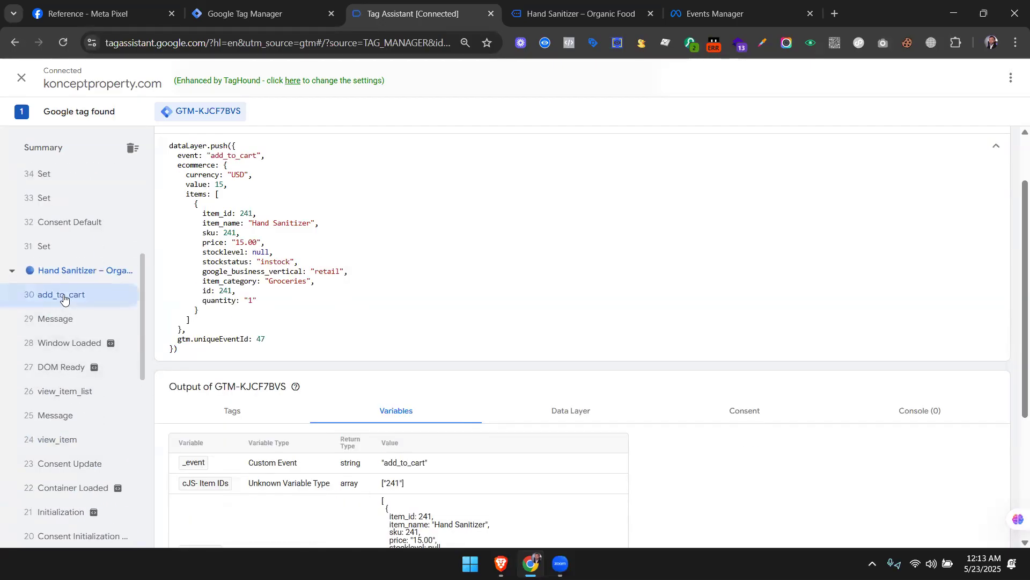
{"action": "left_click", "coordinate": [583, 4]}
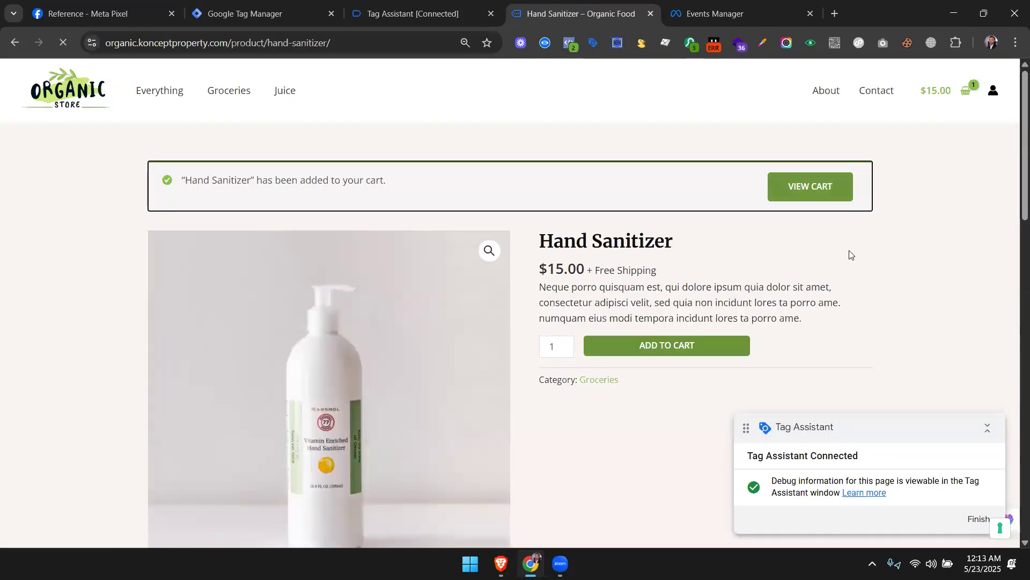
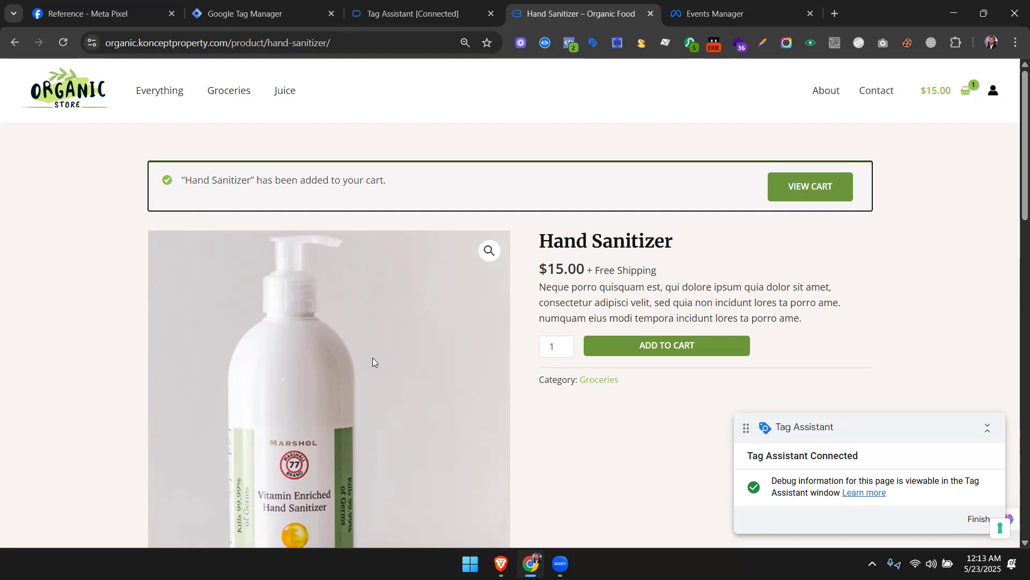
Reset Hand Sanitizer to quantity 1, then add two Handpicked Red Chillies to the cart.
{"action": "left_click", "coordinate": [567, 343]}
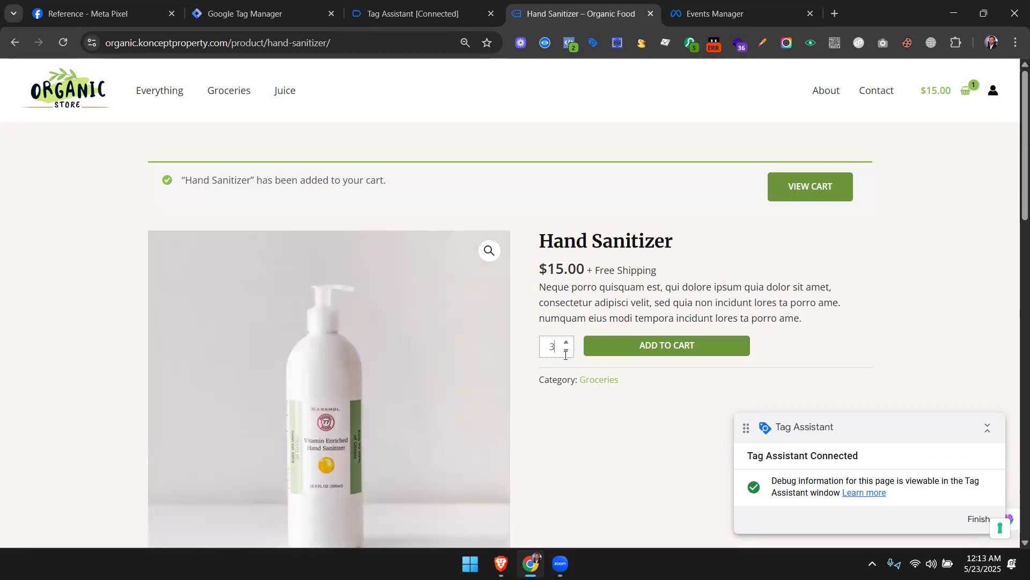
{"action": "double_click", "coordinate": [567, 352]}
{"action": "scroll", "coordinate": [642, 288], "scroll_direction": "down", "scroll_amount": 10}
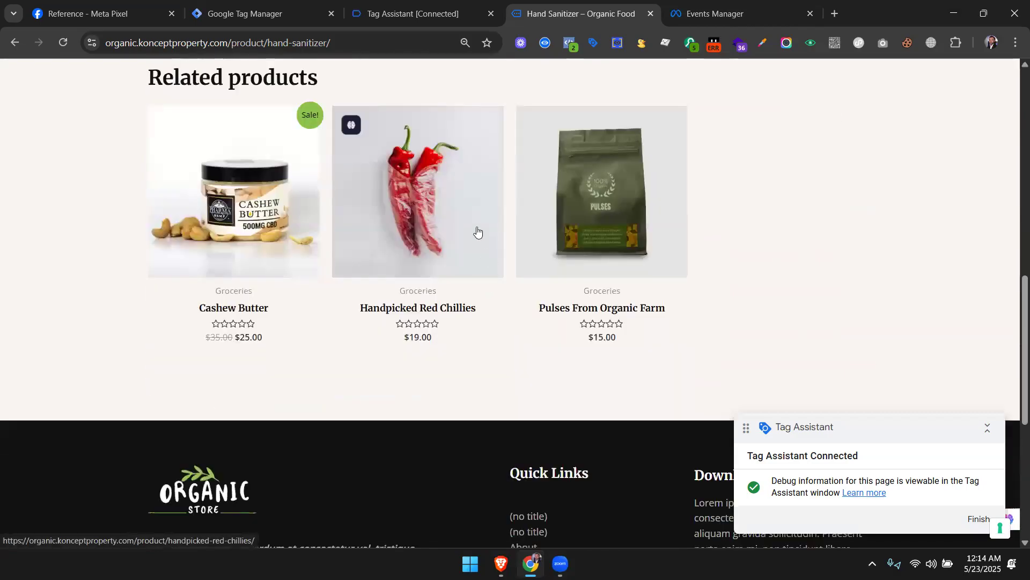
{"action": "left_click", "coordinate": [477, 231]}
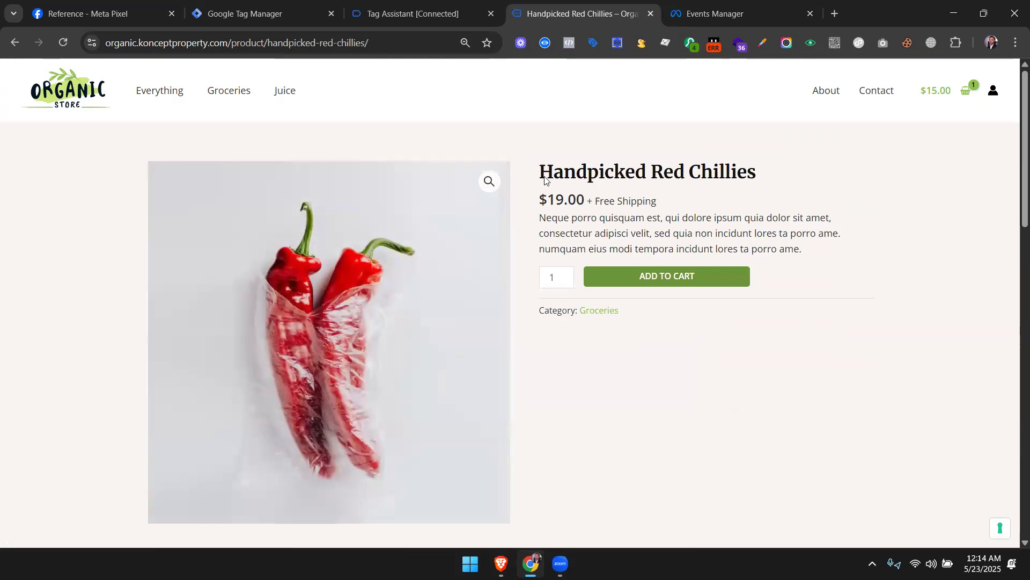
{"action": "left_click", "coordinate": [566, 273]}
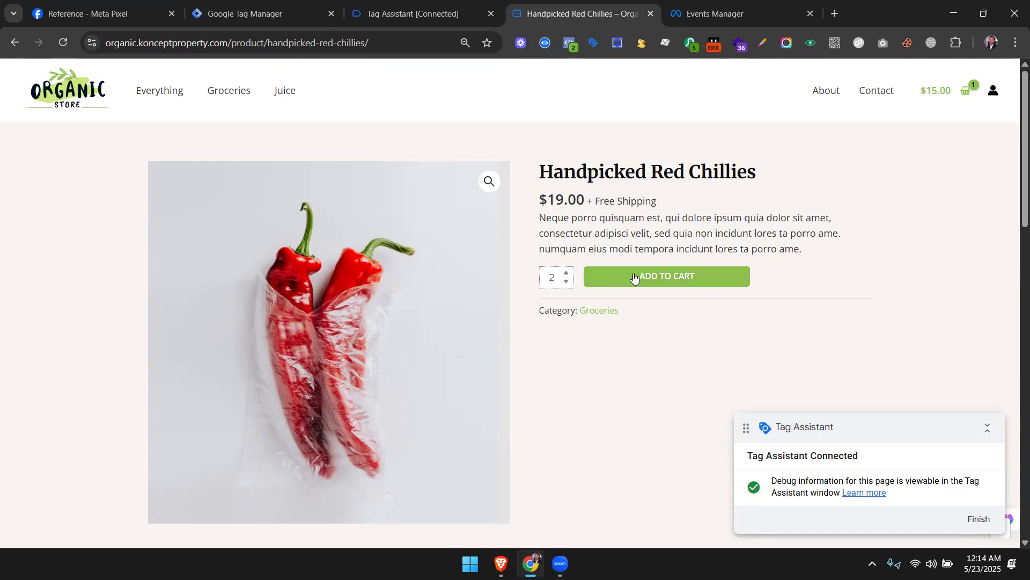
{"action": "left_click", "coordinate": [678, 277]}
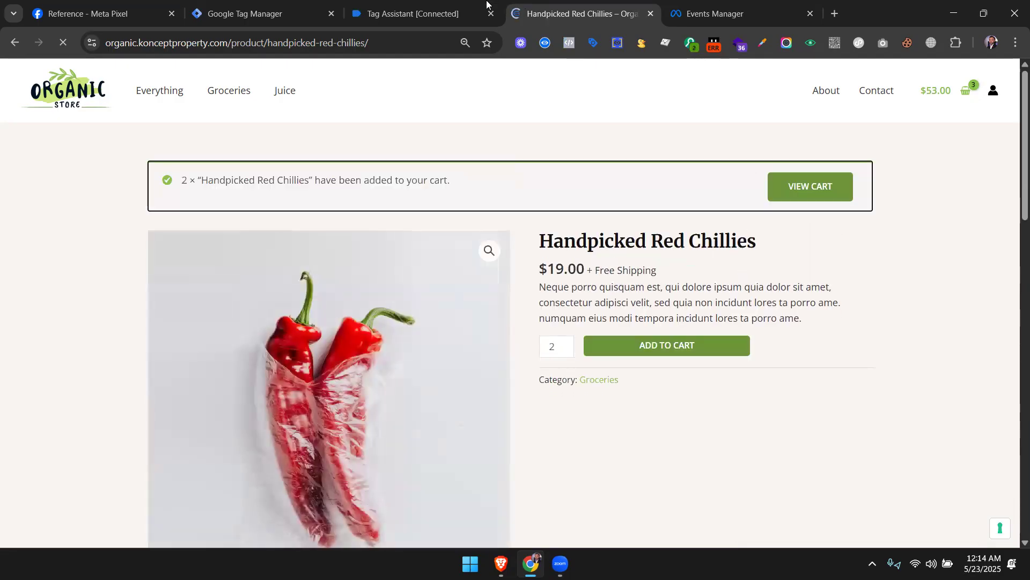
Inspect the chillies' add_to_cart event (62) in Tag Assistant.
{"action": "left_click", "coordinate": [414, 6]}
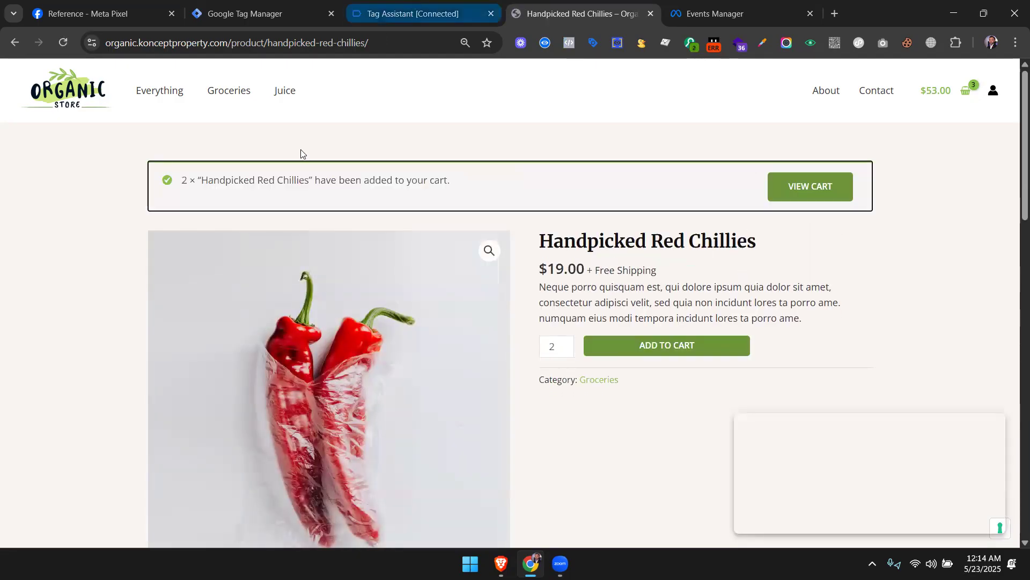
{"action": "scroll", "coordinate": [70, 324], "scroll_direction": "up", "scroll_amount": 3}
{"action": "scroll", "coordinate": [69, 324], "scroll_direction": "up", "scroll_amount": 10}
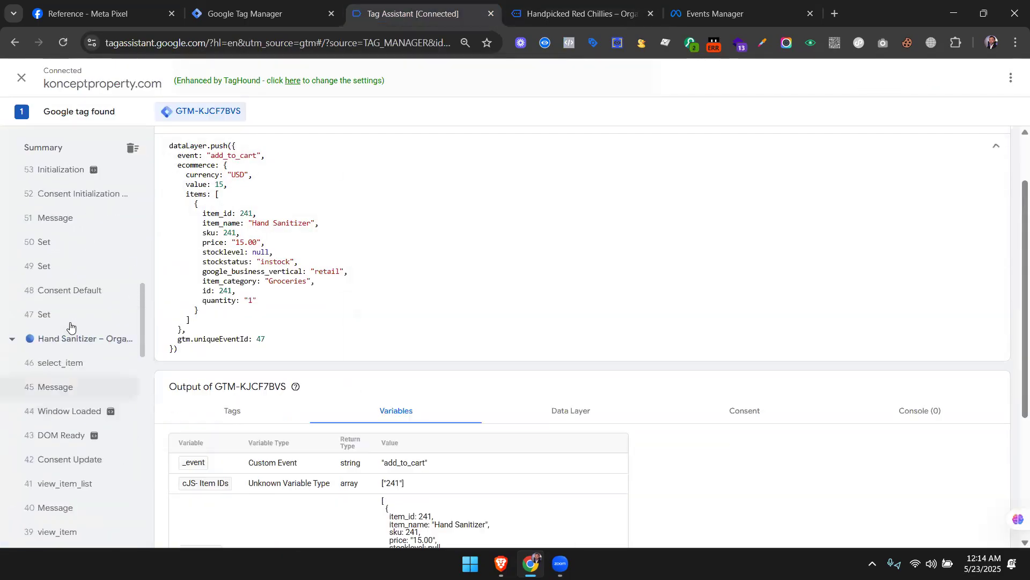
{"action": "scroll", "coordinate": [70, 309], "scroll_direction": "up", "scroll_amount": 3}
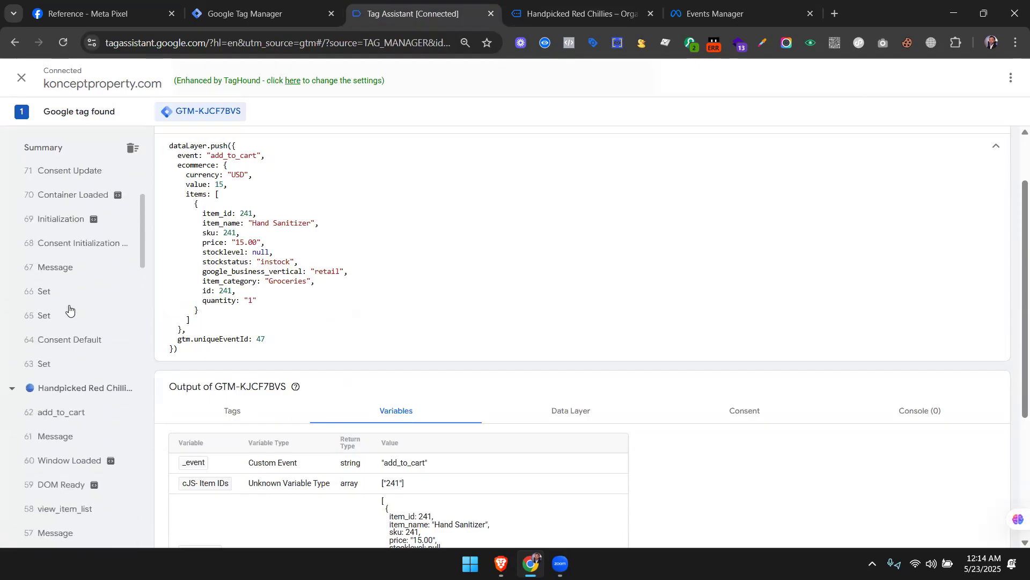
{"action": "left_click", "coordinate": [67, 410]}
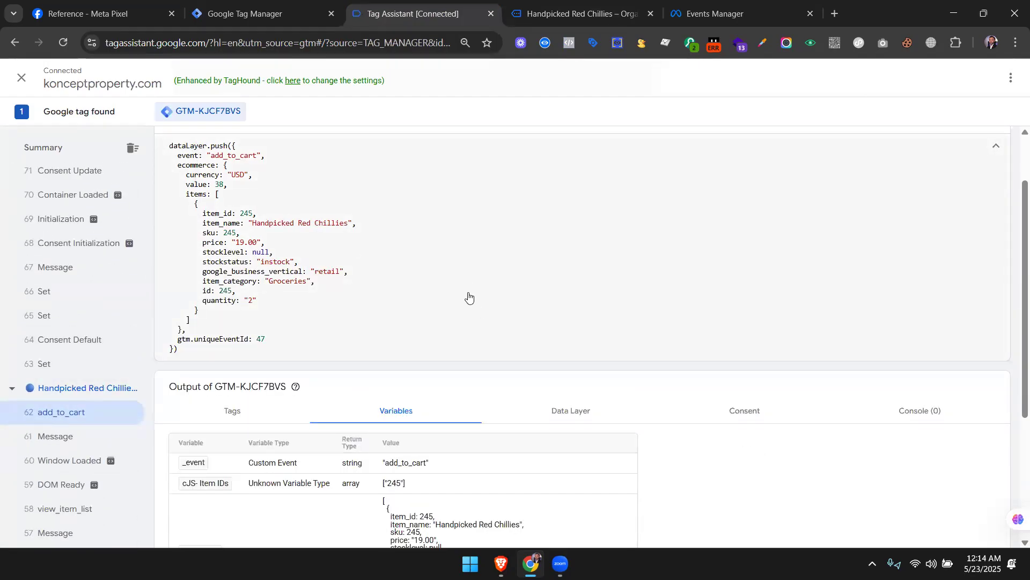
{"action": "left_click", "coordinate": [257, 3]}
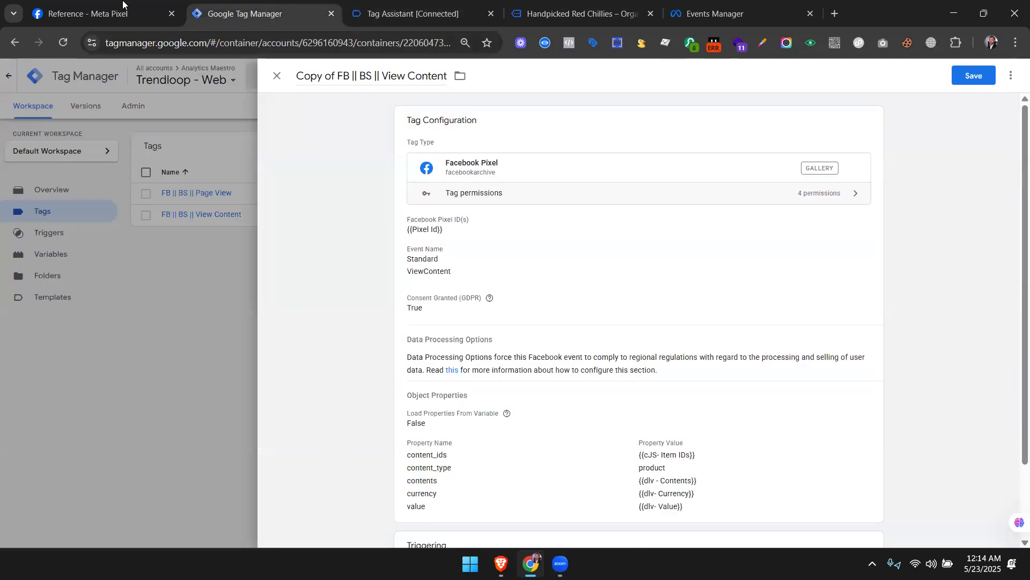
Review AddToCart's properties in the Meta Pixel reference: content_ids, content_type, contents, currency.
{"action": "left_click", "coordinate": [108, 4]}
{"action": "scroll", "coordinate": [320, 343], "scroll_direction": "up", "scroll_amount": 12}
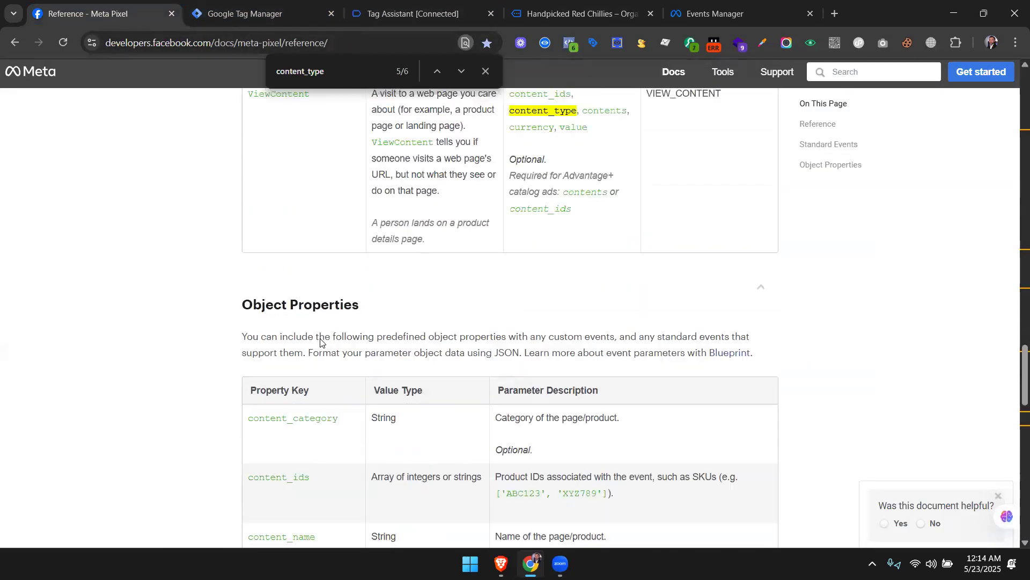
{"action": "scroll", "coordinate": [320, 342], "scroll_direction": "up", "scroll_amount": 15}
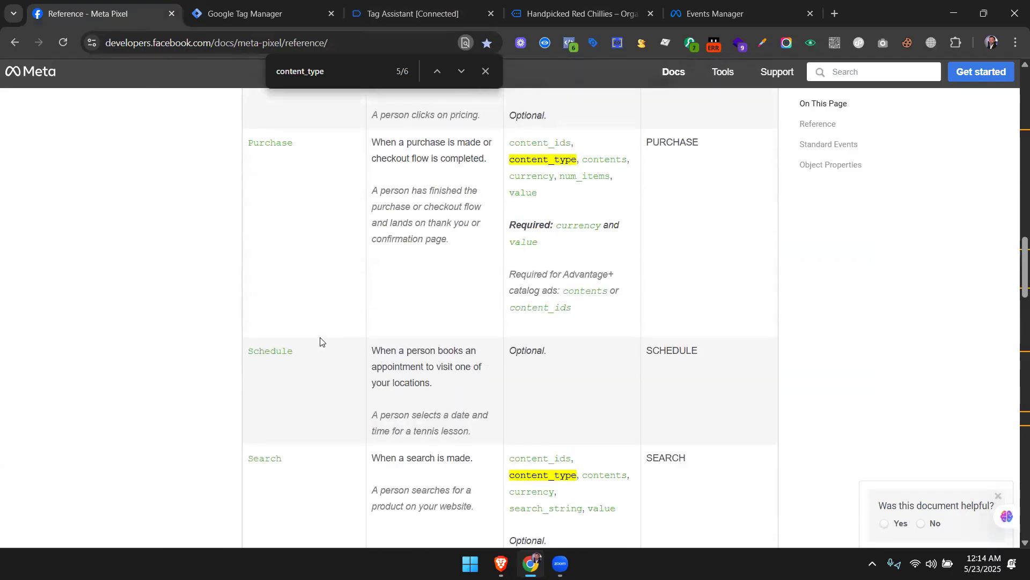
{"action": "scroll", "coordinate": [320, 342], "scroll_direction": "up", "scroll_amount": 3}
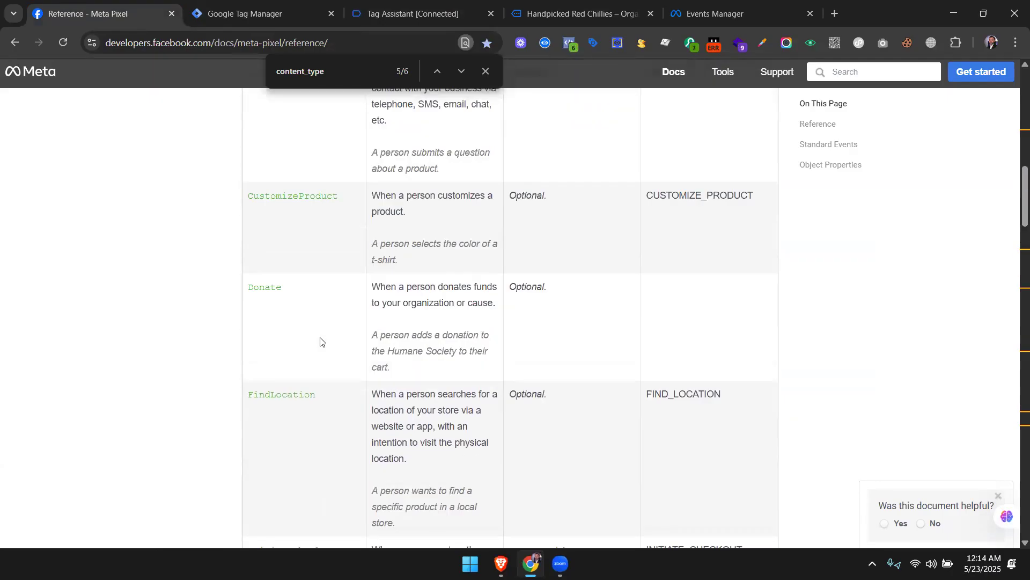
{"action": "scroll", "coordinate": [319, 342], "scroll_direction": "up", "scroll_amount": 10}
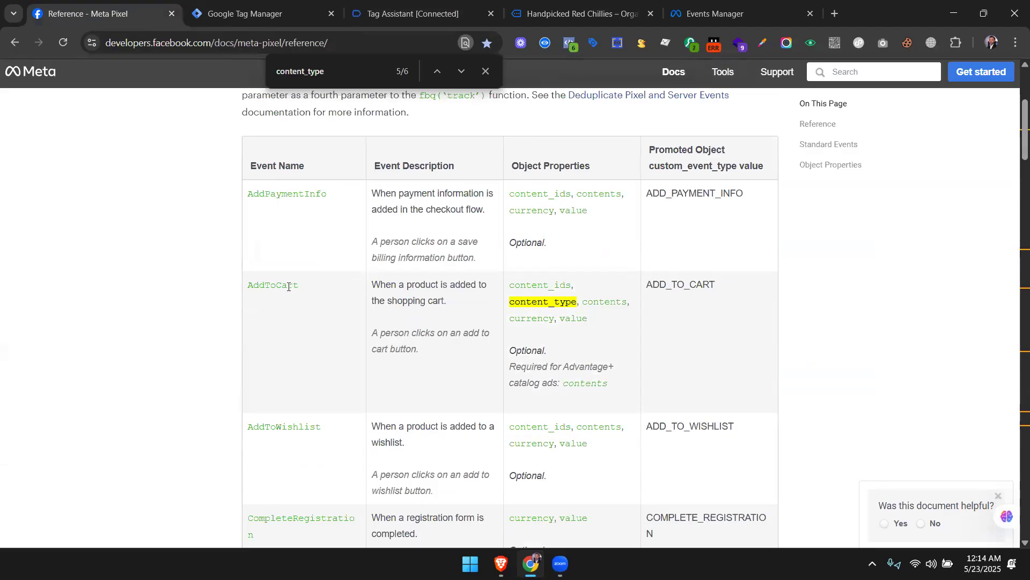
{"action": "double_click", "coordinate": [534, 287]}
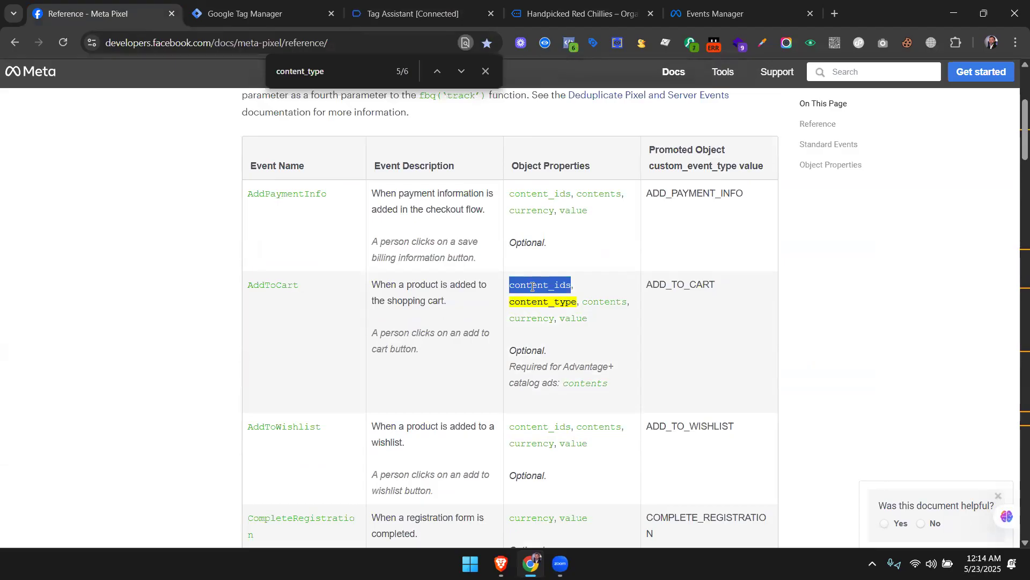
{"action": "double_click", "coordinate": [555, 301]}
{"action": "double_click", "coordinate": [607, 302]}
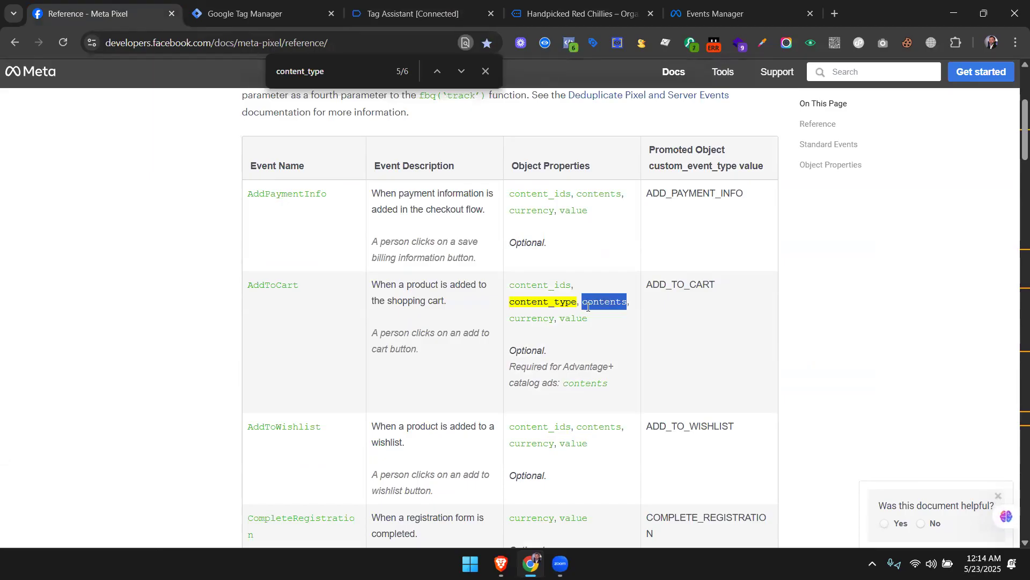
{"action": "double_click", "coordinate": [547, 319]}
{"action": "left_click", "coordinate": [568, 319]}
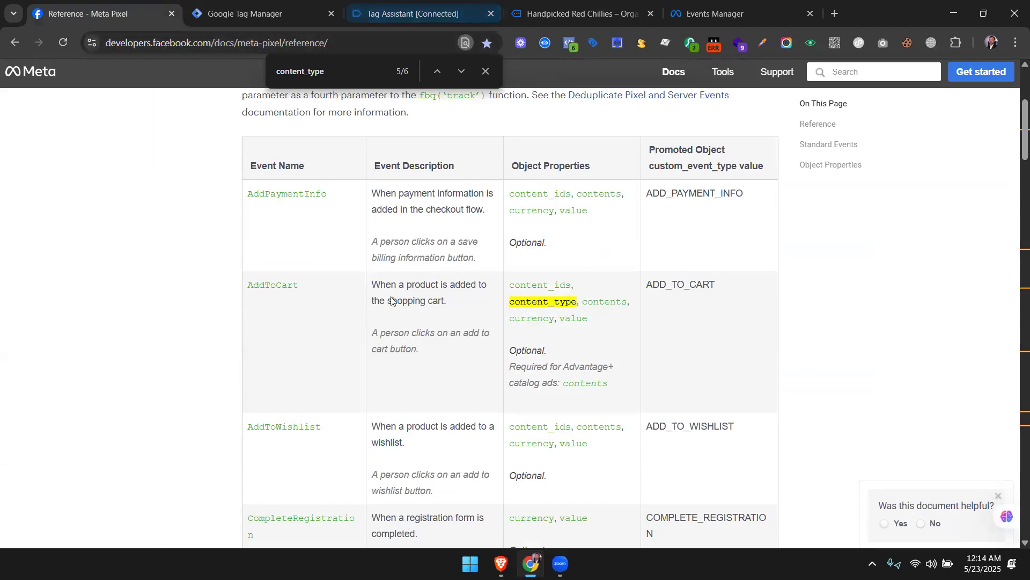
{"action": "scroll", "coordinate": [311, 309], "scroll_direction": "down", "scroll_amount": 4}
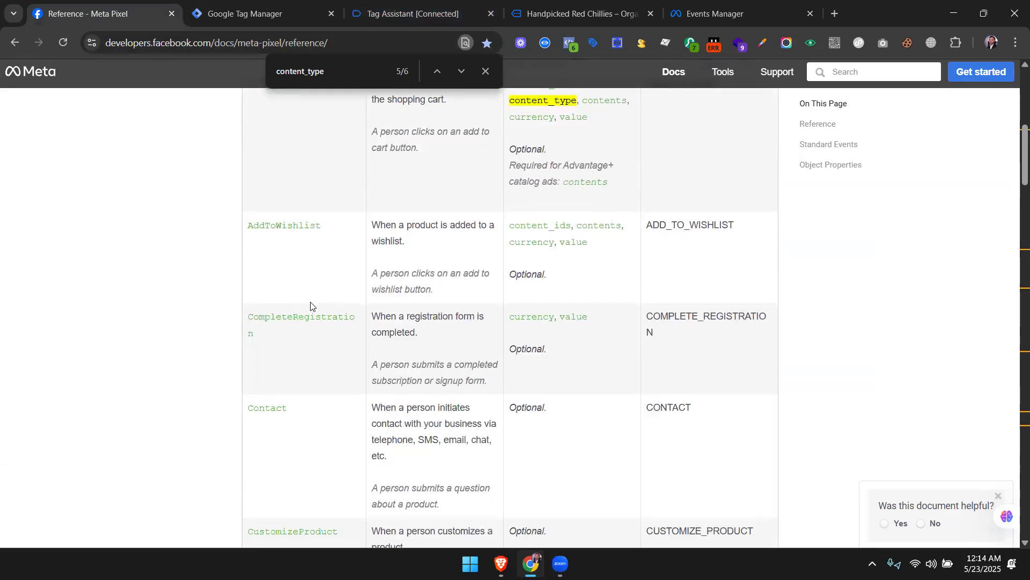
{"action": "scroll", "coordinate": [342, 197], "scroll_direction": "up", "scroll_amount": 5}
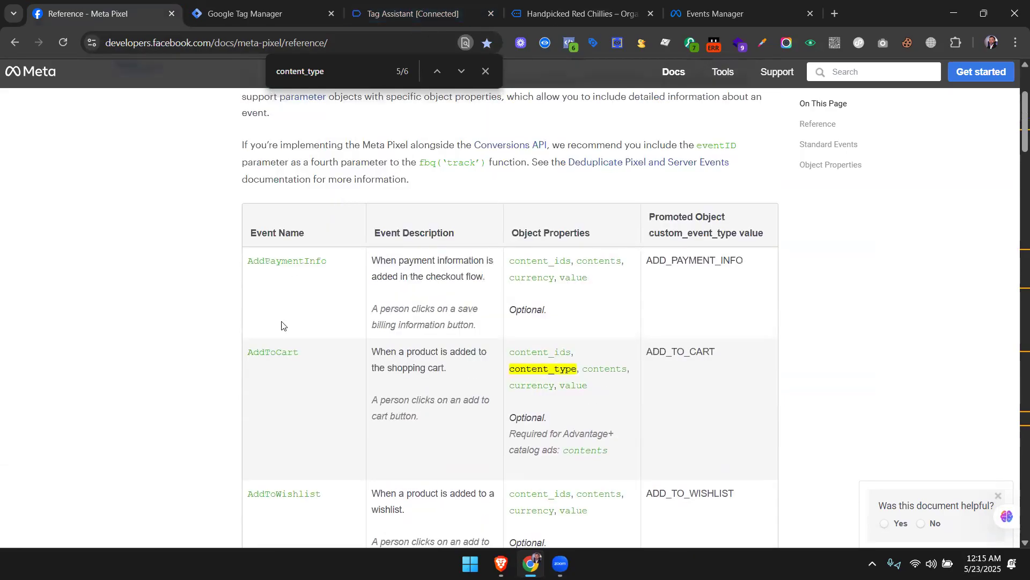
{"action": "double_click", "coordinate": [272, 352]}
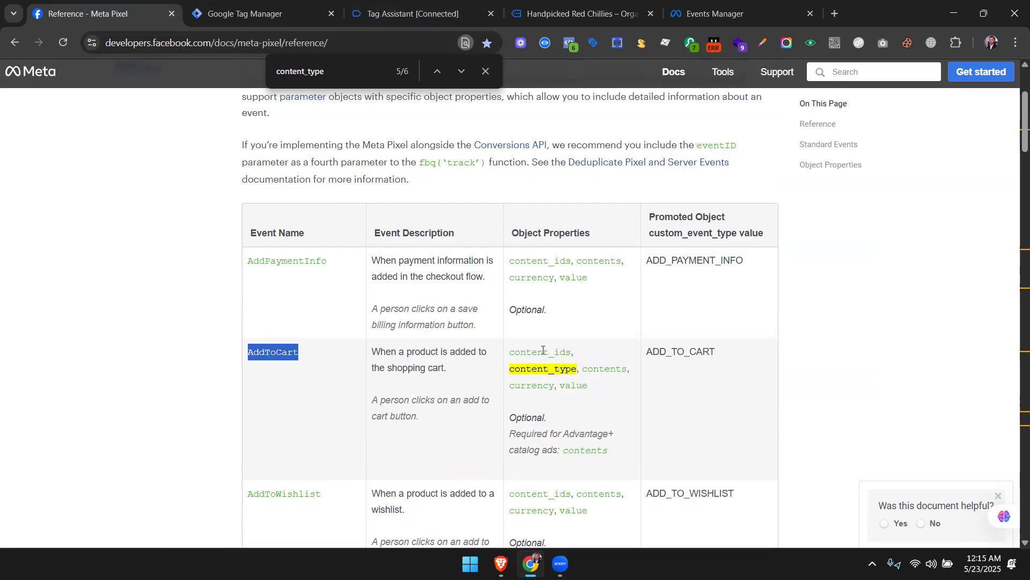
Compare the documented AddToCart properties with the copied tag's five object properties.
{"action": "left_click", "coordinate": [413, 13]}
{"action": "left_click", "coordinate": [258, 13]}
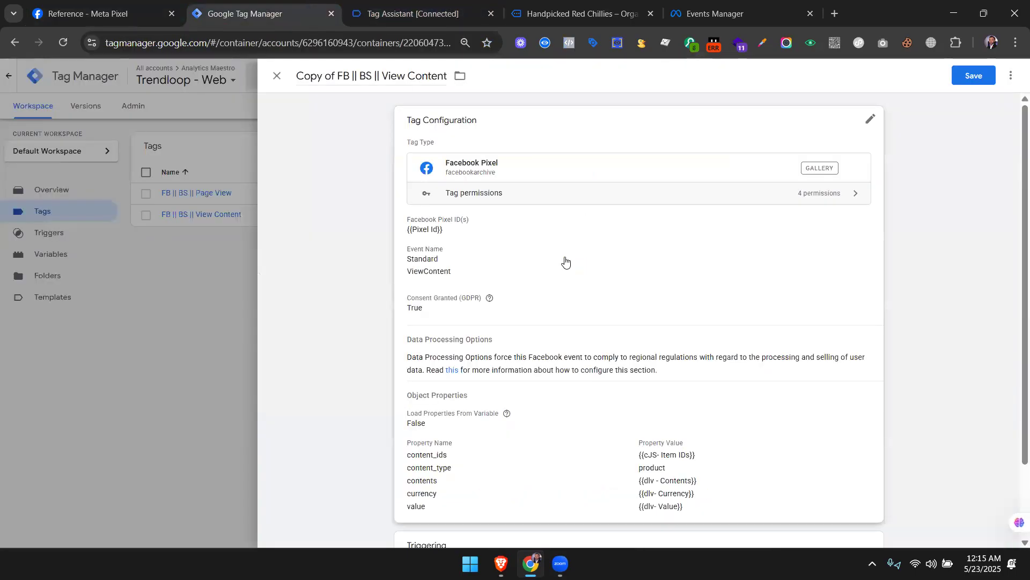
{"action": "scroll", "coordinate": [537, 279], "scroll_direction": "down", "scroll_amount": 2}
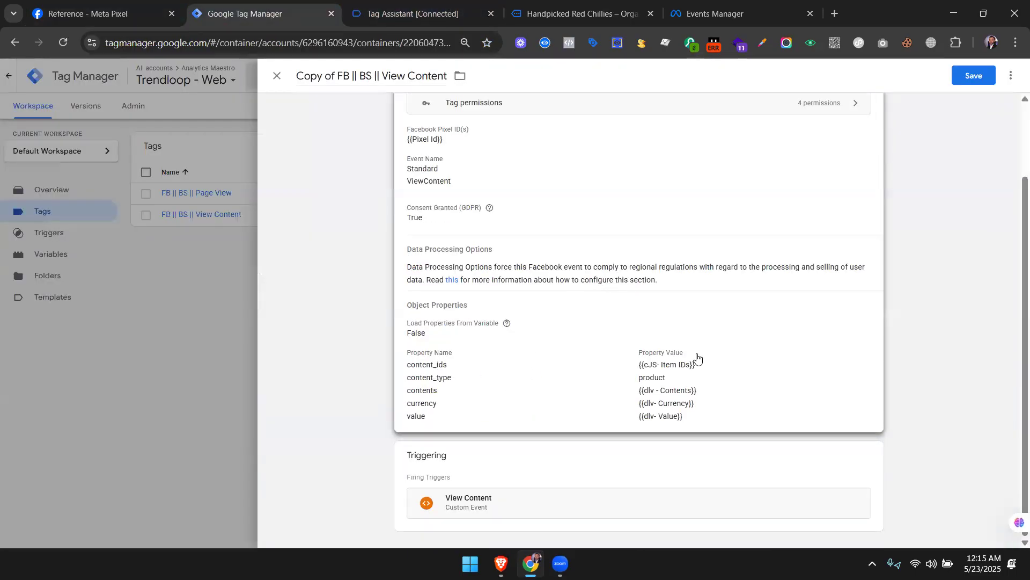
{"action": "left_click", "coordinate": [125, 10]}
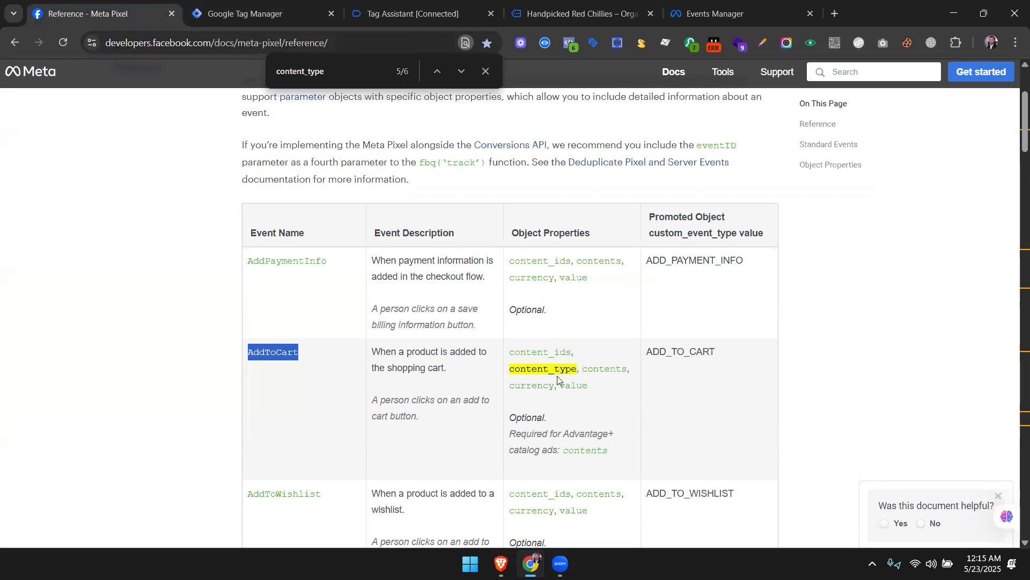
{"action": "left_click", "coordinate": [413, 13]}
{"action": "left_click", "coordinate": [258, 13]}
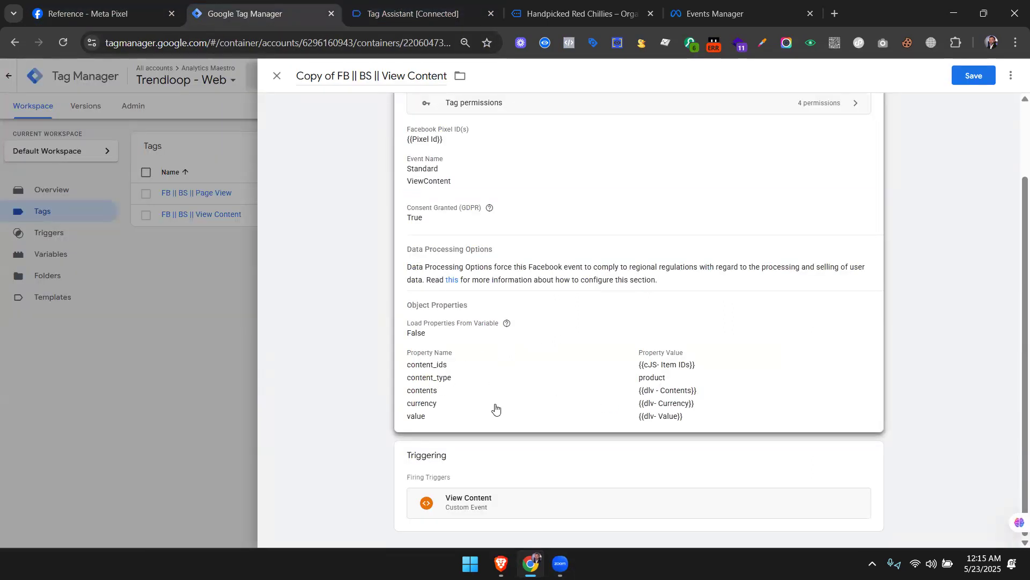
{"action": "left_click", "coordinate": [97, 13]}
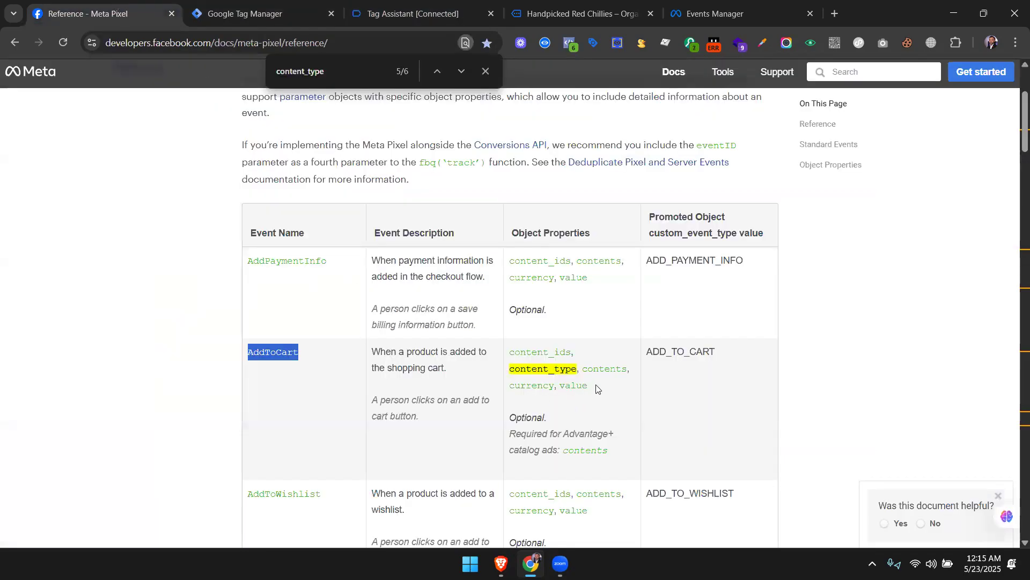
{"action": "left_click", "coordinate": [320, 4]}
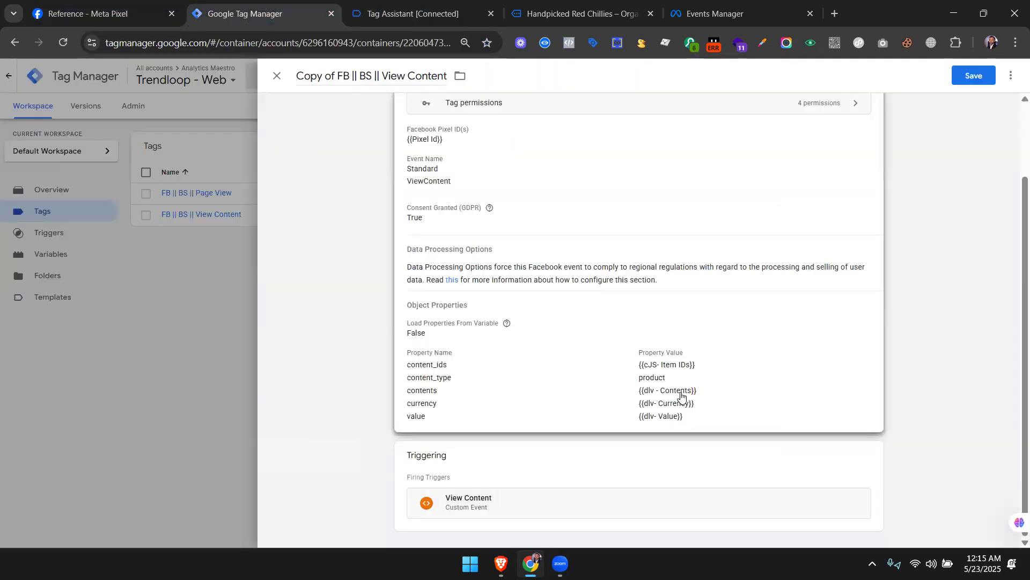
{"action": "left_click", "coordinate": [87, 4]}
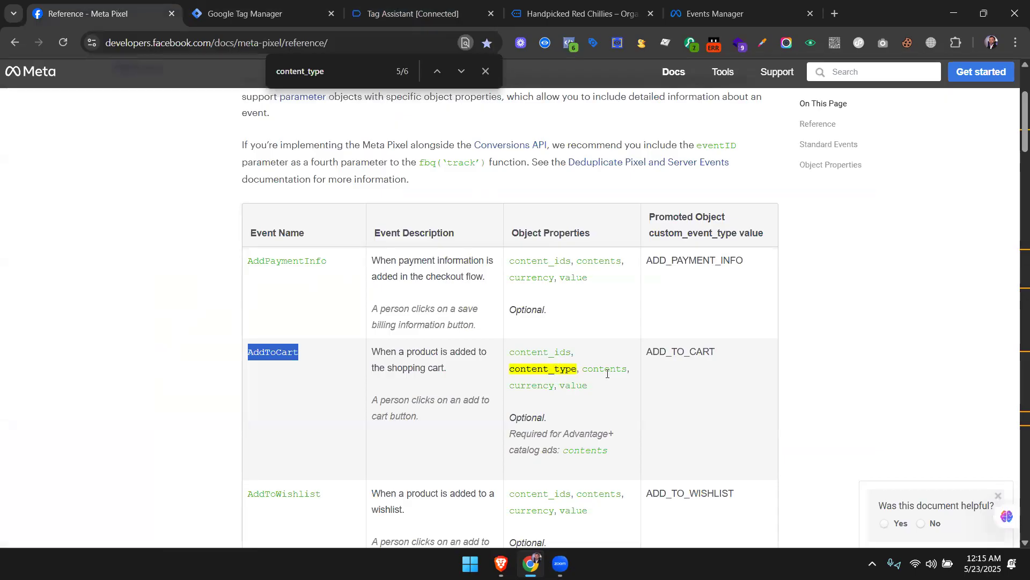
{"action": "left_click", "coordinate": [244, 7]}
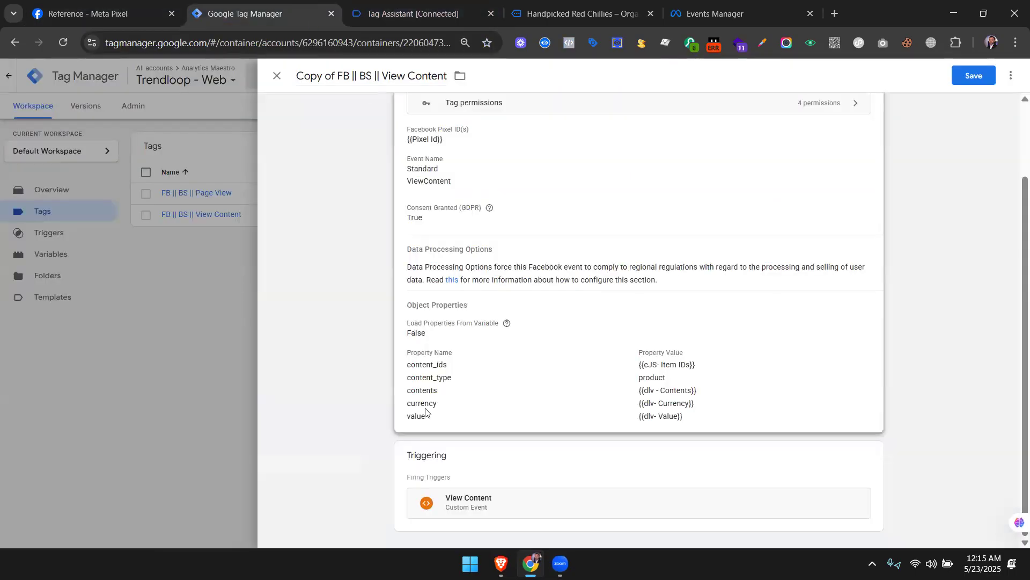
{"action": "left_click", "coordinate": [91, 8]}
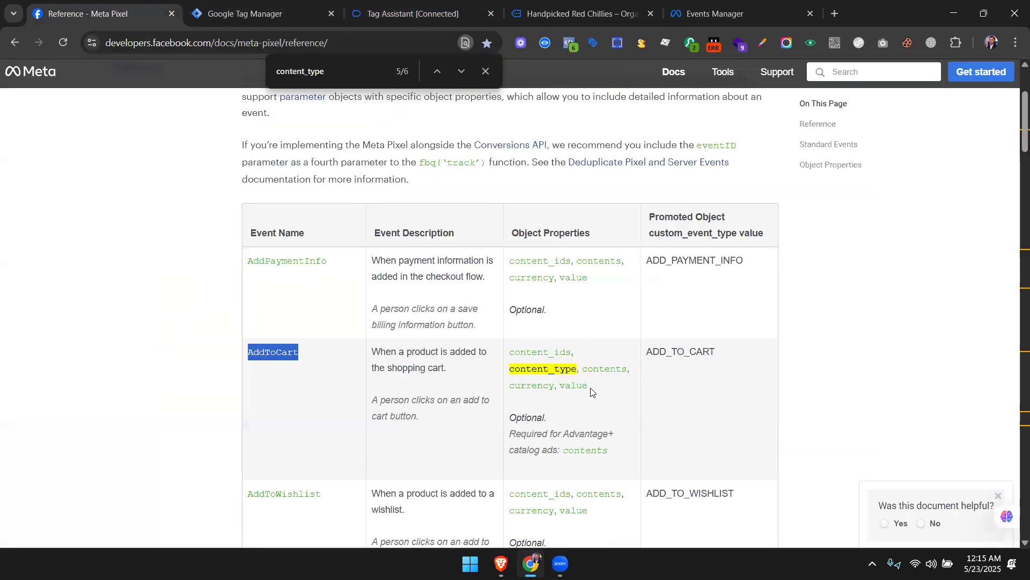
{"action": "left_click", "coordinate": [259, 13]}
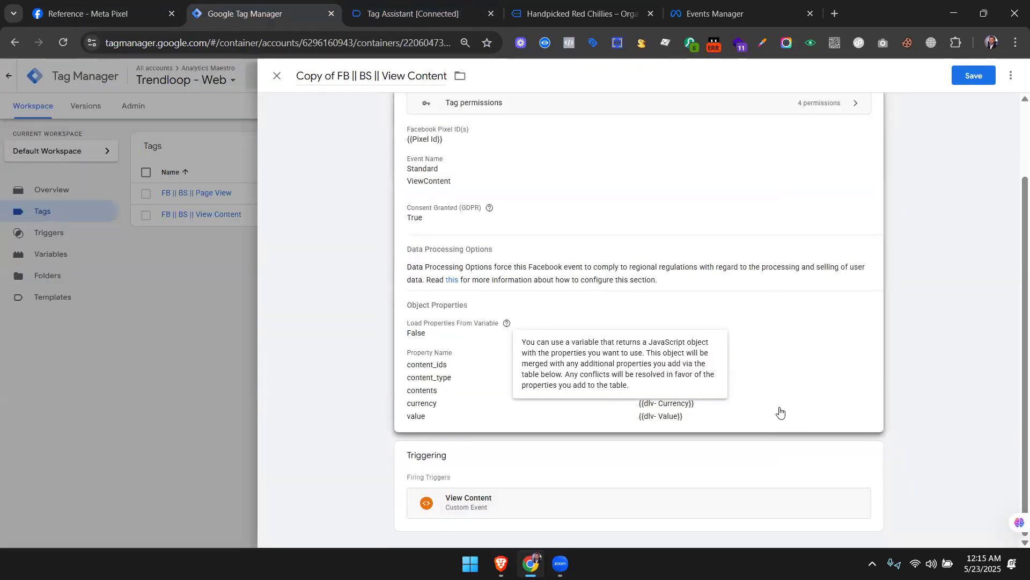
{"action": "scroll", "coordinate": [461, 258], "scroll_direction": "up", "scroll_amount": 2}
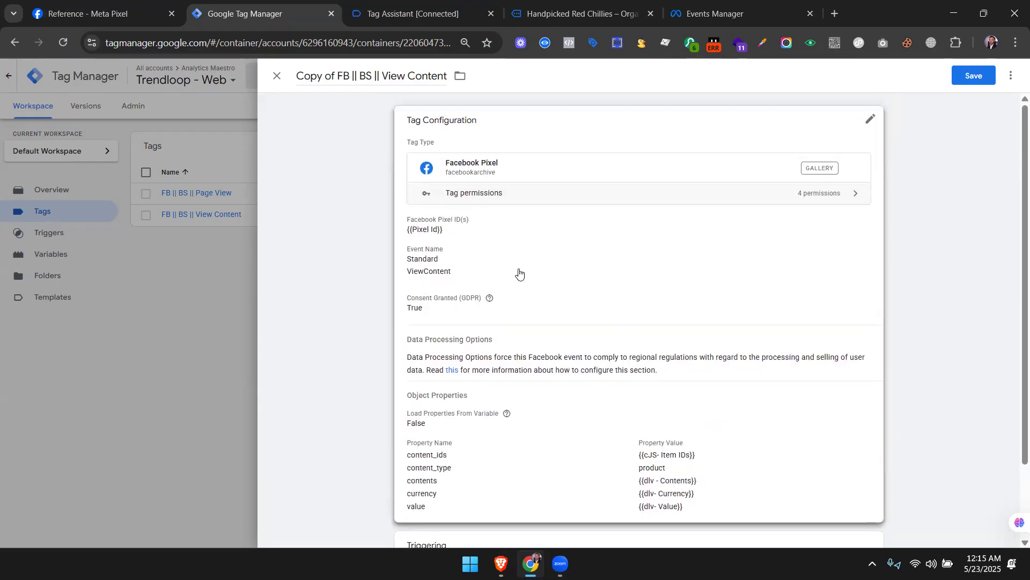
Change the copied tag's standard event from ViewContent to AddToCart.
{"action": "left_click", "coordinate": [503, 270]}
{"action": "left_click", "coordinate": [460, 332]}
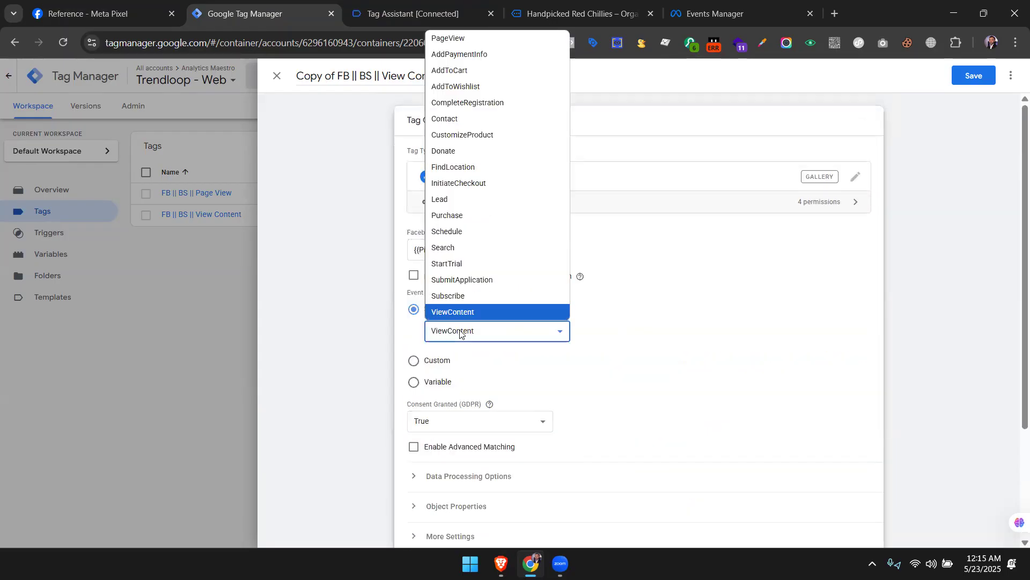
{"action": "left_click", "coordinate": [124, 16]}
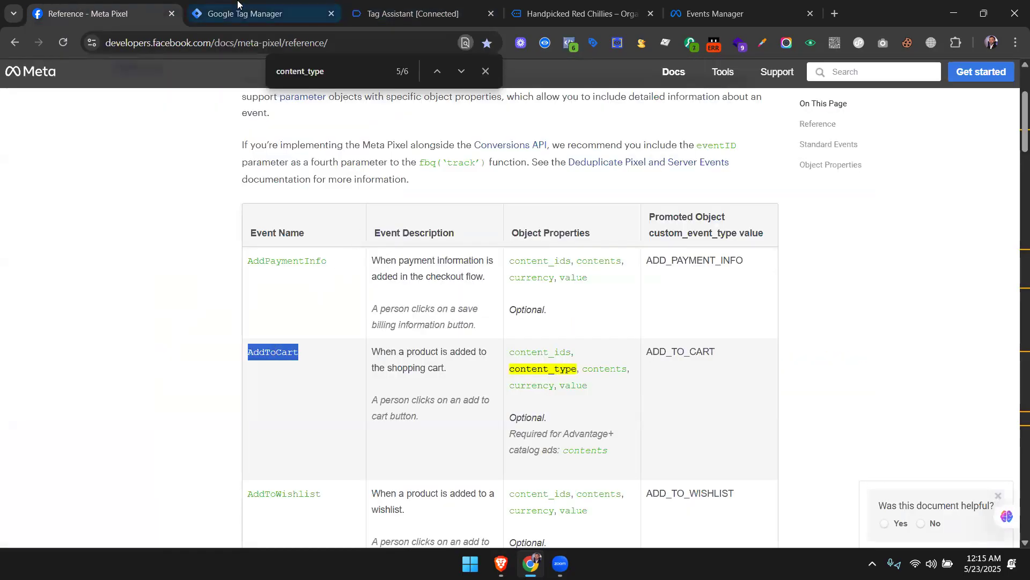
{"action": "left_click", "coordinate": [252, 13]}
{"action": "left_click", "coordinate": [460, 344]}
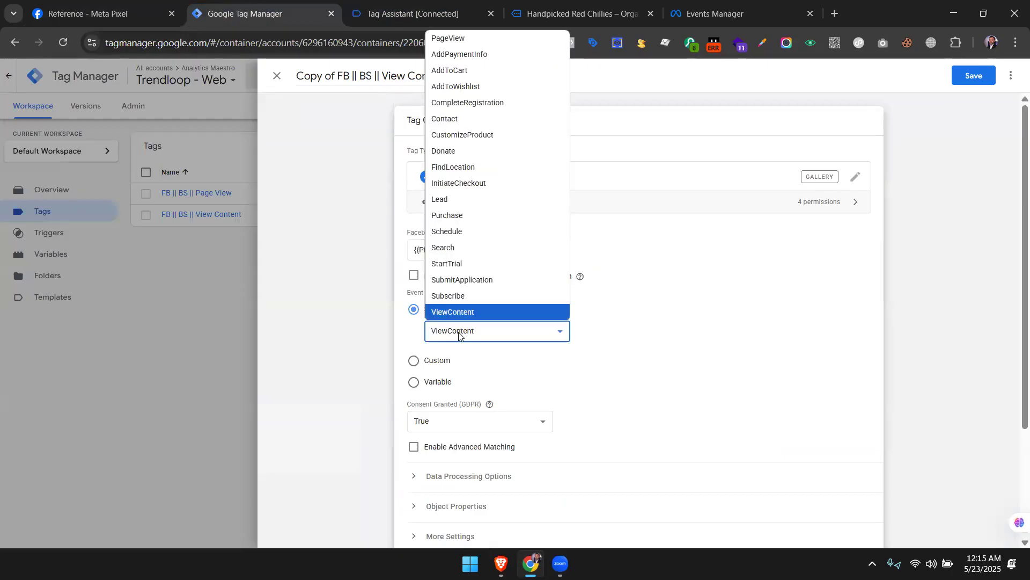
{"action": "left_click", "coordinate": [462, 70]}
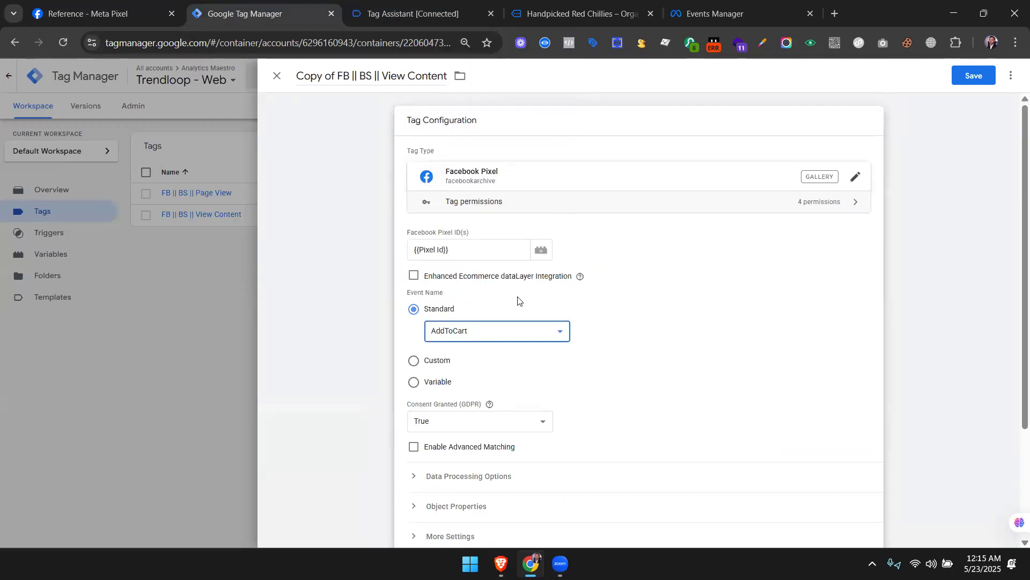
Remove the View Content trigger from the tag's firing triggers.
{"action": "scroll", "coordinate": [689, 295], "scroll_direction": "down", "scroll_amount": 3}
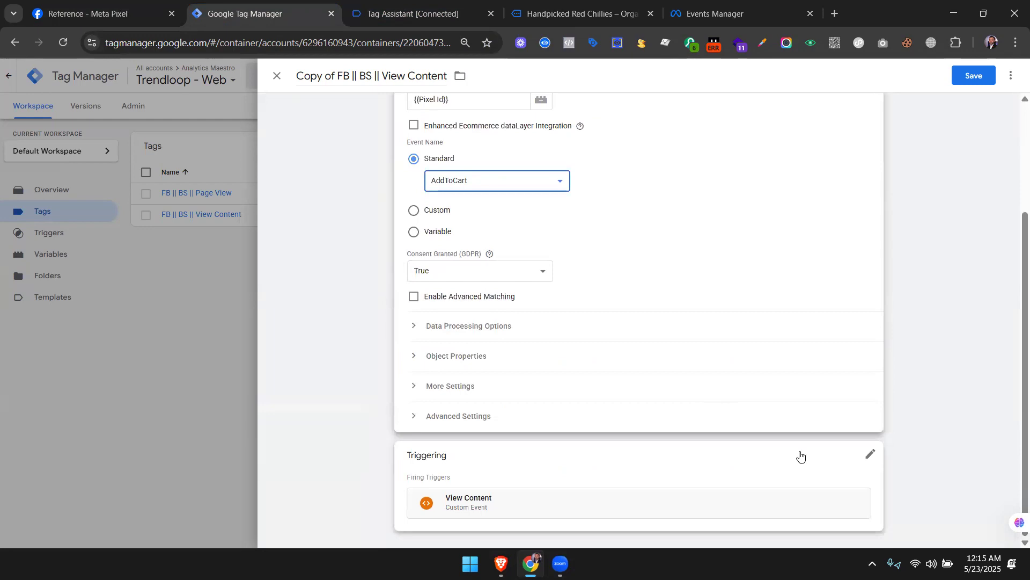
{"action": "left_click", "coordinate": [856, 454]}
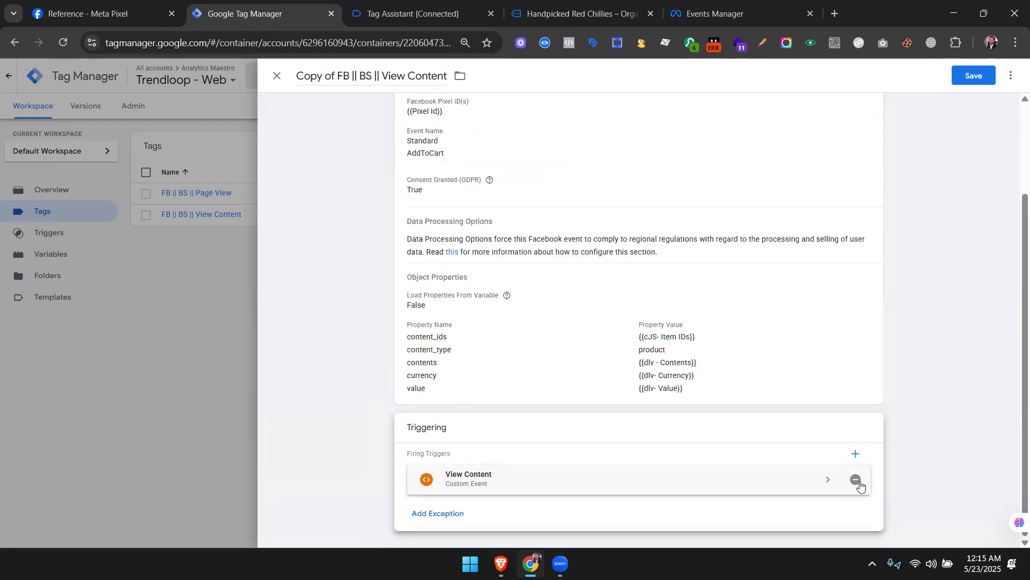
{"action": "left_click", "coordinate": [856, 479]}
{"action": "left_click", "coordinate": [809, 442]}
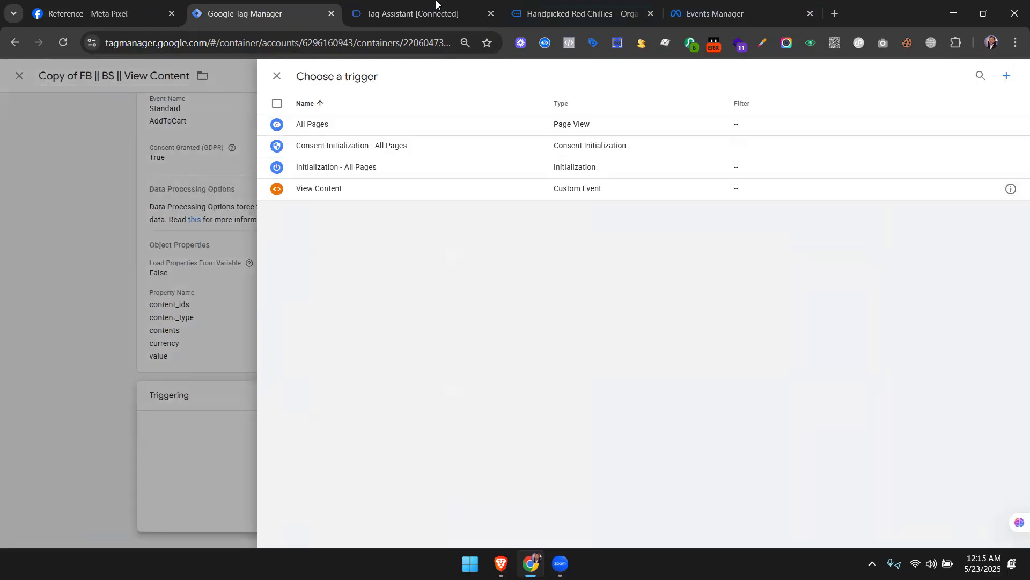
Locate the add_to_cart event name in Tag Assistant and start a new Custom Event trigger.
{"action": "left_click", "coordinate": [413, 14]}
{"action": "double_click", "coordinate": [224, 146]}
{"action": "double_click", "coordinate": [233, 155]}
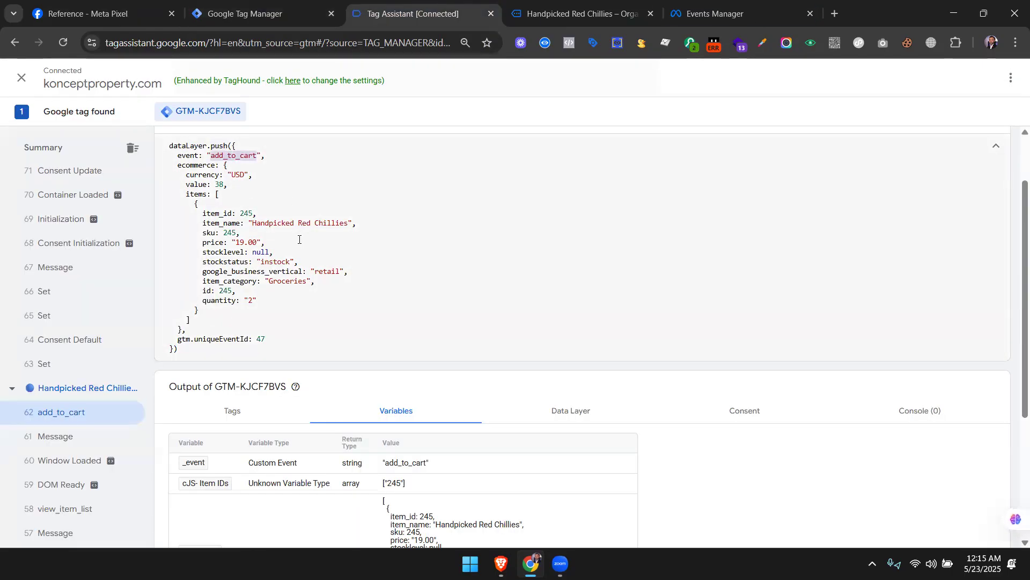
{"action": "left_click", "coordinate": [264, 2]}
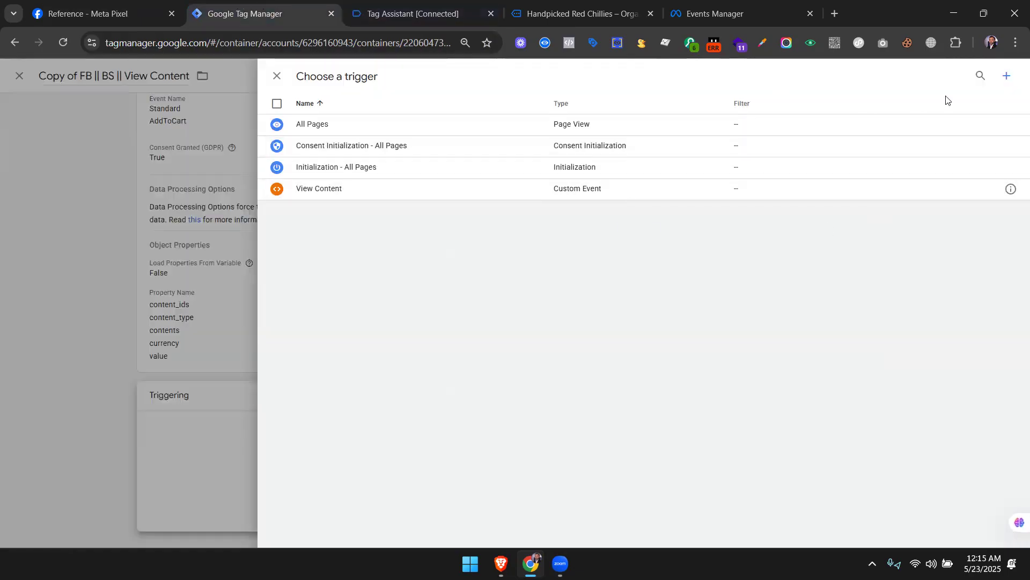
{"action": "left_click", "coordinate": [1007, 76]}
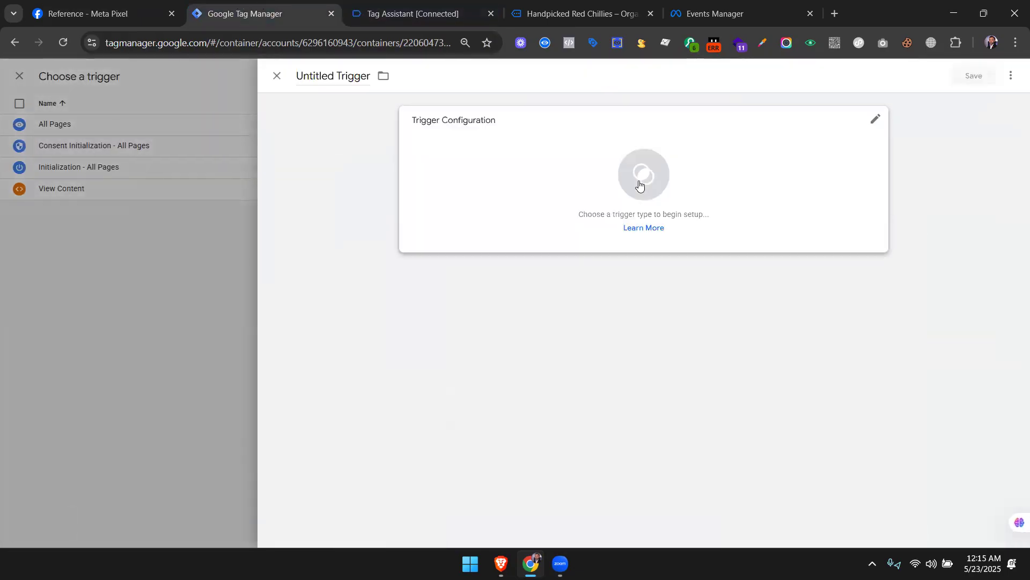
{"action": "left_click", "coordinate": [642, 185]}
{"action": "scroll", "coordinate": [789, 392], "scroll_direction": "down", "scroll_amount": 3}
{"action": "left_click", "coordinate": [764, 413]}
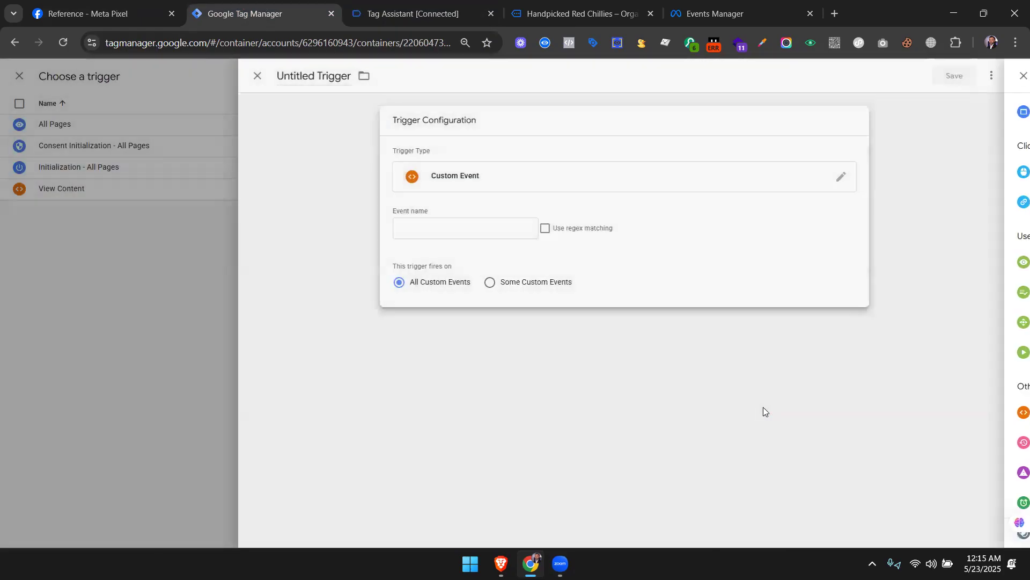
Copy add_to_cart from Tag Assistant and paste it as the trigger's event name.
{"action": "left_click", "coordinate": [421, 8]}
{"action": "double_click", "coordinate": [233, 156]}
{"action": "right_click", "coordinate": [254, 156]}
{"action": "left_click", "coordinate": [440, 170]}
{"action": "key", "text": "ctrl+shift+Tab"}
{"action": "left_click", "coordinate": [483, 227]}
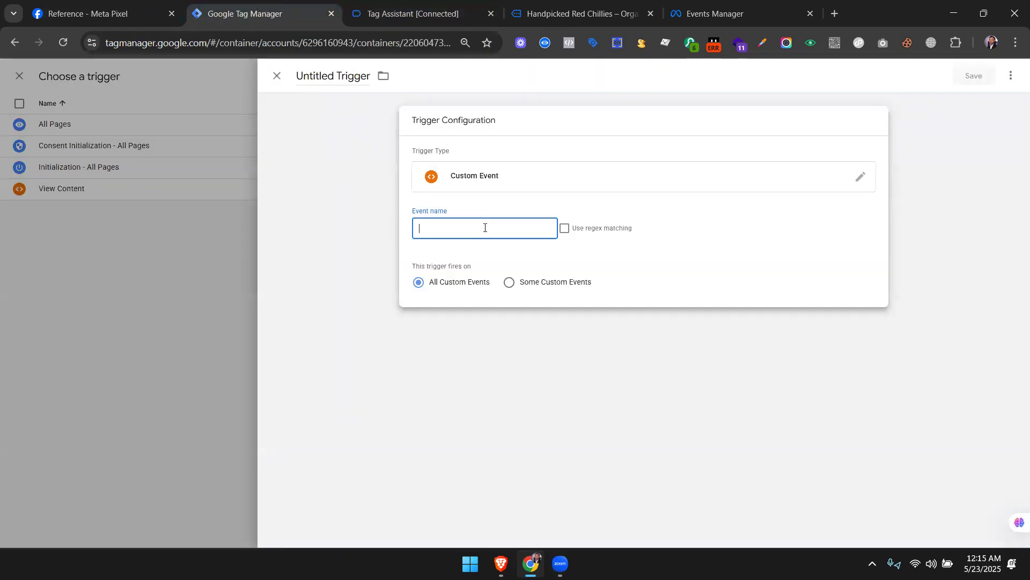
{"action": "right_click", "coordinate": [484, 228]}
{"action": "left_click", "coordinate": [539, 346]}
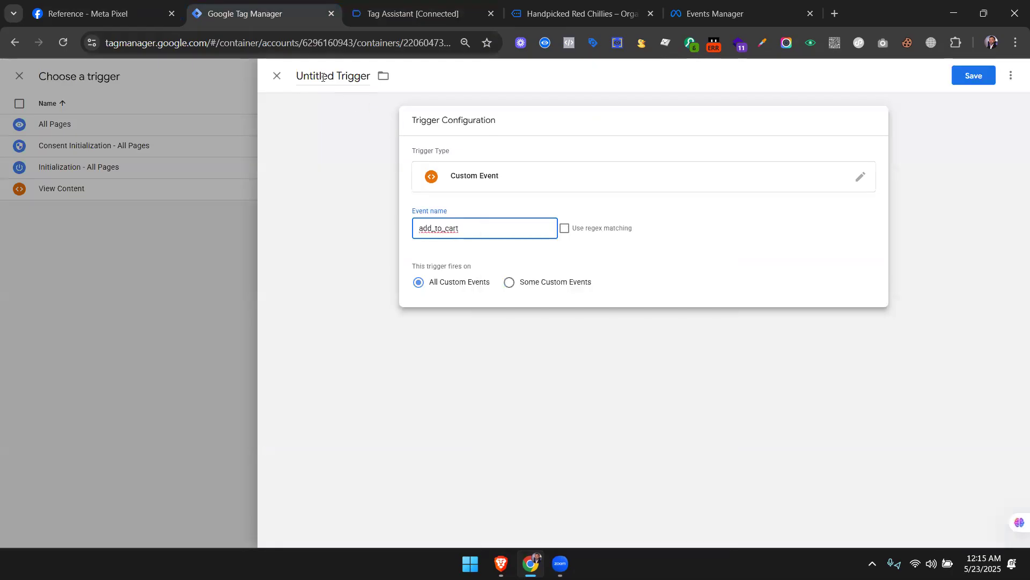
Title the trigger 'Add tp Cart' and save it.
{"action": "double_click", "coordinate": [323, 76]}
{"action": "key", "text": "ctrl+a"}
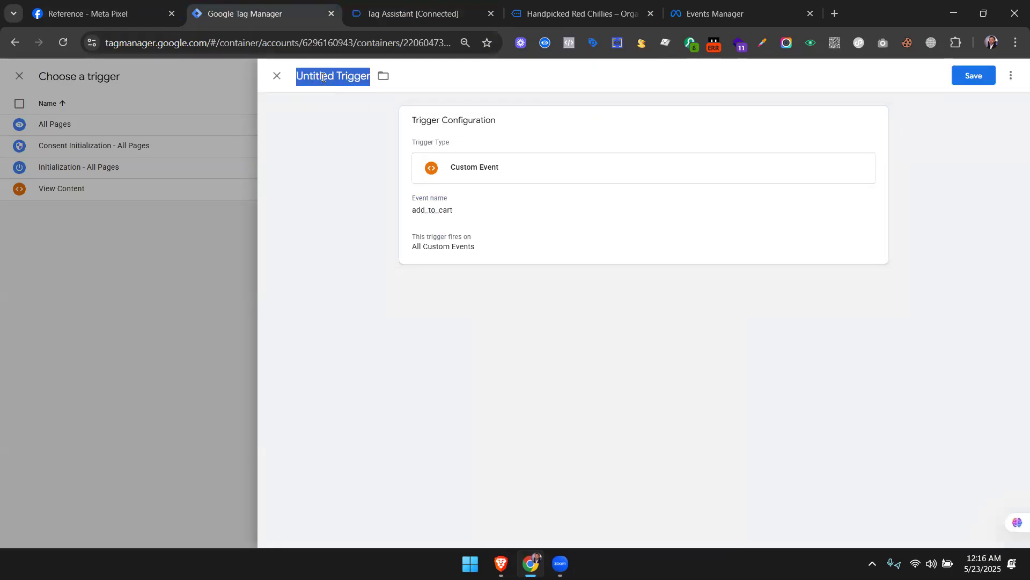
{"action": "type", "text": "Add tp"}
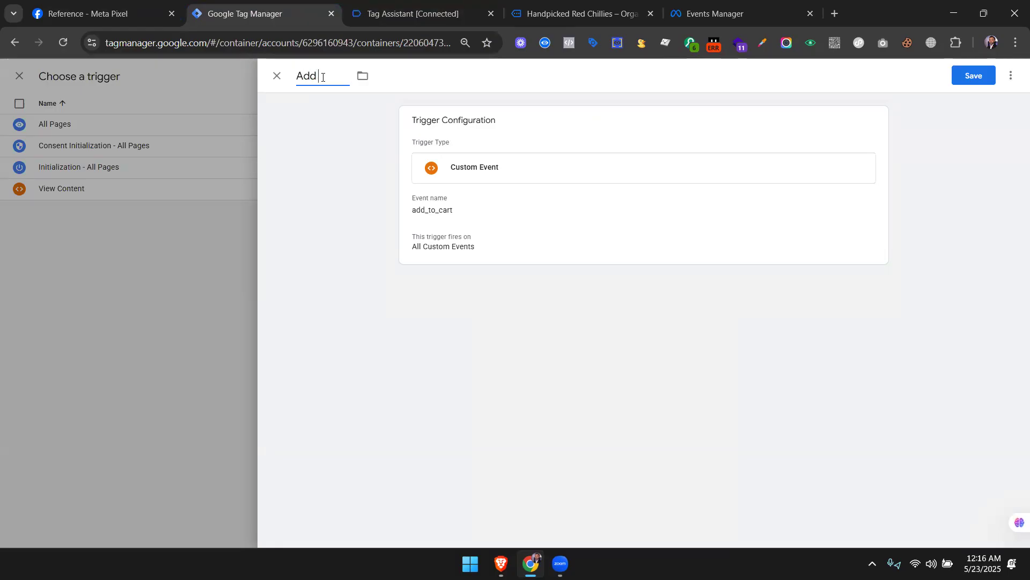
{"action": "type", "text": " Cart"}
{"action": "left_click", "coordinate": [974, 75]}
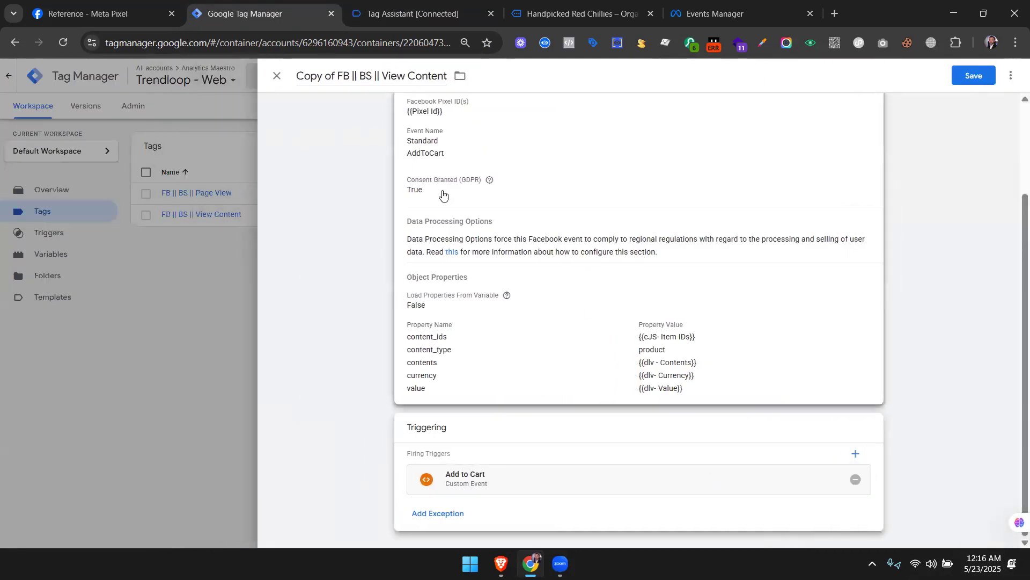
Rename the tag from 'Copy of FB || BS || View Content' to 'FB || BS || Add to Cart'.
{"action": "left_click_drag", "start_coordinate": [336, 75], "coordinate": [283, 77]}
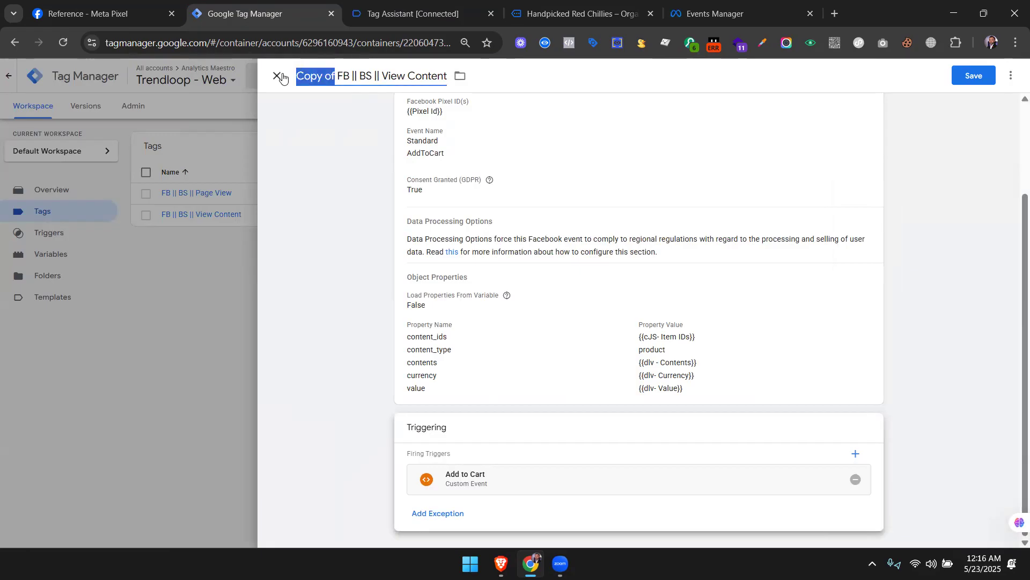
{"action": "key", "text": "BackSpace"}
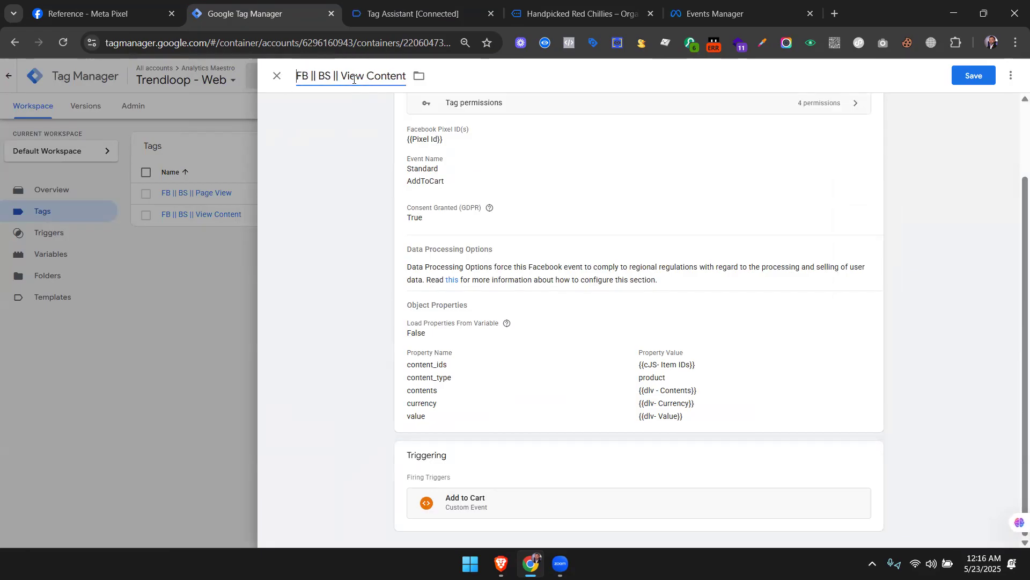
{"action": "left_click_drag", "start_coordinate": [339, 76], "coordinate": [408, 76]}
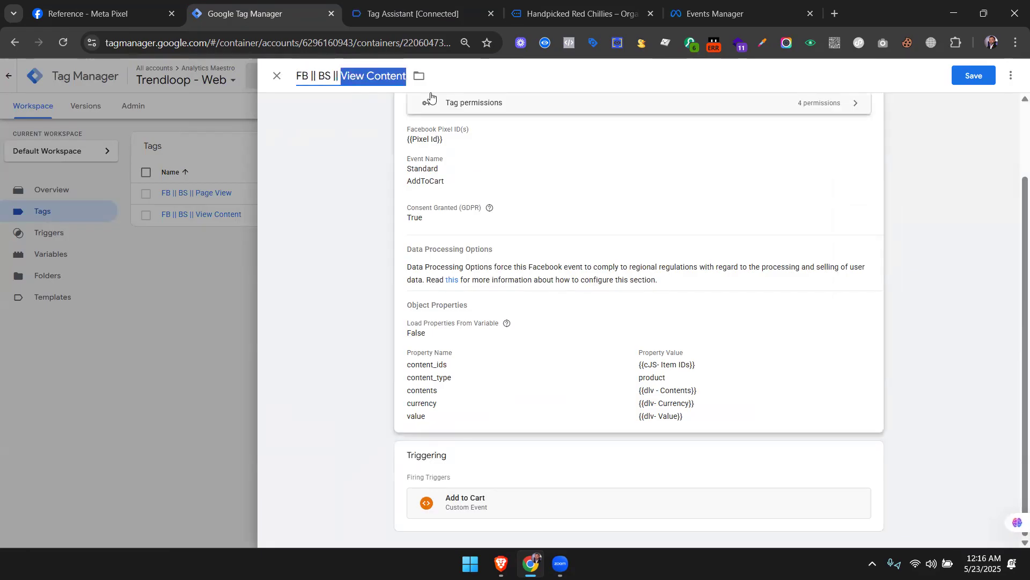
{"action": "type", "text": "Add y"}
{"action": "key", "text": "BackSpace"}
{"action": "type", "text": "to Cart"}
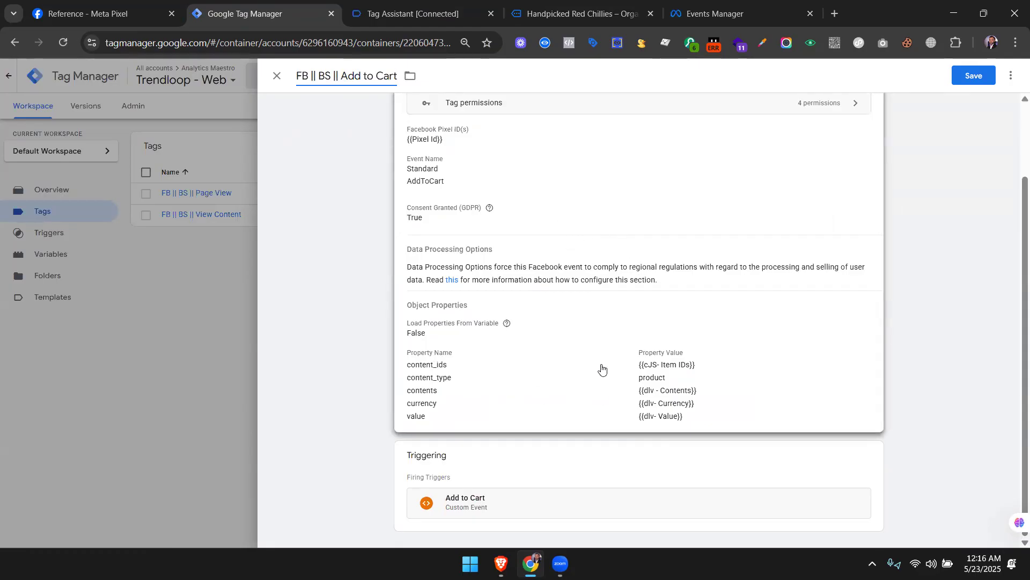
Check the tag's five object properties and save the tag.
{"action": "left_click", "coordinate": [445, 376]}
{"action": "scroll", "coordinate": [470, 365], "scroll_direction": "down", "scroll_amount": 1}
{"action": "left_click", "coordinate": [471, 359]}
{"action": "scroll", "coordinate": [467, 376], "scroll_direction": "down", "scroll_amount": 4}
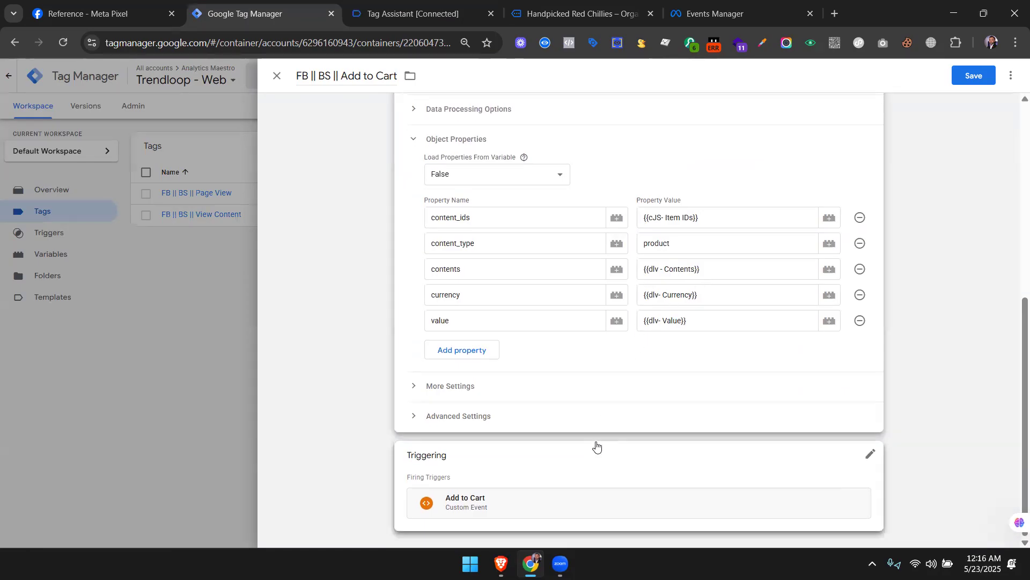
{"action": "scroll", "coordinate": [596, 440], "scroll_direction": "up", "scroll_amount": 6}
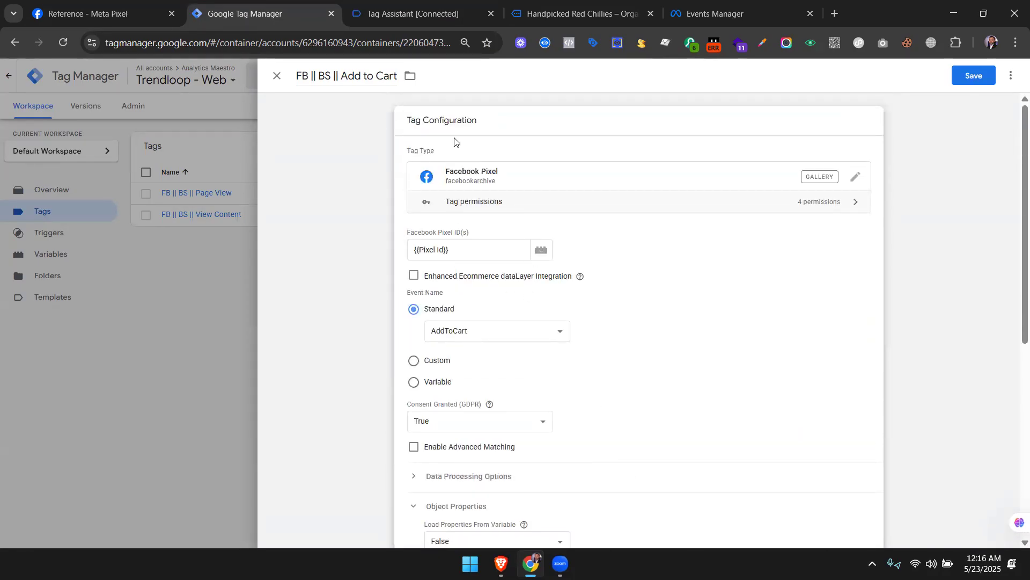
{"action": "scroll", "coordinate": [587, 284], "scroll_direction": "down", "scroll_amount": 1}
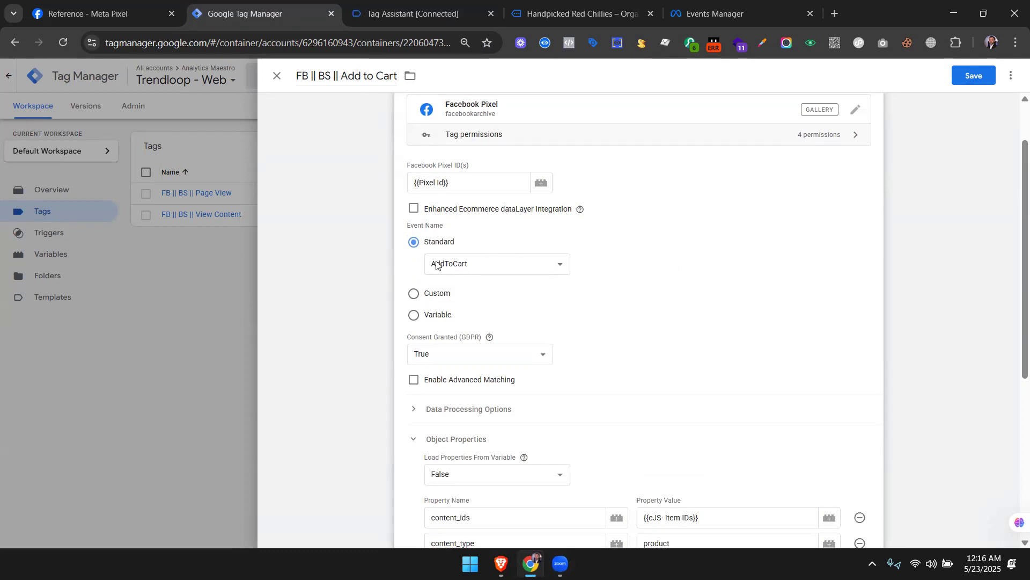
{"action": "scroll", "coordinate": [564, 398], "scroll_direction": "down", "scroll_amount": 5}
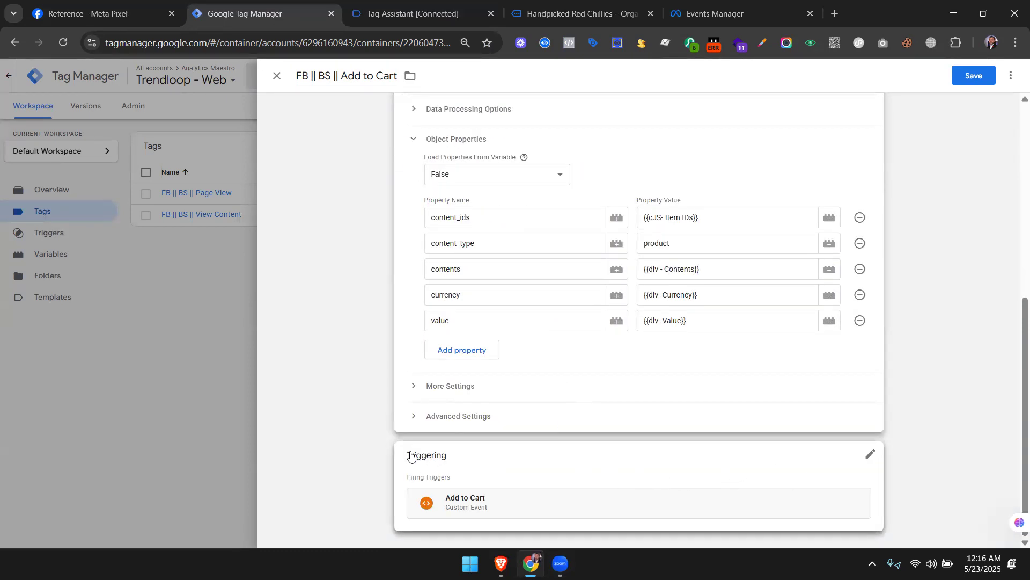
{"action": "left_click", "coordinate": [986, 76]}
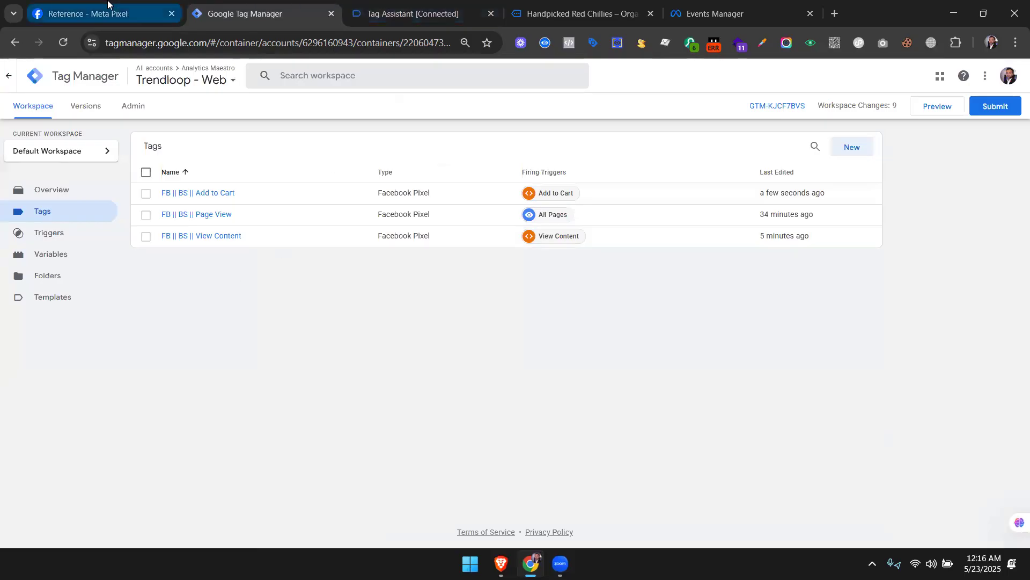
Glance at the add_to_cart event in Tag Assistant, then return to the Handpicked Red Chillies page.
{"action": "left_click", "coordinate": [380, 4]}
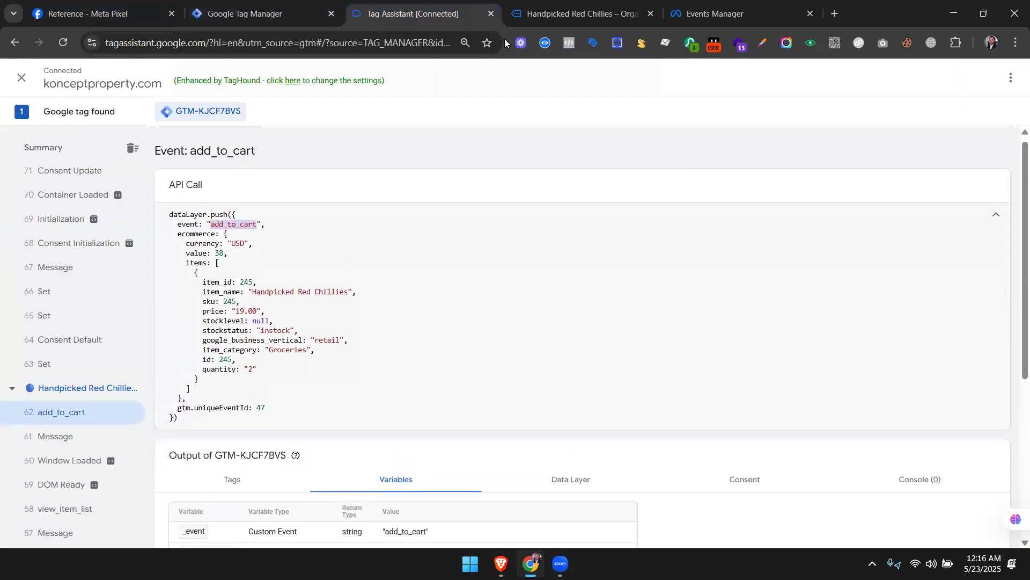
{"action": "left_click", "coordinate": [567, 4]}
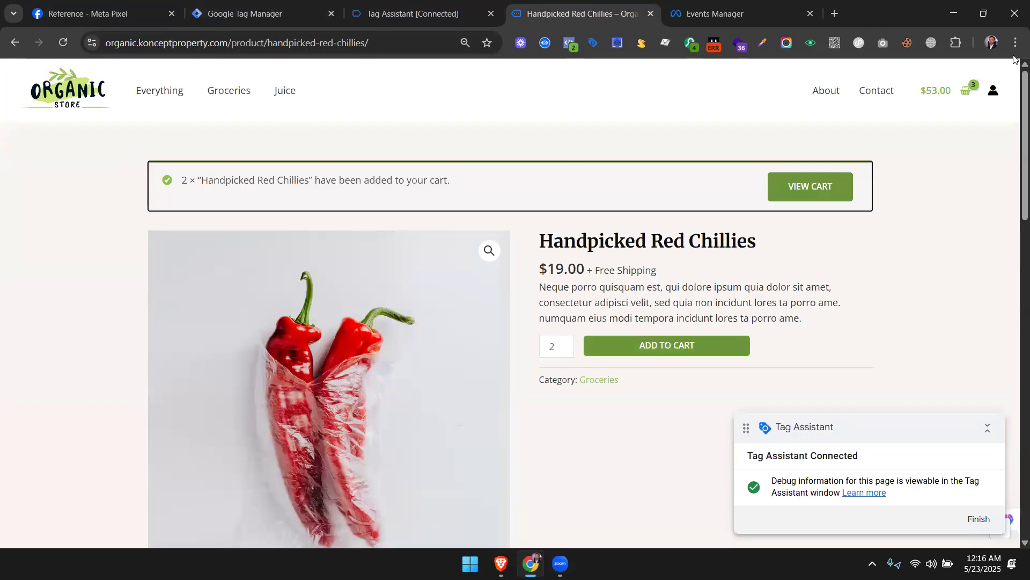
Open the cart with Hand Sanitizer and two Red Chillies totalling $53.00, then revisit the Meta Pixel reference.
{"action": "left_click", "coordinate": [804, 192]}
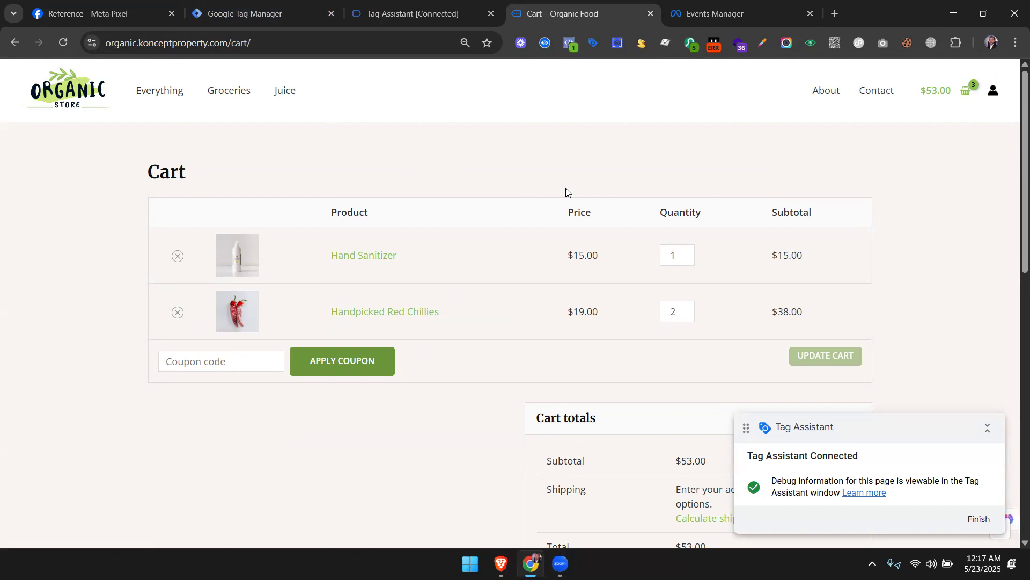
{"action": "left_click", "coordinate": [255, 5]}
{"action": "left_click", "coordinate": [102, 13]}
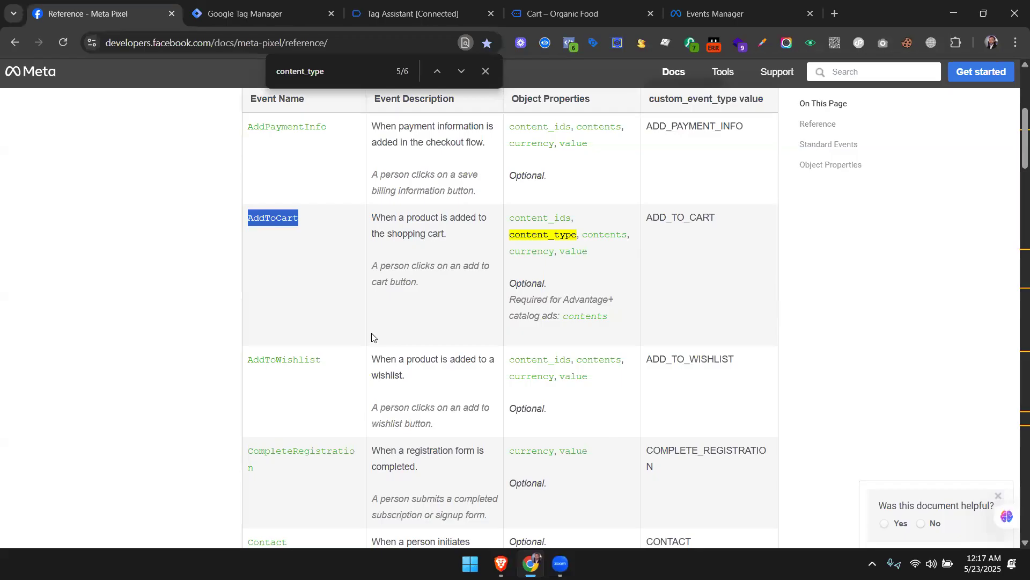
Scroll the Meta Pixel standard events table to compare each event's supported object properties.
{"action": "scroll", "coordinate": [372, 337], "scroll_direction": "down", "scroll_amount": 10}
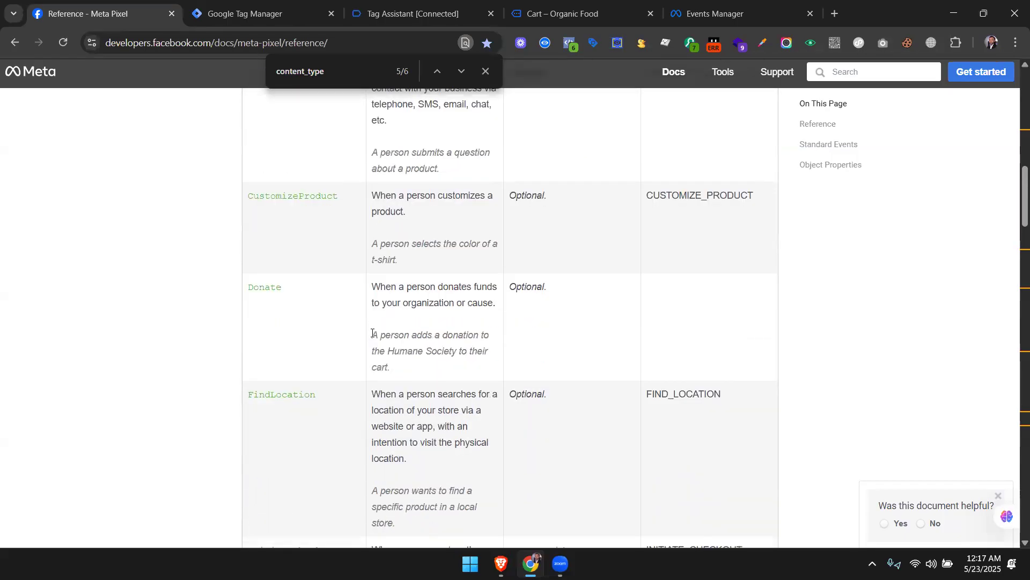
{"action": "scroll", "coordinate": [340, 298], "scroll_direction": "down", "scroll_amount": 9}
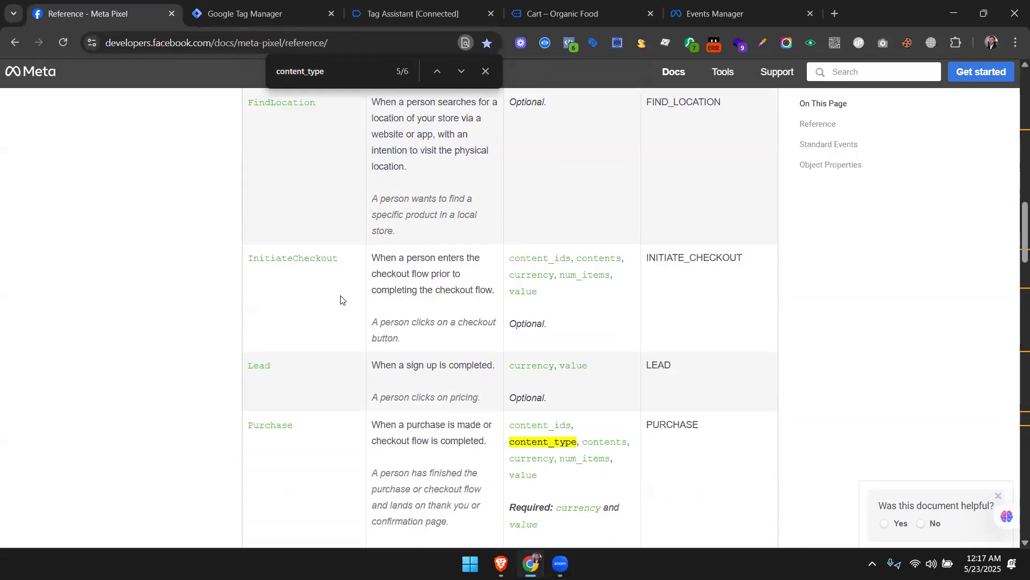
{"action": "scroll", "coordinate": [340, 298], "scroll_direction": "down", "scroll_amount": 19}
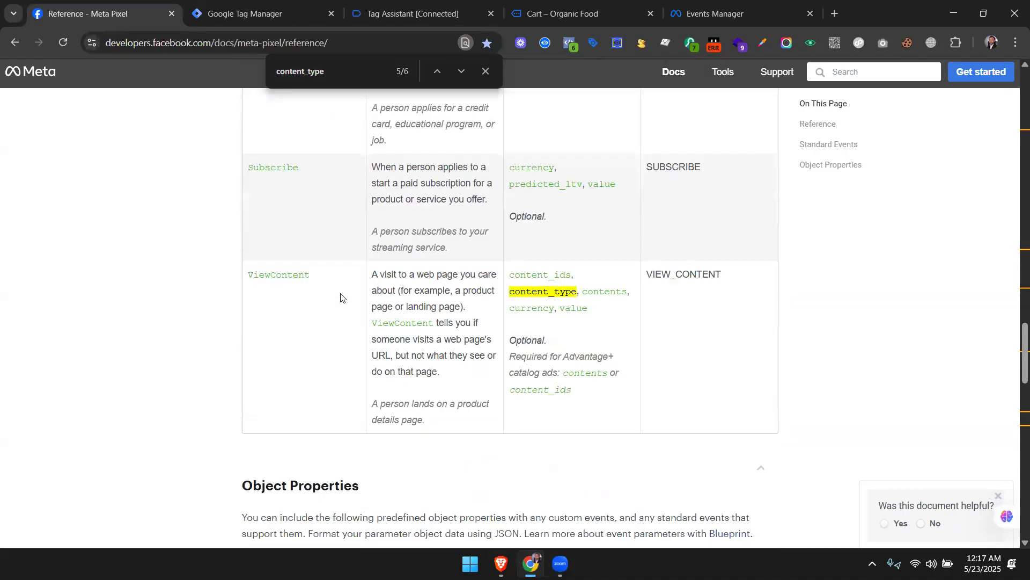
{"action": "scroll", "coordinate": [340, 298], "scroll_direction": "up", "scroll_amount": 4}
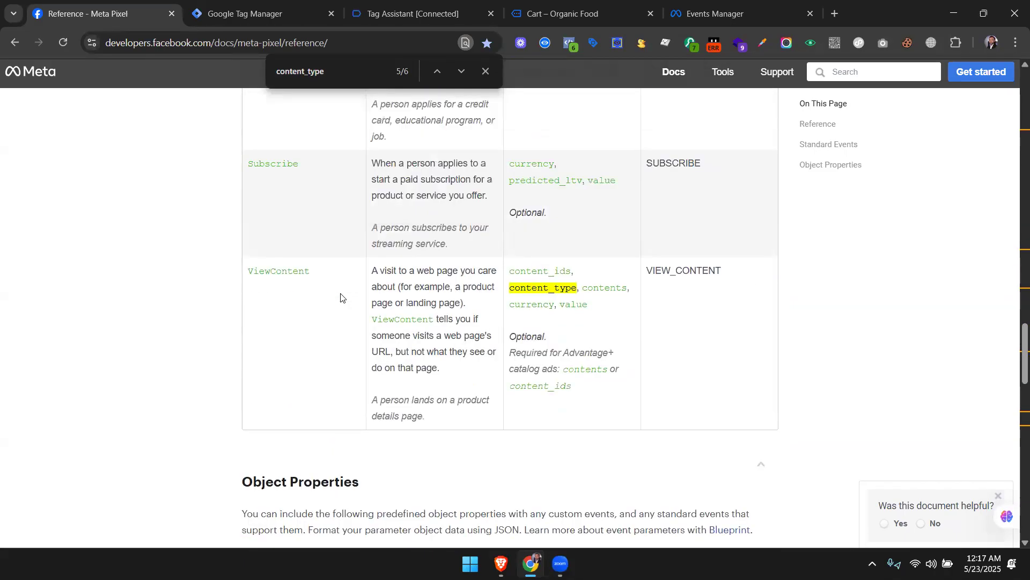
{"action": "scroll", "coordinate": [340, 298], "scroll_direction": "up", "scroll_amount": 20}
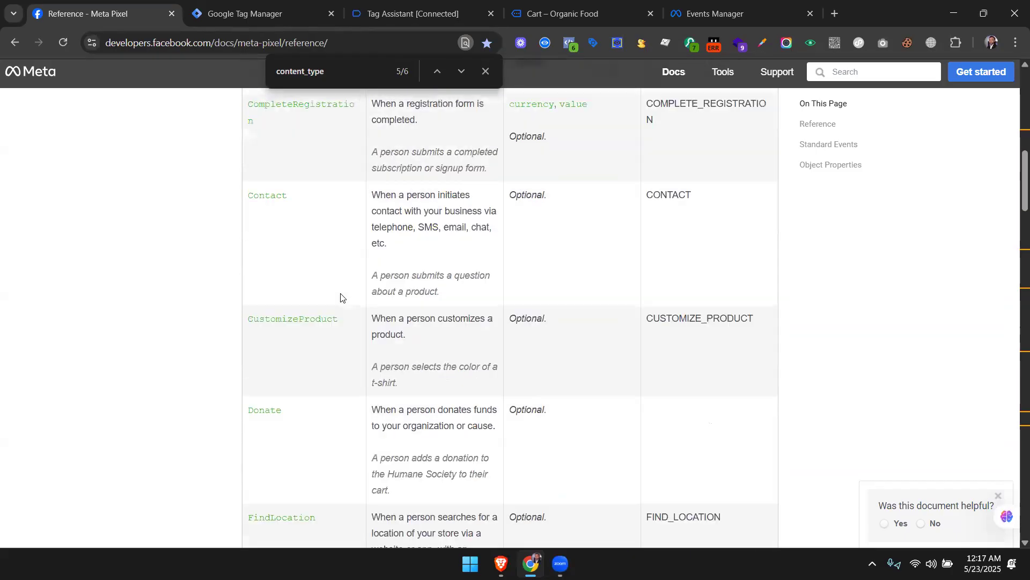
{"action": "scroll", "coordinate": [340, 298], "scroll_direction": "up", "scroll_amount": 9}
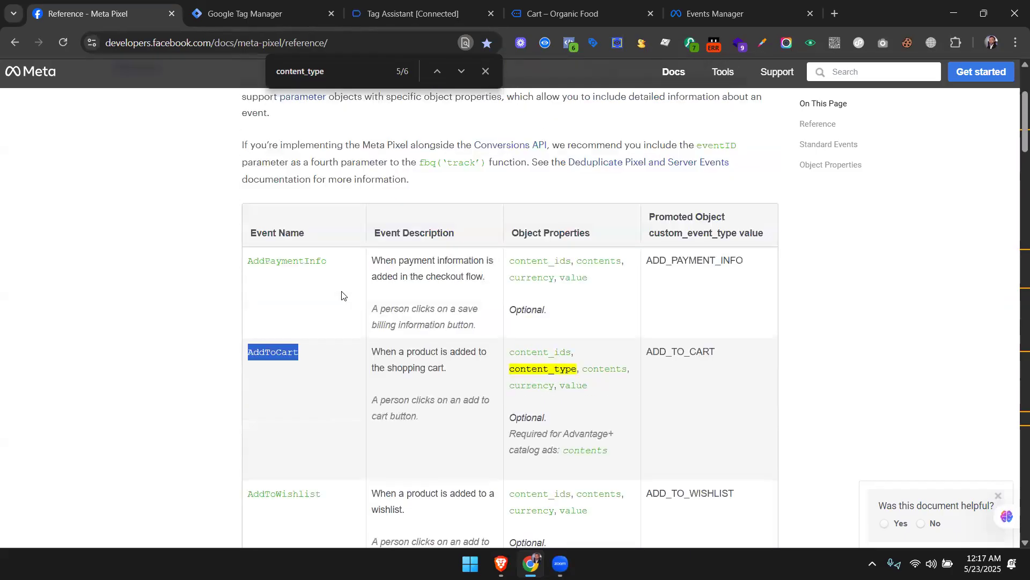
{"action": "scroll", "coordinate": [342, 294], "scroll_direction": "down", "scroll_amount": 6}
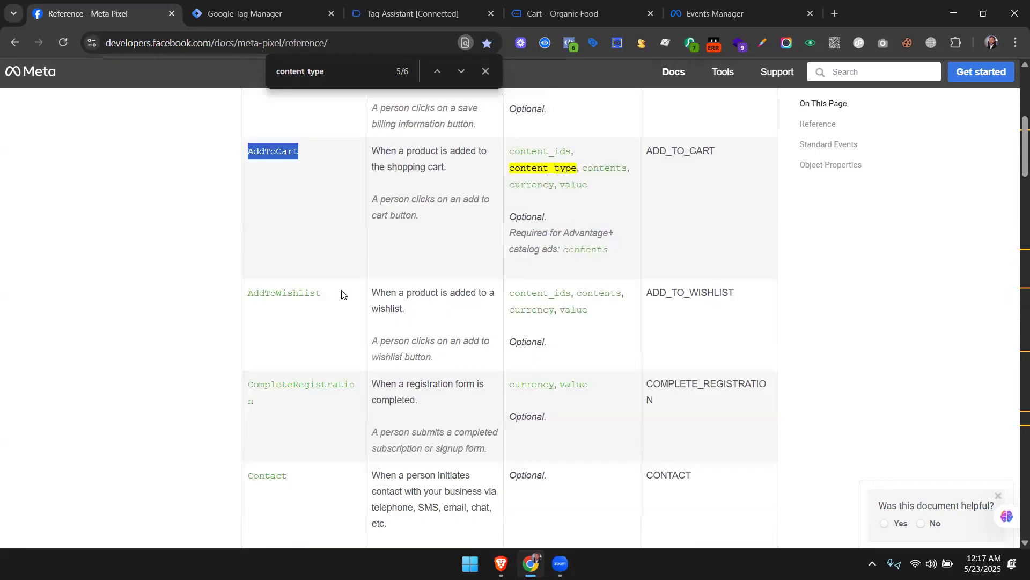
{"action": "scroll", "coordinate": [342, 294], "scroll_direction": "down", "scroll_amount": 10}
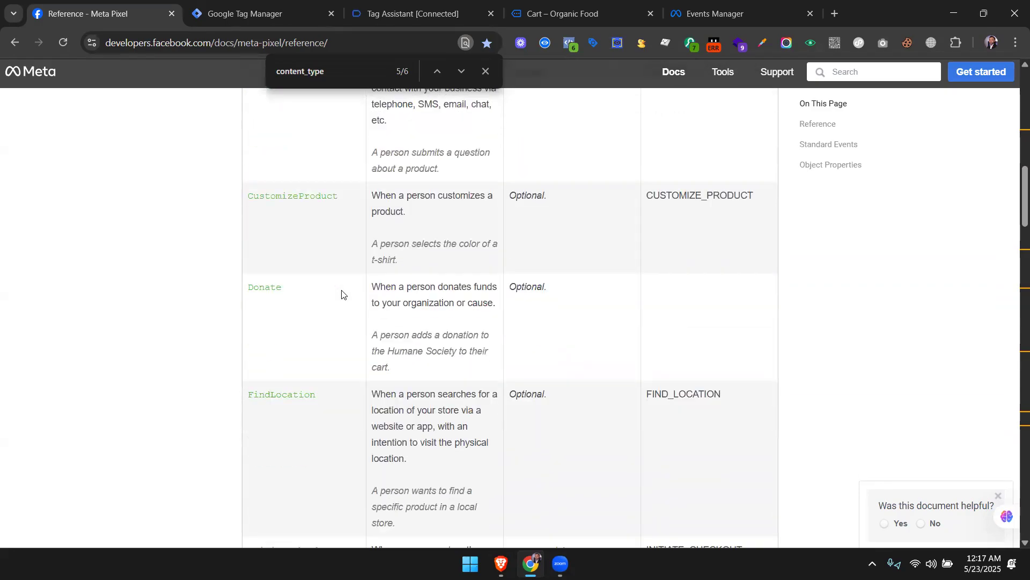
{"action": "scroll", "coordinate": [341, 295], "scroll_direction": "down", "scroll_amount": 13}
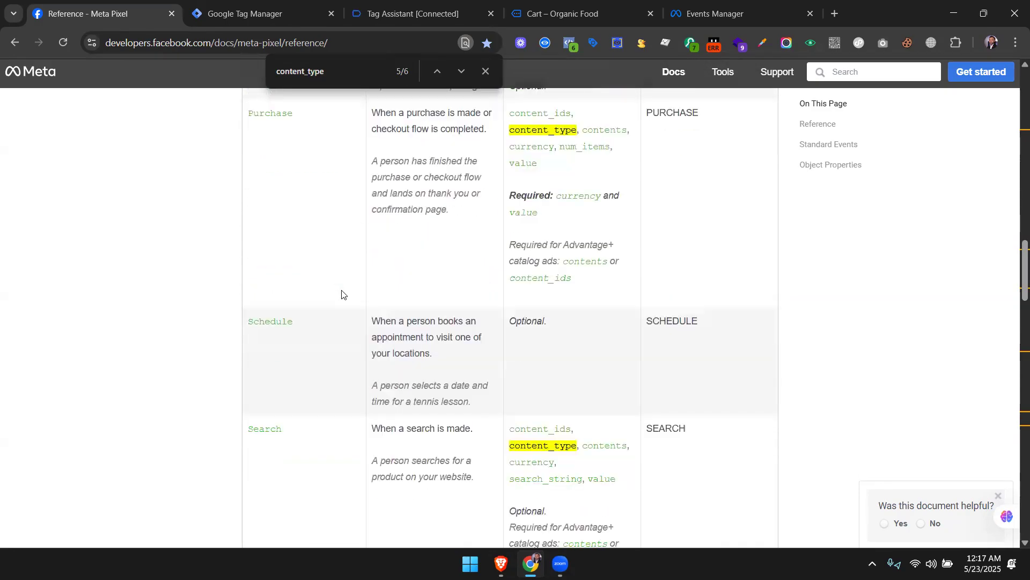
{"action": "scroll", "coordinate": [342, 294], "scroll_direction": "down", "scroll_amount": 7}
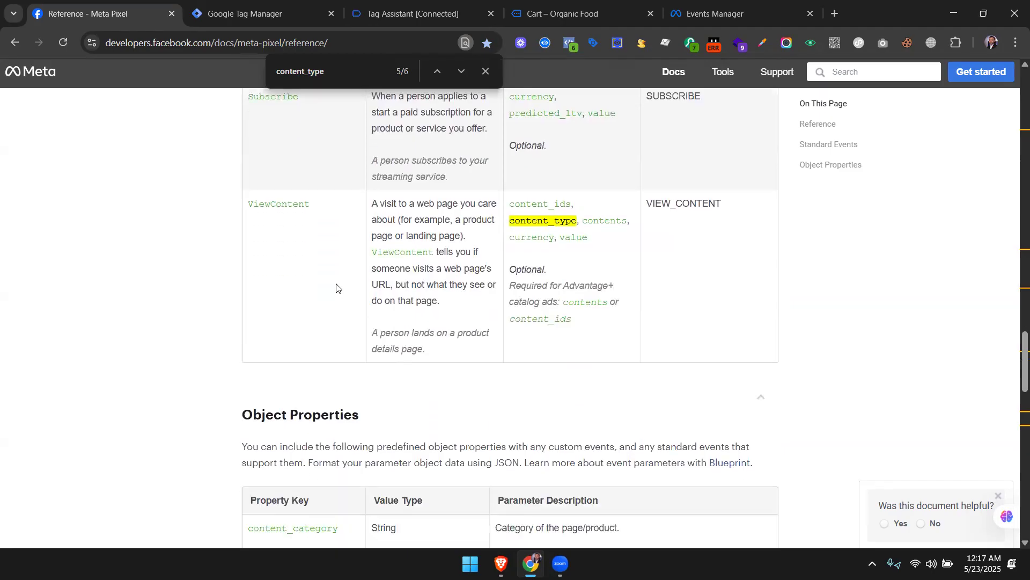
{"action": "left_click", "coordinate": [310, 8]}
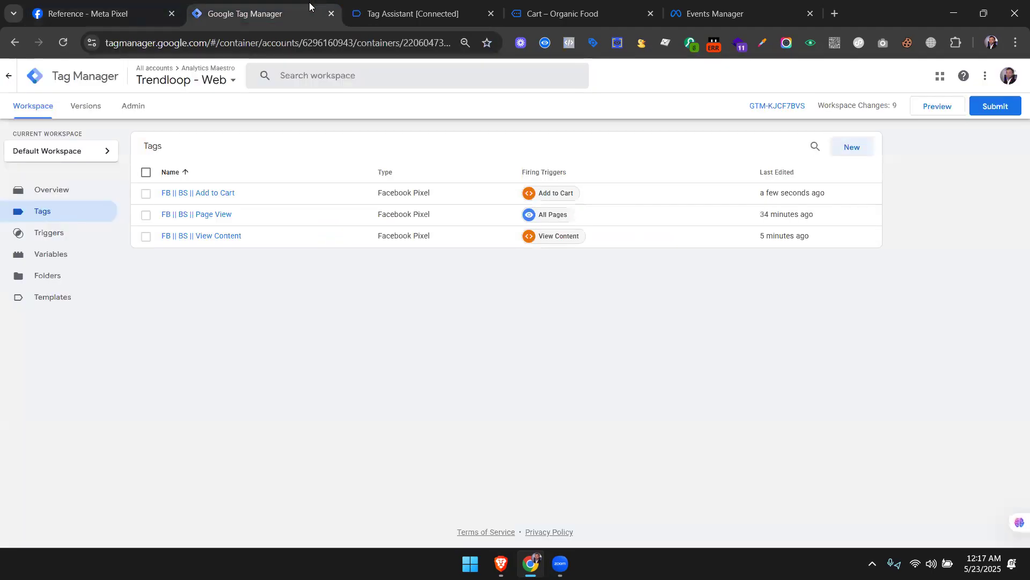
Duplicate FB || BS || Add to Cart and open the copy's Tag Configuration for editing.
{"action": "left_click", "coordinate": [429, 15]}
{"action": "left_click", "coordinate": [306, 14]}
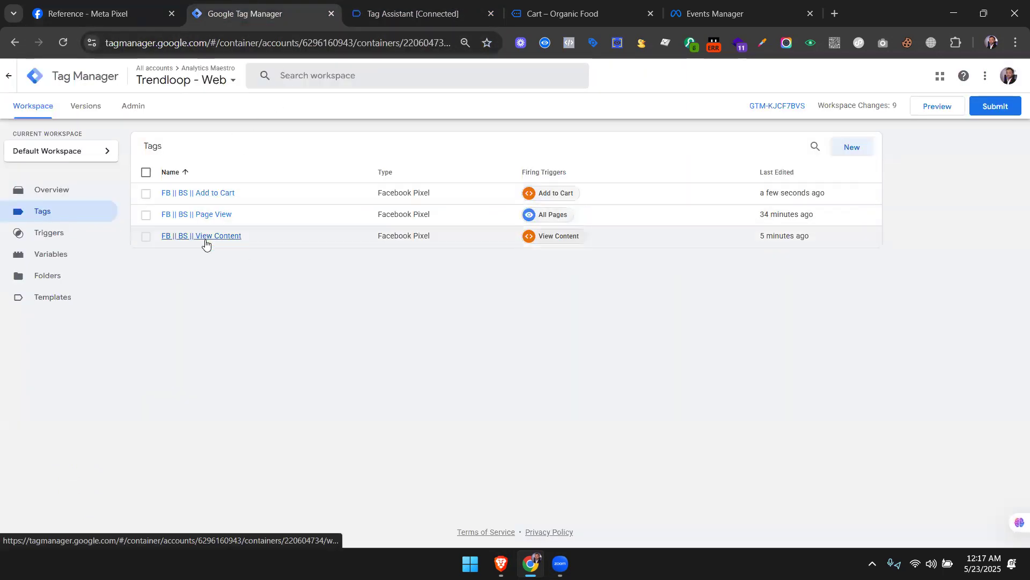
{"action": "left_click", "coordinate": [213, 201]}
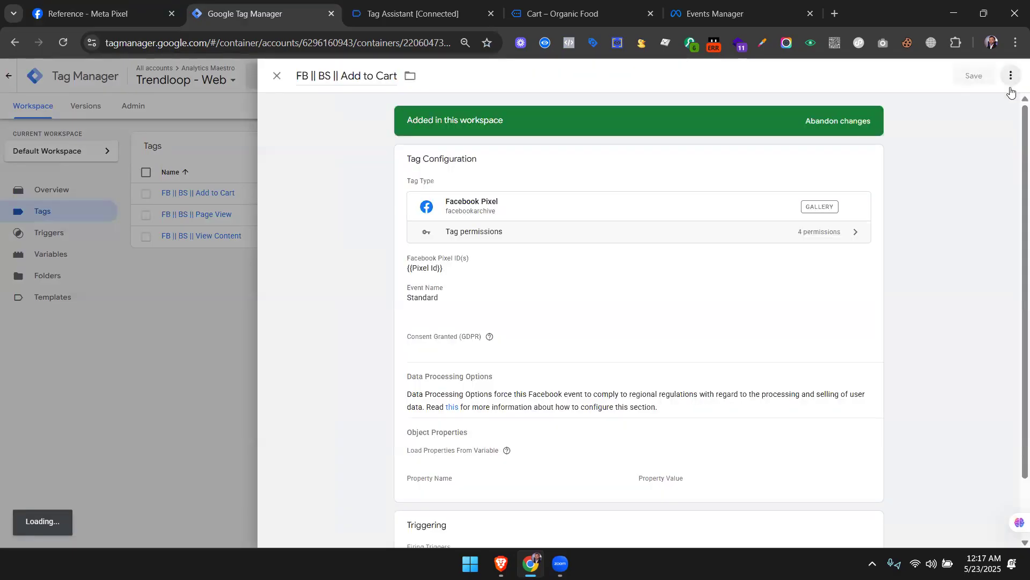
{"action": "left_click", "coordinate": [1011, 90]}
{"action": "left_click", "coordinate": [960, 101]}
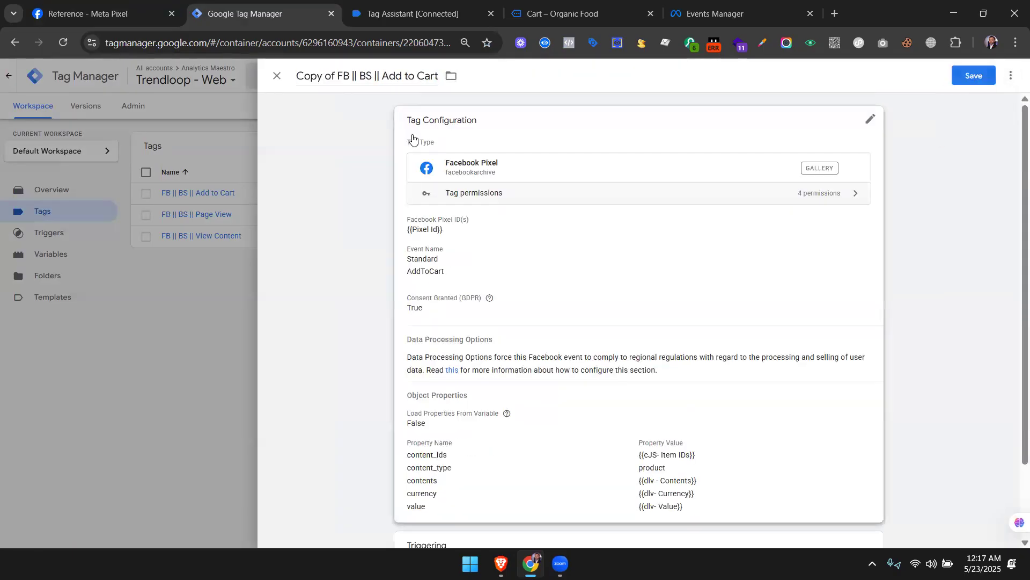
{"action": "left_click", "coordinate": [143, 4]}
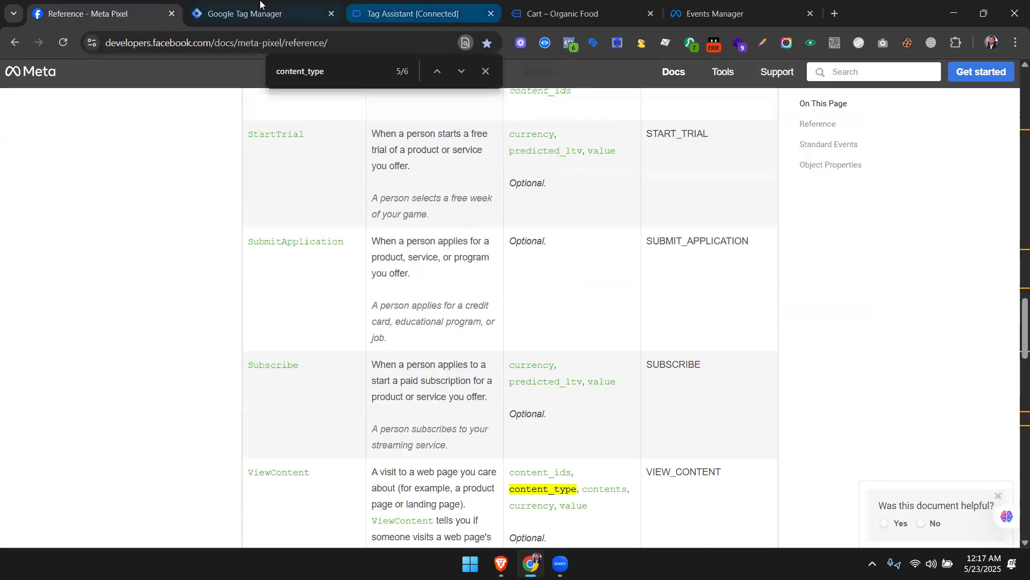
{"action": "left_click", "coordinate": [260, 4]}
{"action": "left_click", "coordinate": [553, 308]}
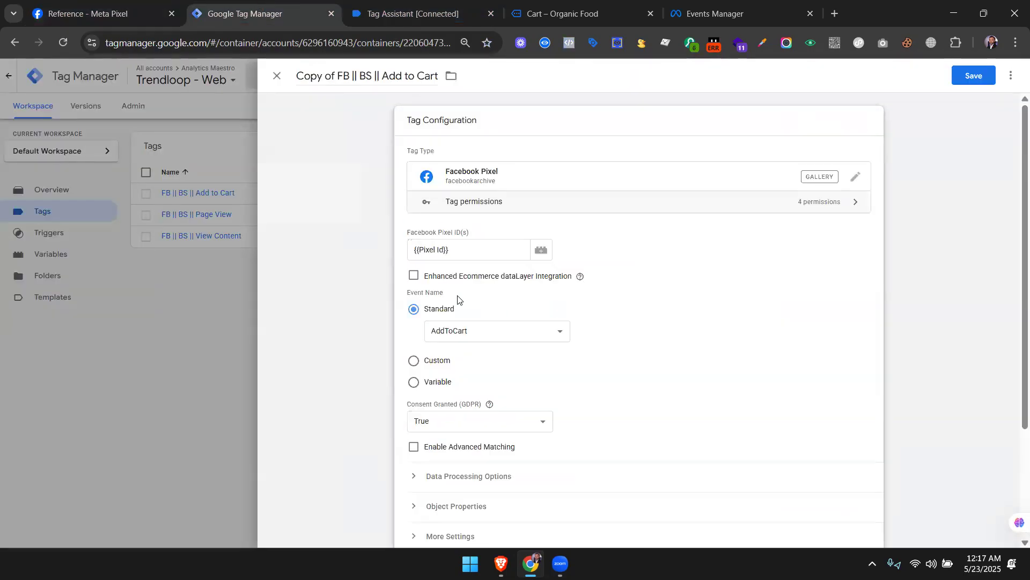
Switch the copied tag's event name from standard AddToCart to a Custom event, entering ViewCart.
{"action": "left_click", "coordinate": [460, 330]}
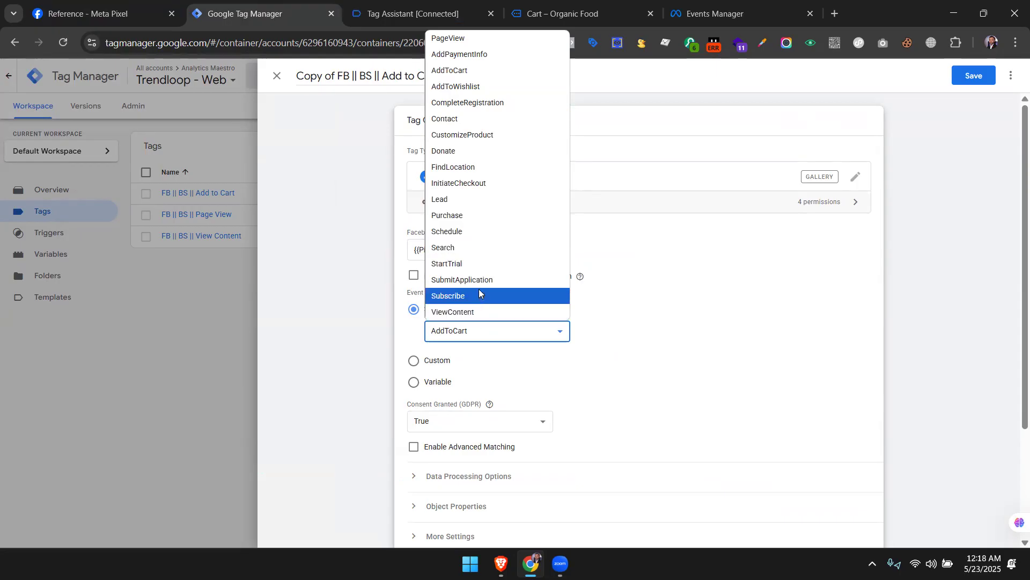
{"action": "left_click", "coordinate": [606, 290]}
{"action": "left_click", "coordinate": [423, 361]}
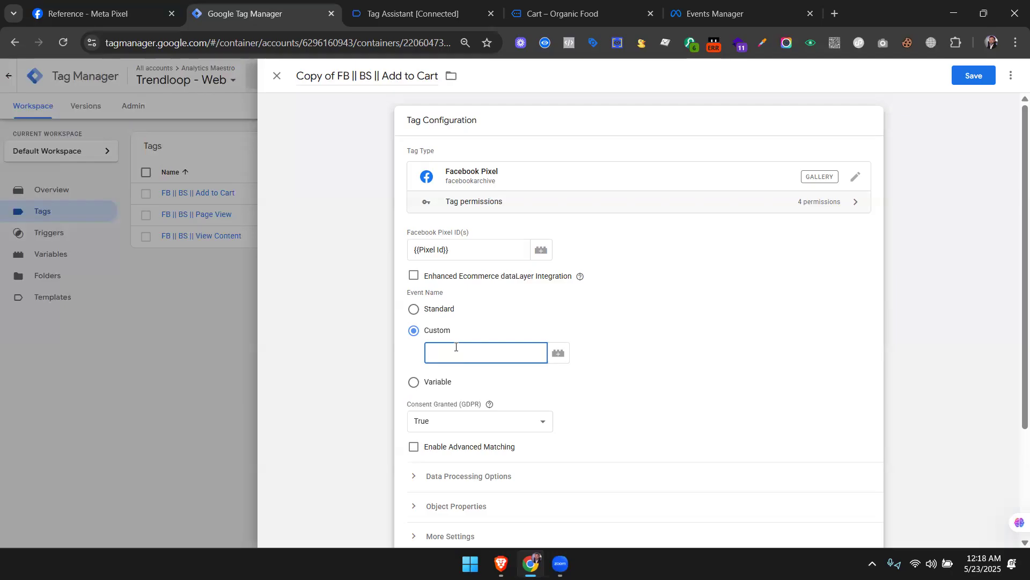
{"action": "type", "text": "V"}
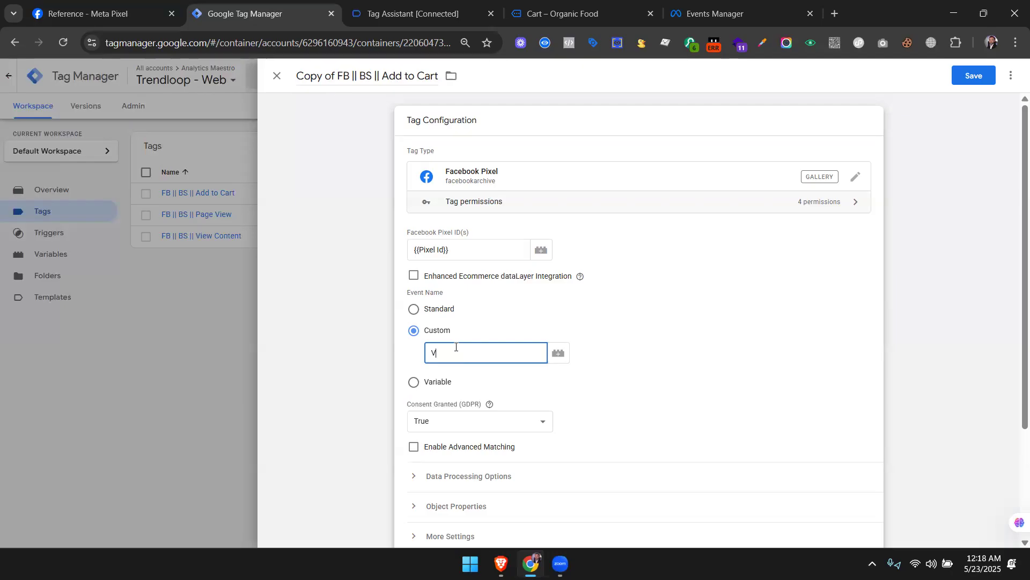
{"action": "left_click", "coordinate": [445, 313]}
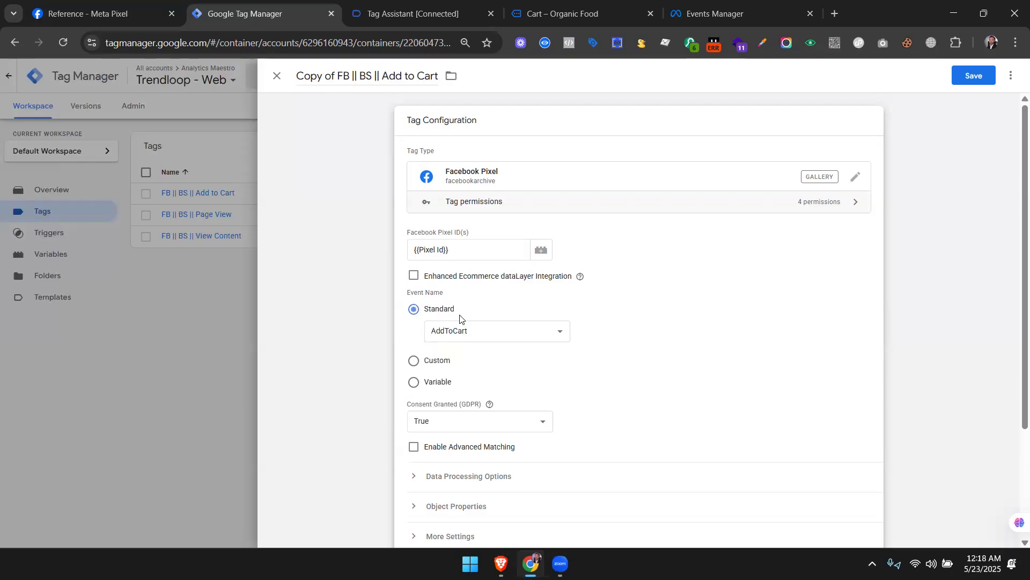
{"action": "left_click", "coordinate": [466, 331]}
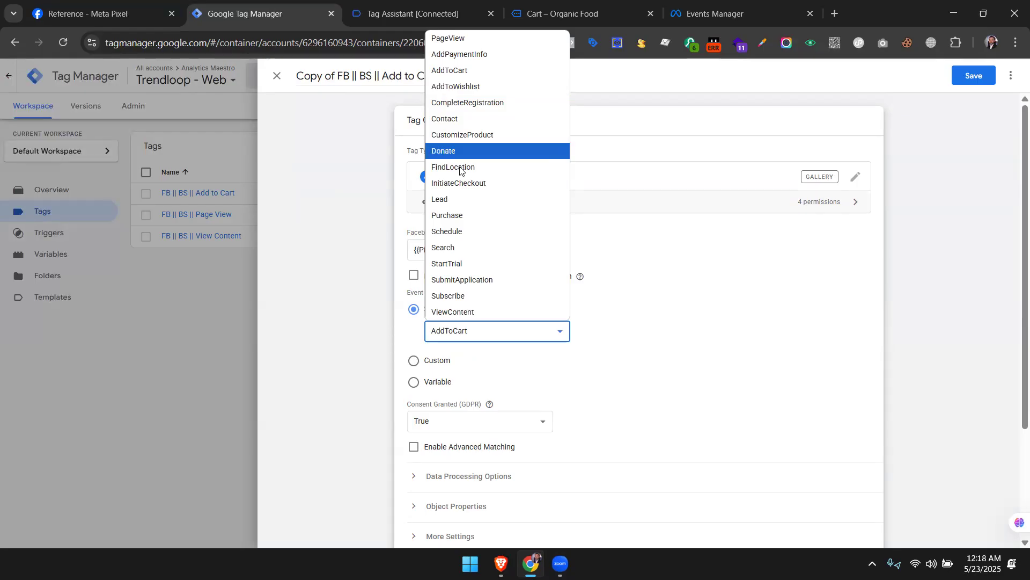
{"action": "left_click", "coordinate": [478, 361]}
{"action": "left_click", "coordinate": [436, 362]}
{"action": "type", "text": "V"}
{"action": "left_click", "coordinate": [457, 351]}
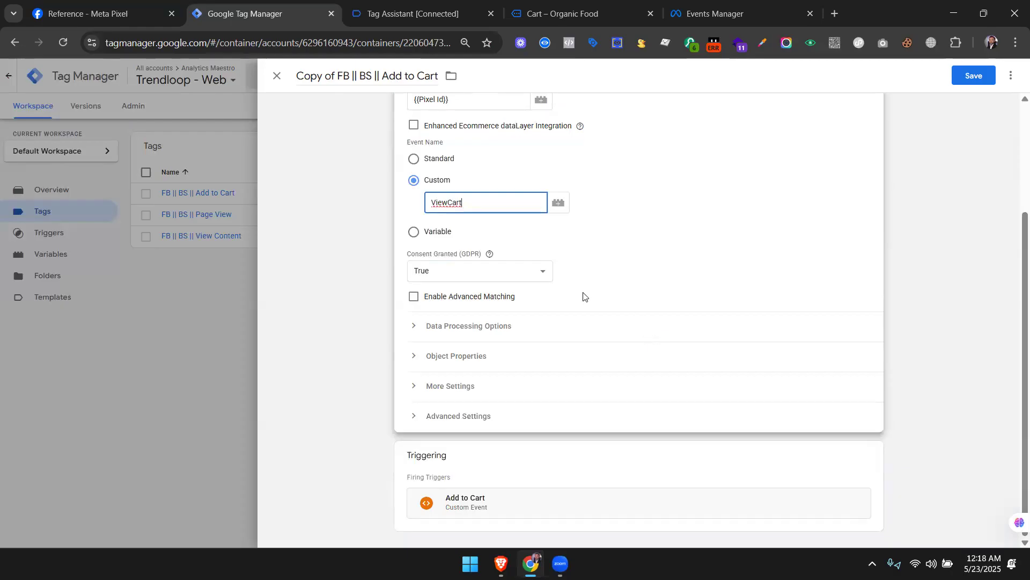
Scroll the Meta Pixel reference's object properties and search it for 'ViewCar', finding no ViewCart event.
{"action": "left_click", "coordinate": [141, 6]}
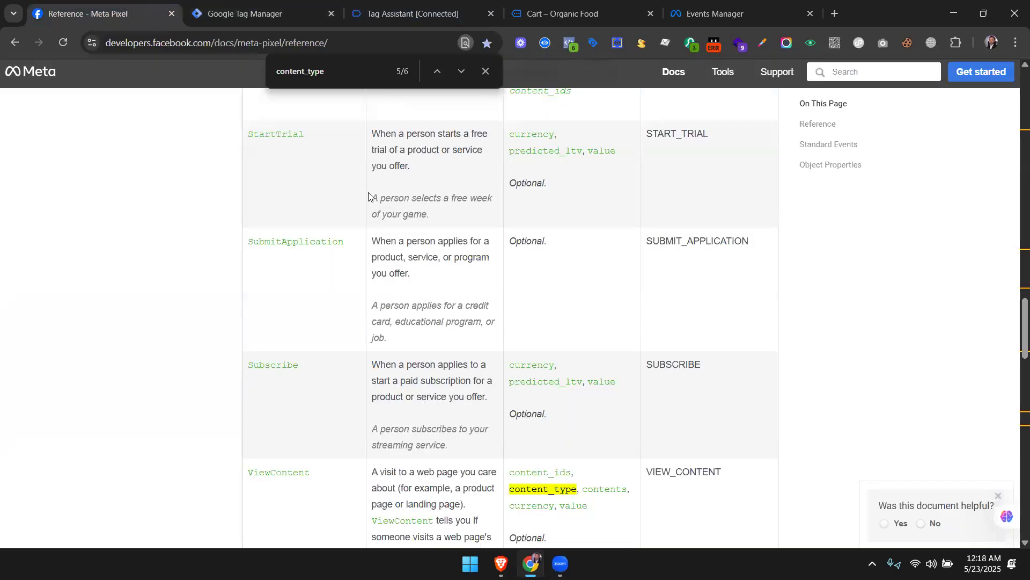
{"action": "scroll", "coordinate": [387, 198], "scroll_direction": "down", "scroll_amount": 10}
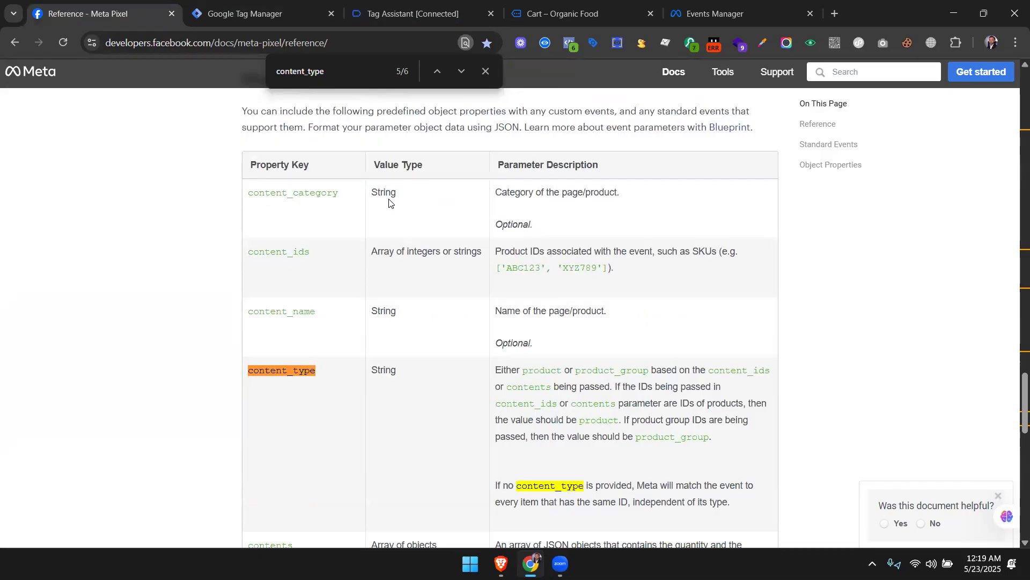
{"action": "scroll", "coordinate": [389, 203], "scroll_direction": "down", "scroll_amount": 10}
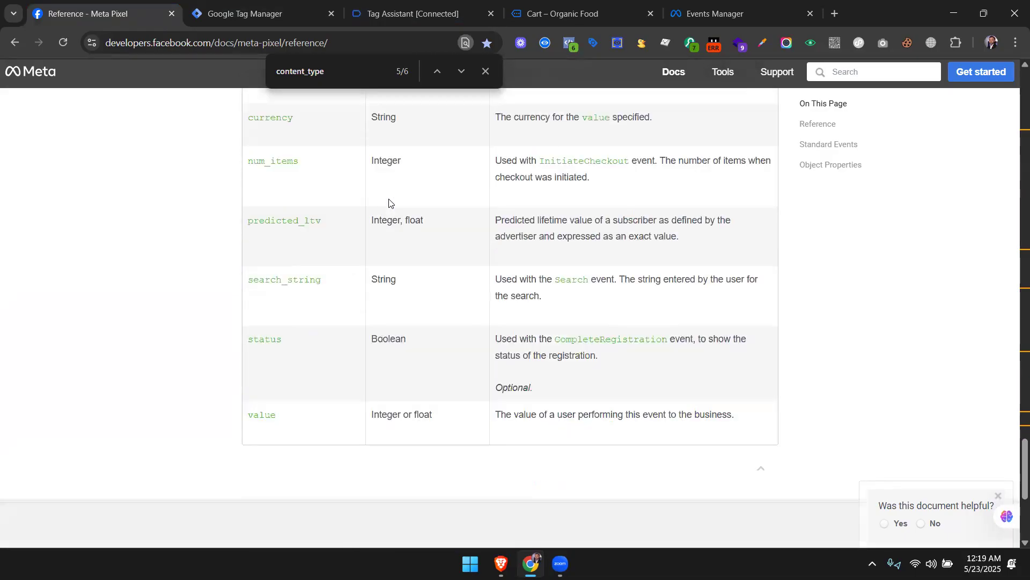
{"action": "key", "text": "ctrl+f"}
{"action": "type", "text": "View"}
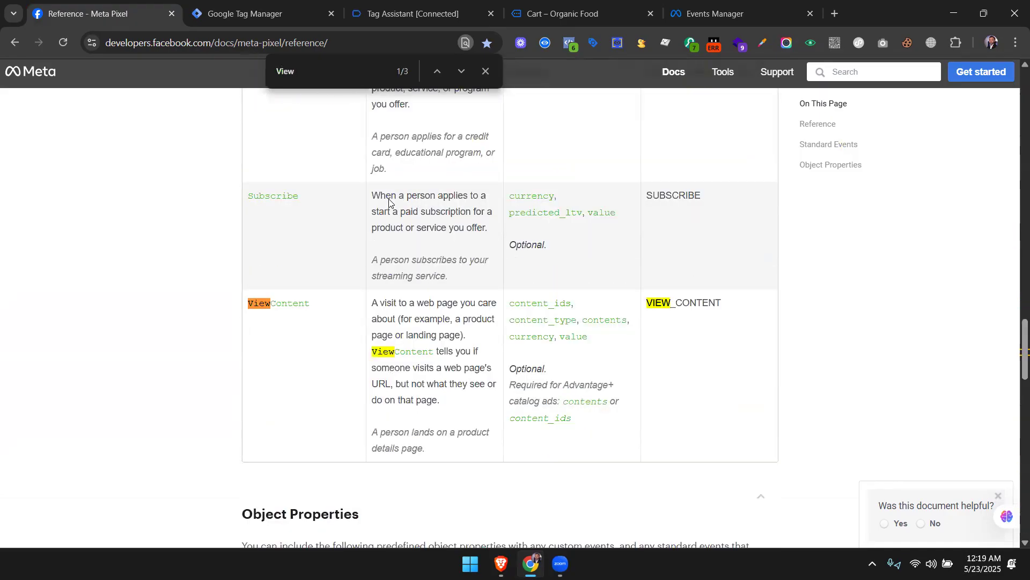
{"action": "type", "text": "Car"}
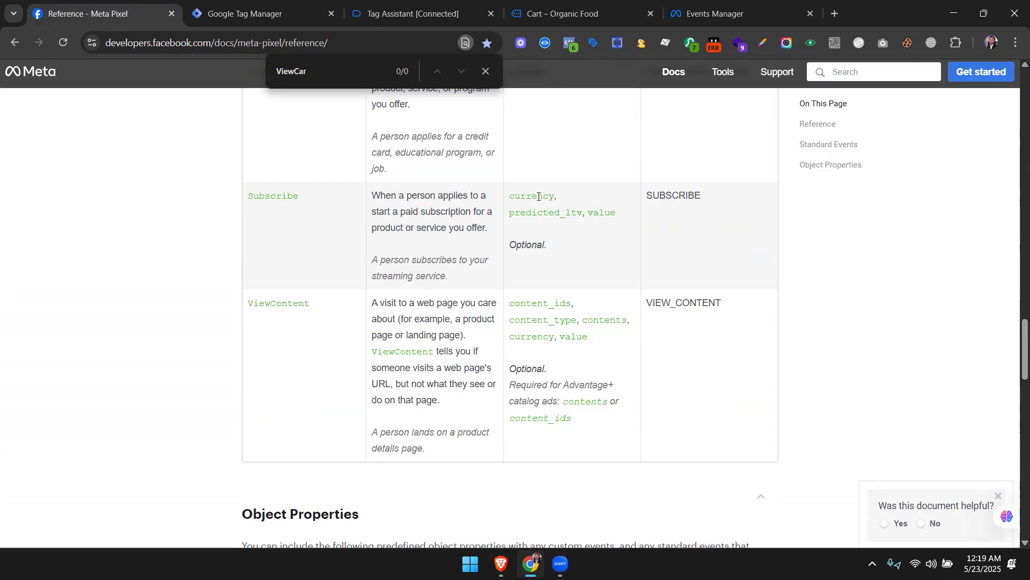
Google GA4 standard events in a new tab and open the '[GA4] Recommended events' Help article.
{"action": "left_click", "coordinate": [835, 13]}
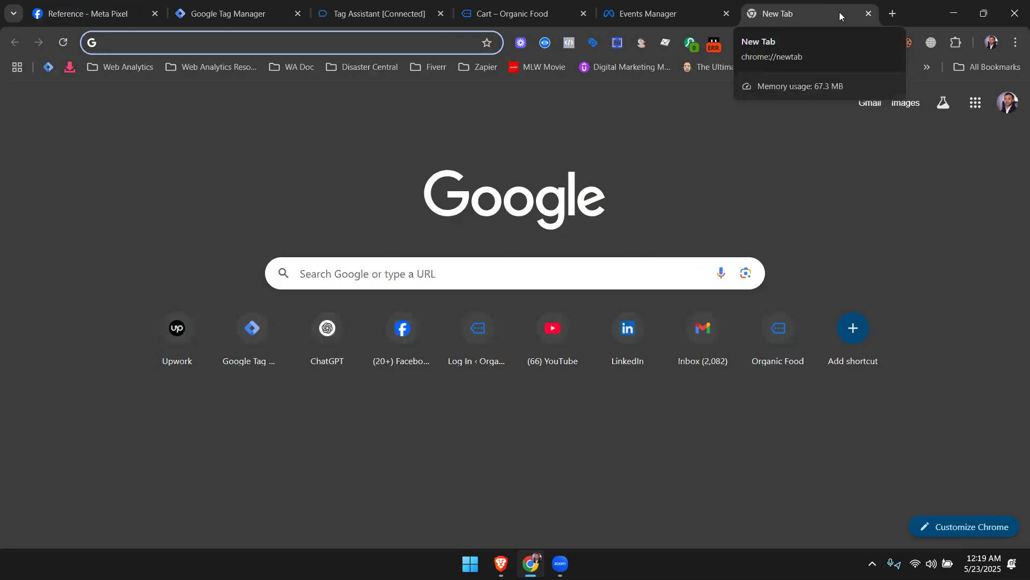
{"action": "type", "text": "ga4"}
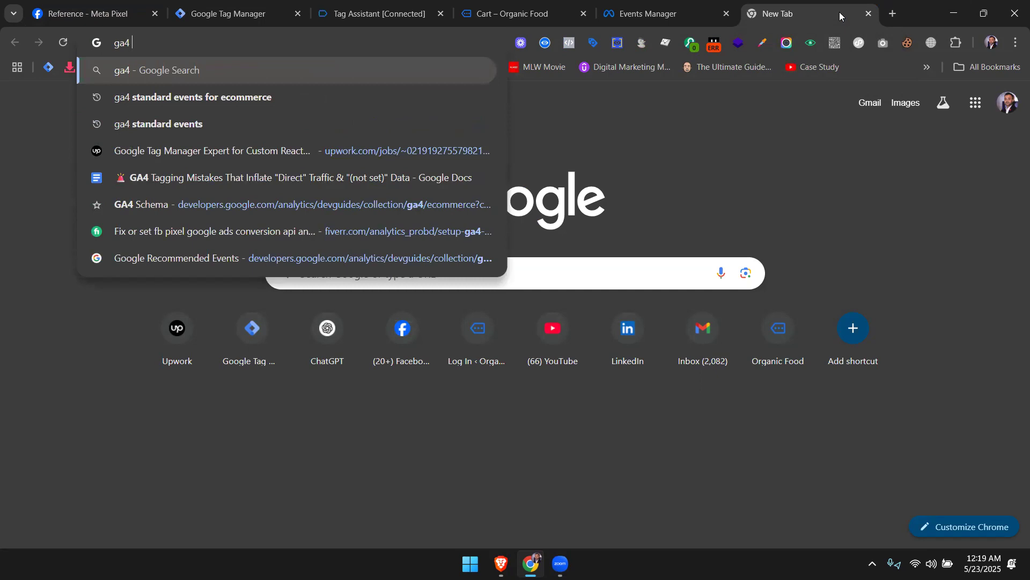
{"action": "type", "text": "ssta"}
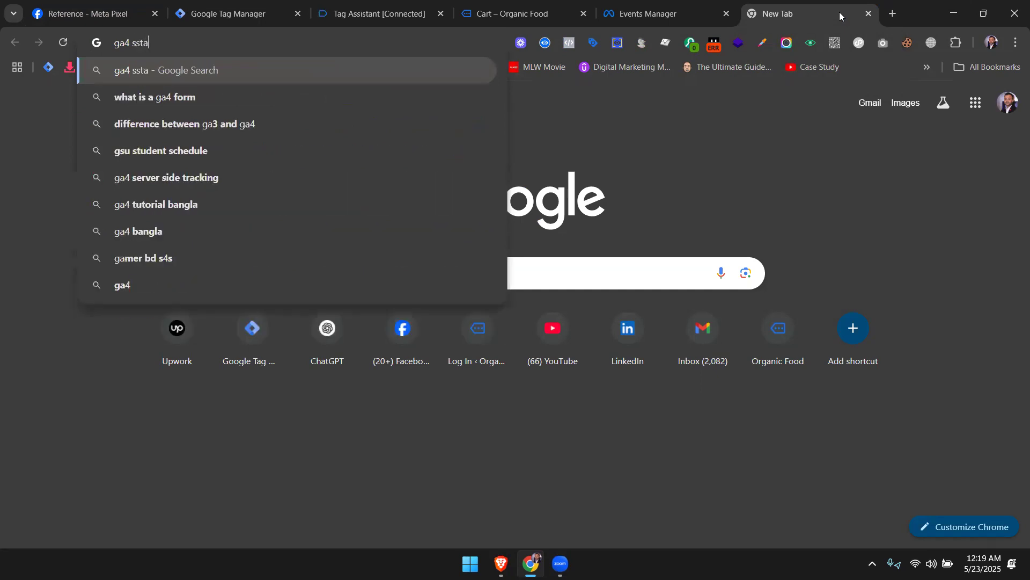
{"action": "type", "text": "ndad event"}
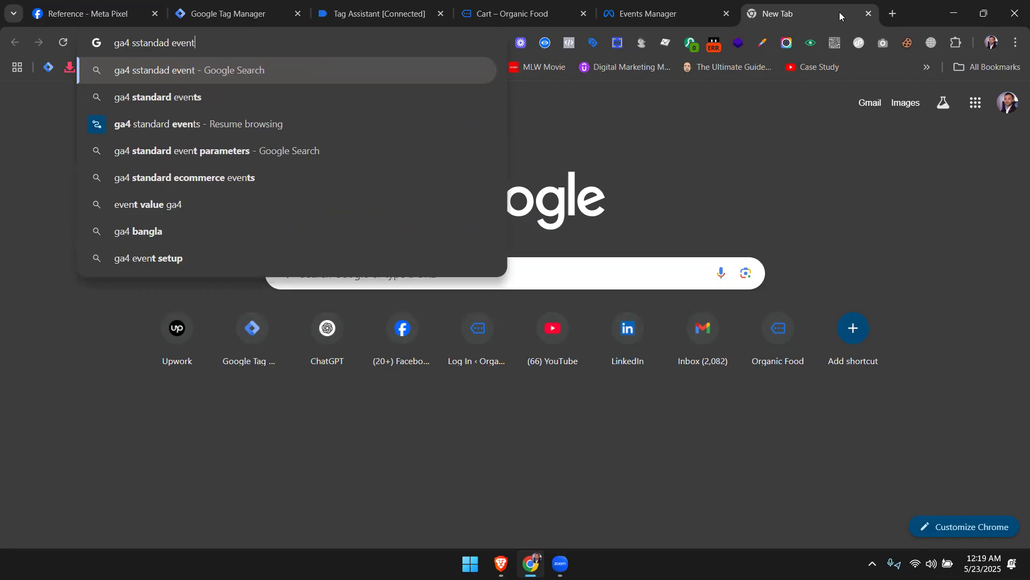
{"action": "key", "text": "Return"}
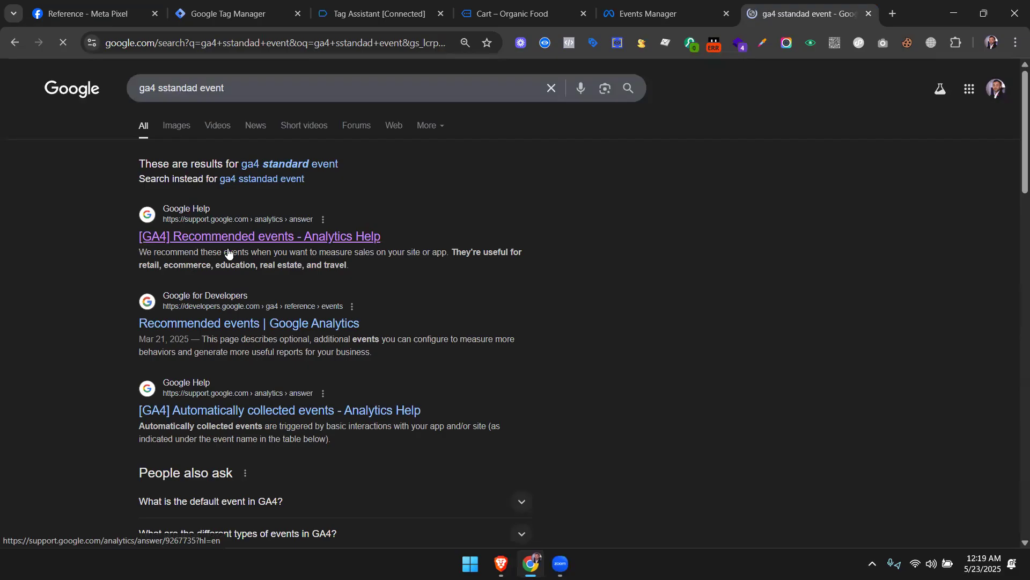
{"action": "left_click", "coordinate": [227, 240]}
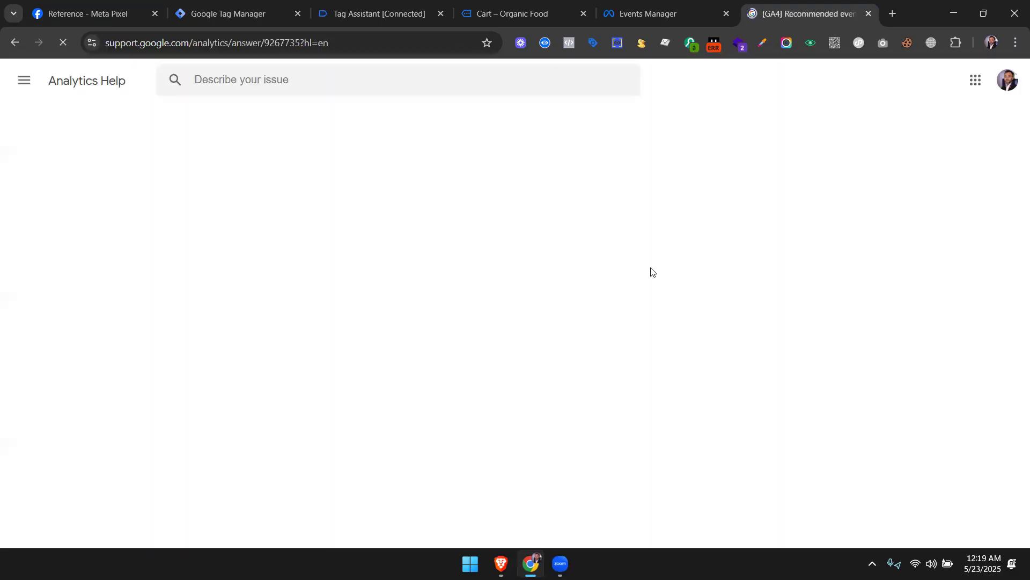
Zoom the Recommended events page slightly and search it for 'view cart'.
{"action": "scroll", "coordinate": [373, 325], "scroll_direction": "down", "scroll_amount": 2}
{"action": "scroll", "coordinate": [372, 324], "scroll_direction": "down", "scroll_amount": 15}
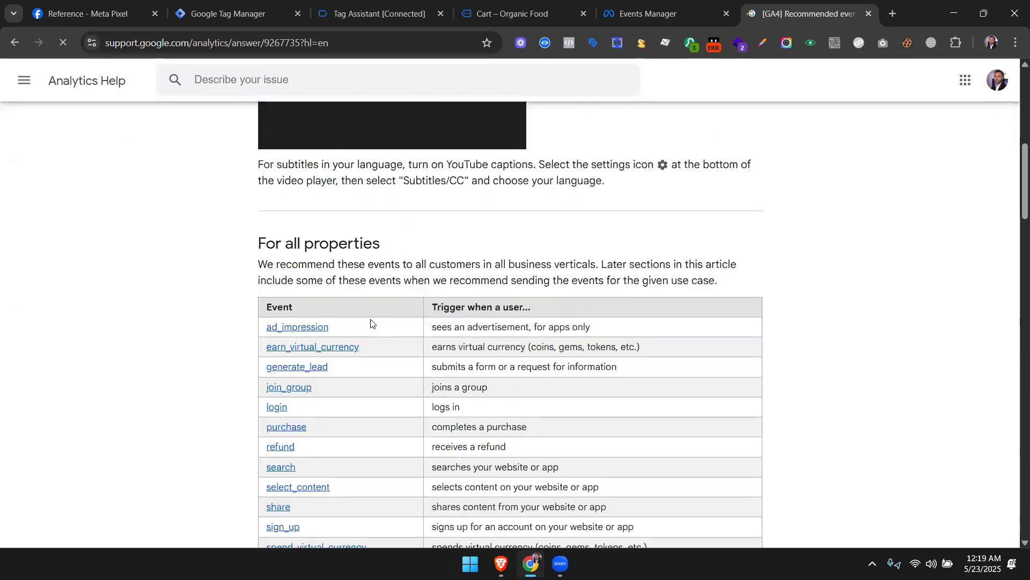
{"action": "scroll", "coordinate": [370, 319], "scroll_direction": "down", "scroll_amount": 1}
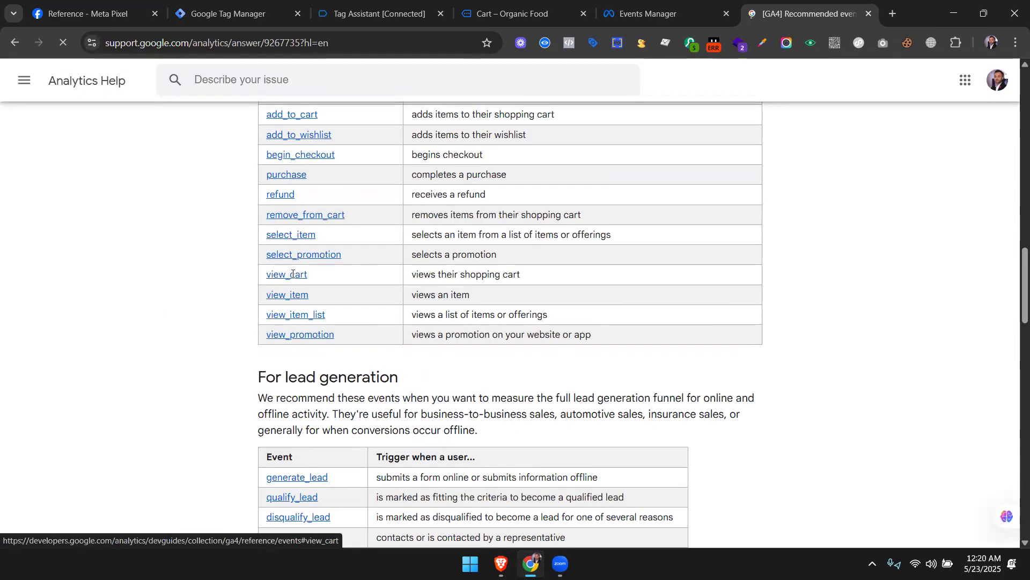
{"action": "scroll", "coordinate": [292, 278], "scroll_direction": "up", "scroll_amount": 10}
{"action": "scroll", "coordinate": [325, 338], "scroll_direction": "down", "scroll_amount": 5}
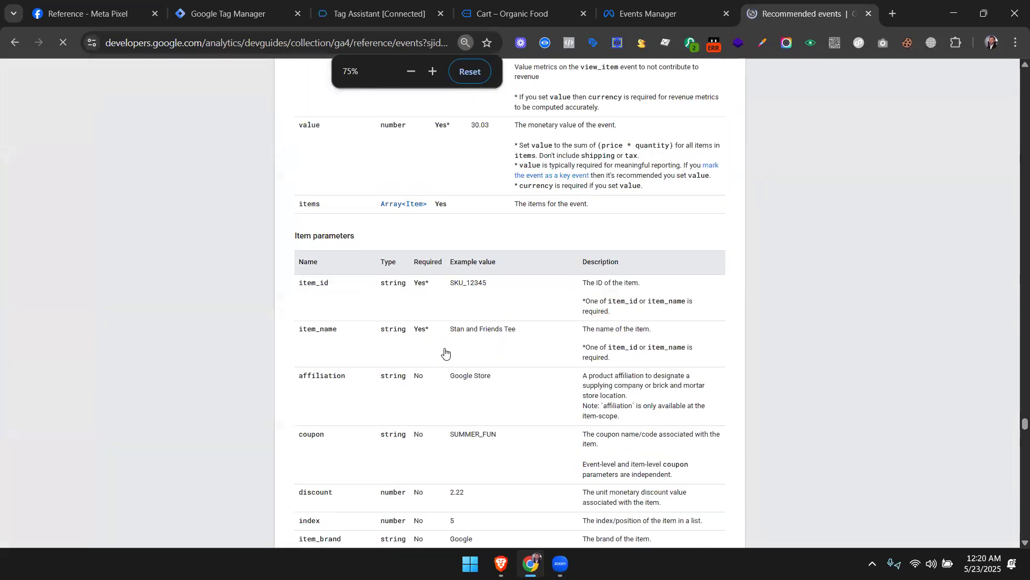
{"action": "key", "text": "ctrl+plus"}
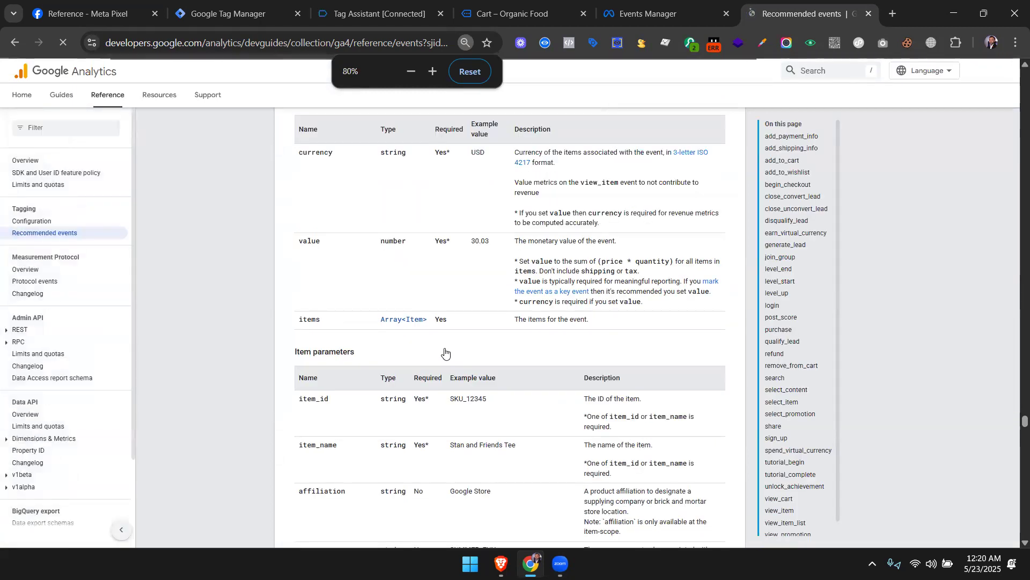
{"action": "key", "text": "ctrl+f"}
{"action": "type", "text": "vie"}
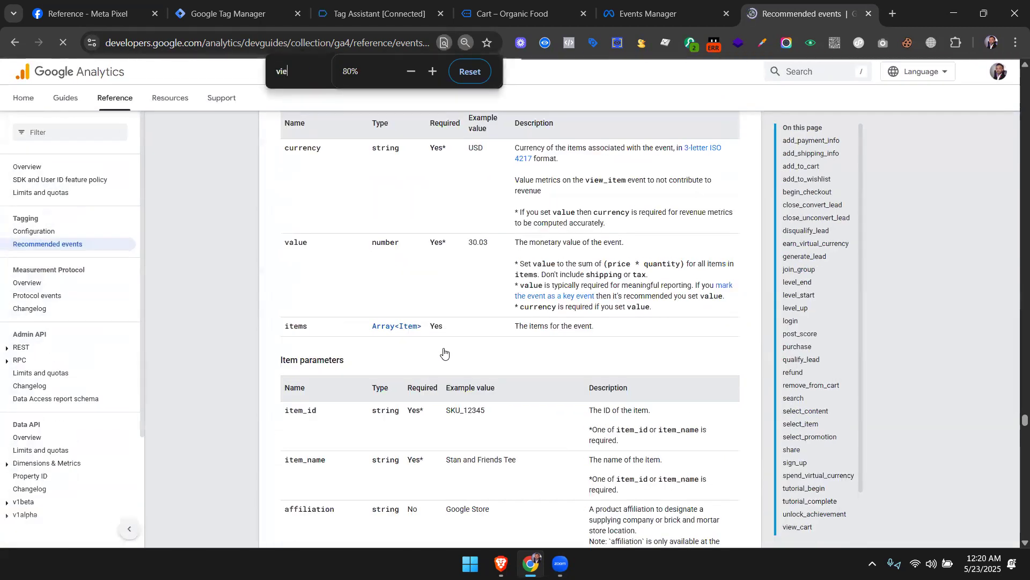
{"action": "type", "text": "w cart"}
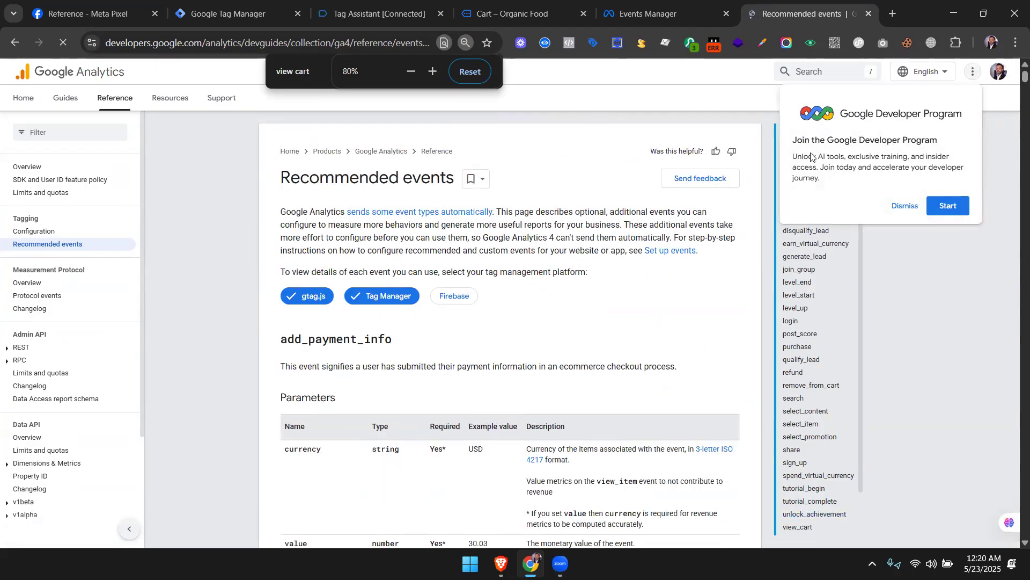
{"action": "left_click", "coordinate": [906, 208]}
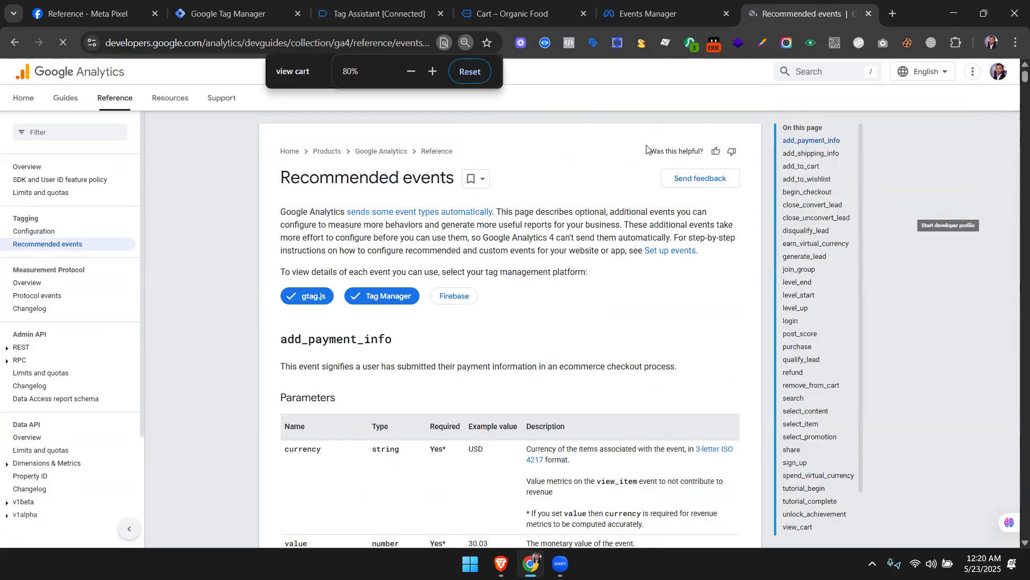
Read the view_cart event's parameters (currency, value, items), then return to Tag Manager.
{"action": "scroll", "coordinate": [557, 263], "scroll_direction": "up", "scroll_amount": 6}
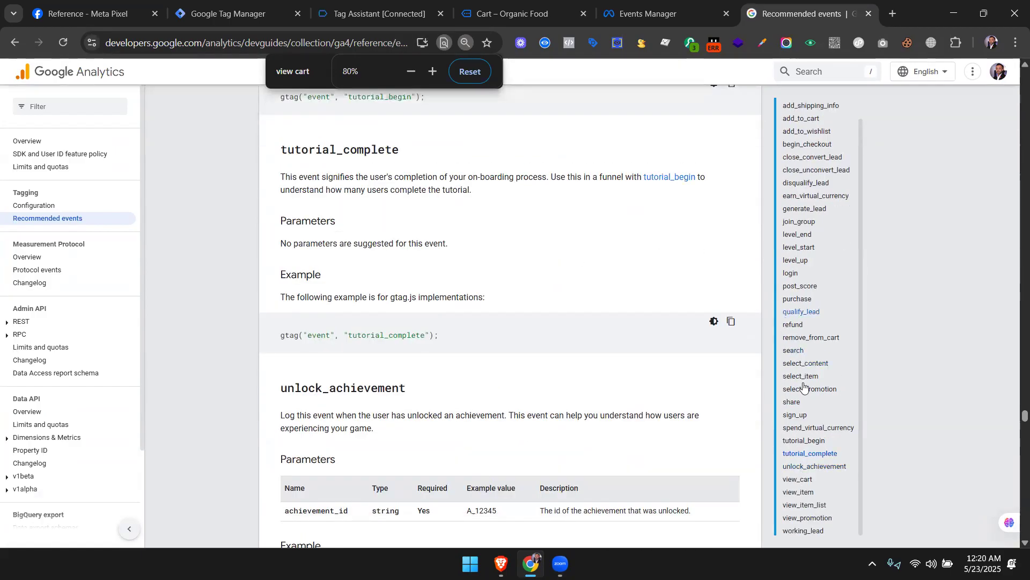
{"action": "scroll", "coordinate": [898, 407], "scroll_direction": "down", "scroll_amount": 2}
{"action": "scroll", "coordinate": [898, 402], "scroll_direction": "down", "scroll_amount": 6}
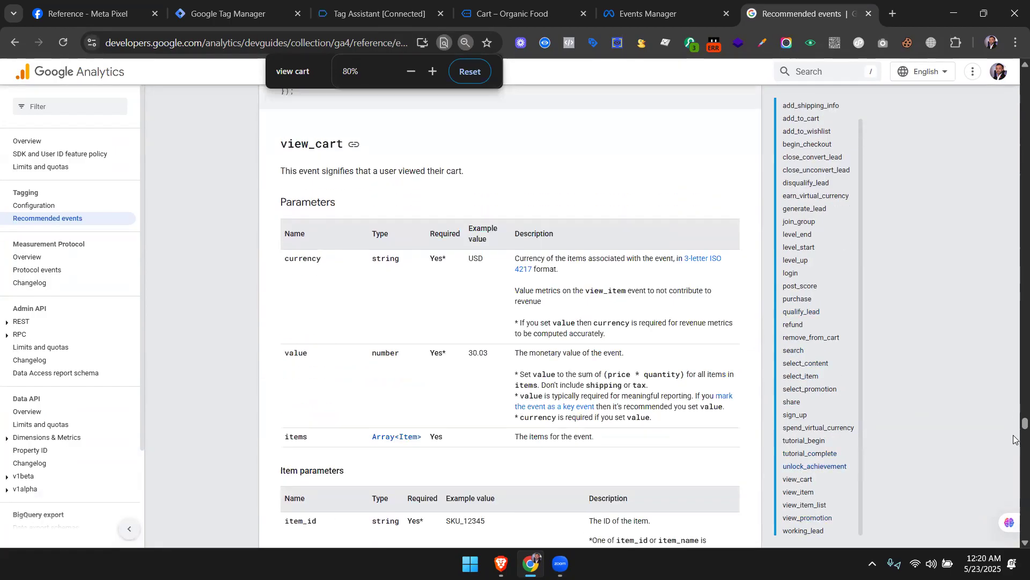
{"action": "scroll", "coordinate": [805, 421], "scroll_direction": "down", "scroll_amount": 6}
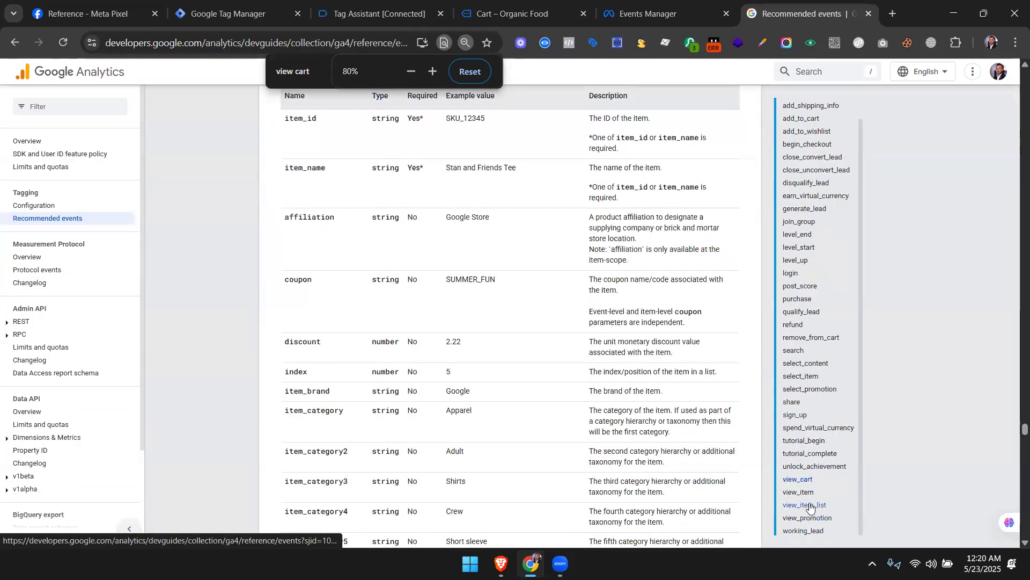
{"action": "left_click", "coordinate": [799, 479]}
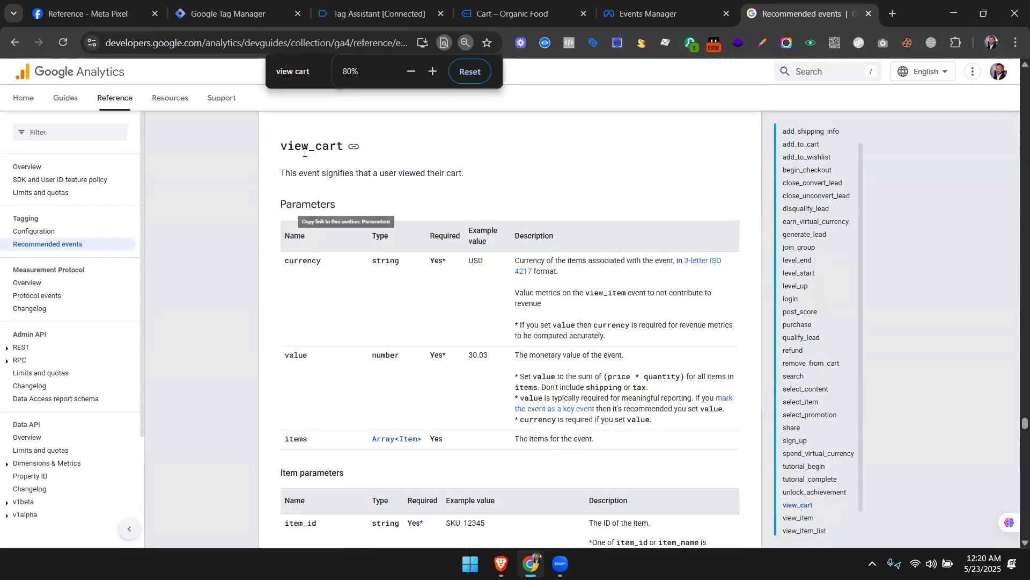
{"action": "scroll", "coordinate": [345, 300], "scroll_direction": "down", "scroll_amount": 2}
{"action": "scroll", "coordinate": [343, 298], "scroll_direction": "up", "scroll_amount": 1}
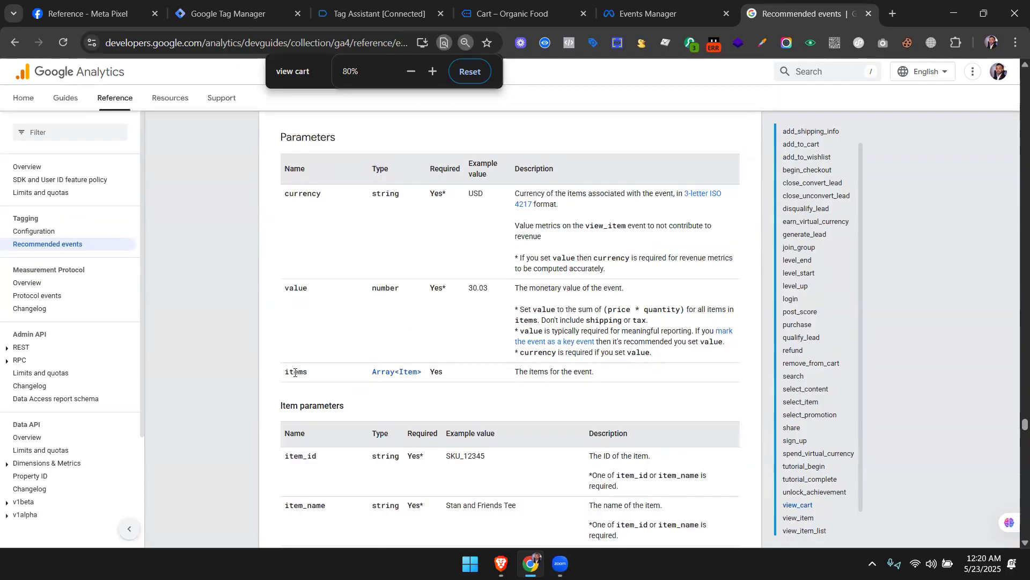
{"action": "left_click", "coordinate": [237, 4]}
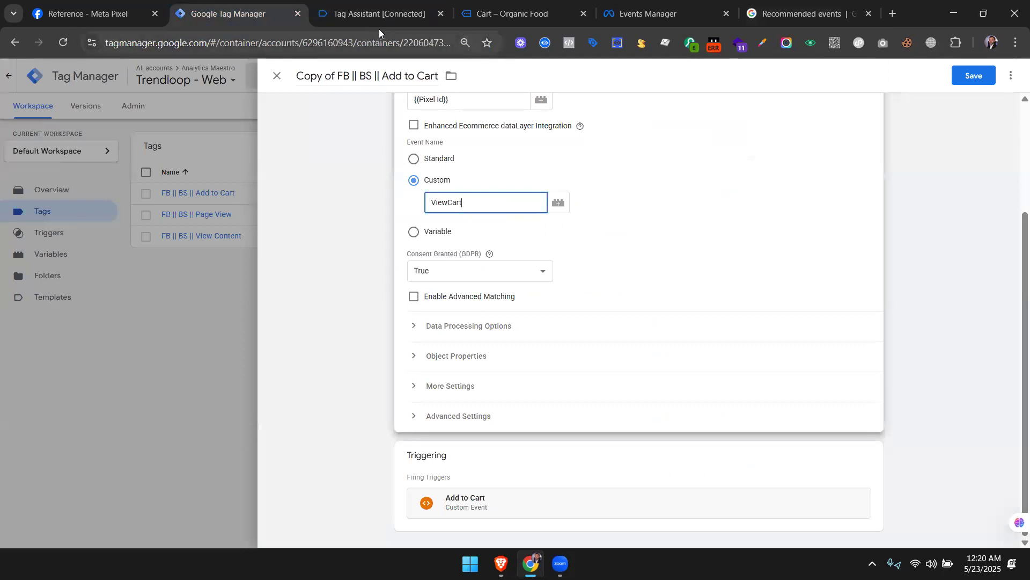
Compare the tag's object properties (content_ids, content_type, contents, currency, value) with the Meta Pixel reference.
{"action": "left_click", "coordinate": [454, 354]}
{"action": "scroll", "coordinate": [564, 366], "scroll_direction": "down", "scroll_amount": 3}
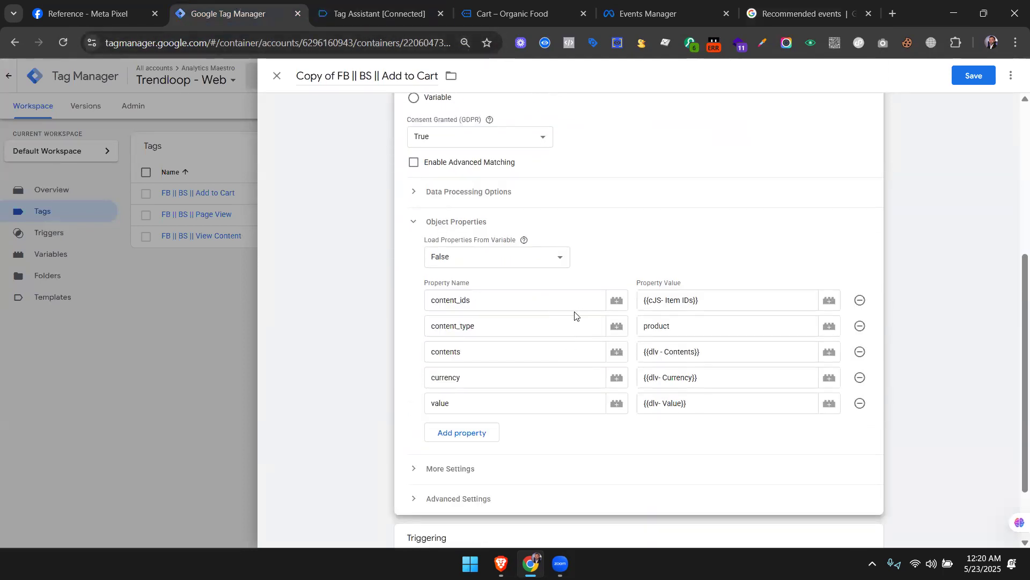
{"action": "left_click", "coordinate": [119, 8]}
{"action": "scroll", "coordinate": [476, 281], "scroll_direction": "up", "scroll_amount": 4}
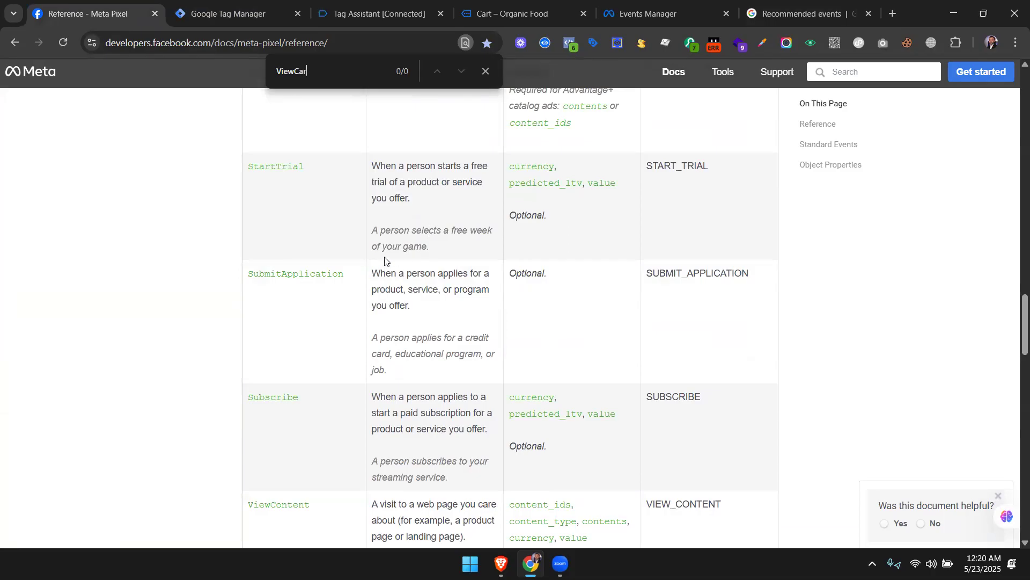
{"action": "left_click", "coordinate": [251, 6]}
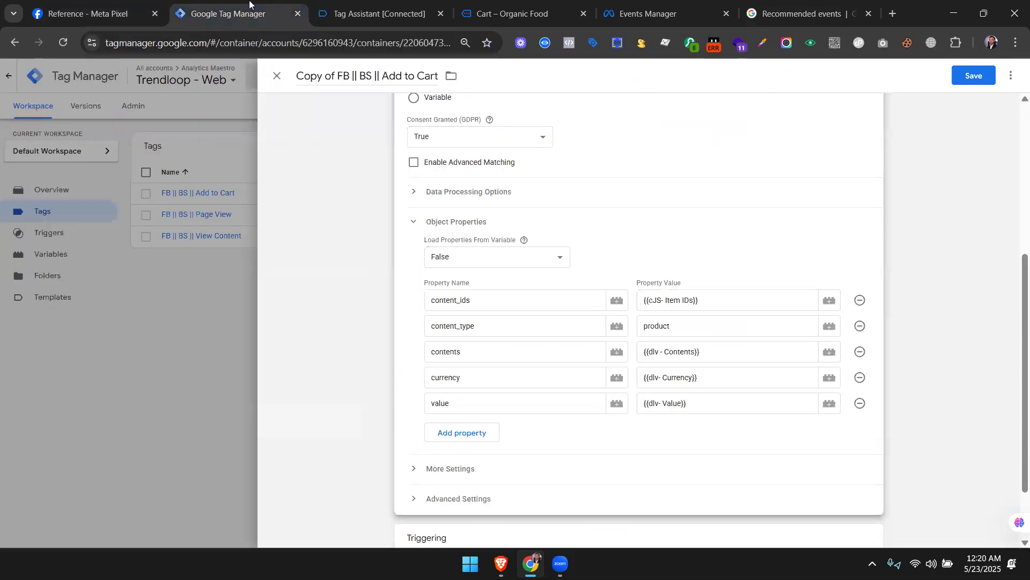
{"action": "left_click", "coordinate": [482, 298]}
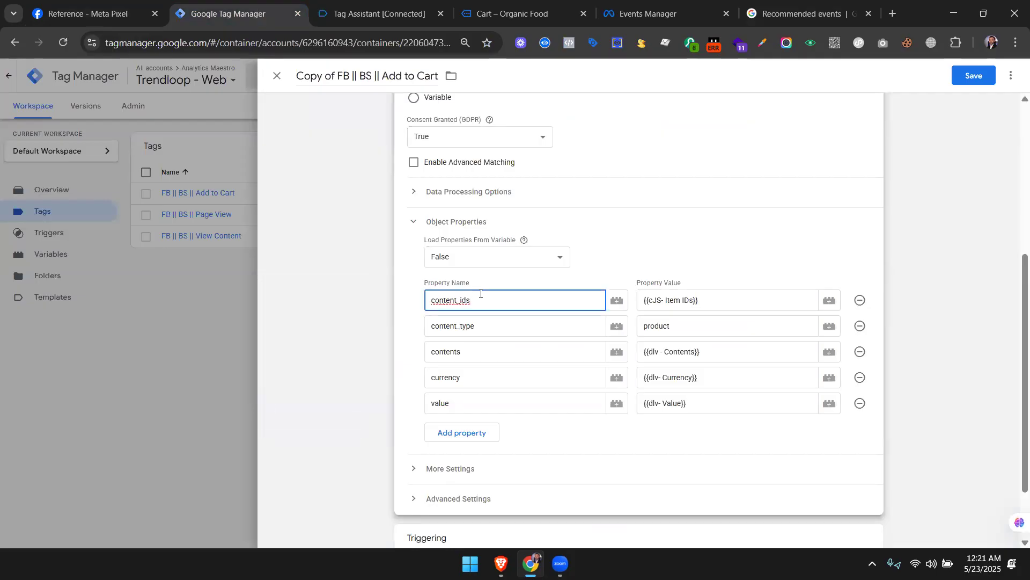
{"action": "left_click", "coordinate": [486, 322]}
{"action": "left_click", "coordinate": [483, 353]}
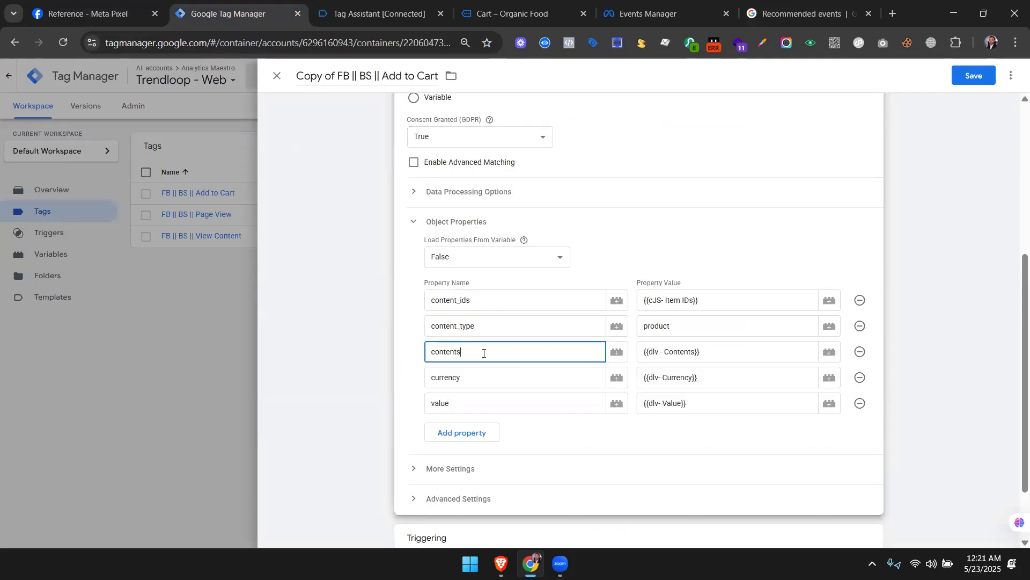
{"action": "left_click", "coordinate": [467, 377]}
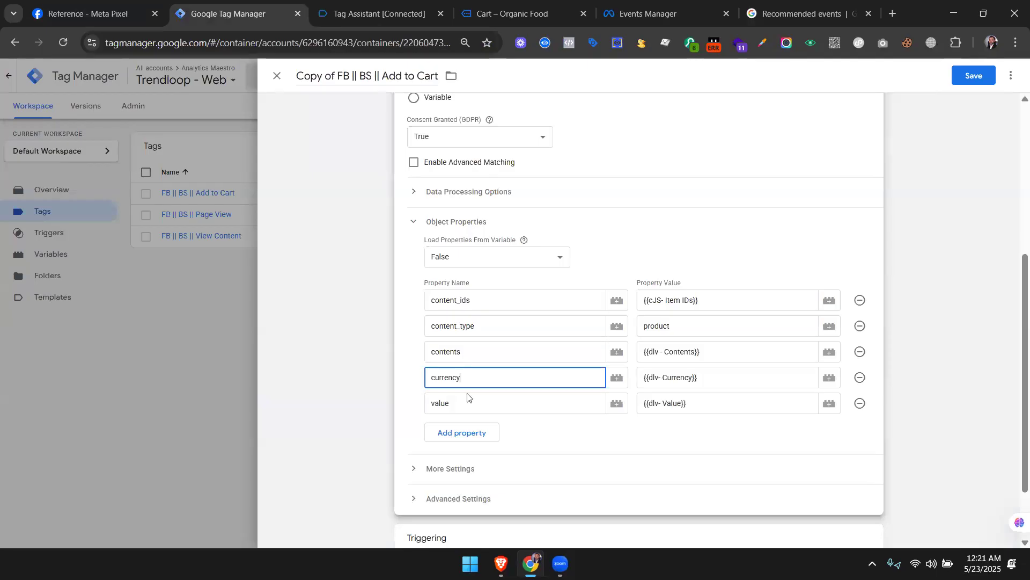
{"action": "left_click", "coordinate": [471, 405]}
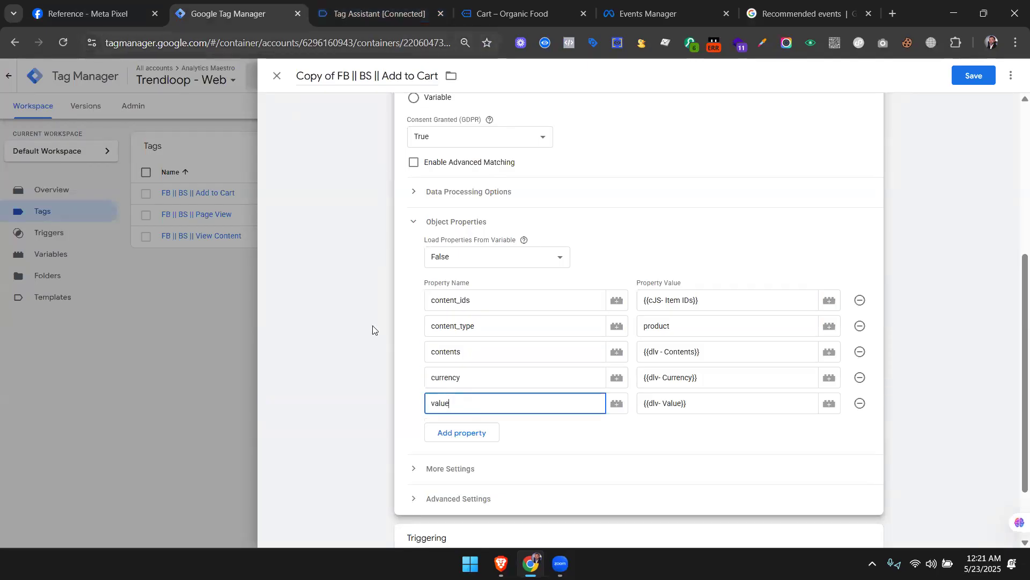
{"action": "scroll", "coordinate": [451, 279], "scroll_direction": "up", "scroll_amount": 2}
{"action": "scroll", "coordinate": [466, 225], "scroll_direction": "up", "scroll_amount": 2}
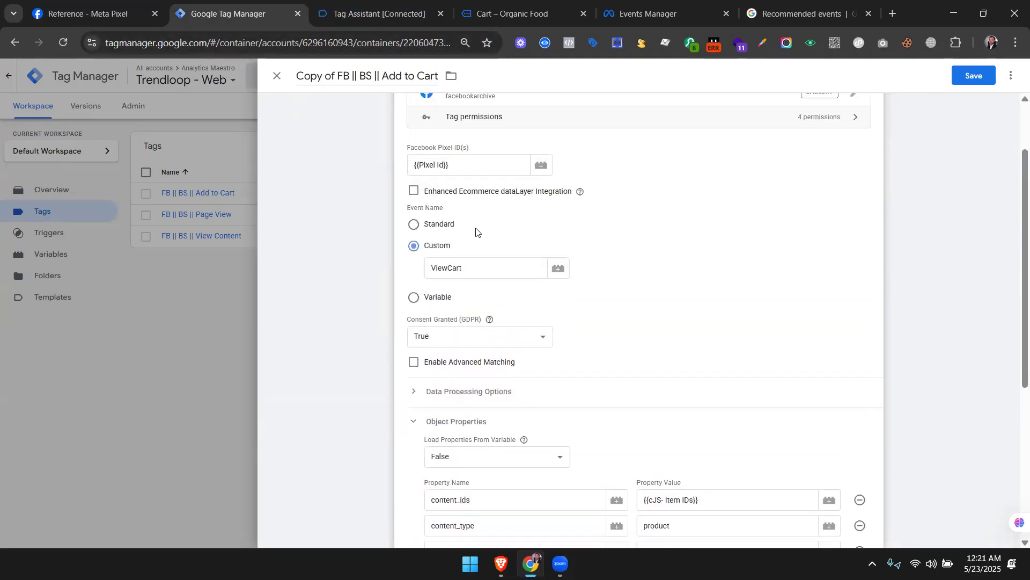
{"action": "scroll", "coordinate": [669, 347], "scroll_direction": "down", "scroll_amount": 5}
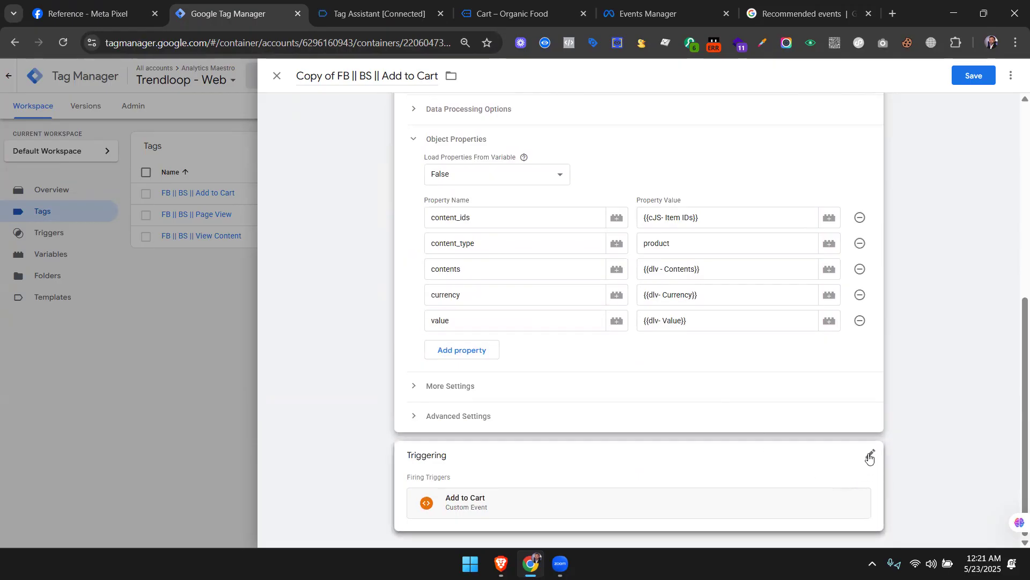
Remove the Add to Cart trigger from the tag and start a new trigger.
{"action": "left_click", "coordinate": [869, 455]}
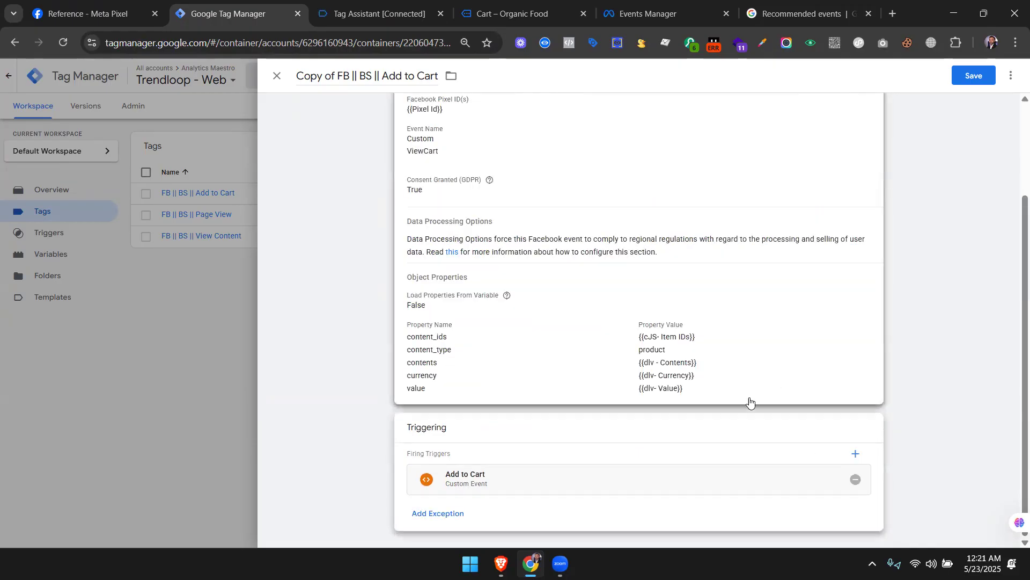
{"action": "left_click", "coordinate": [856, 479]}
{"action": "left_click", "coordinate": [766, 467]}
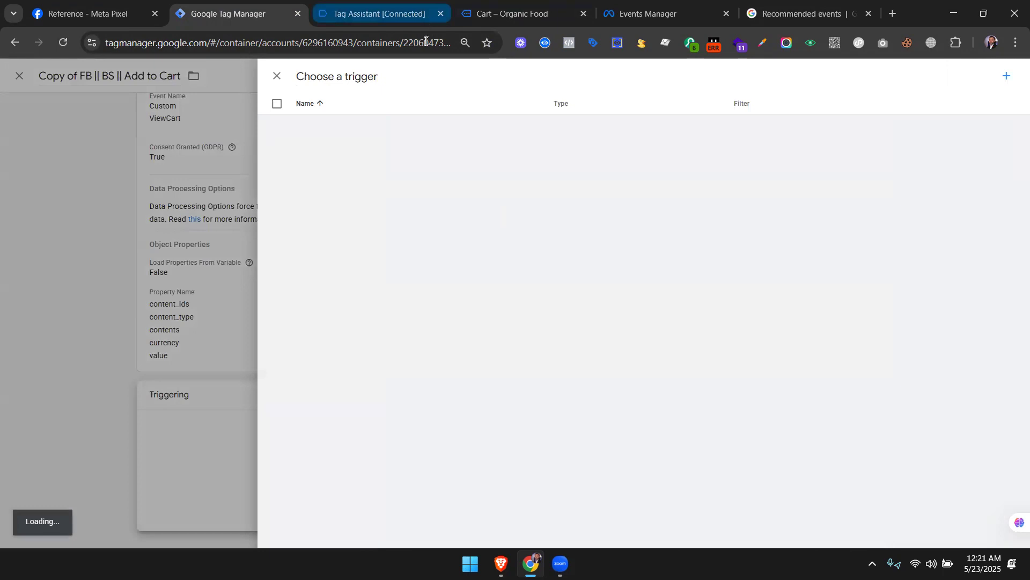
{"action": "left_click", "coordinate": [1006, 75]}
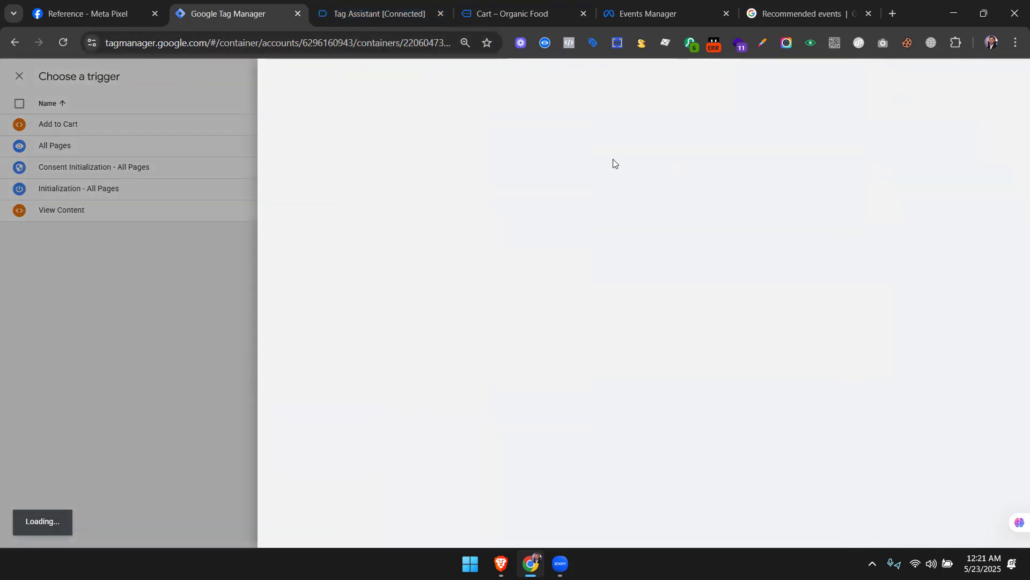
{"action": "left_click", "coordinate": [622, 155]}
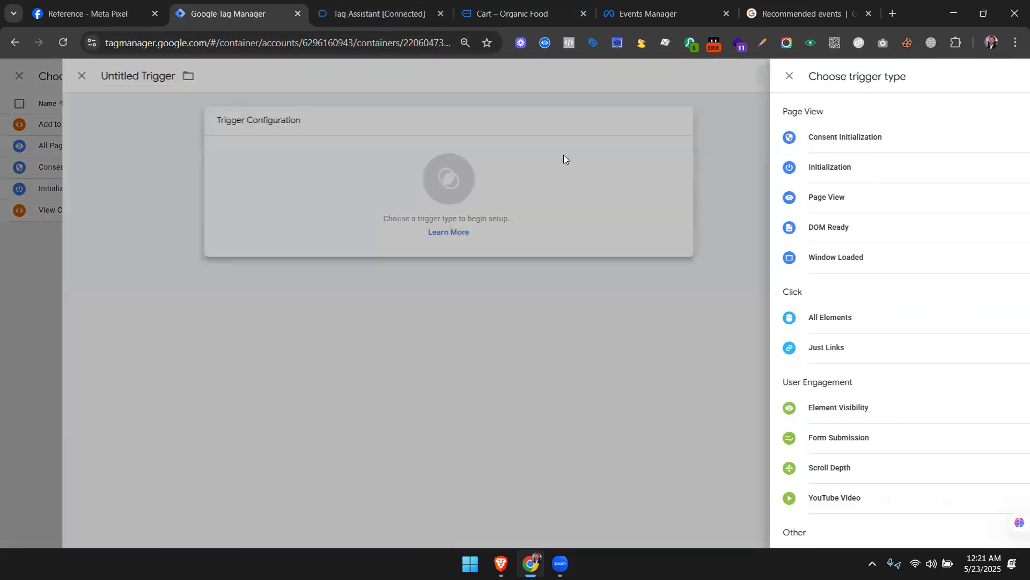
{"action": "left_click", "coordinate": [418, 6]}
{"action": "left_click", "coordinate": [492, 2]}
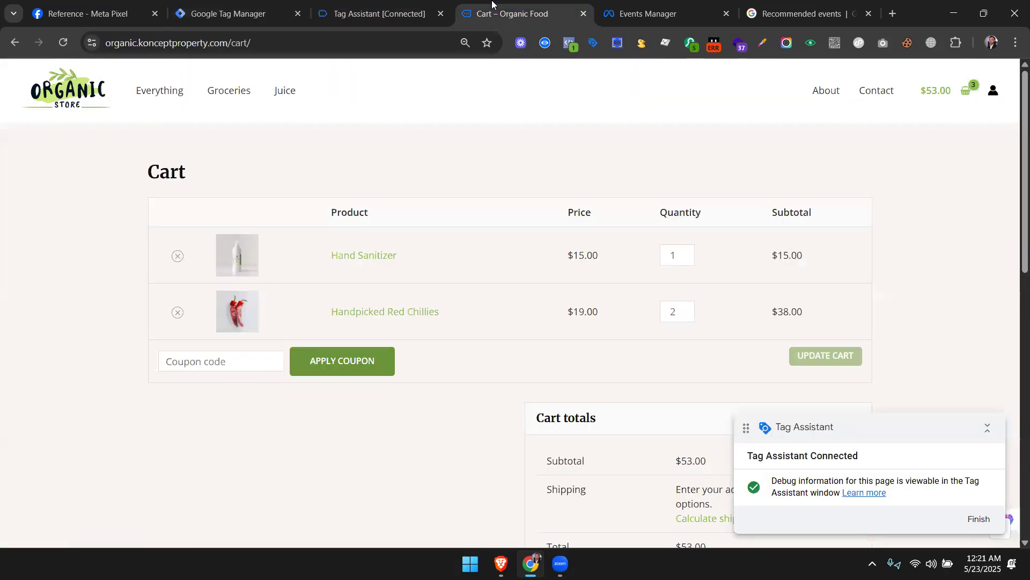
Open Tag Assistant's view_cart event from the cart page and copy its event name.
{"action": "left_click", "coordinate": [381, 11]}
{"action": "scroll", "coordinate": [69, 284], "scroll_direction": "up", "scroll_amount": 6}
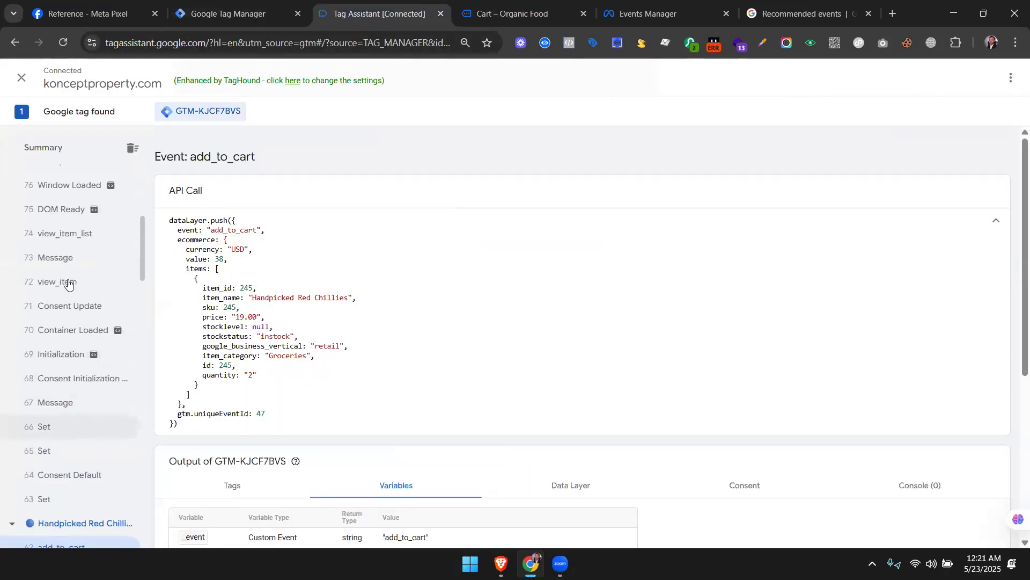
{"action": "scroll", "coordinate": [67, 340], "scroll_direction": "up", "scroll_amount": 2}
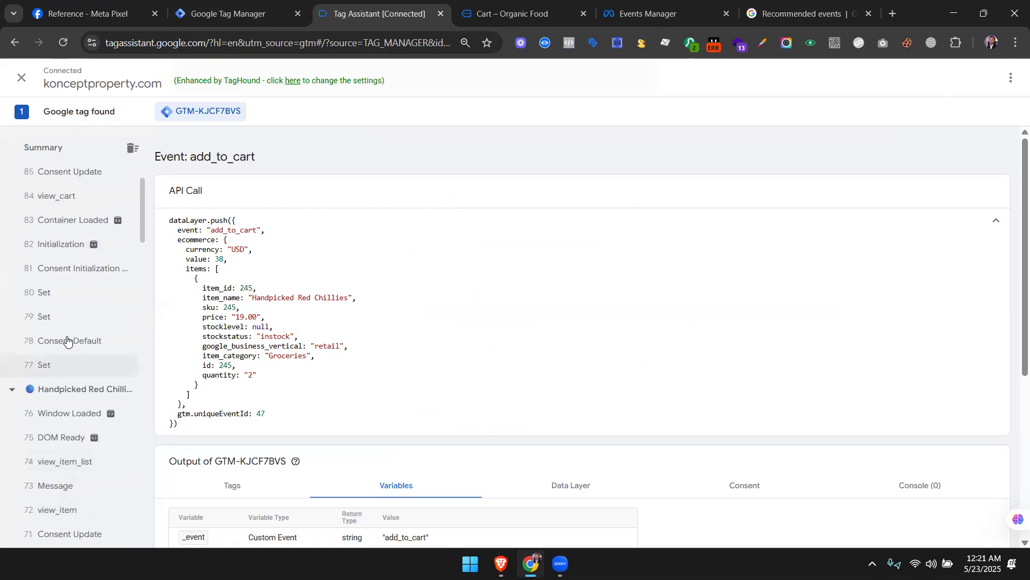
{"action": "left_click", "coordinate": [65, 275]}
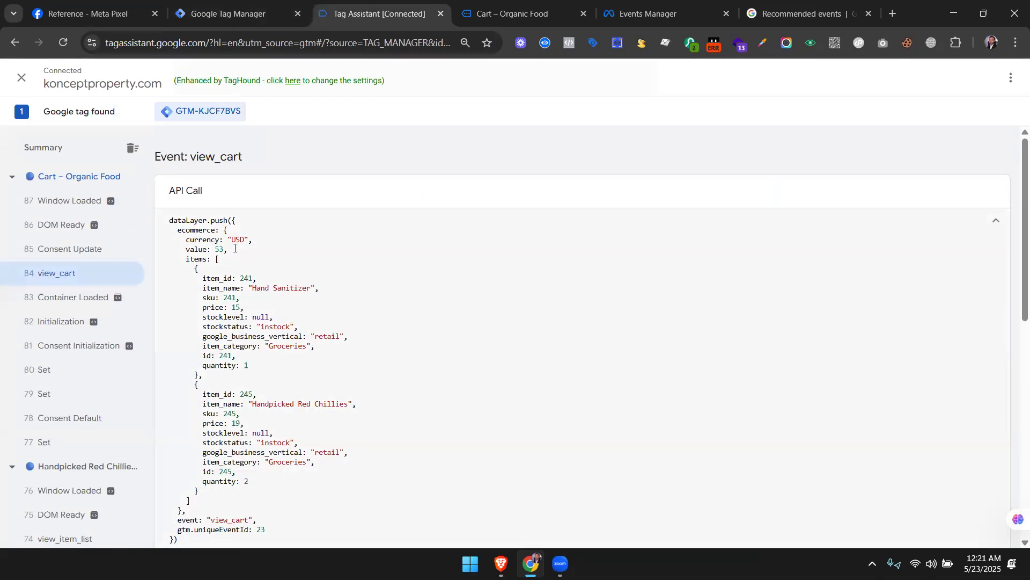
{"action": "scroll", "coordinate": [234, 248], "scroll_direction": "down", "scroll_amount": 5}
{"action": "double_click", "coordinate": [227, 251]}
{"action": "key", "text": "ctrl+c"}
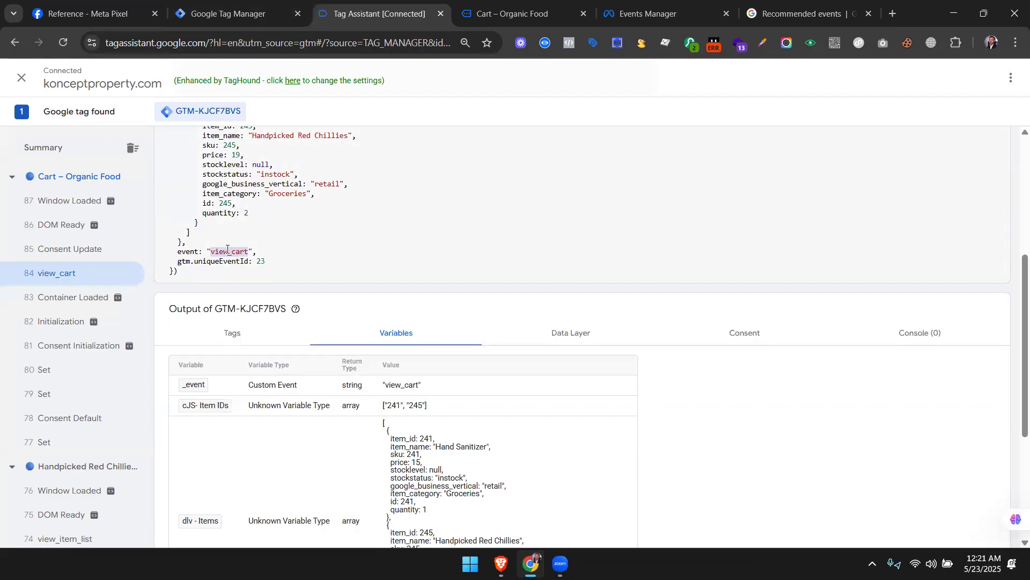
{"action": "left_click", "coordinate": [228, 14]}
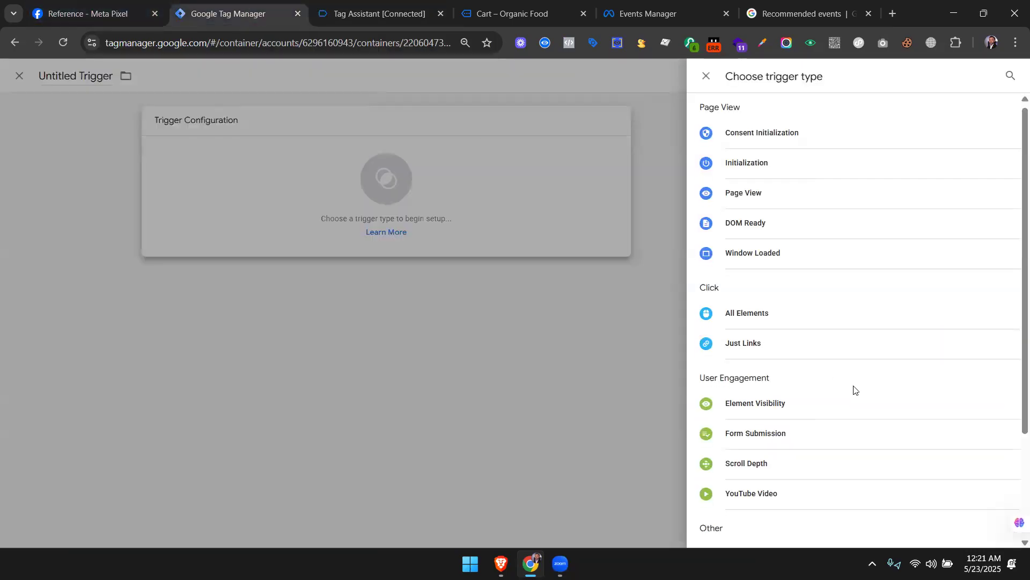
Make the new trigger a Custom Event with event name view_cart.
{"action": "scroll", "coordinate": [823, 413], "scroll_direction": "down", "scroll_amount": 3}
{"action": "left_click", "coordinate": [823, 413]}
{"action": "left_click", "coordinate": [471, 229]}
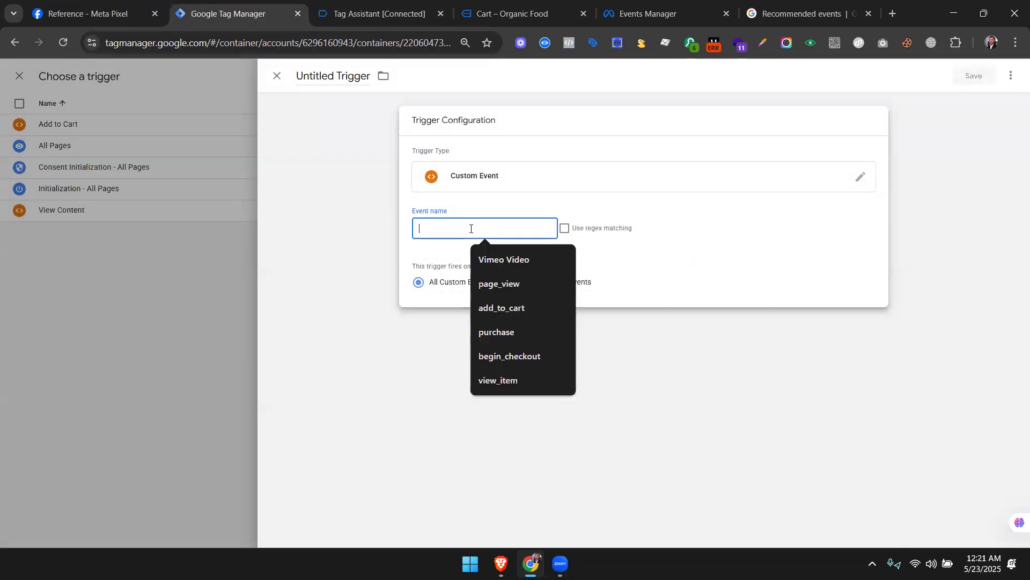
{"action": "key", "text": "ctrl+v"}
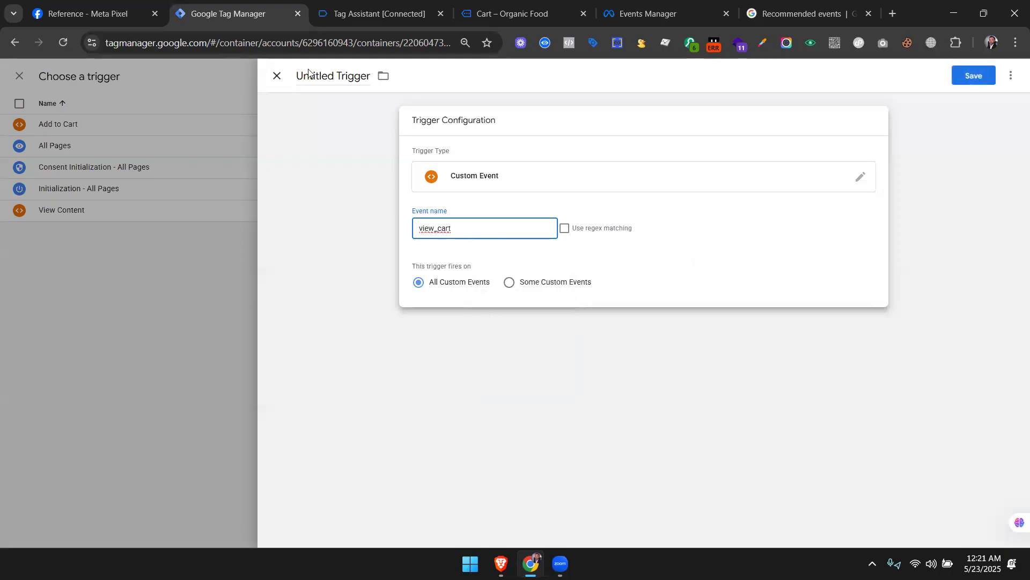
Rename the trigger from 'Untitled Trigger' to 'View Cart' and save it.
{"action": "left_click", "coordinate": [338, 79]}
{"action": "key", "text": "ctrl+a"}
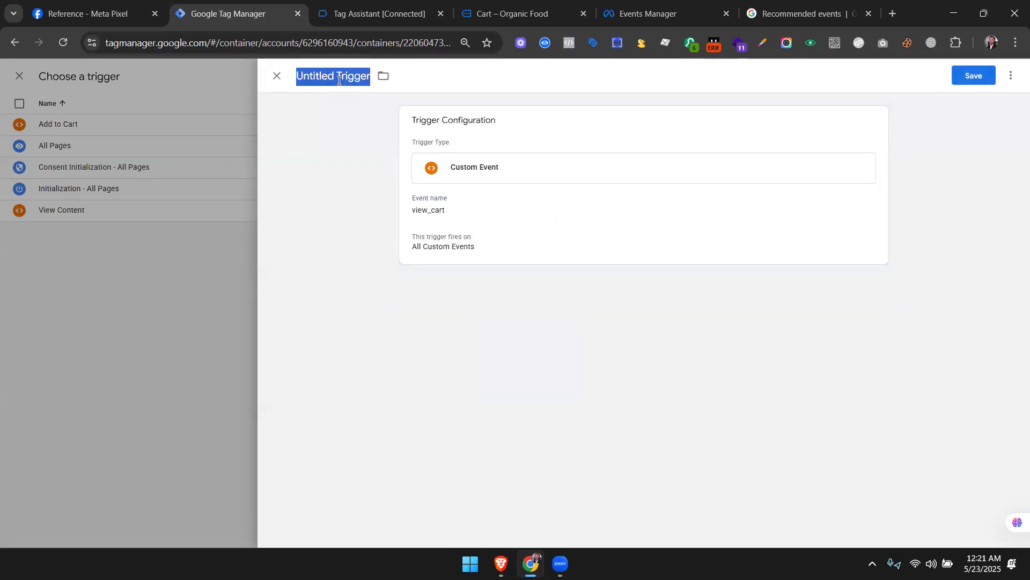
{"action": "key", "text": "ctrl+v"}
{"action": "key", "text": "Delete"}
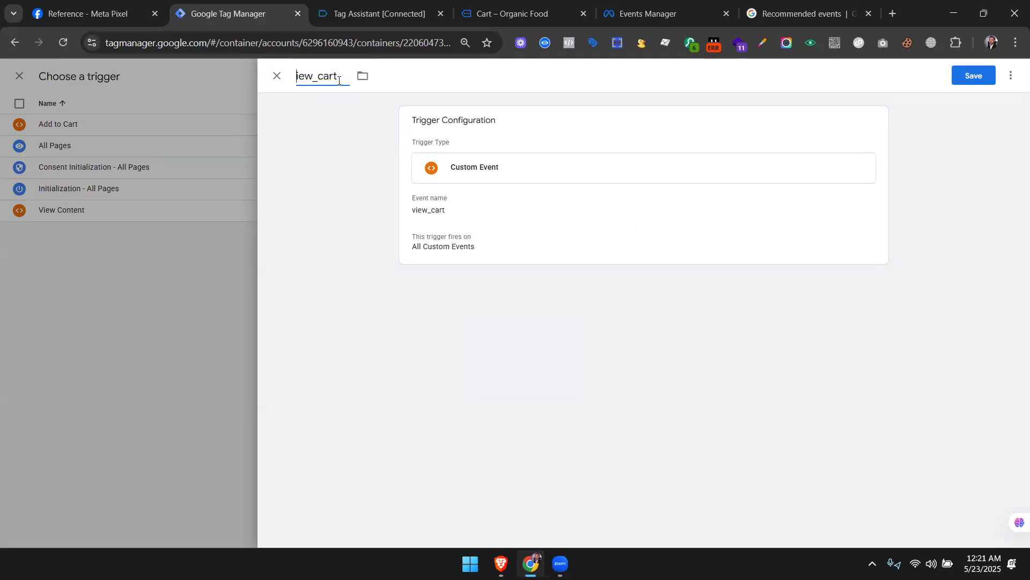
{"action": "type", "text": "V"}
{"action": "left_click_drag", "start_coordinate": [329, 77], "coordinate": [320, 79]}
{"action": "key", "text": "BackSpace"}
{"action": "type", "text": "C"}
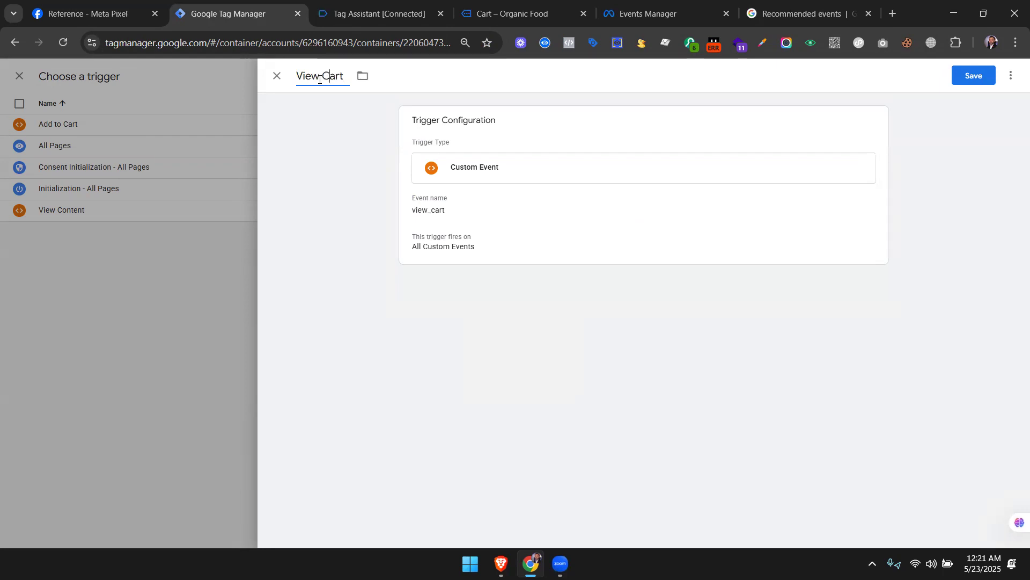
{"action": "left_click", "coordinate": [969, 76]}
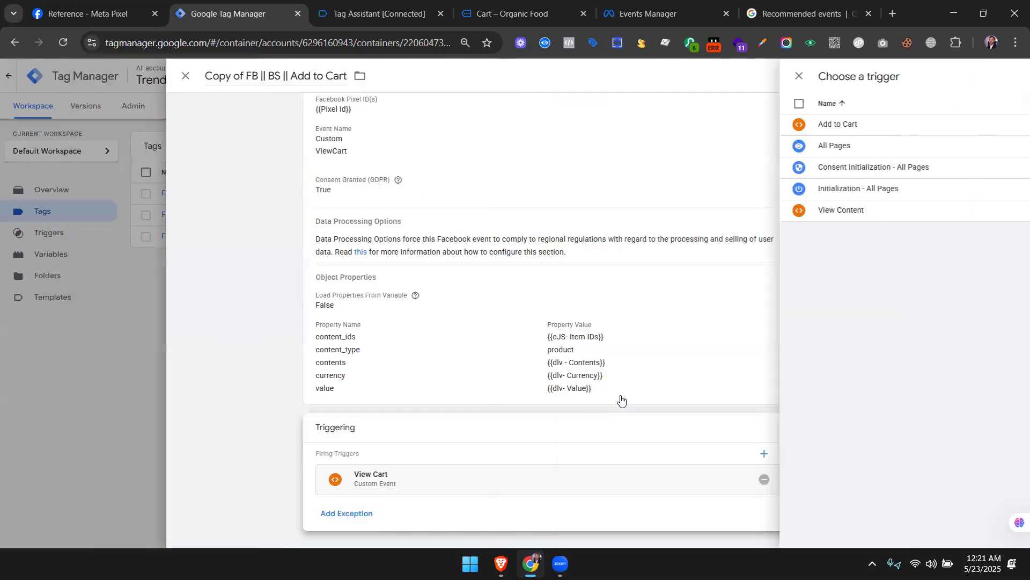
Rename 'Copy of FB || BS || Add to Cart' to 'FB || BS || View Cart' and save the tag.
{"action": "scroll", "coordinate": [625, 384], "scroll_direction": "up", "scroll_amount": 2}
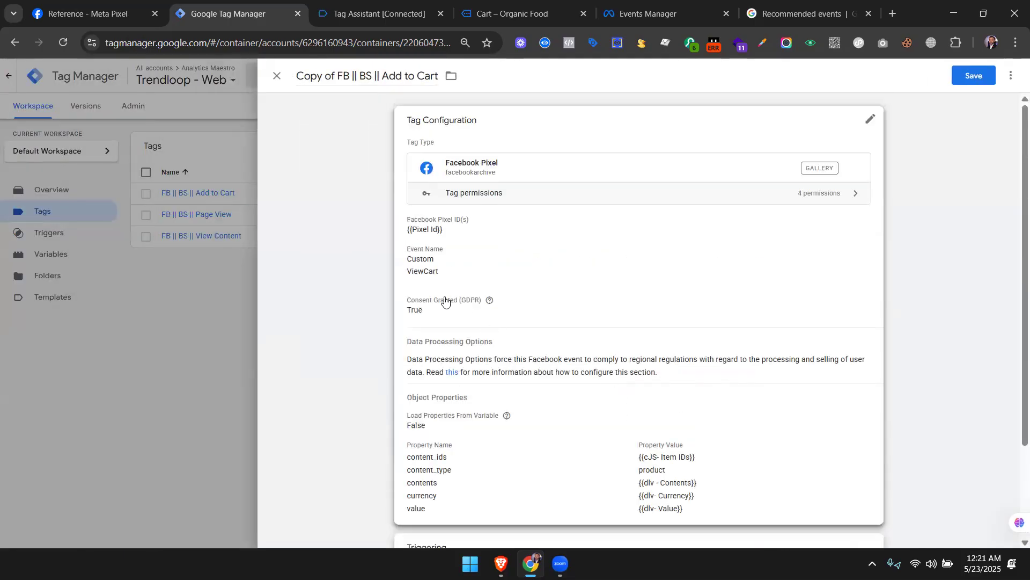
{"action": "left_click_drag", "start_coordinate": [383, 75], "coordinate": [415, 75]}
{"action": "type", "text": "View"}
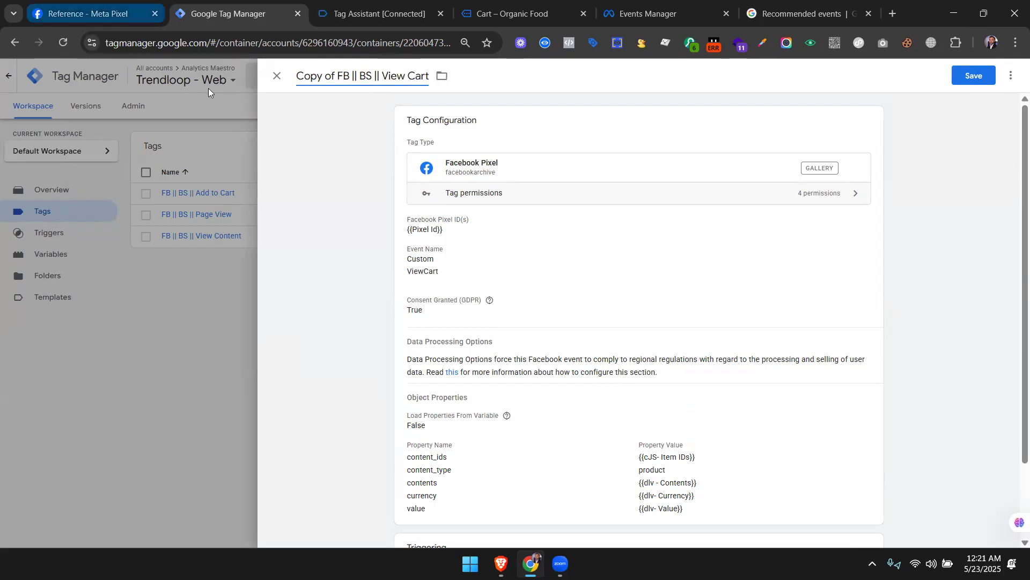
{"action": "left_click_drag", "start_coordinate": [336, 75], "coordinate": [280, 76]}
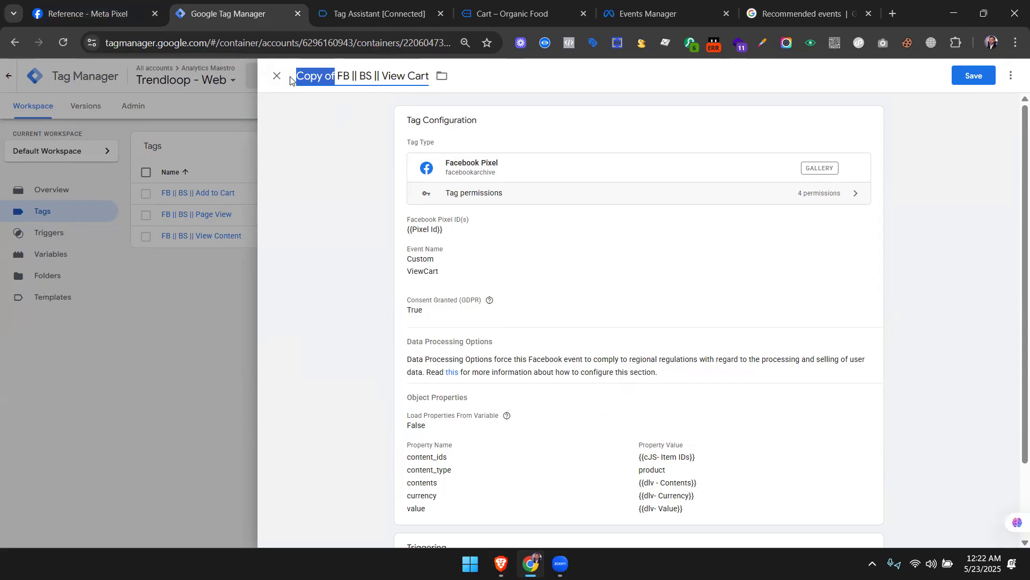
{"action": "key", "text": "BackSpace"}
{"action": "scroll", "coordinate": [673, 306], "scroll_direction": "down", "scroll_amount": 3}
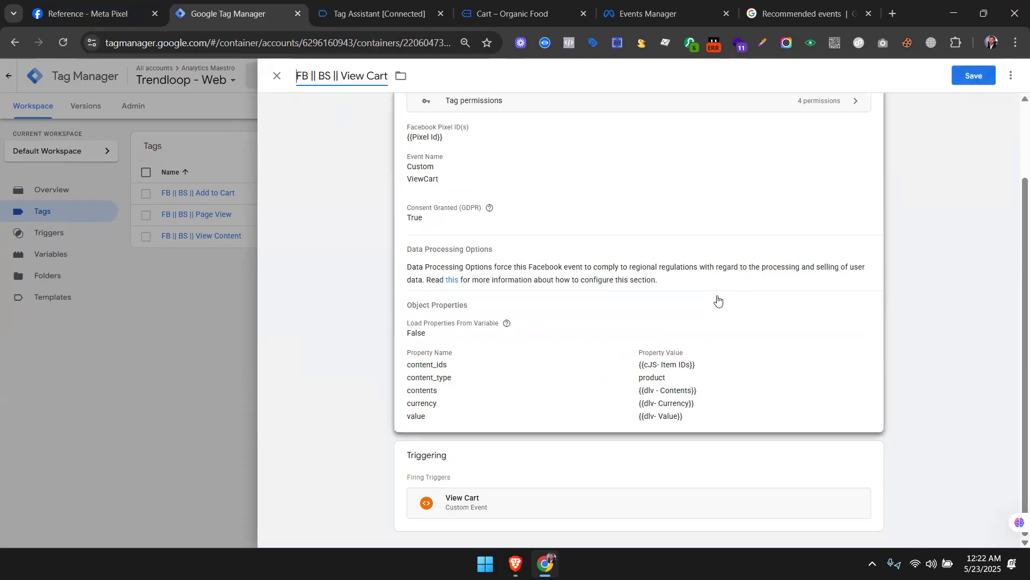
{"action": "scroll", "coordinate": [687, 354], "scroll_direction": "up", "scroll_amount": 2}
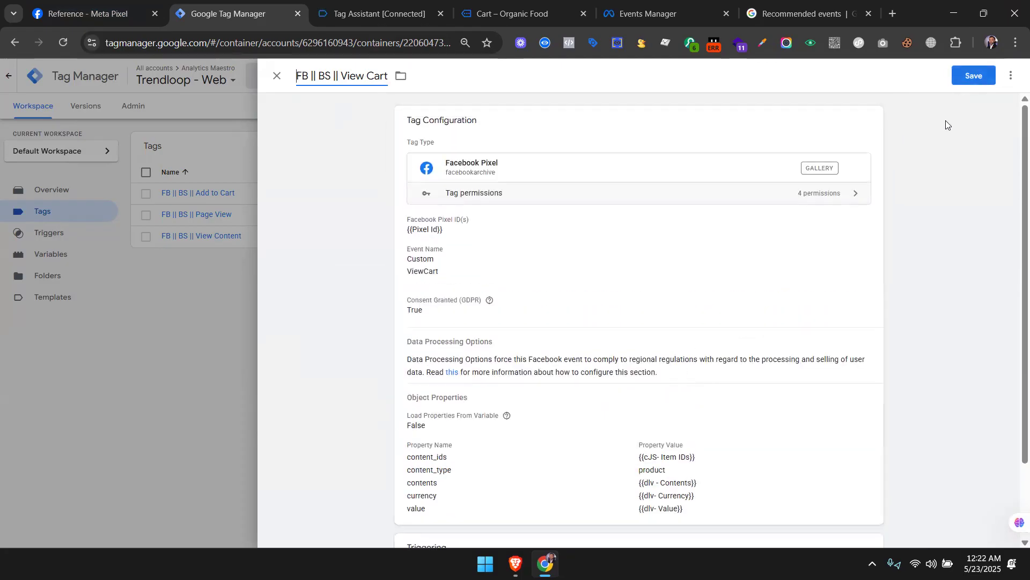
{"action": "left_click", "coordinate": [966, 77]}
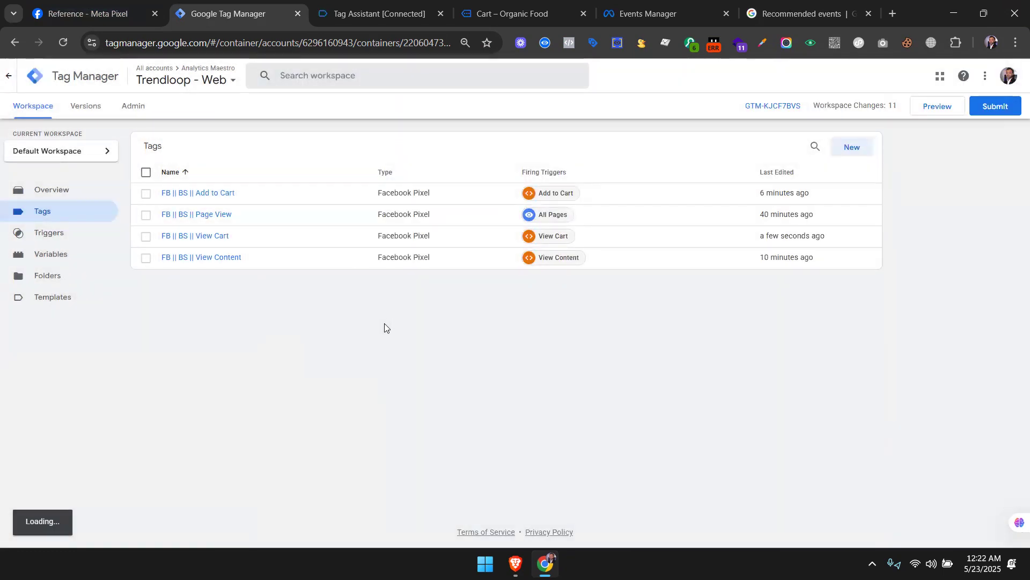
Move the Tag Assistant badge off the cart totals and proceed from the cart to checkout.
{"action": "left_click", "coordinate": [376, 11]}
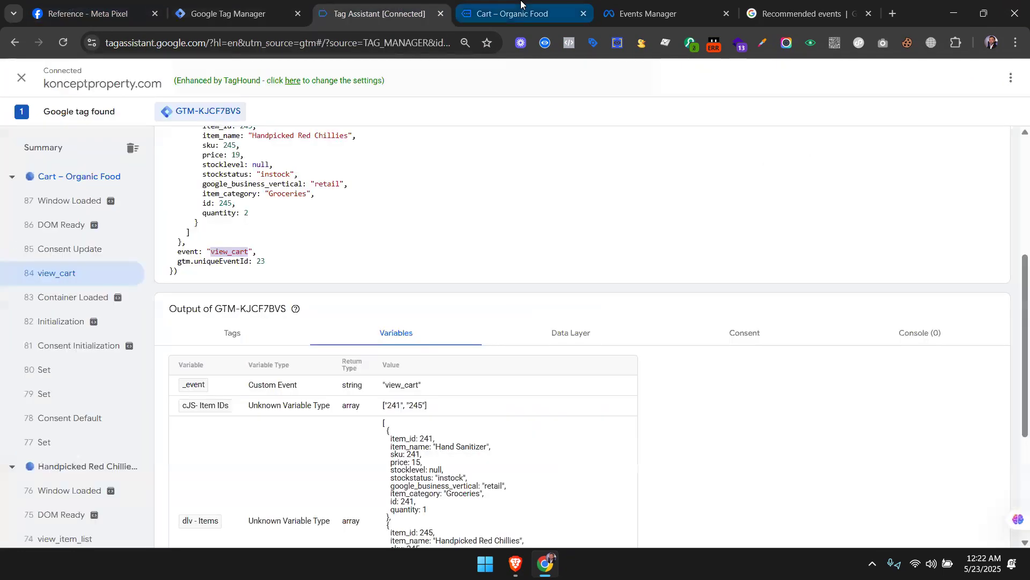
{"action": "left_click", "coordinate": [537, 8]}
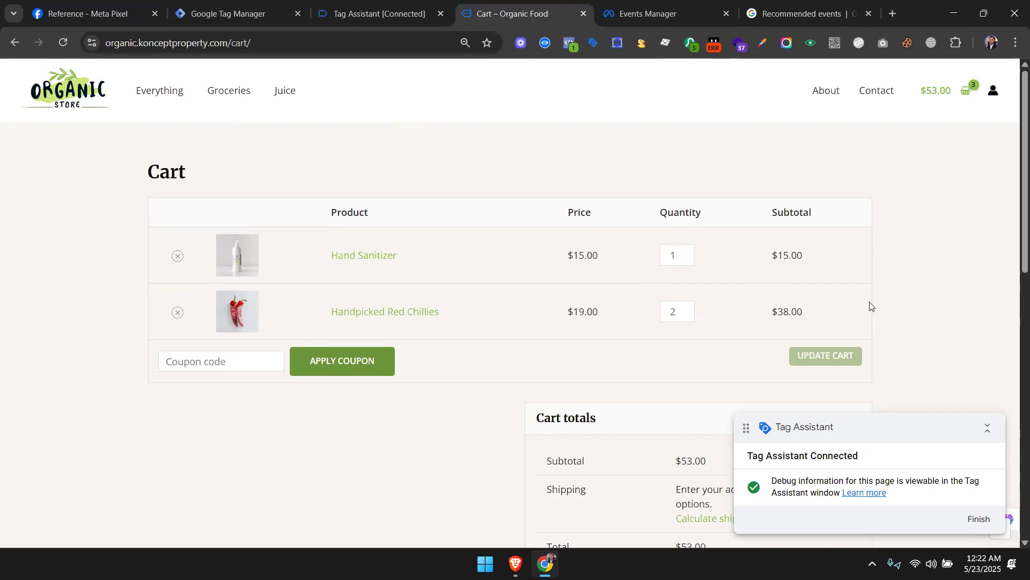
{"action": "left_click", "coordinate": [988, 428]}
{"action": "left_click_drag", "start_coordinate": [879, 428], "coordinate": [447, 454]}
{"action": "scroll", "coordinate": [789, 396], "scroll_direction": "down", "scroll_amount": 5}
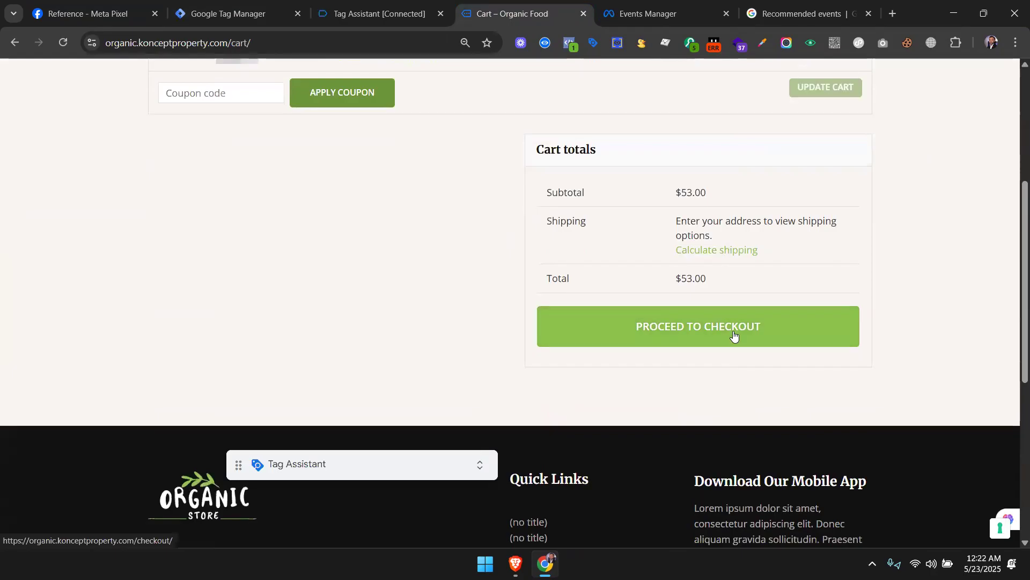
{"action": "left_click", "coordinate": [733, 331]}
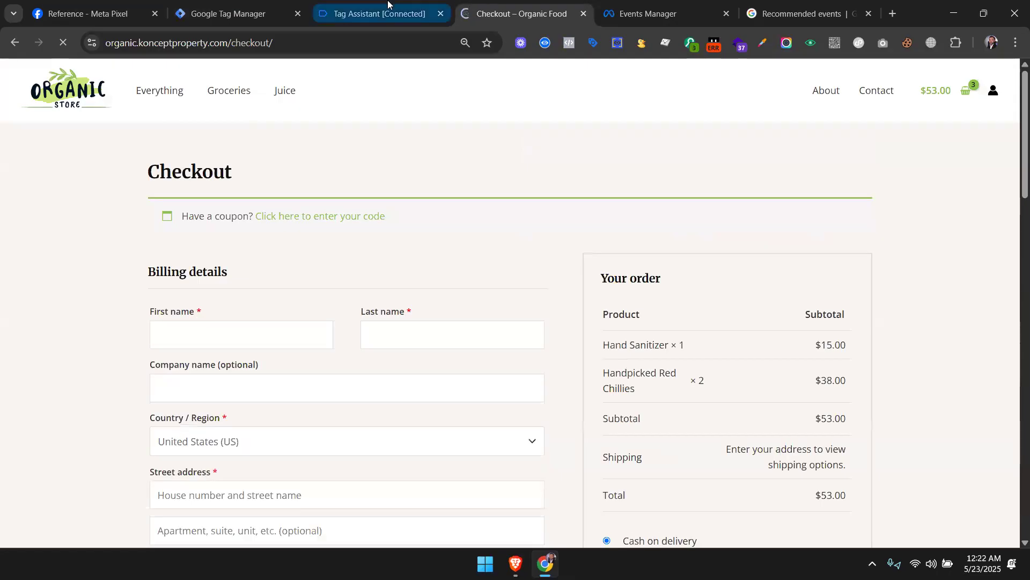
{"action": "left_click", "coordinate": [378, 13]}
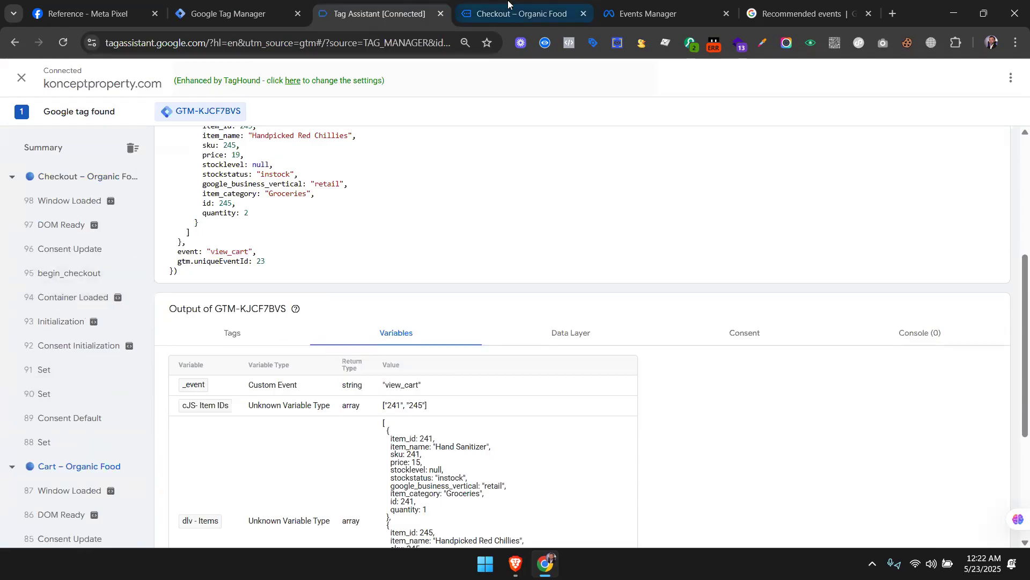
Review the begin_checkout event's Hand Sanitizer and Handpicked Red Chillies items and copy its event name.
{"action": "left_click", "coordinate": [520, 14]}
{"action": "scroll", "coordinate": [567, 371], "scroll_direction": "down", "scroll_amount": 10}
{"action": "scroll", "coordinate": [567, 371], "scroll_direction": "up", "scroll_amount": 1}
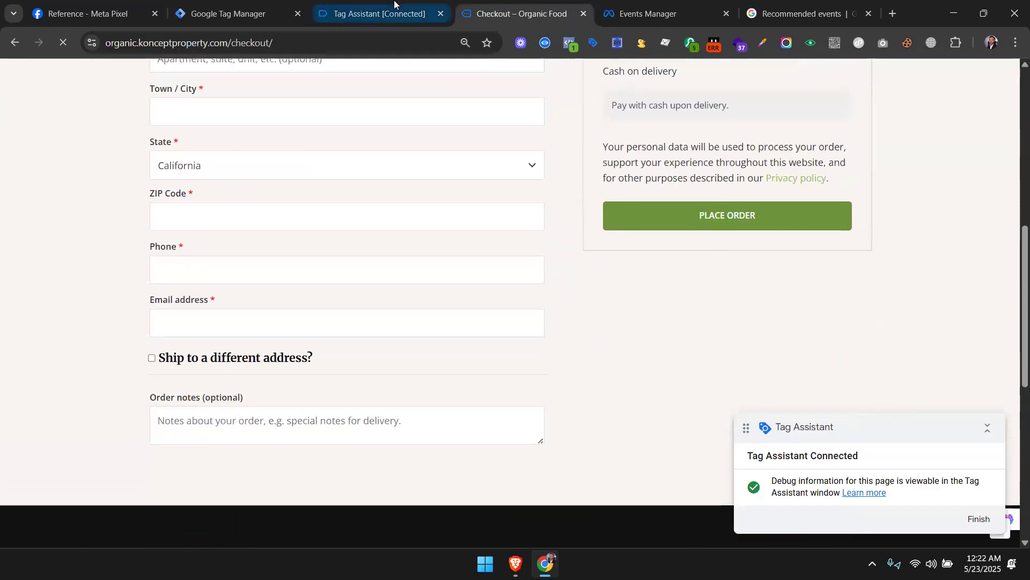
{"action": "left_click", "coordinate": [380, 13]}
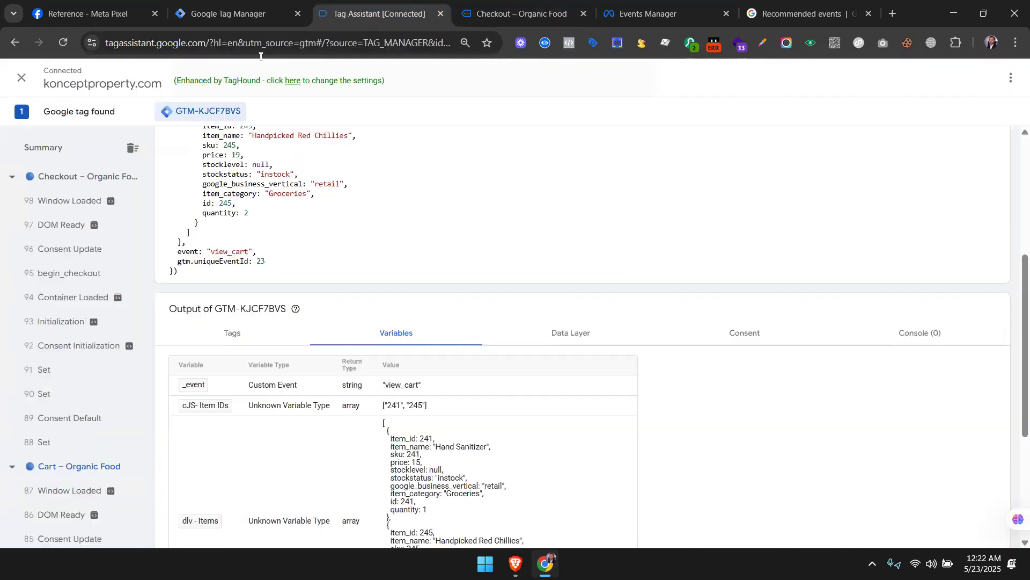
{"action": "left_click", "coordinate": [57, 274]}
{"action": "scroll", "coordinate": [403, 292], "scroll_direction": "up", "scroll_amount": 4}
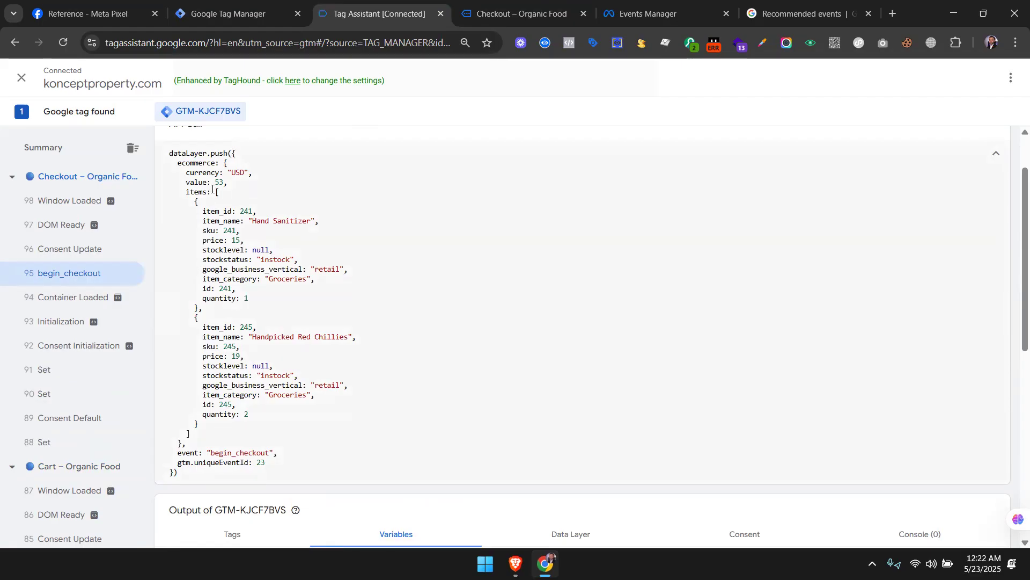
{"action": "left_click_drag", "start_coordinate": [251, 298], "coordinate": [203, 209]}
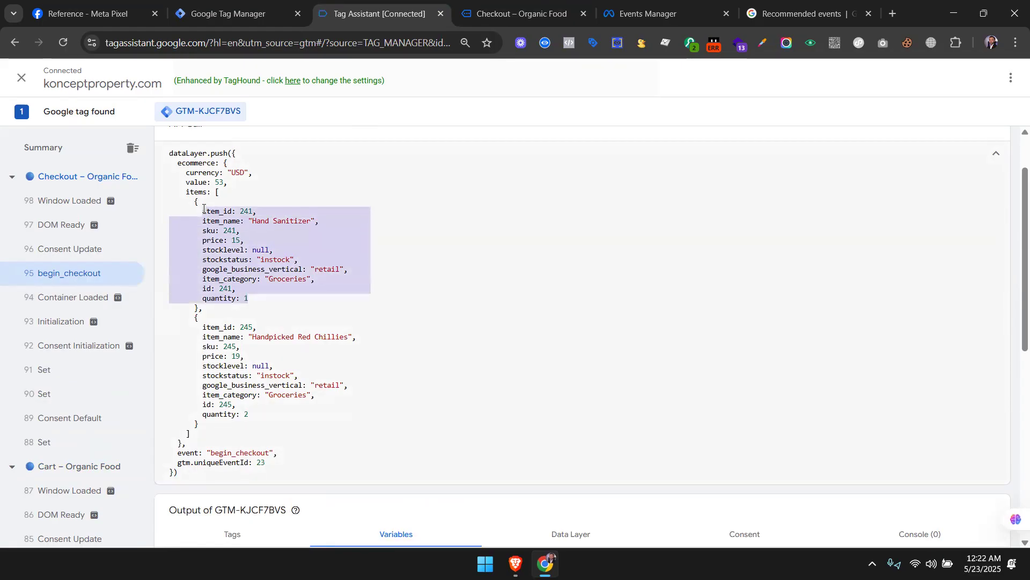
{"action": "left_click_drag", "start_coordinate": [246, 423], "coordinate": [196, 323]}
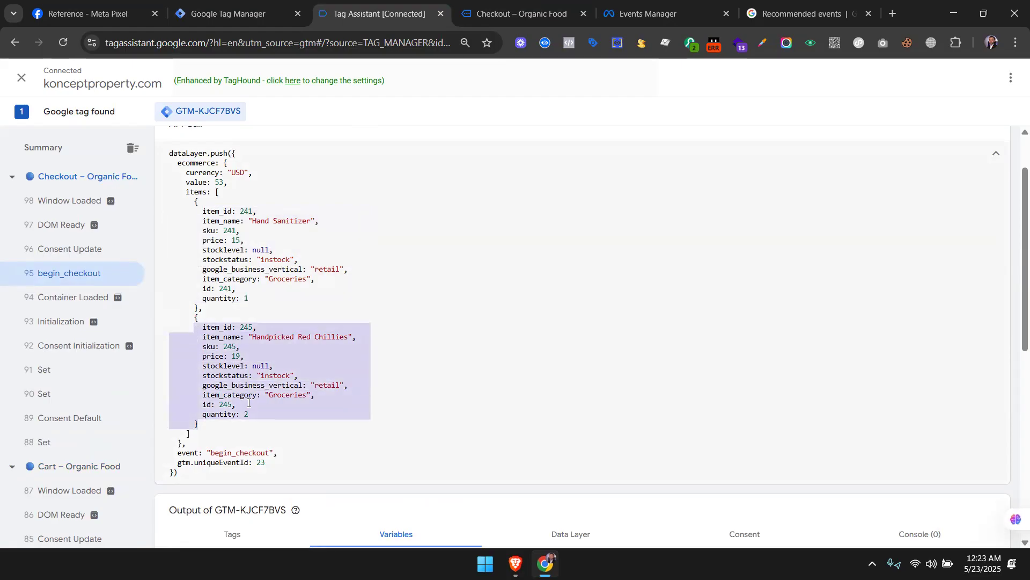
{"action": "double_click", "coordinate": [236, 453]}
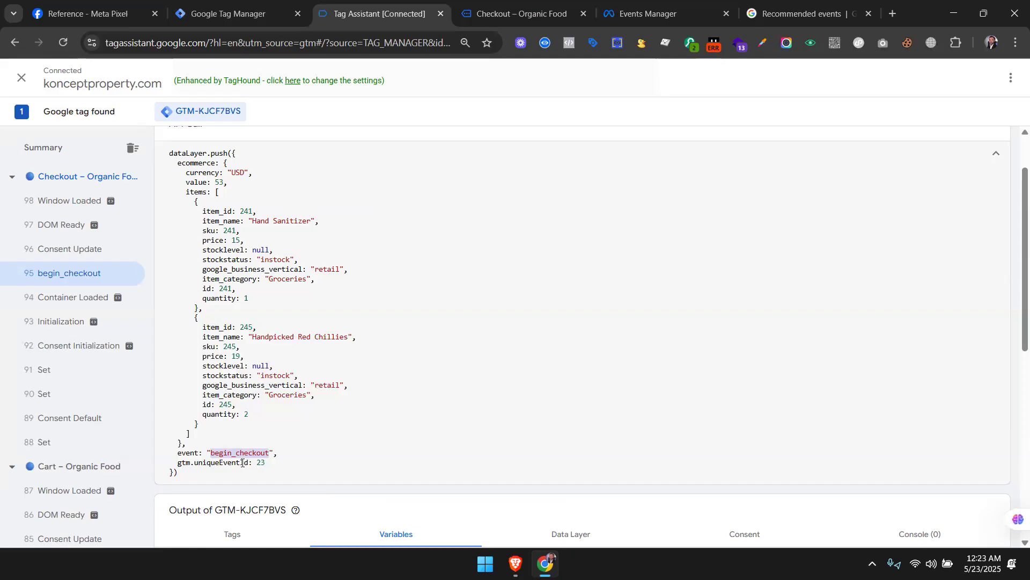
{"action": "left_click", "coordinate": [275, 13]}
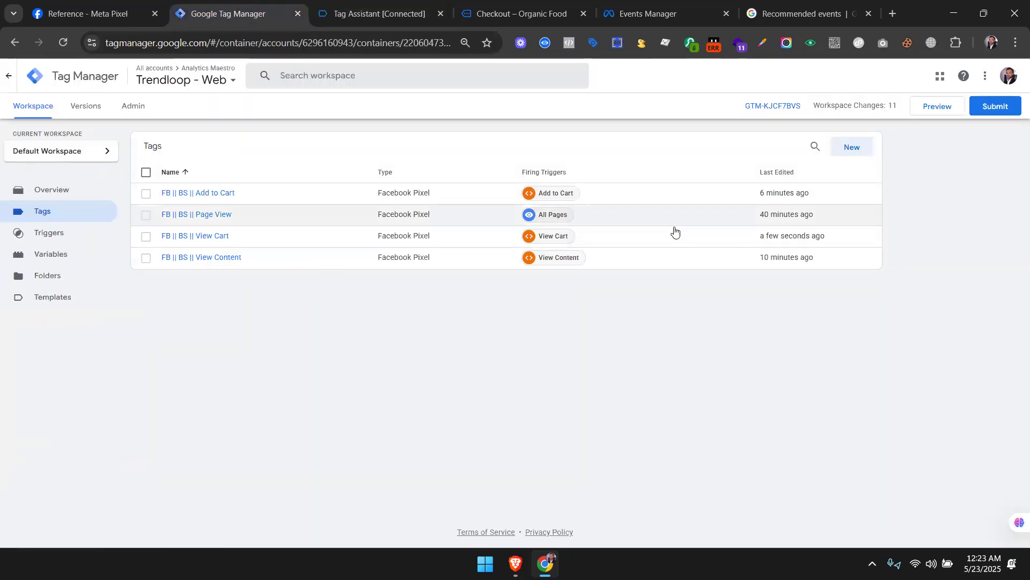
Make a copy of the FB || BS || Add to Cart tag.
{"action": "left_click", "coordinate": [206, 194]}
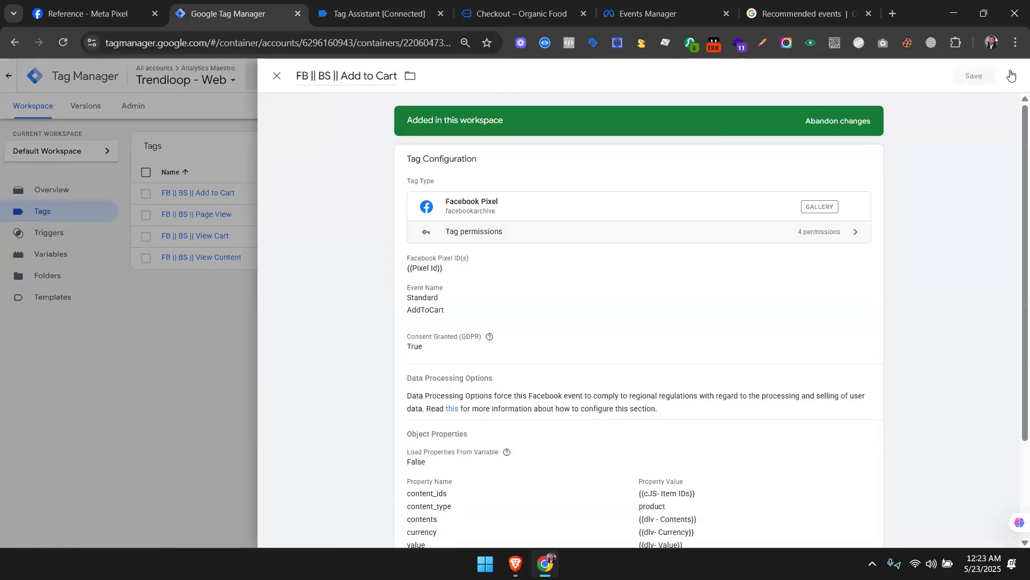
{"action": "left_click", "coordinate": [1009, 77]}
{"action": "left_click", "coordinate": [985, 99]}
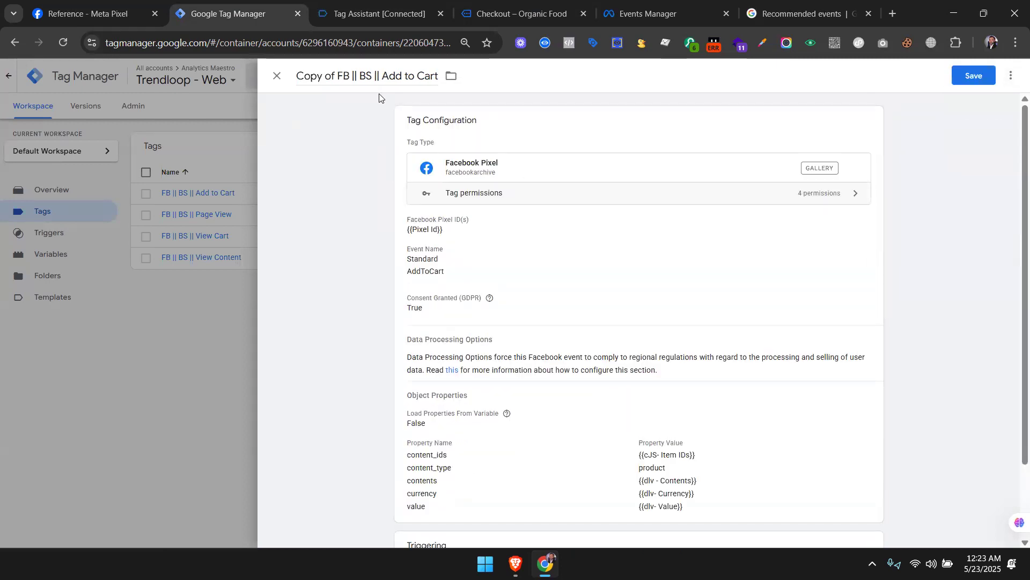
{"action": "left_click_drag", "start_coordinate": [382, 75], "coordinate": [438, 75]}
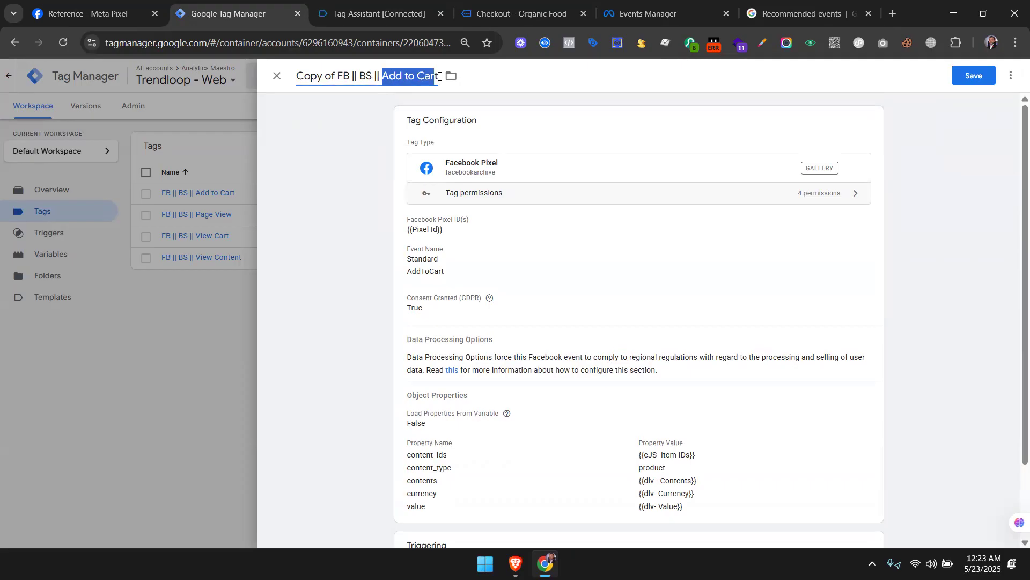
Set the copy's standard event to InitiateCheckout, per the Meta Pixel reference, and expand Object Properties.
{"action": "left_click", "coordinate": [91, 14]}
{"action": "scroll", "coordinate": [321, 327], "scroll_direction": "up", "scroll_amount": 15}
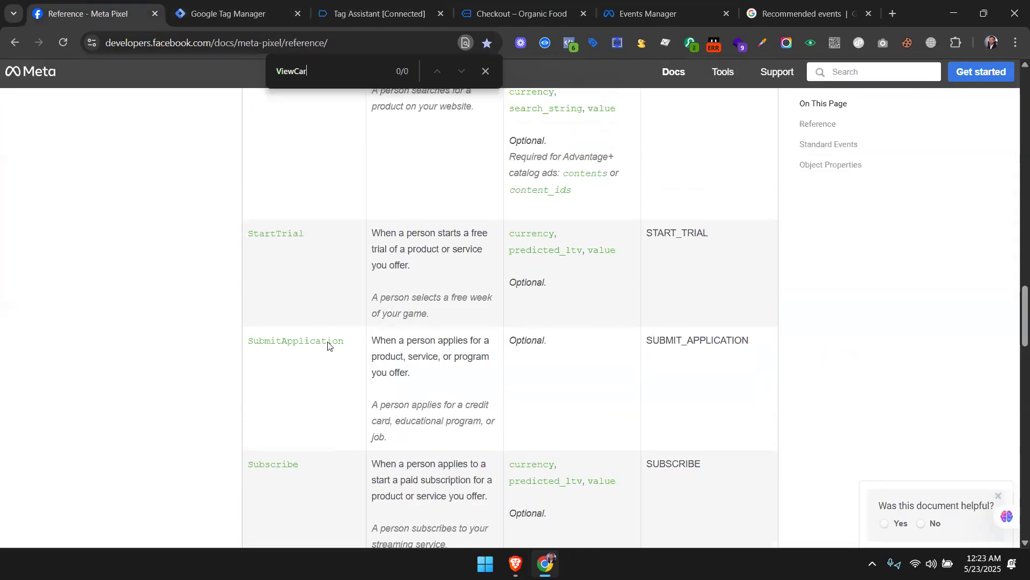
{"action": "scroll", "coordinate": [329, 327], "scroll_direction": "up", "scroll_amount": 2}
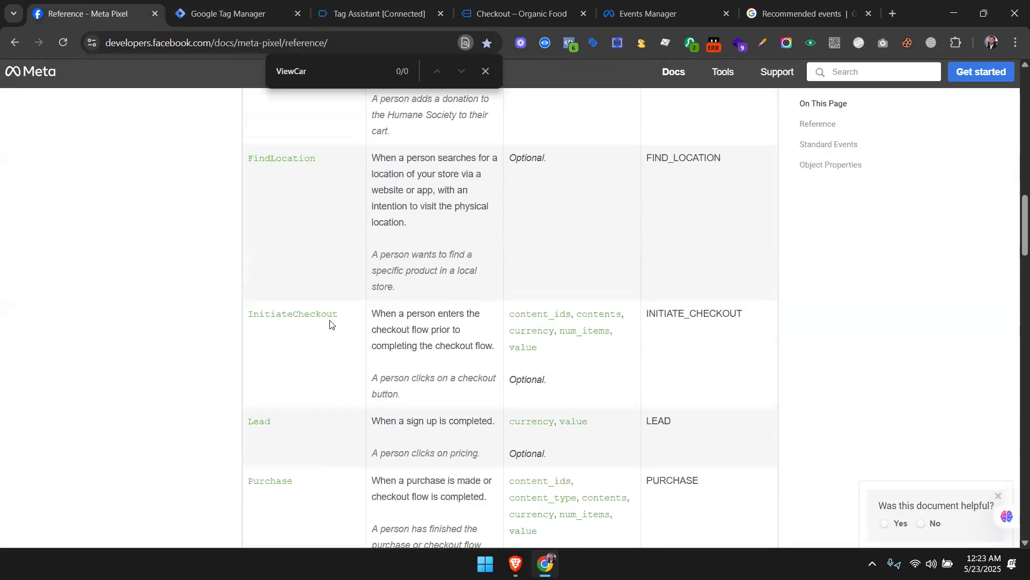
{"action": "left_click_drag", "start_coordinate": [249, 314], "coordinate": [338, 317]}
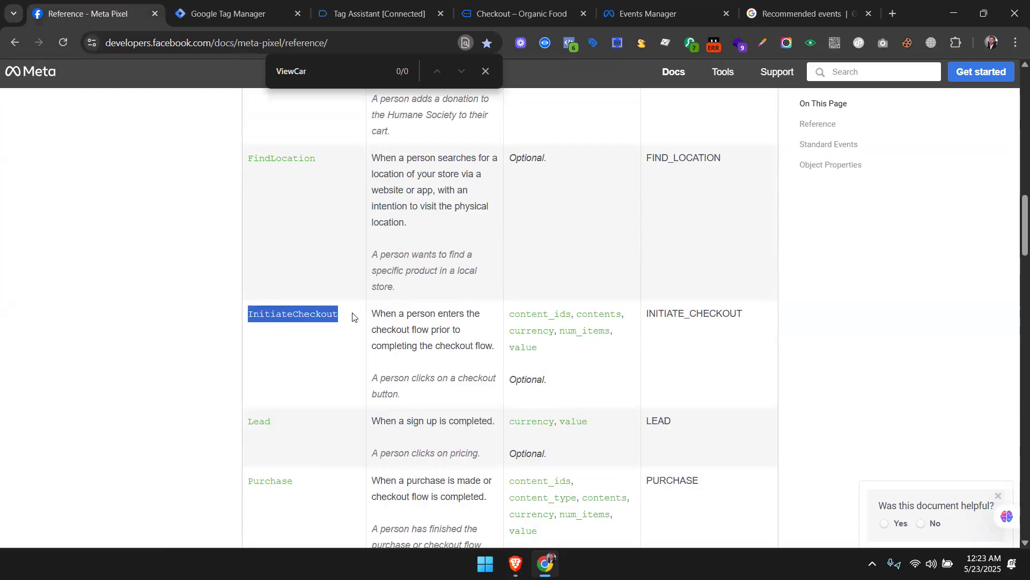
{"action": "left_click", "coordinate": [236, 15]}
{"action": "left_click", "coordinate": [462, 263]}
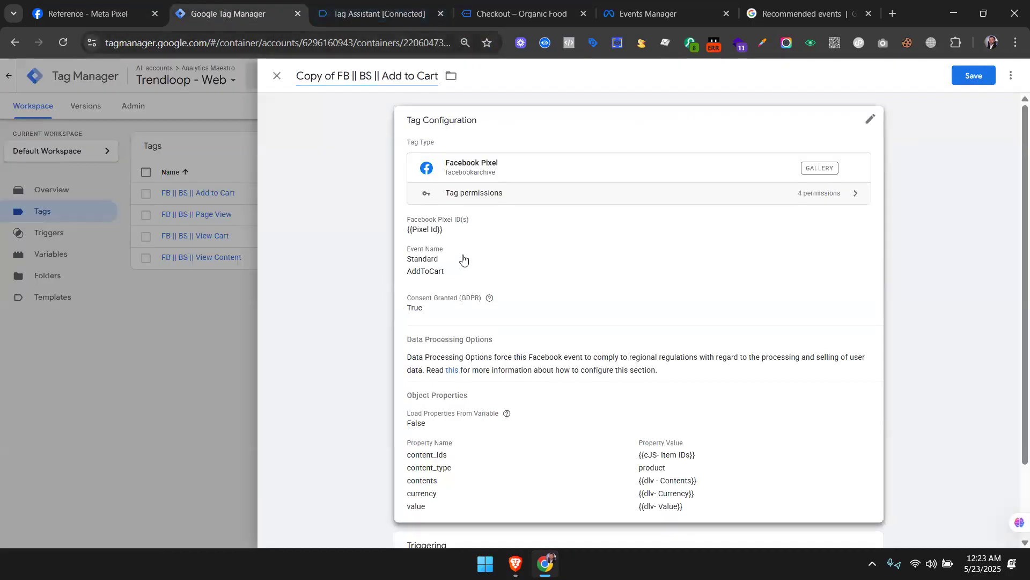
{"action": "left_click", "coordinate": [473, 335]}
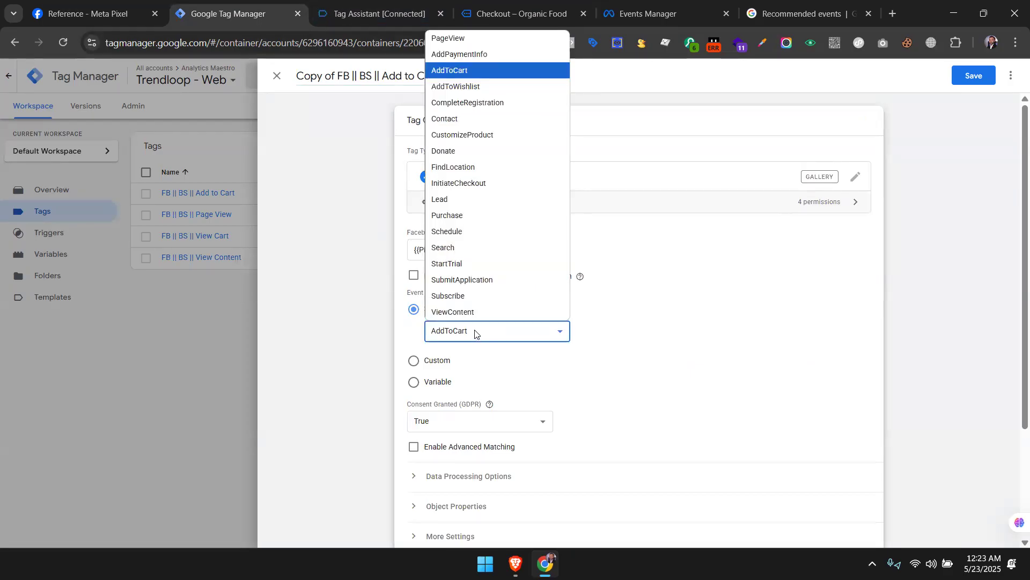
{"action": "left_click", "coordinate": [472, 183]}
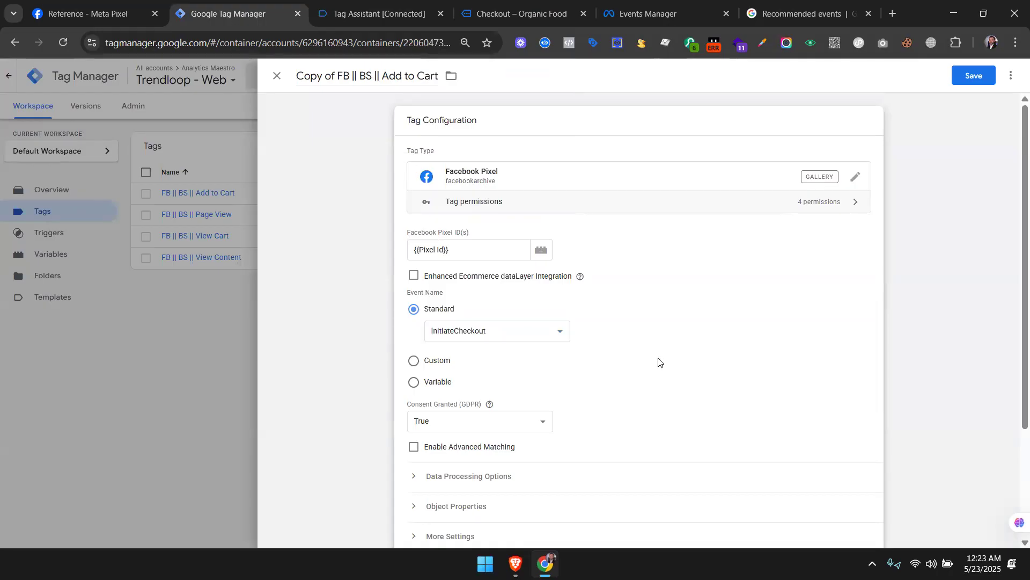
{"action": "scroll", "coordinate": [660, 362], "scroll_direction": "down", "scroll_amount": 3}
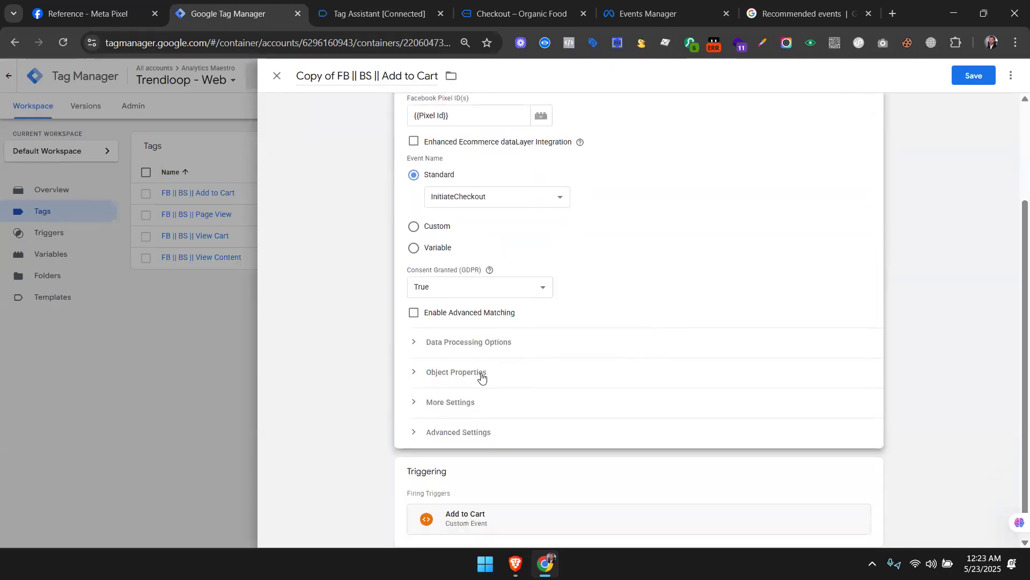
{"action": "left_click", "coordinate": [482, 373]}
{"action": "scroll", "coordinate": [580, 348], "scroll_direction": "down", "scroll_amount": 3}
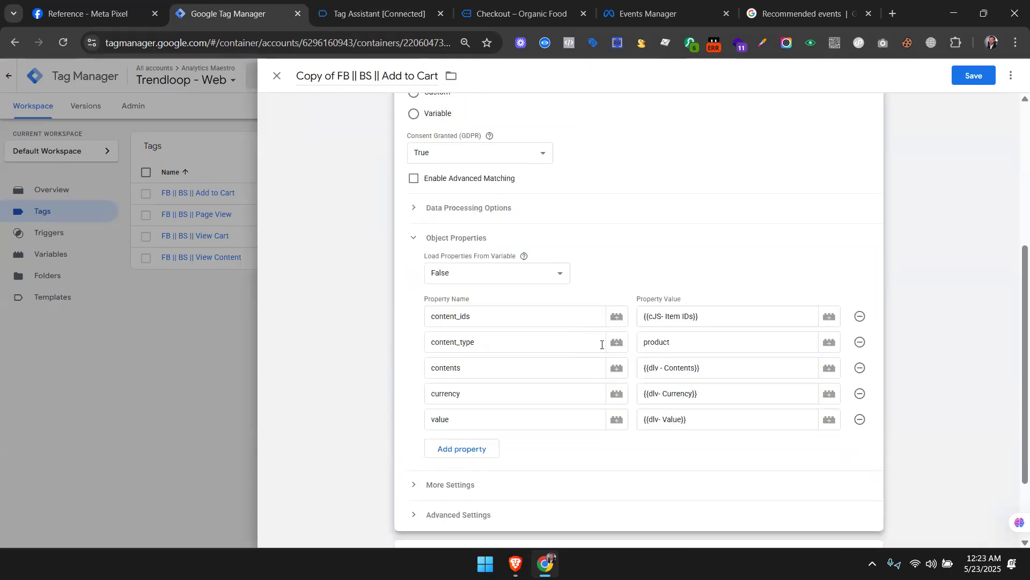
Mark content_ids, contents and currency in the Meta Pixel InitiateCheckout reference and compare with the tag's properties.
{"action": "left_click", "coordinate": [129, 11]}
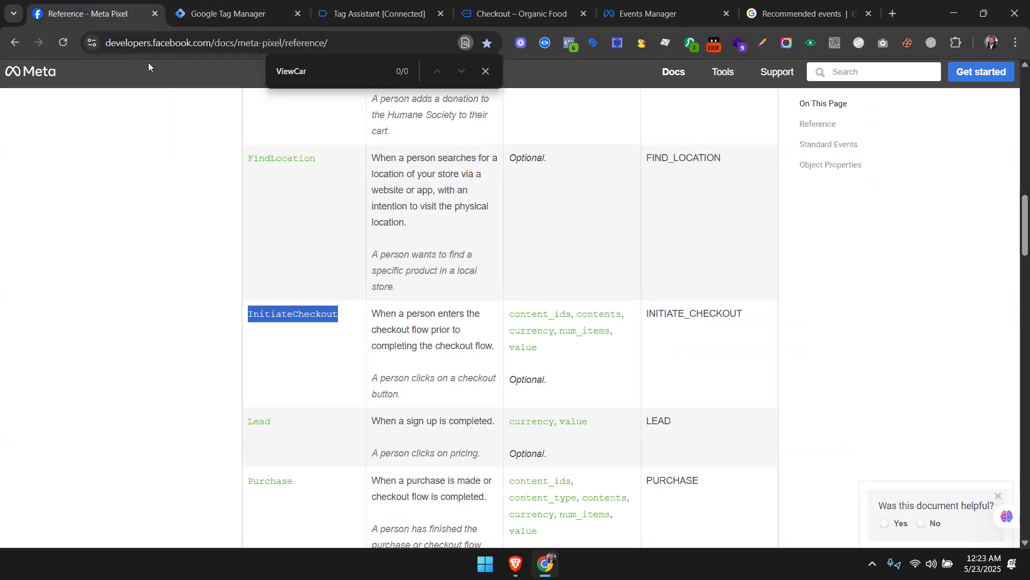
{"action": "double_click", "coordinate": [559, 314]}
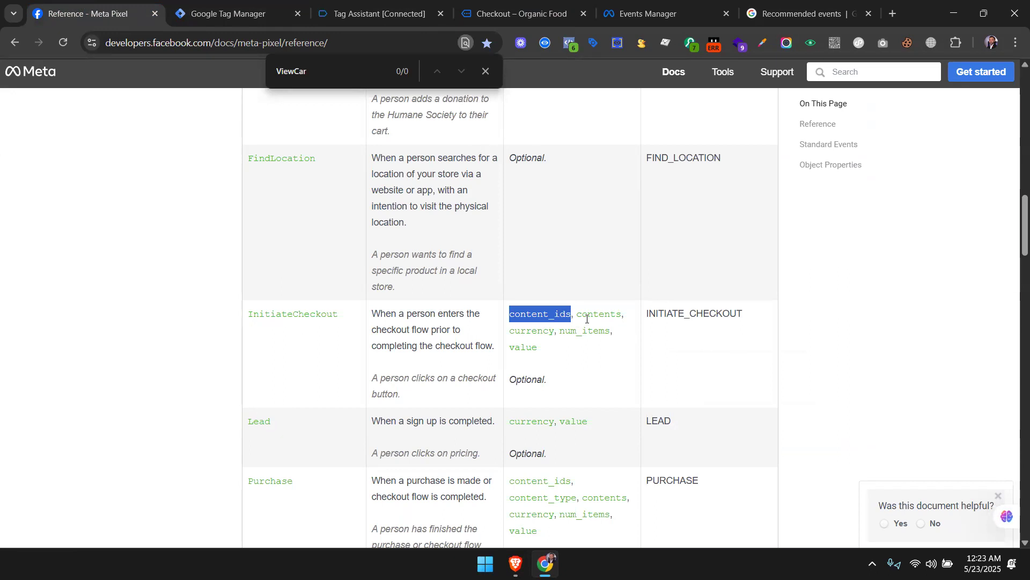
{"action": "double_click", "coordinate": [586, 319]}
{"action": "double_click", "coordinate": [531, 331]}
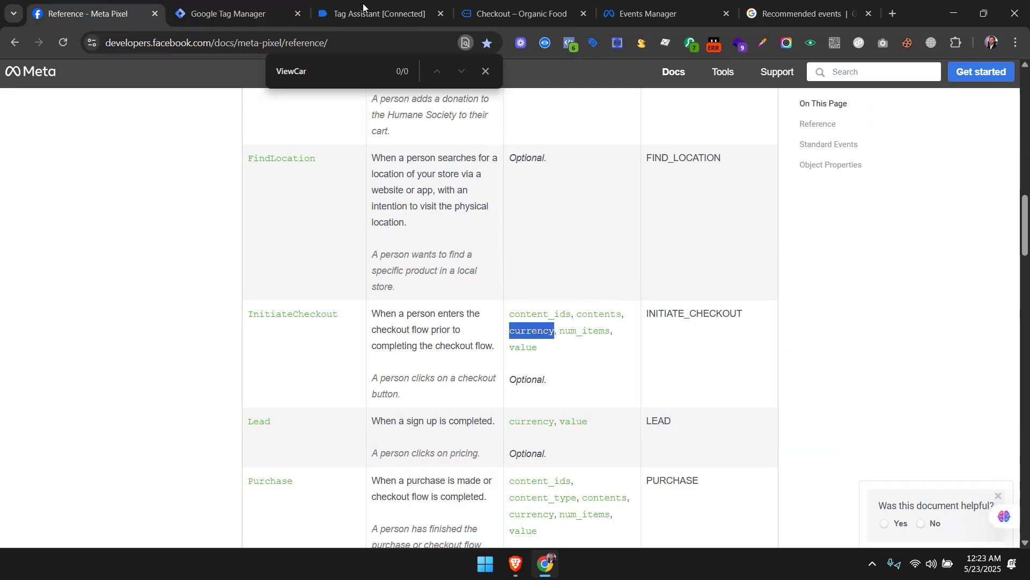
{"action": "left_click", "coordinate": [245, 3]}
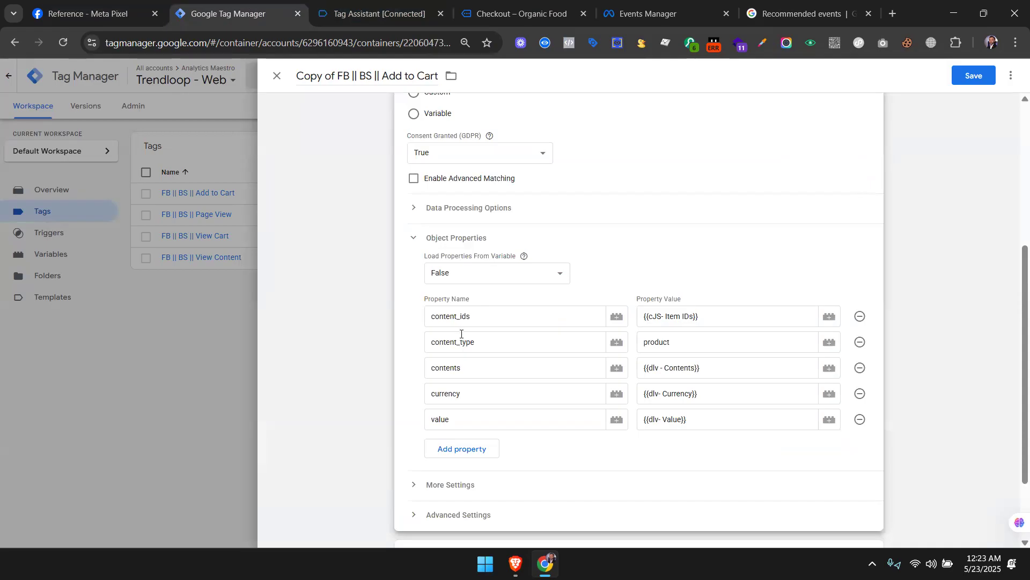
{"action": "double_click", "coordinate": [460, 318]}
{"action": "left_click", "coordinate": [133, 2]}
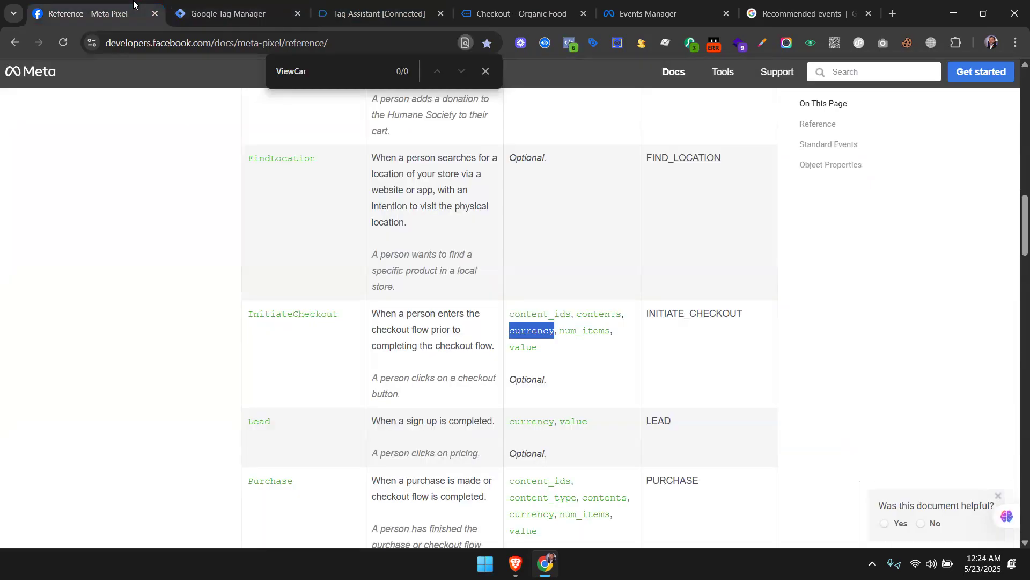
{"action": "left_click", "coordinate": [227, 4]}
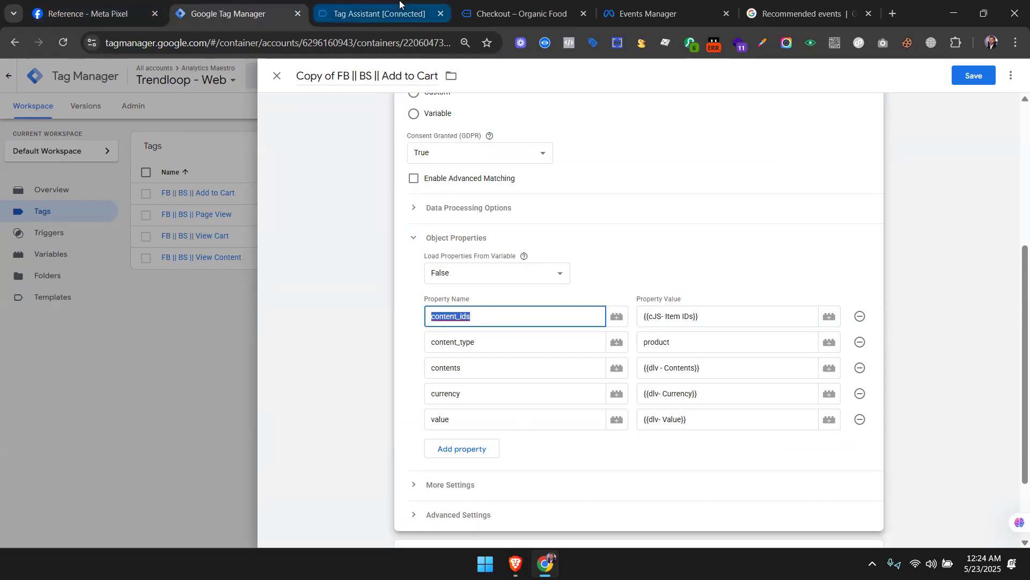
Check the contents, value and currency names against the reference, then delete the currency property row.
{"action": "left_click", "coordinate": [453, 368]}
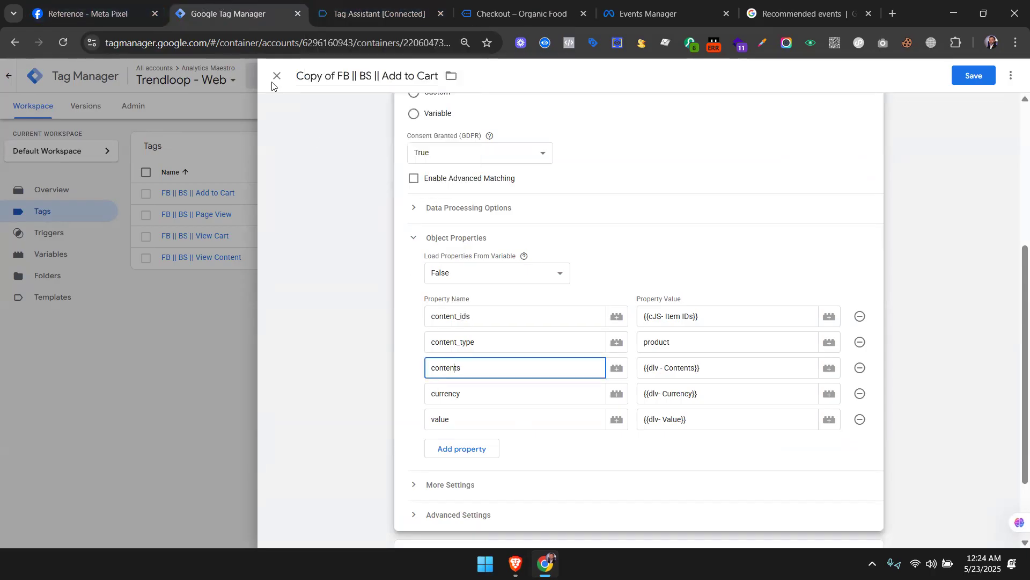
{"action": "left_click", "coordinate": [118, 4]}
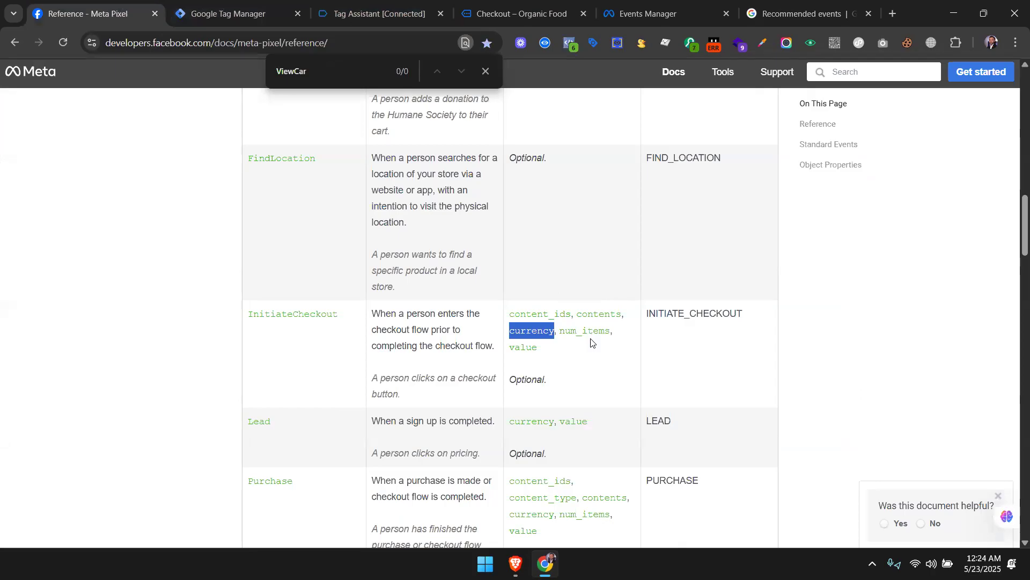
{"action": "left_click", "coordinate": [242, 7]}
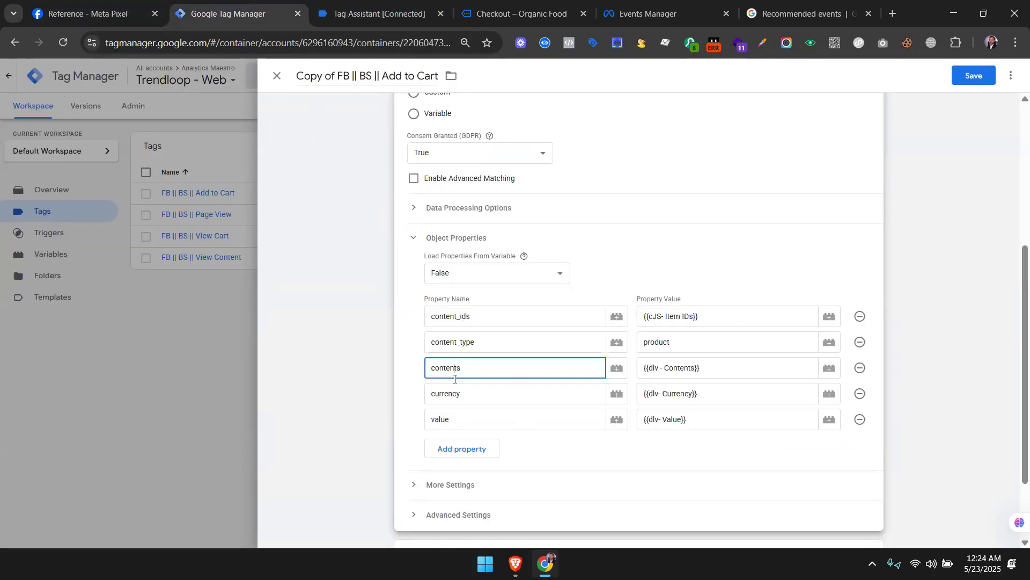
{"action": "left_click", "coordinate": [449, 419]}
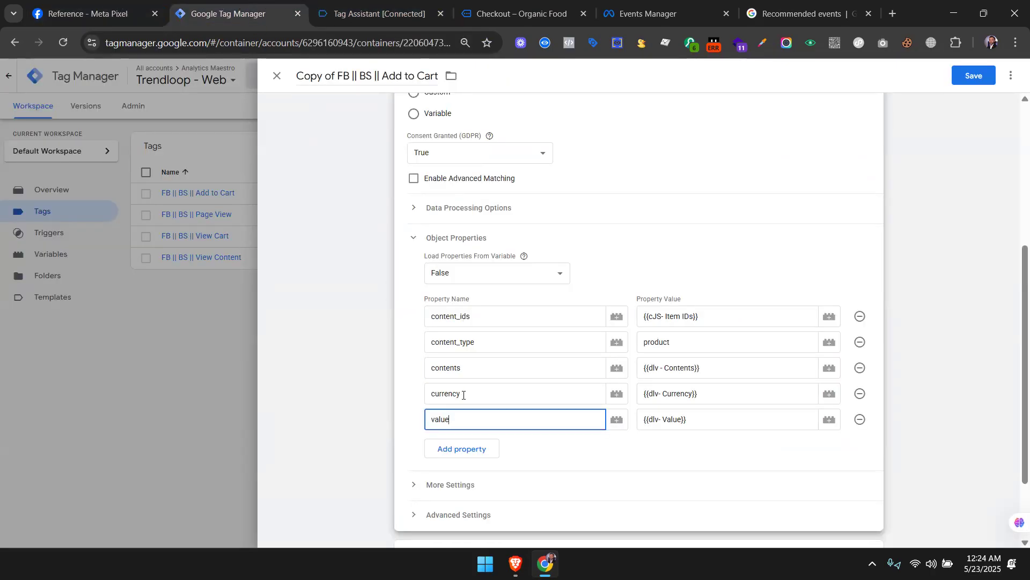
{"action": "left_click", "coordinate": [464, 395]}
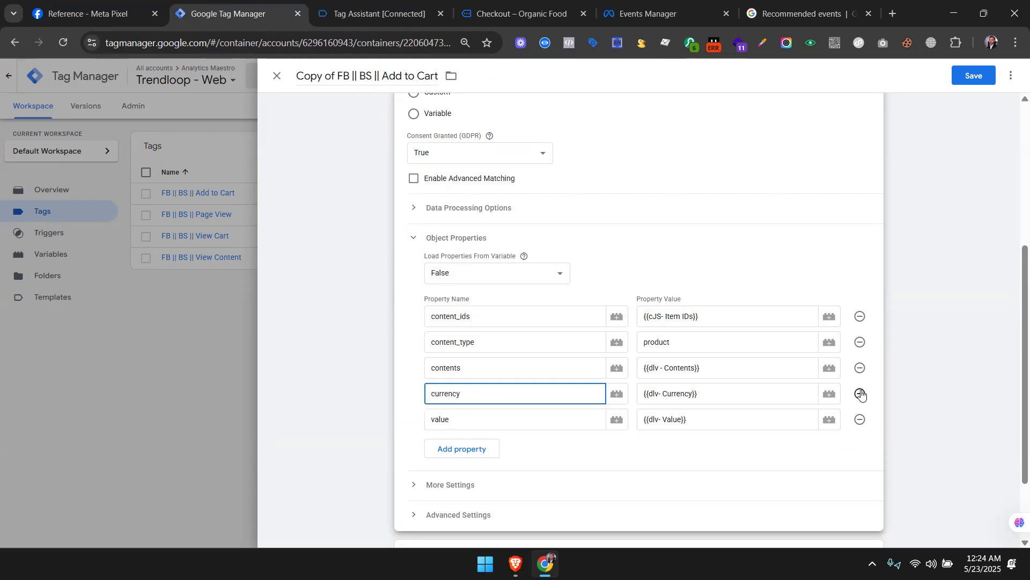
{"action": "left_click", "coordinate": [89, 14]}
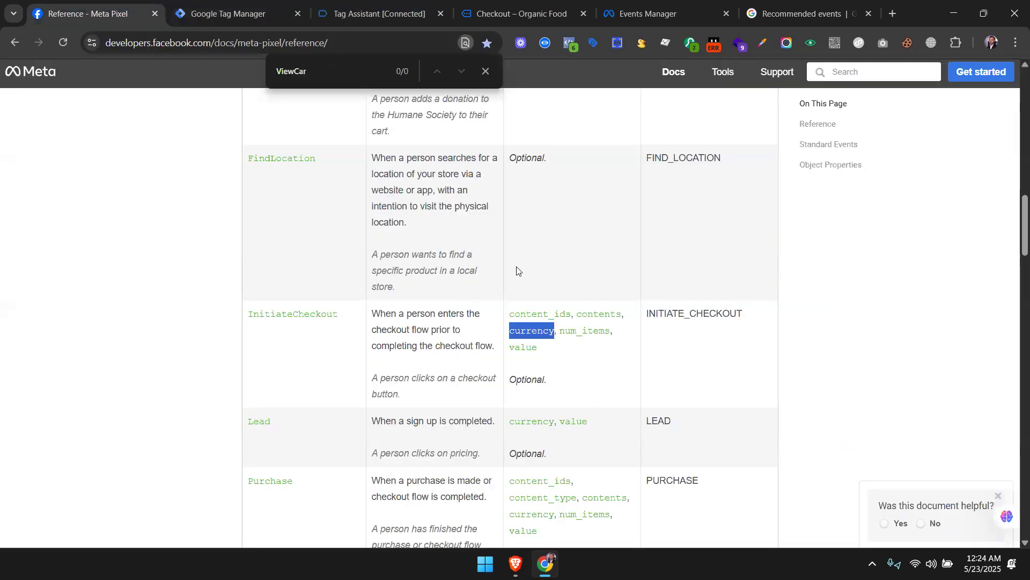
{"action": "left_click", "coordinate": [229, 5]}
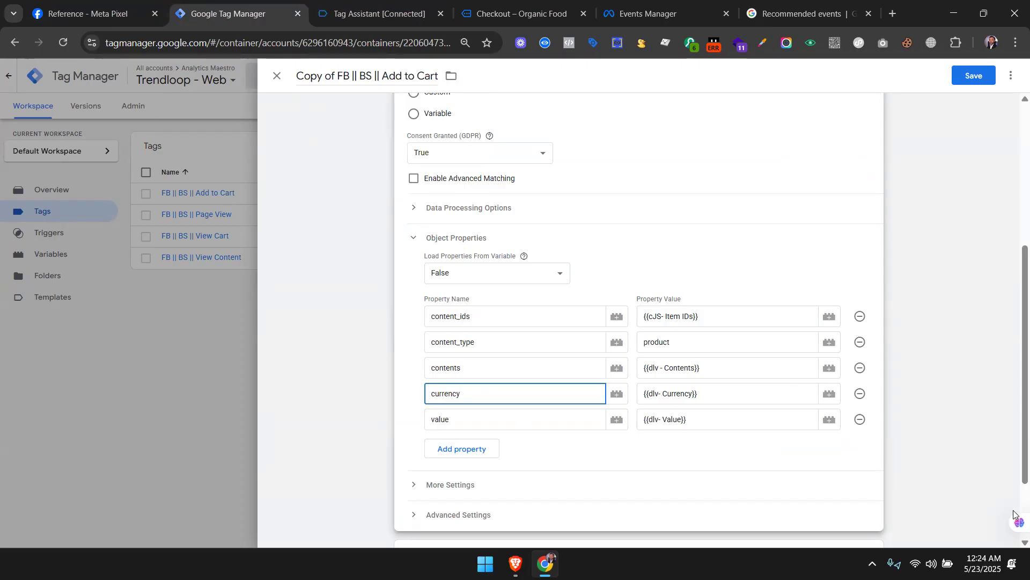
{"action": "left_click", "coordinate": [860, 394]}
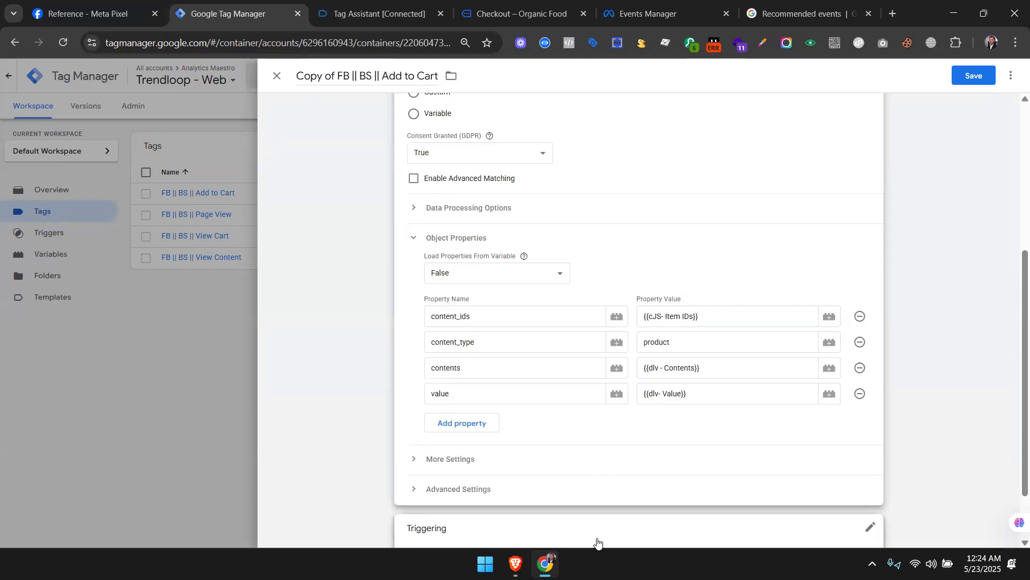
Browse the Web Analytics Solution Drive folder from the Web Analytics bookmarks in a new tab.
{"action": "left_click", "coordinate": [891, 14]}
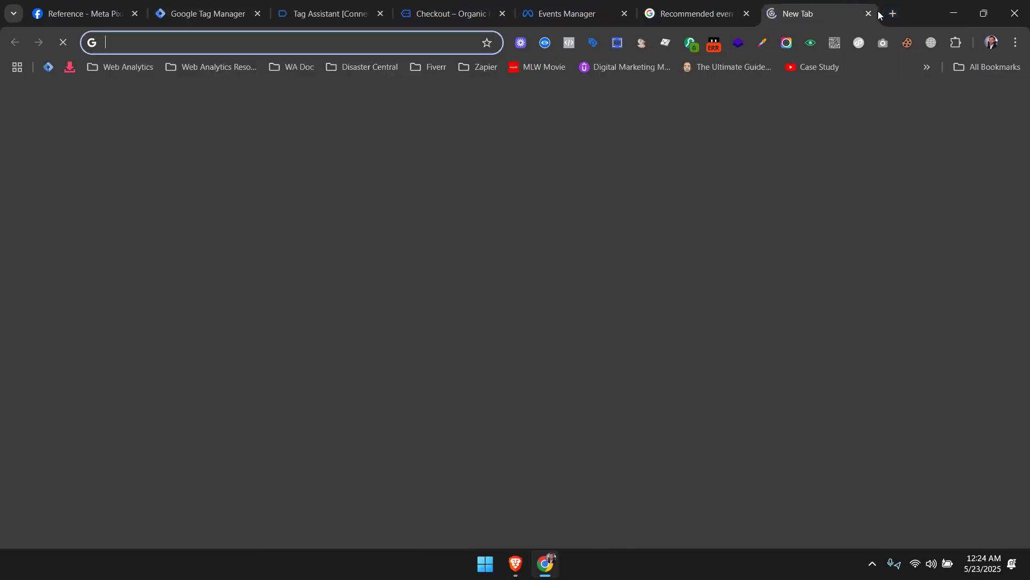
{"action": "left_click", "coordinate": [127, 67]}
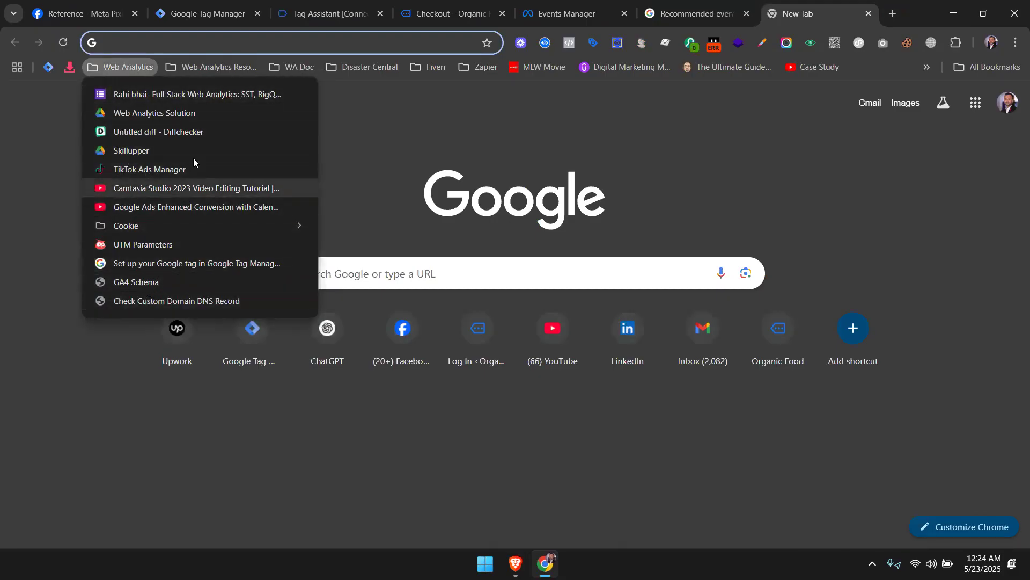
{"action": "left_click", "coordinate": [189, 112]}
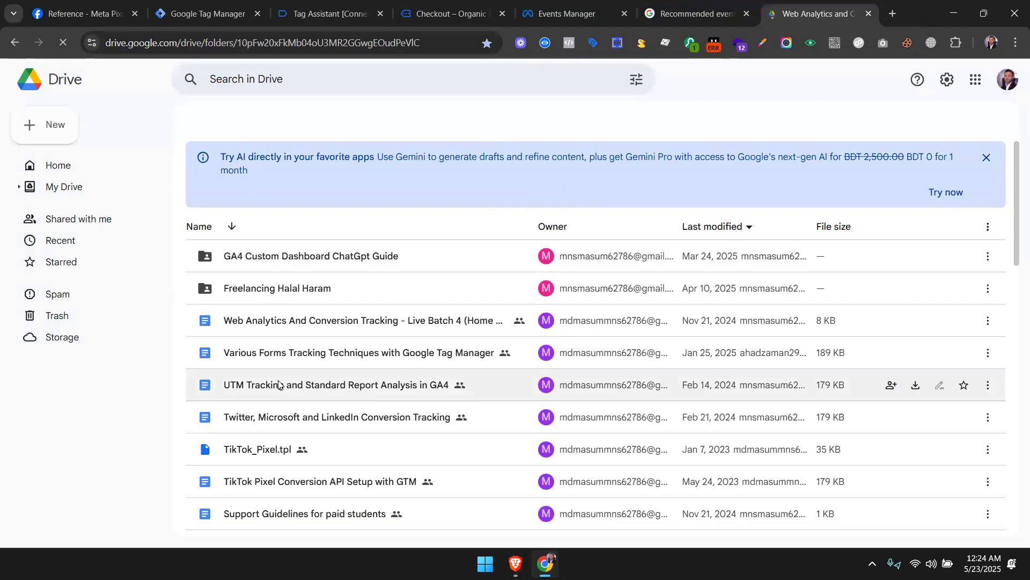
{"action": "scroll", "coordinate": [278, 383], "scroll_direction": "down", "scroll_amount": 3}
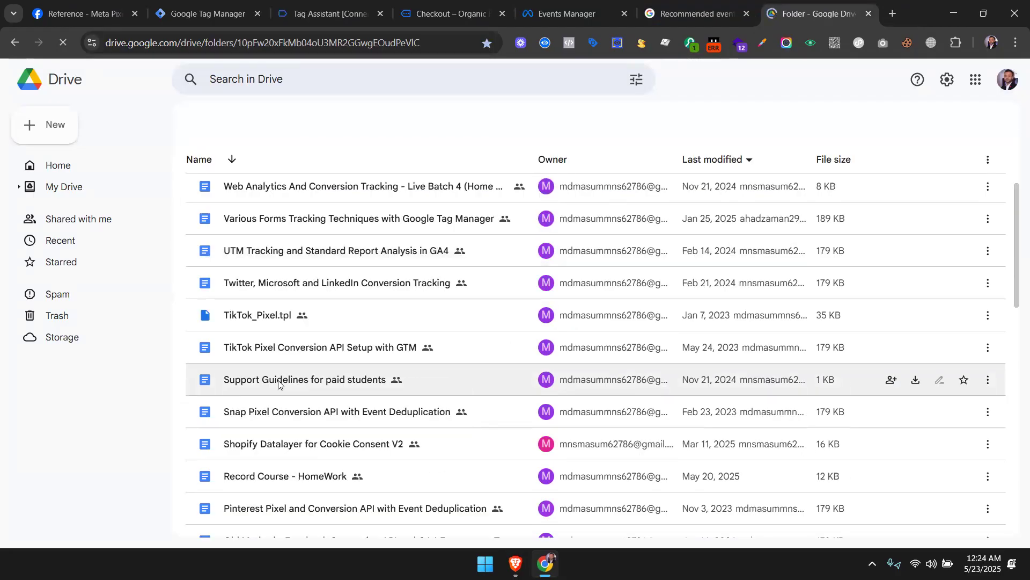
{"action": "scroll", "coordinate": [278, 383], "scroll_direction": "down", "scroll_amount": 6}
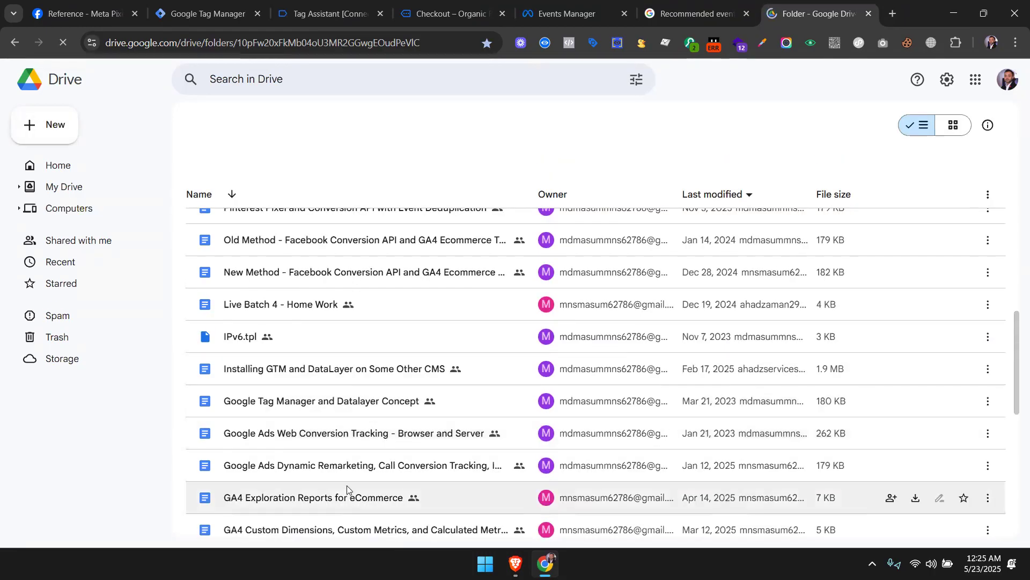
{"action": "scroll", "coordinate": [347, 472], "scroll_direction": "down", "scroll_amount": 6}
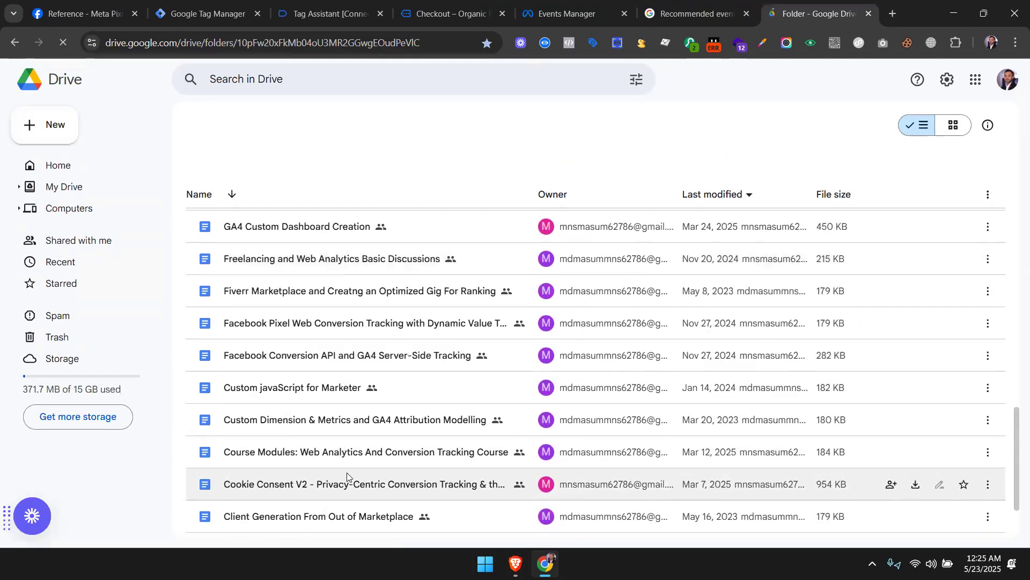
{"action": "scroll", "coordinate": [346, 473], "scroll_direction": "down", "scroll_amount": 2}
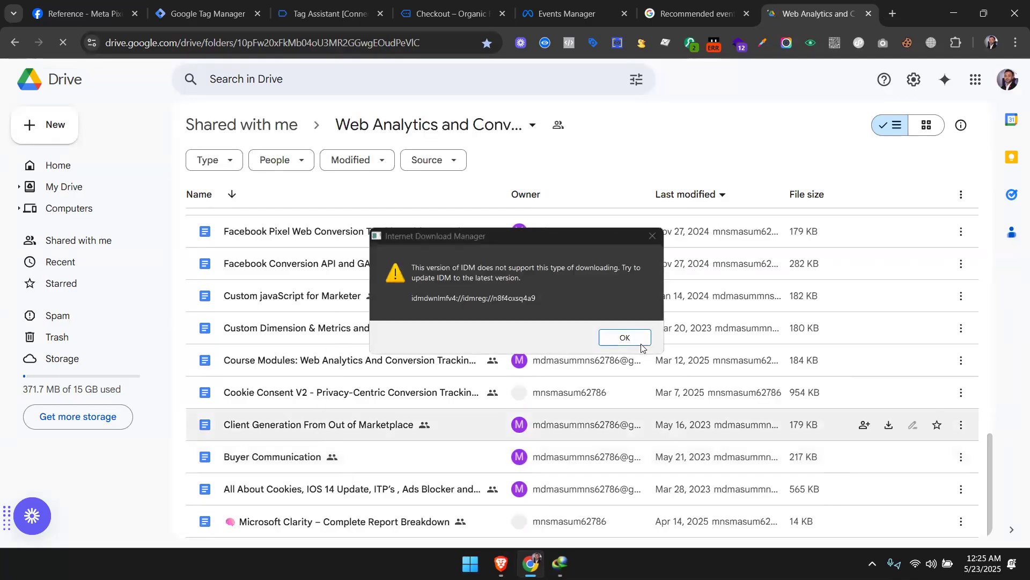
Close the download manager error and the stray Edge window, and minimize both Chrome windows.
{"action": "left_click", "coordinate": [652, 236]}
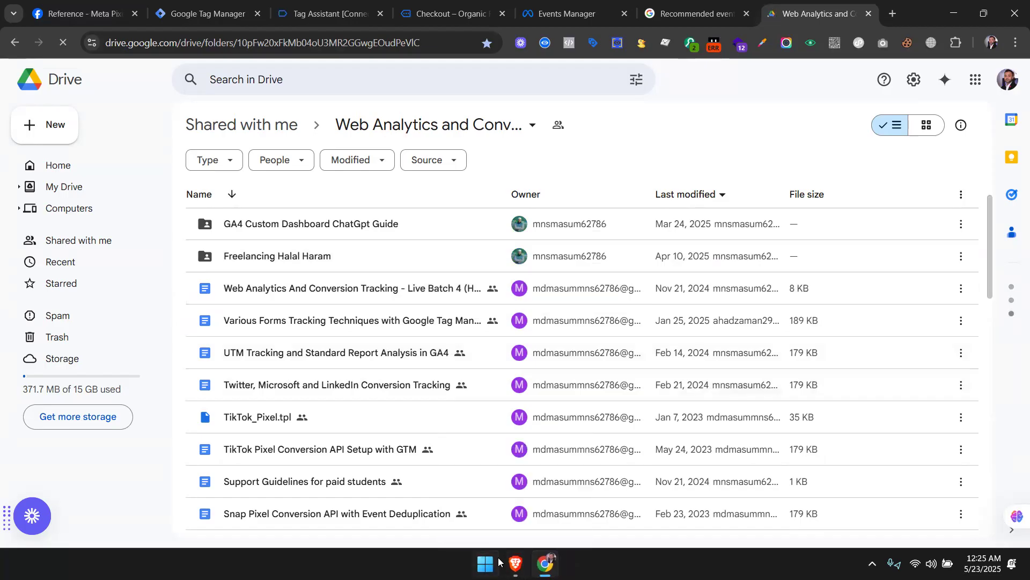
{"action": "left_click", "coordinate": [963, 7]}
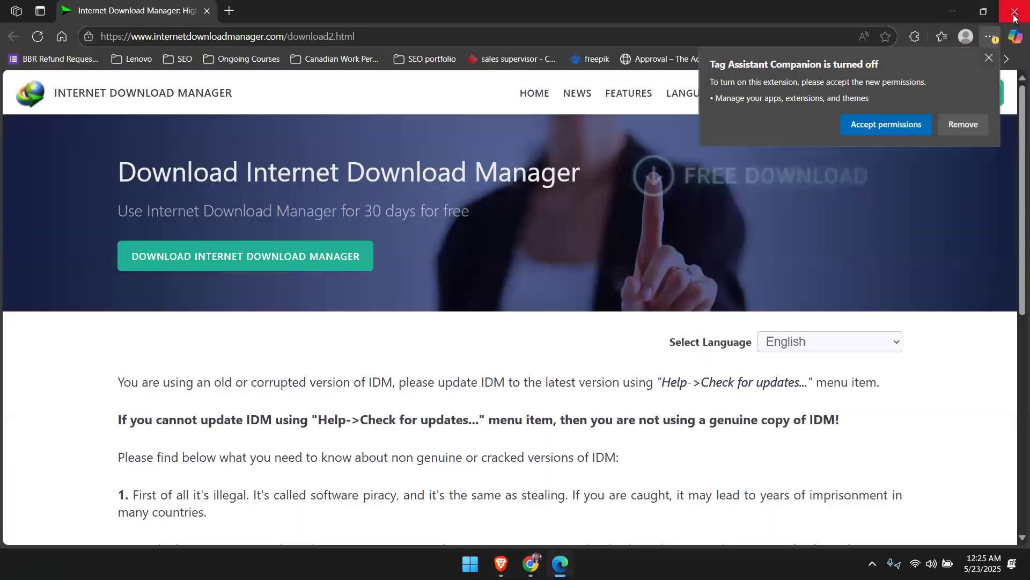
{"action": "left_click", "coordinate": [1013, 14]}
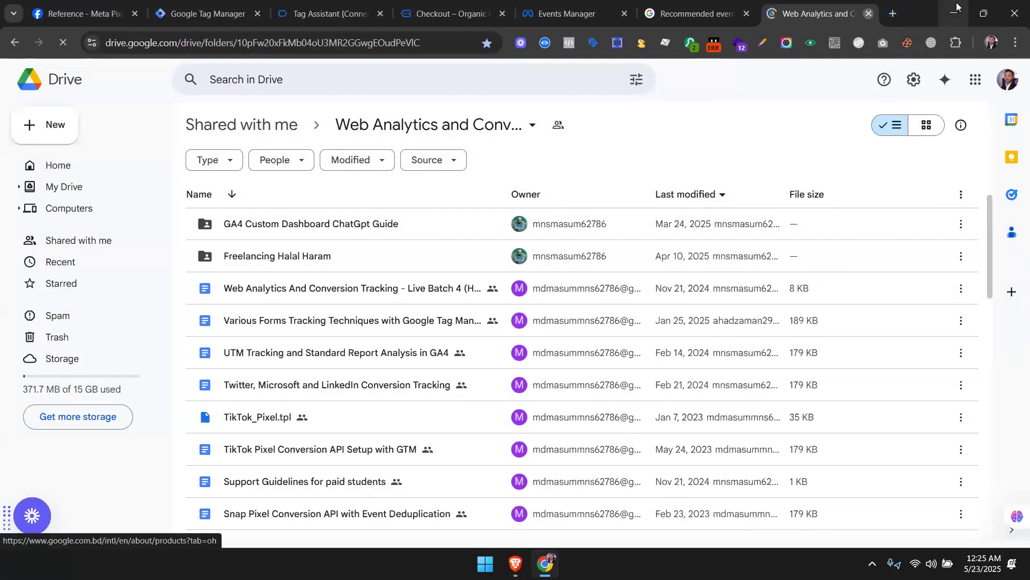
{"action": "left_click", "coordinate": [954, 7]}
{"action": "left_click", "coordinate": [954, 7]}
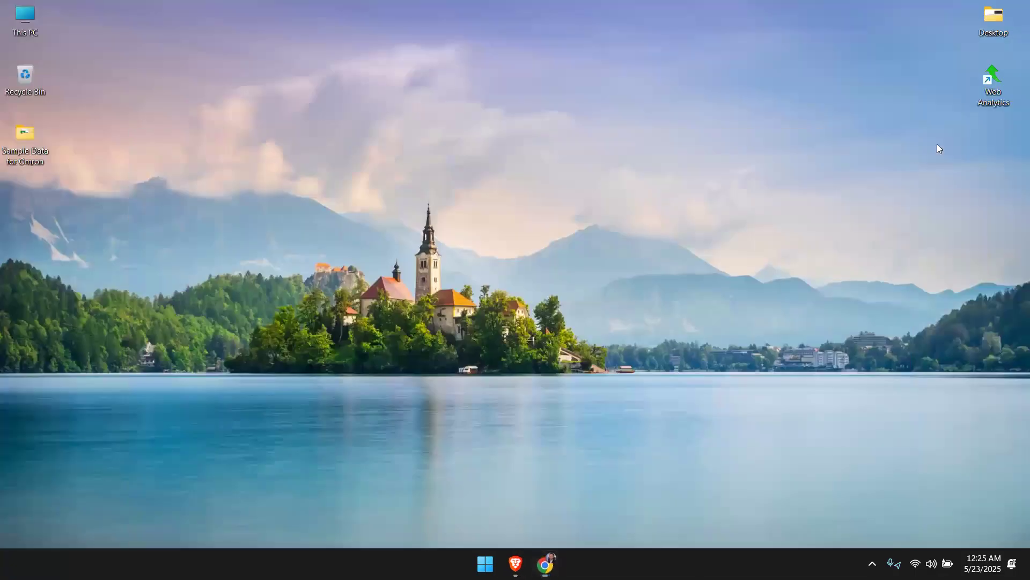
Open JavaScript For Marketers.docx from the Desktop folder and minimize File Explorer.
{"action": "double_click", "coordinate": [992, 35]}
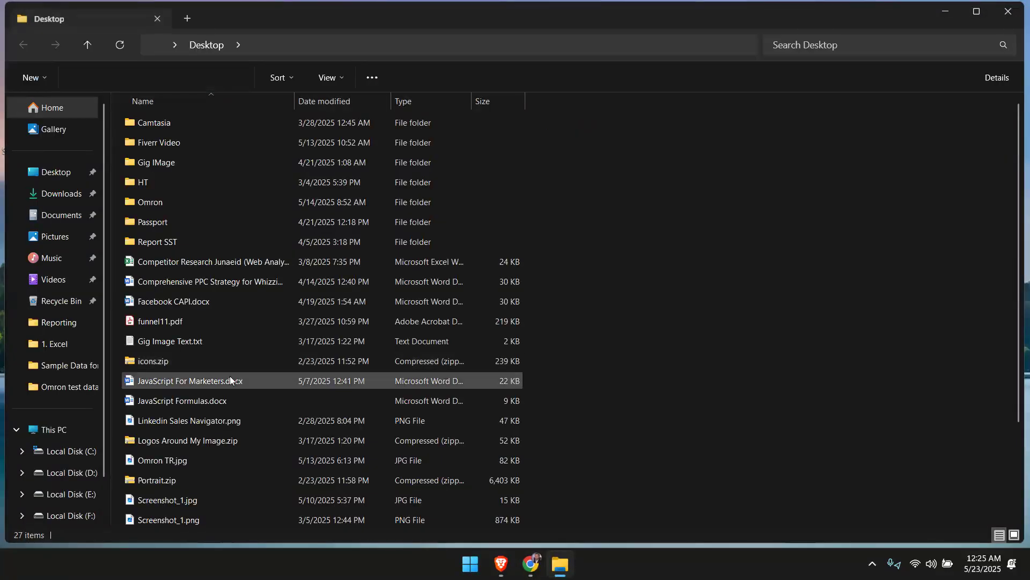
{"action": "left_click", "coordinate": [204, 382]}
{"action": "key", "text": "Down"}
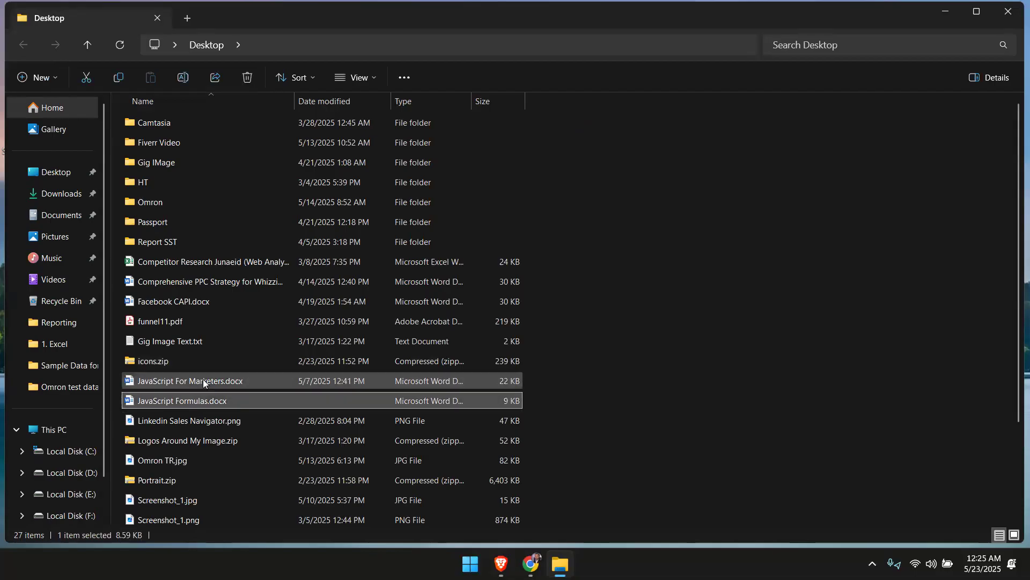
{"action": "left_click", "coordinate": [203, 382]}
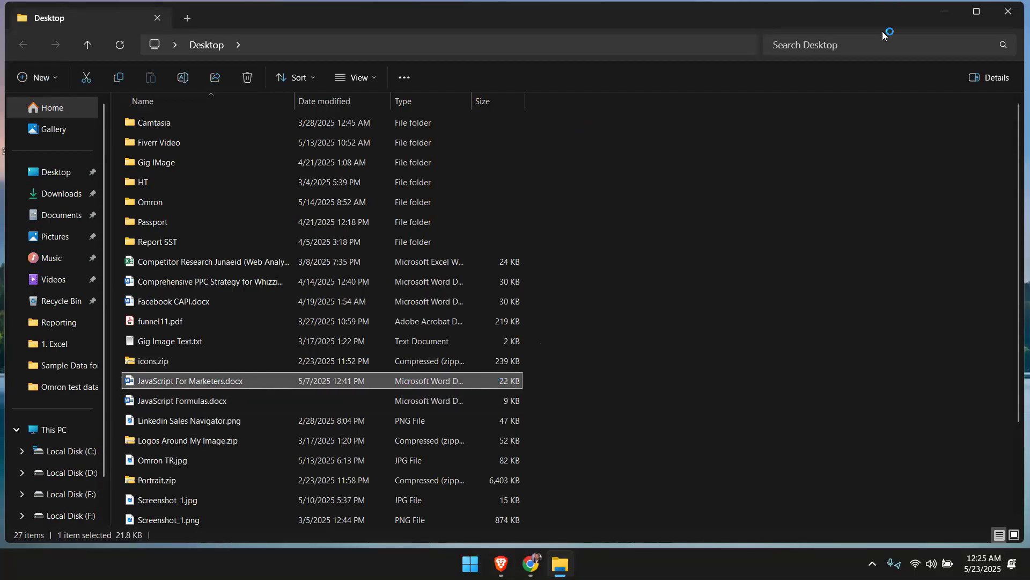
{"action": "left_click", "coordinate": [944, 10]}
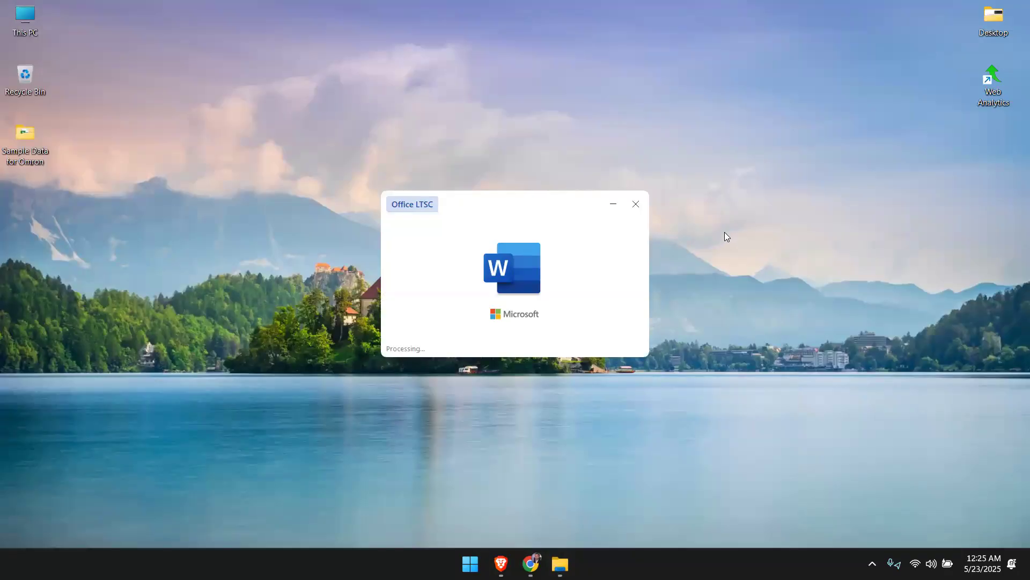
Scroll through the JavaScript formulas in the Word document.
{"action": "scroll", "coordinate": [529, 290], "scroll_direction": "down", "scroll_amount": 10}
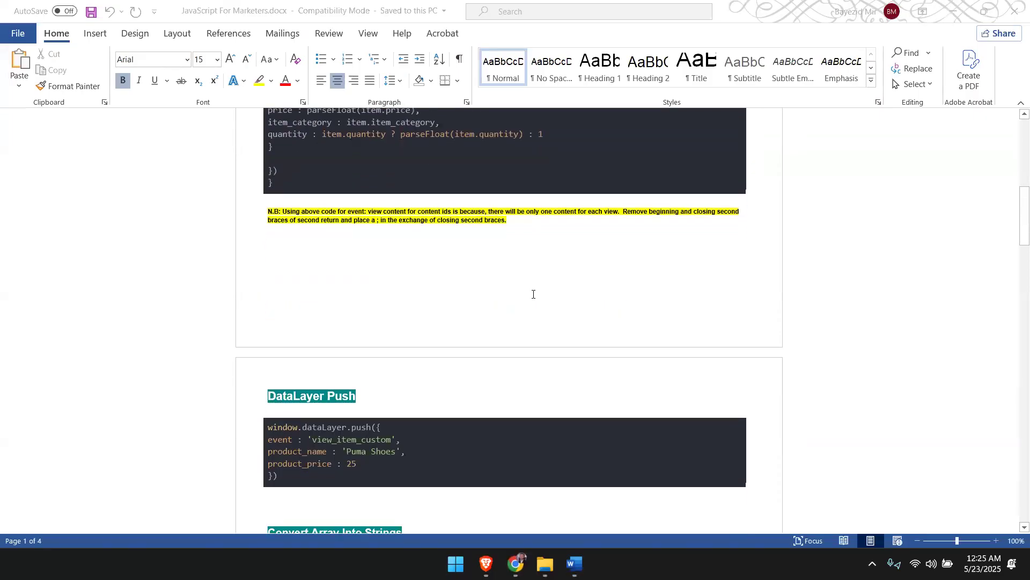
{"action": "scroll", "coordinate": [539, 302], "scroll_direction": "up", "scroll_amount": 3}
{"action": "scroll", "coordinate": [539, 301], "scroll_direction": "down", "scroll_amount": 15}
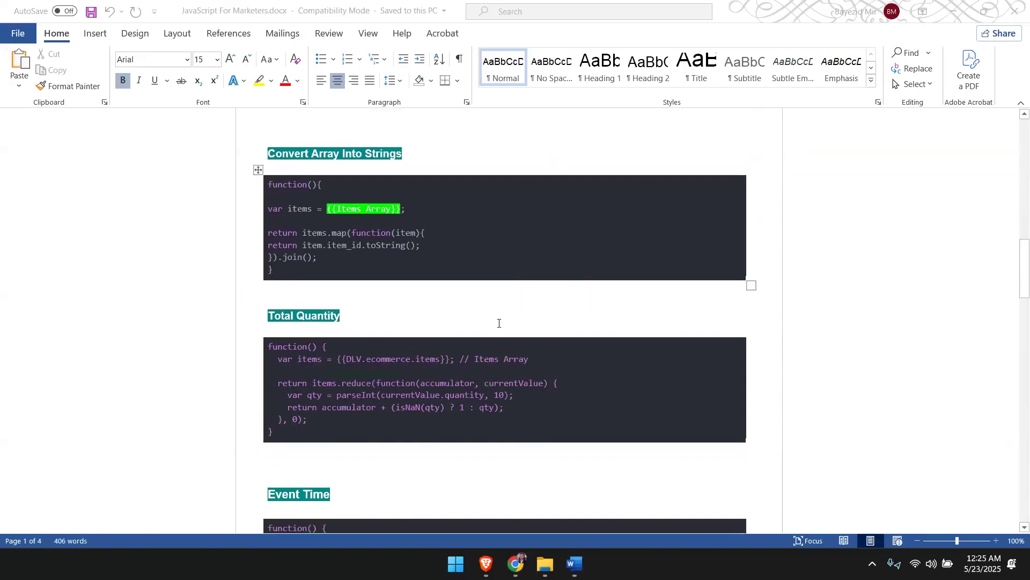
{"action": "scroll", "coordinate": [427, 345], "scroll_direction": "down", "scroll_amount": 5}
{"action": "scroll", "coordinate": [424, 346], "scroll_direction": "up", "scroll_amount": 10}
{"action": "scroll", "coordinate": [423, 345], "scroll_direction": "up", "scroll_amount": 1}
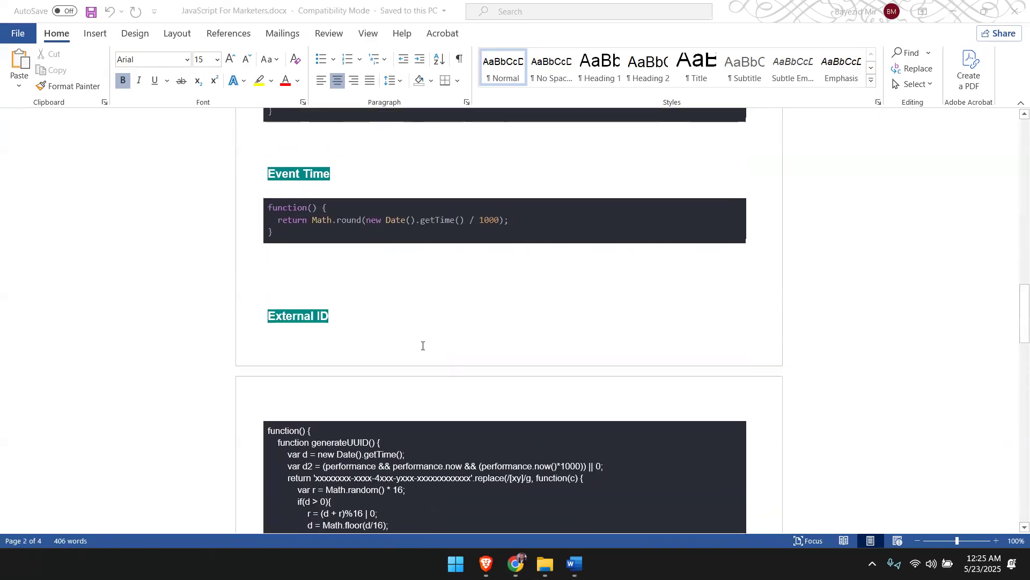
{"action": "scroll", "coordinate": [351, 204], "scroll_direction": "up", "scroll_amount": 10}
{"action": "scroll", "coordinate": [485, 207], "scroll_direction": "down", "scroll_amount": 2}
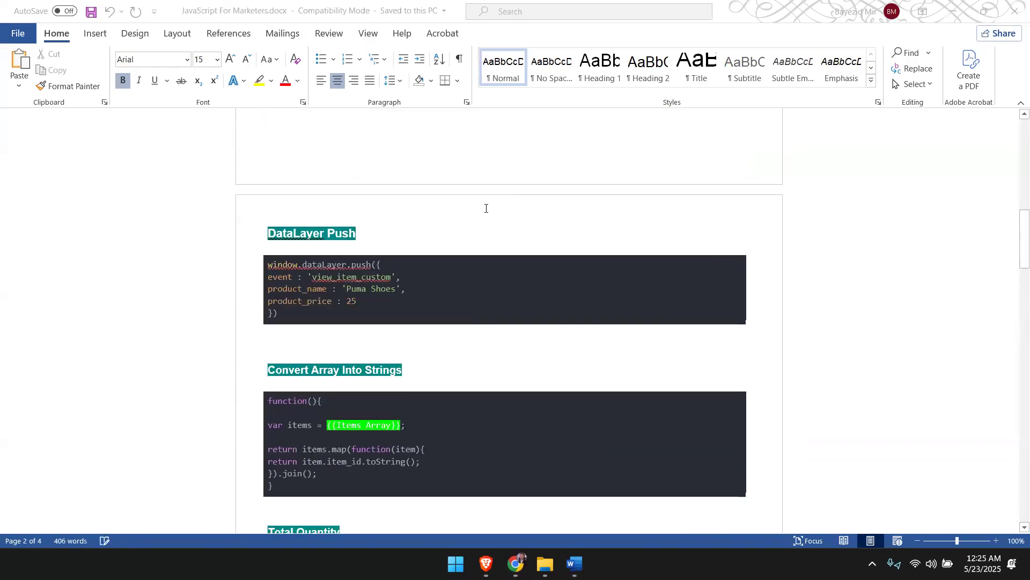
{"action": "scroll", "coordinate": [485, 208], "scroll_direction": "up", "scroll_amount": 5}
{"action": "scroll", "coordinate": [484, 211], "scroll_direction": "up", "scroll_amount": 10}
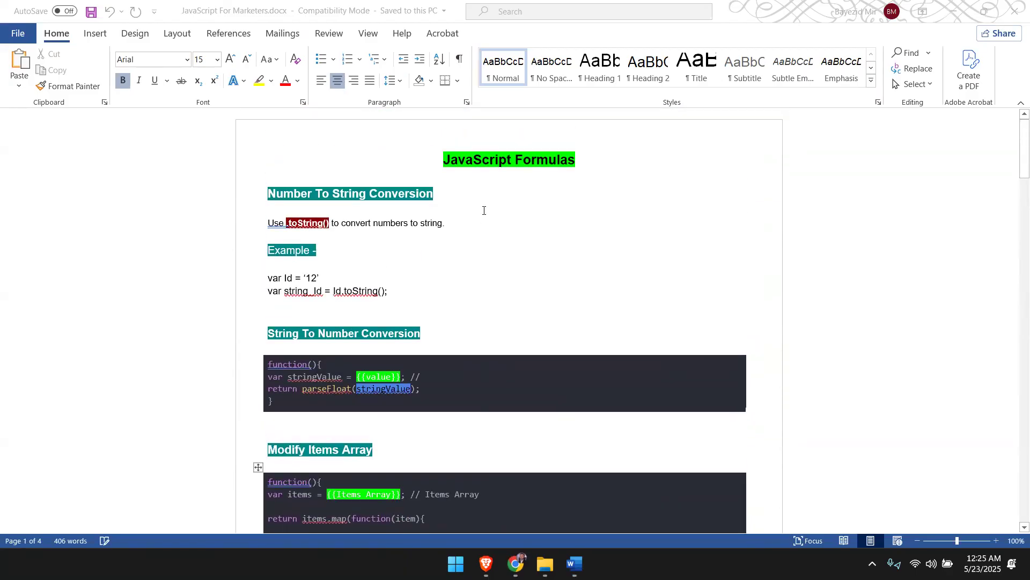
{"action": "scroll", "coordinate": [484, 210], "scroll_direction": "down", "scroll_amount": 2}
{"action": "scroll", "coordinate": [484, 210], "scroll_direction": "up", "scroll_amount": 1}
{"action": "scroll", "coordinate": [484, 211], "scroll_direction": "down", "scroll_amount": 9}
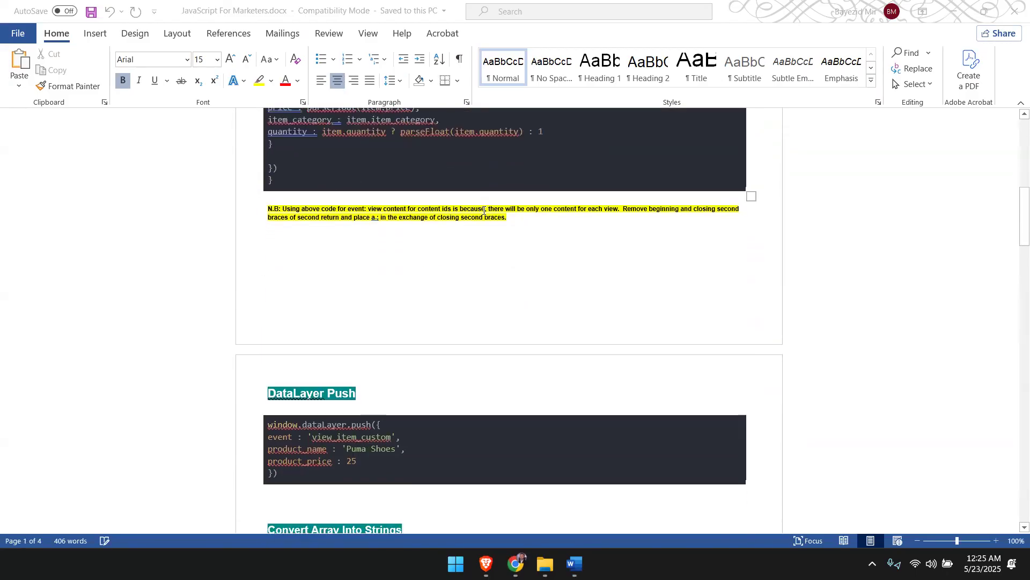
{"action": "scroll", "coordinate": [484, 211], "scroll_direction": "down", "scroll_amount": 10}
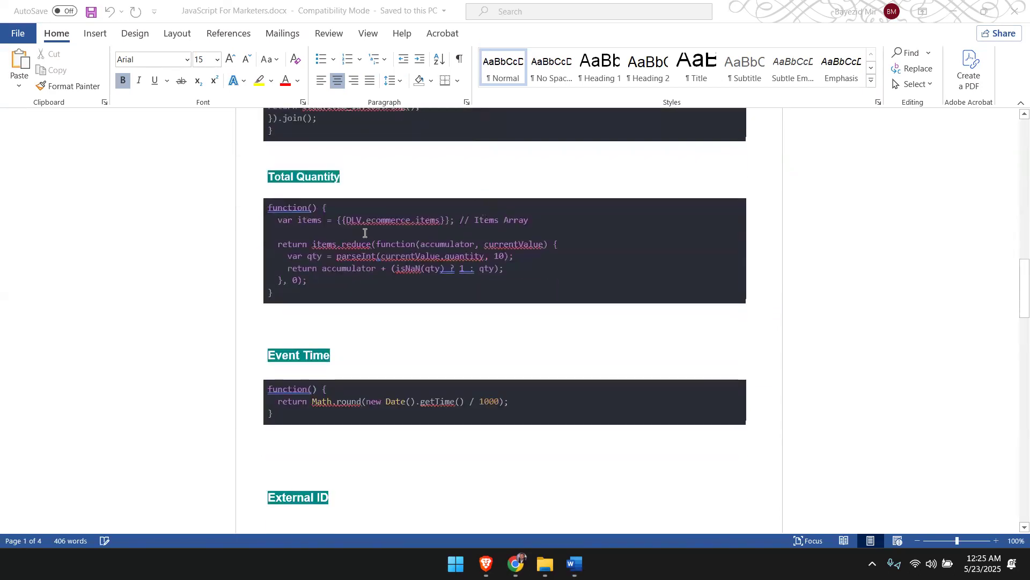
Select the Total Quantity function code, then minimize Word and return to Tag Manager.
{"action": "left_click", "coordinate": [285, 297]}
{"action": "left_click_drag", "start_coordinate": [279, 296], "coordinate": [267, 207]}
{"action": "left_click", "coordinate": [953, 10]}
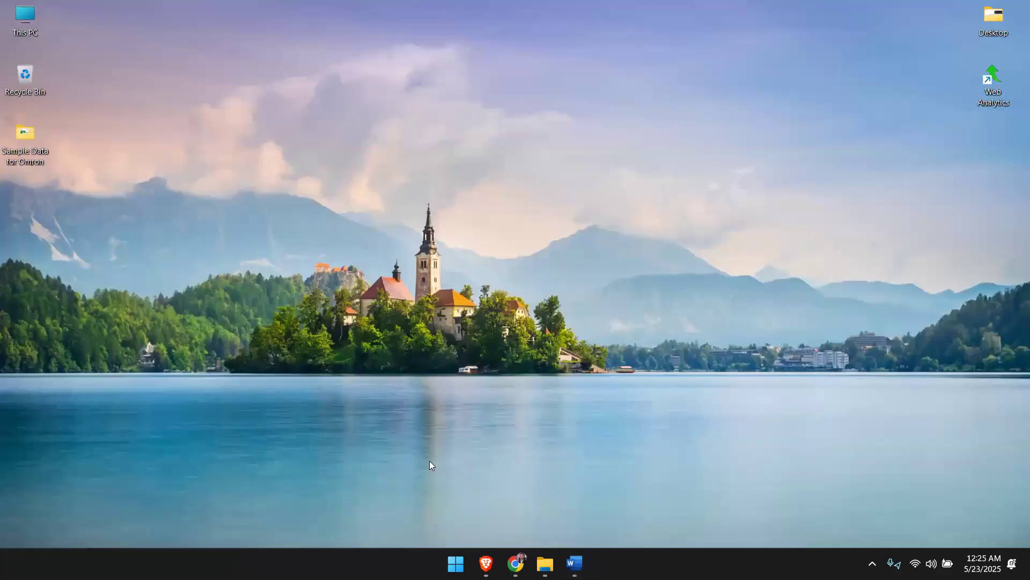
{"action": "left_click", "coordinate": [515, 563]}
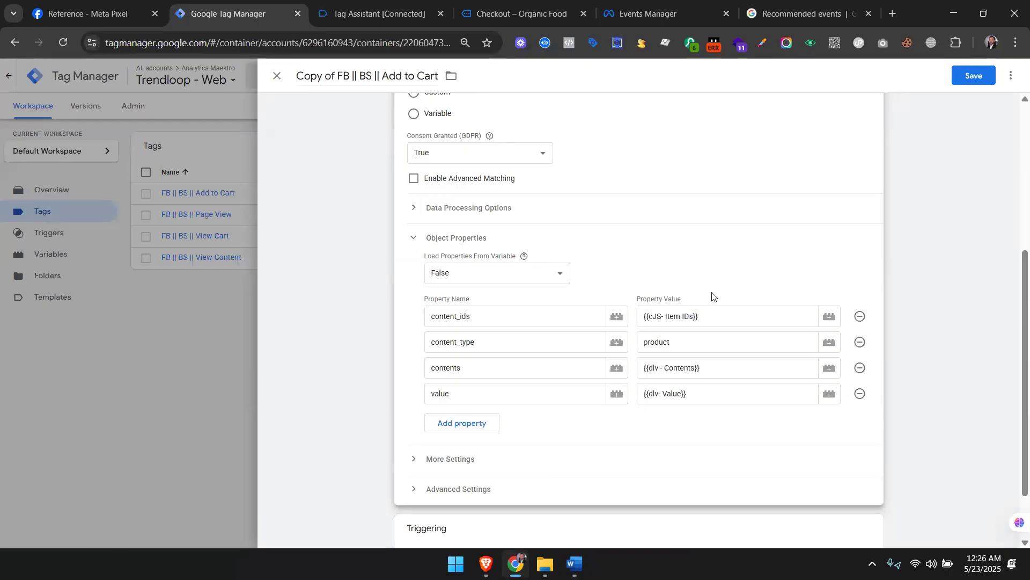
Check the two products in the begin_checkout items array in Tag Assistant.
{"action": "left_click", "coordinate": [406, 6]}
{"action": "left_click", "coordinate": [518, 14]}
{"action": "left_click", "coordinate": [407, 8]}
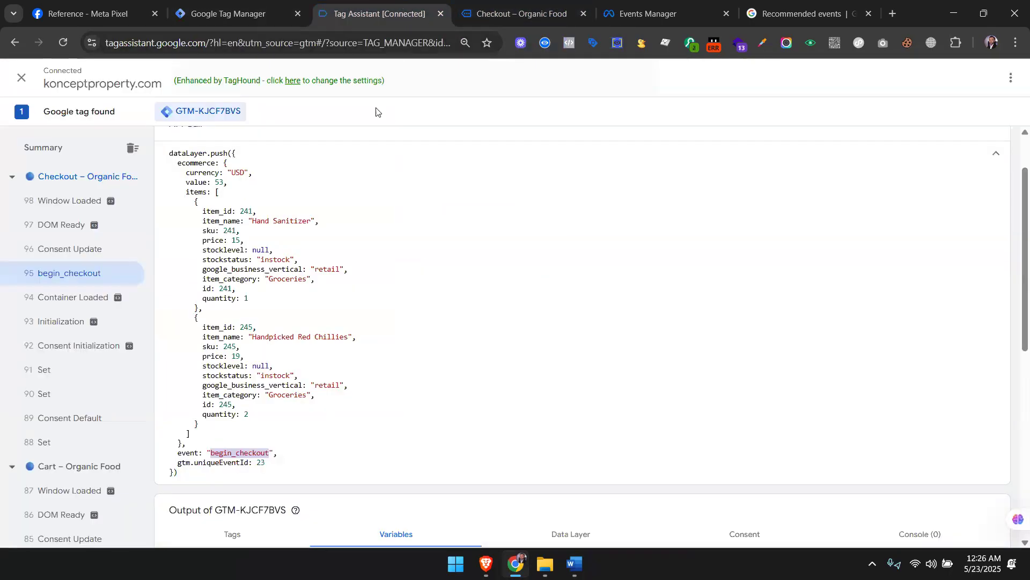
{"action": "left_click_drag", "start_coordinate": [203, 211], "coordinate": [233, 424]}
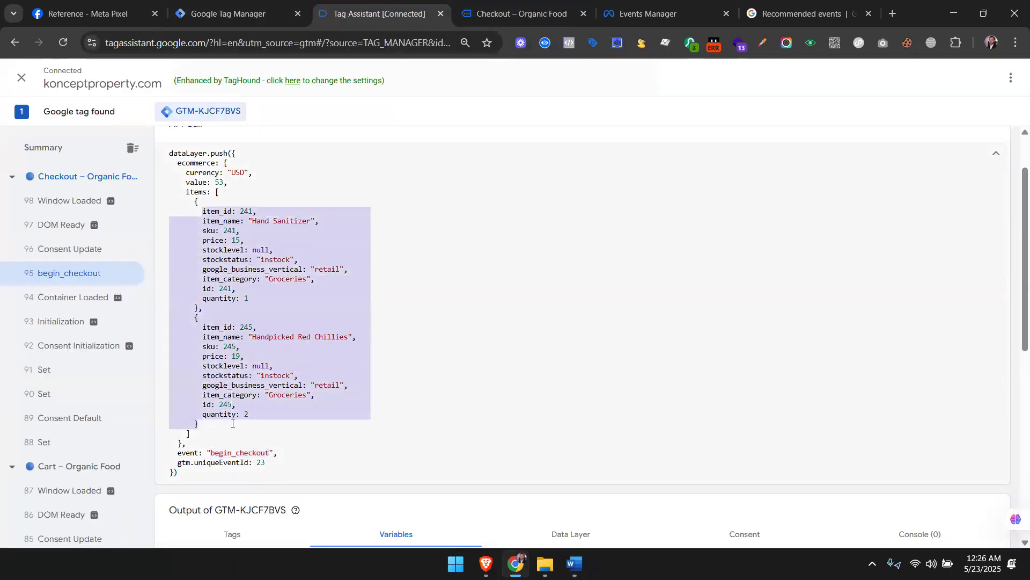
{"action": "left_click", "coordinate": [223, 6]}
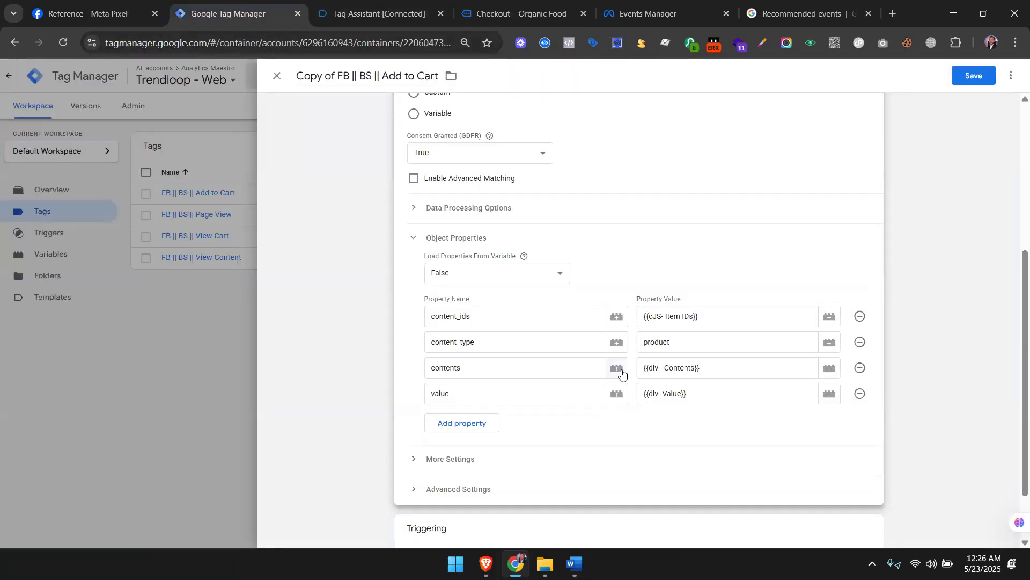
Add an empty object property row and select num_items in the Meta Pixel reference.
{"action": "left_click", "coordinate": [455, 425]}
{"action": "left_click", "coordinate": [86, 4]}
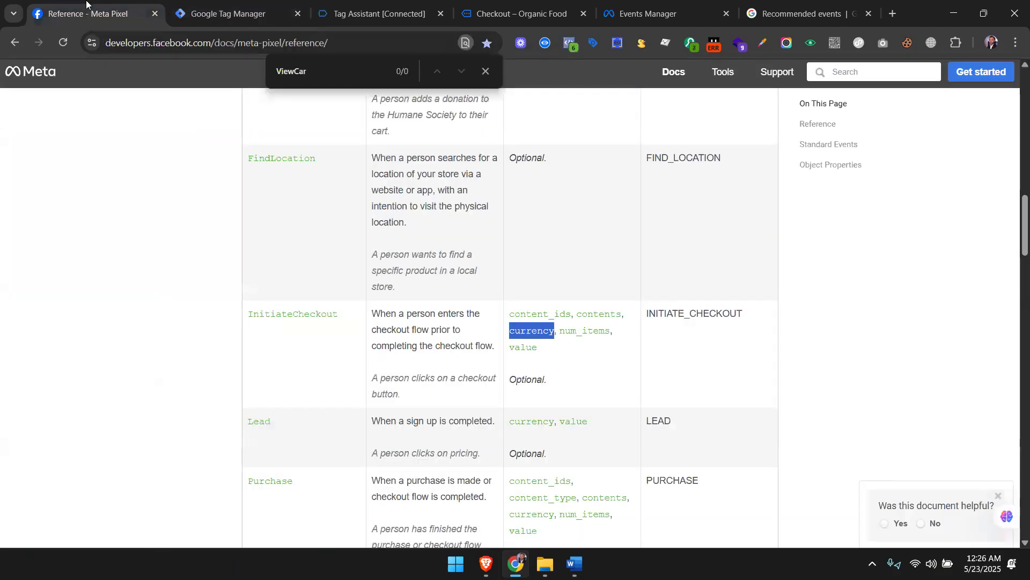
{"action": "double_click", "coordinate": [589, 329]}
{"action": "key", "text": "super+c"}
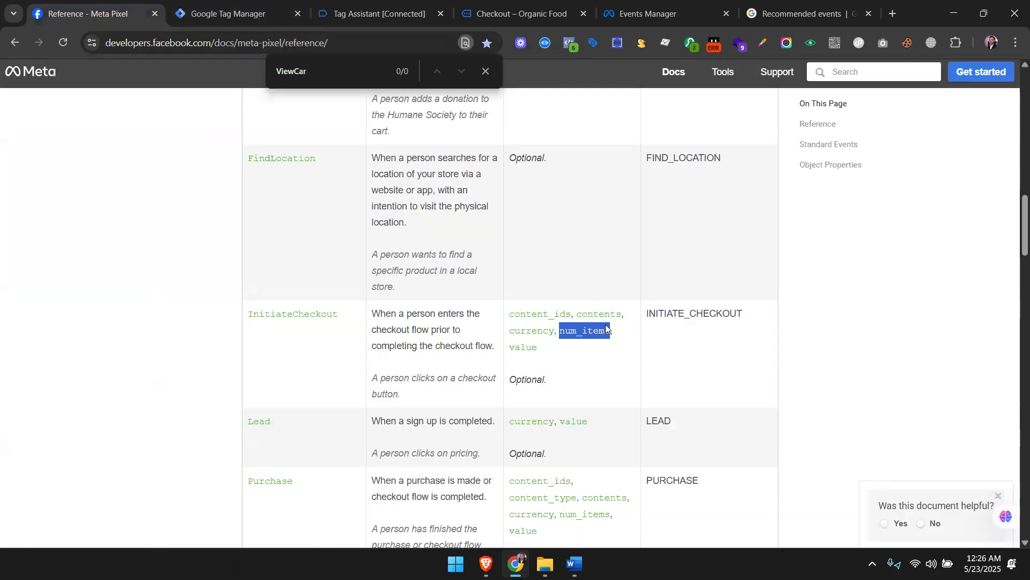
Paste num_items as the new property name and start a new Custom JavaScript variable for its value.
{"action": "left_click", "coordinate": [261, 4]}
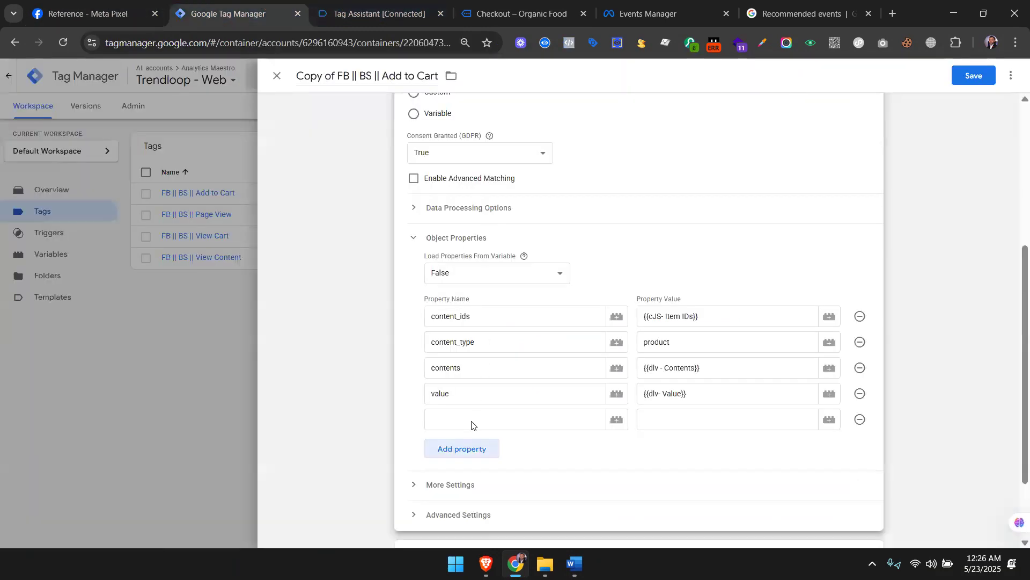
{"action": "right_click", "coordinate": [473, 420]}
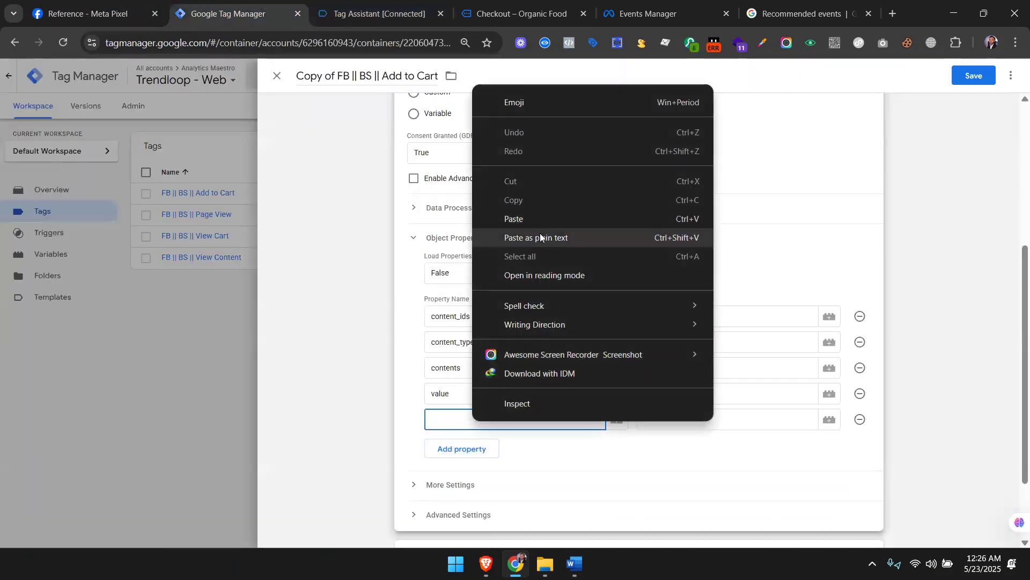
{"action": "left_click", "coordinate": [540, 238]}
{"action": "left_click", "coordinate": [706, 418]}
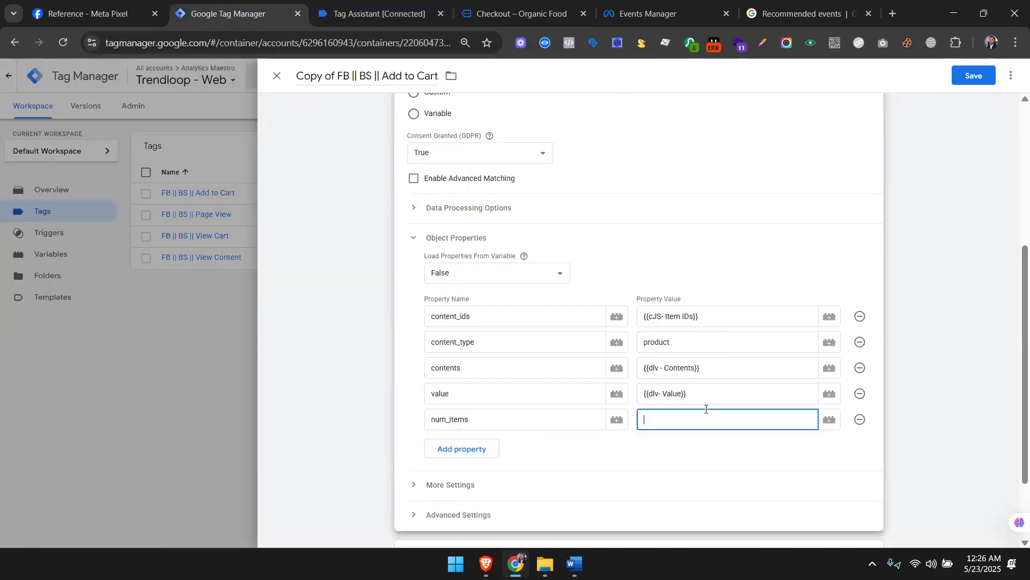
{"action": "left_click", "coordinate": [830, 420]}
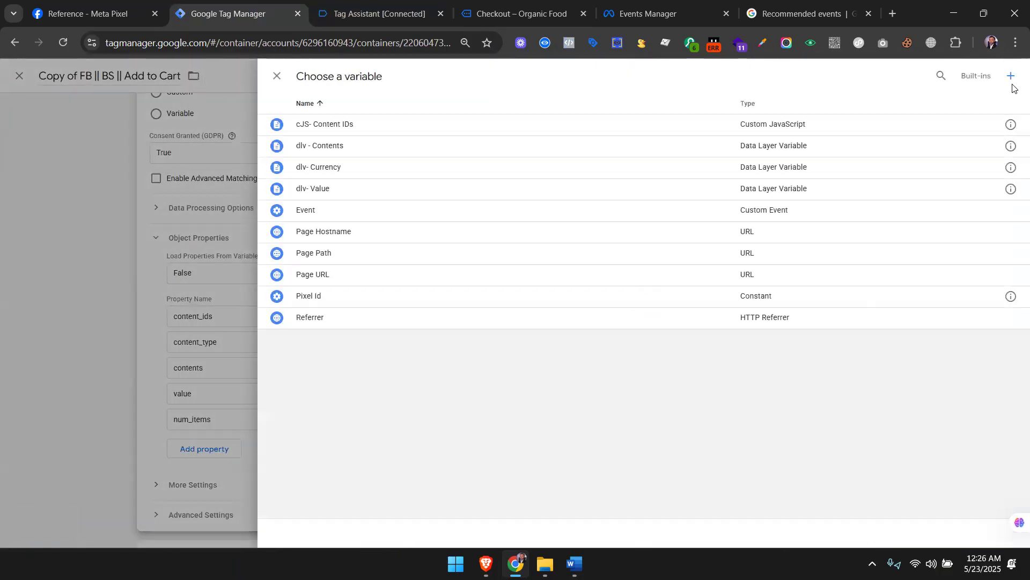
{"action": "left_click", "coordinate": [1011, 77]}
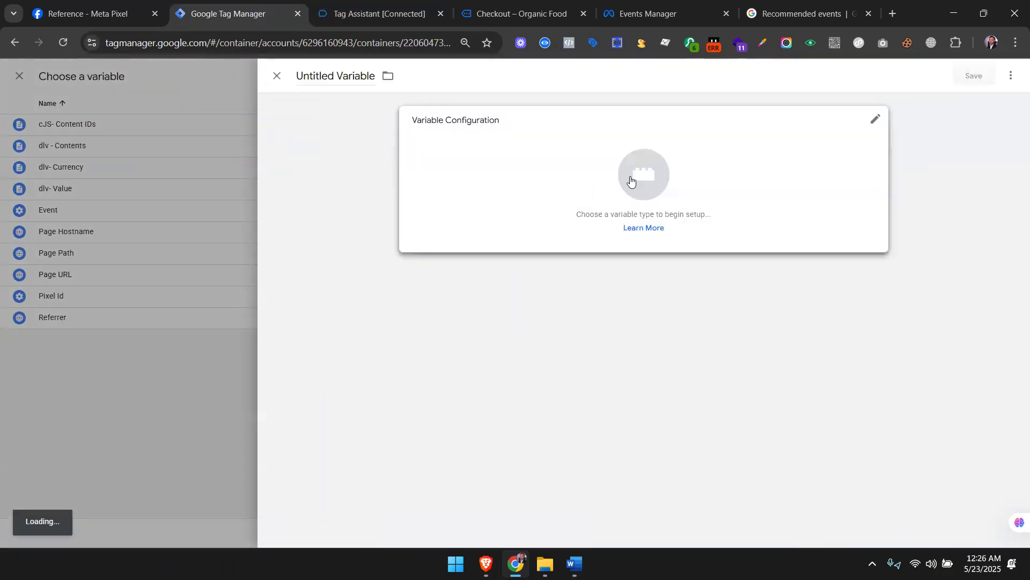
{"action": "left_click", "coordinate": [631, 181]}
{"action": "left_click", "coordinate": [768, 294]}
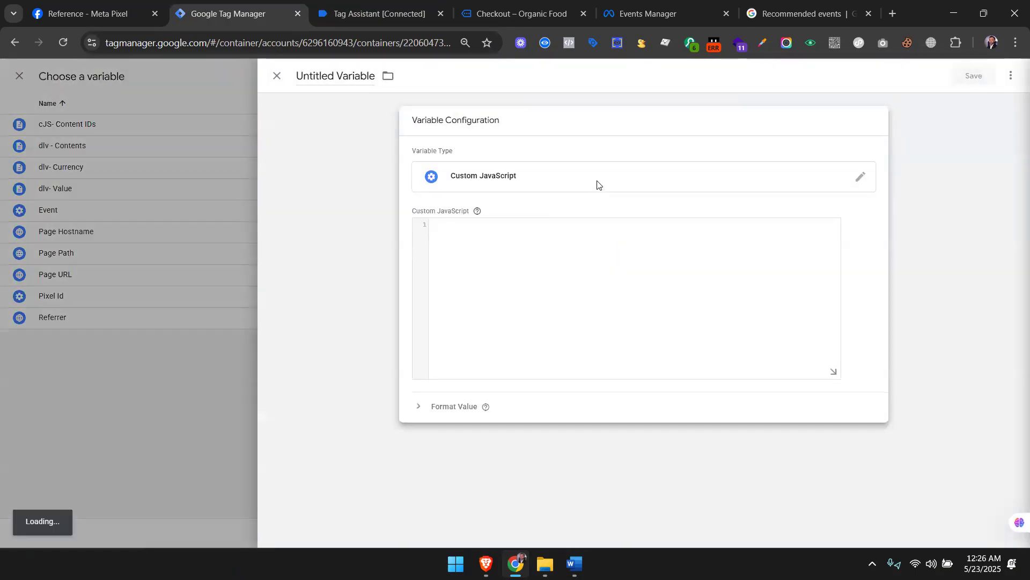
Paste the quantity-summing function and replace its items reference with {{dlv - Contents}}.
{"action": "left_click", "coordinate": [564, 254]}
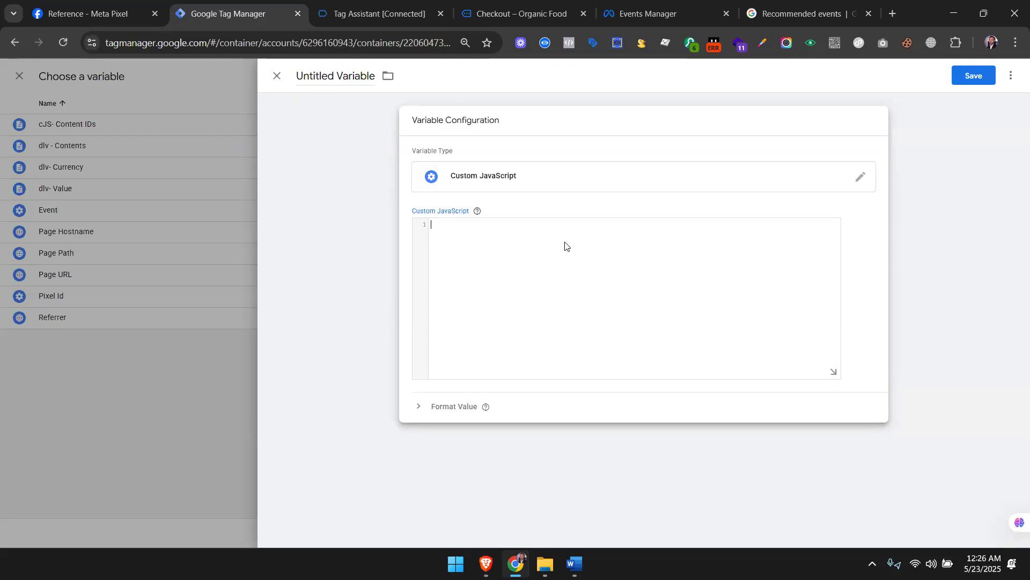
{"action": "key", "text": "super+v"}
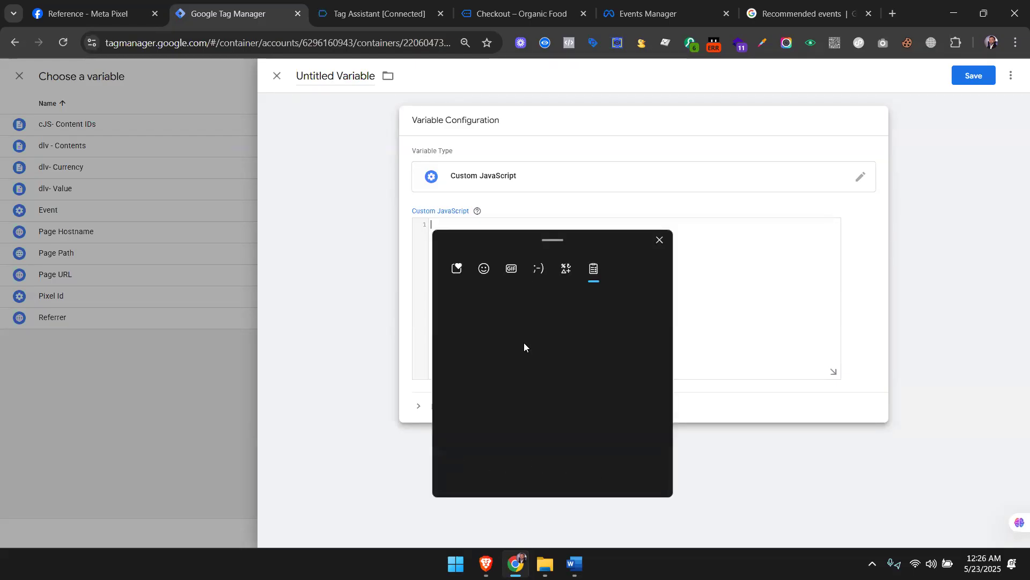
{"action": "left_click", "coordinate": [544, 397]}
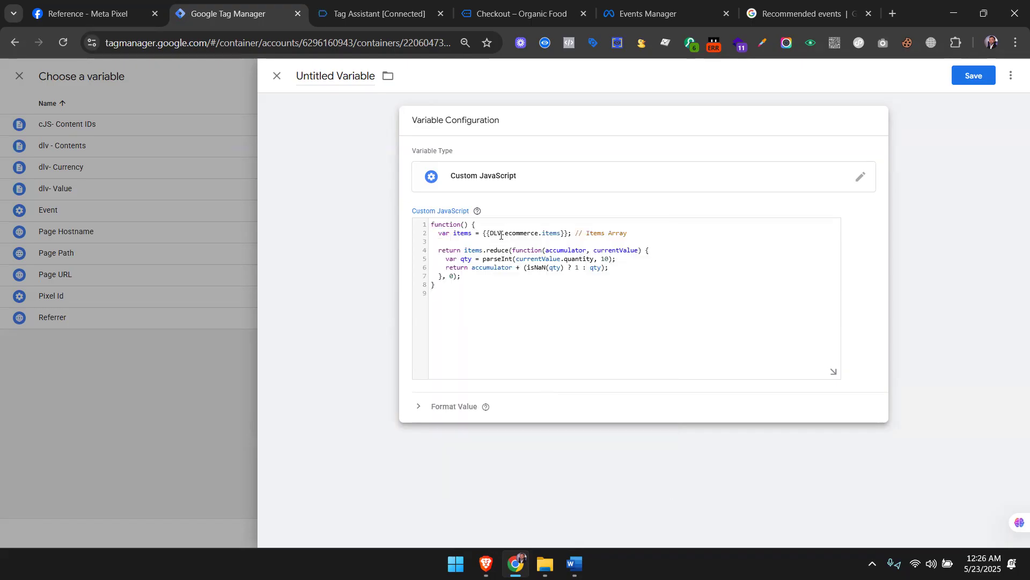
{"action": "left_click_drag", "start_coordinate": [483, 234], "coordinate": [627, 236]}
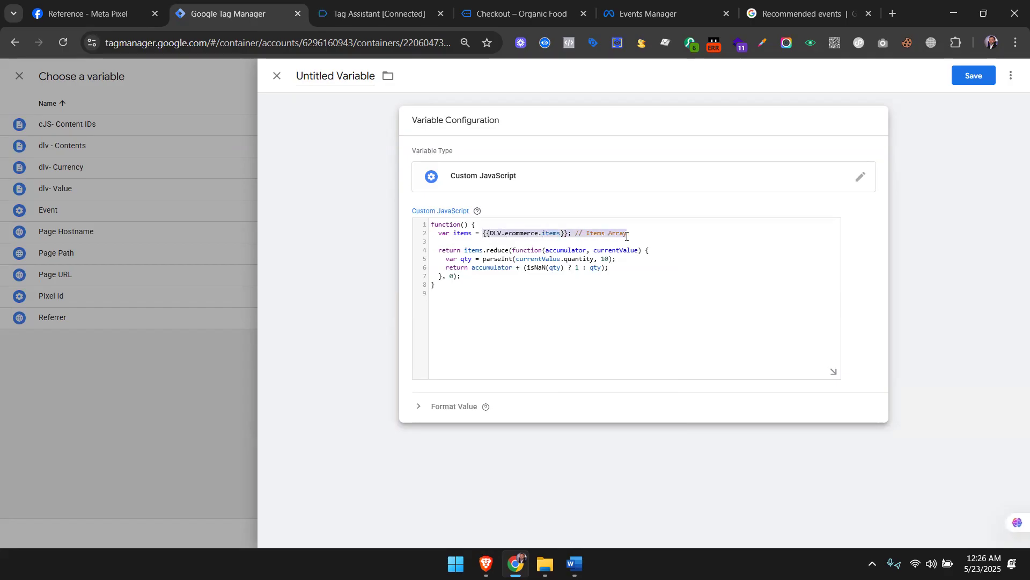
{"action": "left_click", "coordinate": [529, 235]}
{"action": "left_click_drag", "start_coordinate": [482, 234], "coordinate": [566, 234]}
{"action": "type", "text": "{{con"}
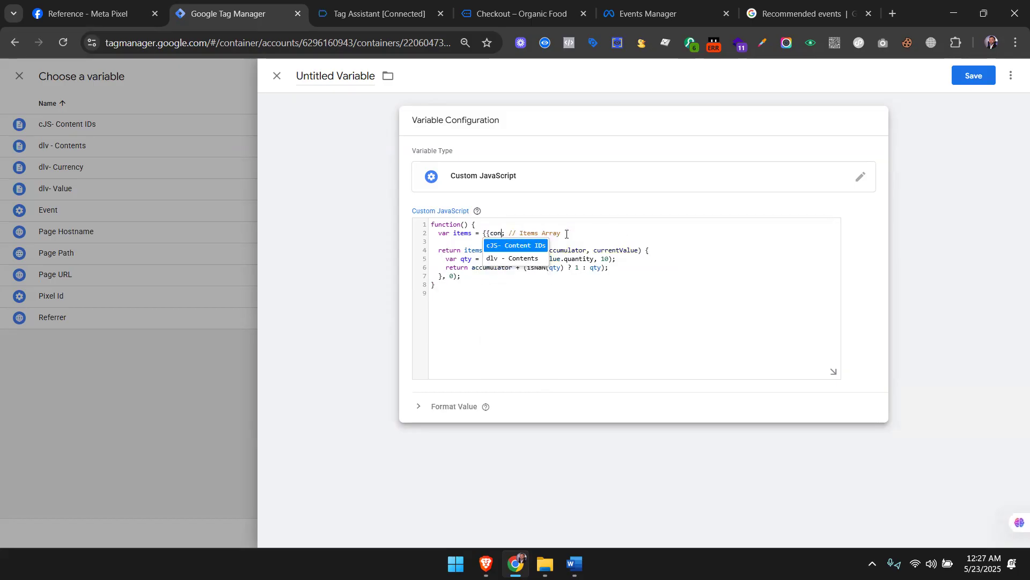
{"action": "left_click", "coordinate": [524, 259]}
{"action": "left_click", "coordinate": [691, 262]}
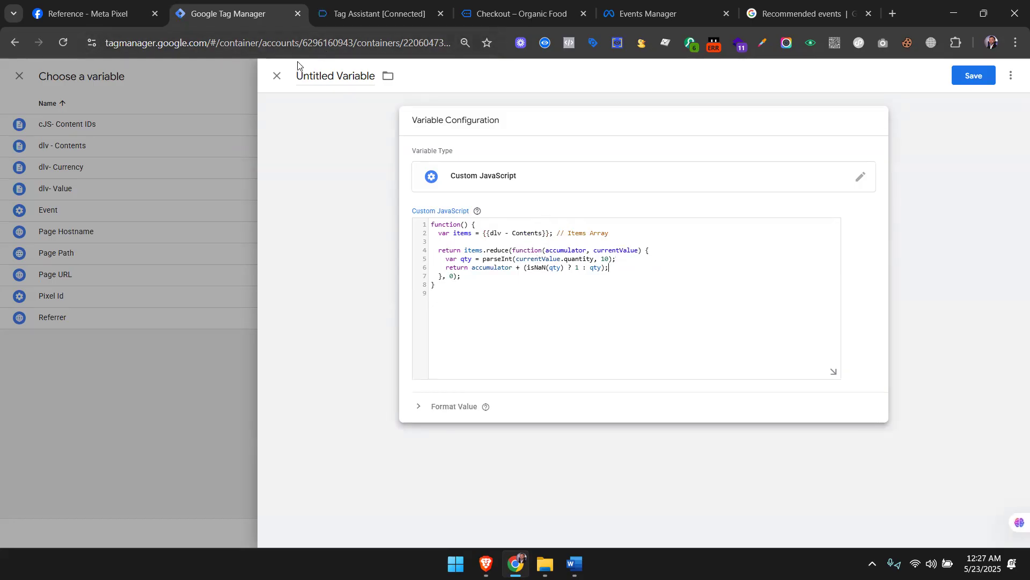
Name the variable 'cJS- No of Contents' and save it.
{"action": "left_click", "coordinate": [316, 76]}
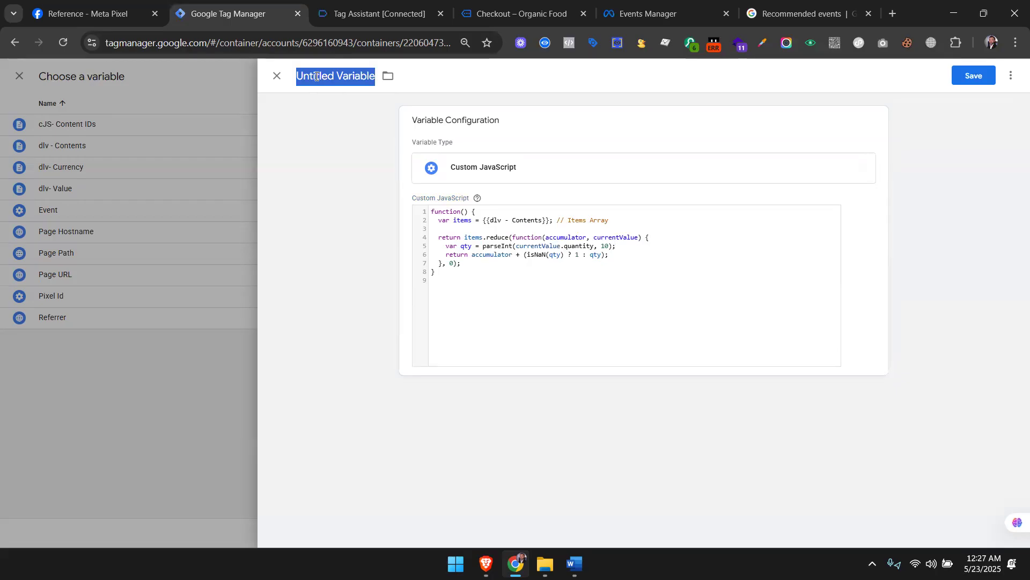
{"action": "type", "text": "C"}
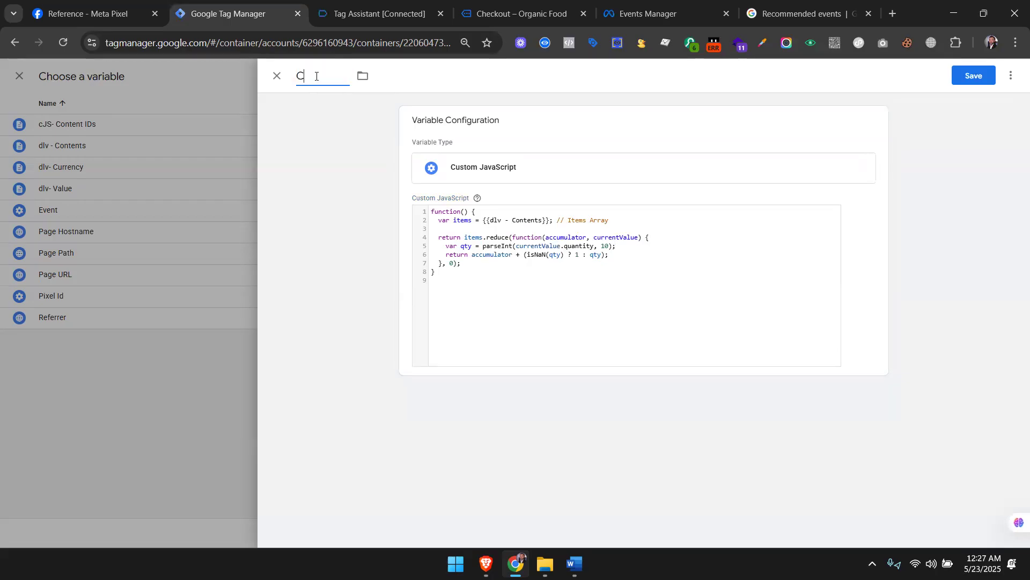
{"action": "type", "text": "cJS- No of Contents"}
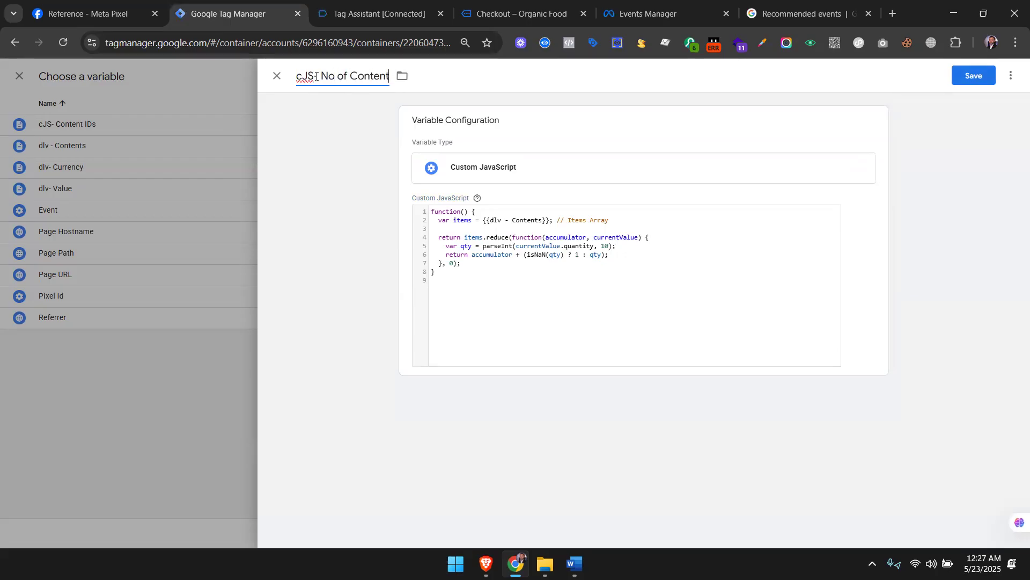
{"action": "left_click", "coordinate": [971, 79]}
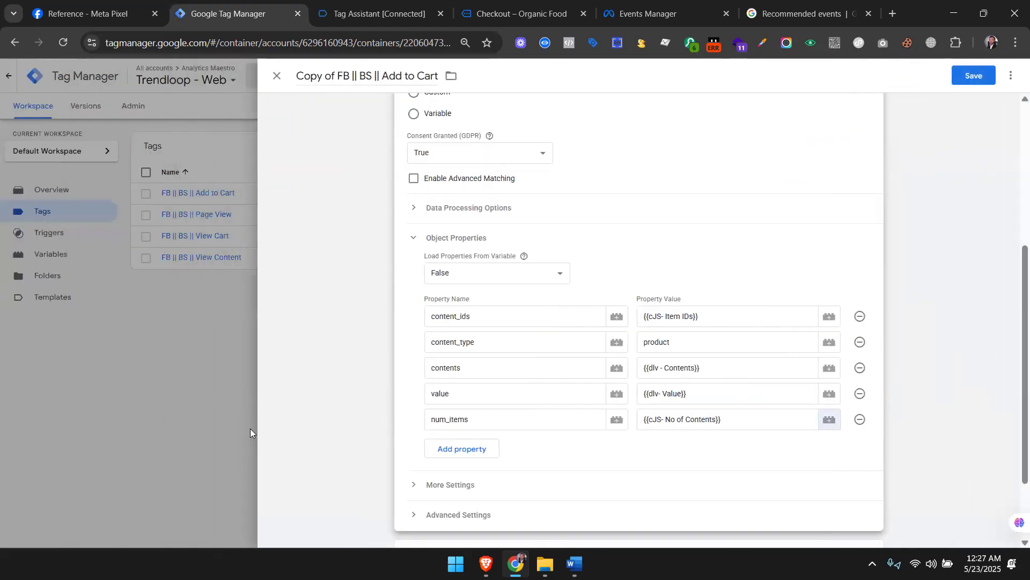
Compare the tag's property names with the InitiateCheckout reference and add a new property row.
{"action": "left_click", "coordinate": [116, 3]}
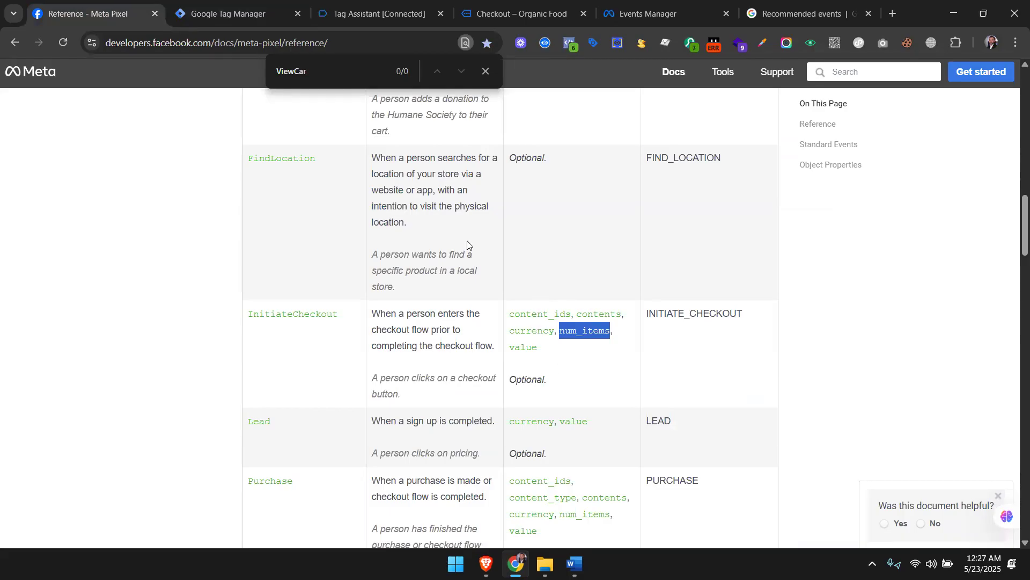
{"action": "left_click", "coordinate": [257, 13]}
{"action": "left_click", "coordinate": [459, 316]}
{"action": "left_click", "coordinate": [449, 366]}
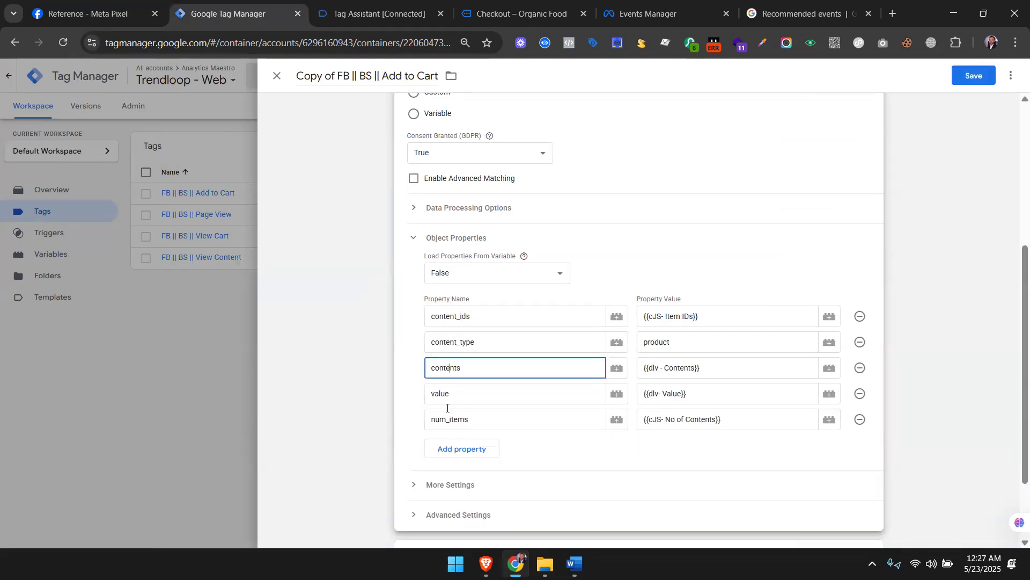
{"action": "left_click", "coordinate": [104, 3]}
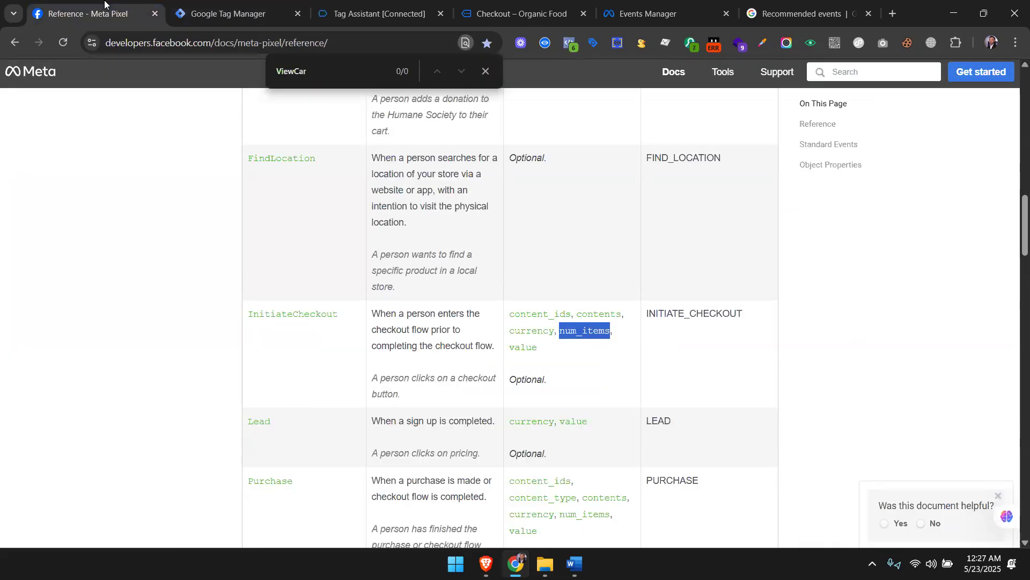
{"action": "left_click", "coordinate": [301, 10]}
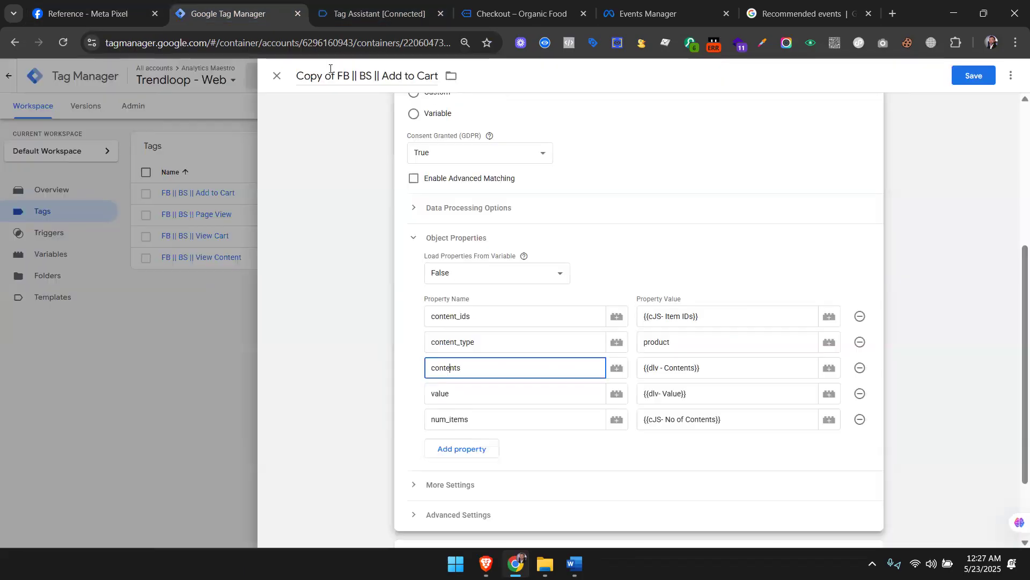
{"action": "left_click", "coordinate": [478, 449]}
{"action": "left_click", "coordinate": [481, 436]}
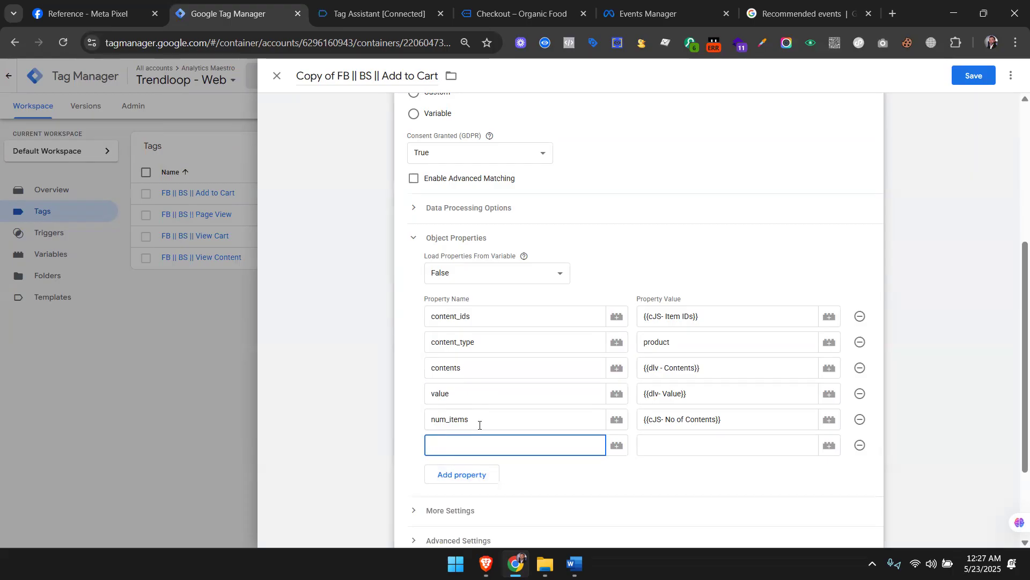
Add a currency property with value {{dlv- Currency}}, copying the name from the reference.
{"action": "left_click", "coordinate": [91, 13]}
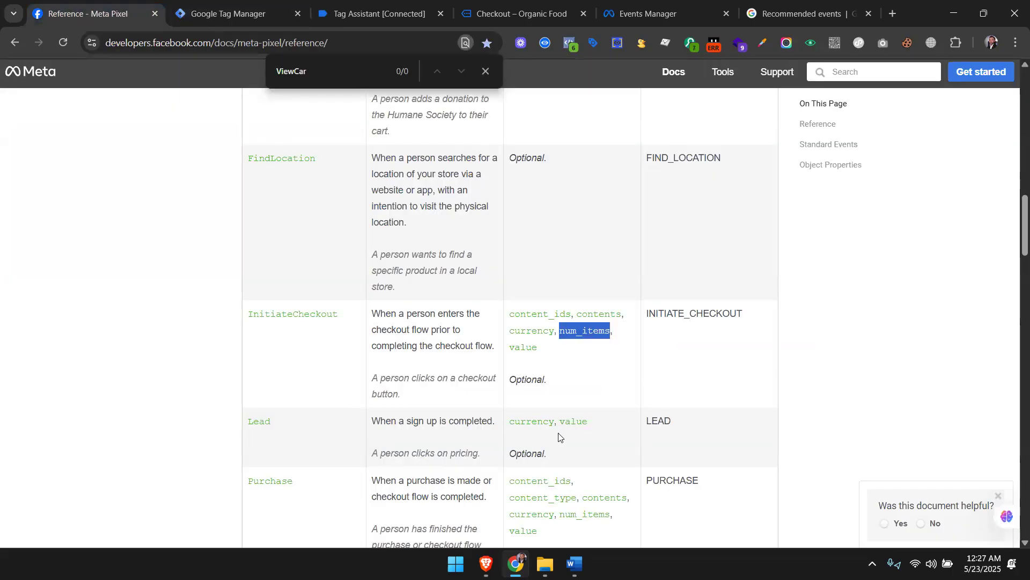
{"action": "double_click", "coordinate": [532, 330]}
{"action": "key", "text": "ctrl+c"}
{"action": "left_click", "coordinate": [228, 14]}
{"action": "key", "text": "ctrl+v"}
{"action": "left_click", "coordinate": [759, 446]}
{"action": "type", "text": "{{cur"}
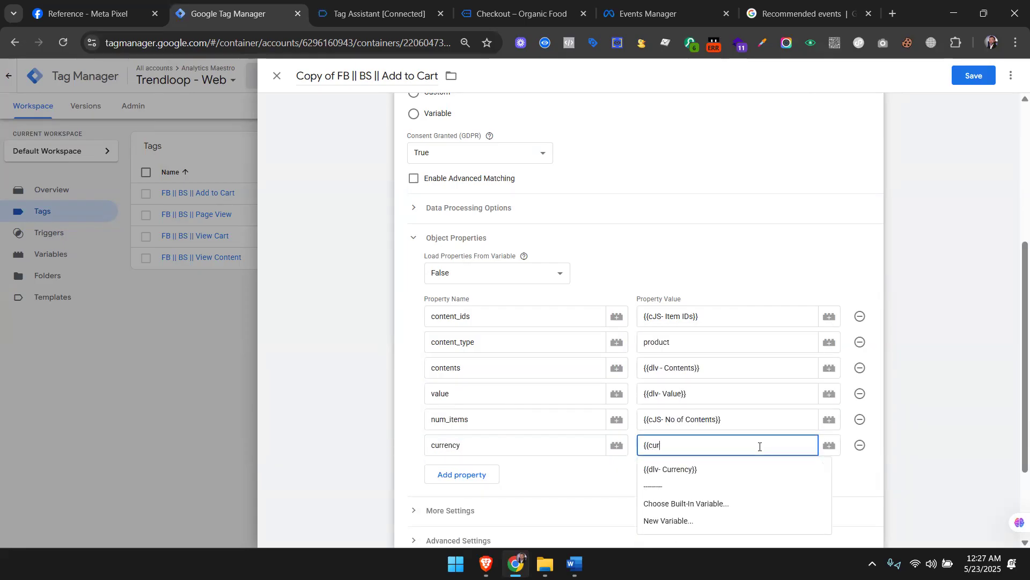
{"action": "left_click", "coordinate": [722, 470]}
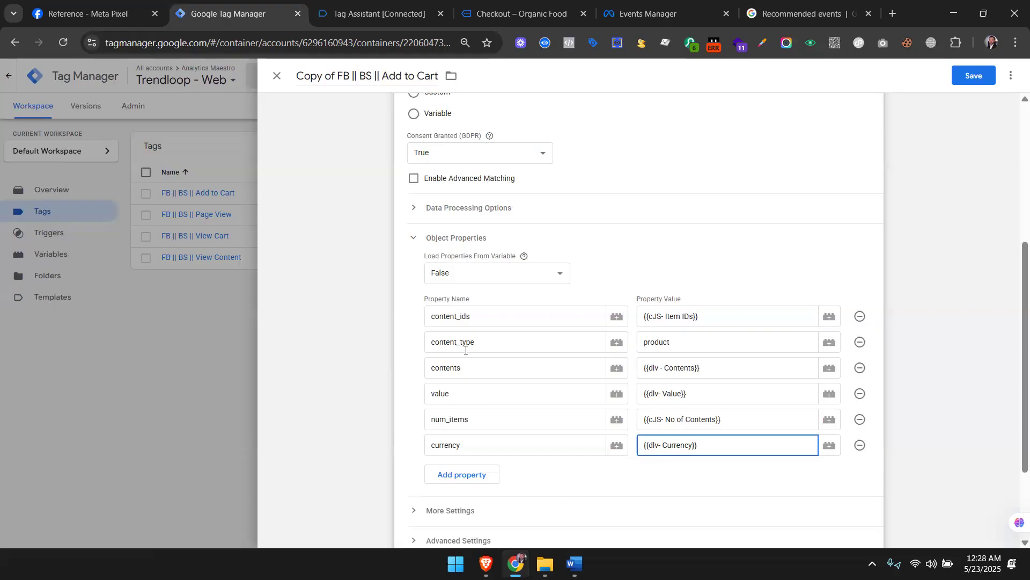
Recheck the reference parameters and remove the content_type property.
{"action": "left_click", "coordinate": [116, 15]}
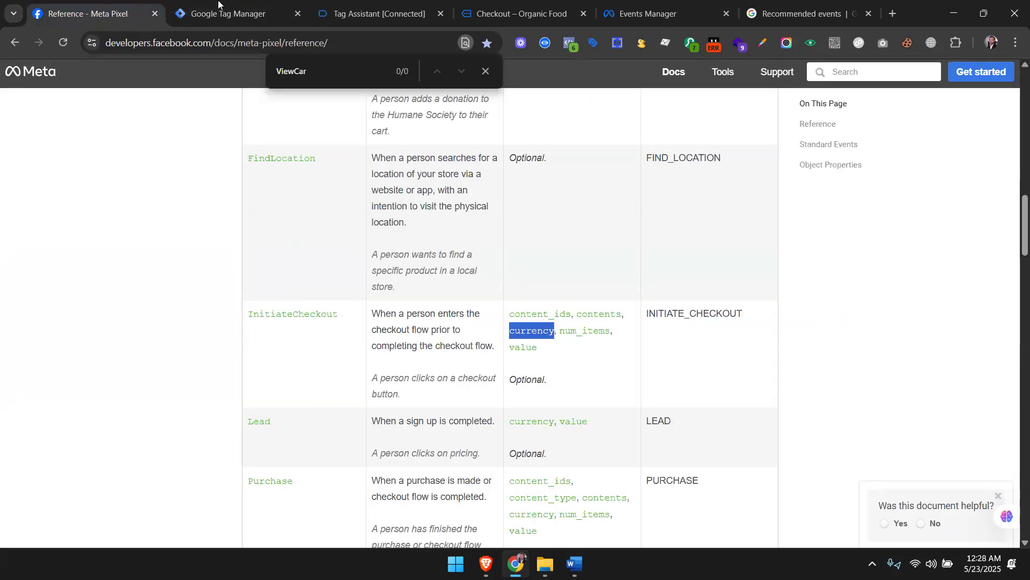
{"action": "key", "text": "ctrl+Tab"}
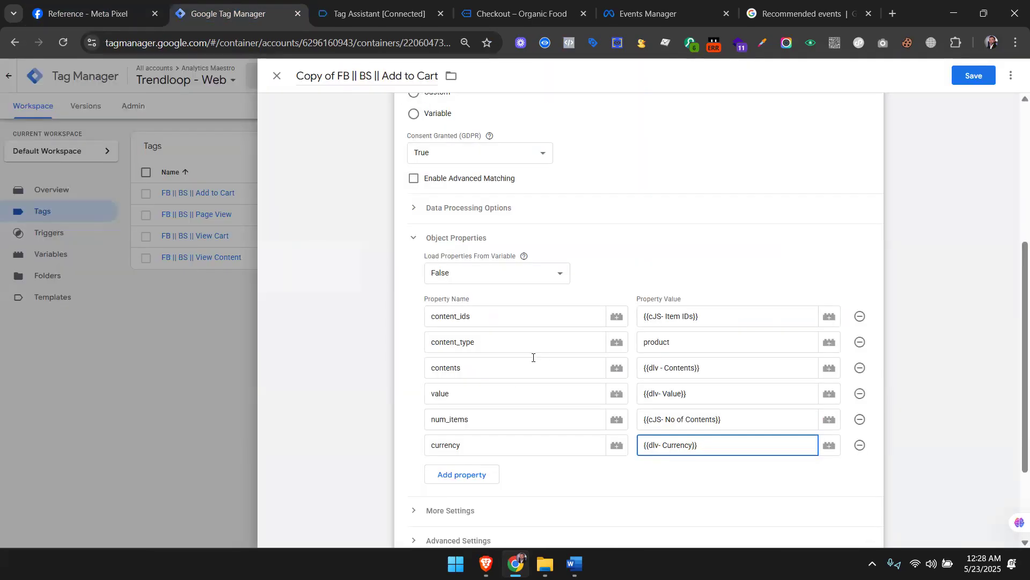
{"action": "left_click", "coordinate": [860, 342]}
Remove the Add to Cart trigger and start a new Custom Event trigger.
{"action": "scroll", "coordinate": [545, 295], "scroll_direction": "down", "scroll_amount": 2}
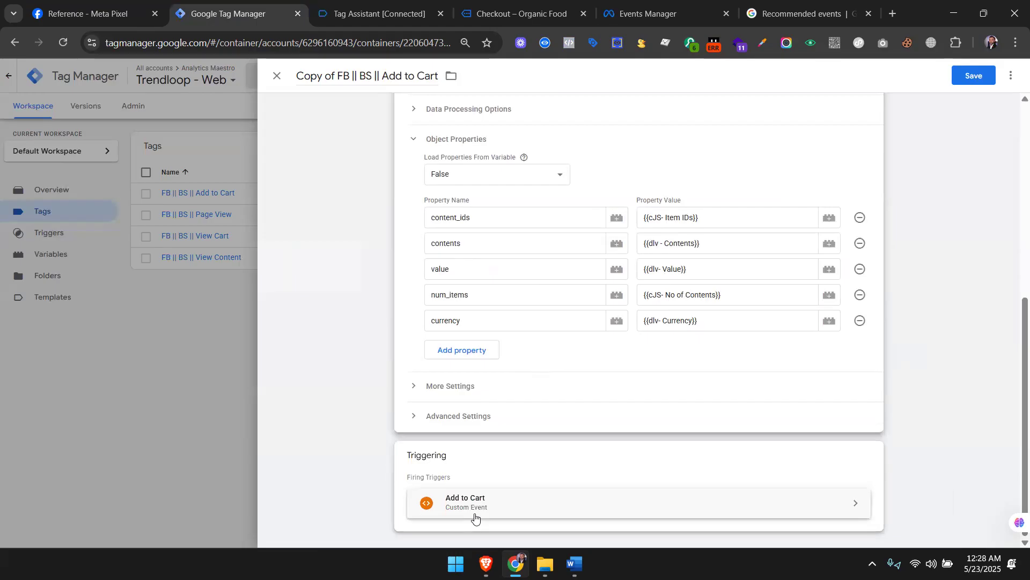
{"action": "left_click", "coordinate": [871, 455]}
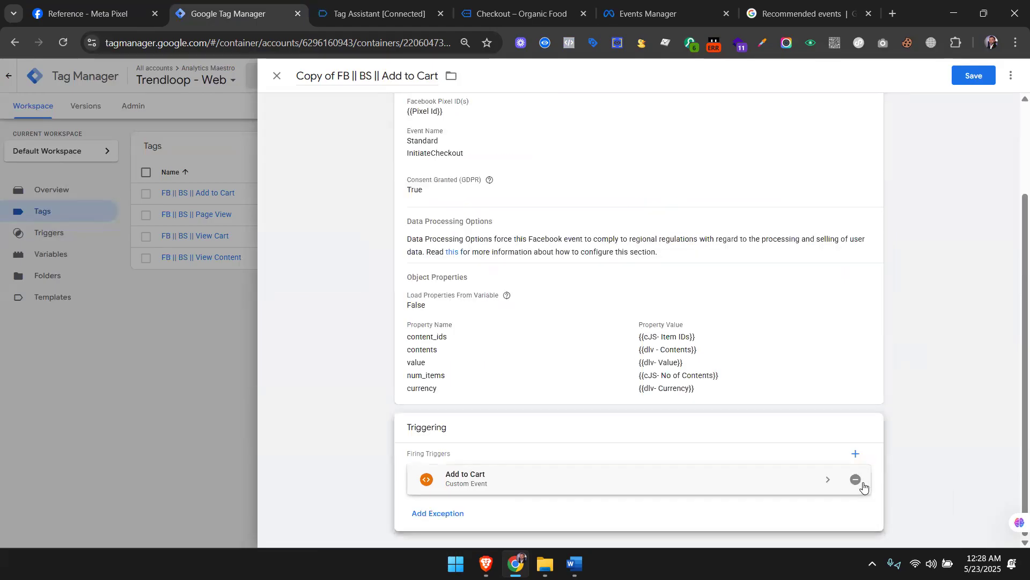
{"action": "left_click", "coordinate": [857, 479]}
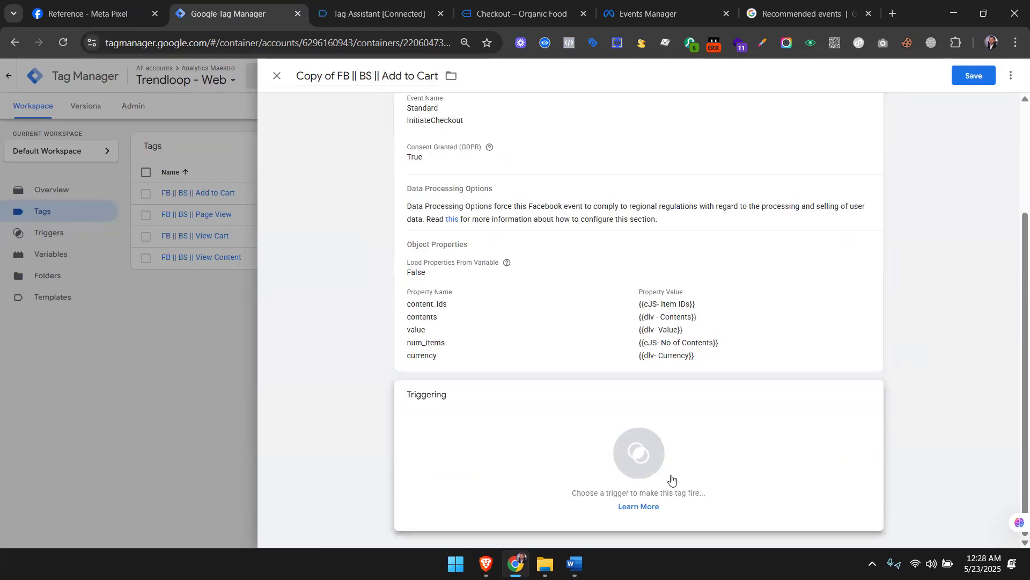
{"action": "left_click", "coordinate": [622, 457]}
{"action": "left_click", "coordinate": [1007, 76]}
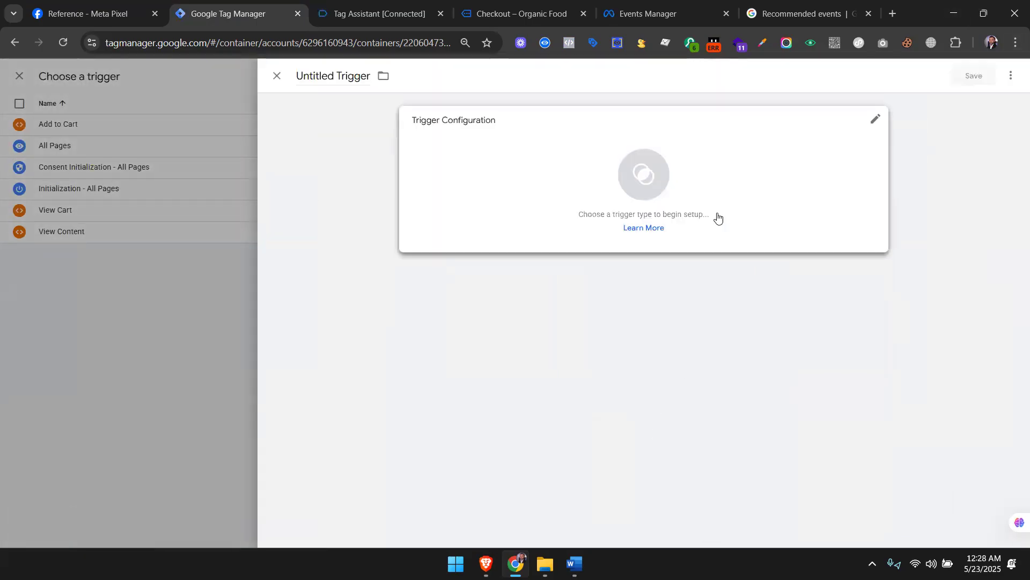
{"action": "left_click", "coordinate": [718, 218]}
{"action": "scroll", "coordinate": [749, 508], "scroll_direction": "down", "scroll_amount": 3}
{"action": "left_click", "coordinate": [748, 412]}
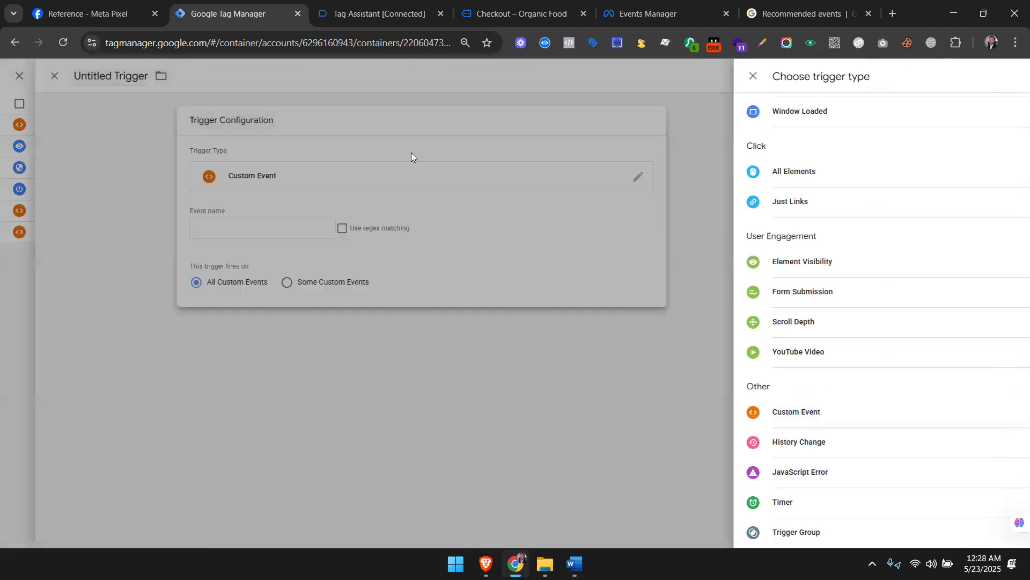
Set the event name to begin_checkout from Tag Assistant, name the trigger 'Initiate Checkout' and save.
{"action": "key", "text": "ctrl+1"}
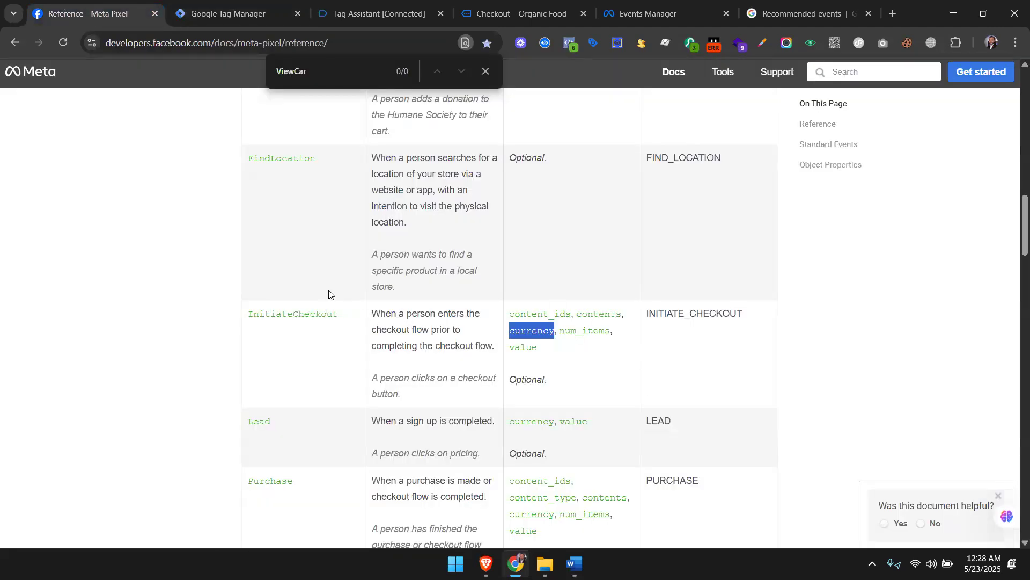
{"action": "left_click", "coordinate": [379, 13]}
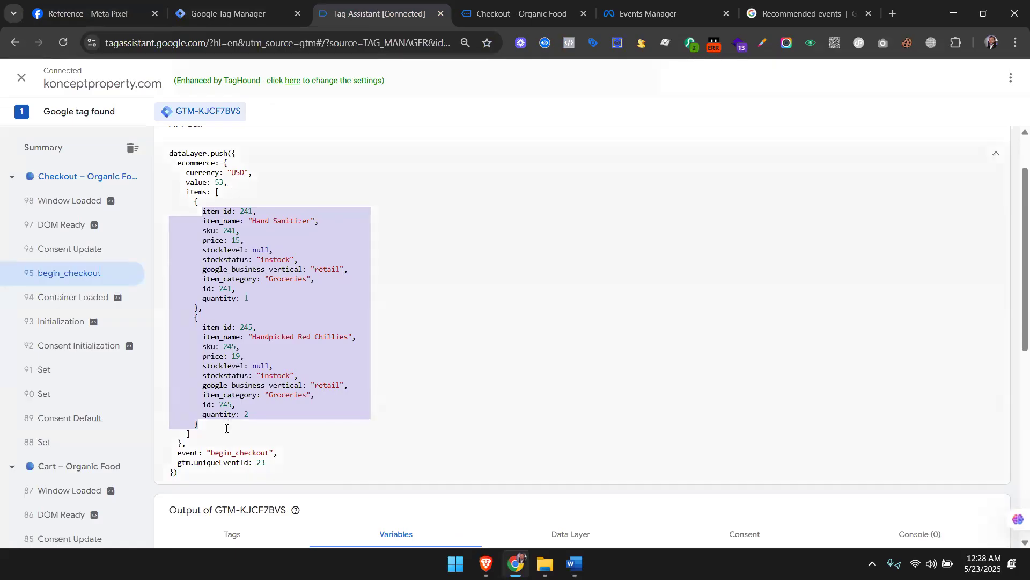
{"action": "double_click", "coordinate": [240, 452]}
{"action": "key", "text": "ctrl+2"}
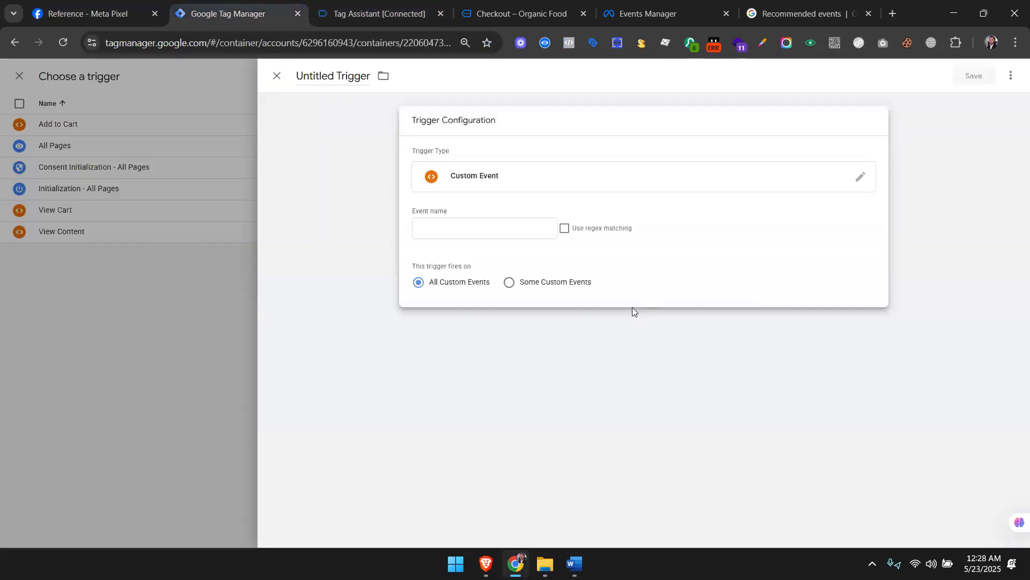
{"action": "left_click", "coordinate": [490, 233]}
{"action": "type", "text": "begin_checkout"}
{"action": "left_click", "coordinate": [342, 78]}
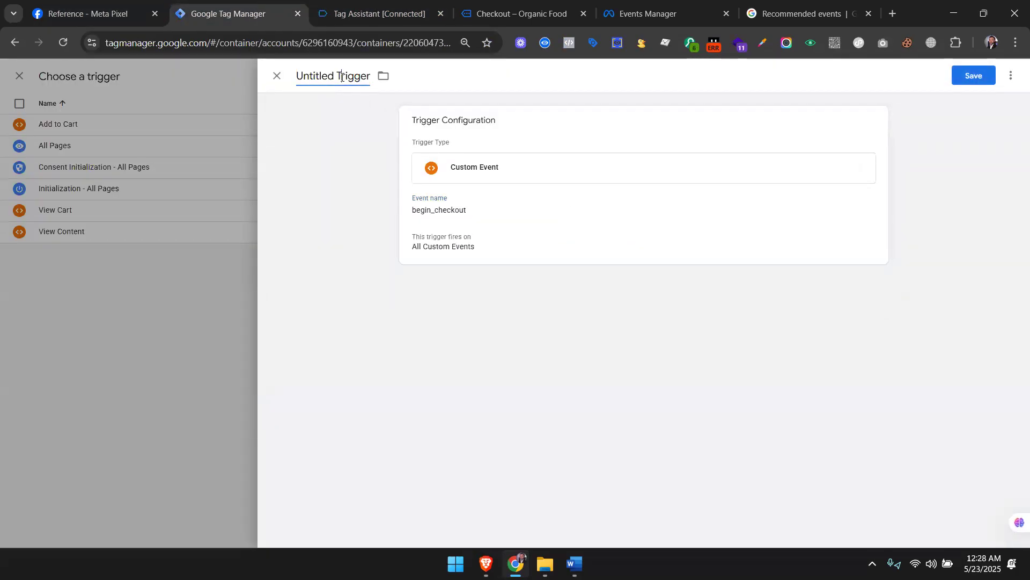
{"action": "type", "text": "Initiate Checkout"}
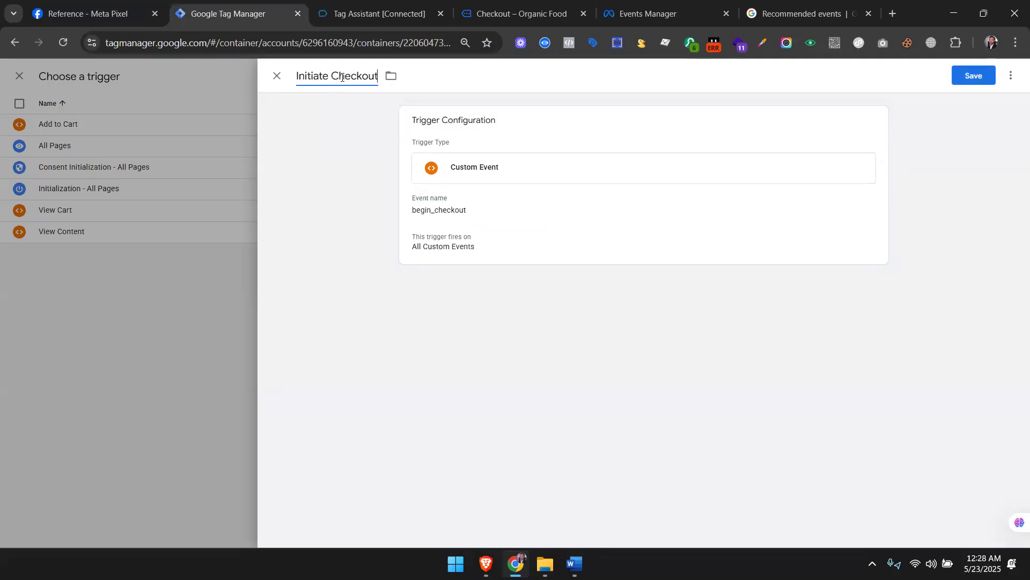
{"action": "left_click", "coordinate": [975, 76]}
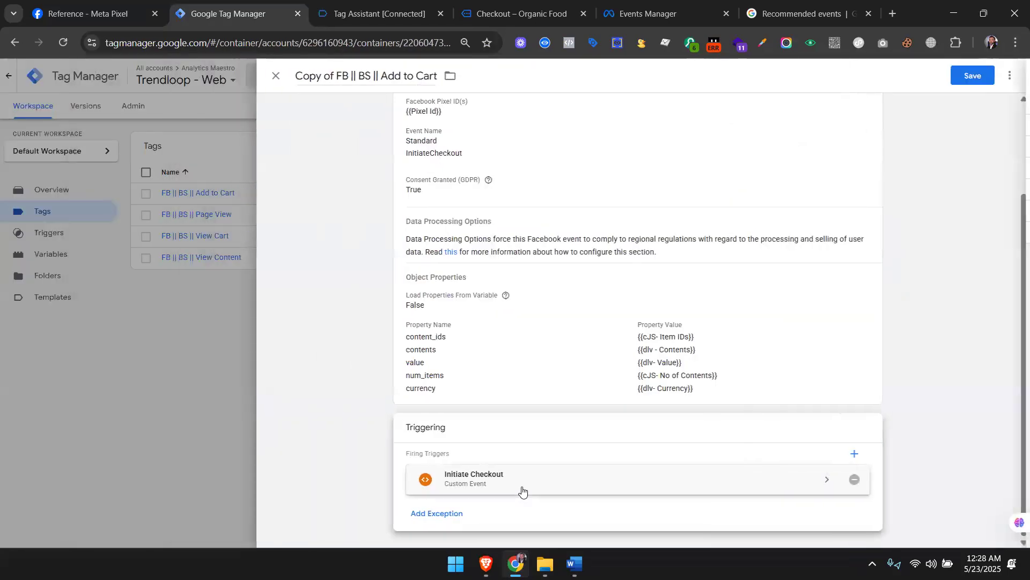
Rename the tag to 'FB || BS || Initiate Checkout', replacing Add to Cart and removing 'Copy of'.
{"action": "scroll", "coordinate": [579, 456], "scroll_direction": "up", "scroll_amount": 3}
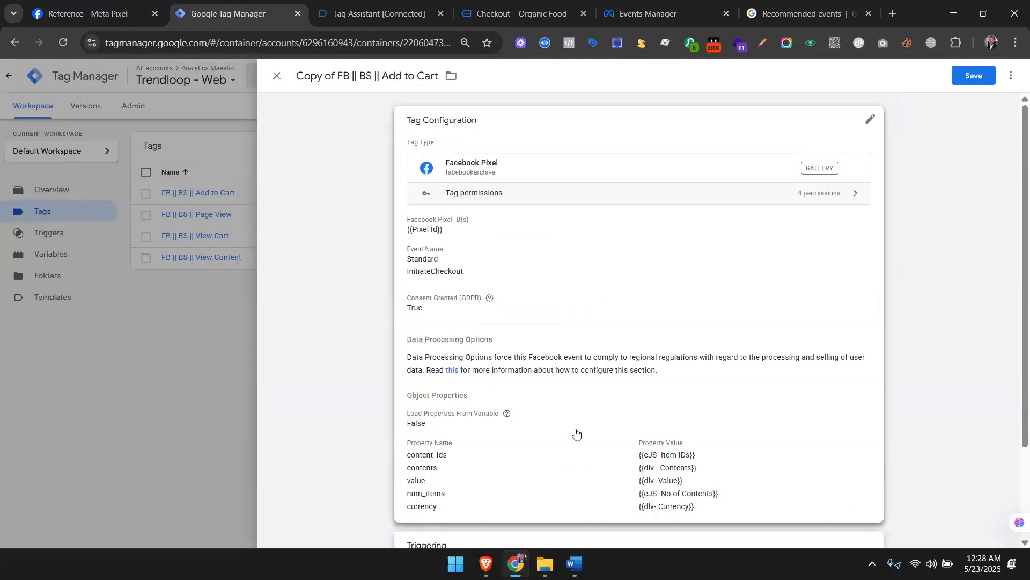
{"action": "left_click_drag", "start_coordinate": [382, 75], "coordinate": [476, 84]}
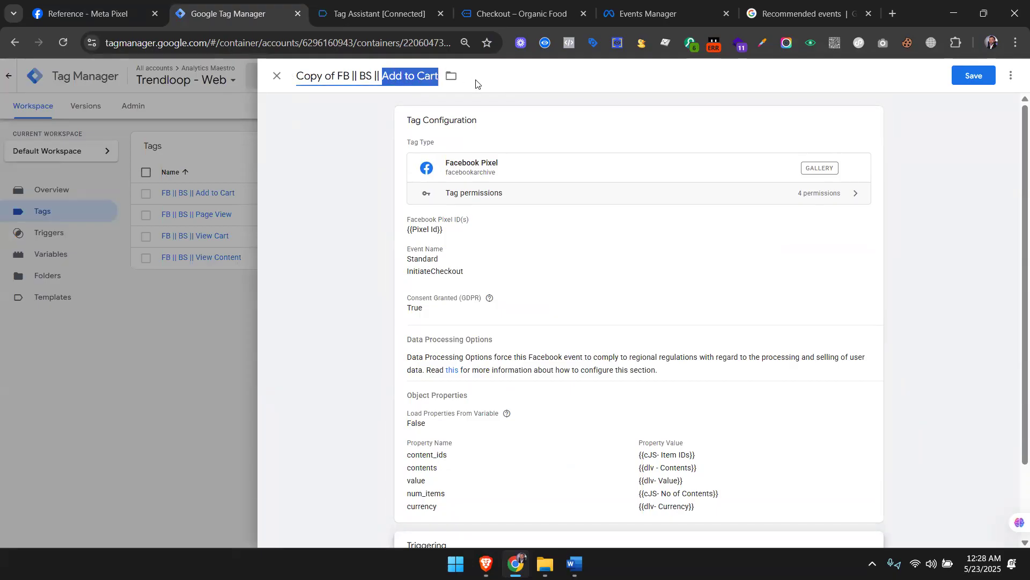
{"action": "type", "text": "In"}
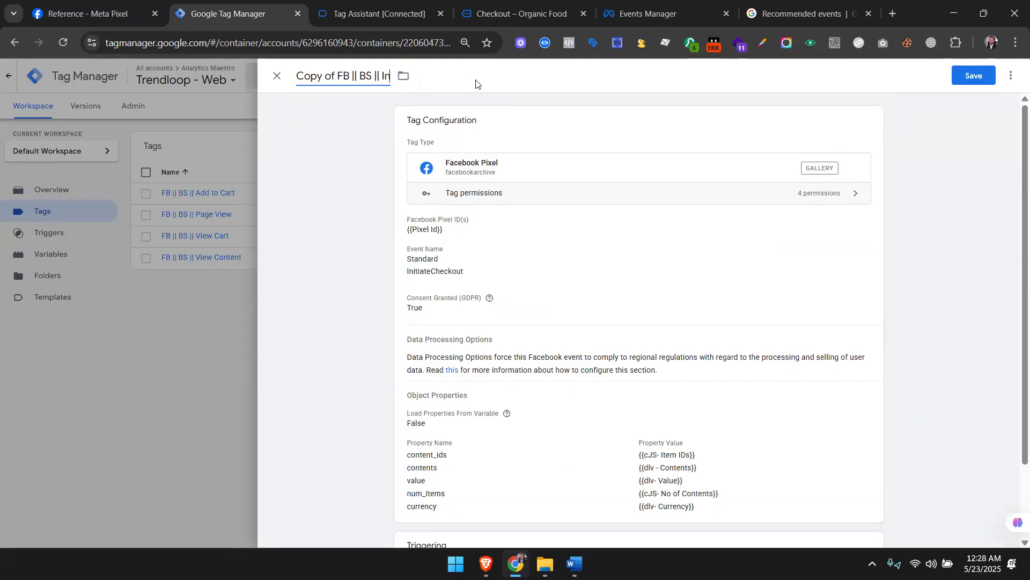
{"action": "type", "text": "itiate Checkout"}
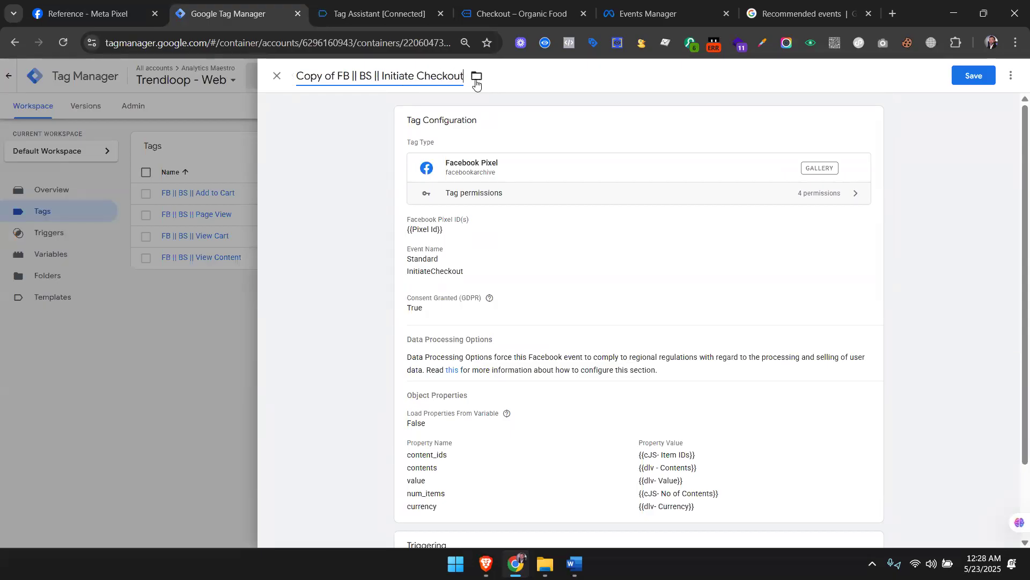
{"action": "left_click_drag", "start_coordinate": [341, 75], "coordinate": [277, 81]}
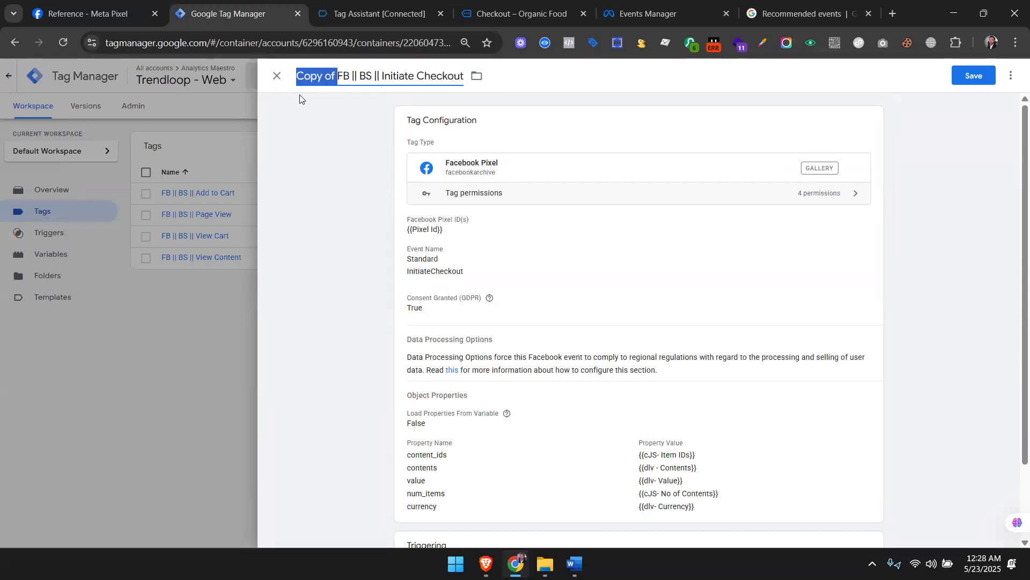
{"action": "key", "text": "BackSpace"}
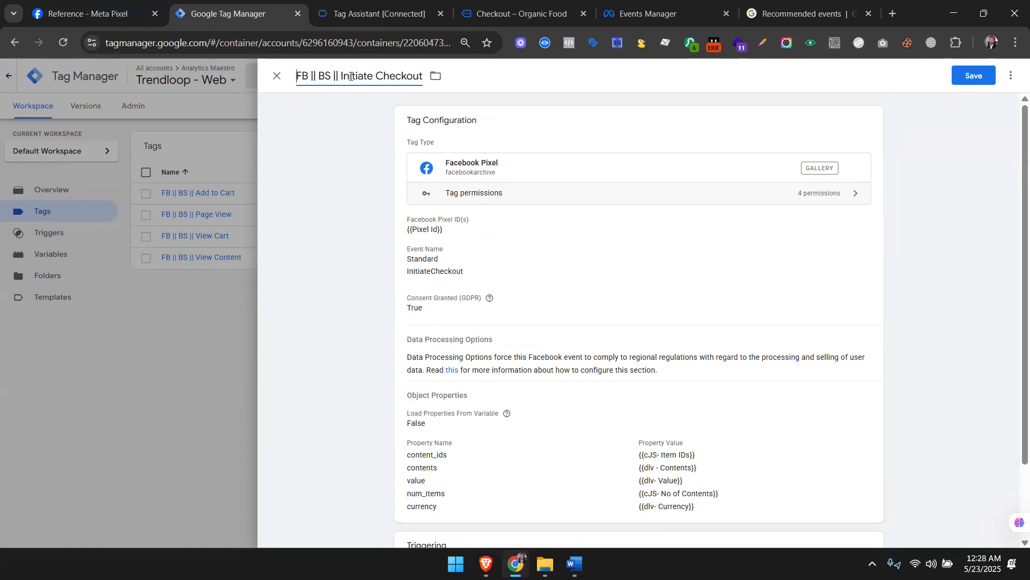
{"action": "left_click_drag", "start_coordinate": [341, 76], "coordinate": [426, 77]}
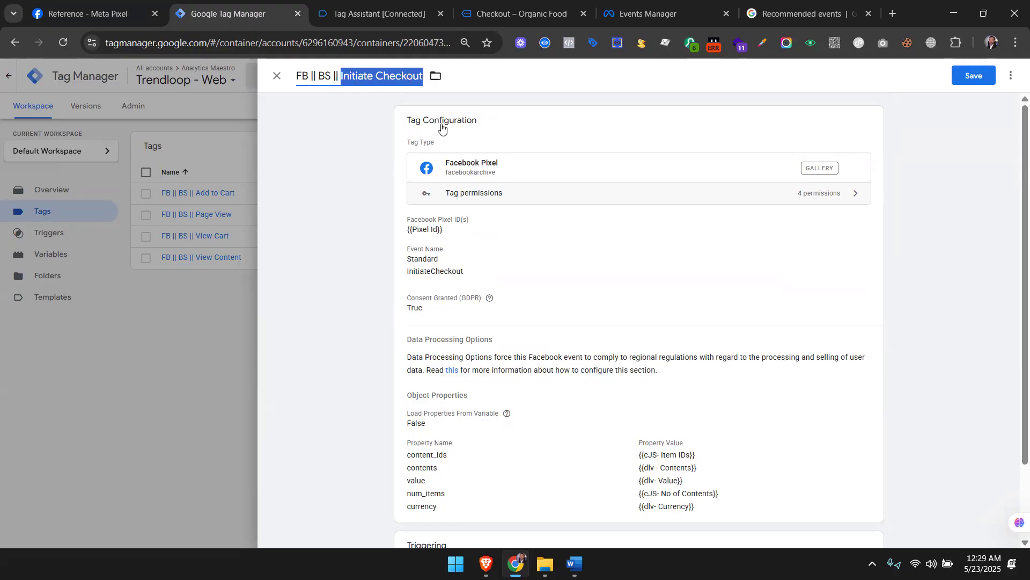
{"action": "scroll", "coordinate": [458, 275], "scroll_direction": "down", "scroll_amount": 3}
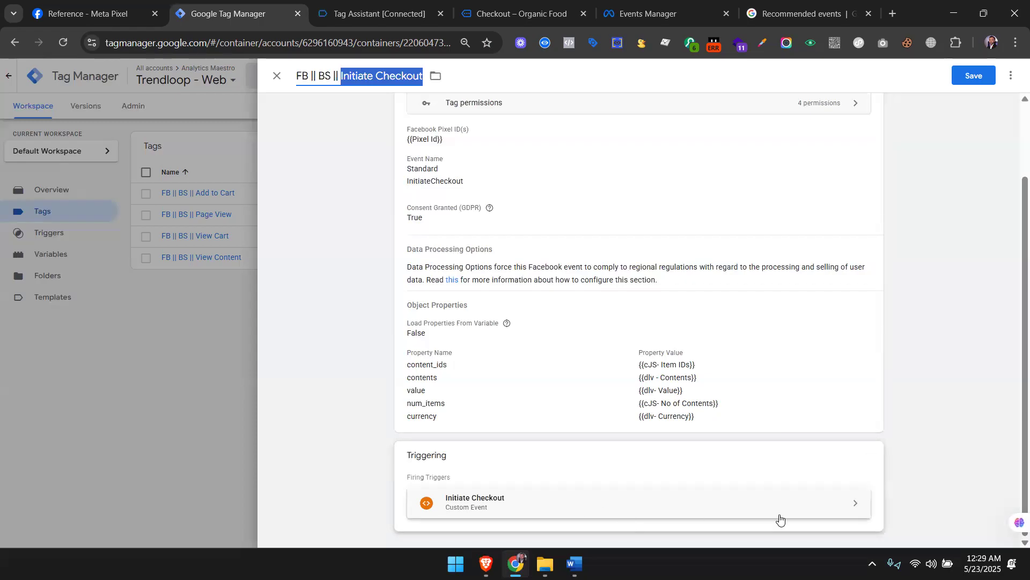
Save the renamed tag and switch to the Organic Food checkout page.
{"action": "left_click", "coordinate": [363, 4]}
{"action": "key", "text": "ctrl+Tab"}
{"action": "key", "text": "ctrl+shift+Tab"}
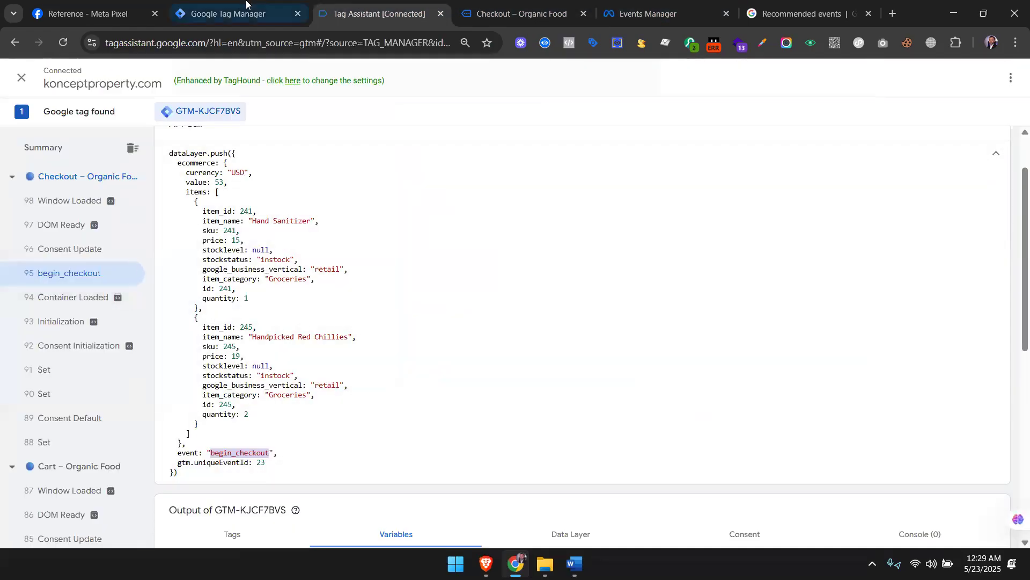
{"action": "left_click", "coordinate": [236, 14]}
{"action": "left_click", "coordinate": [972, 78]}
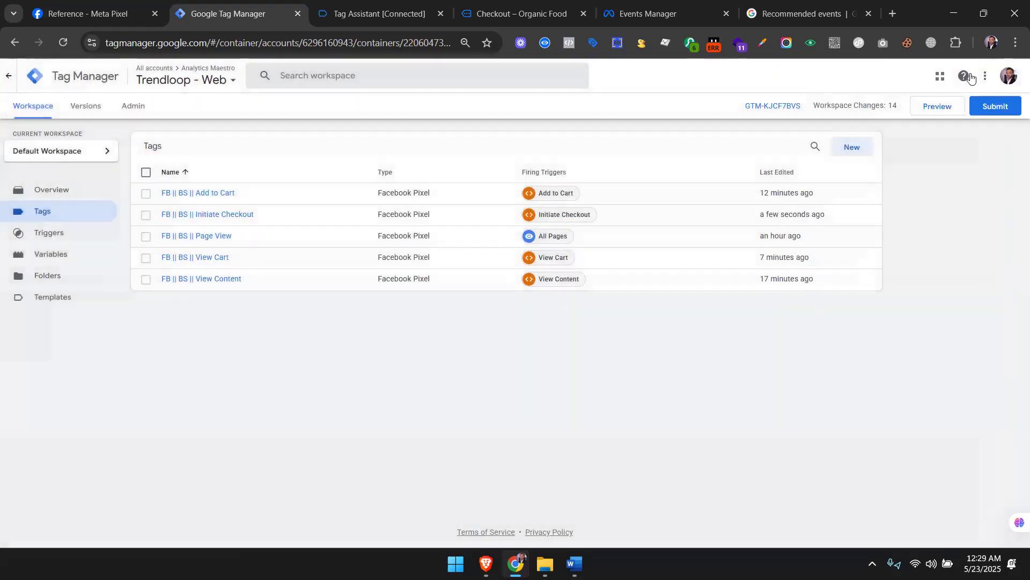
{"action": "left_click", "coordinate": [512, 13]}
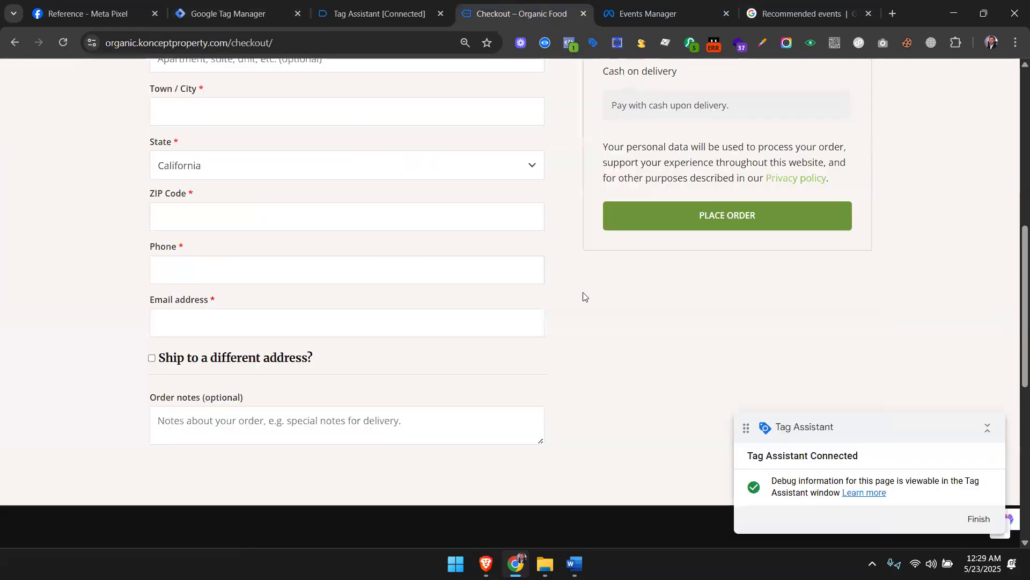
Autofill the billing details from a saved address and scroll to check the filled fields.
{"action": "scroll", "coordinate": [144, 381], "scroll_direction": "up", "scroll_amount": 8}
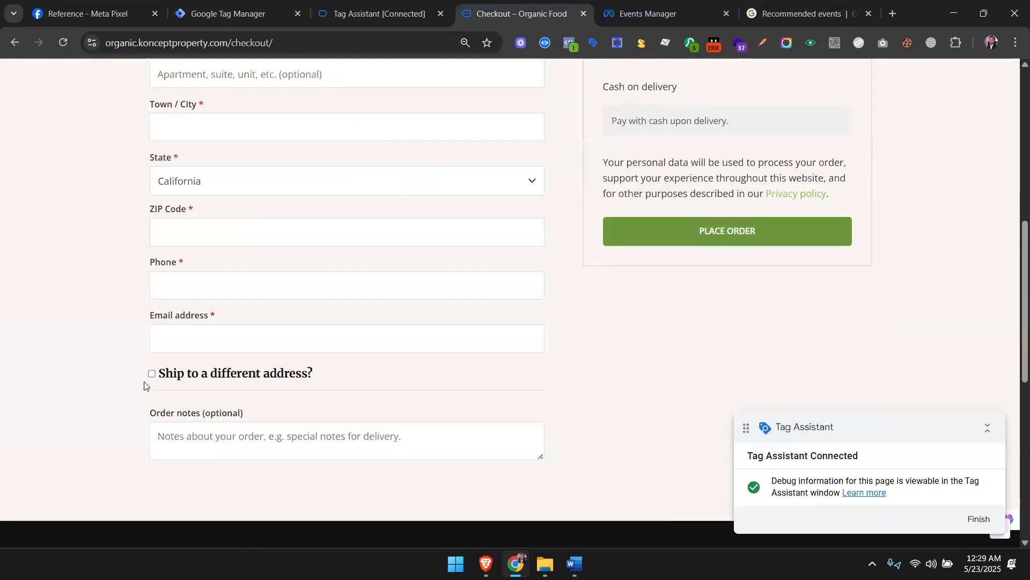
{"action": "left_click", "coordinate": [217, 266]}
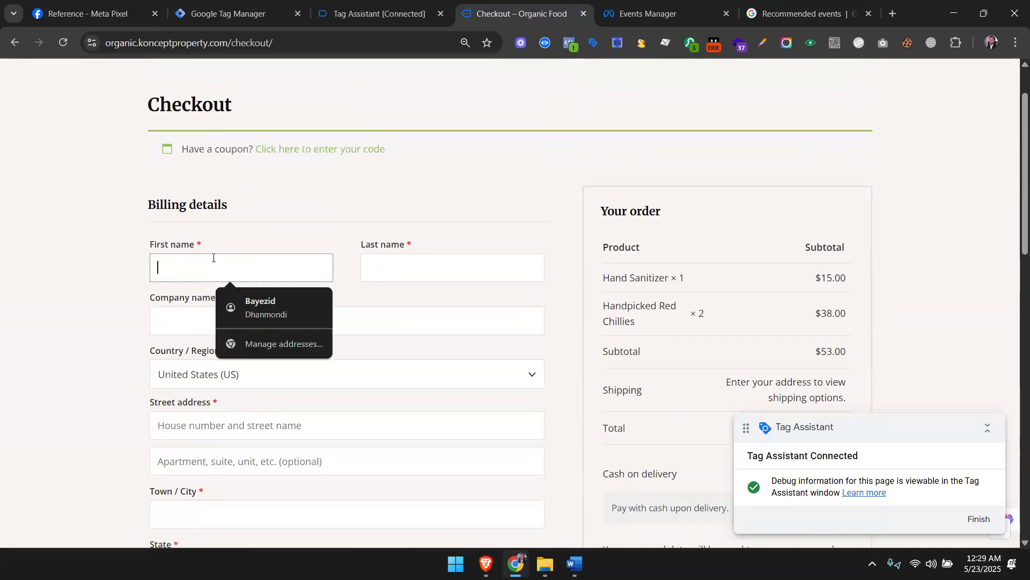
{"action": "left_click", "coordinate": [280, 304]}
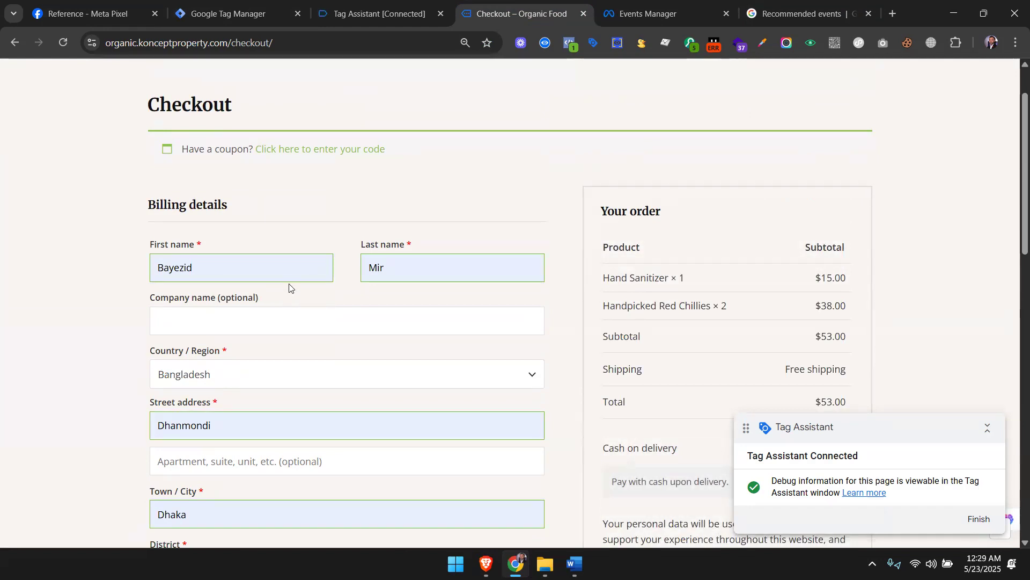
{"action": "scroll", "coordinate": [127, 253], "scroll_direction": "down", "scroll_amount": 2}
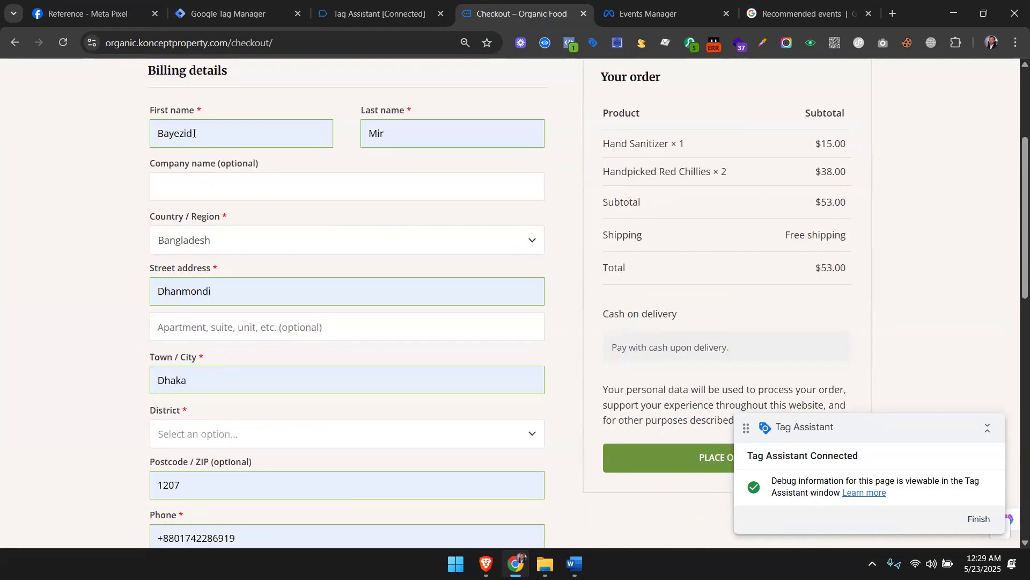
{"action": "scroll", "coordinate": [285, 445], "scroll_direction": "down", "scroll_amount": 1}
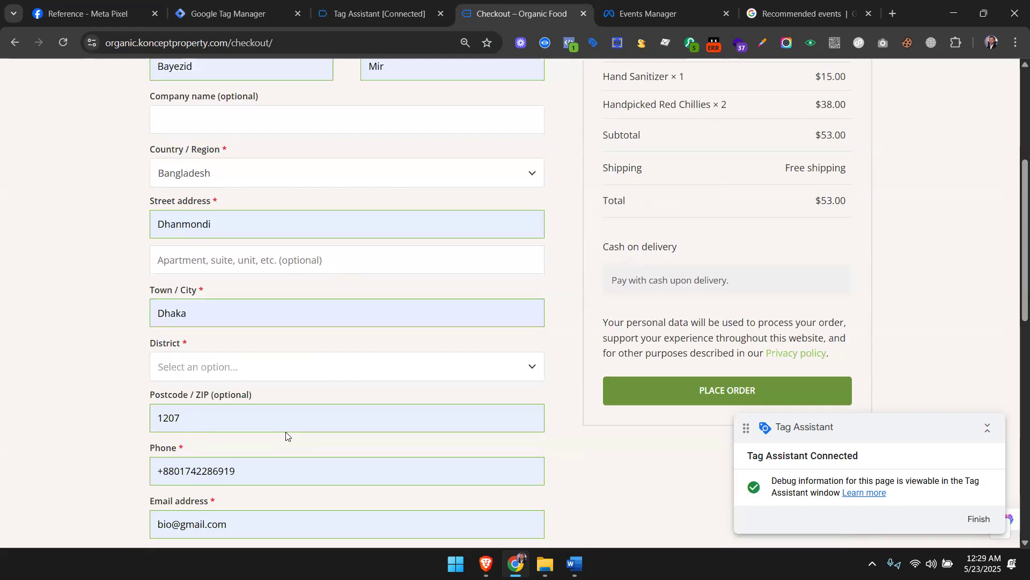
Check the Tag Manager tags list against the checkout page, then open the Meta Pixel reference.
{"action": "left_click", "coordinate": [188, 21]}
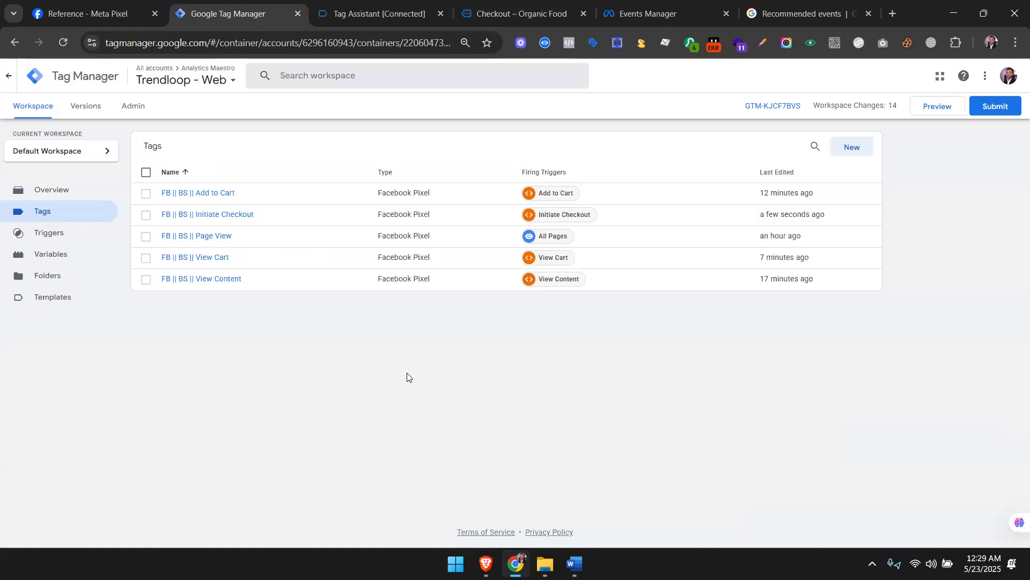
{"action": "left_click", "coordinate": [459, 4]}
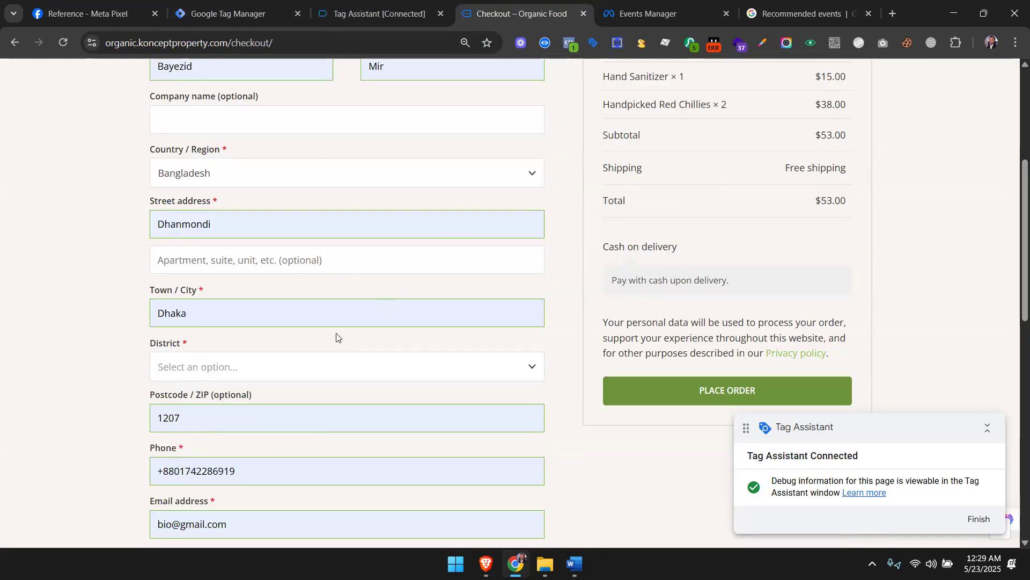
{"action": "scroll", "coordinate": [336, 336], "scroll_direction": "up", "scroll_amount": 3}
{"action": "left_click", "coordinate": [232, 7]}
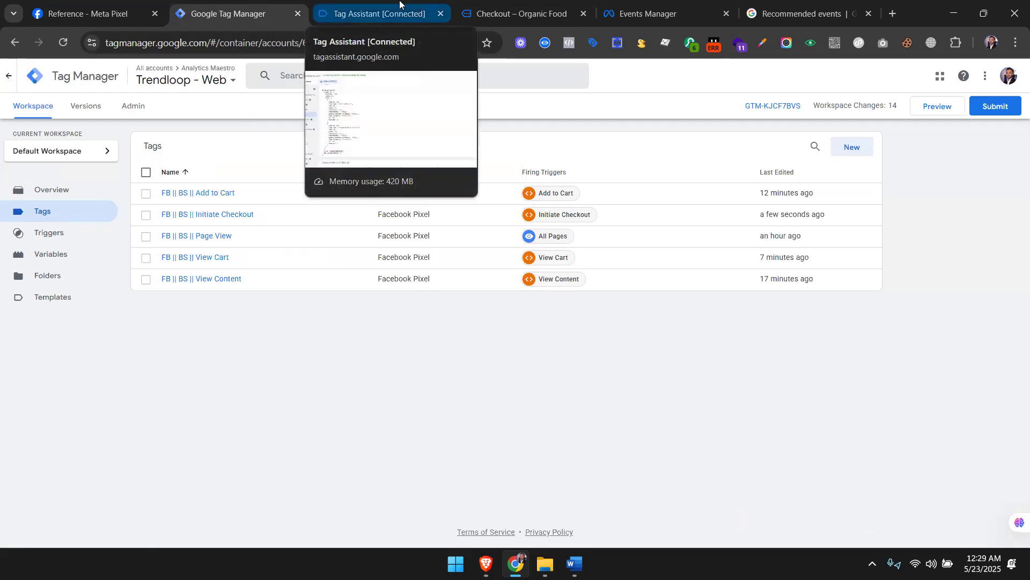
{"action": "left_click", "coordinate": [509, 4]}
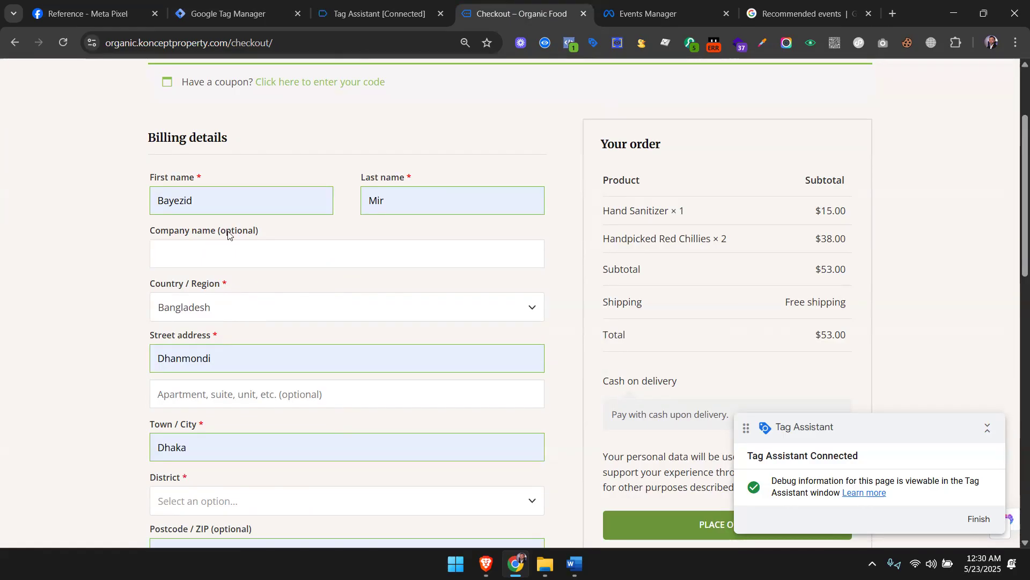
{"action": "left_click", "coordinate": [83, 3]}
Search the Meta Pixel reference page for 'purchase' to find the Purchase standard event.
{"action": "scroll", "coordinate": [334, 426], "scroll_direction": "up", "scroll_amount": 10}
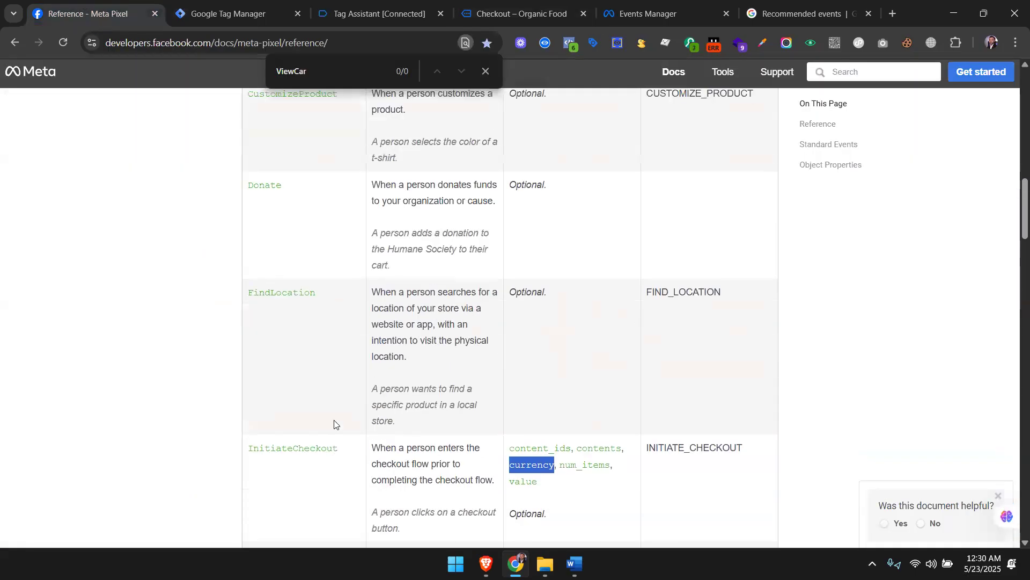
{"action": "scroll", "coordinate": [272, 335], "scroll_direction": "up", "scroll_amount": 5}
{"action": "scroll", "coordinate": [272, 335], "scroll_direction": "down", "scroll_amount": 9}
{"action": "scroll", "coordinate": [272, 335], "scroll_direction": "down", "scroll_amount": 18}
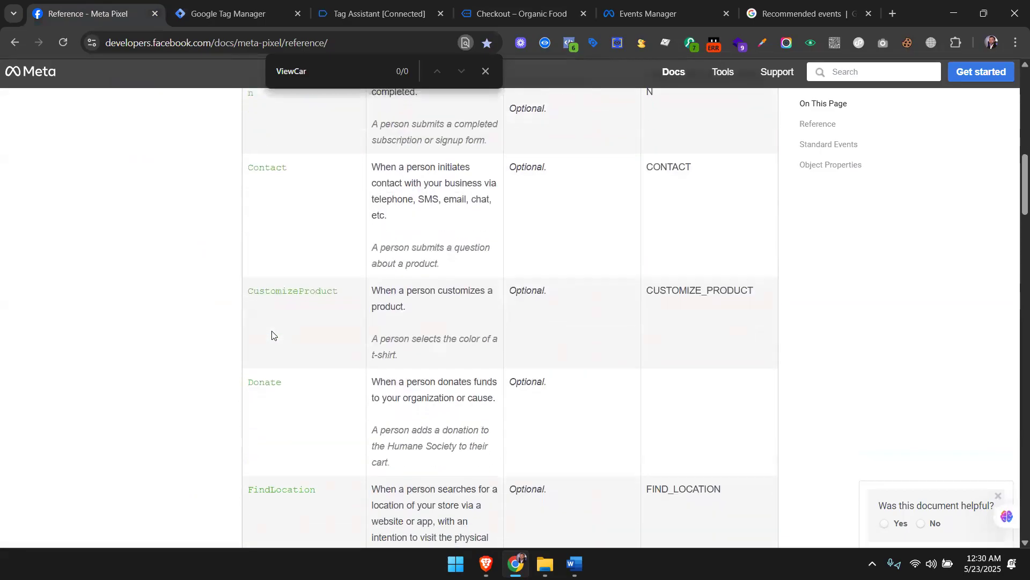
{"action": "scroll", "coordinate": [271, 335], "scroll_direction": "down", "scroll_amount": 10}
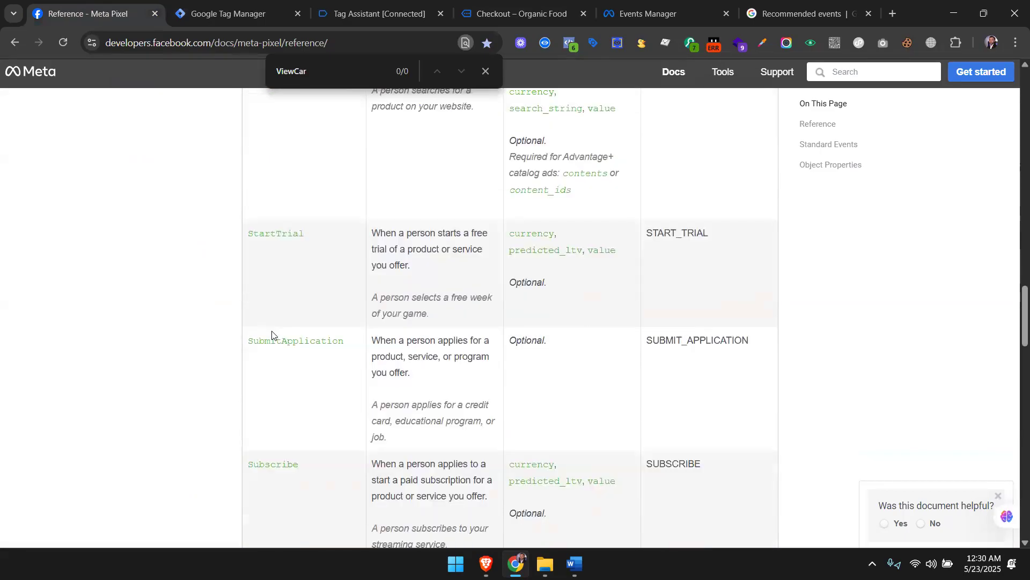
{"action": "scroll", "coordinate": [271, 335], "scroll_direction": "up", "scroll_amount": 4}
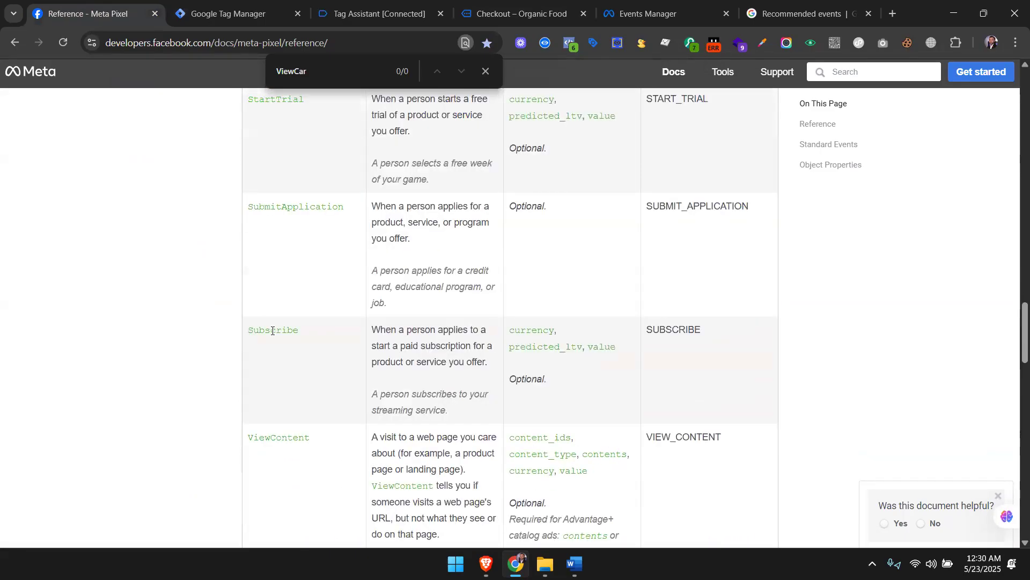
{"action": "key", "text": "ctrl+f"}
{"action": "type", "text": "puchase"}
{"action": "left_click", "coordinate": [285, 73]}
{"action": "type", "text": "r"}
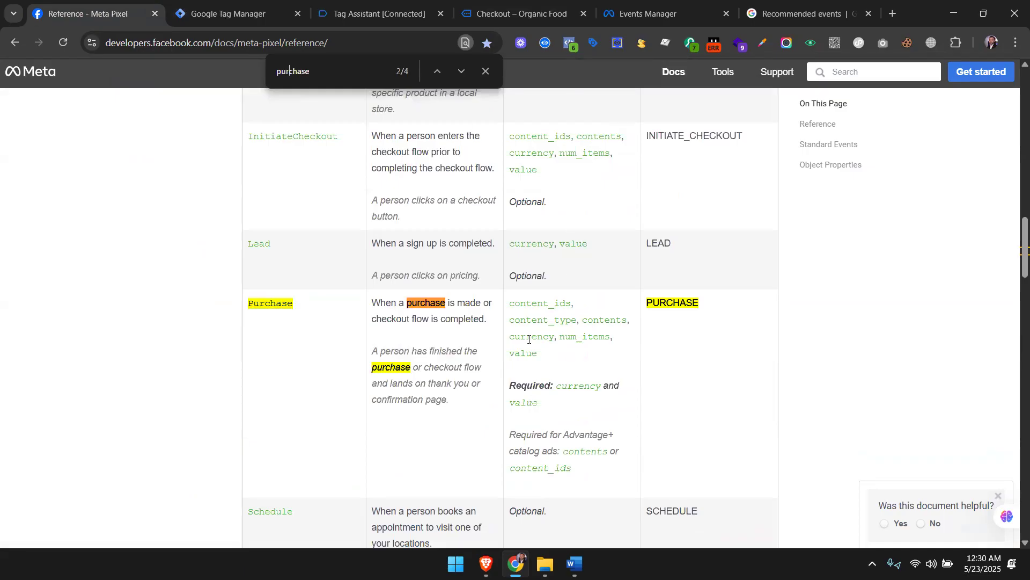
Highlight the Purchase parameters content_ids, contents, num_items and value.
{"action": "left_click_drag", "start_coordinate": [509, 304], "coordinate": [556, 359]}
{"action": "left_click", "coordinate": [554, 451]}
{"action": "left_click_drag", "start_coordinate": [509, 304], "coordinate": [565, 304]}
{"action": "left_click_drag", "start_coordinate": [510, 320], "coordinate": [621, 323]}
{"action": "left_click_drag", "start_coordinate": [509, 336], "coordinate": [615, 343]}
{"action": "left_click_drag", "start_coordinate": [539, 354], "coordinate": [513, 358]}
{"action": "scroll", "coordinate": [537, 377], "scroll_direction": "down", "scroll_amount": 1}
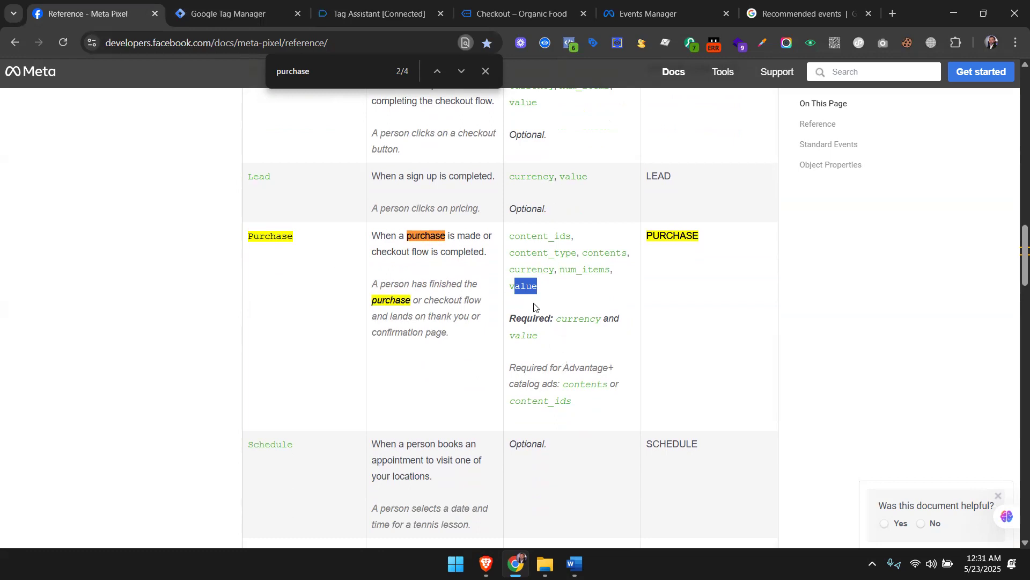
Highlight the required currency and value parameters and the Advantage+ catalog ads requirement.
{"action": "left_click_drag", "start_coordinate": [561, 318], "coordinate": [511, 337]}
{"action": "left_click_drag", "start_coordinate": [557, 318], "coordinate": [599, 318]}
{"action": "double_click", "coordinate": [512, 333]}
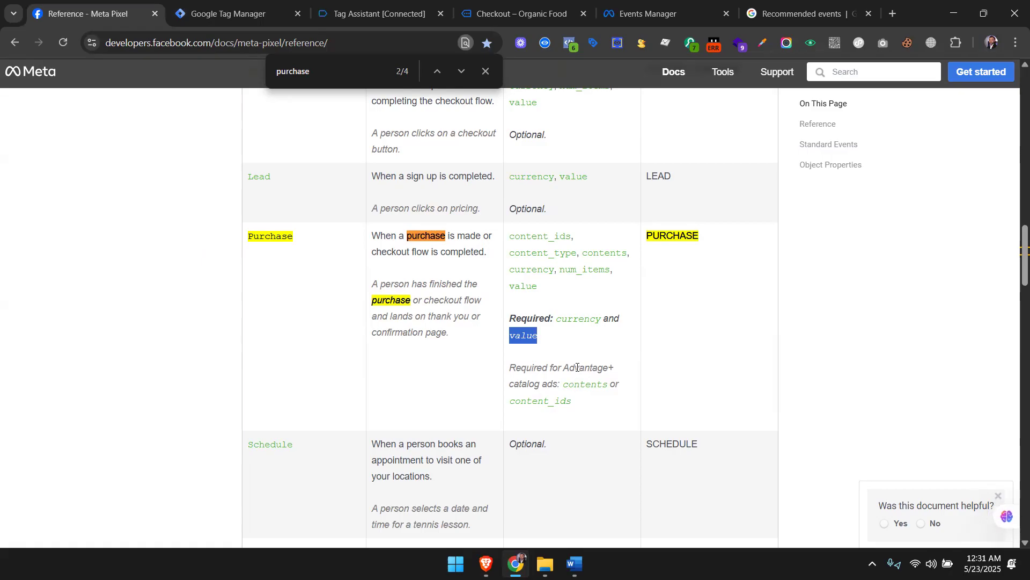
{"action": "left_click_drag", "start_coordinate": [510, 384], "coordinate": [561, 368]}
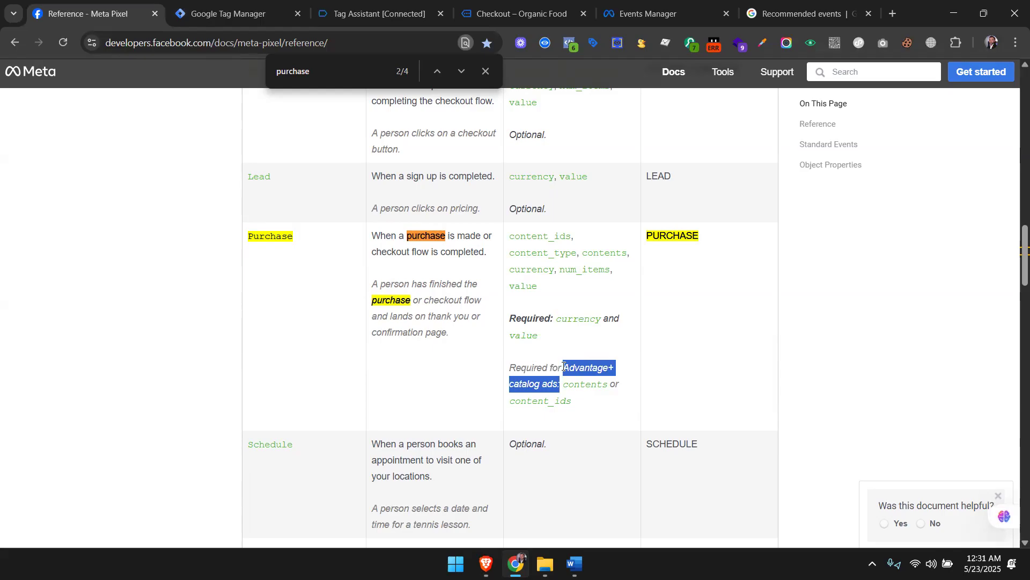
{"action": "left_click", "coordinate": [590, 403]}
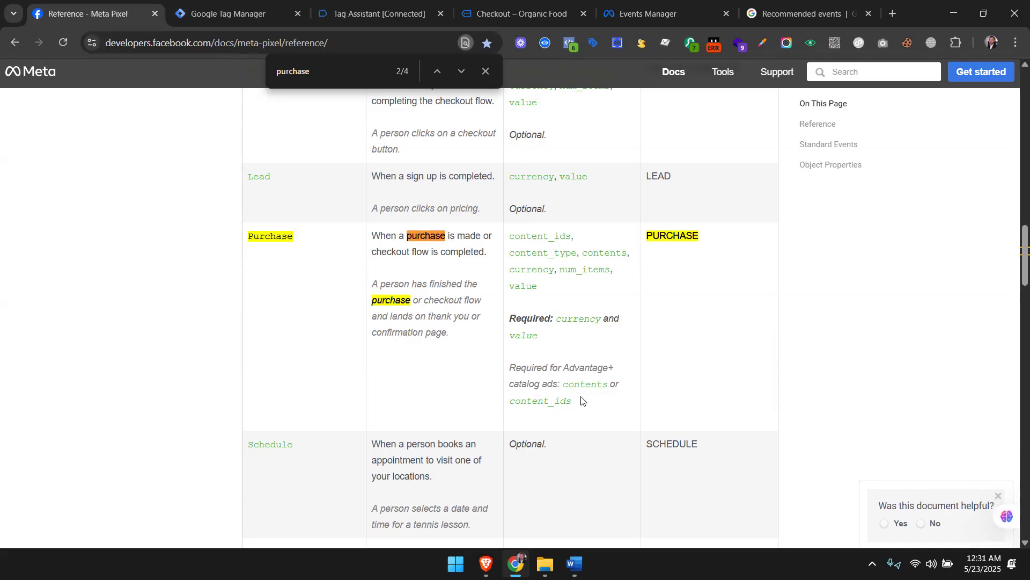
Highlight contents and the full Purchase parameter list, then return to the Tag Manager tags list.
{"action": "left_click_drag", "start_coordinate": [563, 387], "coordinate": [608, 385]}
{"action": "left_click", "coordinate": [609, 406]}
{"action": "left_click_drag", "start_coordinate": [542, 288], "coordinate": [510, 232]}
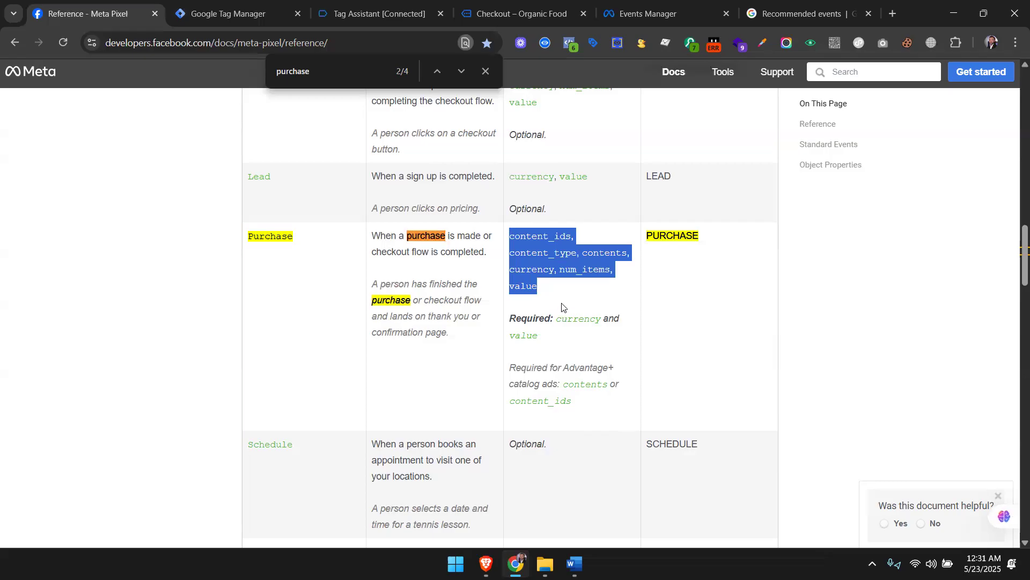
{"action": "left_click", "coordinate": [562, 286]}
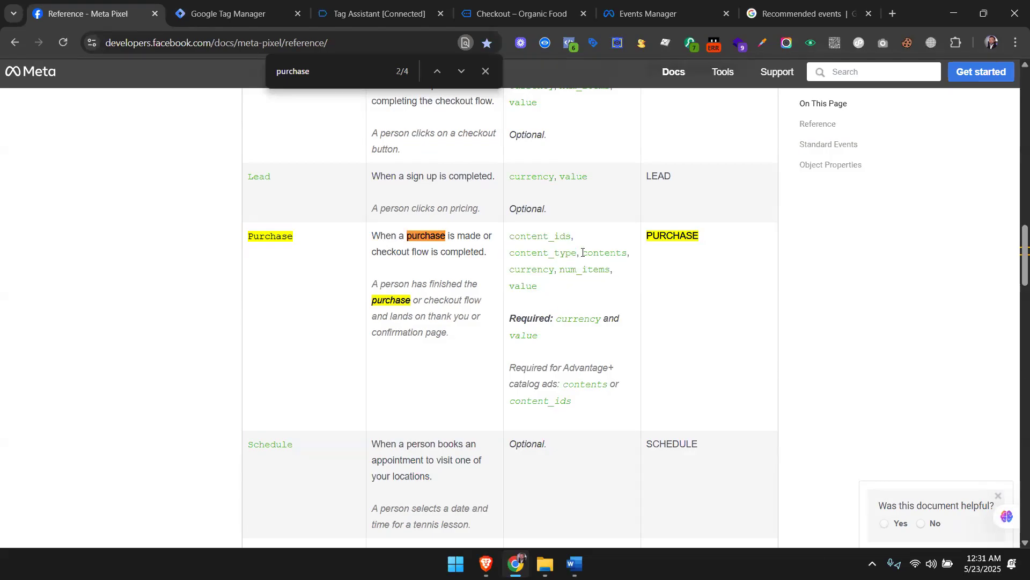
{"action": "left_click", "coordinate": [247, 8]}
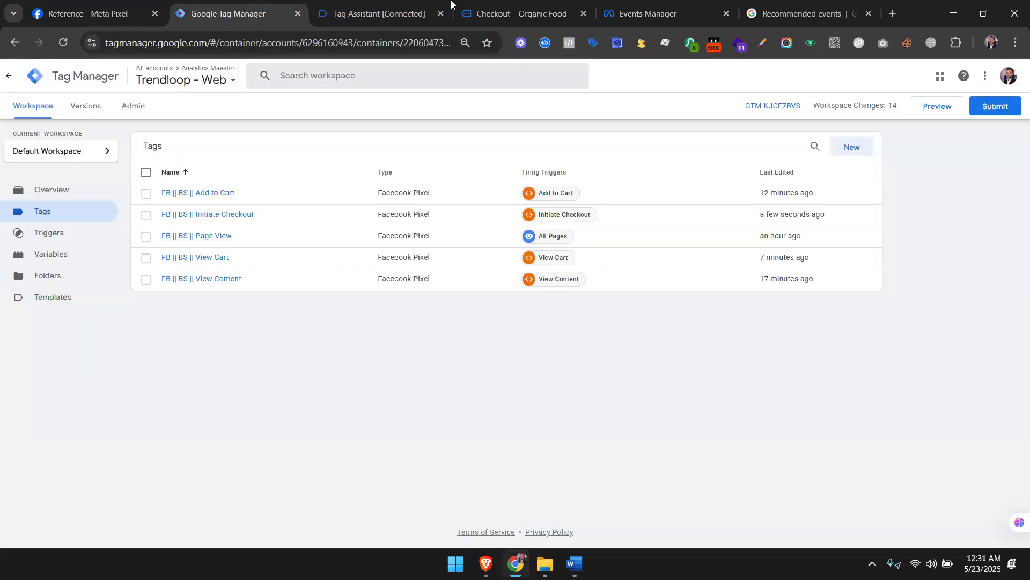
On the checkout page, collapse the Tag Assistant notice and choose Bandarban as the district.
{"action": "left_click", "coordinate": [455, 7]}
{"action": "scroll", "coordinate": [1008, 463], "scroll_direction": "down", "scroll_amount": 3}
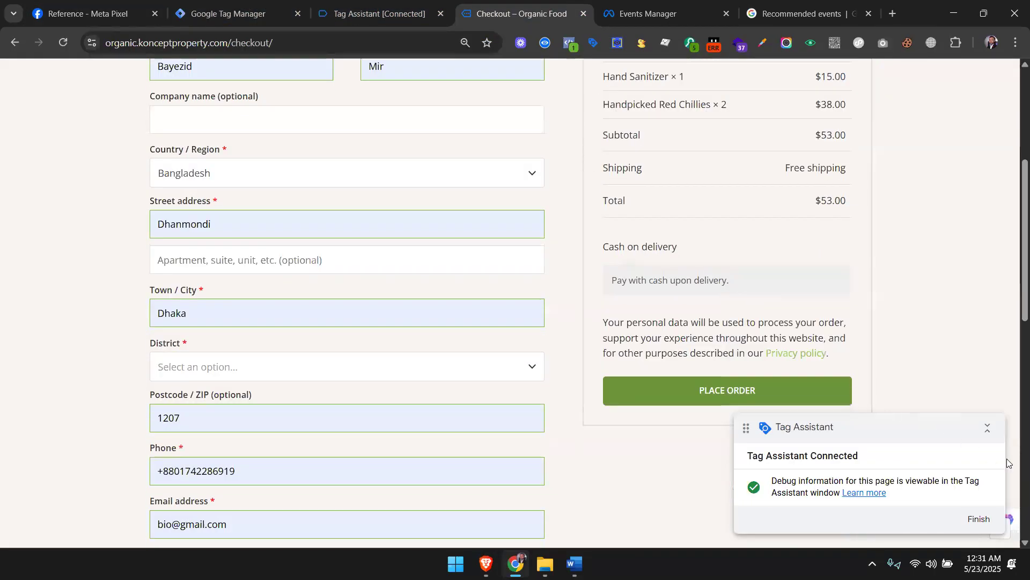
{"action": "left_click", "coordinate": [987, 428]}
{"action": "scroll", "coordinate": [451, 299], "scroll_direction": "up", "scroll_amount": 3}
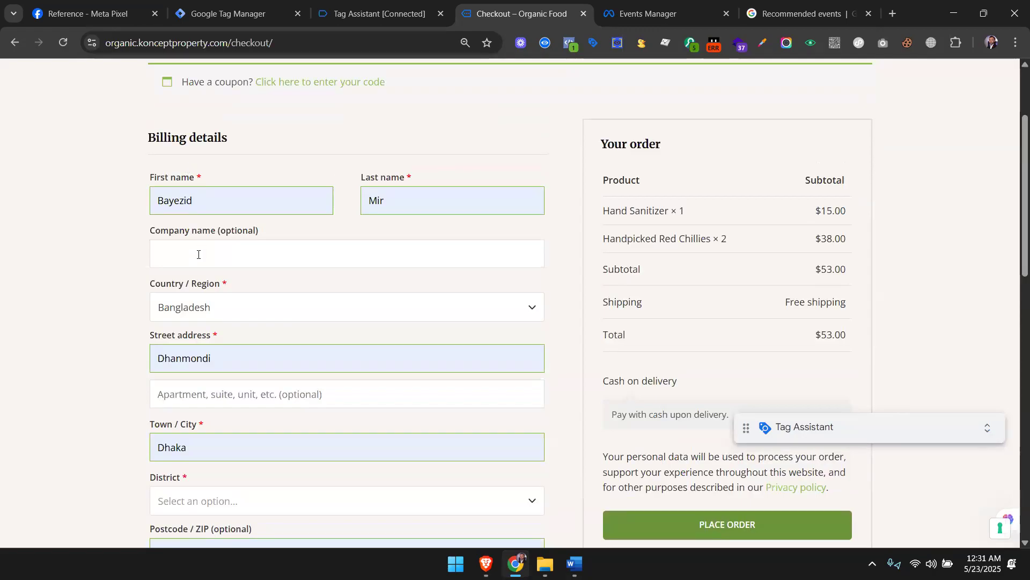
{"action": "scroll", "coordinate": [255, 276], "scroll_direction": "down", "scroll_amount": 5}
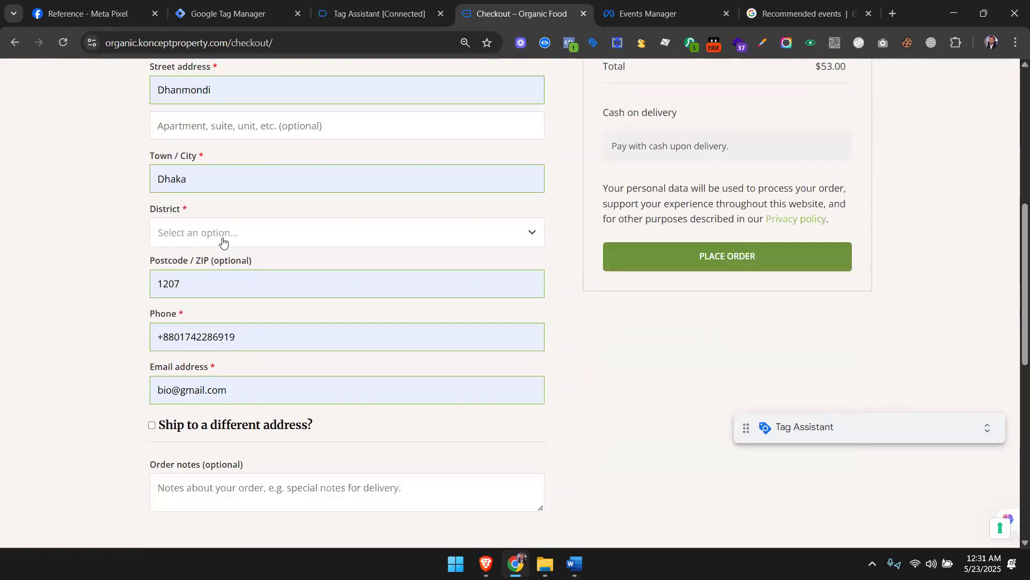
{"action": "left_click", "coordinate": [212, 243]}
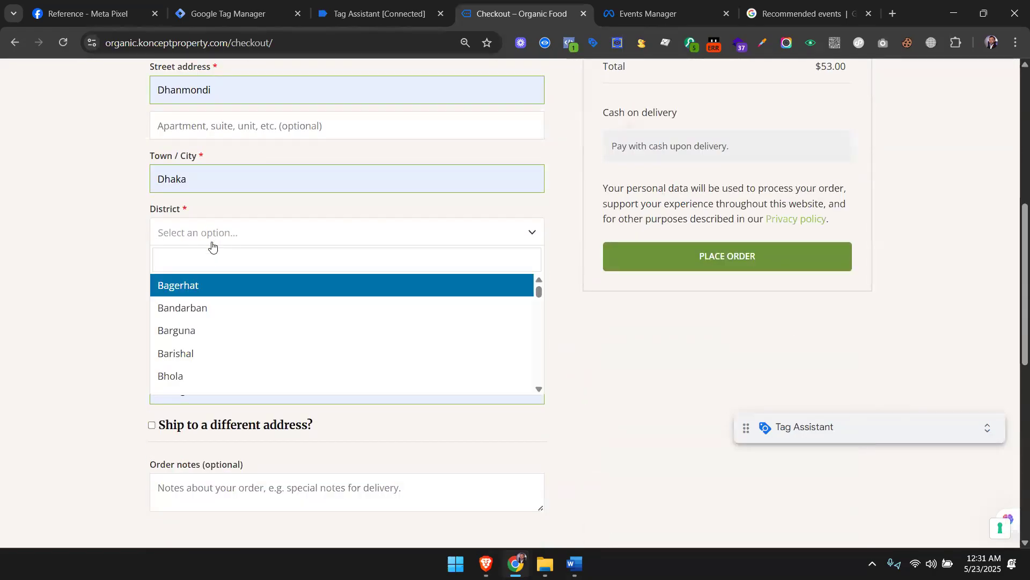
{"action": "left_click", "coordinate": [198, 317]}
Place the $53.00 cash-on-delivery order.
{"action": "scroll", "coordinate": [366, 329], "scroll_direction": "down", "scroll_amount": 4}
{"action": "scroll", "coordinate": [673, 385], "scroll_direction": "up", "scroll_amount": 7}
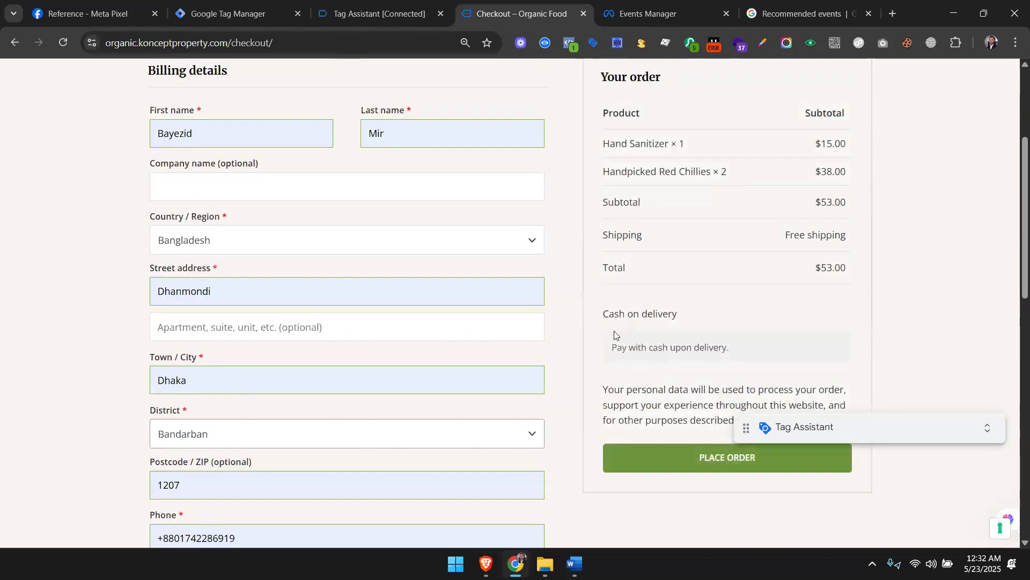
{"action": "scroll", "coordinate": [614, 335], "scroll_direction": "up", "scroll_amount": 2}
{"action": "scroll", "coordinate": [604, 329], "scroll_direction": "down", "scroll_amount": 7}
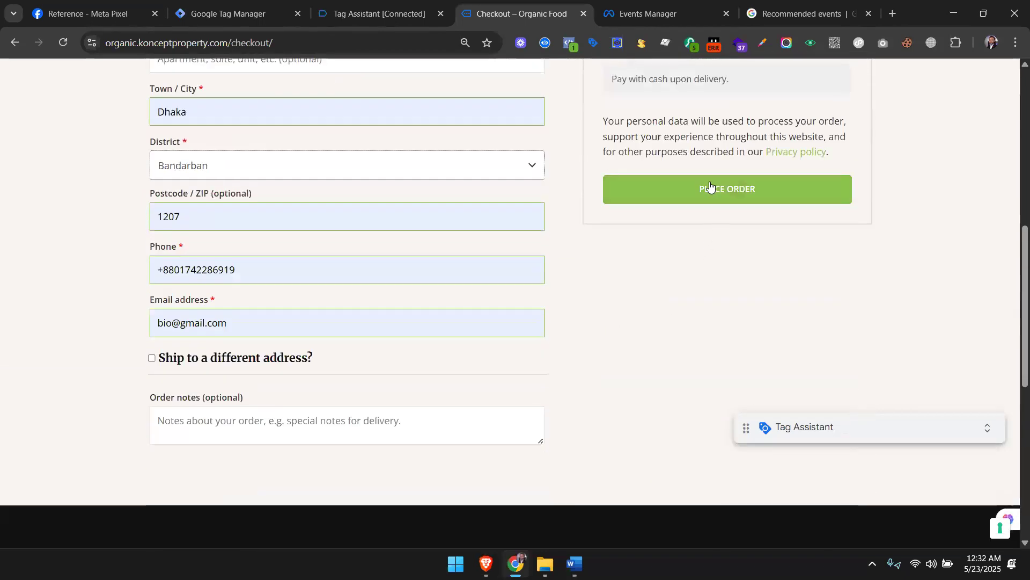
{"action": "left_click", "coordinate": [742, 192]}
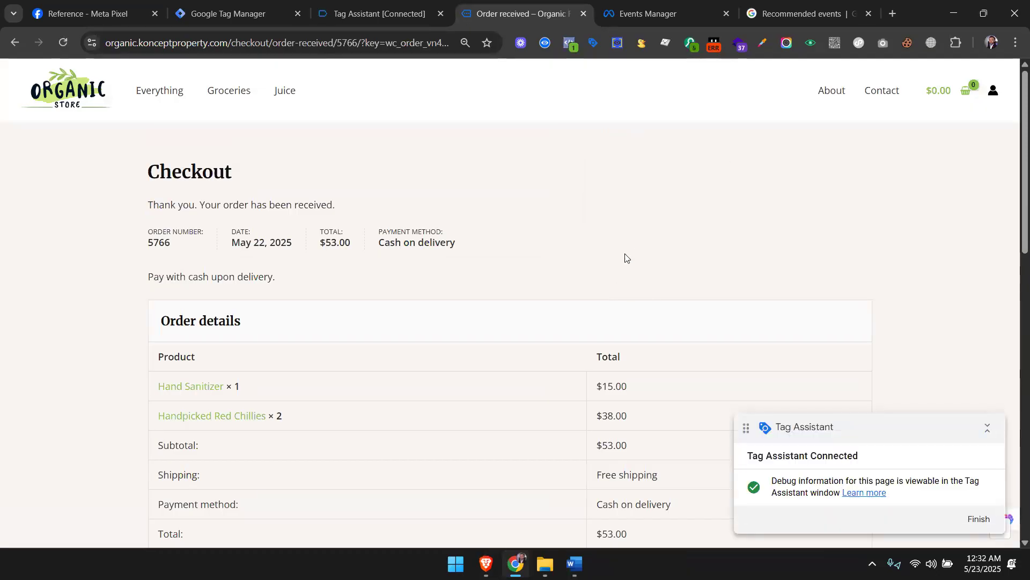
{"action": "scroll", "coordinate": [529, 275], "scroll_direction": "down", "scroll_amount": 3}
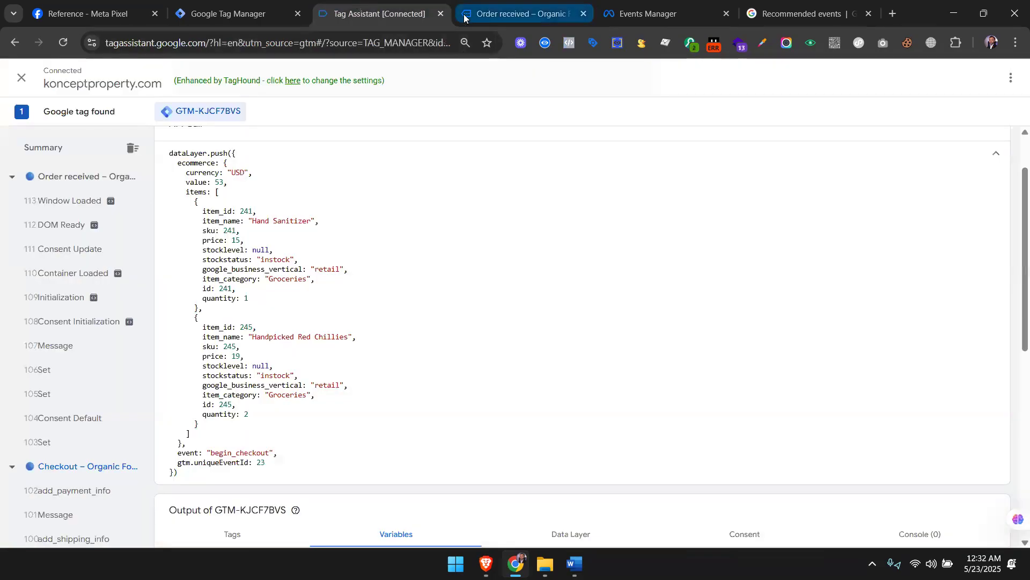
Inspect the add_shipping_info and add_payment_info event data in Tag Assistant.
{"action": "scroll", "coordinate": [77, 285], "scroll_direction": "down", "scroll_amount": 1}
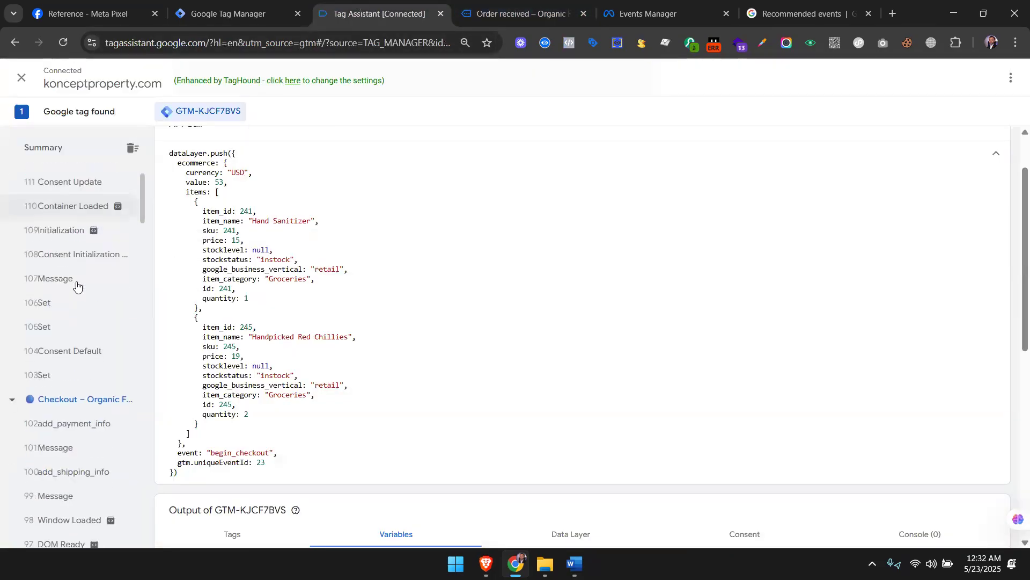
{"action": "scroll", "coordinate": [77, 286], "scroll_direction": "up", "scroll_amount": 1}
{"action": "scroll", "coordinate": [77, 285], "scroll_direction": "down", "scroll_amount": 3}
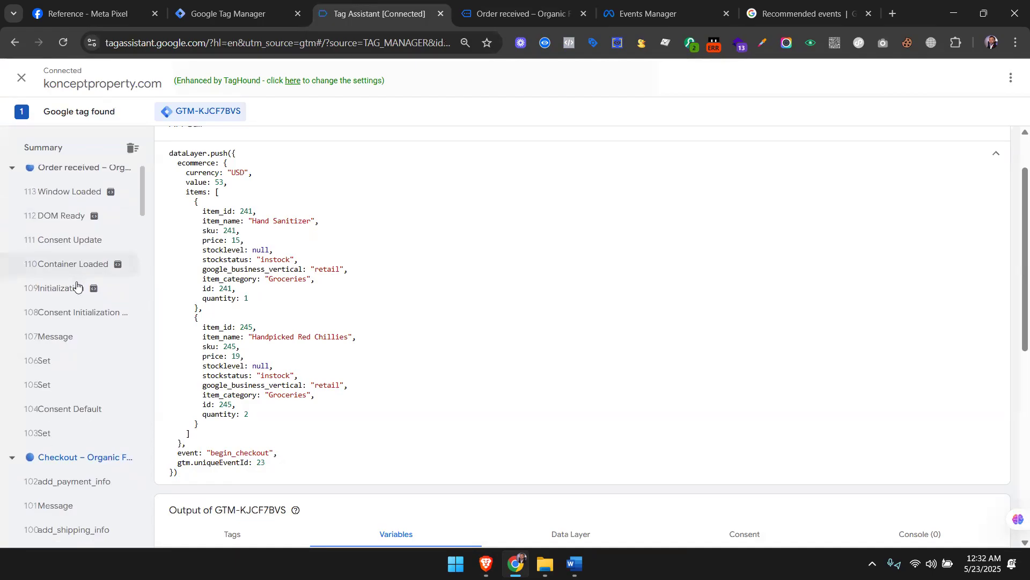
{"action": "scroll", "coordinate": [76, 287], "scroll_direction": "down", "scroll_amount": 3}
{"action": "scroll", "coordinate": [76, 286], "scroll_direction": "up", "scroll_amount": 3}
{"action": "scroll", "coordinate": [77, 285], "scroll_direction": "up", "scroll_amount": 5}
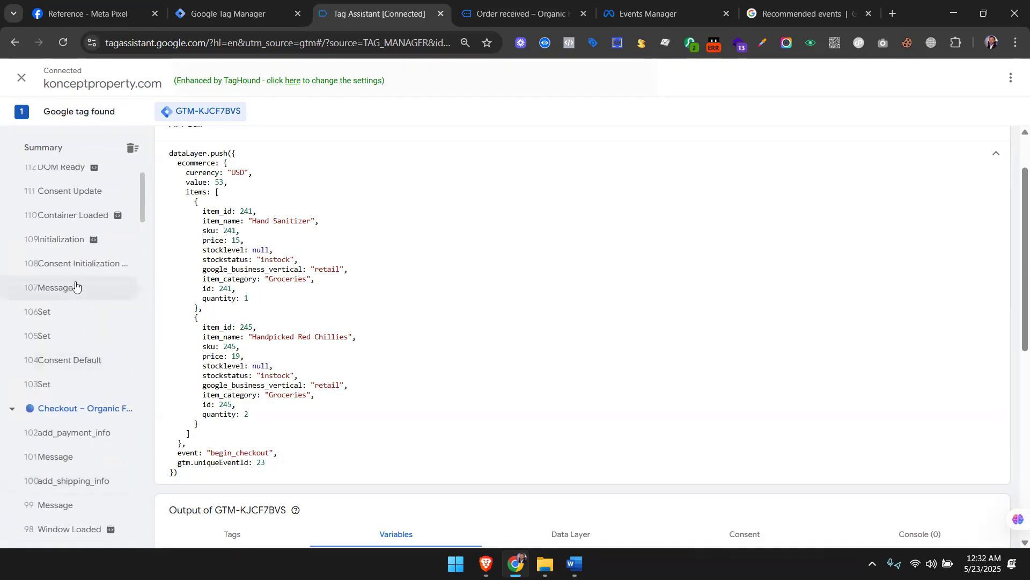
{"action": "scroll", "coordinate": [80, 300], "scroll_direction": "down", "scroll_amount": 3}
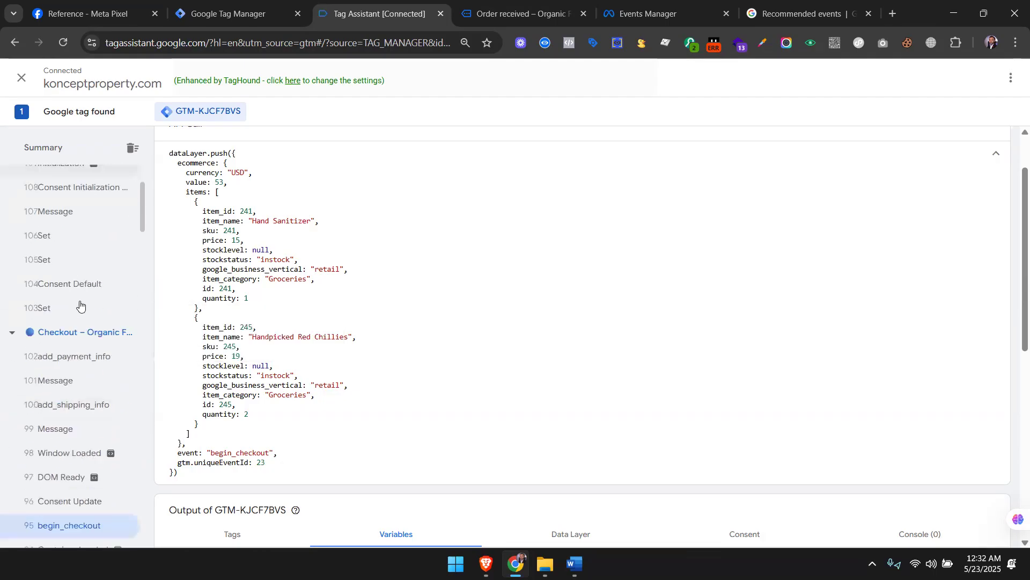
{"action": "left_click", "coordinate": [66, 406]}
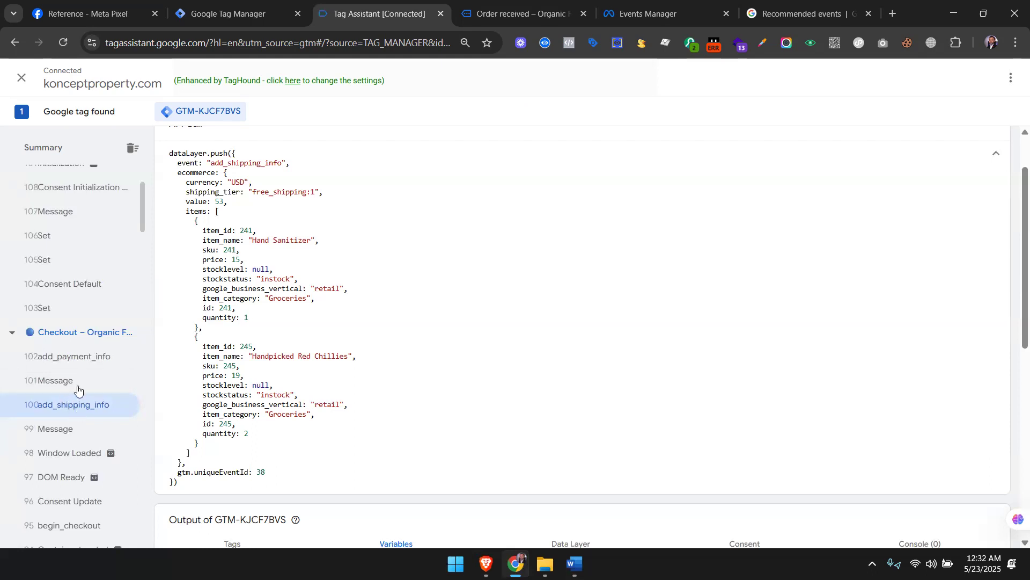
{"action": "left_click", "coordinate": [78, 359]}
Inspect each Order received event: Window Loaded, DOM Ready, Consent, Container Loaded, Initialization and Set events.
{"action": "scroll", "coordinate": [77, 362], "scroll_direction": "up", "scroll_amount": 2}
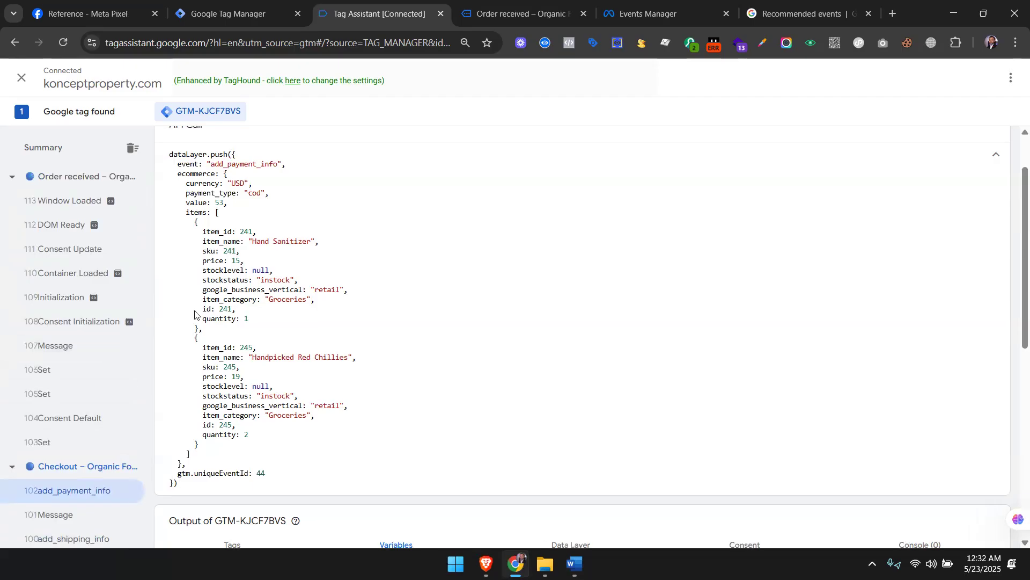
{"action": "scroll", "coordinate": [73, 376], "scroll_direction": "up", "scroll_amount": 1}
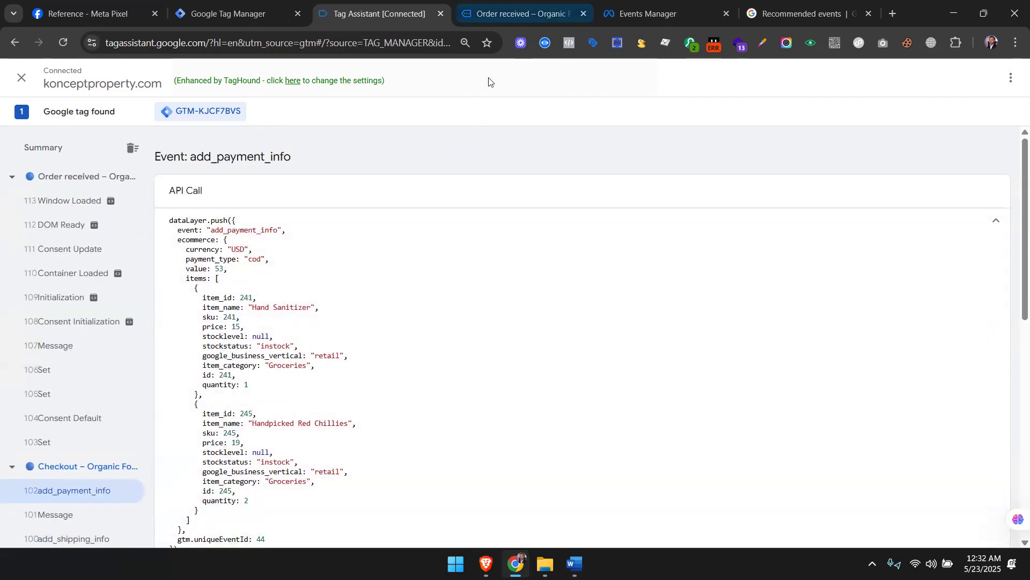
{"action": "left_click", "coordinate": [76, 208]}
{"action": "left_click", "coordinate": [73, 224]}
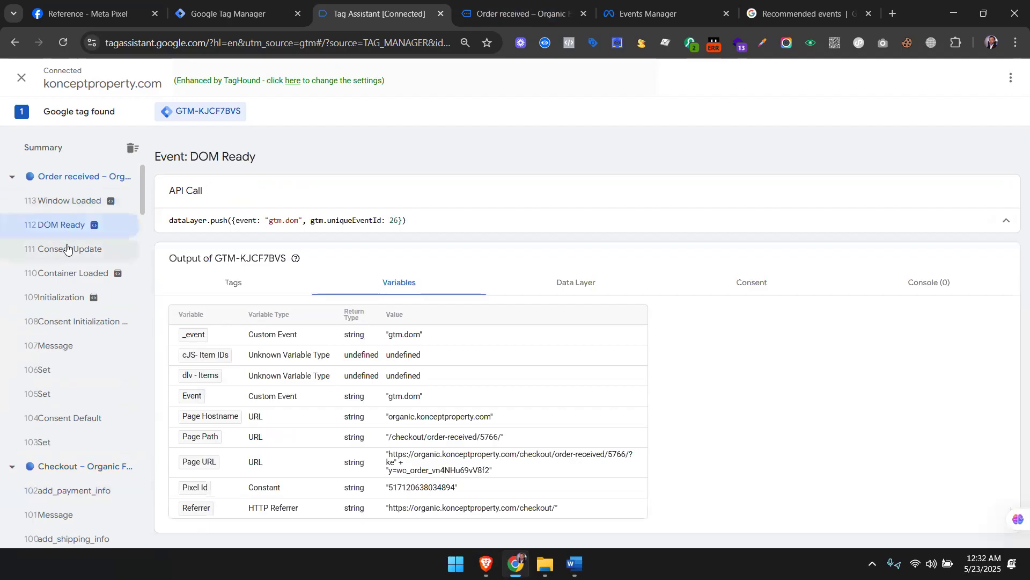
{"action": "left_click", "coordinate": [68, 249]}
{"action": "left_click", "coordinate": [63, 272]}
{"action": "left_click", "coordinate": [60, 296]}
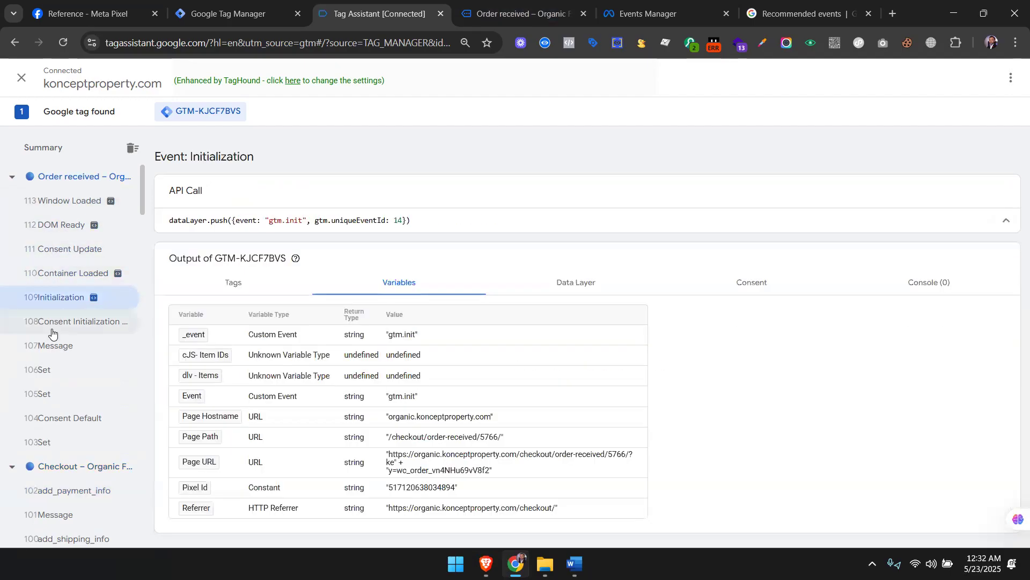
{"action": "left_click", "coordinate": [51, 325]}
{"action": "left_click", "coordinate": [46, 370]}
{"action": "left_click", "coordinate": [50, 418]}
{"action": "left_click", "coordinate": [45, 442]}
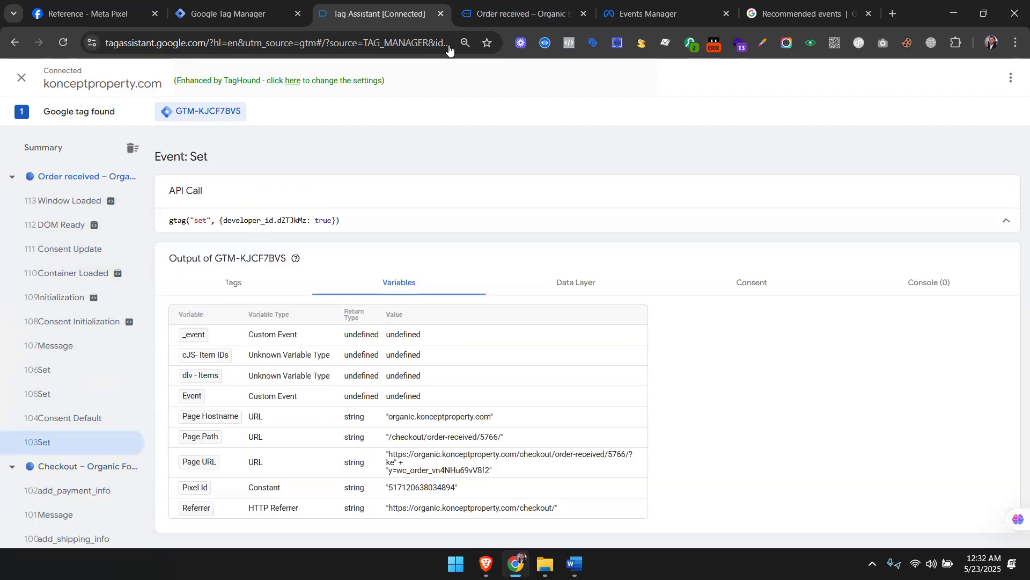
Return to the order confirmation page and open the Juice product category.
{"action": "left_click", "coordinate": [513, 6]}
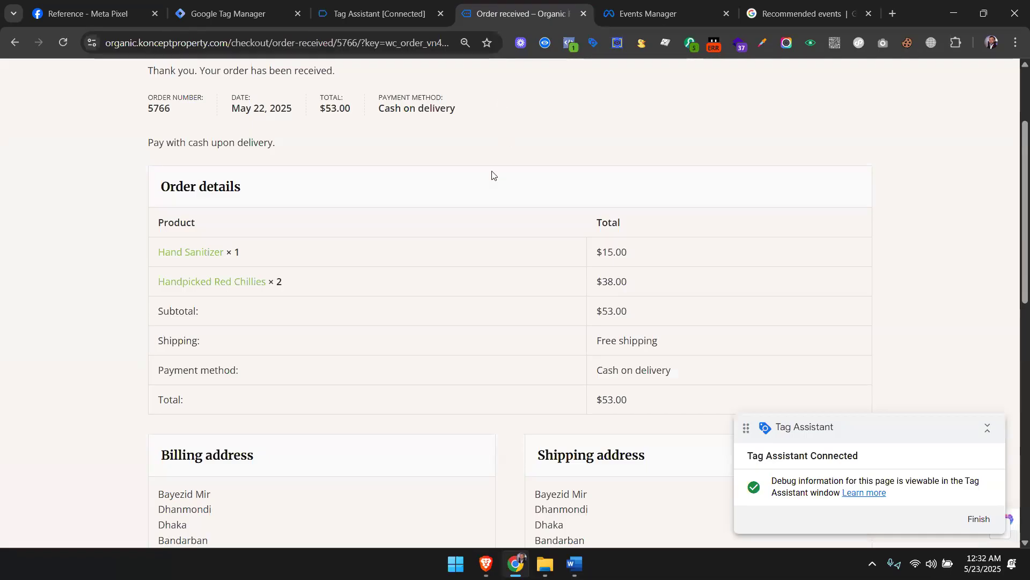
{"action": "scroll", "coordinate": [473, 186], "scroll_direction": "up", "scroll_amount": 3}
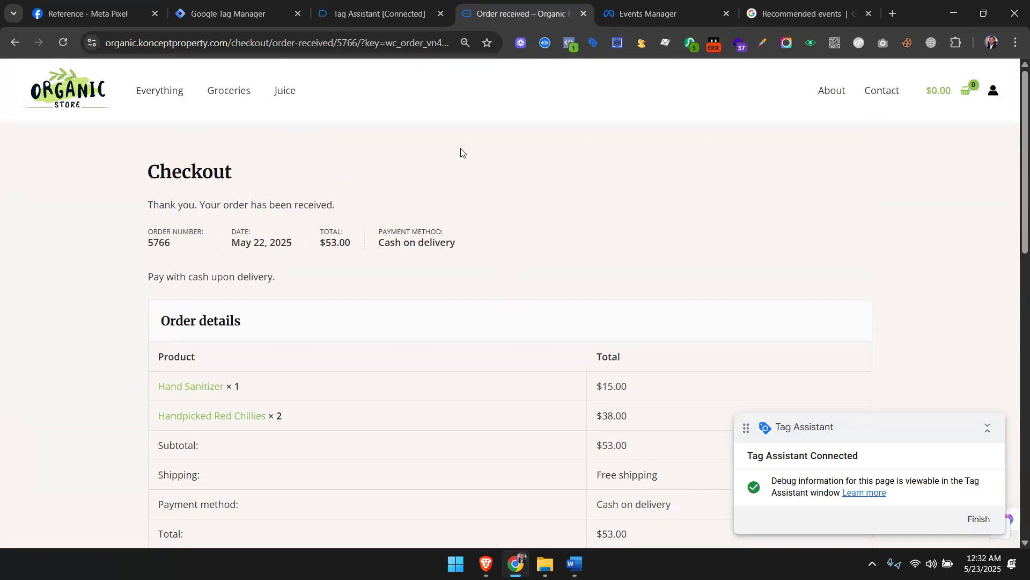
{"action": "left_click", "coordinate": [293, 93]}
Open the cart and place the $35.00 Assorted Coffee order with cash on delivery.
{"action": "scroll", "coordinate": [515, 369], "scroll_direction": "down", "scroll_amount": 3}
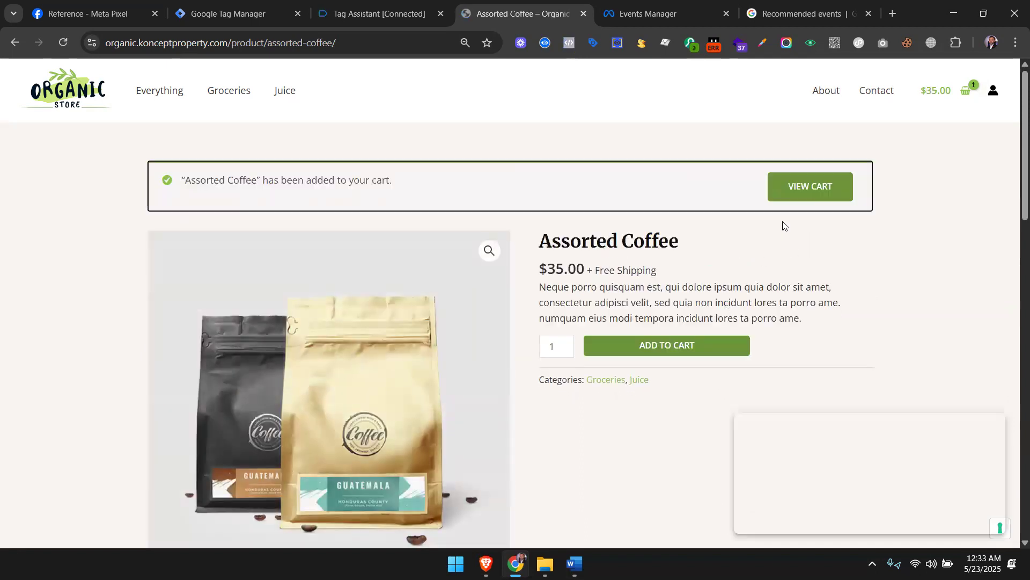
{"action": "left_click", "coordinate": [816, 185]}
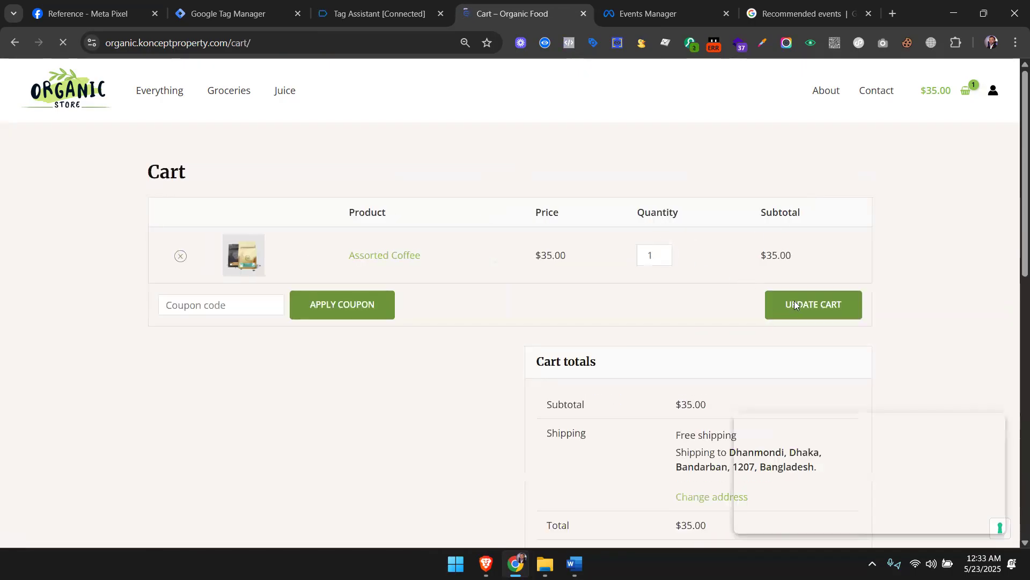
{"action": "scroll", "coordinate": [645, 292], "scroll_direction": "down", "scroll_amount": 3}
{"action": "scroll", "coordinate": [644, 292], "scroll_direction": "down", "scroll_amount": 2}
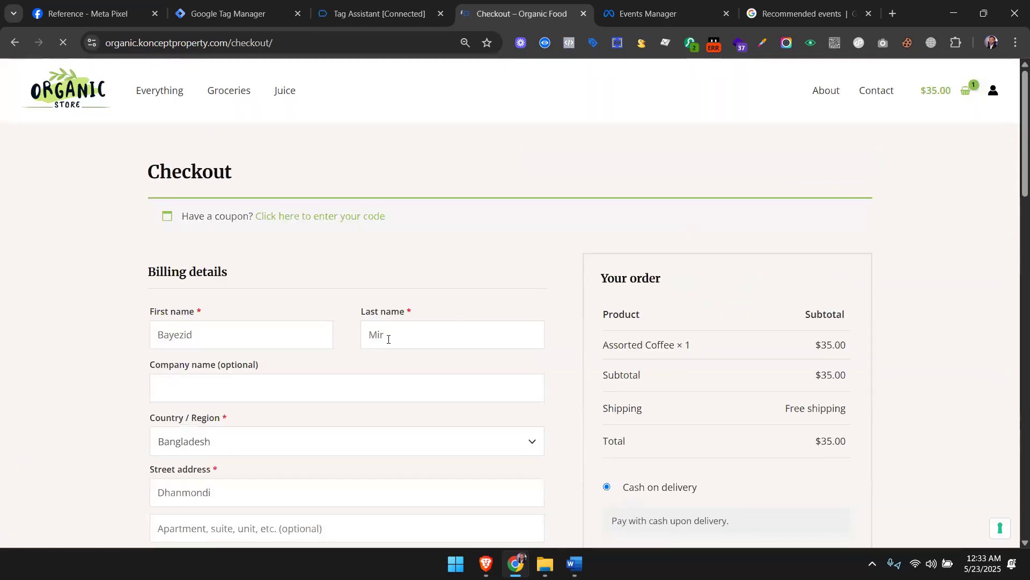
{"action": "scroll", "coordinate": [388, 340], "scroll_direction": "down", "scroll_amount": 5}
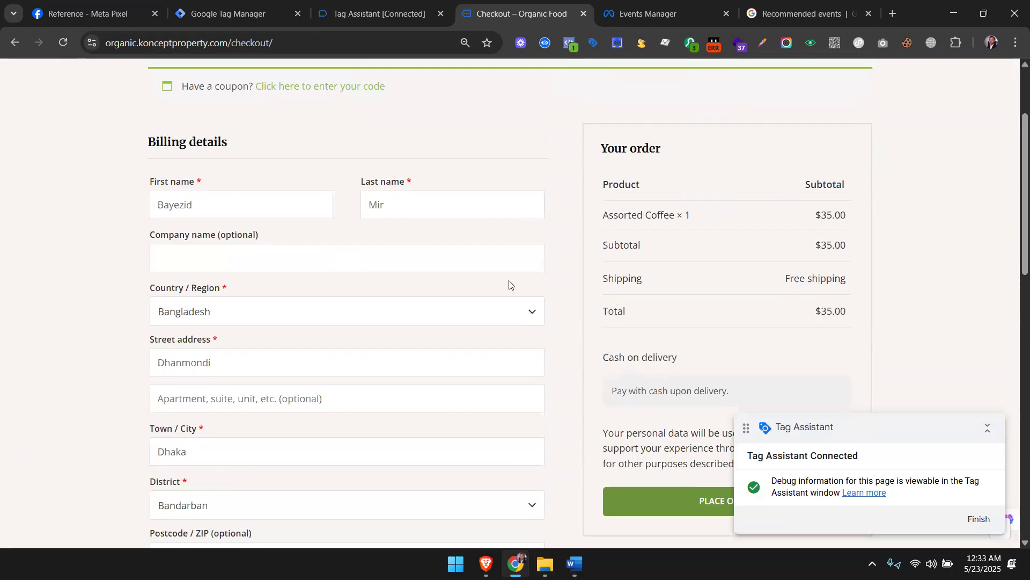
{"action": "scroll", "coordinate": [521, 286], "scroll_direction": "down", "scroll_amount": 3}
{"action": "scroll", "coordinate": [523, 286], "scroll_direction": "down", "scroll_amount": 3}
{"action": "left_click", "coordinate": [734, 230]}
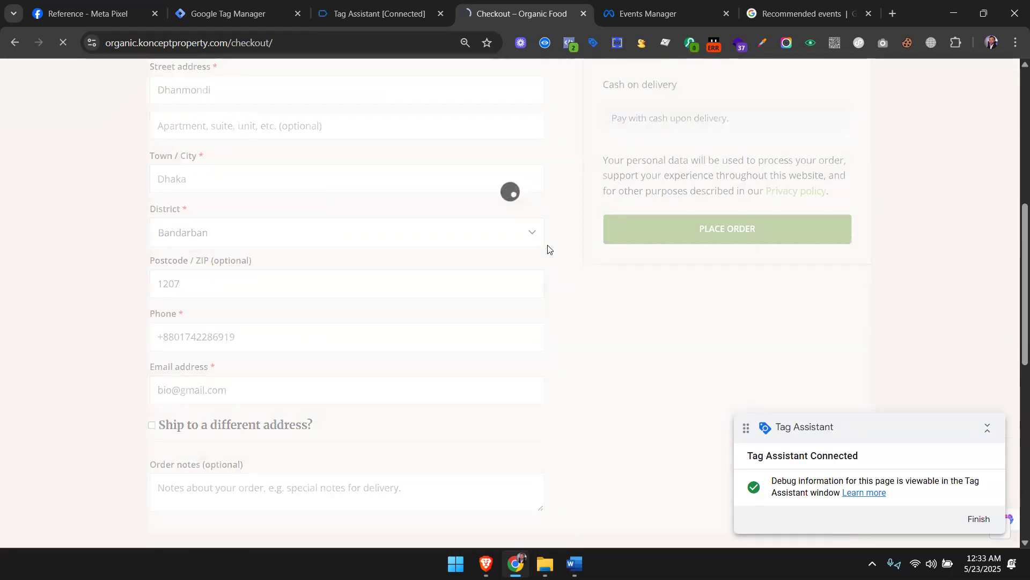
{"action": "left_click", "coordinate": [394, 6]}
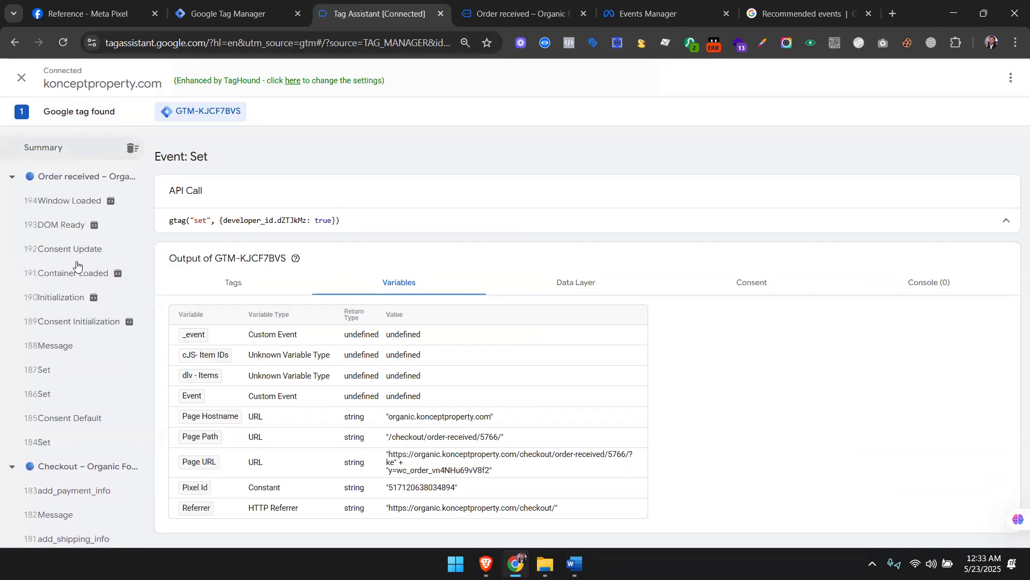
Scroll through Tag Assistant's logged events up to 194, then go back to the confirmation page.
{"action": "scroll", "coordinate": [70, 273], "scroll_direction": "down", "scroll_amount": 3}
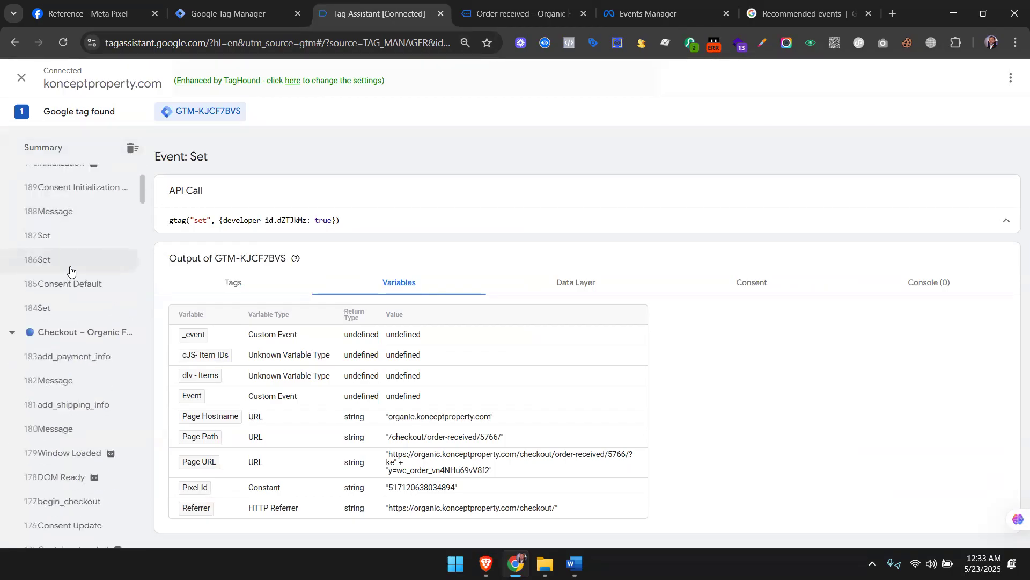
{"action": "scroll", "coordinate": [70, 274], "scroll_direction": "down", "scroll_amount": 3}
{"action": "scroll", "coordinate": [71, 270], "scroll_direction": "down", "scroll_amount": 1}
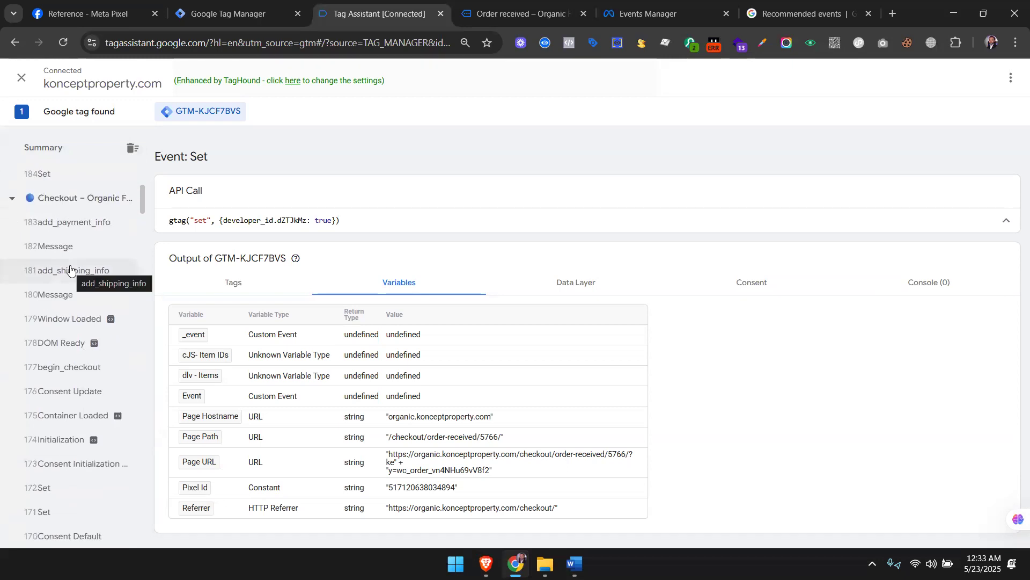
{"action": "scroll", "coordinate": [71, 268], "scroll_direction": "up", "scroll_amount": 6}
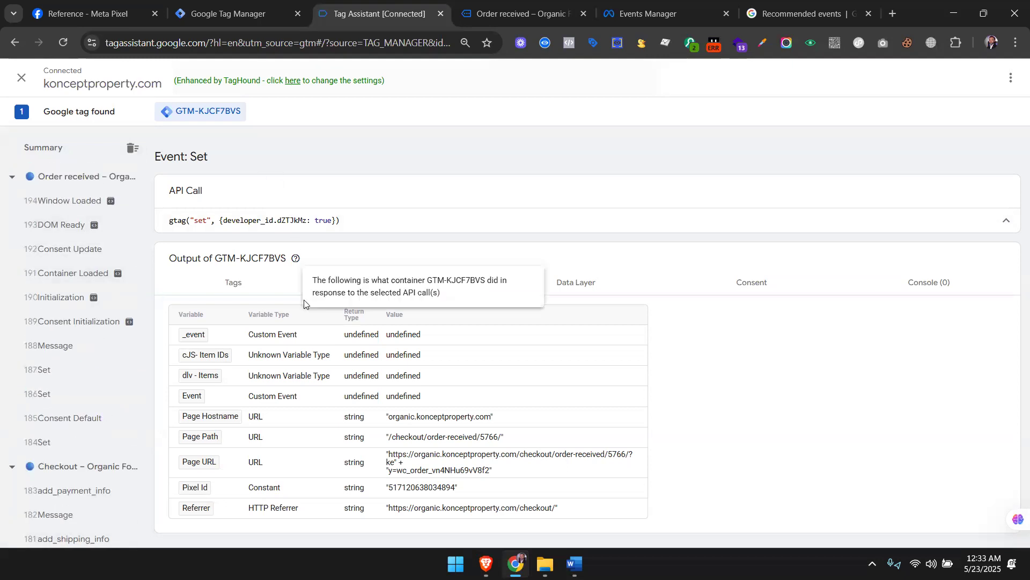
{"action": "scroll", "coordinate": [45, 430], "scroll_direction": "down", "scroll_amount": 3}
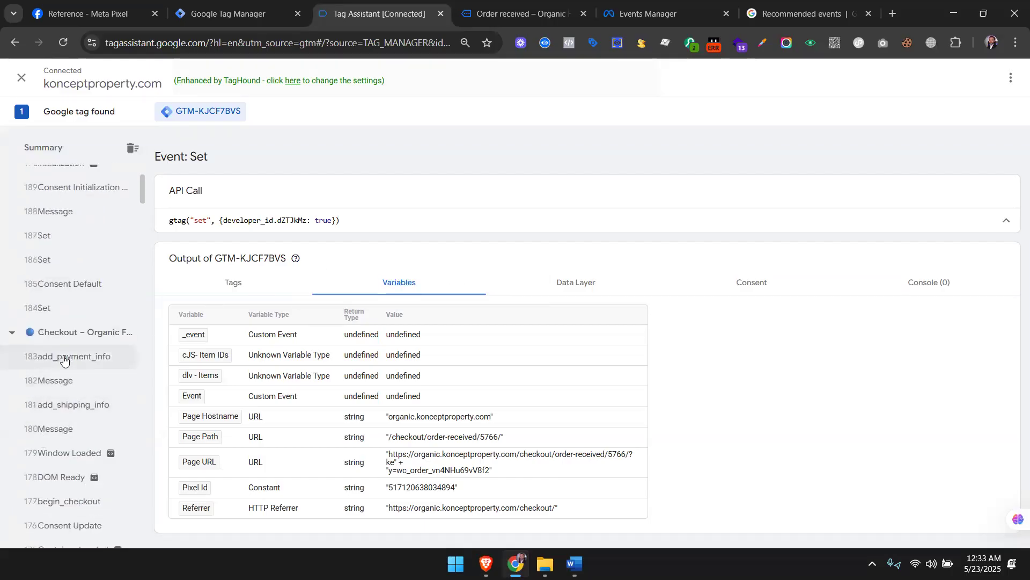
{"action": "scroll", "coordinate": [65, 357], "scroll_direction": "up", "scroll_amount": 3}
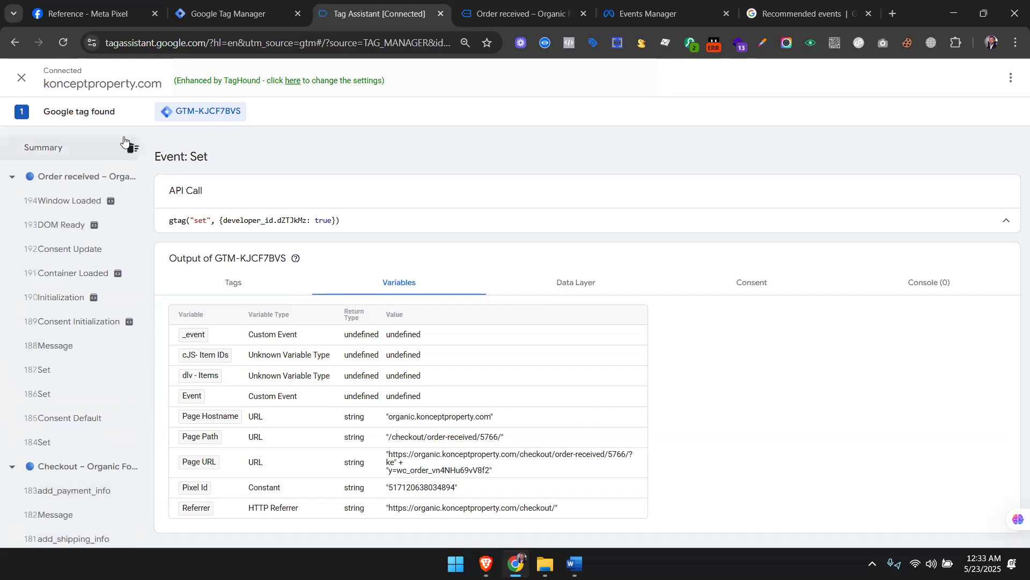
{"action": "left_click", "coordinate": [518, 14]}
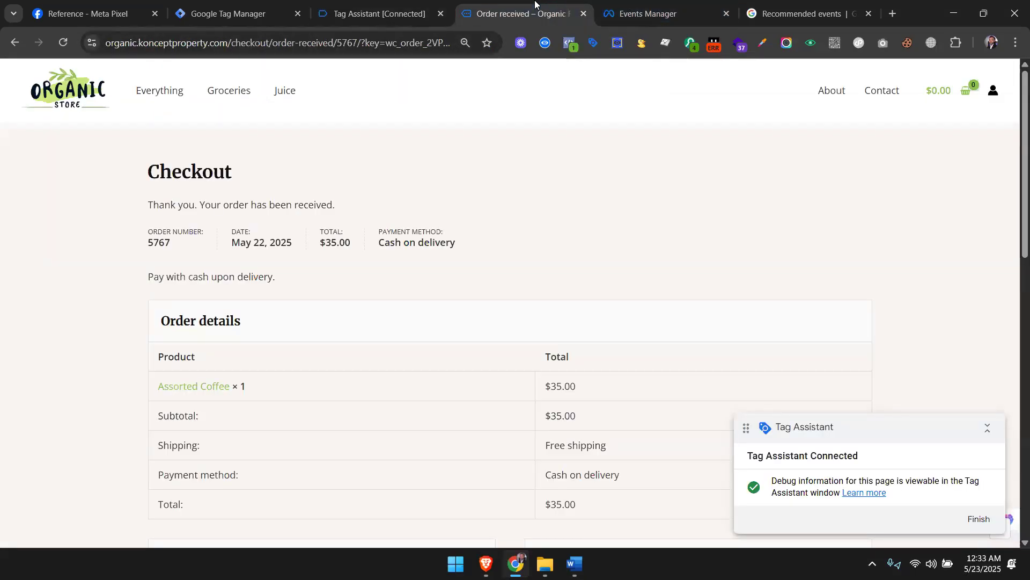
Delete the stored site data for organic.konceptproperty.com and konceptproperty.com.
{"action": "left_click", "coordinate": [417, 6]}
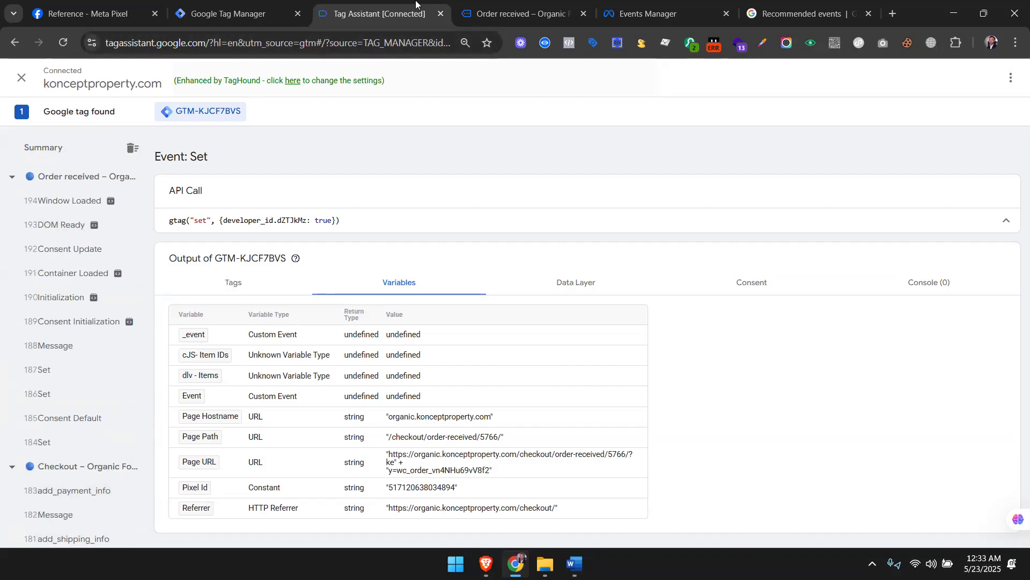
{"action": "left_click", "coordinate": [542, 15]}
{"action": "left_click", "coordinate": [94, 41]}
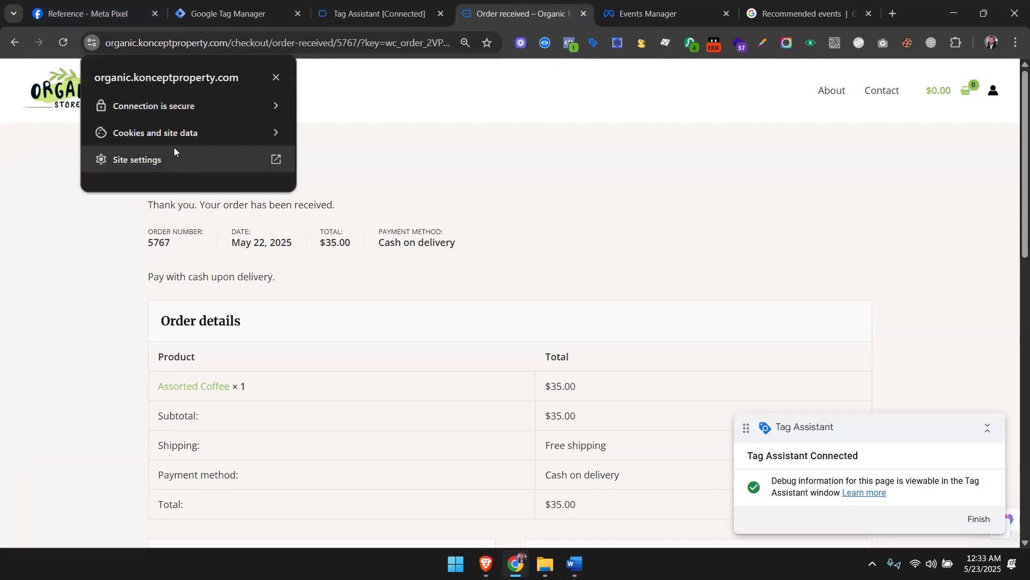
{"action": "left_click", "coordinate": [174, 144]}
{"action": "left_click", "coordinate": [137, 208]}
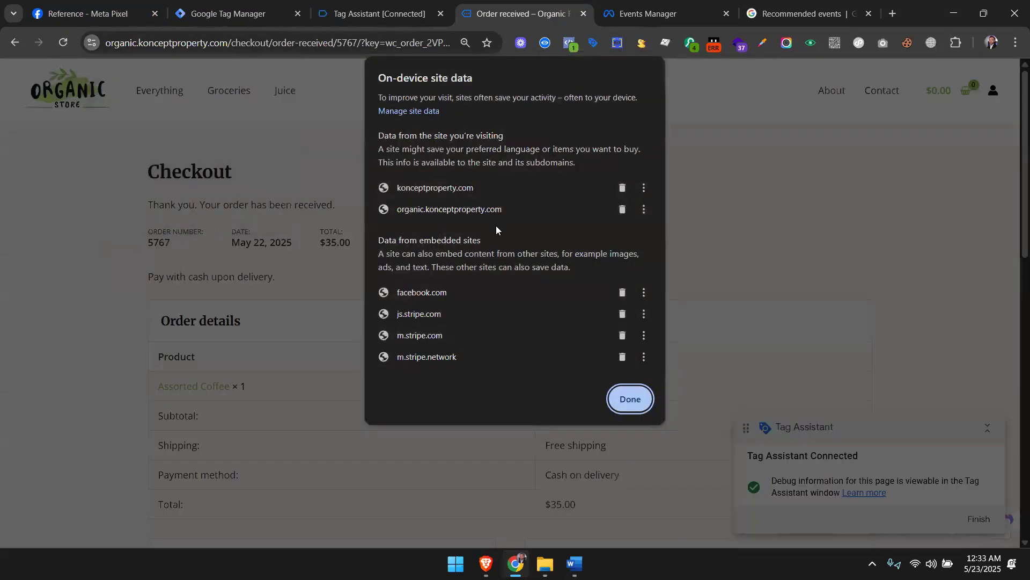
{"action": "left_click", "coordinate": [622, 208]}
{"action": "left_click", "coordinate": [622, 187]}
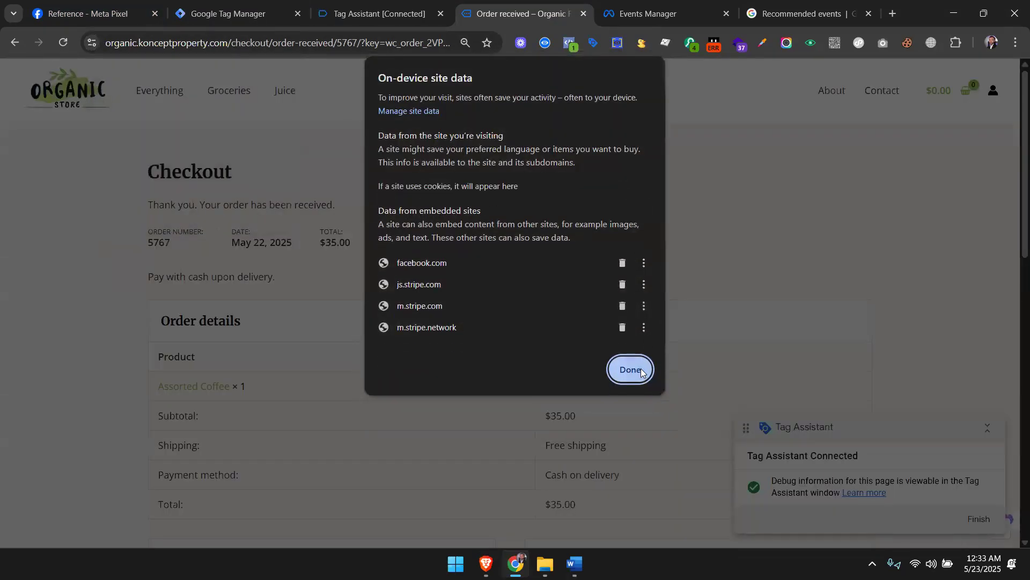
{"action": "left_click", "coordinate": [636, 370]}
Close the Tag Assistant and order-received tabs and start a new container preview in Tag Manager.
{"action": "left_click", "coordinate": [376, 13]}
{"action": "left_click", "coordinate": [440, 13]}
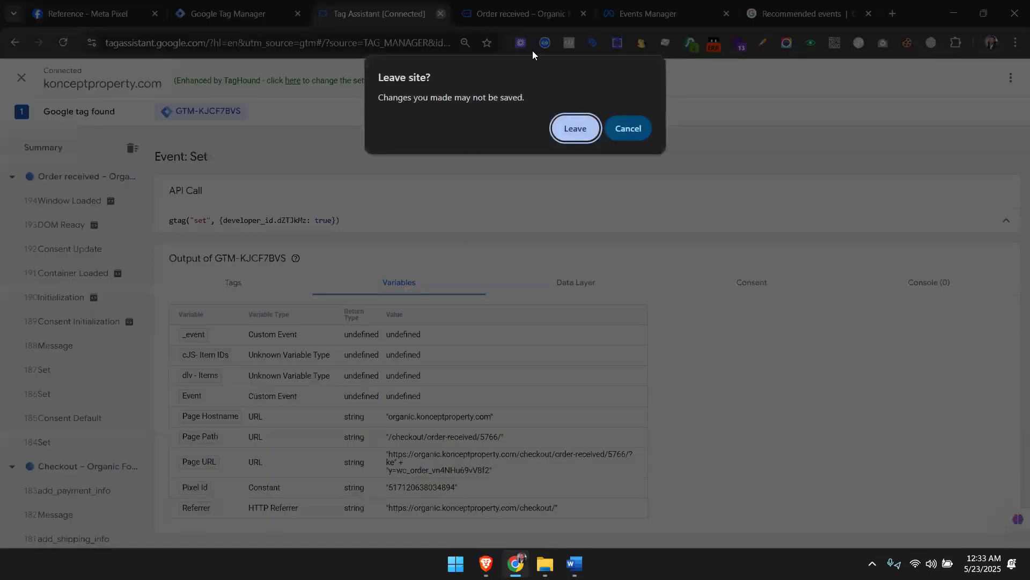
{"action": "left_click", "coordinate": [573, 129]}
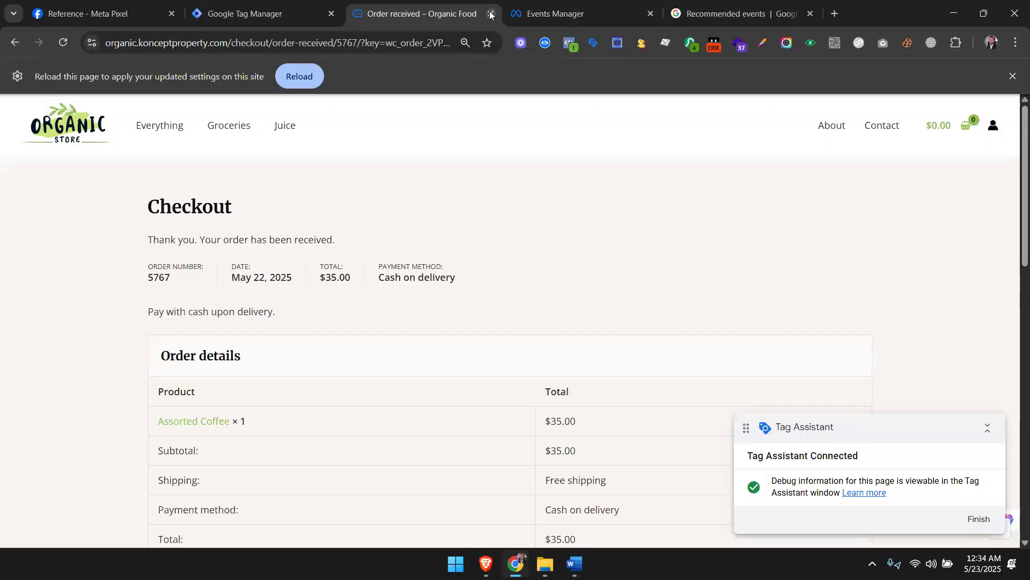
{"action": "left_click", "coordinate": [491, 13]}
{"action": "left_click", "coordinate": [322, 18]}
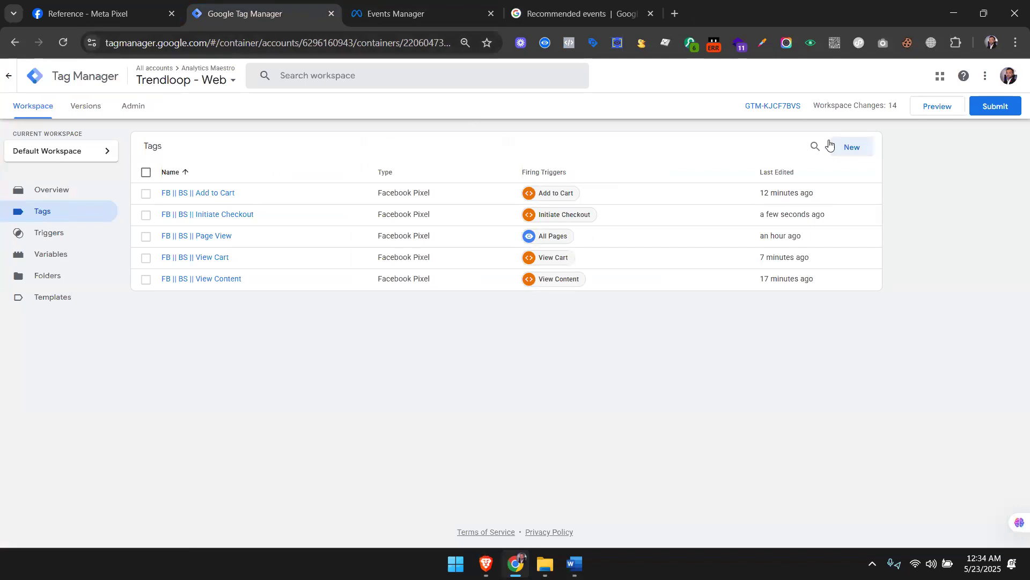
{"action": "left_click", "coordinate": [943, 107]}
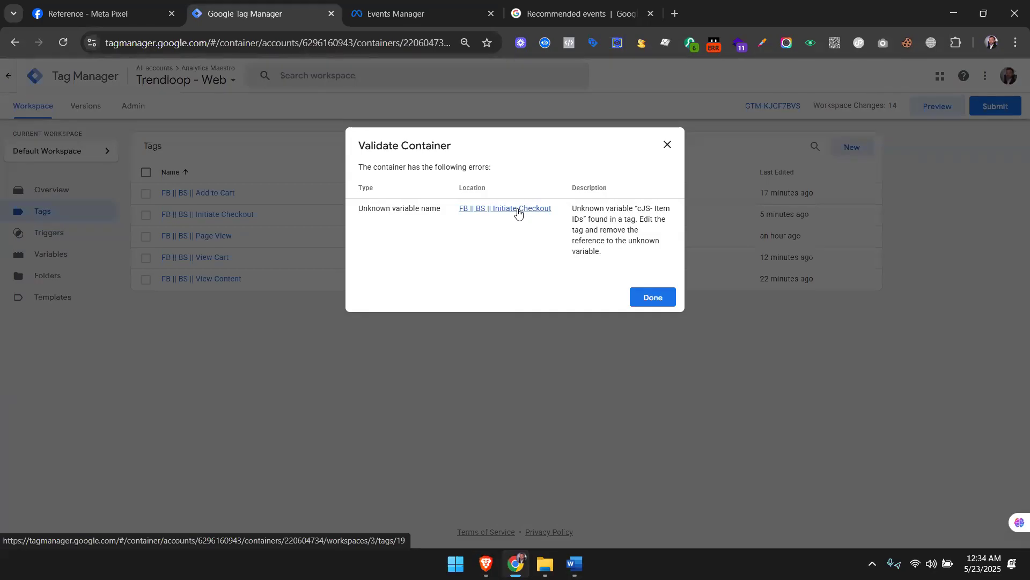
Replace {{cJS- Item IDs}} with {{cJS- Content IDs}} in the Initiate Checkout tag's content_ids and save.
{"action": "left_click", "coordinate": [518, 213]}
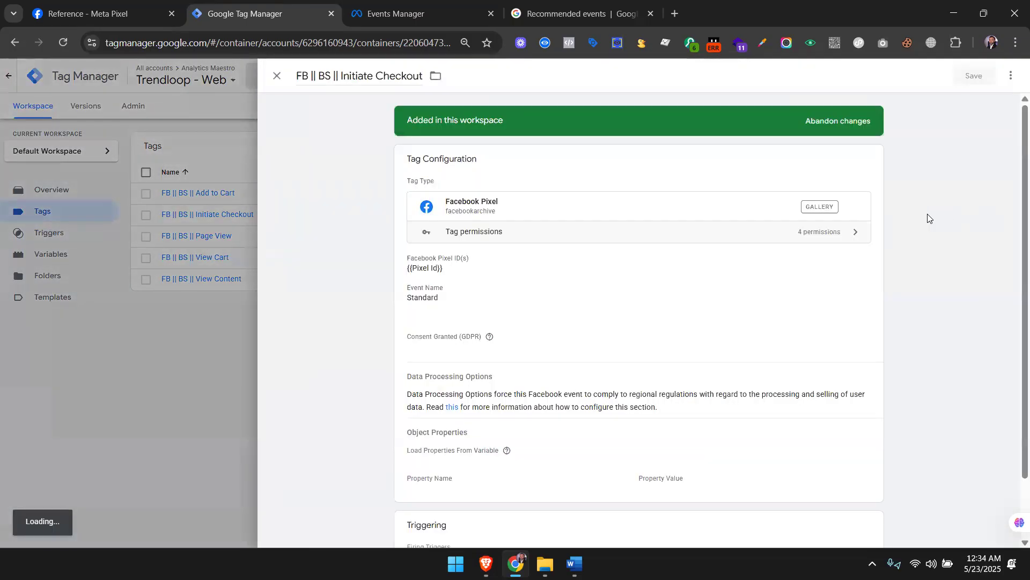
{"action": "left_click", "coordinate": [636, 300]}
{"action": "scroll", "coordinate": [644, 311], "scroll_direction": "down", "scroll_amount": 3}
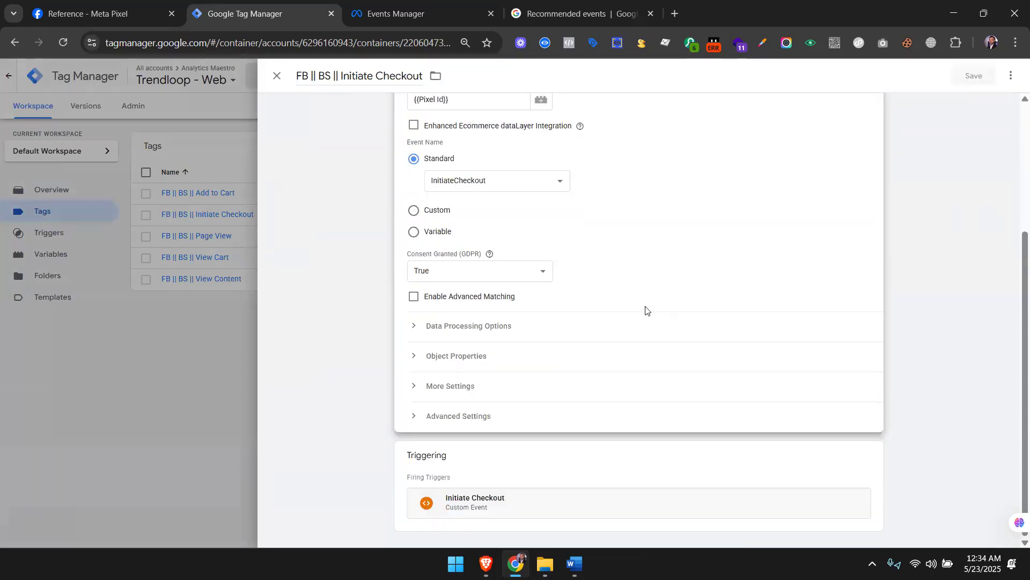
{"action": "left_click", "coordinate": [559, 354]}
{"action": "scroll", "coordinate": [600, 354], "scroll_direction": "down", "scroll_amount": 3}
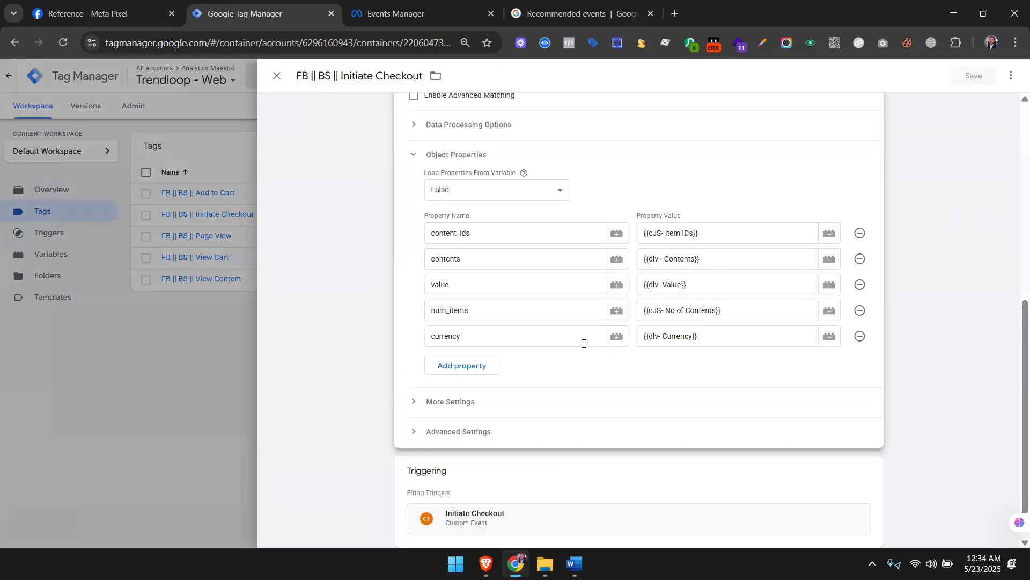
{"action": "left_click", "coordinate": [734, 236]}
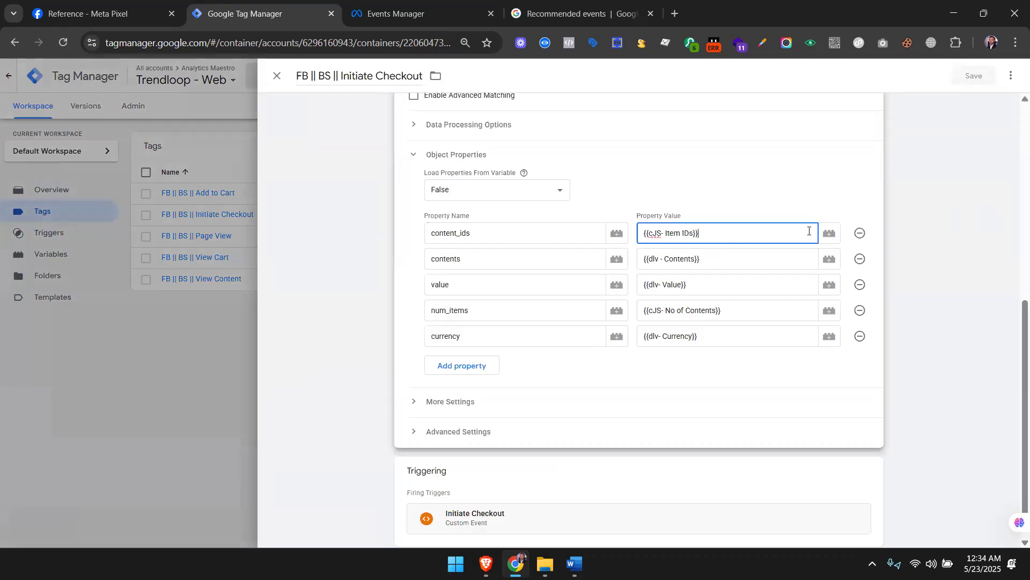
{"action": "left_click", "coordinate": [828, 234]}
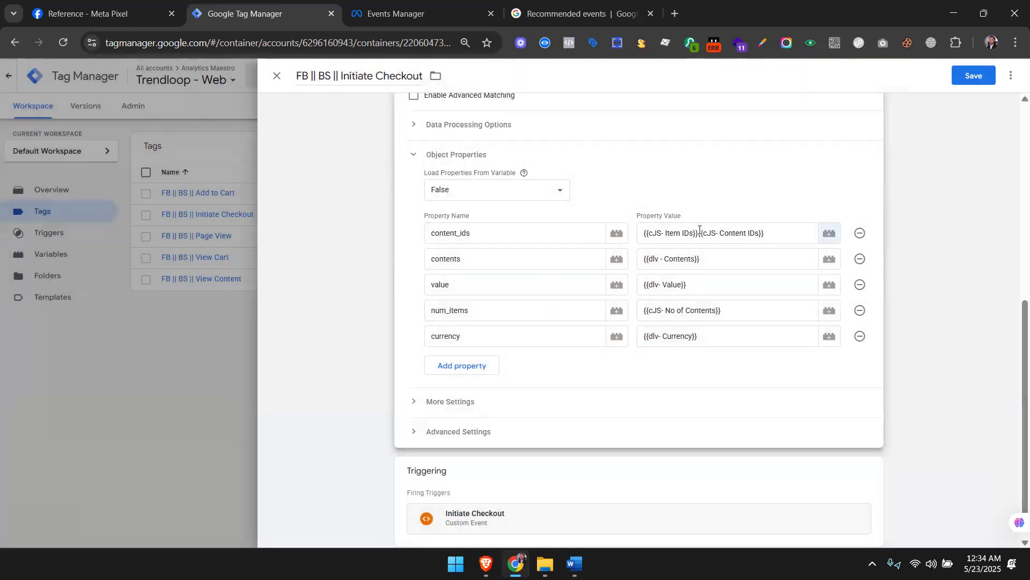
{"action": "left_click", "coordinate": [700, 232]}
{"action": "left_click_drag", "start_coordinate": [699, 232], "coordinate": [612, 235]}
{"action": "key", "text": "BackSpace"}
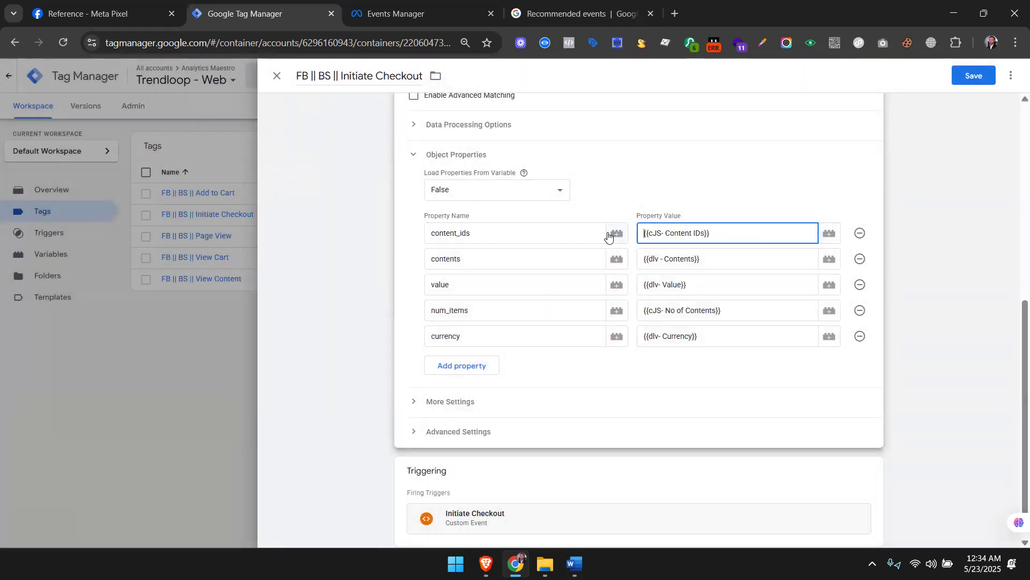
{"action": "left_click", "coordinate": [976, 76]}
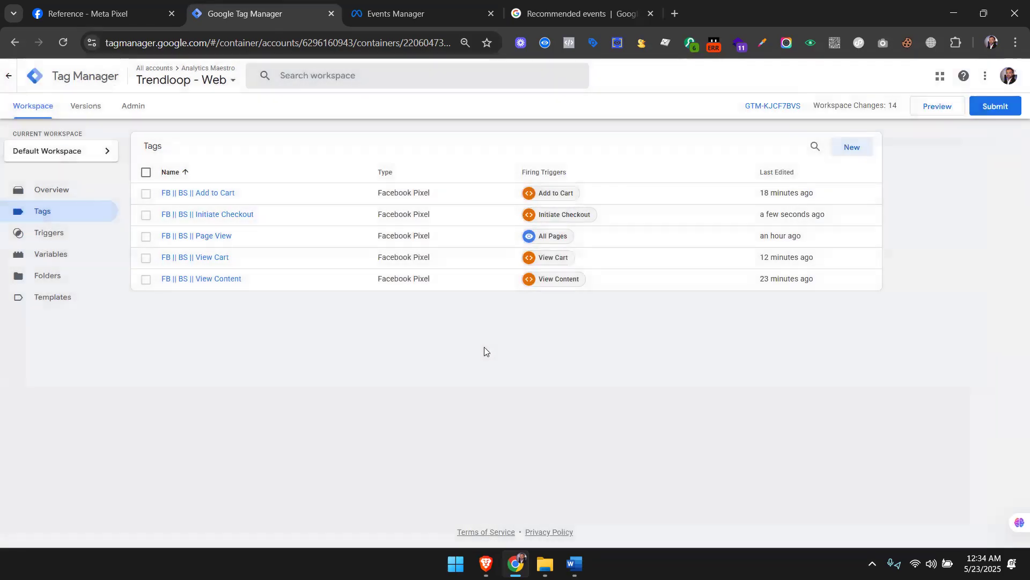
From the preview error, open View Cart and set its content_ids to {{cJS- Content IDs}}, then save.
{"action": "left_click", "coordinate": [951, 107]}
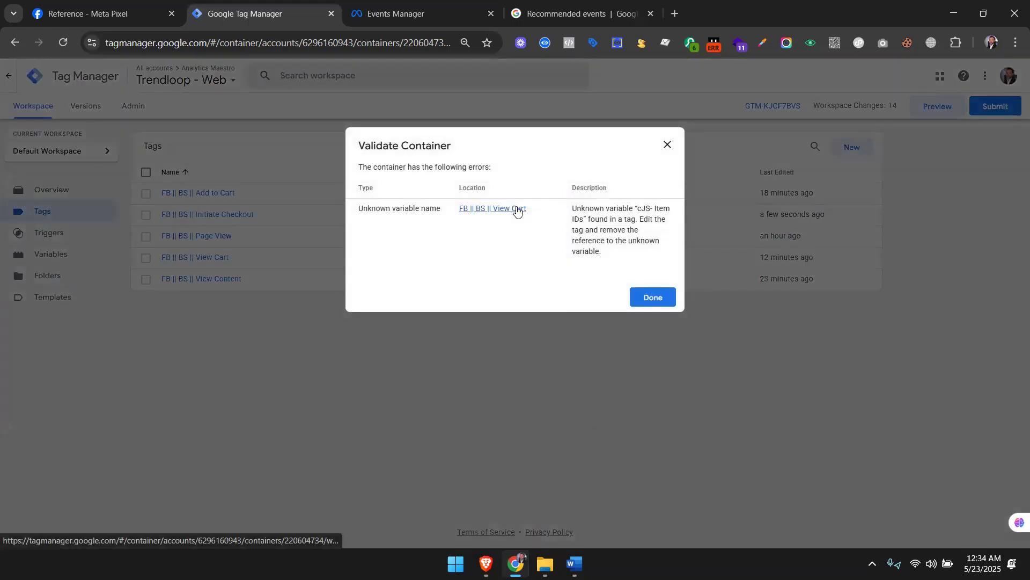
{"action": "left_click", "coordinate": [517, 210]}
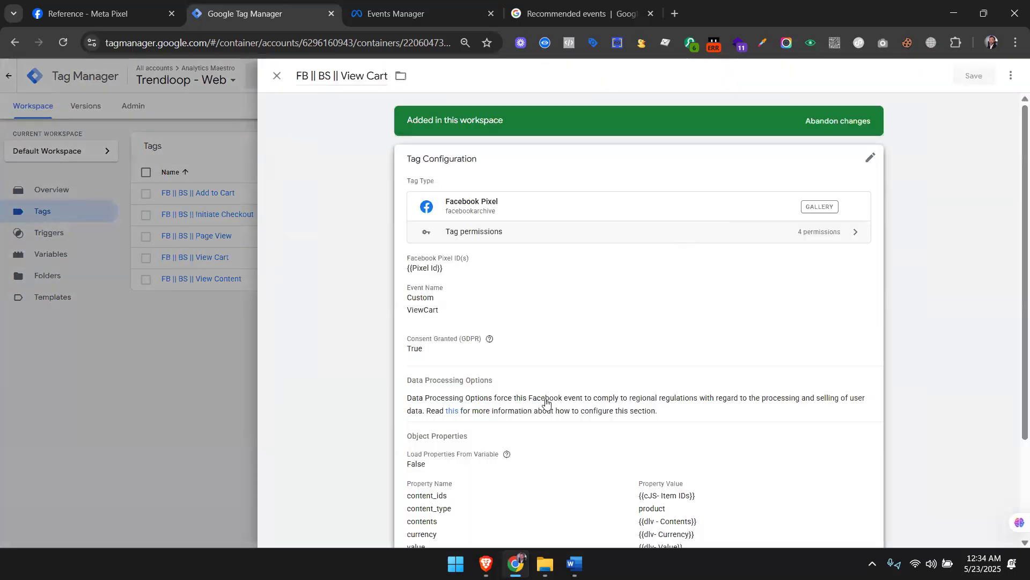
{"action": "scroll", "coordinate": [566, 402], "scroll_direction": "down", "scroll_amount": 2}
{"action": "left_click", "coordinate": [694, 372]}
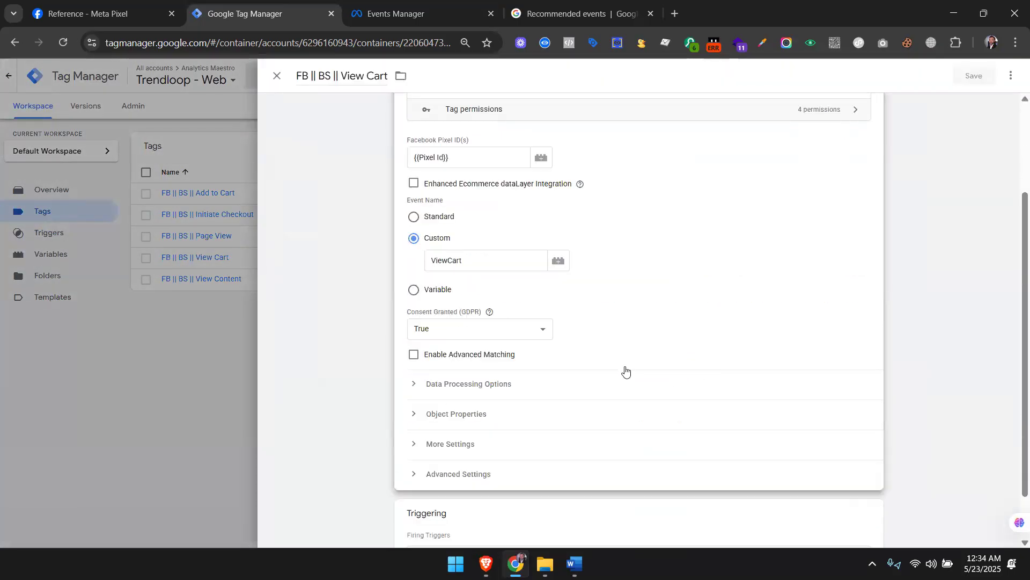
{"action": "scroll", "coordinate": [612, 370], "scroll_direction": "down", "scroll_amount": 1}
{"action": "left_click", "coordinate": [501, 353]}
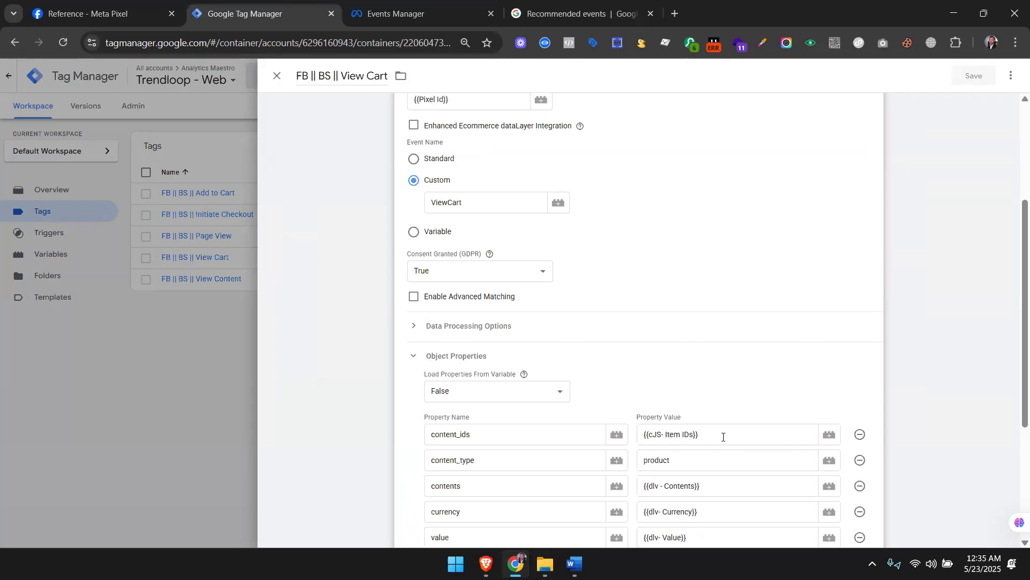
{"action": "left_click_drag", "start_coordinate": [723, 436], "coordinate": [650, 431]}
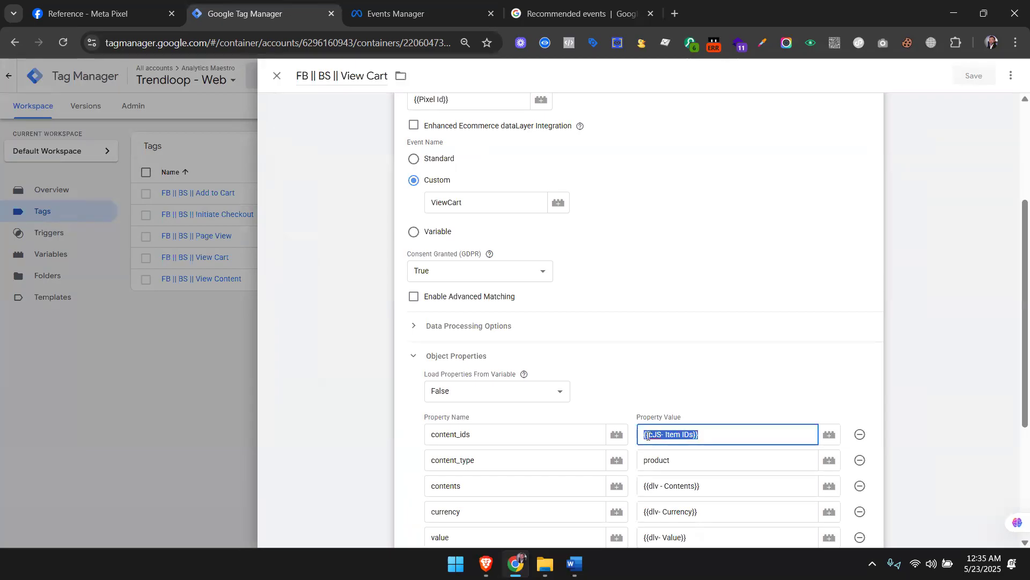
{"action": "type", "text": "{{"}
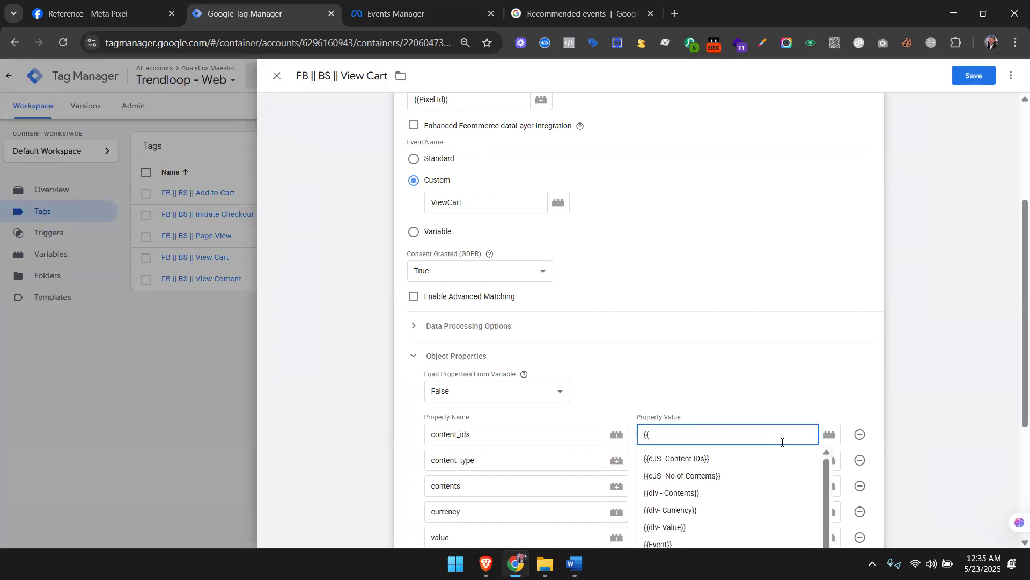
{"action": "left_click", "coordinate": [708, 463]}
{"action": "left_click", "coordinate": [974, 77]}
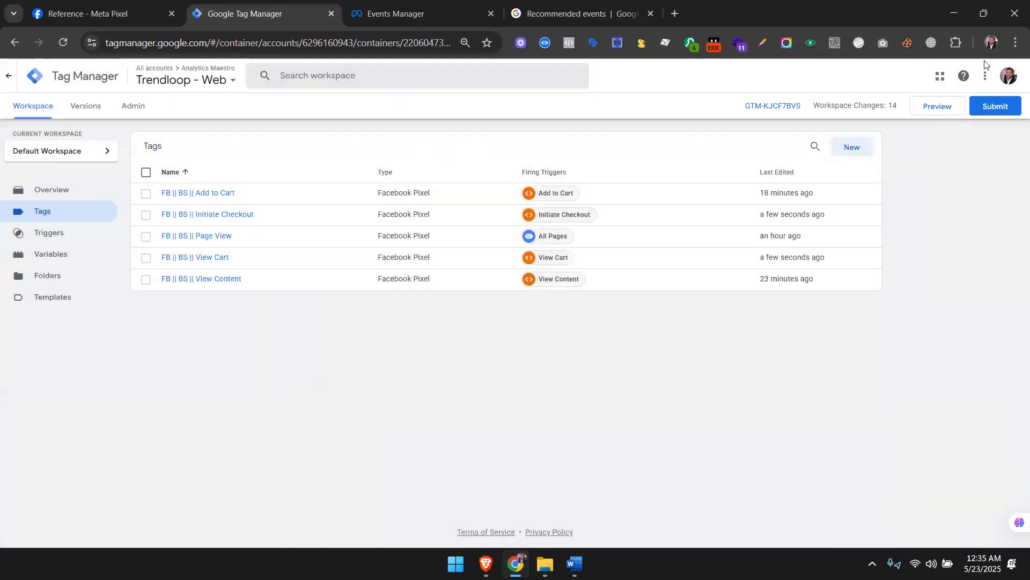
Set the Add to Cart tag's content_ids to {{cJS- Content IDs}} and save it.
{"action": "left_click", "coordinate": [924, 107]}
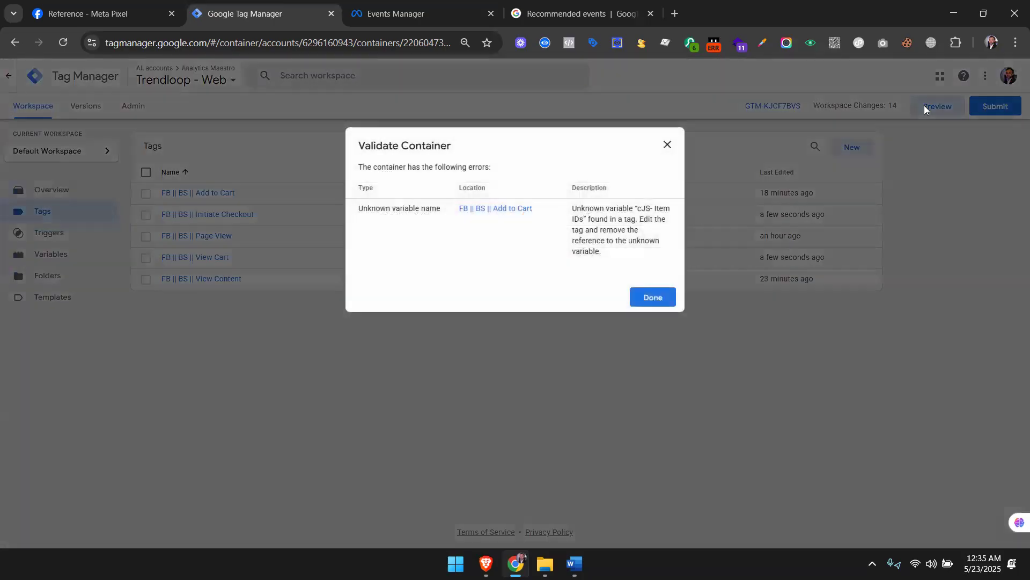
{"action": "left_click", "coordinate": [488, 210]}
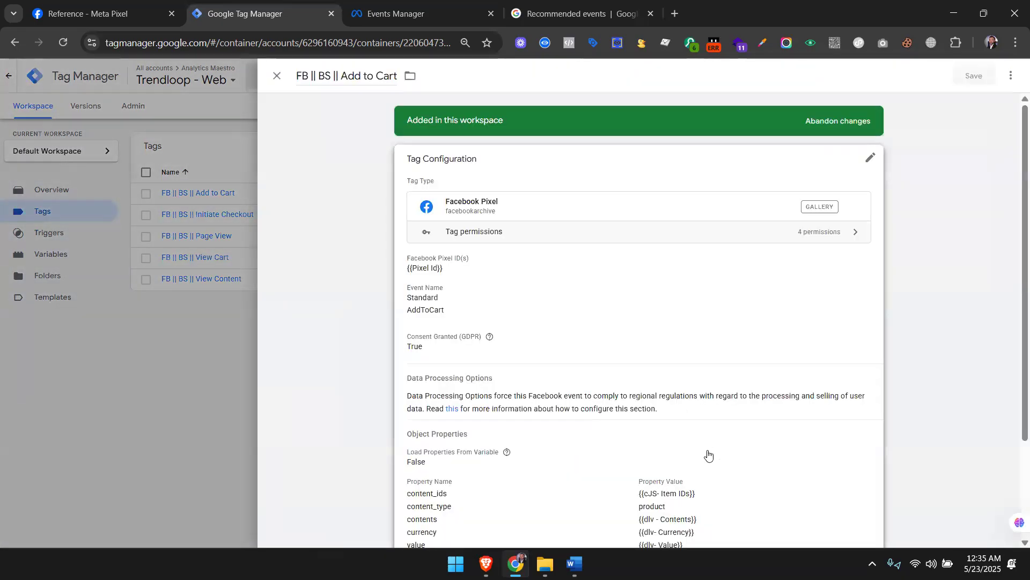
{"action": "left_click", "coordinate": [710, 452]}
{"action": "scroll", "coordinate": [703, 410], "scroll_direction": "down", "scroll_amount": 3}
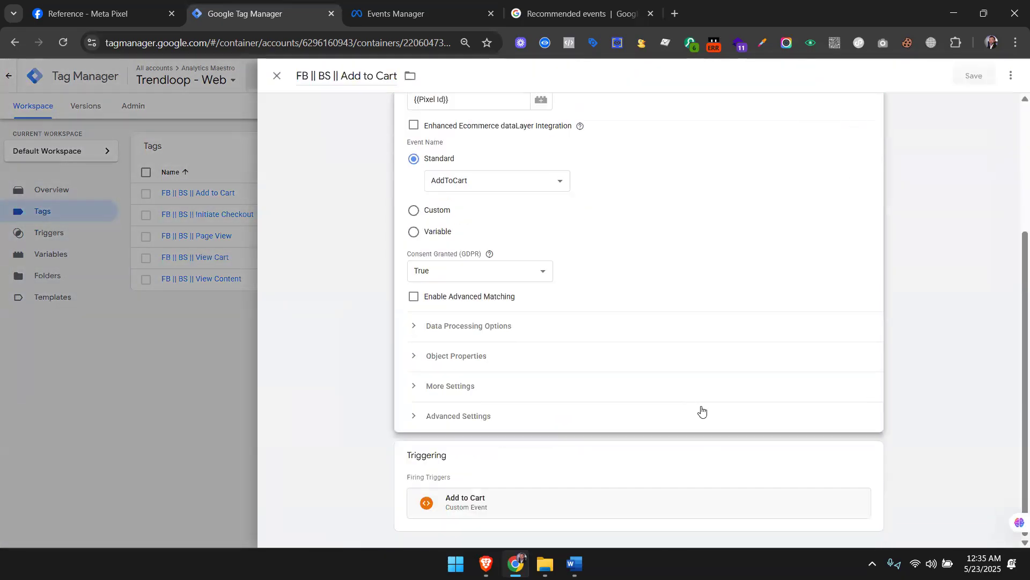
{"action": "left_click", "coordinate": [522, 365]}
{"action": "left_click_drag", "start_coordinate": [701, 435], "coordinate": [641, 440]}
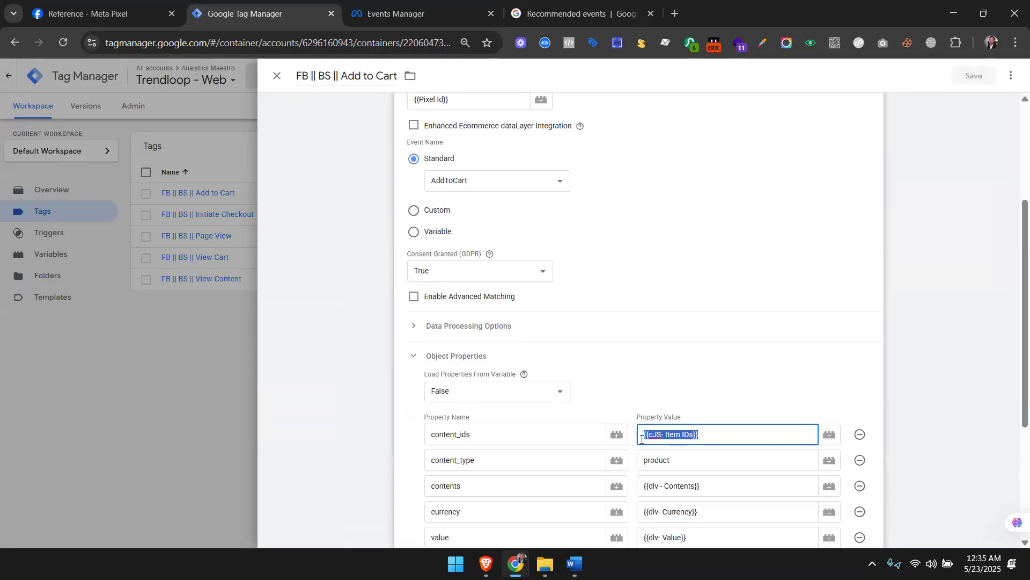
{"action": "type", "text": "{{"}
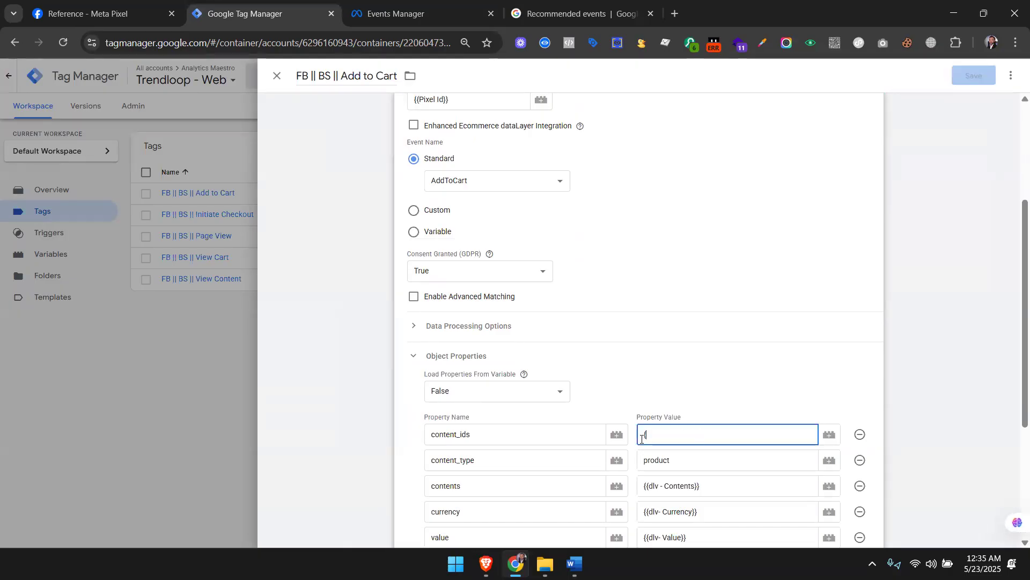
{"action": "left_click", "coordinate": [660, 457]}
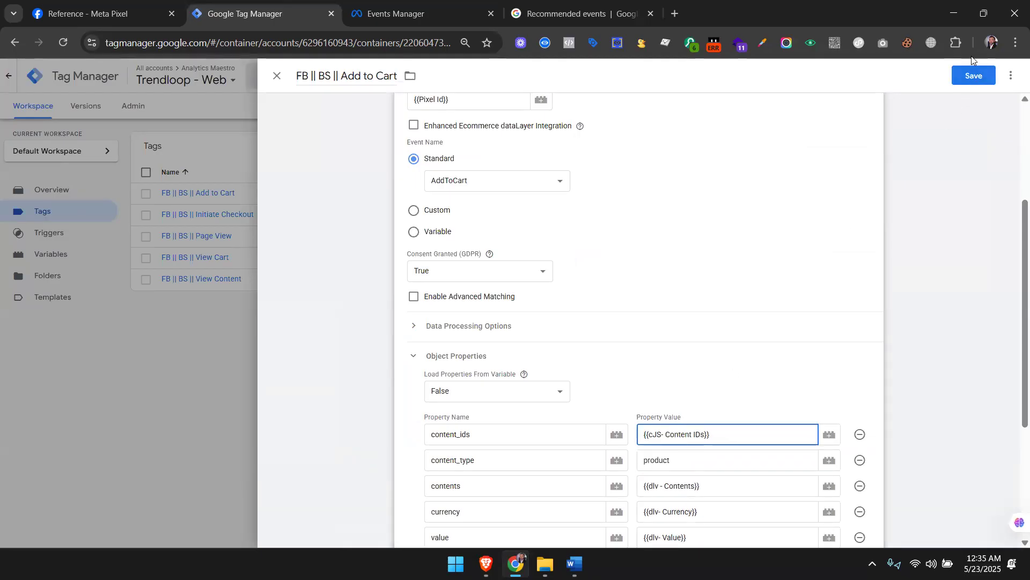
{"action": "left_click", "coordinate": [974, 75]}
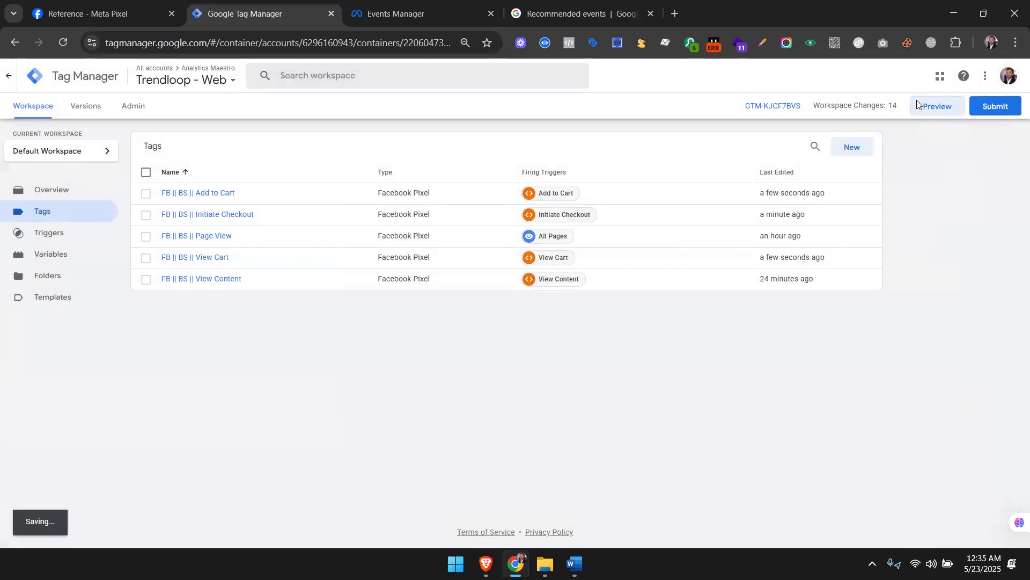
Set the View Content tag's content_ids to {{cJS- Content IDs}}, save it and preview again.
{"action": "left_click", "coordinate": [917, 99]}
{"action": "left_click", "coordinate": [510, 209]}
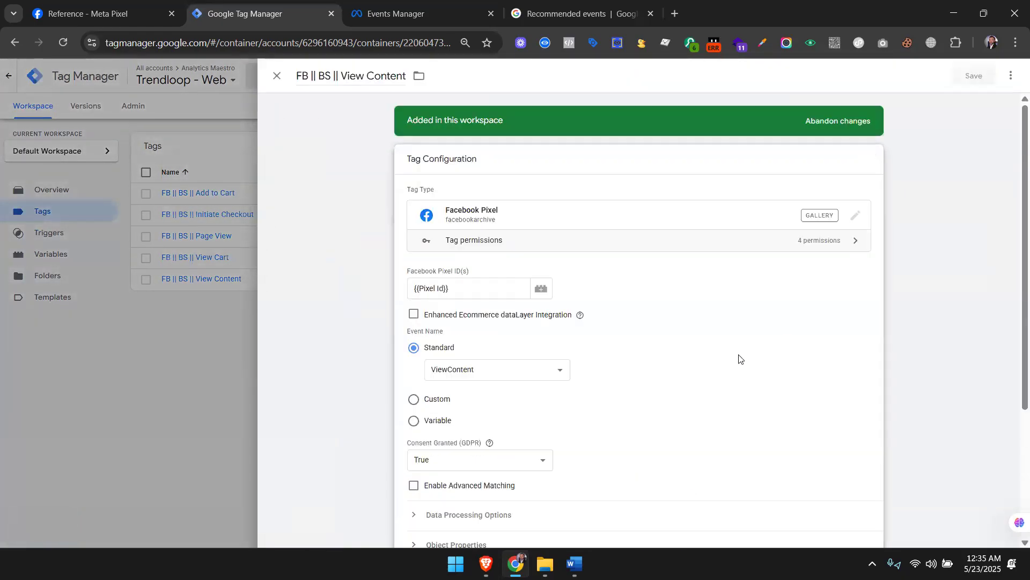
{"action": "scroll", "coordinate": [739, 359], "scroll_direction": "down", "scroll_amount": 3}
{"action": "left_click", "coordinate": [533, 357]}
{"action": "left_click_drag", "start_coordinate": [700, 433], "coordinate": [642, 432]}
{"action": "type", "text": "{{"}
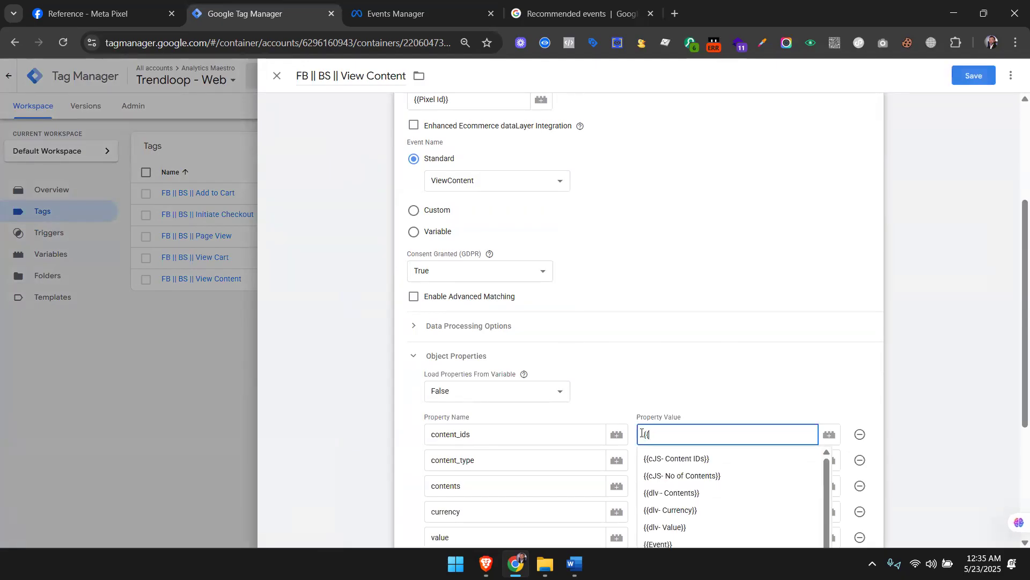
{"action": "key", "text": "Down"}
{"action": "key", "text": "Return"}
{"action": "left_click", "coordinate": [975, 76]}
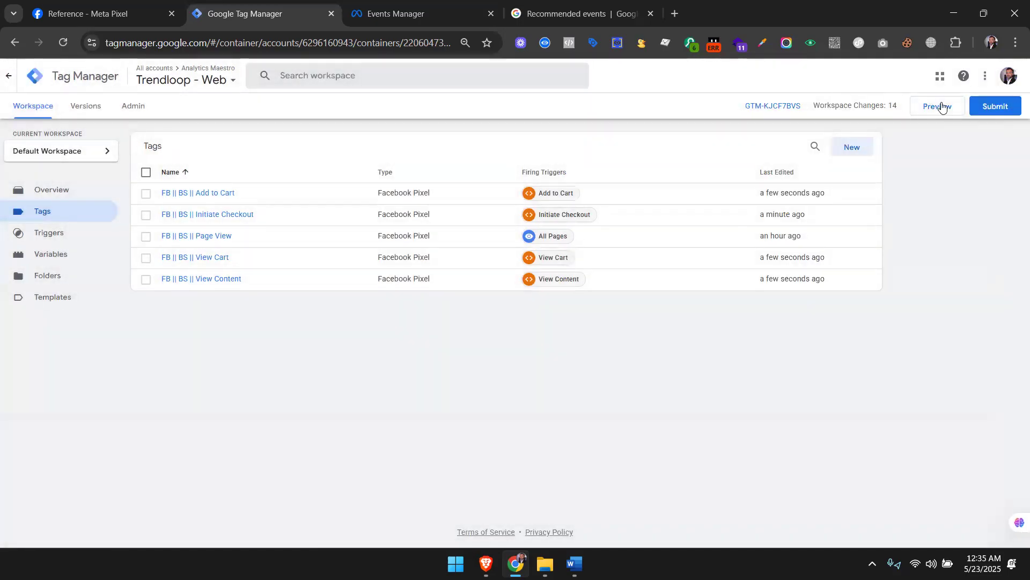
{"action": "left_click", "coordinate": [942, 107]}
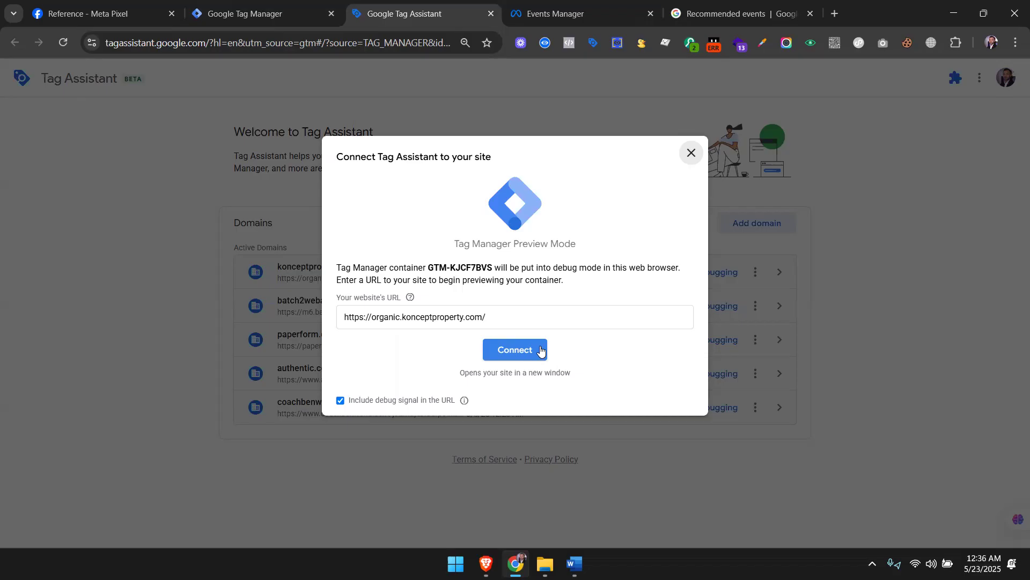
{"action": "left_click", "coordinate": [540, 350]}
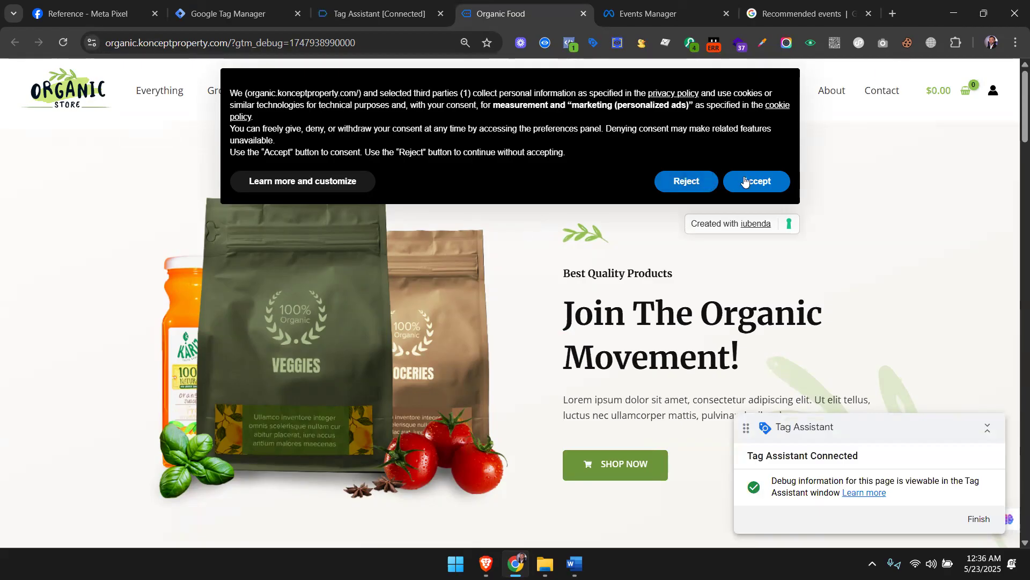
Accept the cookie notice and add Handpicked Red Chillies to the cart.
{"action": "left_click", "coordinate": [771, 182]}
{"action": "scroll", "coordinate": [467, 307], "scroll_direction": "down", "scroll_amount": 12}
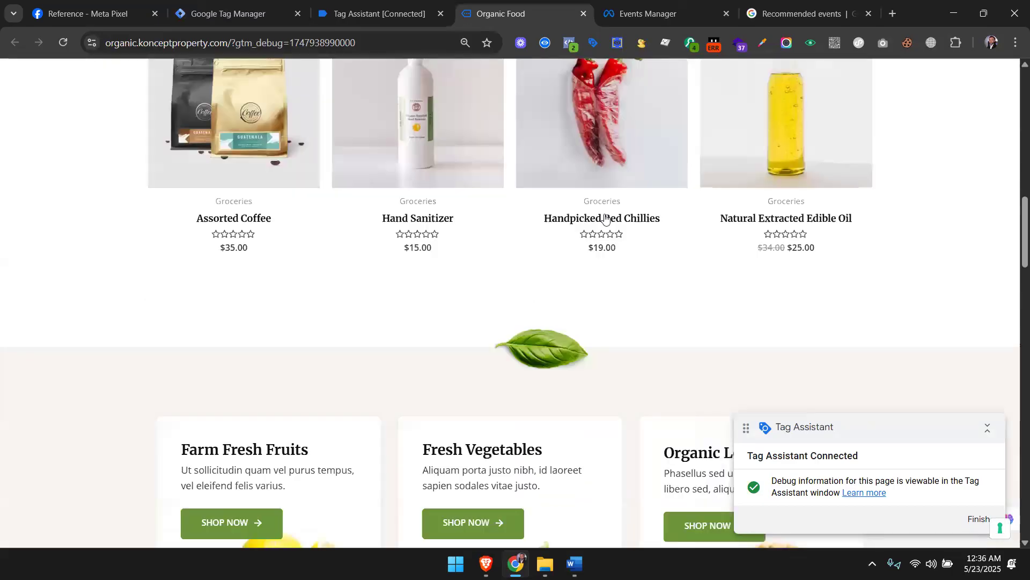
{"action": "left_click", "coordinate": [606, 146]}
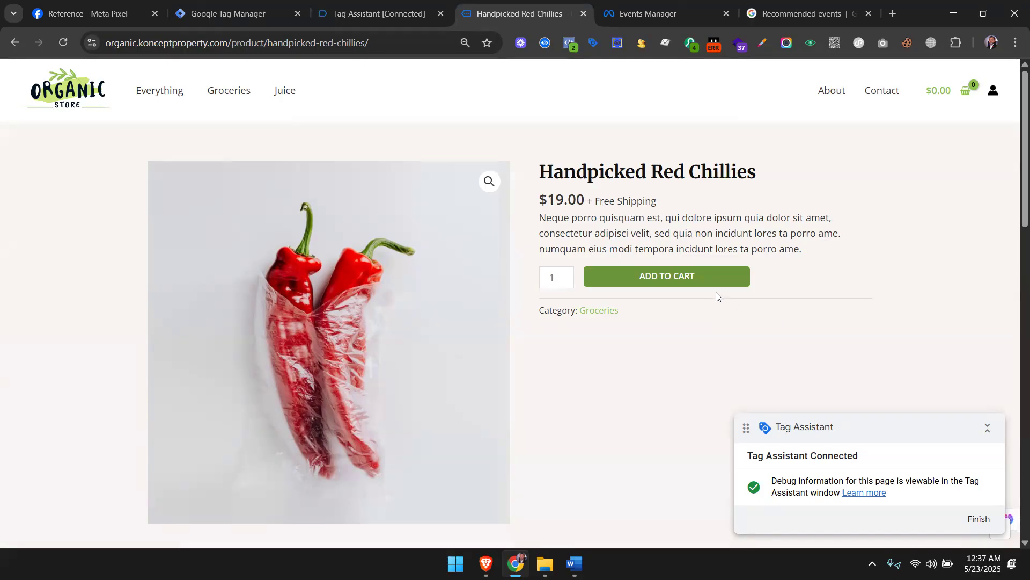
{"action": "left_click", "coordinate": [703, 286]}
Load the store's WordPress admin login page in a new browser tab.
{"action": "left_click", "coordinate": [891, 13]}
{"action": "type", "text": "organic"}
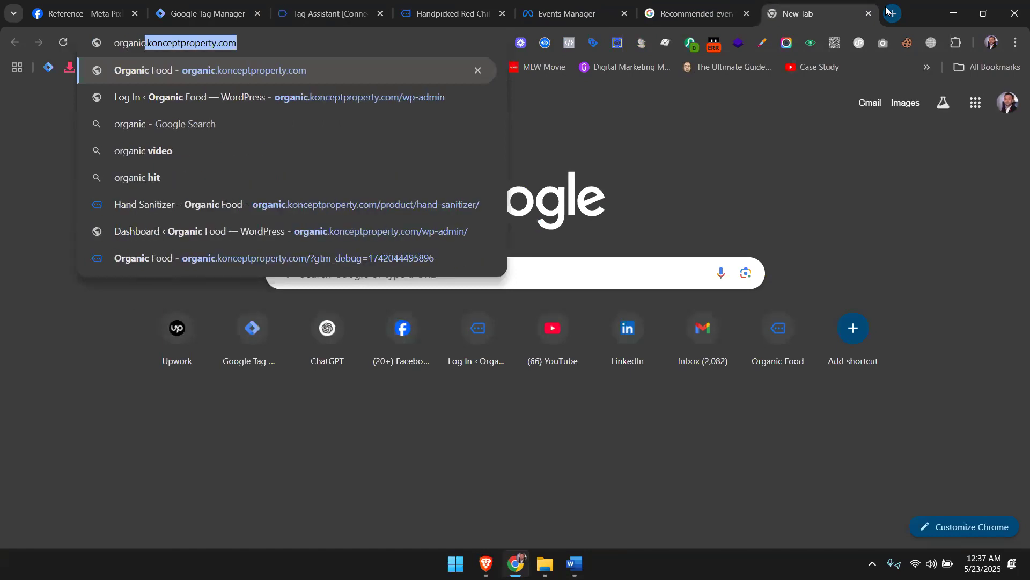
{"action": "key", "text": "Down"}
{"action": "key", "text": "Return"}
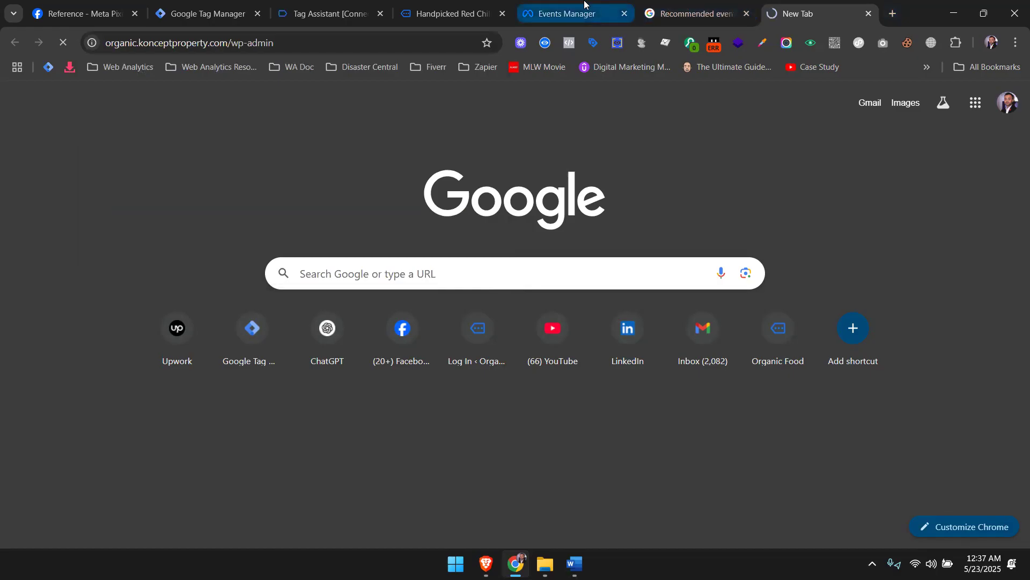
View the cart holding the chillies and proceed to checkout.
{"action": "left_click", "coordinate": [569, 13]}
{"action": "left_click", "coordinate": [468, 4]}
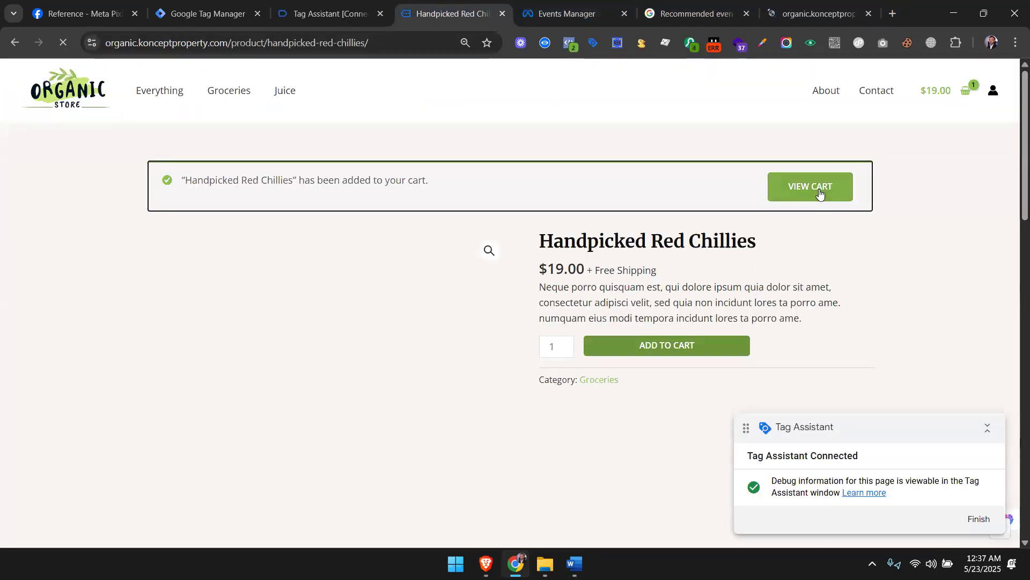
{"action": "left_click", "coordinate": [813, 195]}
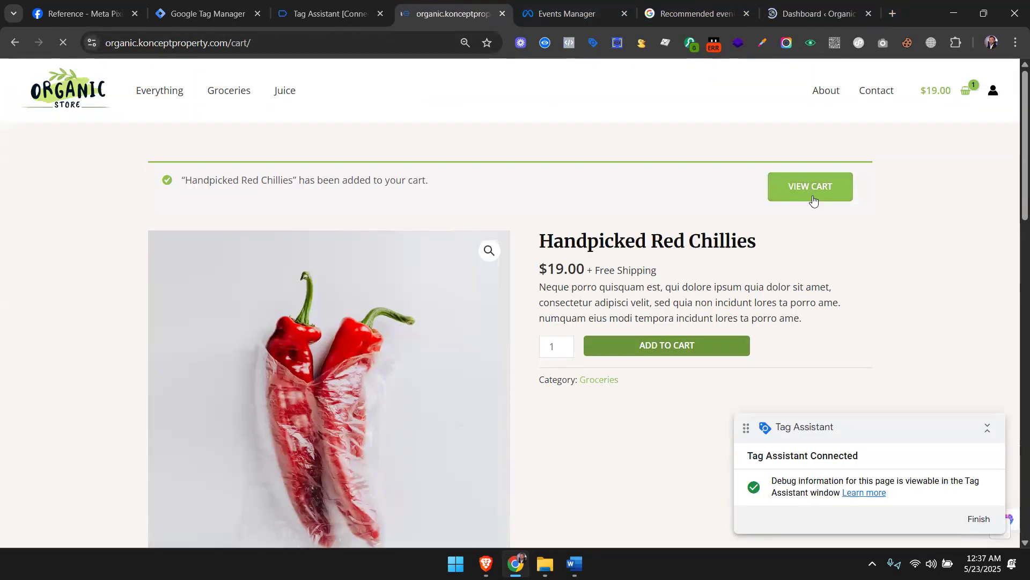
{"action": "left_click", "coordinate": [808, 4]}
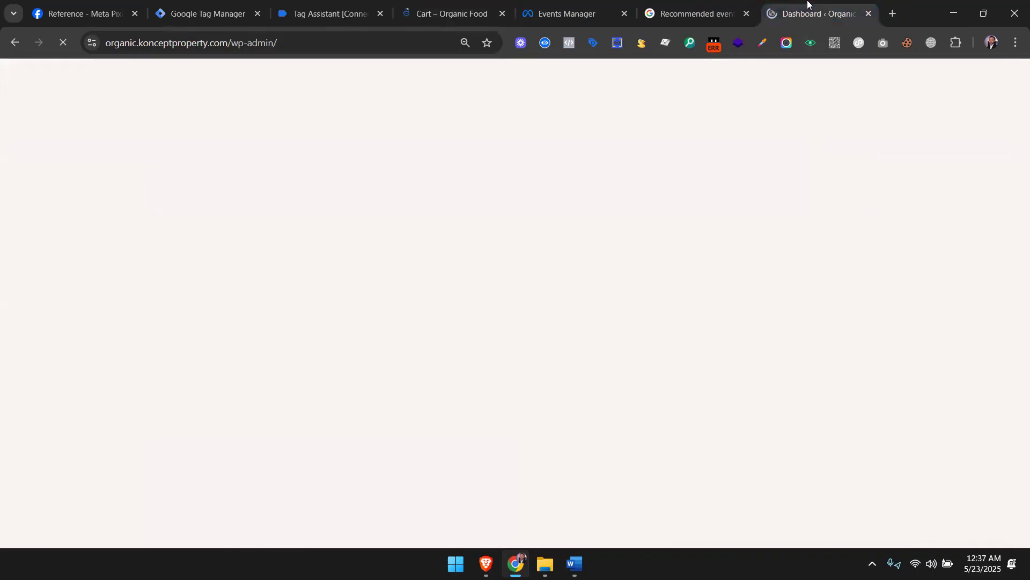
{"action": "left_click", "coordinate": [479, 4]}
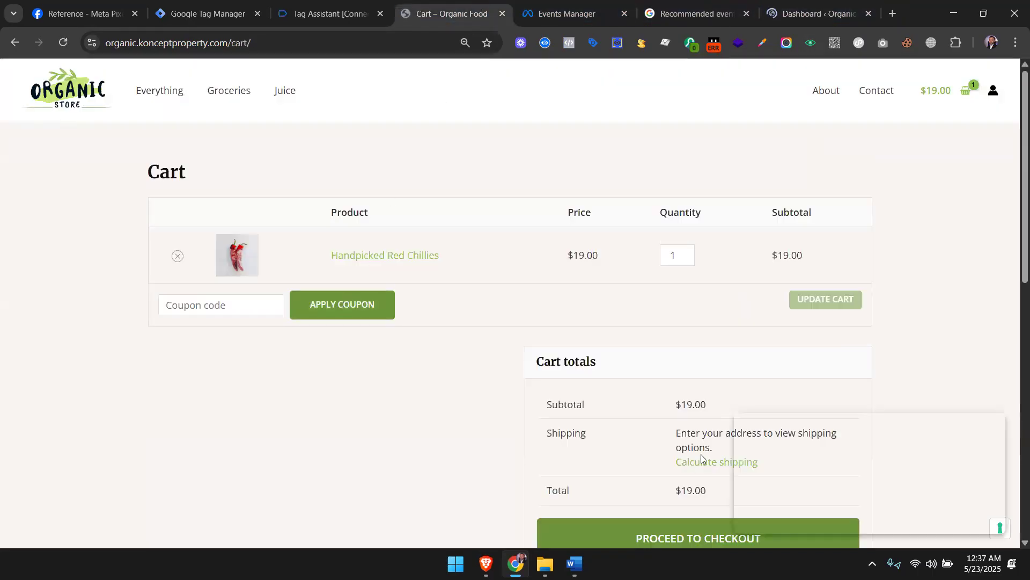
{"action": "scroll", "coordinate": [707, 368], "scroll_direction": "down", "scroll_amount": 5}
{"action": "left_click", "coordinate": [727, 214]}
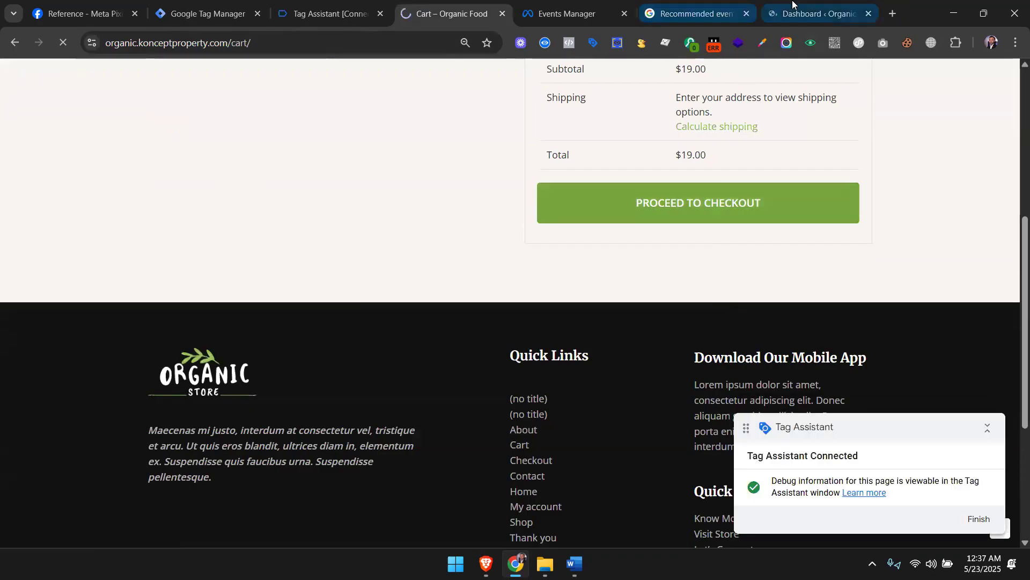
{"action": "left_click", "coordinate": [797, 11]}
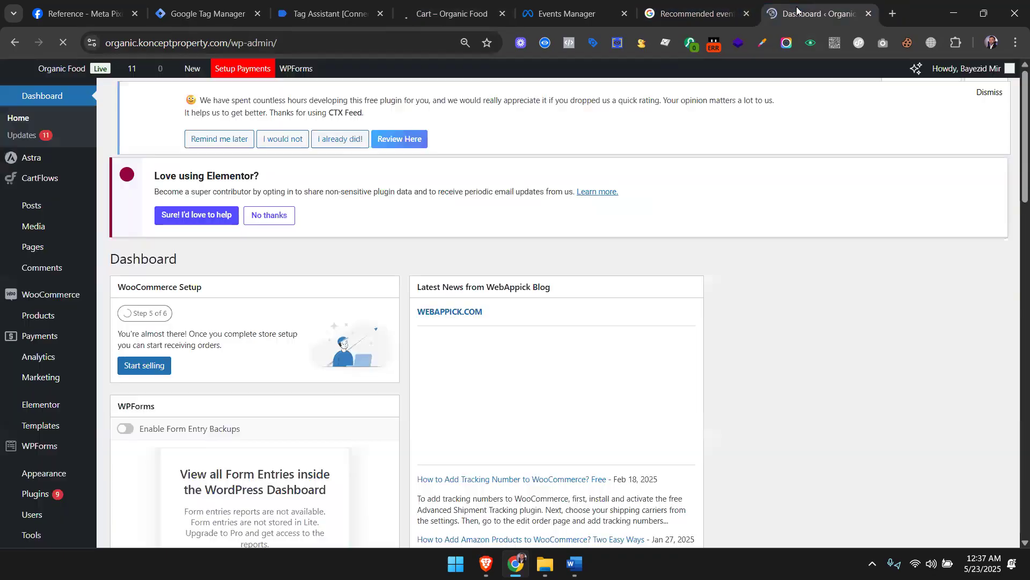
Open the Theme File Editor from the WordPress admin Appearance menu.
{"action": "left_click", "coordinate": [38, 379]}
{"action": "scroll", "coordinate": [35, 442], "scroll_direction": "down", "scroll_amount": 1}
{"action": "scroll", "coordinate": [34, 441], "scroll_direction": "down", "scroll_amount": 4}
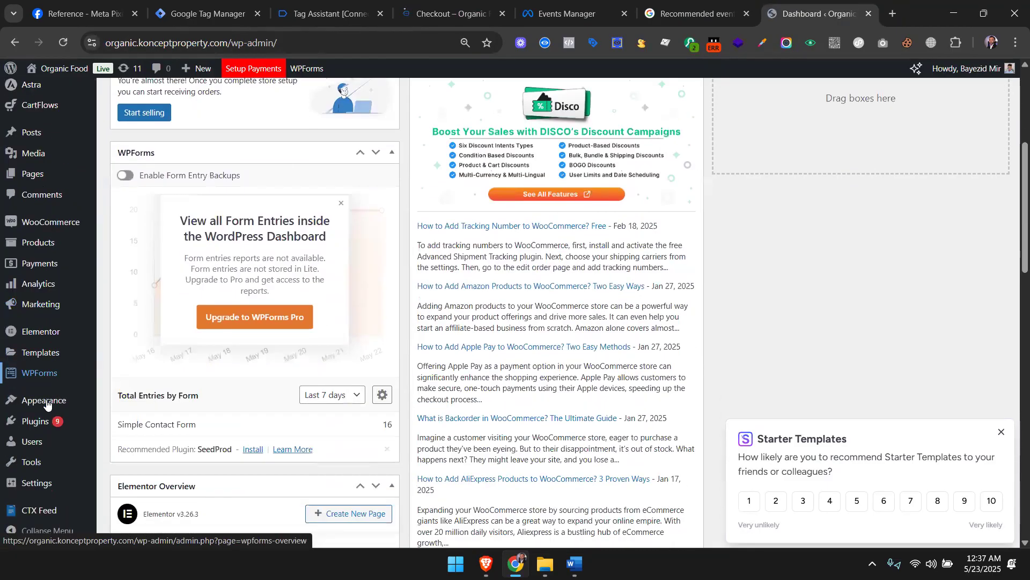
{"action": "mouse_move", "coordinate": [47, 404]}
{"action": "left_click", "coordinate": [126, 504]}
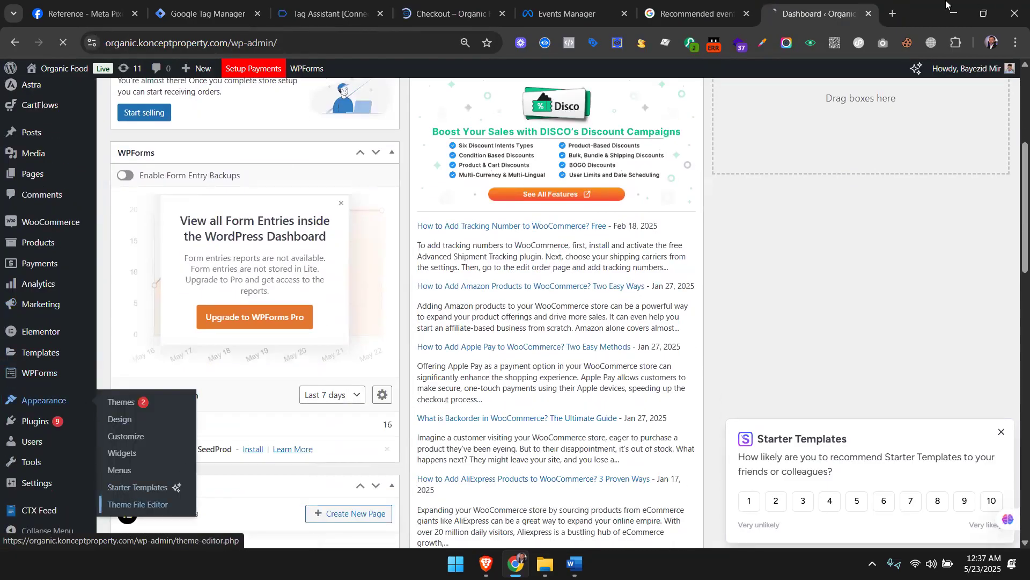
Open the store's Groceries category, then load the Astra theme's header.php in the editor.
{"action": "left_click", "coordinate": [441, 7]}
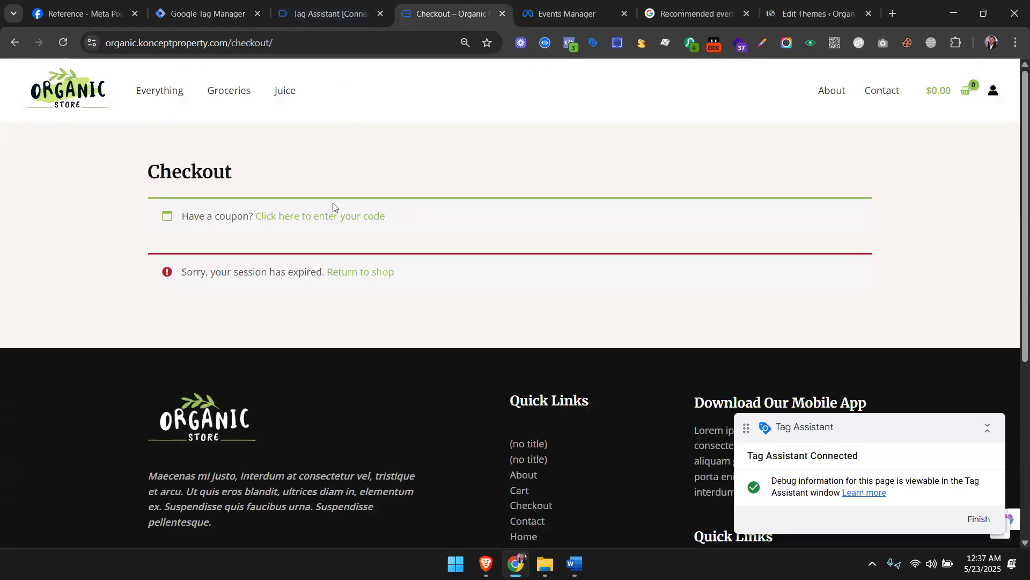
{"action": "left_click", "coordinate": [226, 97]}
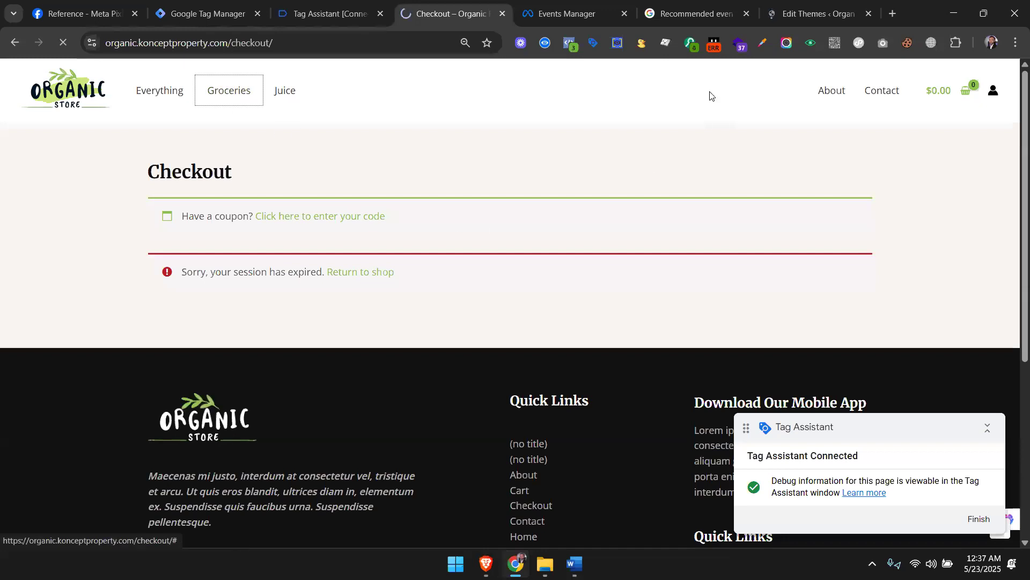
{"action": "left_click", "coordinate": [786, 4]}
{"action": "scroll", "coordinate": [362, 360], "scroll_direction": "down", "scroll_amount": 4}
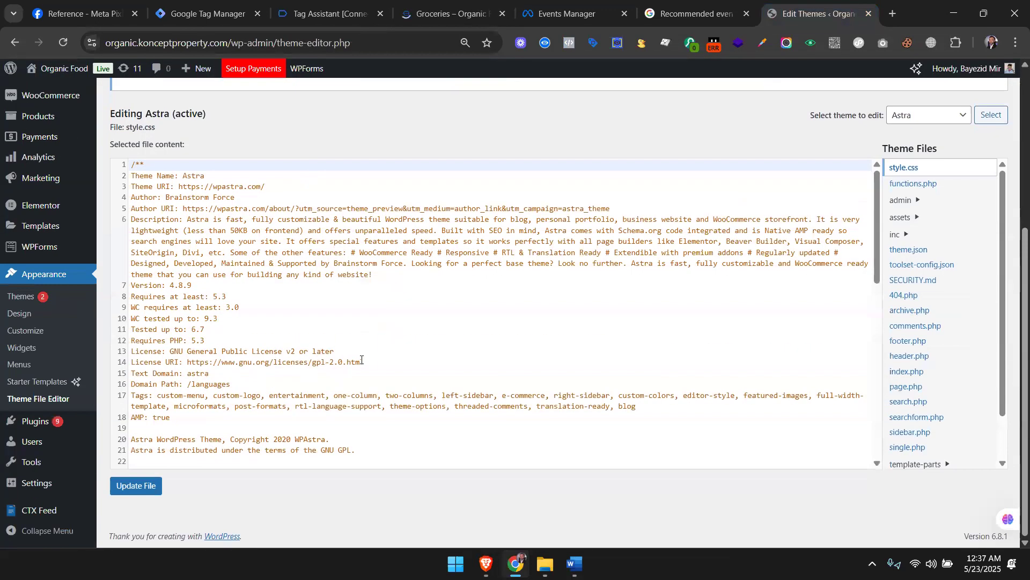
{"action": "scroll", "coordinate": [537, 357], "scroll_direction": "down", "scroll_amount": 3}
{"action": "scroll", "coordinate": [944, 386], "scroll_direction": "down", "scroll_amount": 2}
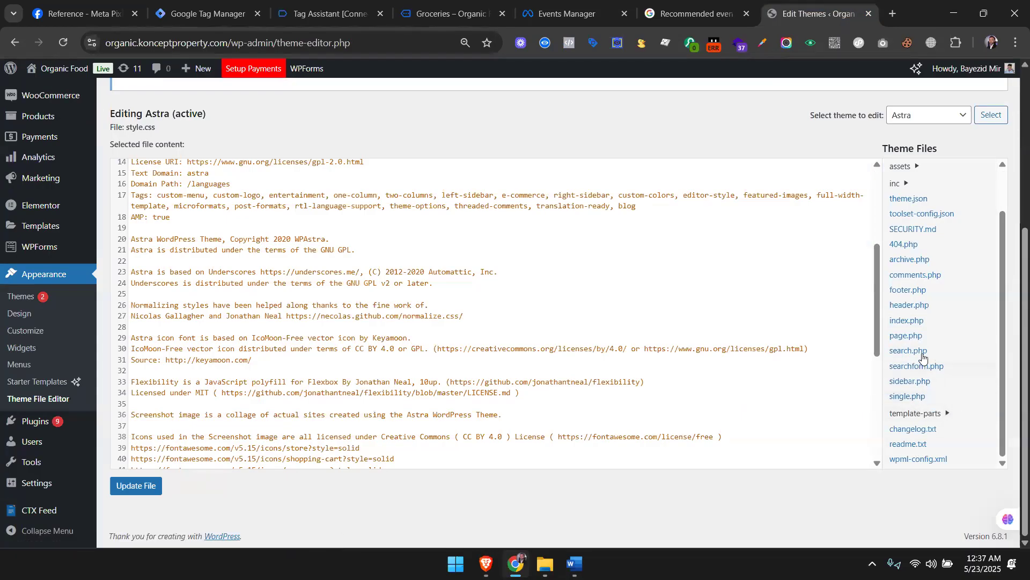
{"action": "left_click", "coordinate": [911, 306]}
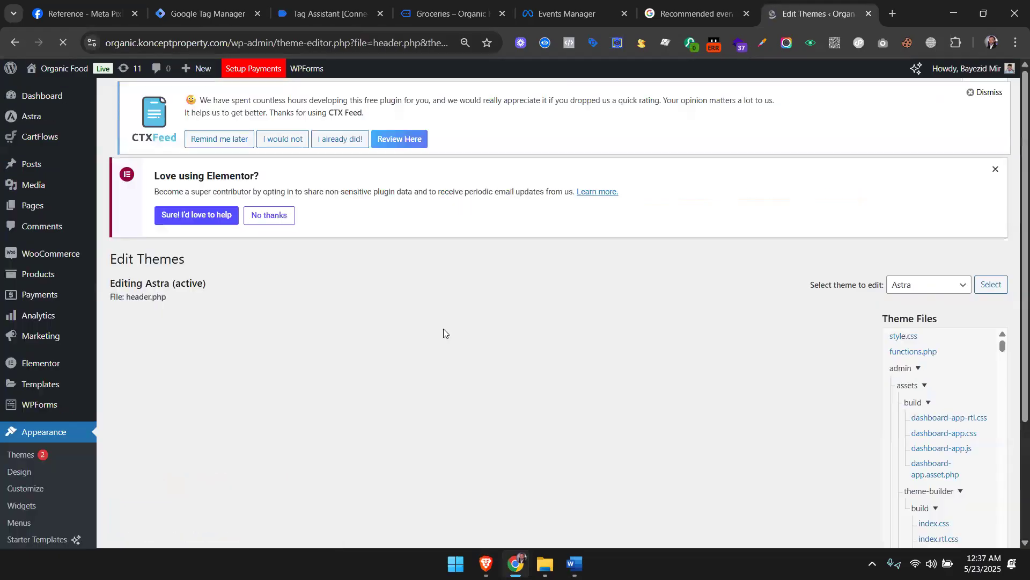
Delete the script block on lines 21–27 of header.php and update the file.
{"action": "left_click", "coordinate": [460, 8]}
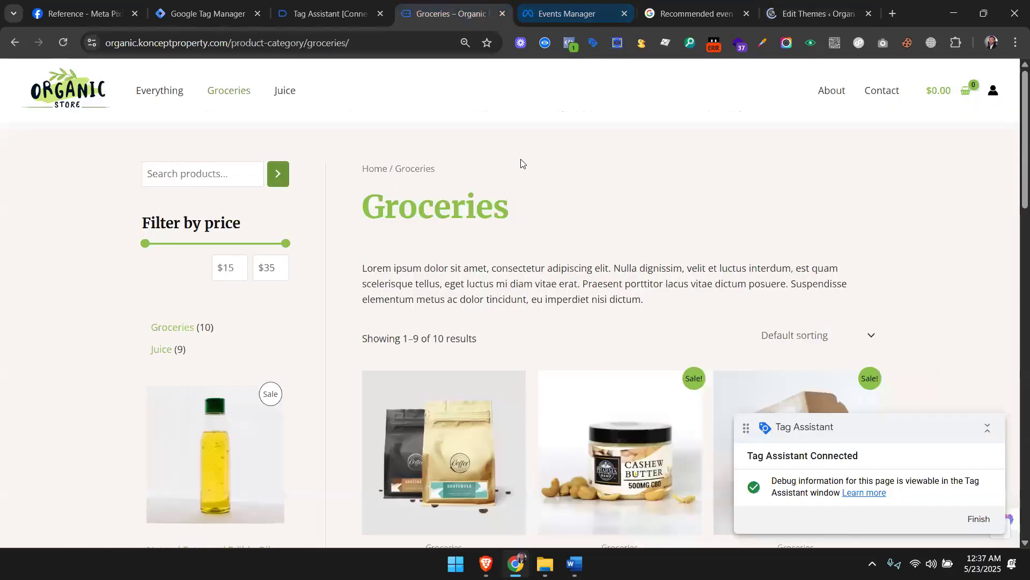
{"action": "scroll", "coordinate": [492, 387], "scroll_direction": "down", "scroll_amount": 3}
{"action": "left_click", "coordinate": [819, 13]}
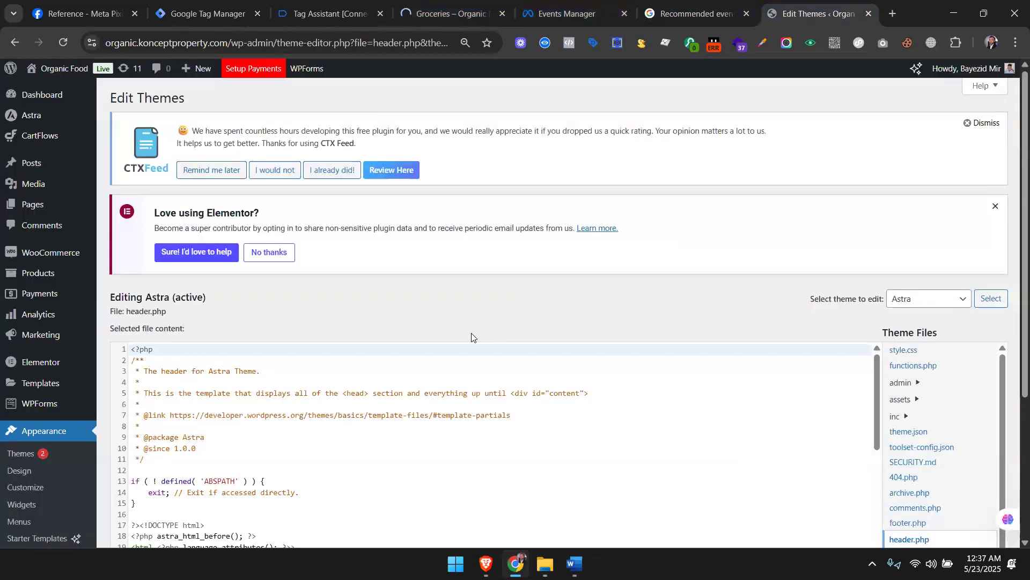
{"action": "scroll", "coordinate": [437, 376], "scroll_direction": "down", "scroll_amount": 3}
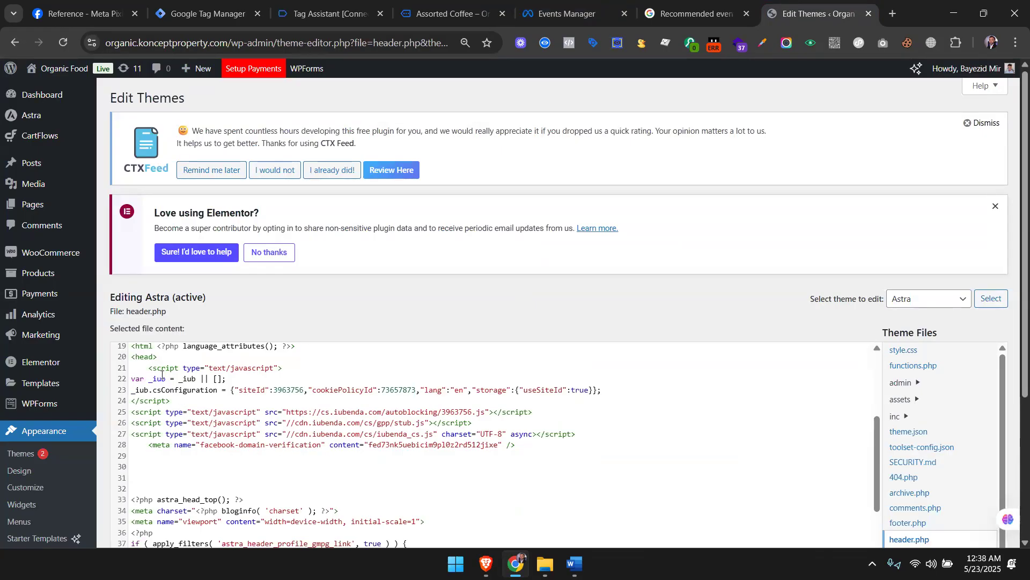
{"action": "left_click_drag", "start_coordinate": [149, 368], "coordinate": [612, 429]}
{"action": "key", "text": "Delete"}
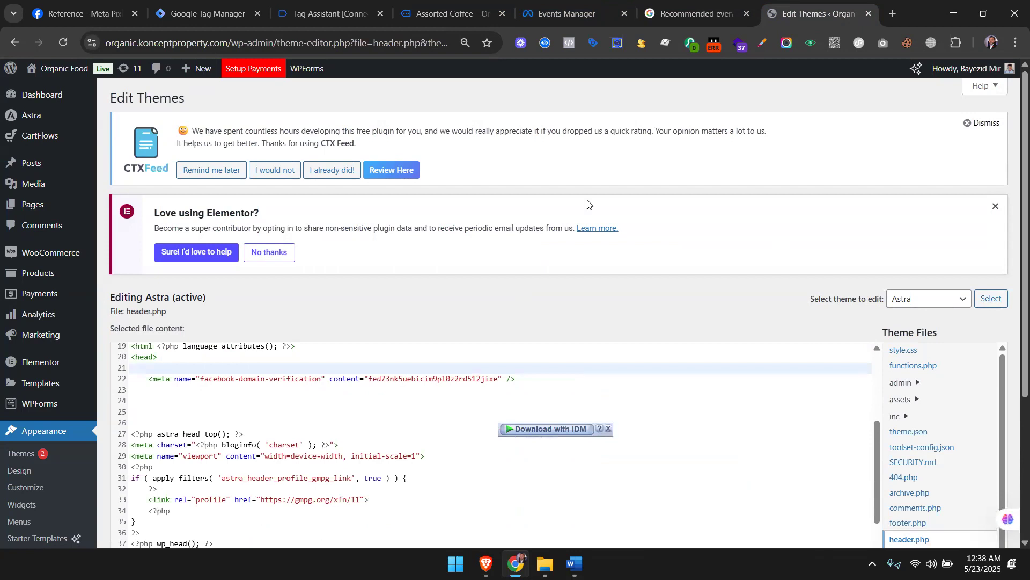
{"action": "scroll", "coordinate": [553, 429], "scroll_direction": "down", "scroll_amount": 10}
{"action": "left_click", "coordinate": [143, 486]}
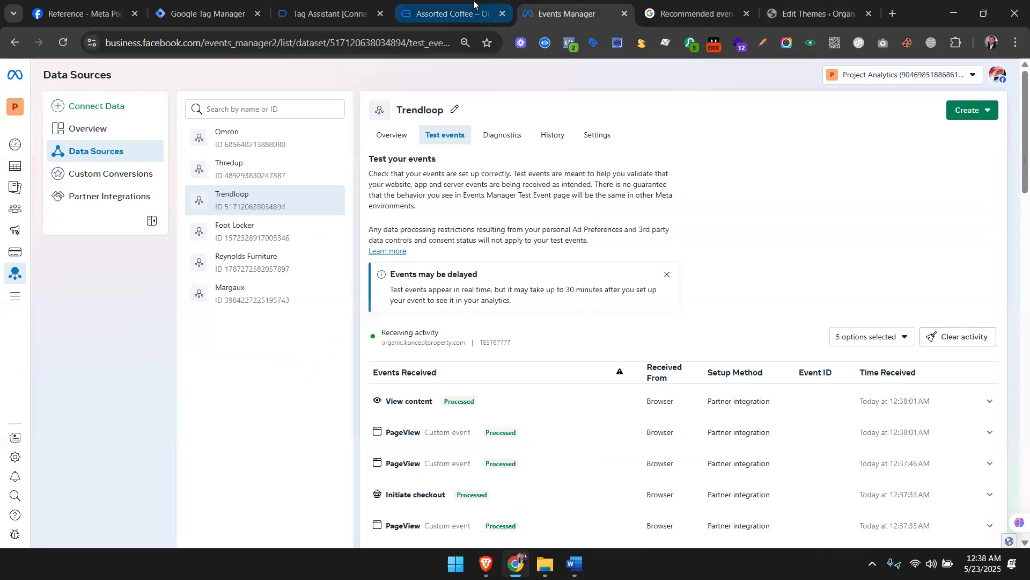
Add Assorted Coffee to the cart and save header.php again after the revert error.
{"action": "left_click", "coordinate": [446, 14]}
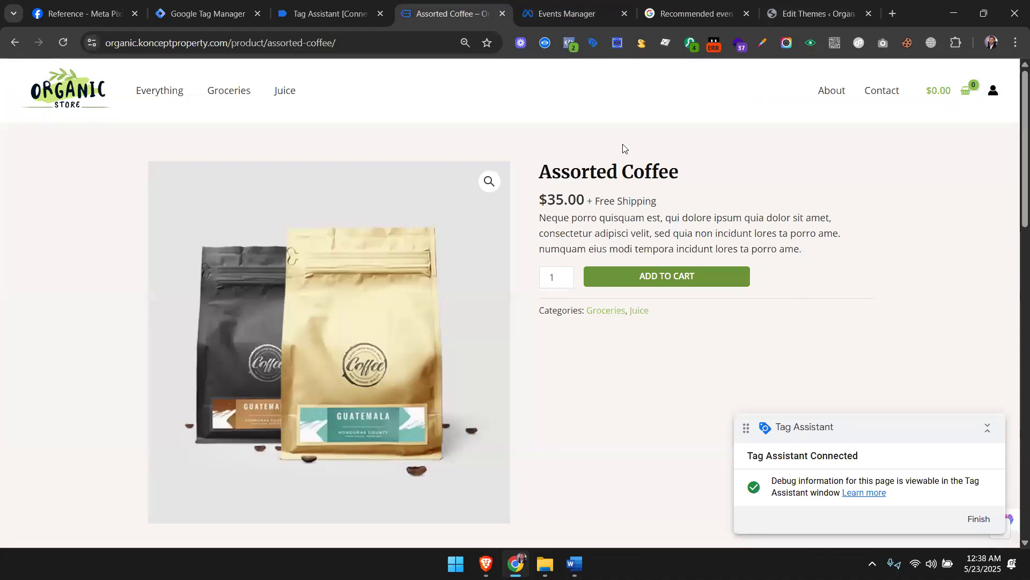
{"action": "left_click", "coordinate": [681, 281]}
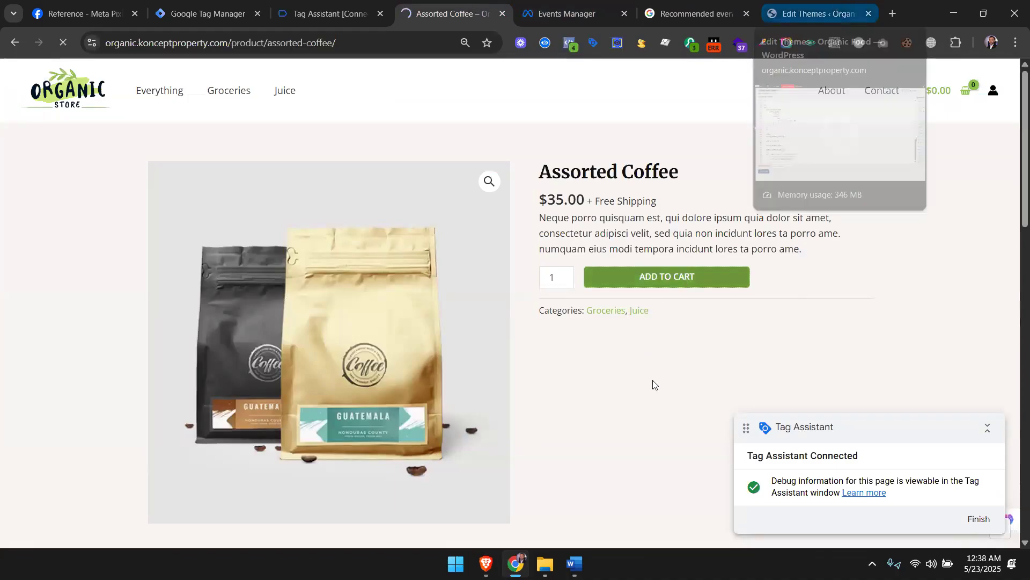
{"action": "left_click", "coordinate": [790, 16]}
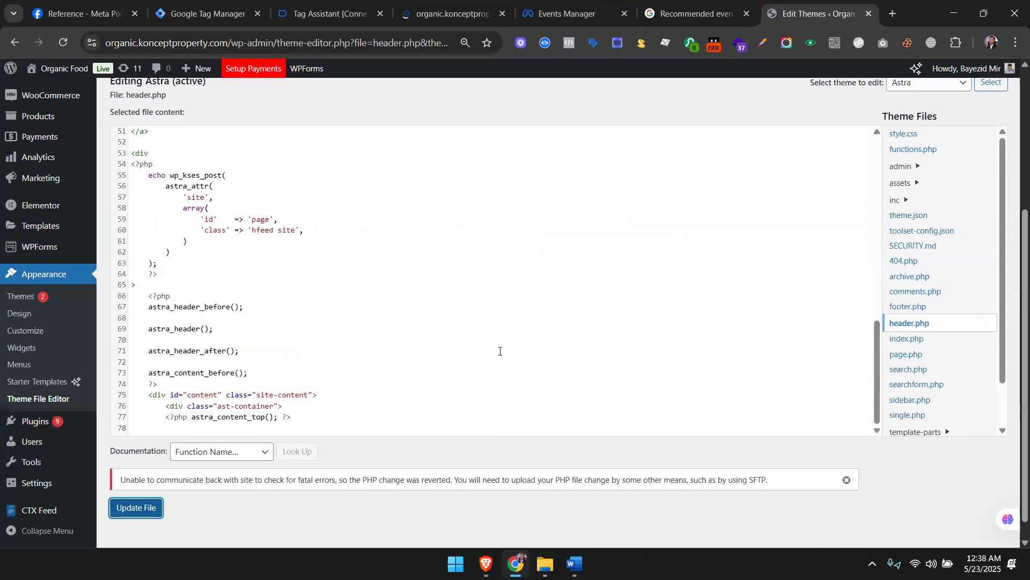
{"action": "left_click", "coordinate": [143, 505]}
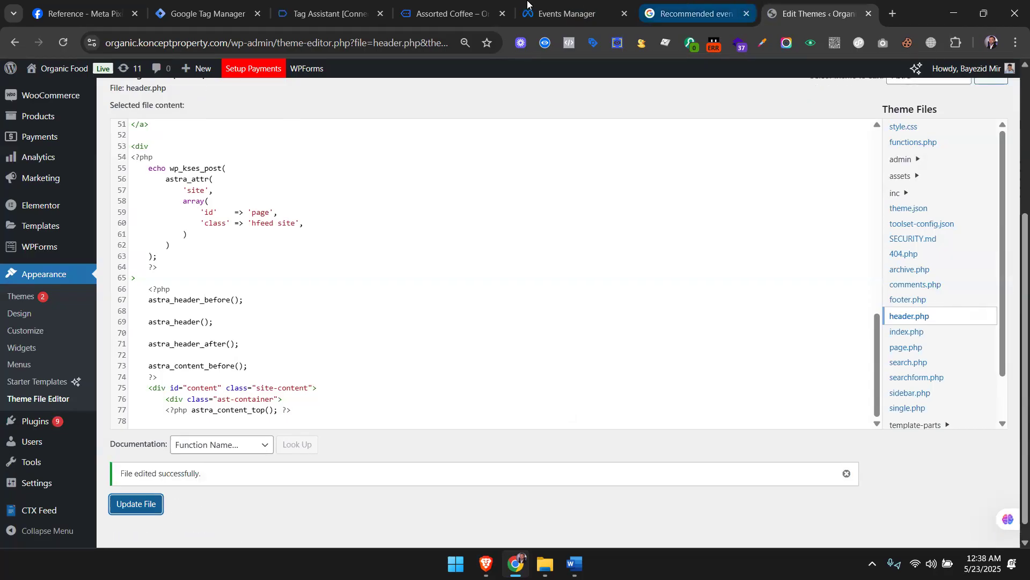
{"action": "left_click", "coordinate": [448, 13]}
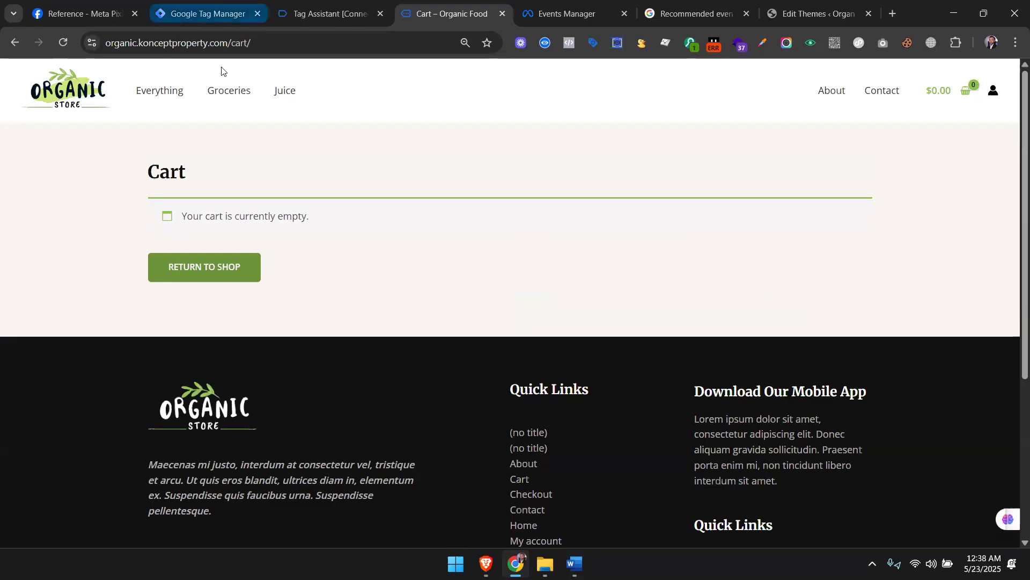
Add Cashew Butter from the Groceries category to the cart.
{"action": "left_click", "coordinate": [233, 99]}
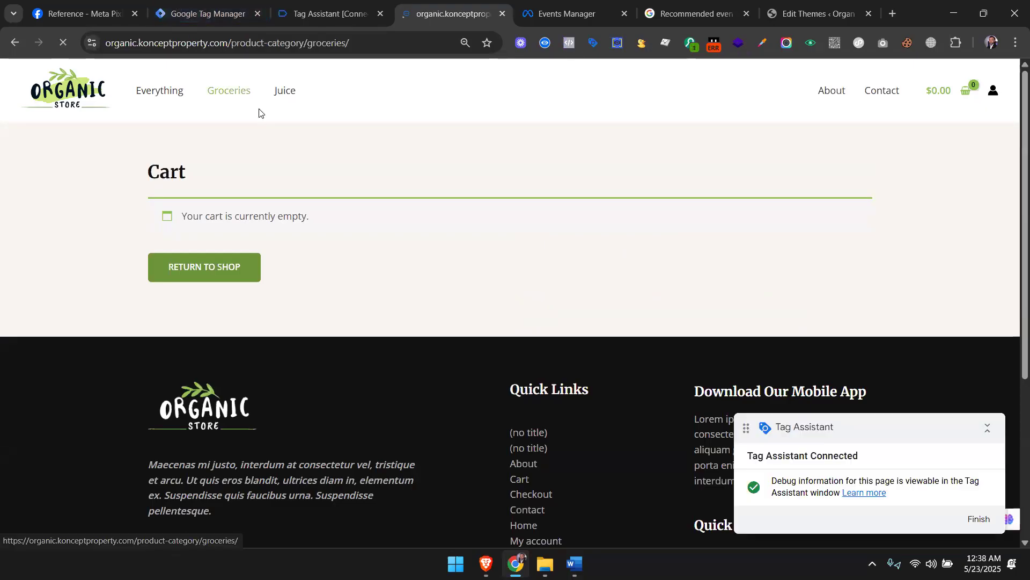
{"action": "scroll", "coordinate": [533, 293], "scroll_direction": "down", "scroll_amount": 1}
{"action": "scroll", "coordinate": [533, 293], "scroll_direction": "down", "scroll_amount": 3}
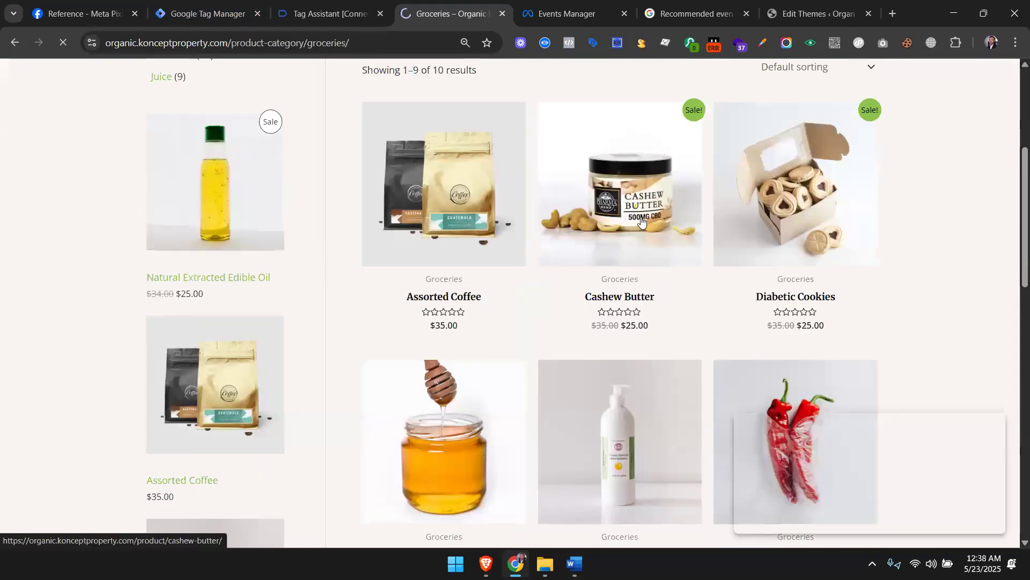
{"action": "left_click", "coordinate": [639, 301]}
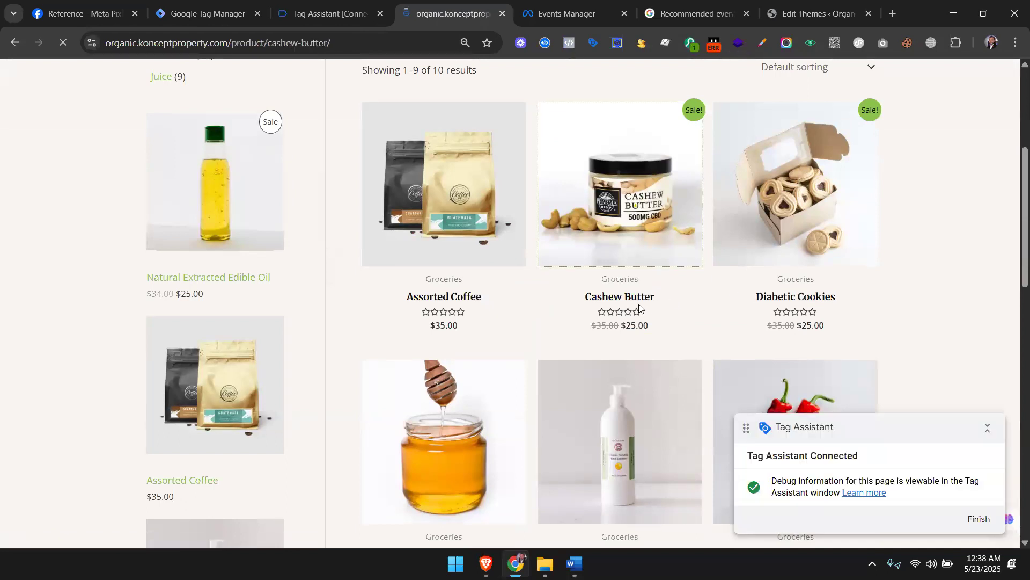
{"action": "left_click", "coordinate": [688, 278]}
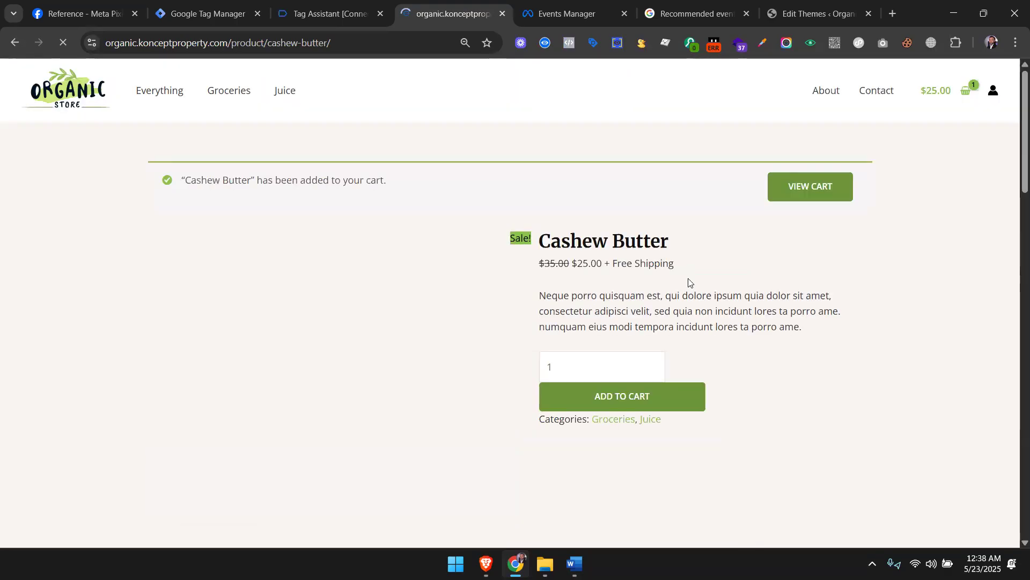
Go to the cart and proceed to the checkout page.
{"action": "left_click", "coordinate": [793, 191]}
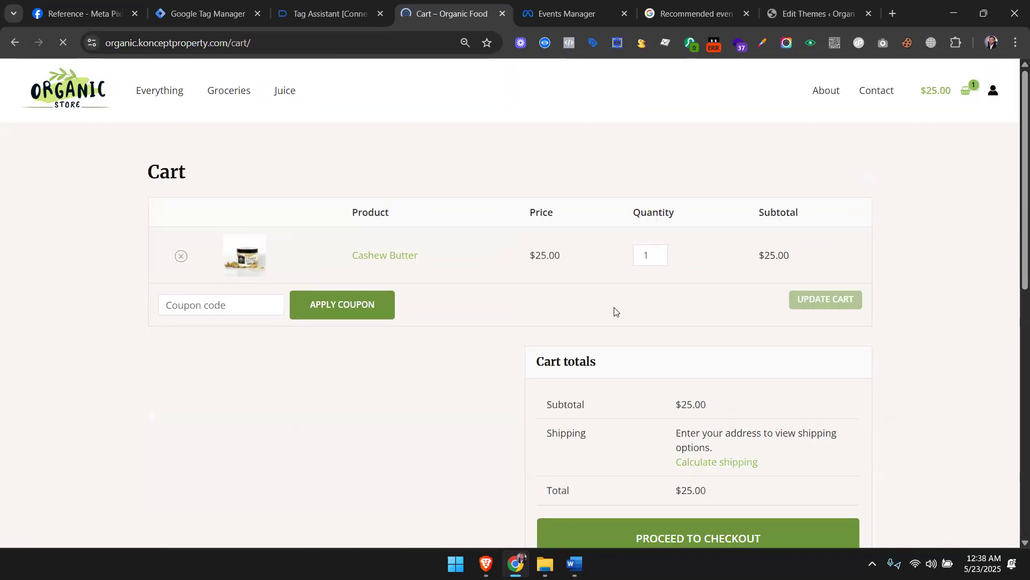
{"action": "scroll", "coordinate": [614, 311], "scroll_direction": "down", "scroll_amount": 5}
{"action": "left_click", "coordinate": [695, 270]}
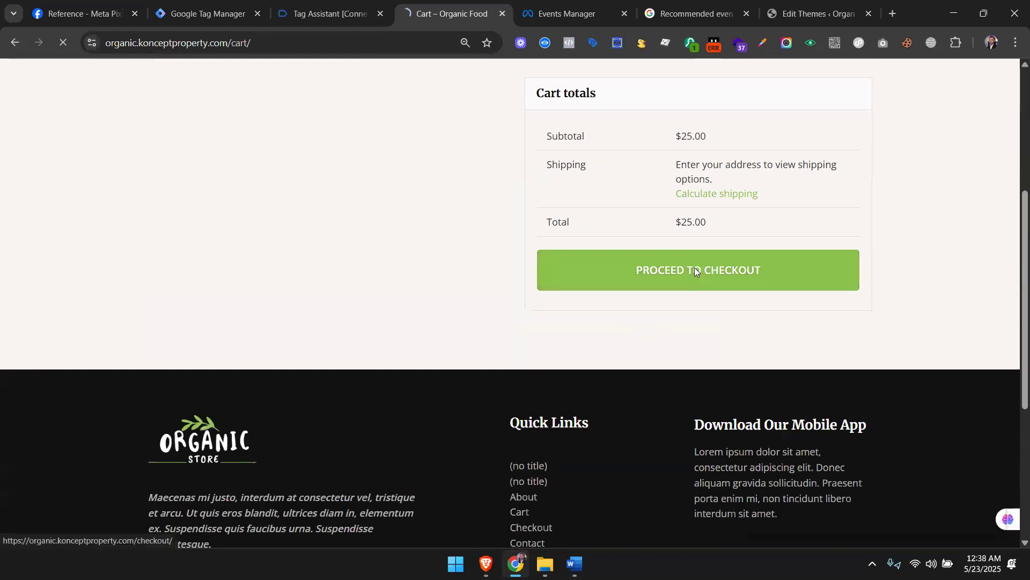
{"action": "scroll", "coordinate": [694, 270], "scroll_direction": "down", "scroll_amount": 7}
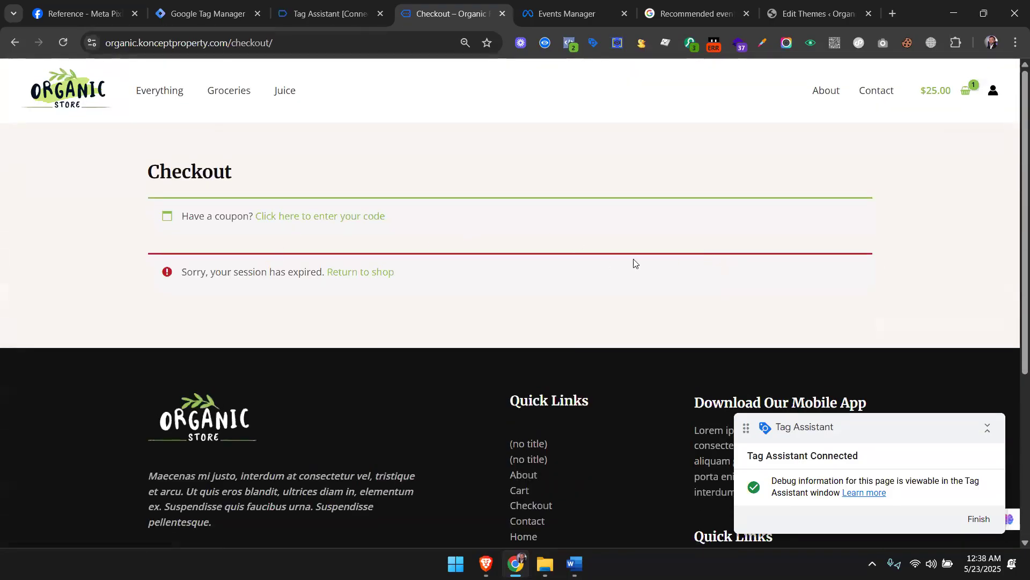
Close the Tag Assistant debug tab and confirm leaving the page.
{"action": "left_click", "coordinate": [355, 11]}
{"action": "left_click", "coordinate": [521, 291]}
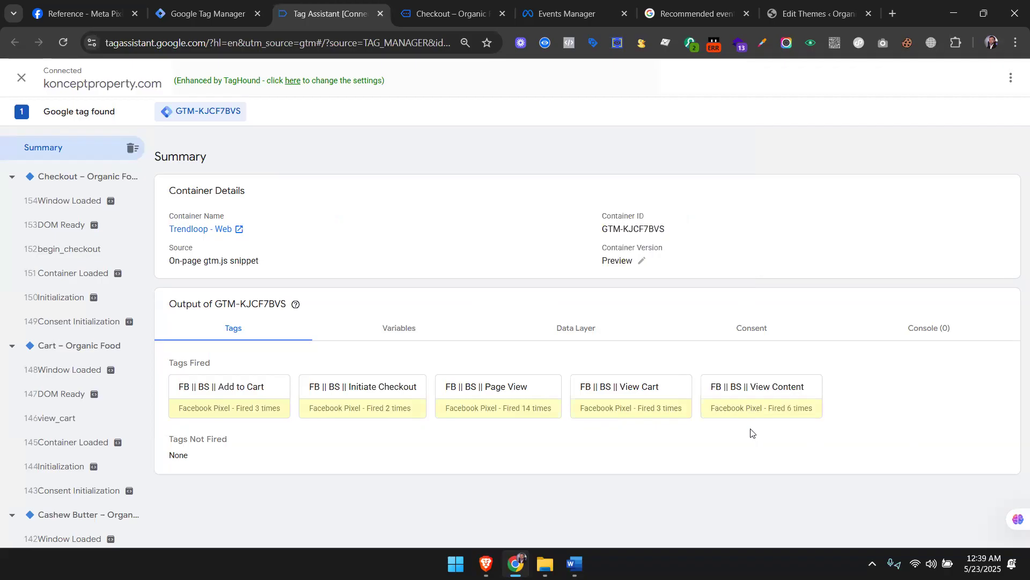
{"action": "left_click", "coordinate": [479, 6]}
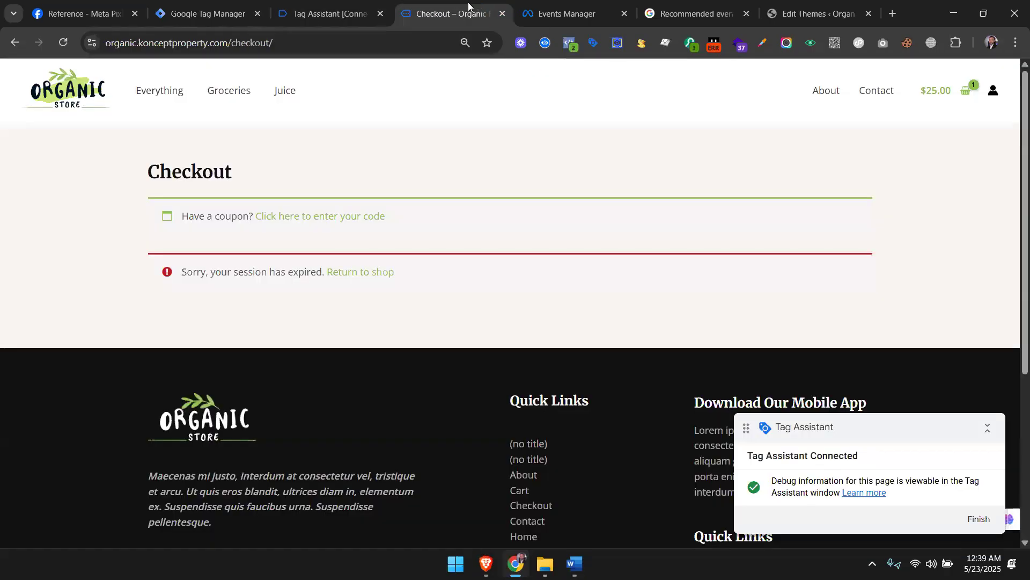
{"action": "left_click", "coordinate": [370, 12]}
{"action": "left_click", "coordinate": [384, 16]}
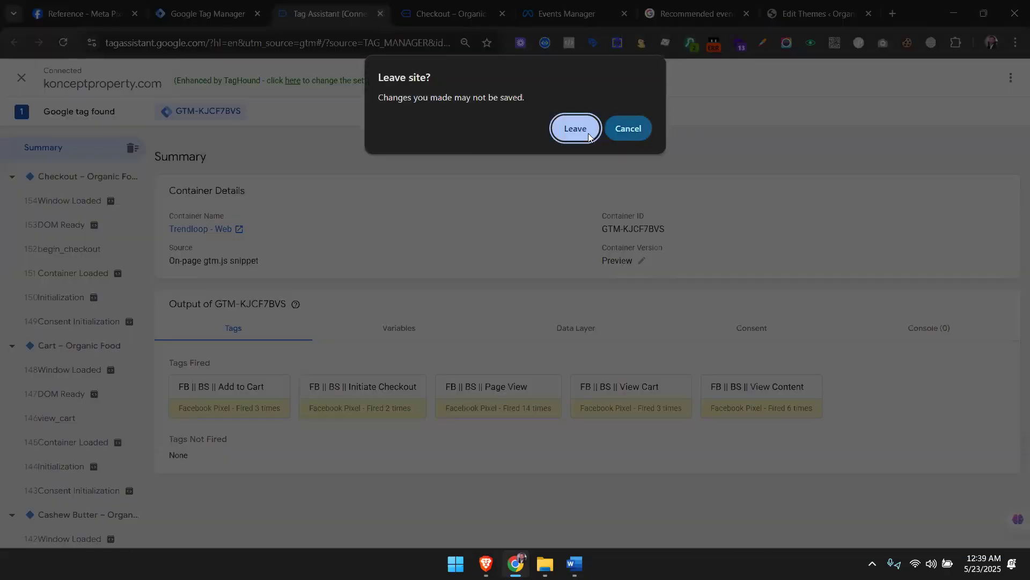
{"action": "key", "text": "Return"}
Close the checkout tab and clear the Events Manager test activity, then return to Tag Manager.
{"action": "left_click", "coordinate": [441, 14]}
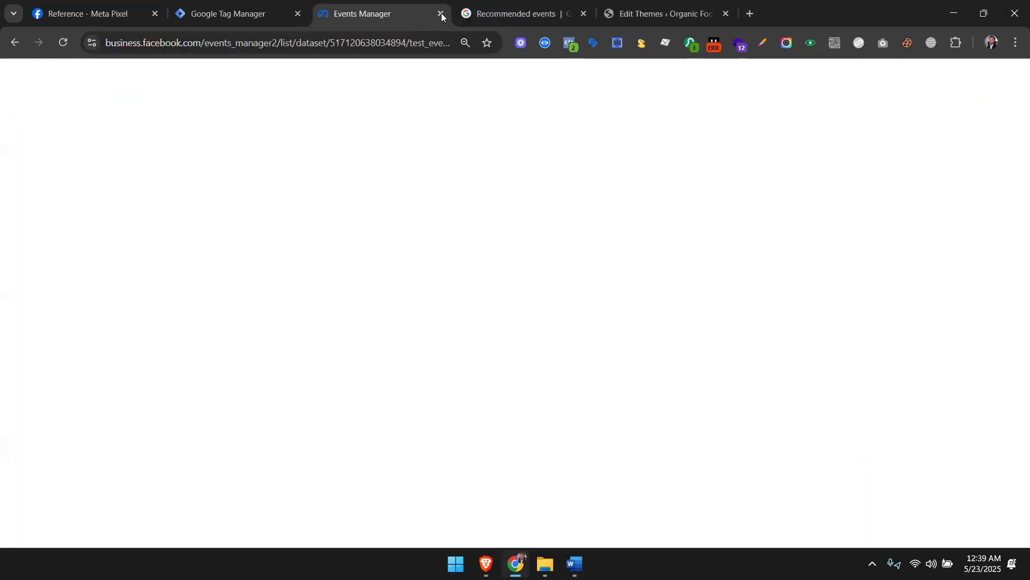
{"action": "scroll", "coordinate": [590, 477], "scroll_direction": "down", "scroll_amount": 4}
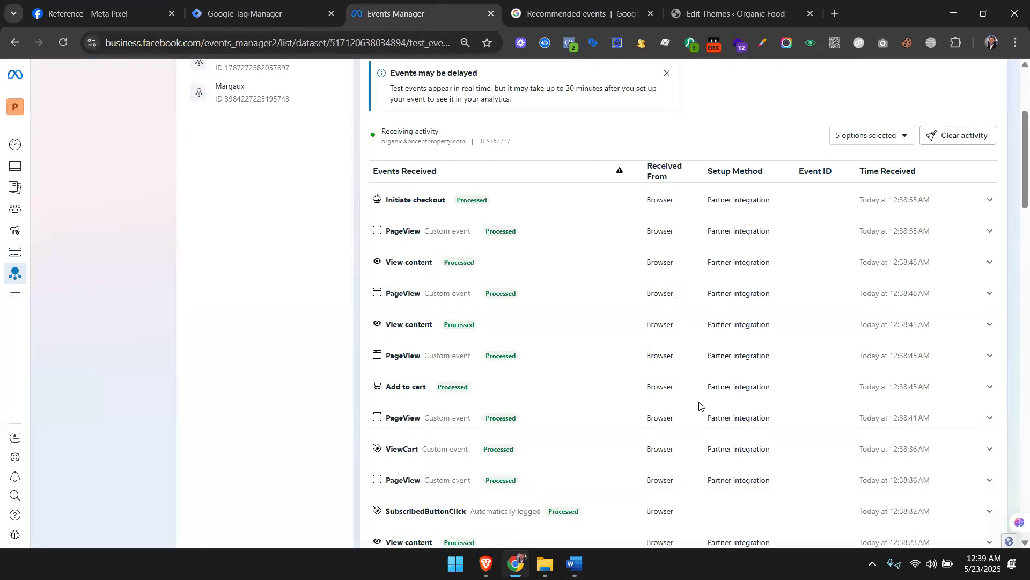
{"action": "scroll", "coordinate": [927, 253], "scroll_direction": "up", "scroll_amount": 4}
{"action": "left_click", "coordinate": [944, 336]}
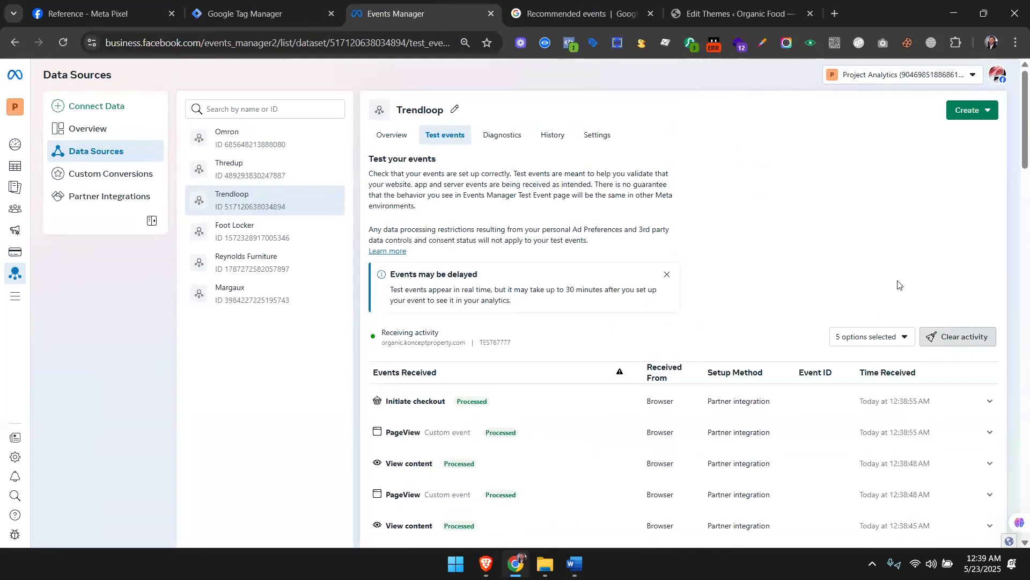
{"action": "left_click", "coordinate": [635, 261]}
{"action": "left_click", "coordinate": [249, 4]}
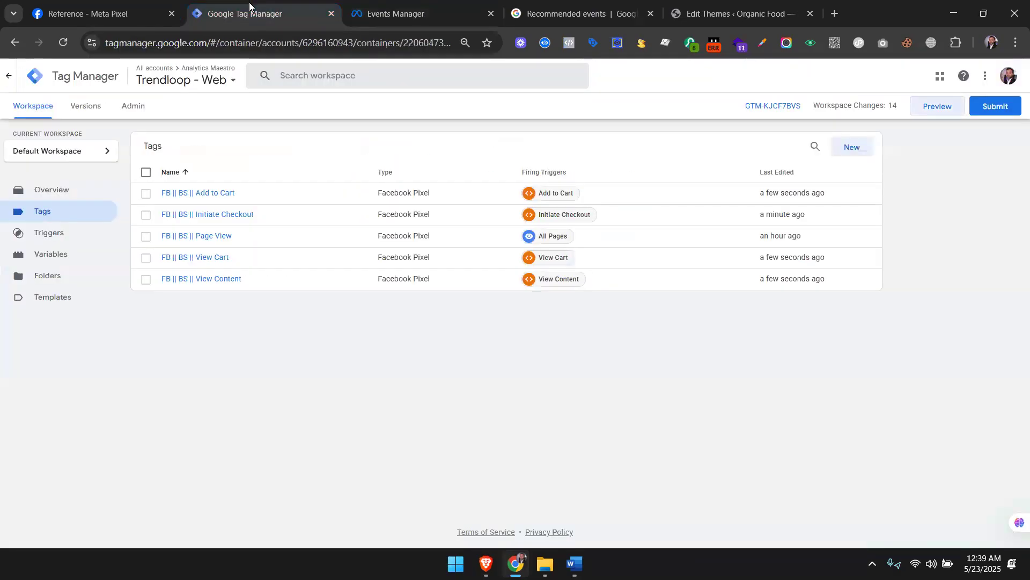
Launch GTM Preview connected to the Organic Food store and return to the Tag Assistant window.
{"action": "left_click", "coordinate": [947, 108]}
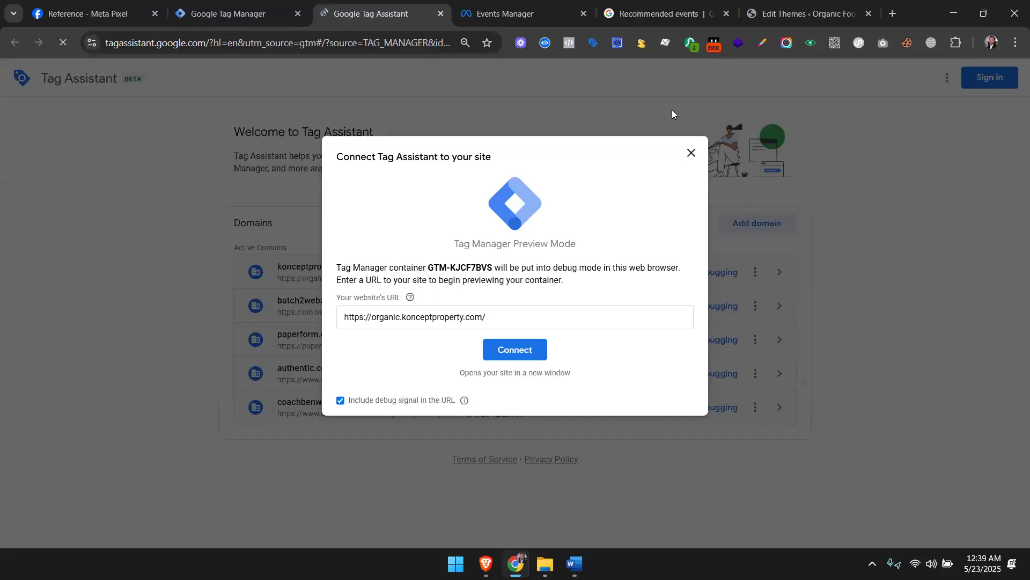
{"action": "left_click", "coordinate": [516, 349]}
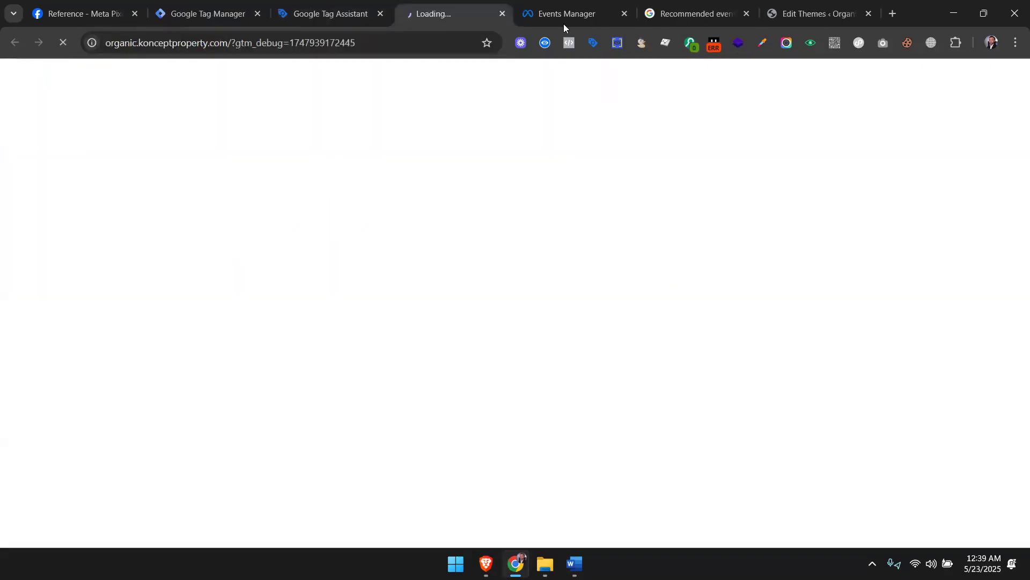
{"action": "left_click", "coordinate": [563, 24]}
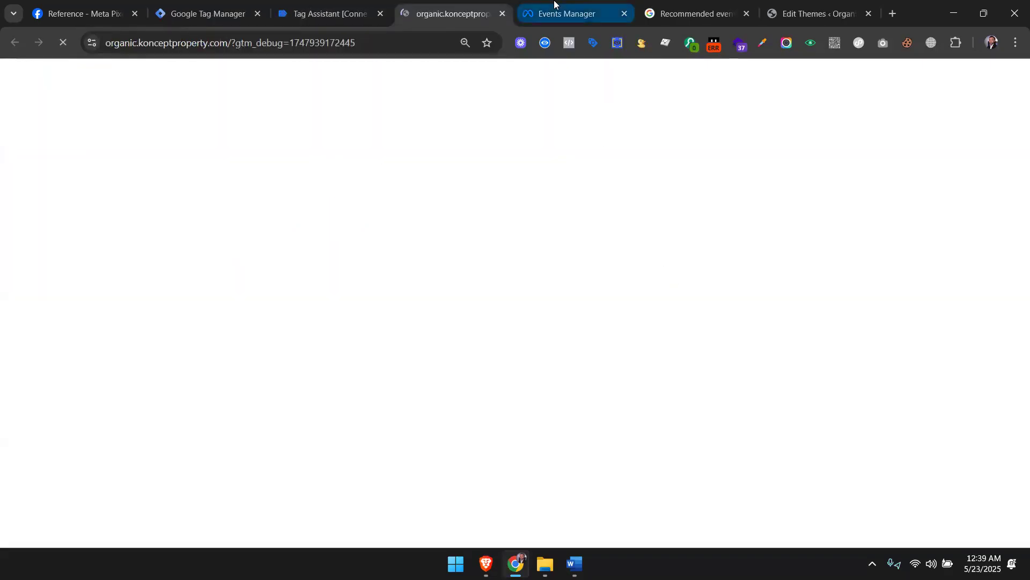
{"action": "left_click", "coordinate": [682, 13]}
{"action": "left_click", "coordinate": [461, 4]}
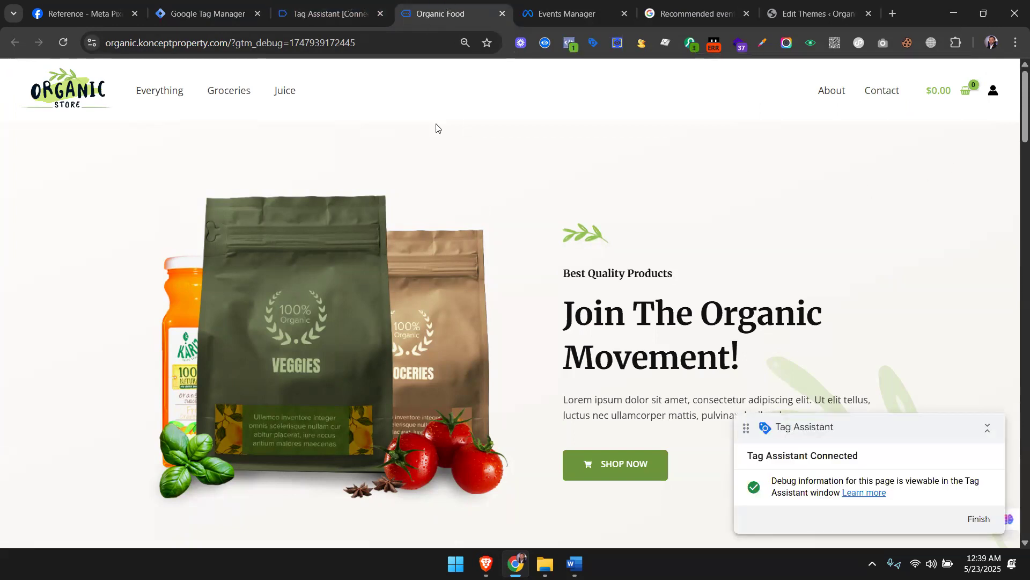
{"action": "left_click", "coordinate": [329, 14]}
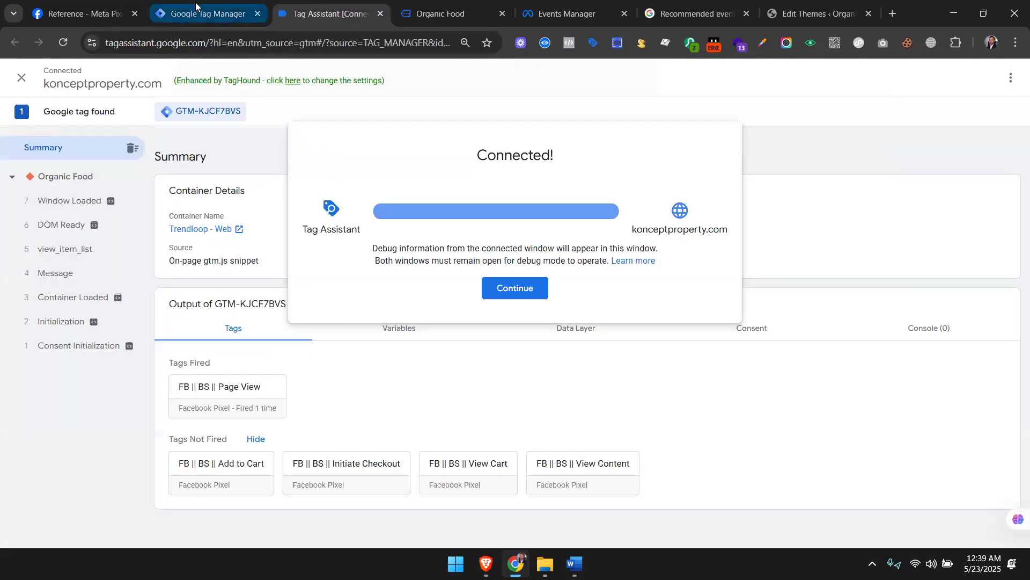
Dismiss the connected notice and review the Container Loaded event's fired tags in Tag Assistant.
{"action": "left_click", "coordinate": [197, 10]}
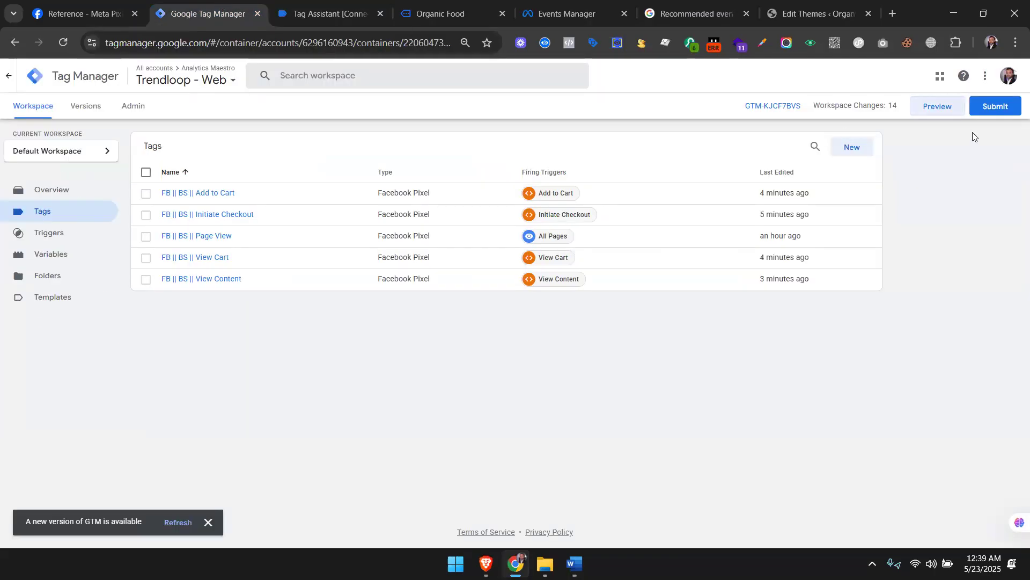
{"action": "left_click", "coordinate": [454, 10]}
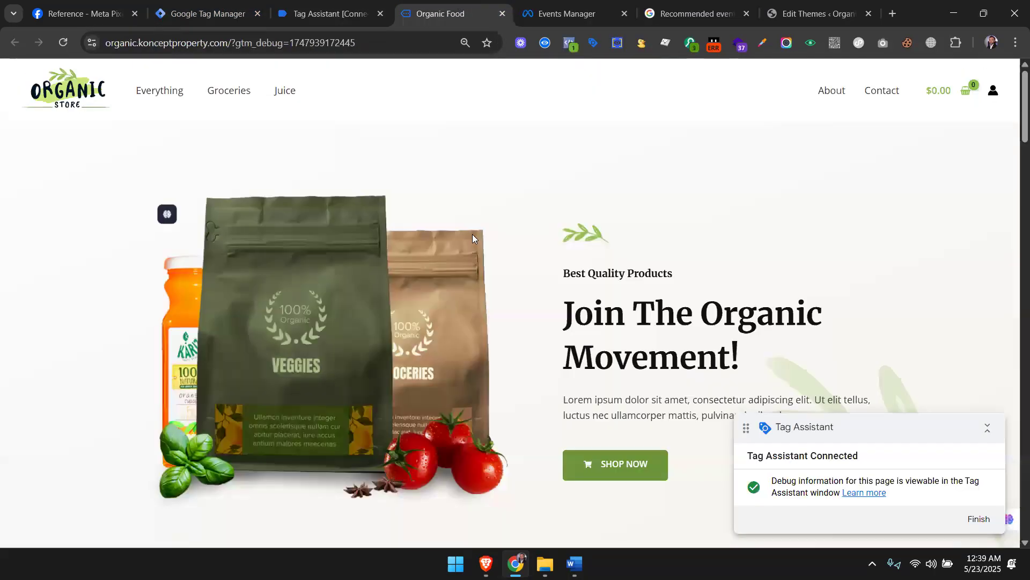
{"action": "scroll", "coordinate": [556, 329], "scroll_direction": "down", "scroll_amount": 3}
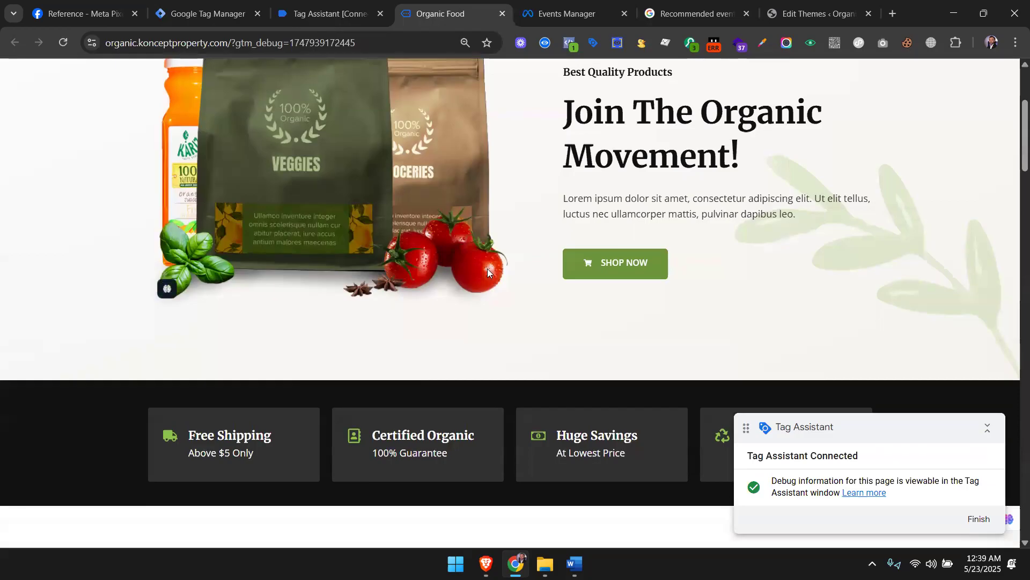
{"action": "left_click", "coordinate": [329, 14]}
{"action": "left_click", "coordinate": [533, 296]}
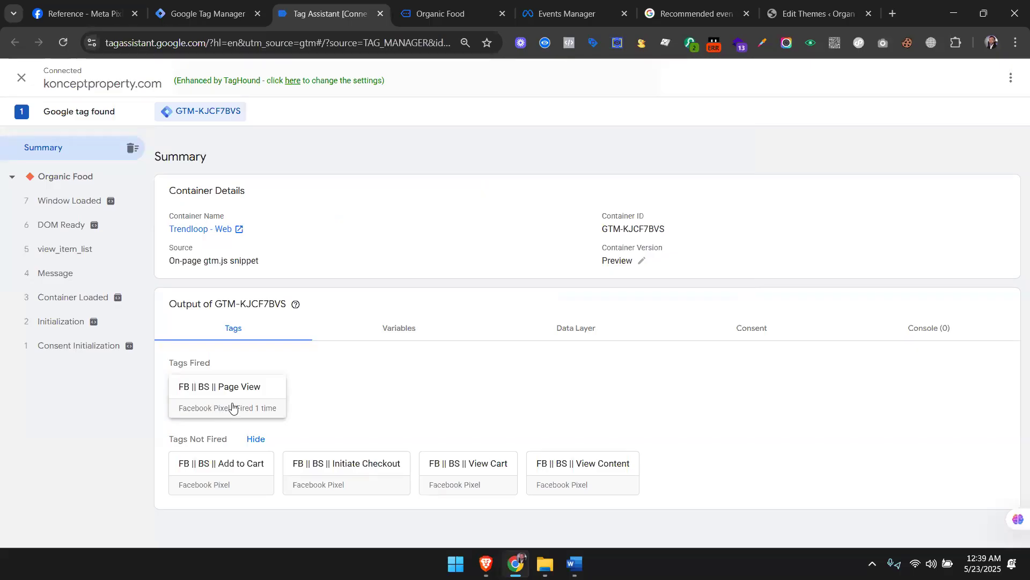
{"action": "left_click", "coordinate": [96, 303]}
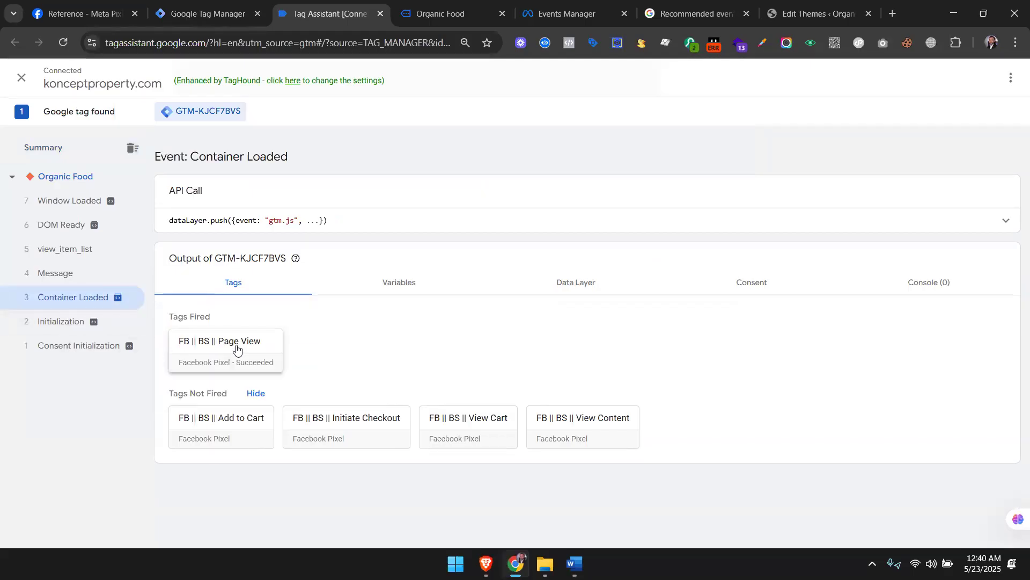
{"action": "left_click", "coordinate": [60, 147]}
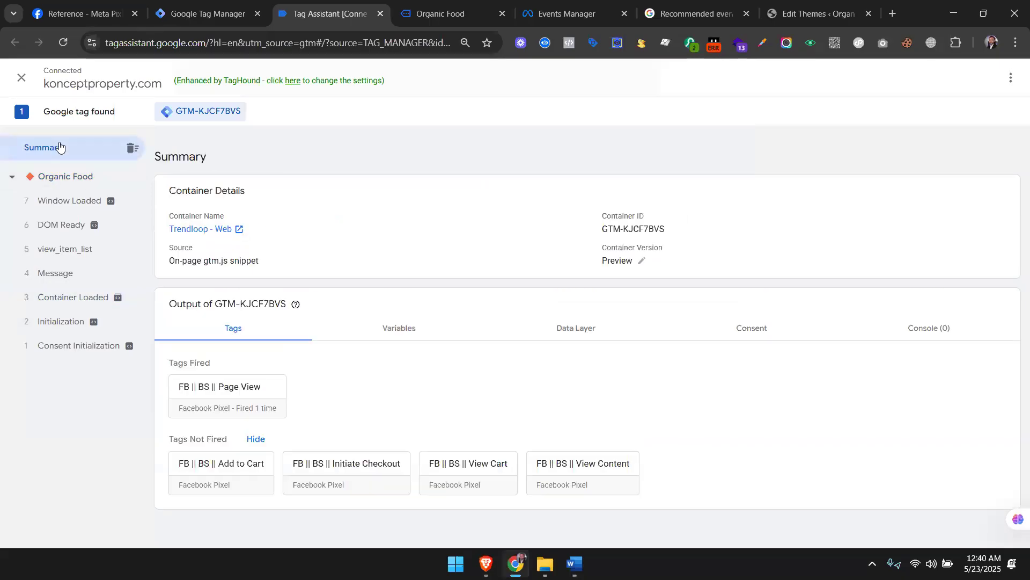
Open the Hand Sanitizer product page on the store site.
{"action": "left_click", "coordinate": [450, 13]}
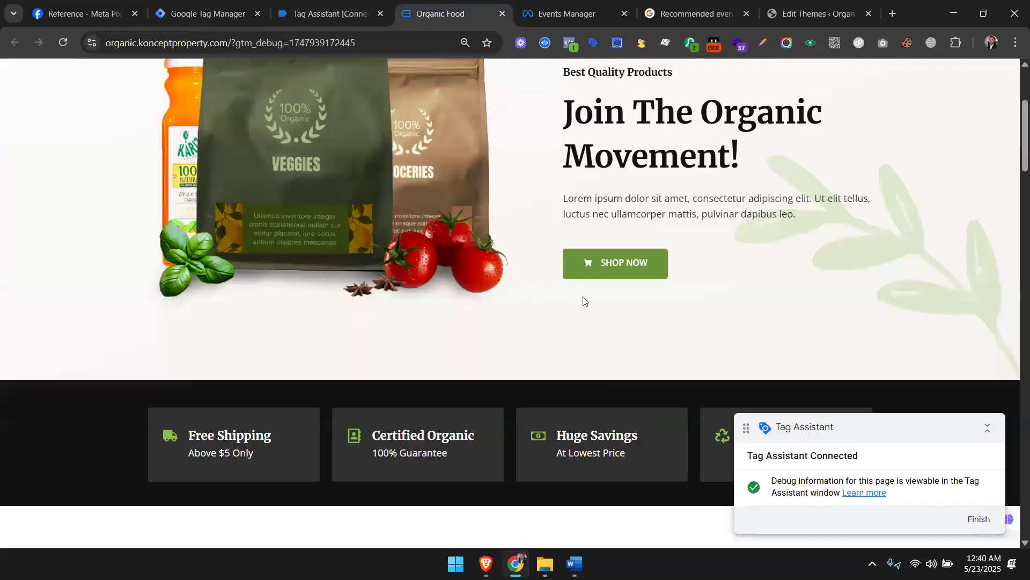
{"action": "scroll", "coordinate": [421, 314], "scroll_direction": "down", "scroll_amount": 3}
{"action": "scroll", "coordinate": [422, 314], "scroll_direction": "down", "scroll_amount": 5}
{"action": "left_click", "coordinate": [434, 260]}
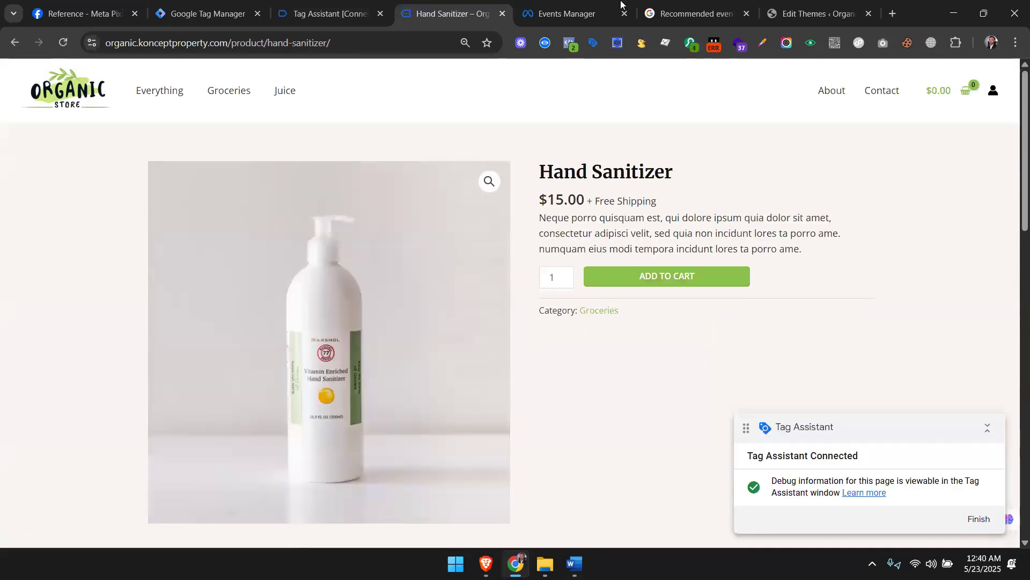
{"action": "left_click", "coordinate": [345, 5]}
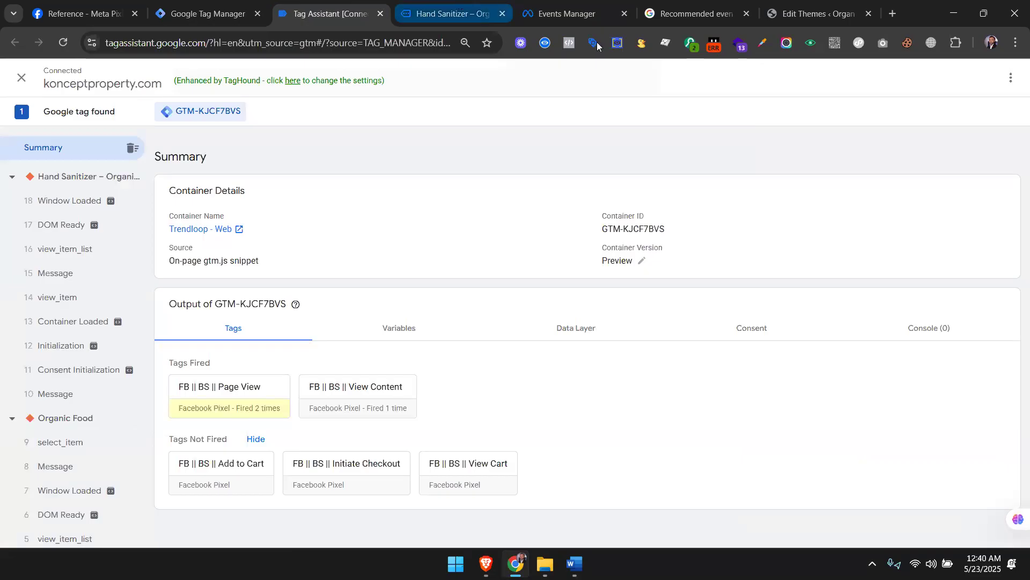
Inspect the view_item FB || BS || View Content tag: content_ids 241, currency USD, value 15.
{"action": "left_click", "coordinate": [59, 304]}
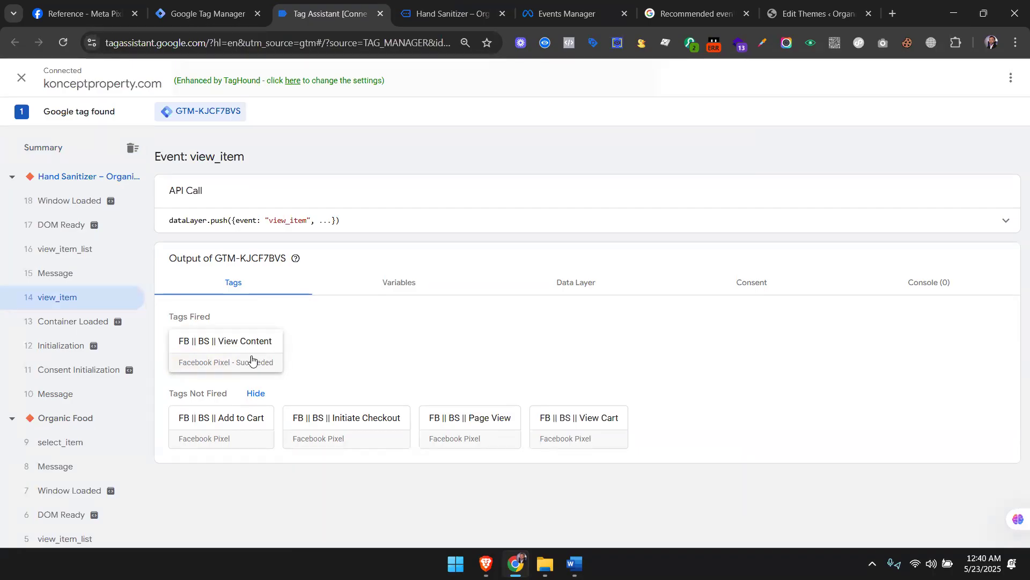
{"action": "left_click", "coordinate": [213, 352]}
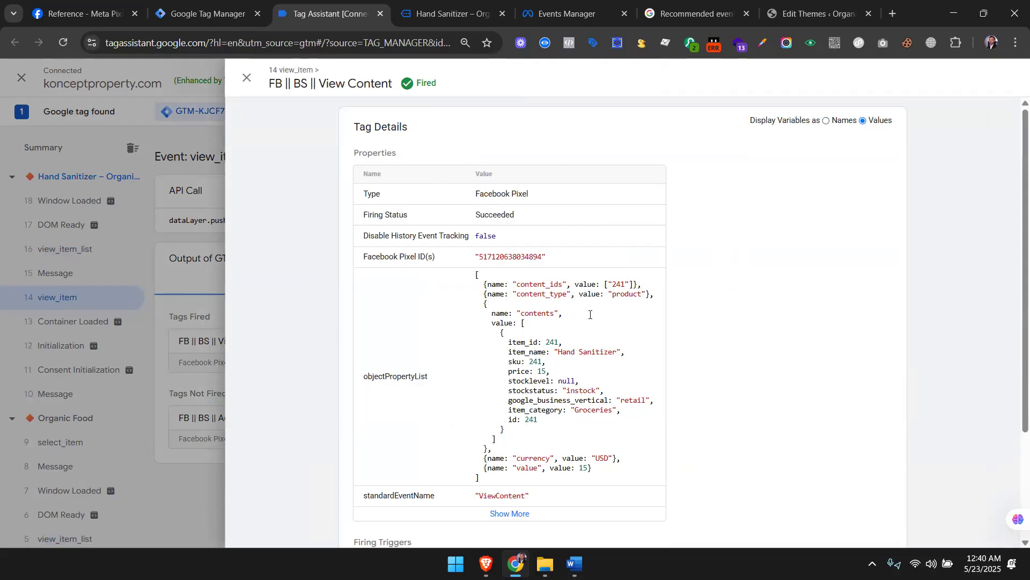
{"action": "scroll", "coordinate": [590, 315], "scroll_direction": "down", "scroll_amount": 3}
{"action": "scroll", "coordinate": [590, 314], "scroll_direction": "up", "scroll_amount": 3}
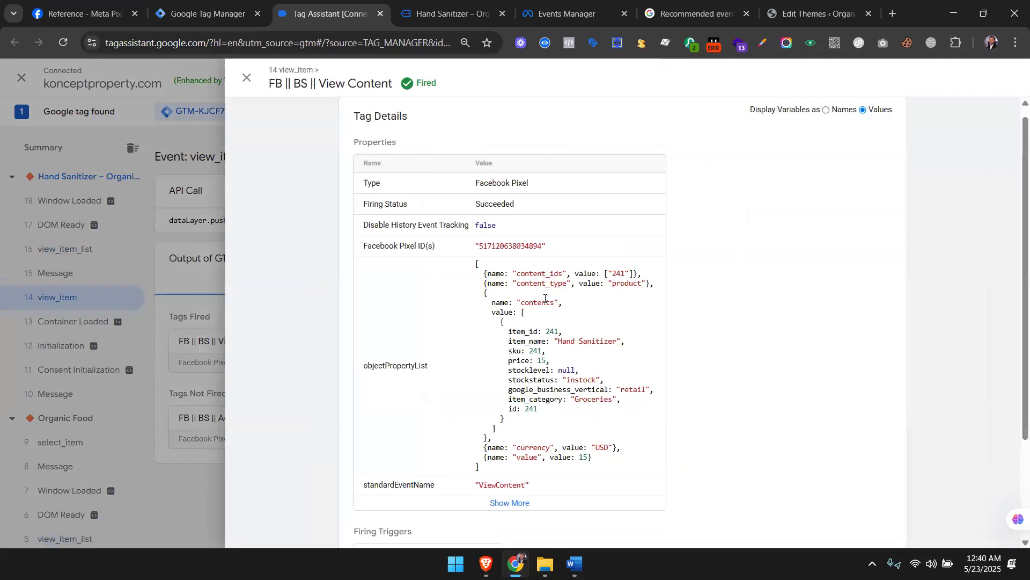
{"action": "left_click_drag", "start_coordinate": [517, 273], "coordinate": [635, 274]}
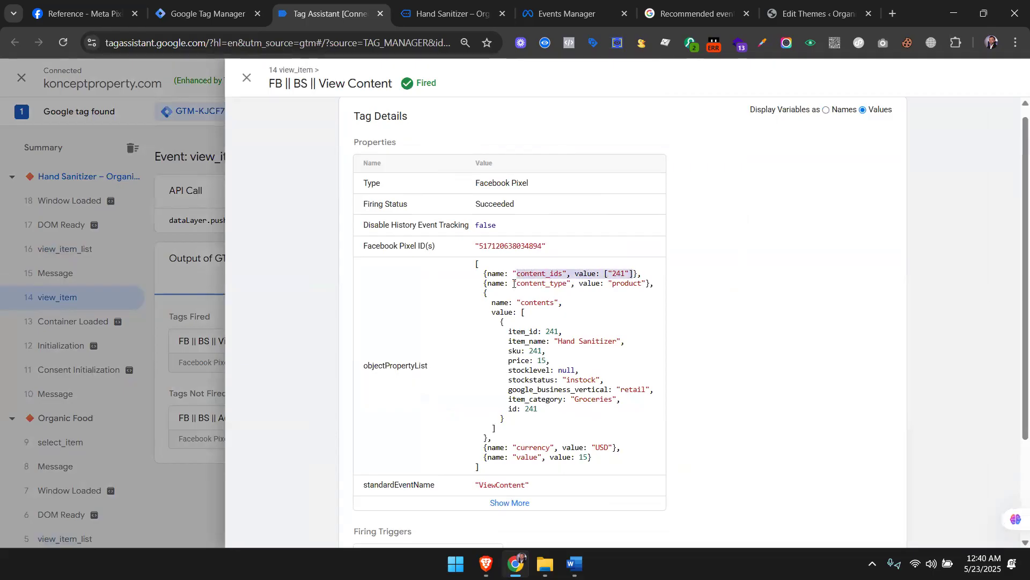
{"action": "left_click_drag", "start_coordinate": [514, 283], "coordinate": [648, 284]}
{"action": "left_click_drag", "start_coordinate": [520, 302], "coordinate": [559, 303]}
{"action": "left_click_drag", "start_coordinate": [492, 312], "coordinate": [614, 448]}
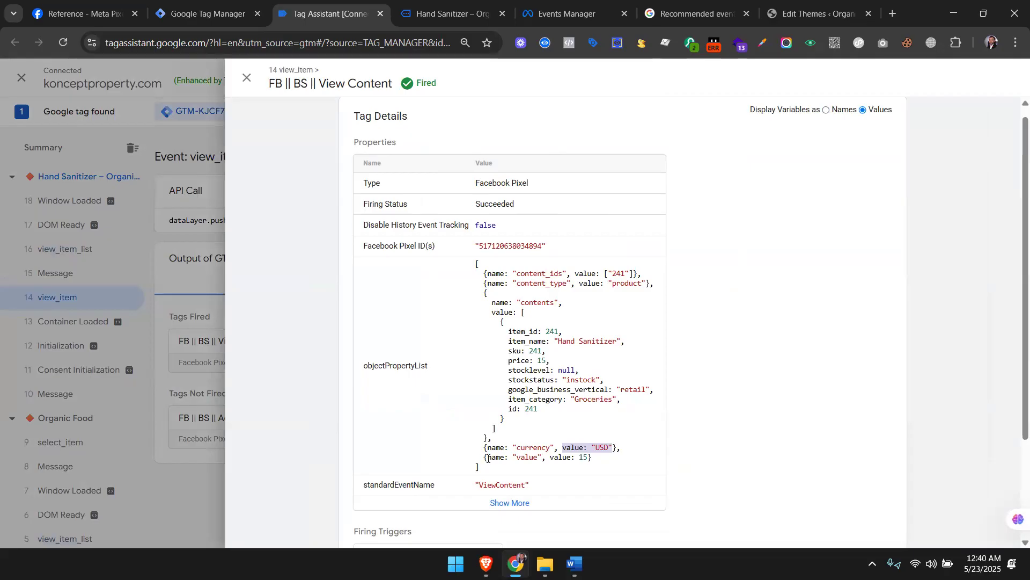
{"action": "left_click", "coordinate": [567, 446]}
{"action": "left_click_drag", "start_coordinate": [573, 459], "coordinate": [590, 456]}
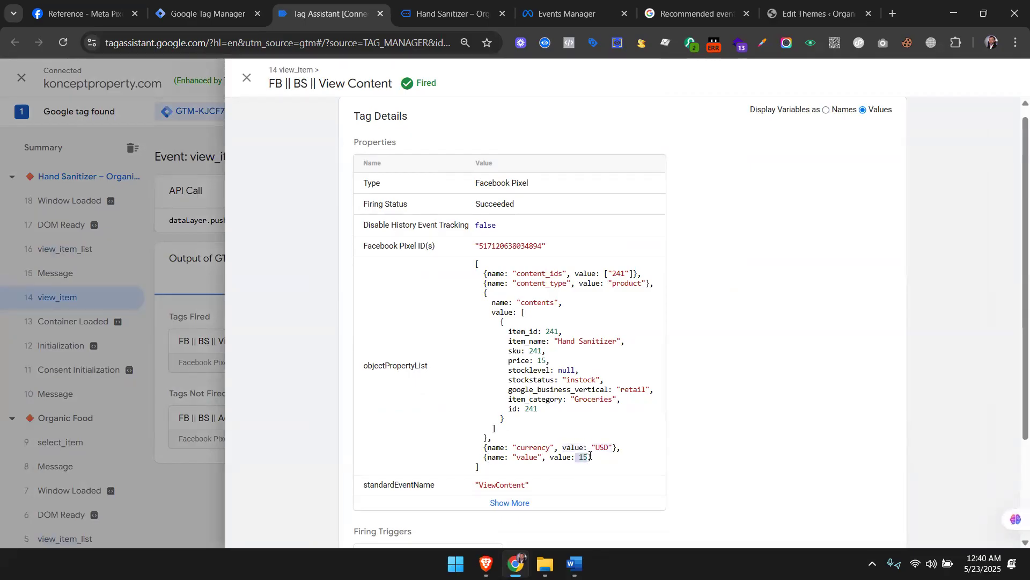
{"action": "left_click", "coordinate": [255, 82]}
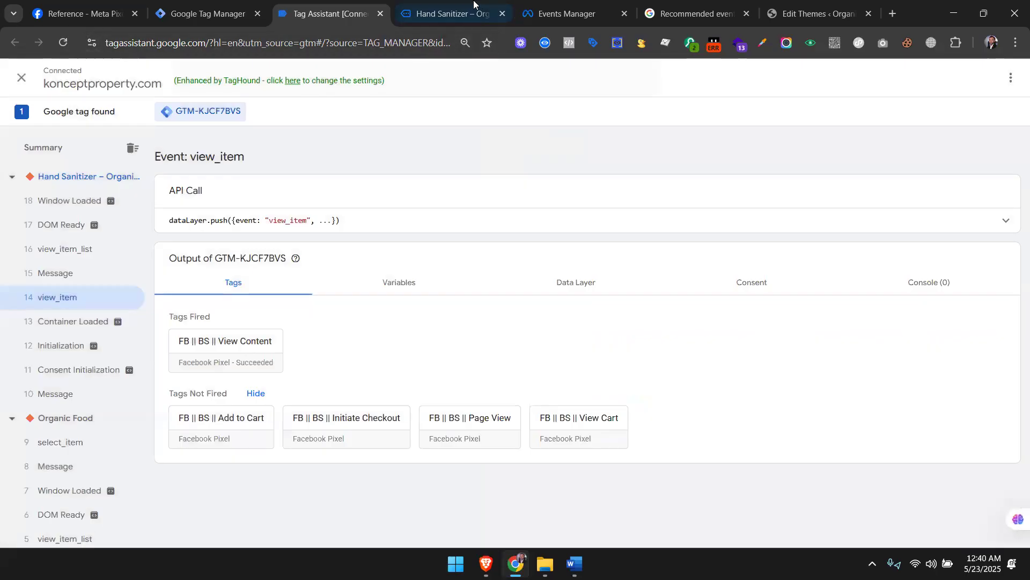
Add one Hand Sanitizer to the cart and show the add_to_cart event in Tag Assistant.
{"action": "left_click", "coordinate": [443, 5]}
{"action": "left_click", "coordinate": [693, 279]}
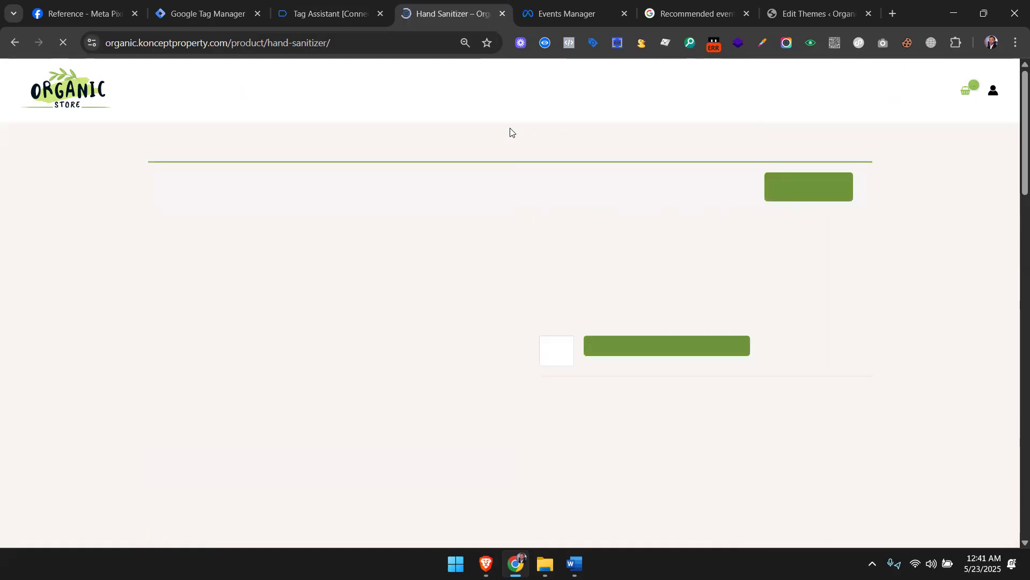
{"action": "left_click", "coordinate": [315, 6]}
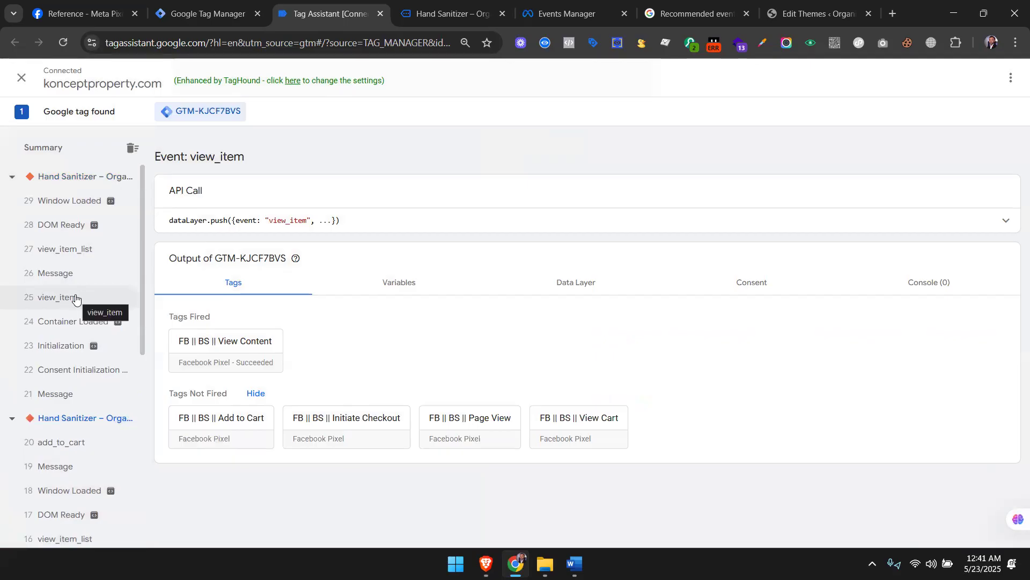
{"action": "left_click", "coordinate": [74, 299]}
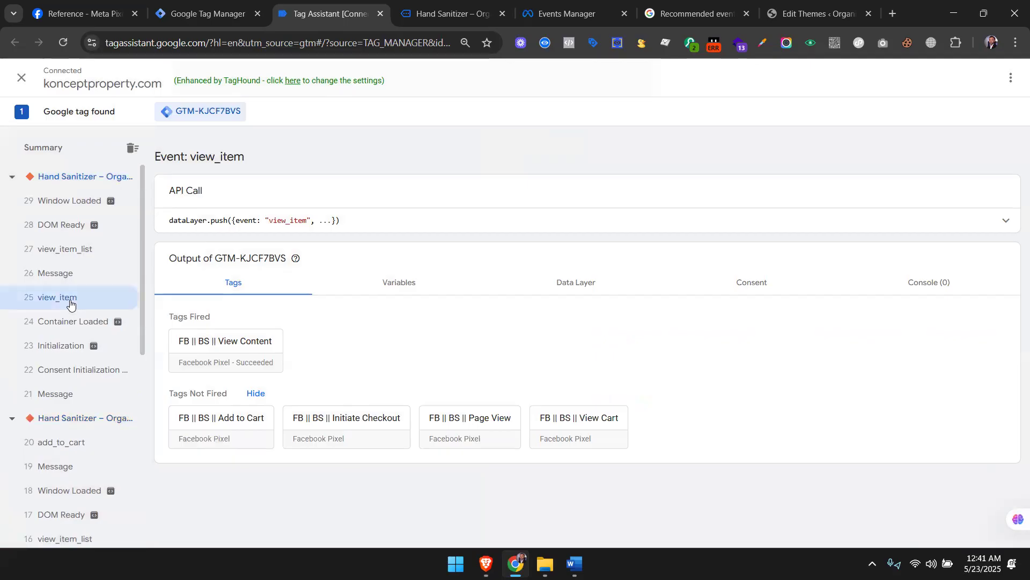
{"action": "left_click", "coordinate": [71, 449]}
Check the FB || BS || Add to Cart tag's content_ids, then open the store's cart page.
{"action": "left_click", "coordinate": [209, 357]}
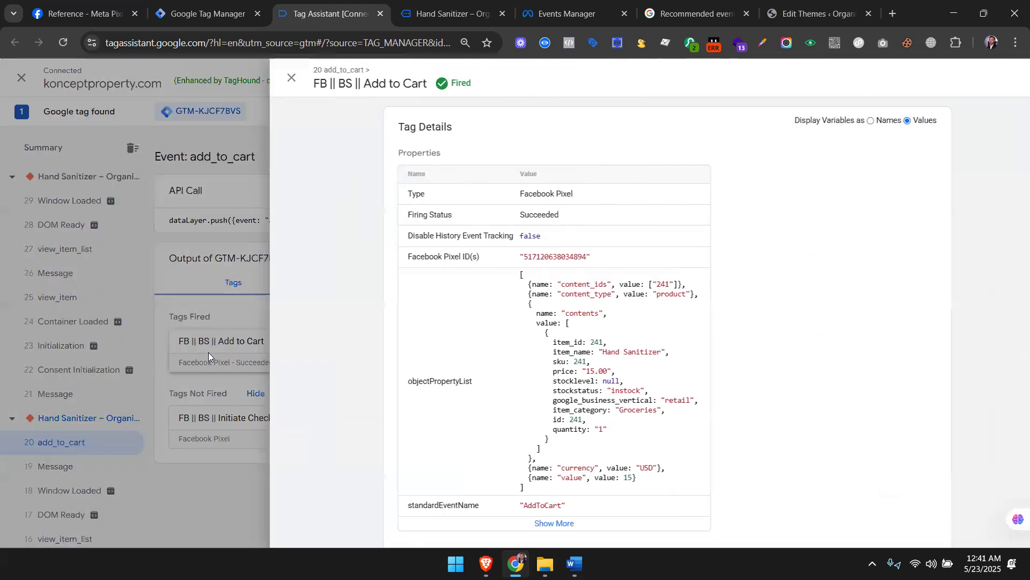
{"action": "left_click", "coordinate": [207, 365]}
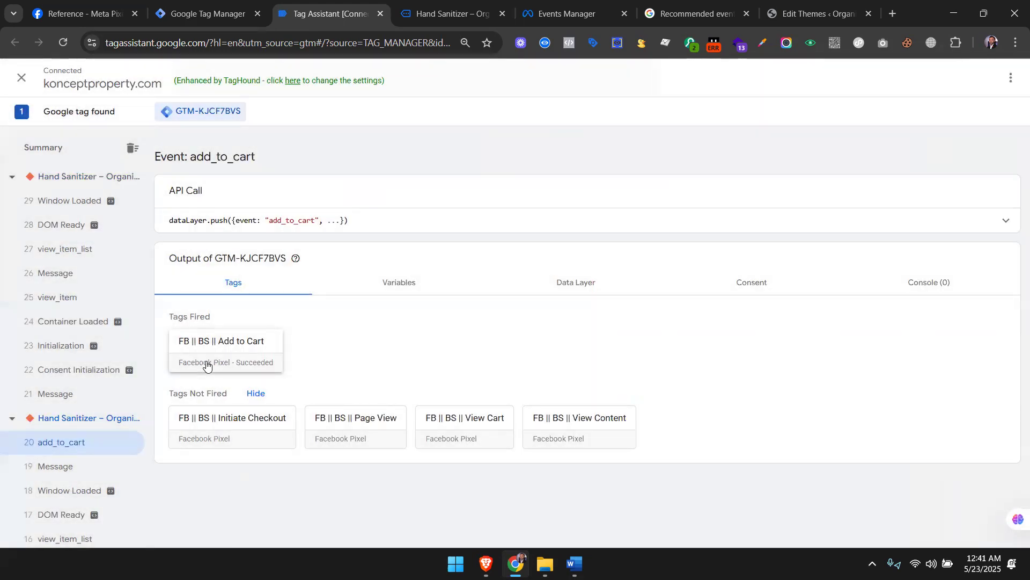
{"action": "left_click", "coordinate": [207, 365]}
{"action": "scroll", "coordinate": [575, 446], "scroll_direction": "down", "scroll_amount": 3}
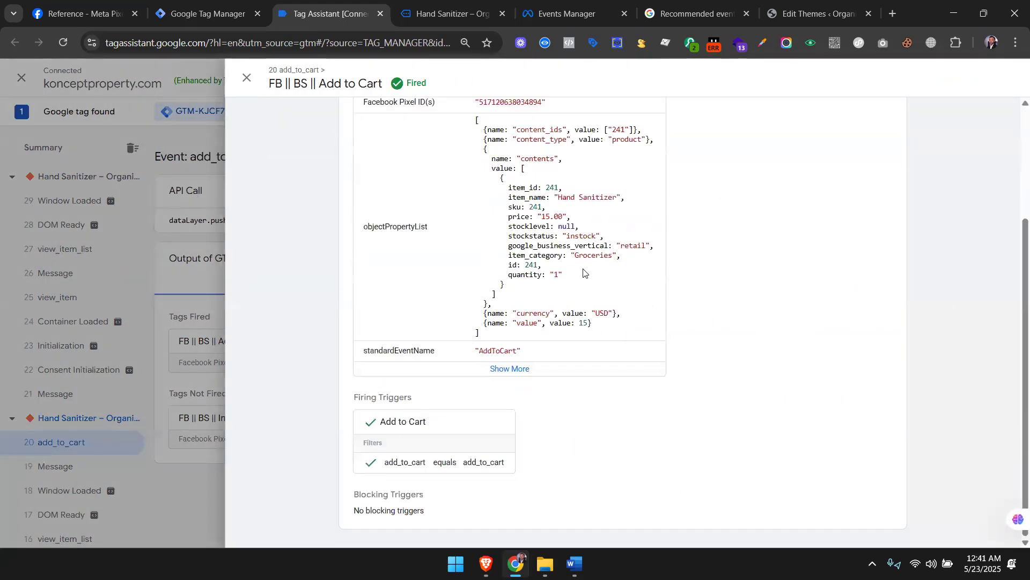
{"action": "scroll", "coordinate": [586, 273], "scroll_direction": "up", "scroll_amount": 3}
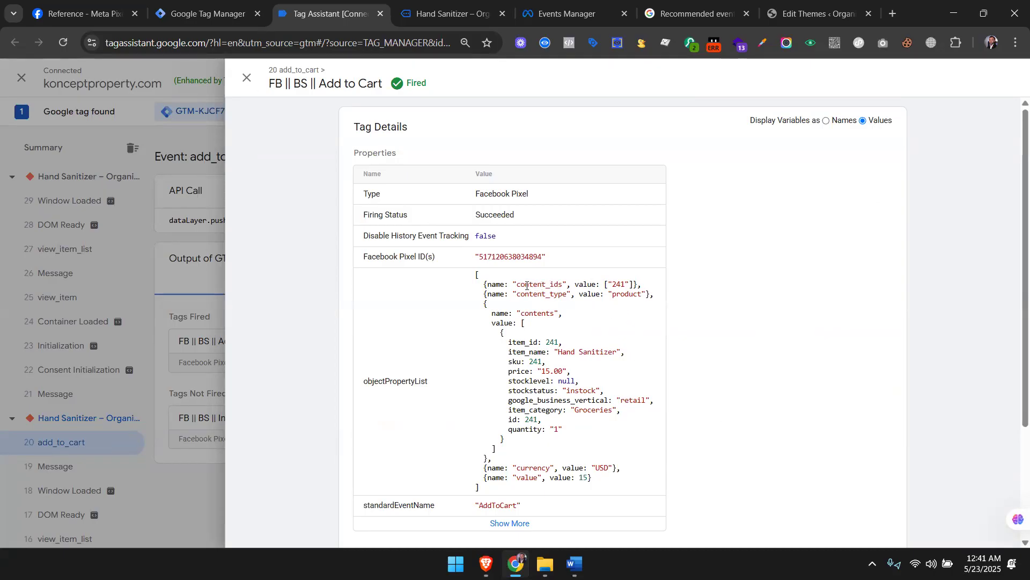
{"action": "left_click_drag", "start_coordinate": [513, 285], "coordinate": [635, 287]}
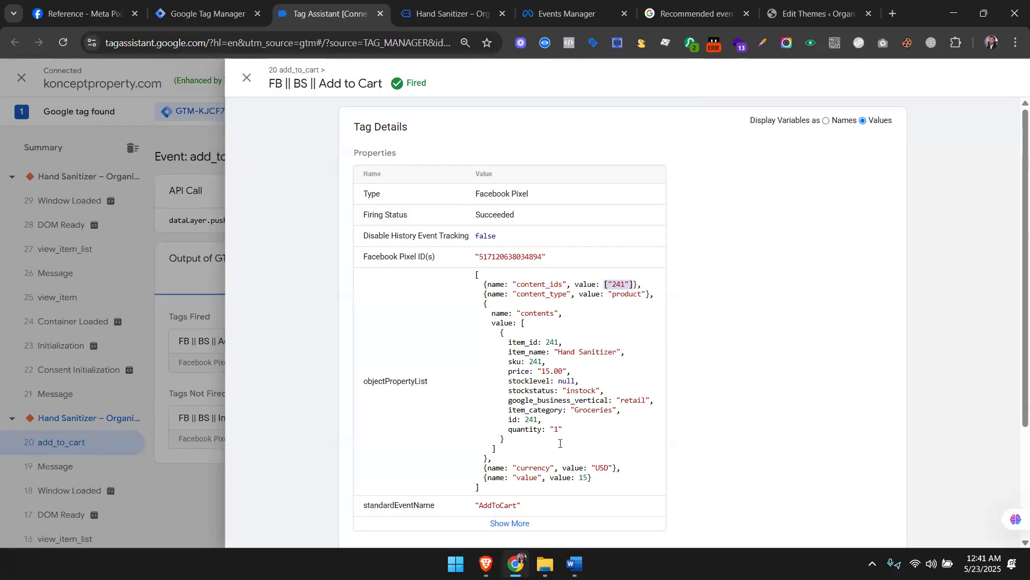
{"action": "scroll", "coordinate": [560, 443], "scroll_direction": "down", "scroll_amount": 1}
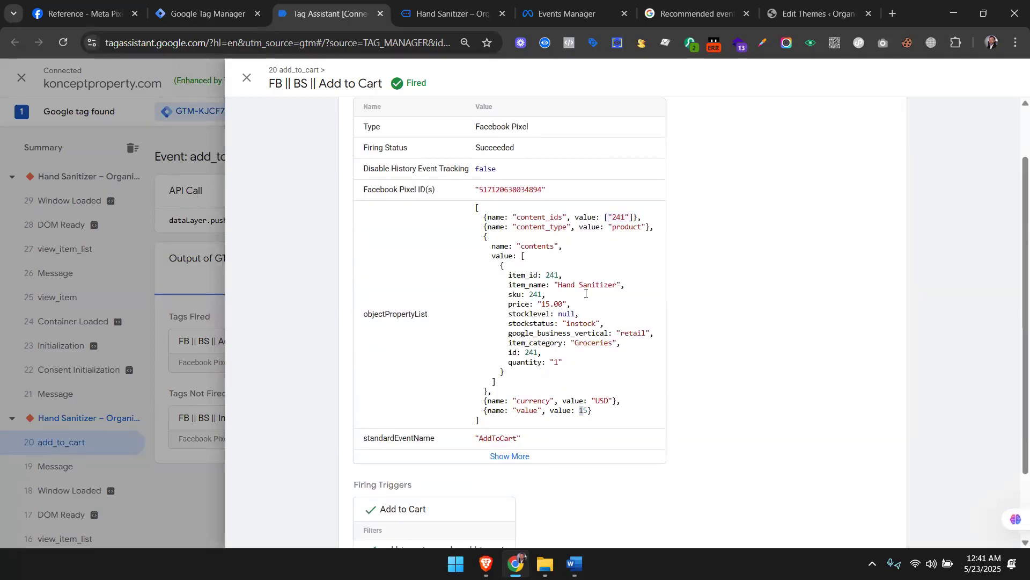
{"action": "left_click", "coordinate": [446, 13]}
{"action": "left_click", "coordinate": [814, 196]}
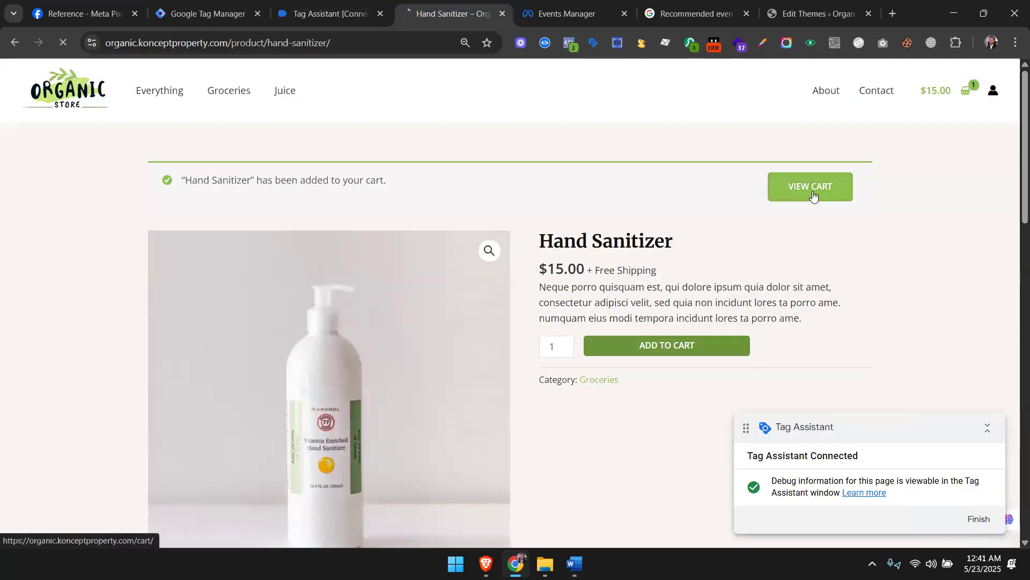
Open the view_cart event's FB || BS || View Cart tag details in Tag Assistant.
{"action": "left_click", "coordinate": [339, 9]}
{"action": "left_click", "coordinate": [247, 77]}
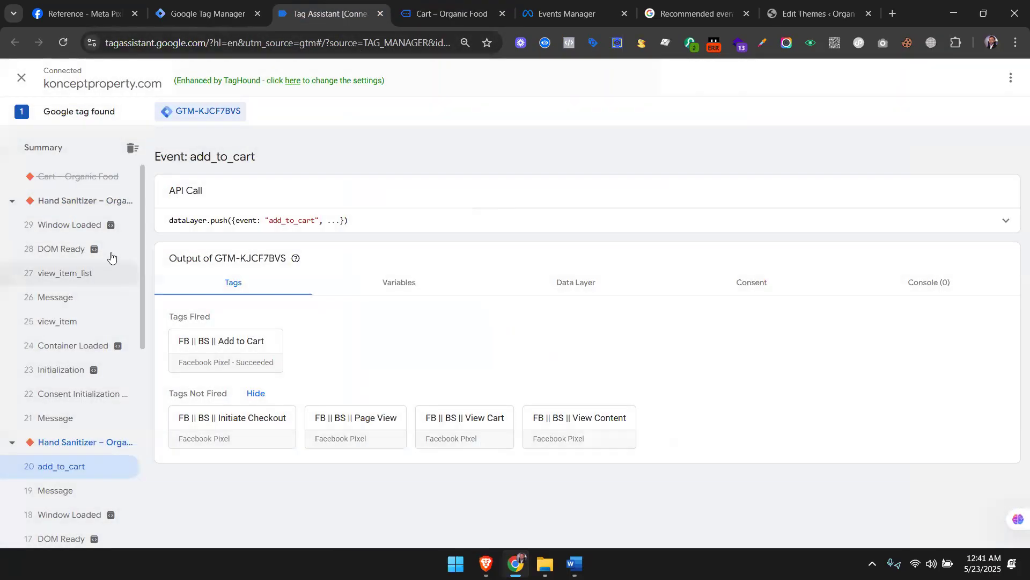
{"action": "left_click", "coordinate": [102, 259]}
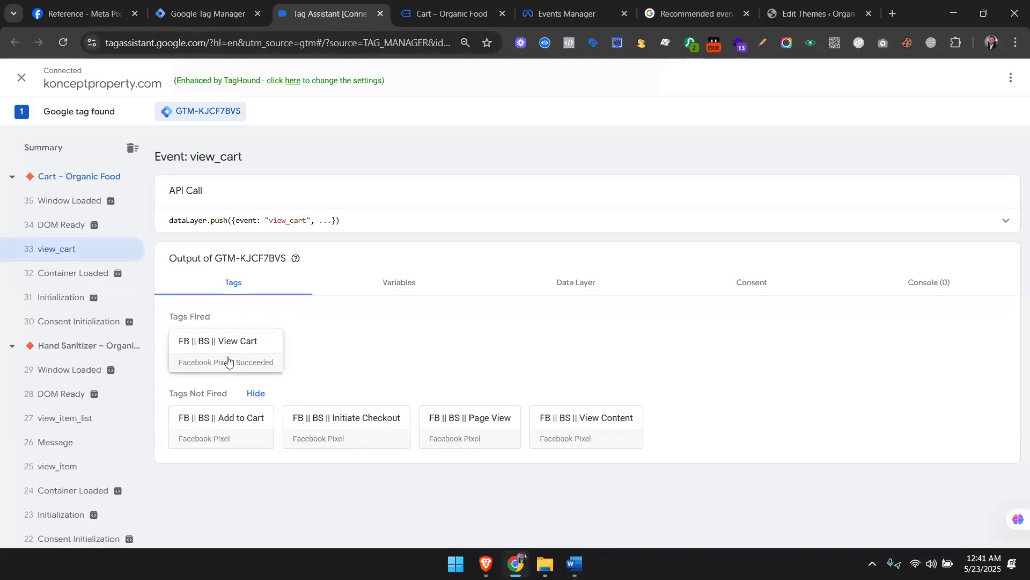
{"action": "left_click", "coordinate": [228, 360]}
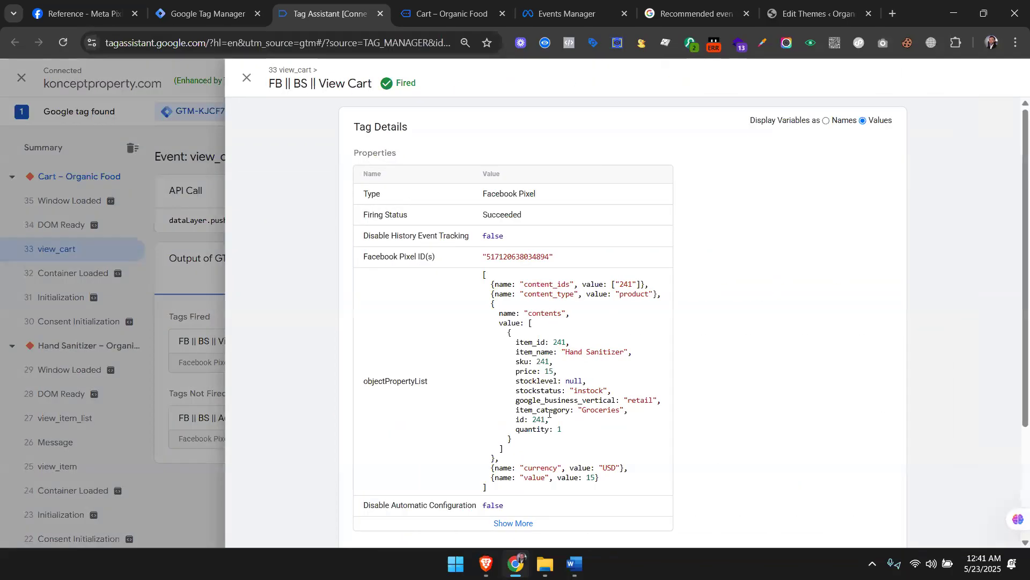
Add Cashew Butter from Groceries to the cart and open the cart page.
{"action": "left_click", "coordinate": [451, 13]}
{"action": "left_click", "coordinate": [63, 42]}
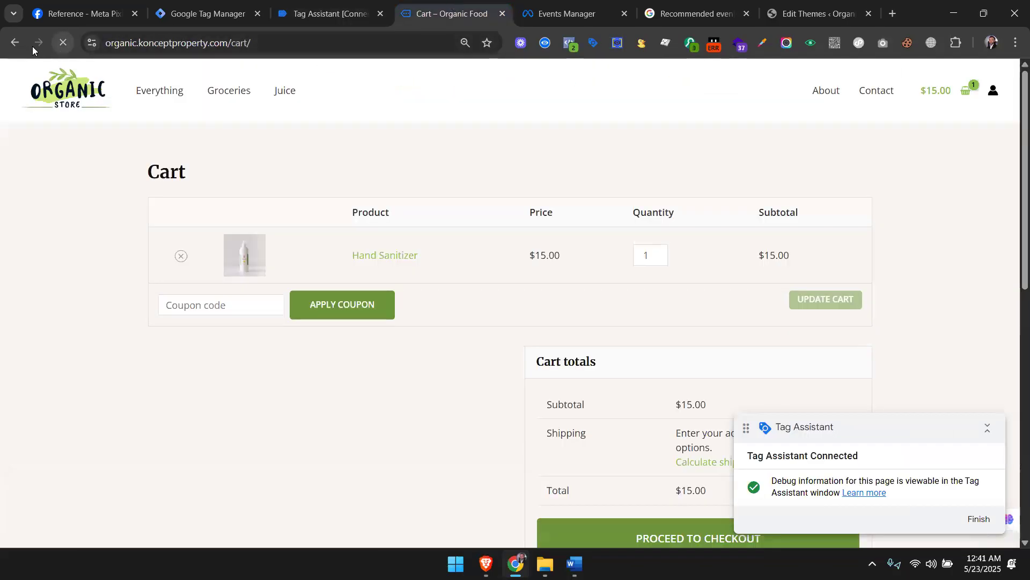
{"action": "left_click", "coordinate": [16, 43]}
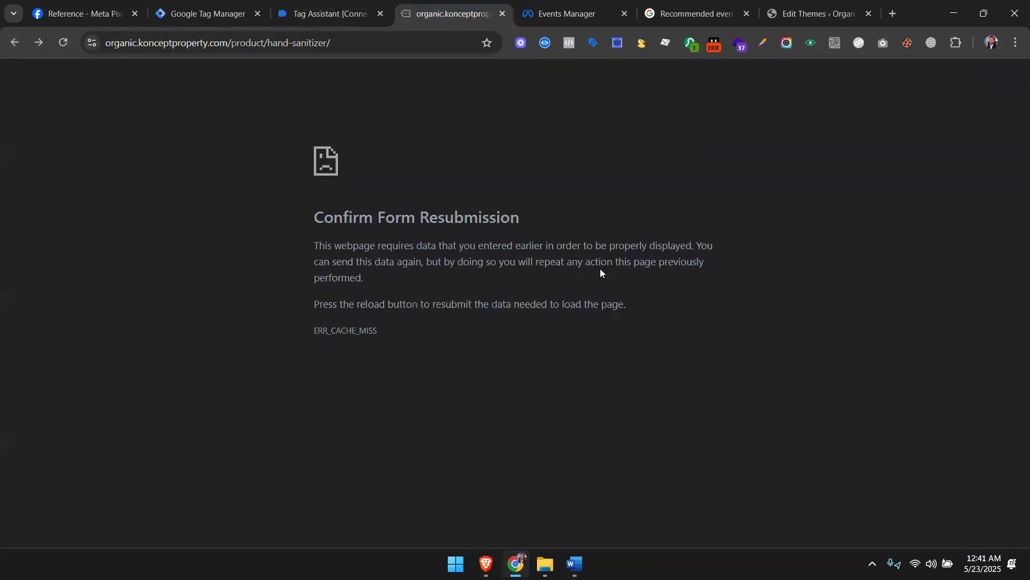
{"action": "left_click", "coordinate": [45, 42]}
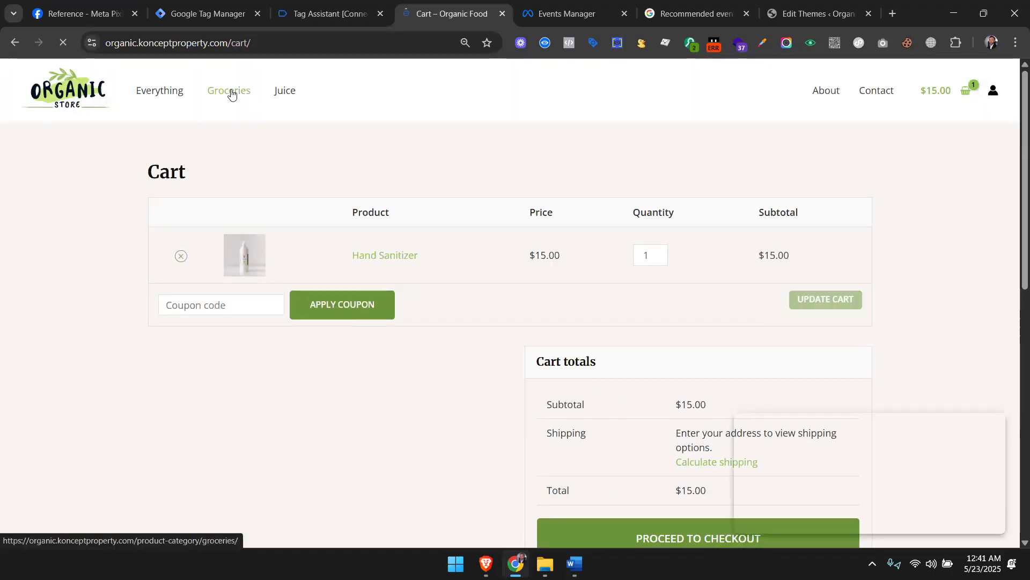
{"action": "left_click", "coordinate": [232, 95]}
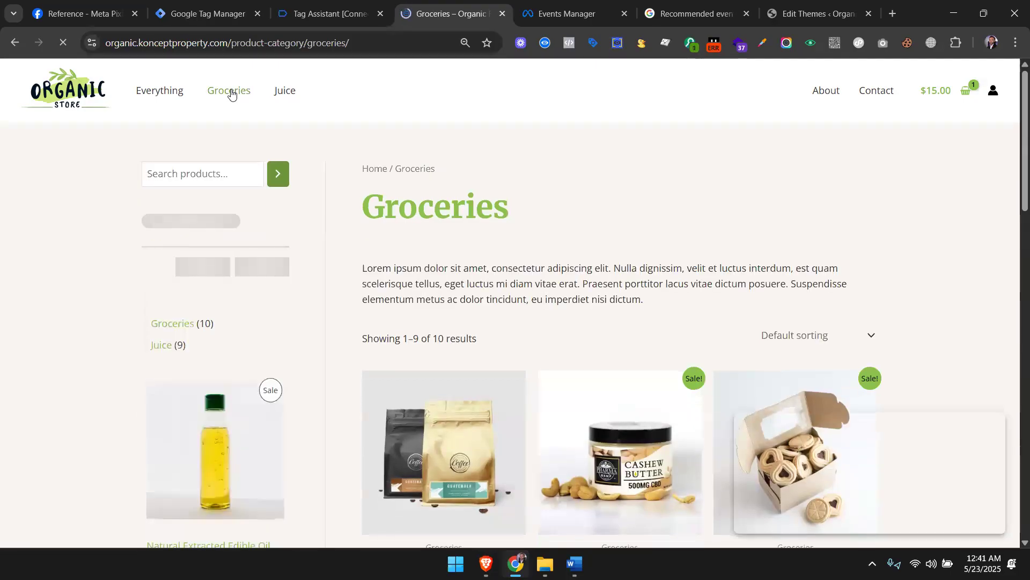
{"action": "scroll", "coordinate": [653, 271], "scroll_direction": "down", "scroll_amount": 5}
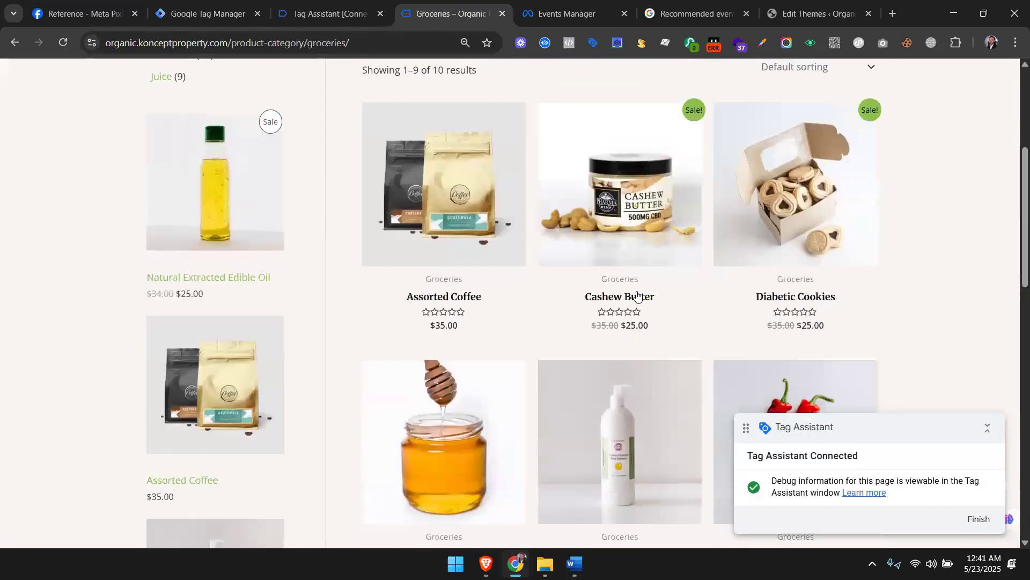
{"action": "left_click", "coordinate": [658, 225]}
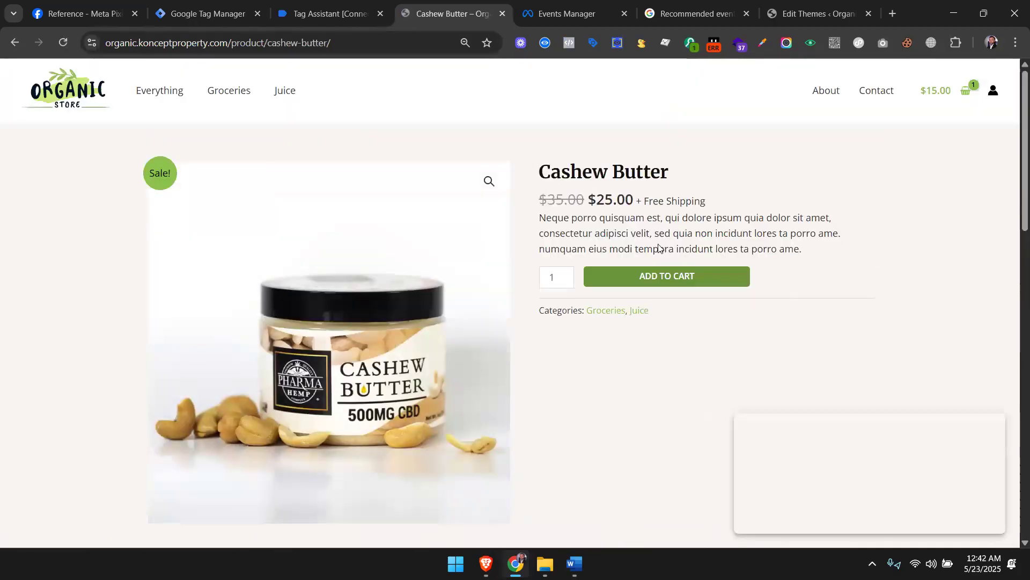
{"action": "left_click", "coordinate": [677, 276]}
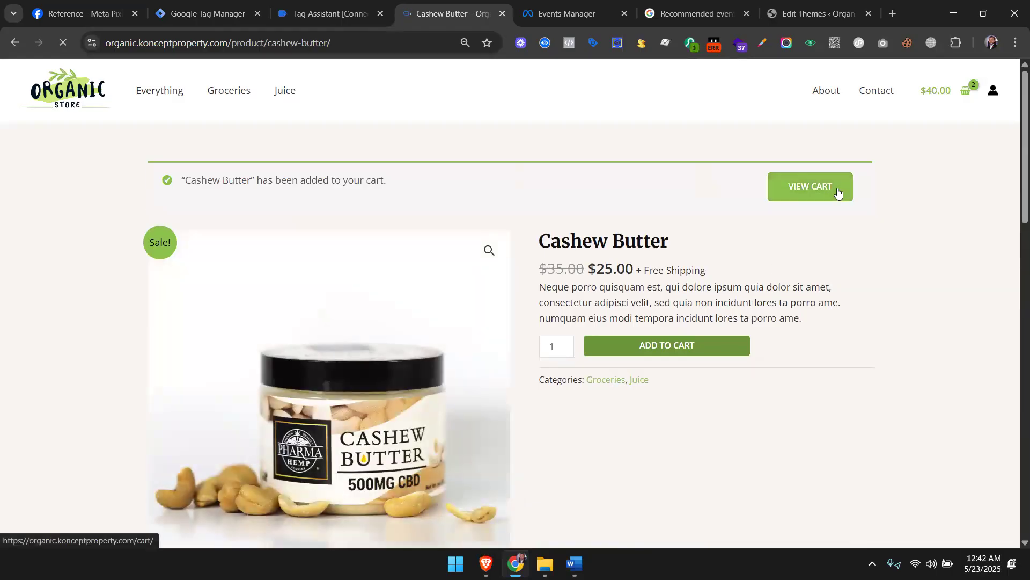
{"action": "left_click", "coordinate": [836, 193]}
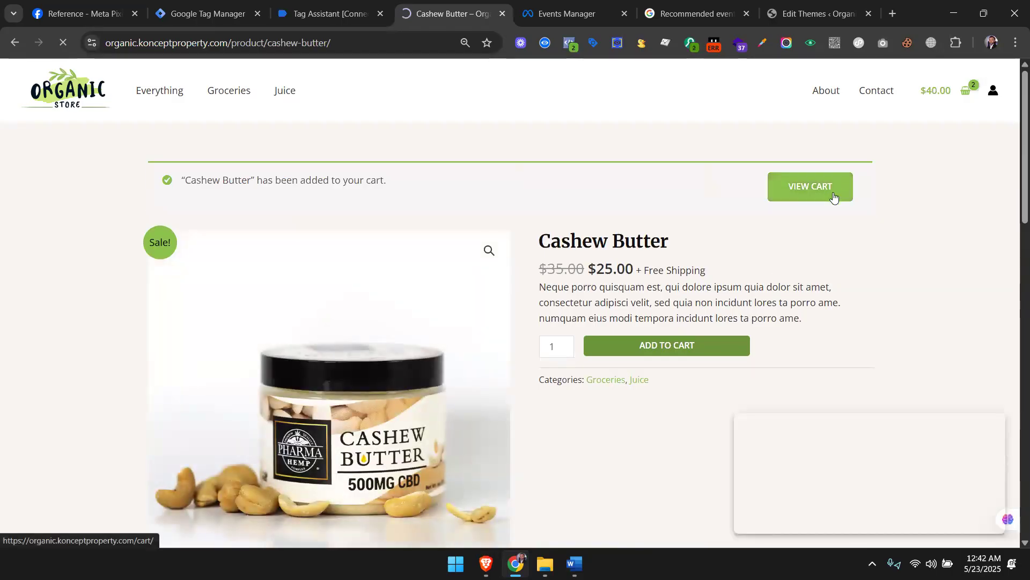
{"action": "left_click", "coordinate": [329, 13]}
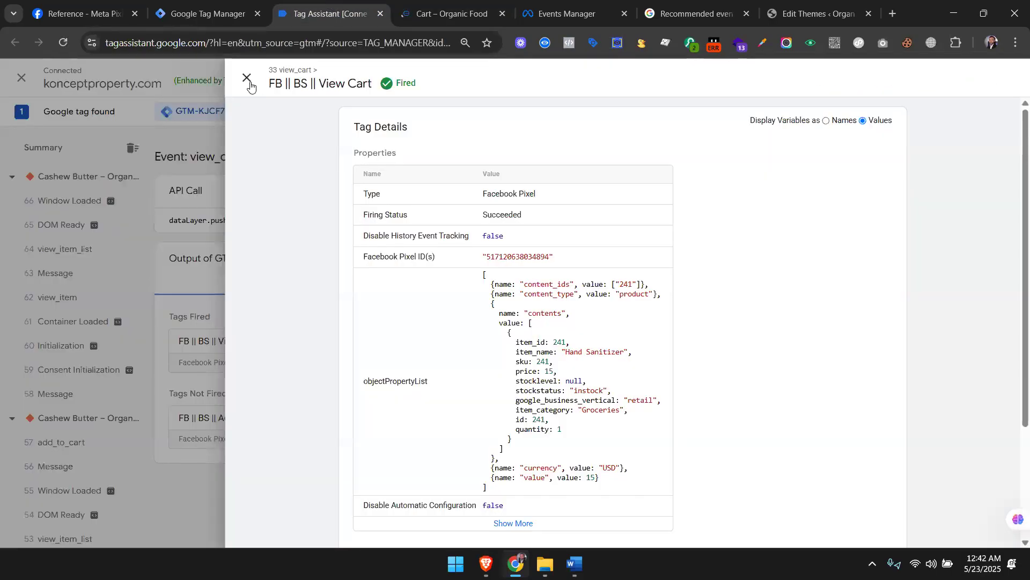
Open the new view_cart event's FB || BS || View Cart tag and check its content_ids.
{"action": "left_click", "coordinate": [121, 246]}
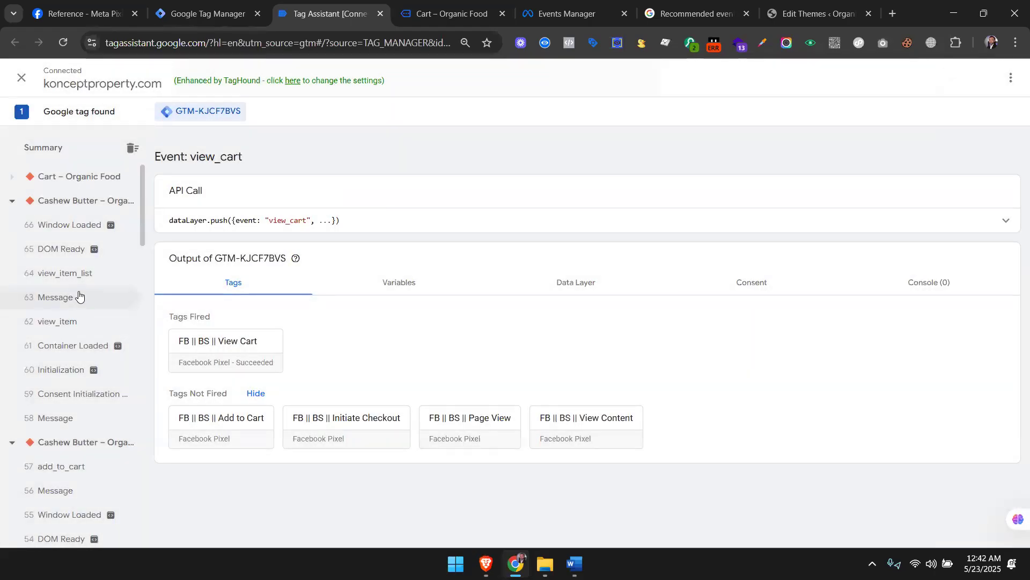
{"action": "left_click", "coordinate": [62, 250]}
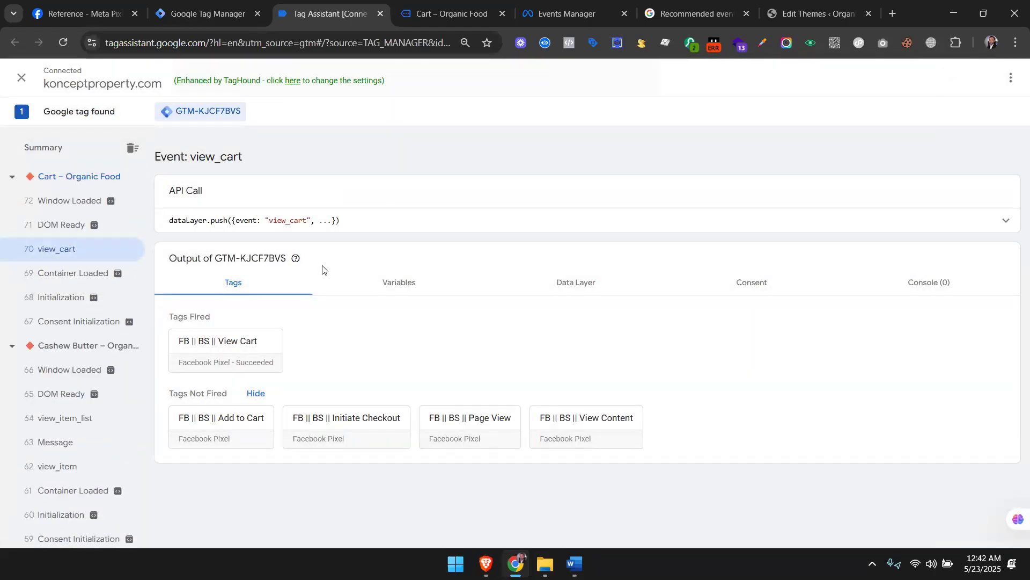
{"action": "left_click", "coordinate": [228, 355]}
{"action": "scroll", "coordinate": [483, 282], "scroll_direction": "down", "scroll_amount": 4}
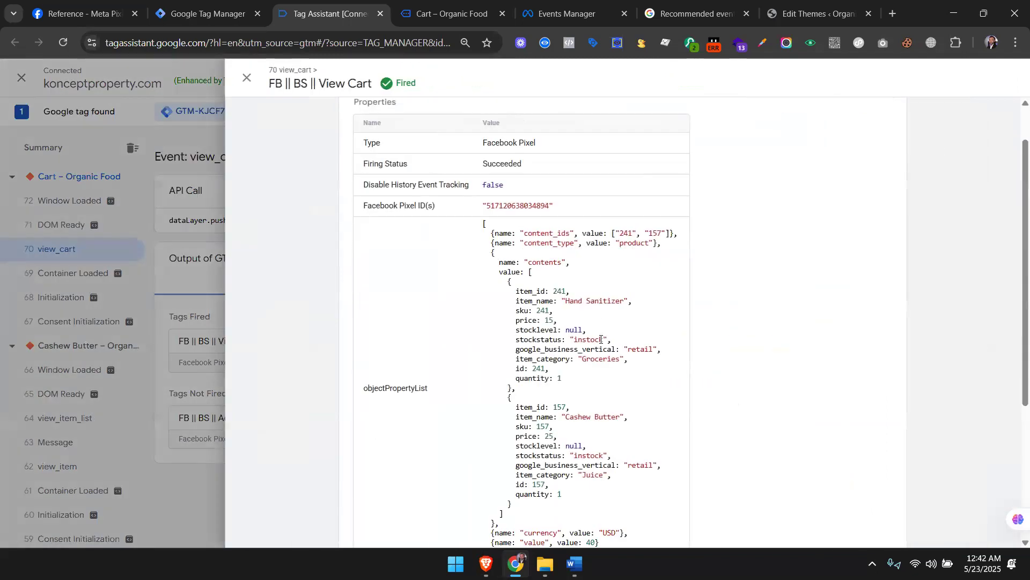
{"action": "scroll", "coordinate": [601, 339], "scroll_direction": "up", "scroll_amount": 1}
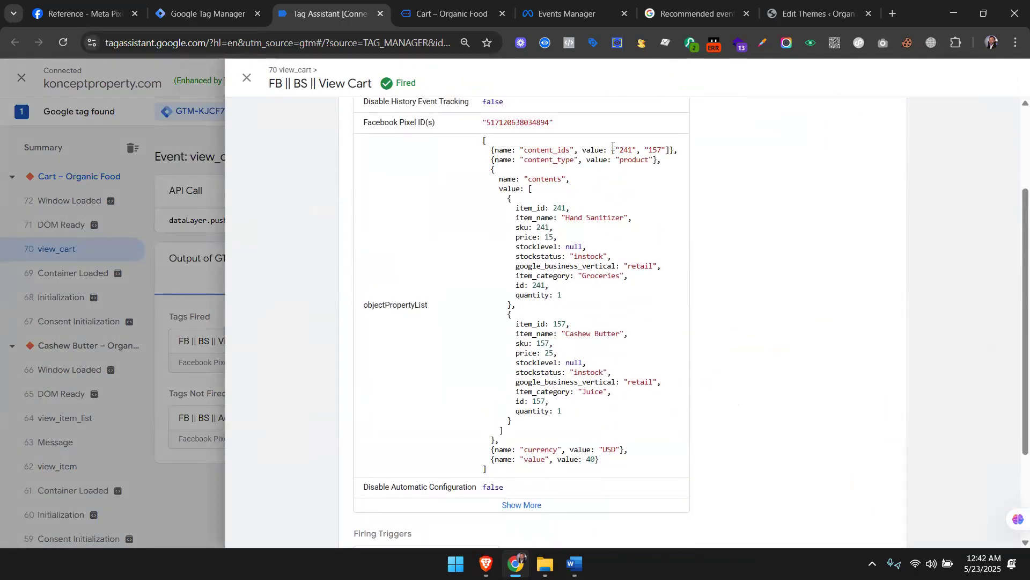
{"action": "left_click_drag", "start_coordinate": [556, 151], "coordinate": [675, 151]}
{"action": "left_click", "coordinate": [649, 163]}
{"action": "left_click", "coordinate": [633, 170]}
Verify both cart items, prices 15 and 25, and total value 40.
{"action": "left_click_drag", "start_coordinate": [525, 179], "coordinate": [568, 179]}
{"action": "left_click_drag", "start_coordinate": [497, 188], "coordinate": [532, 431]}
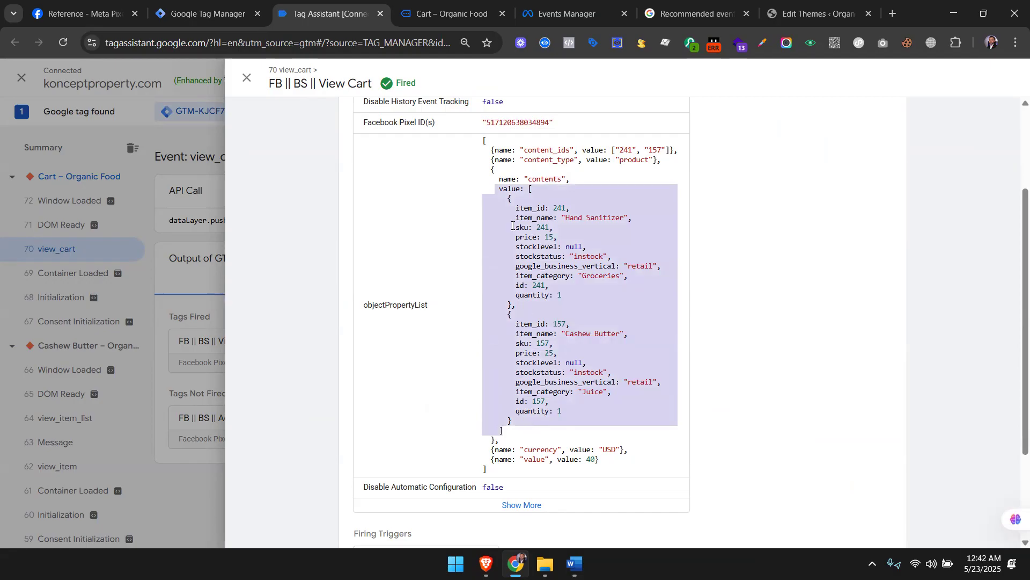
{"action": "left_click", "coordinate": [532, 257]}
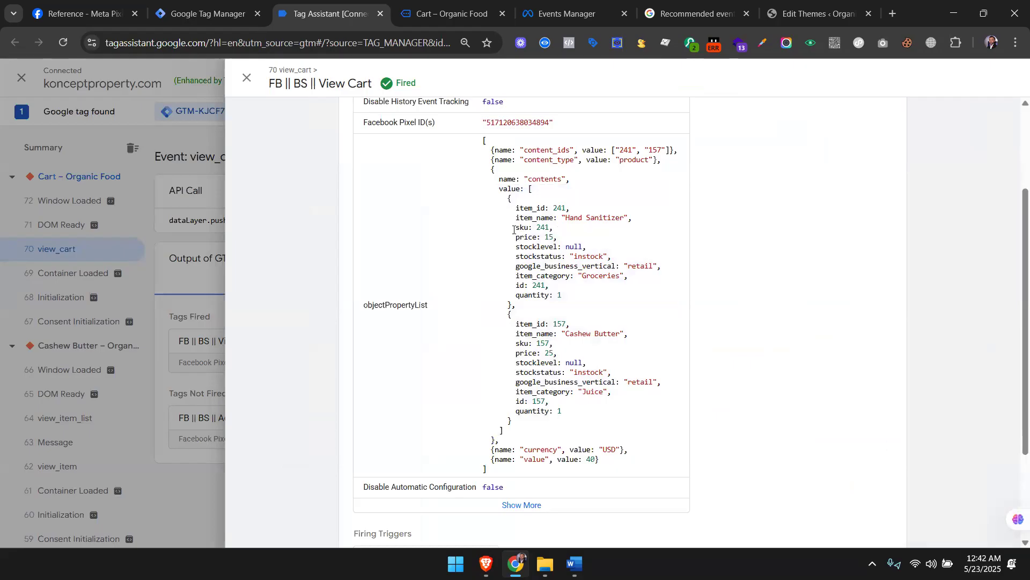
{"action": "left_click_drag", "start_coordinate": [521, 209], "coordinate": [620, 456]}
{"action": "left_click", "coordinate": [543, 441]}
{"action": "left_click", "coordinate": [618, 459]}
{"action": "left_click_drag", "start_coordinate": [547, 237], "coordinate": [556, 235]}
{"action": "left_click_drag", "start_coordinate": [546, 355], "coordinate": [556, 354]}
{"action": "left_click_drag", "start_coordinate": [584, 460], "coordinate": [596, 460]}
Close the View Cart tag details and return to the store's $40.00 cart page.
{"action": "left_click", "coordinate": [246, 77]}
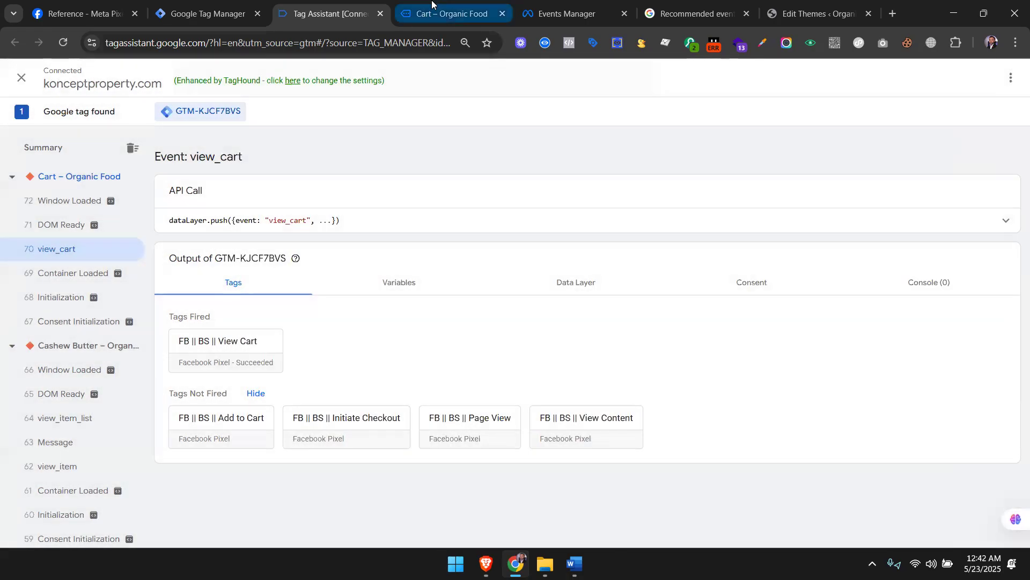
{"action": "left_click", "coordinate": [453, 13]}
{"action": "left_click", "coordinate": [580, 3]}
{"action": "left_click", "coordinate": [453, 14]}
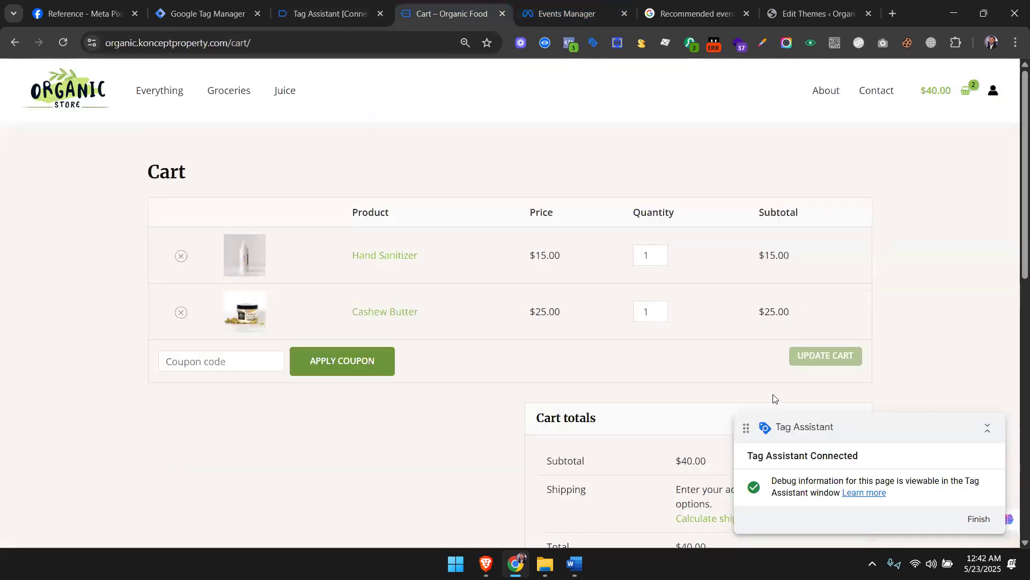
Proceed to checkout from the cart, then check Tag Assistant for a new view_cart event.
{"action": "scroll", "coordinate": [784, 381], "scroll_direction": "down", "scroll_amount": 4}
{"action": "left_click", "coordinate": [723, 403]}
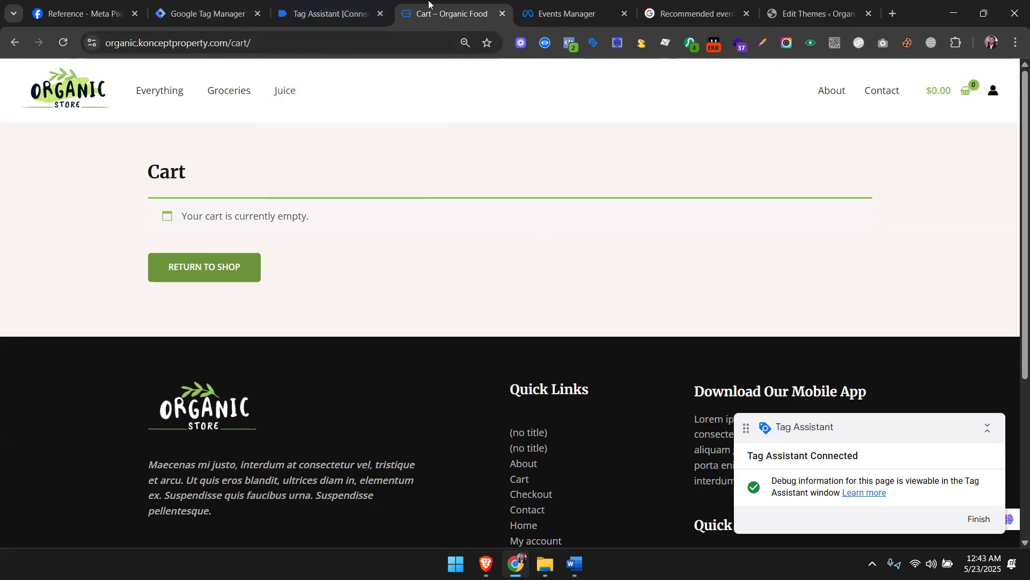
{"action": "left_click", "coordinate": [343, 8]}
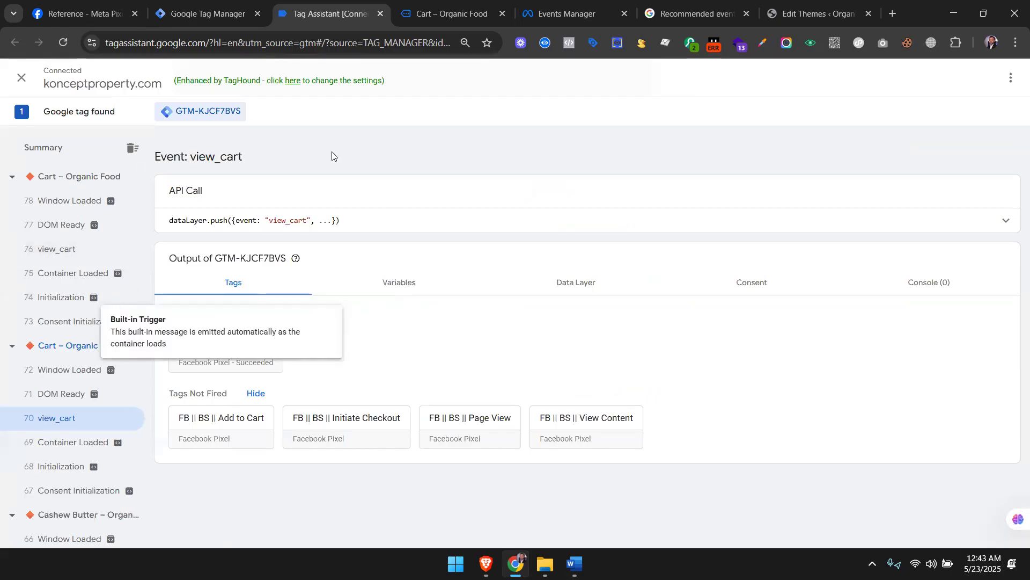
{"action": "scroll", "coordinate": [80, 281], "scroll_direction": "down", "scroll_amount": 1}
{"action": "scroll", "coordinate": [81, 280], "scroll_direction": "up", "scroll_amount": 1}
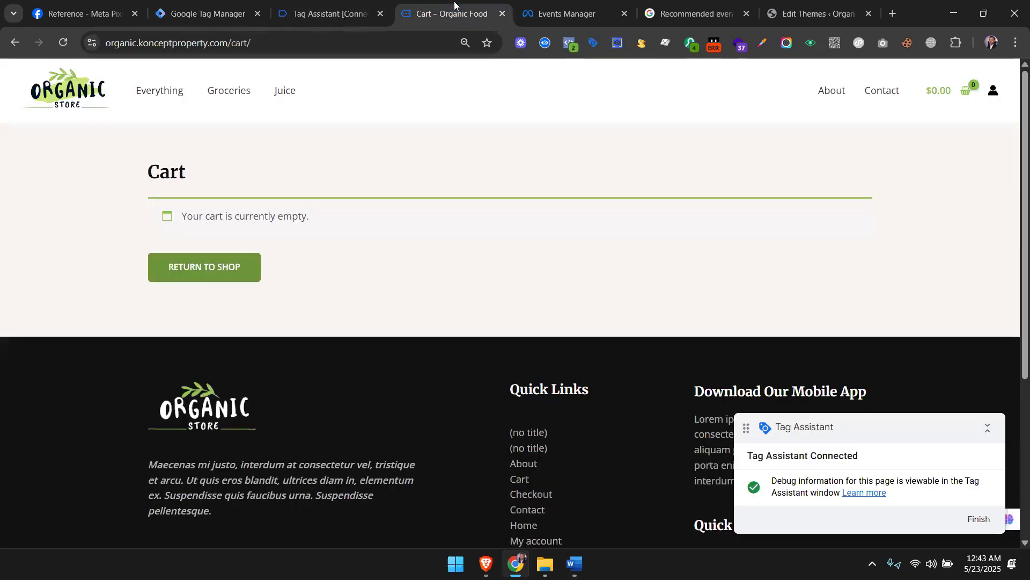
{"action": "left_click", "coordinate": [453, 10]}
Scroll the Trendloop test events list to see PageView, ViewCart, Add to cart and View content as Processed.
{"action": "left_click", "coordinate": [342, 8]}
{"action": "left_click", "coordinate": [615, 8]}
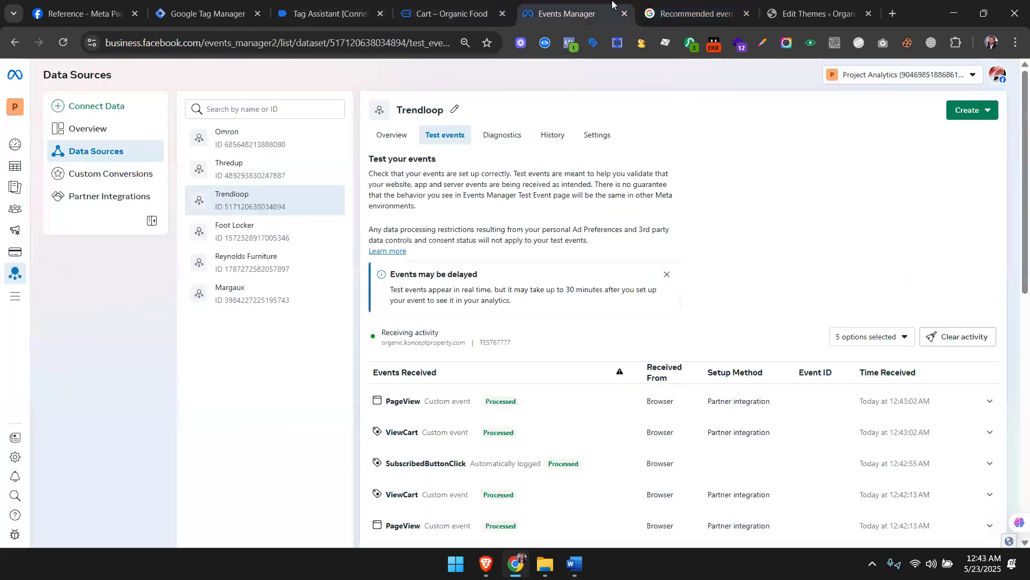
{"action": "scroll", "coordinate": [518, 336], "scroll_direction": "down", "scroll_amount": 15}
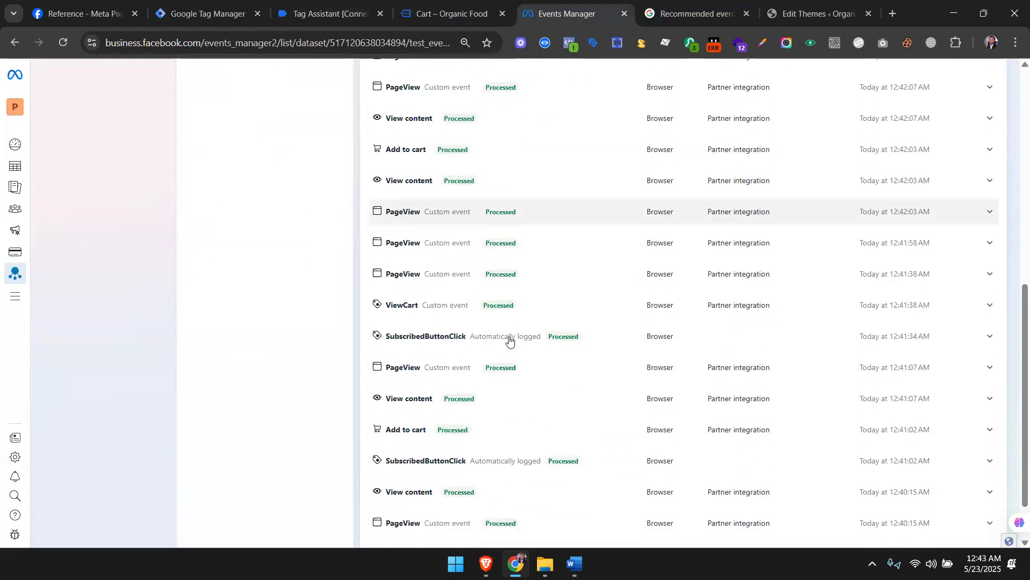
{"action": "scroll", "coordinate": [517, 453], "scroll_direction": "up", "scroll_amount": 5}
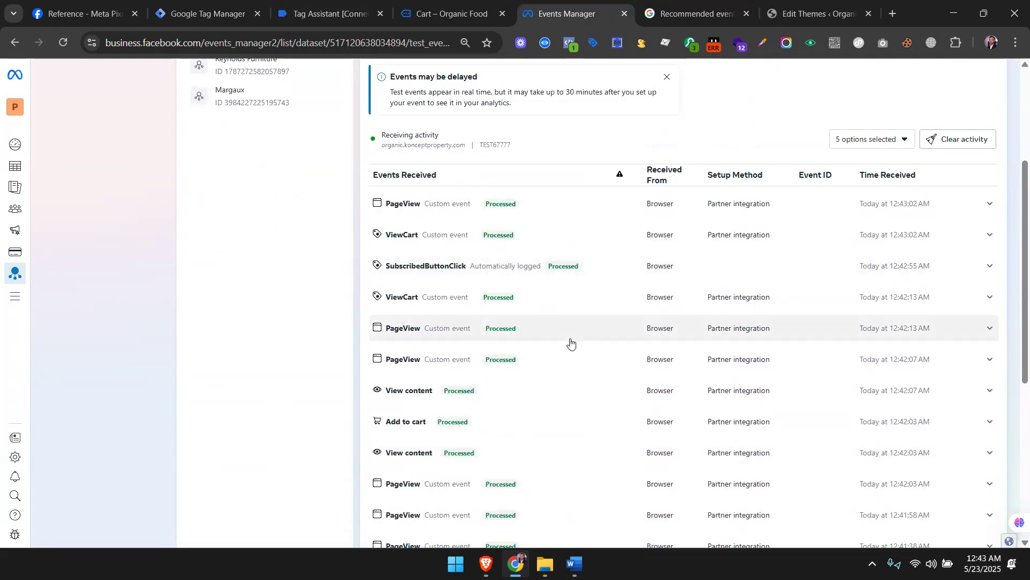
{"action": "scroll", "coordinate": [571, 344], "scroll_direction": "down", "scroll_amount": 4}
{"action": "scroll", "coordinate": [571, 344], "scroll_direction": "down", "scroll_amount": 2}
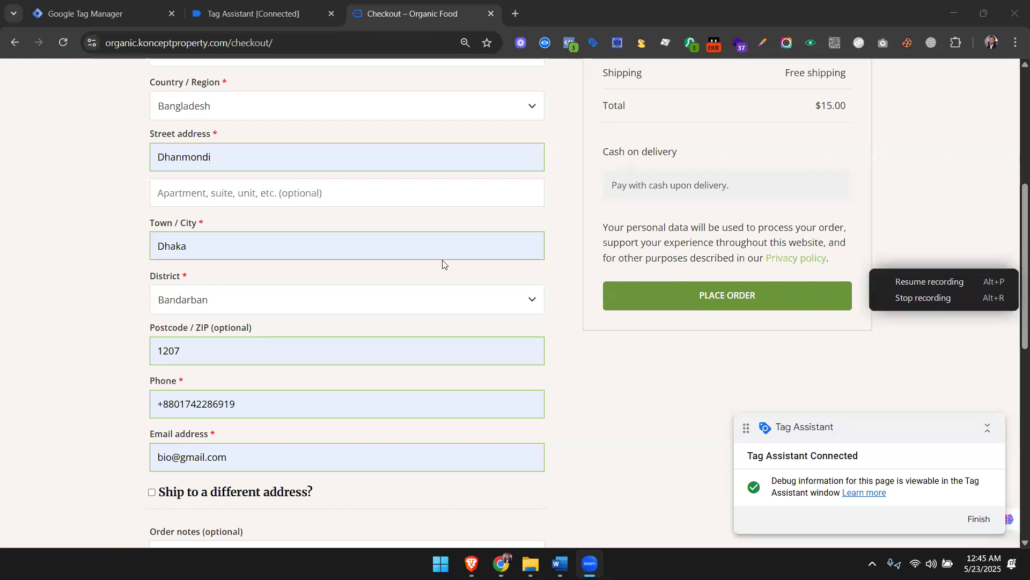
Place the $15.00 order from the Organic Store checkout page.
{"action": "scroll", "coordinate": [382, 285], "scroll_direction": "up", "scroll_amount": 5}
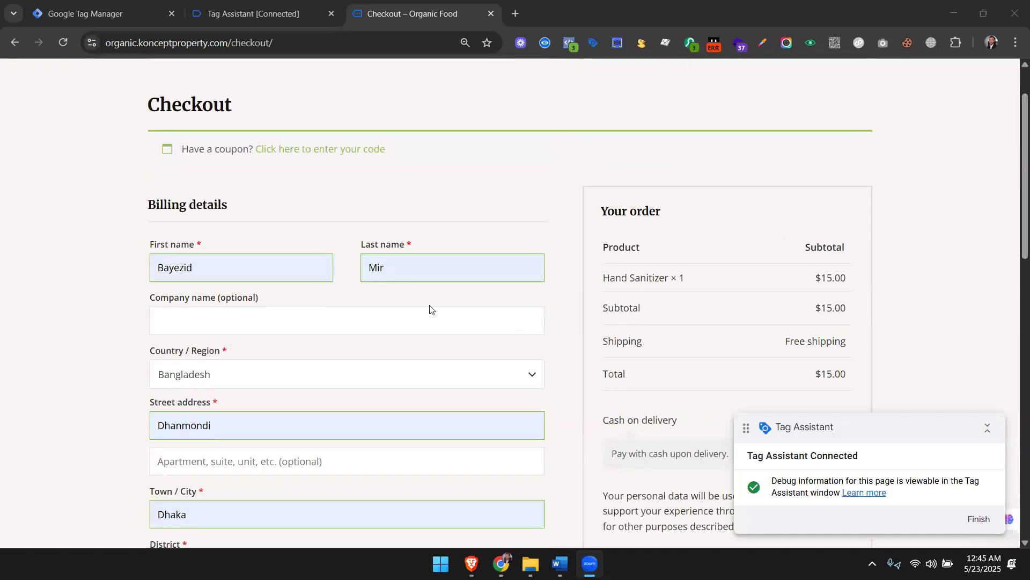
{"action": "scroll", "coordinate": [430, 323], "scroll_direction": "down", "scroll_amount": 6}
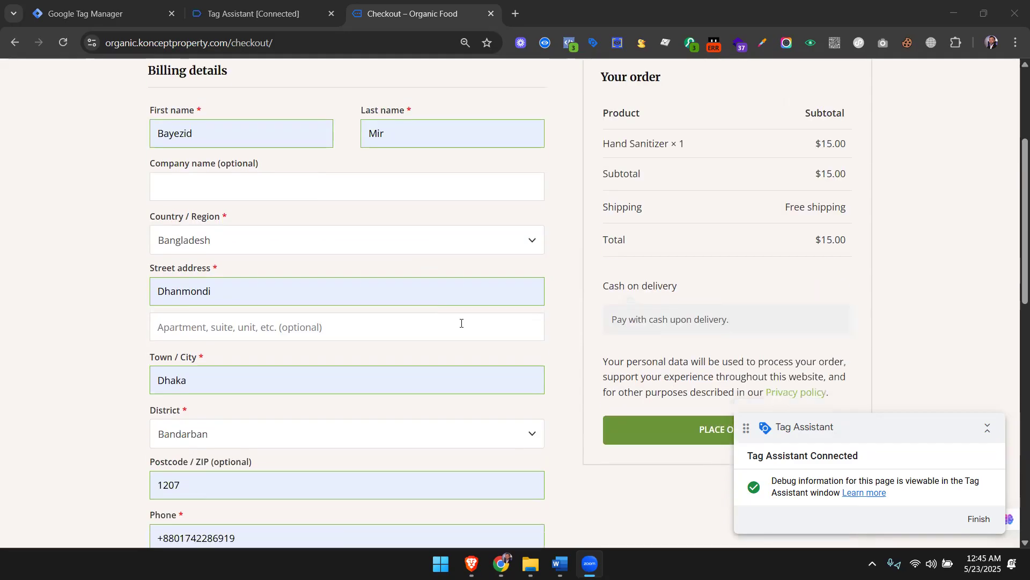
{"action": "left_click", "coordinate": [724, 235]}
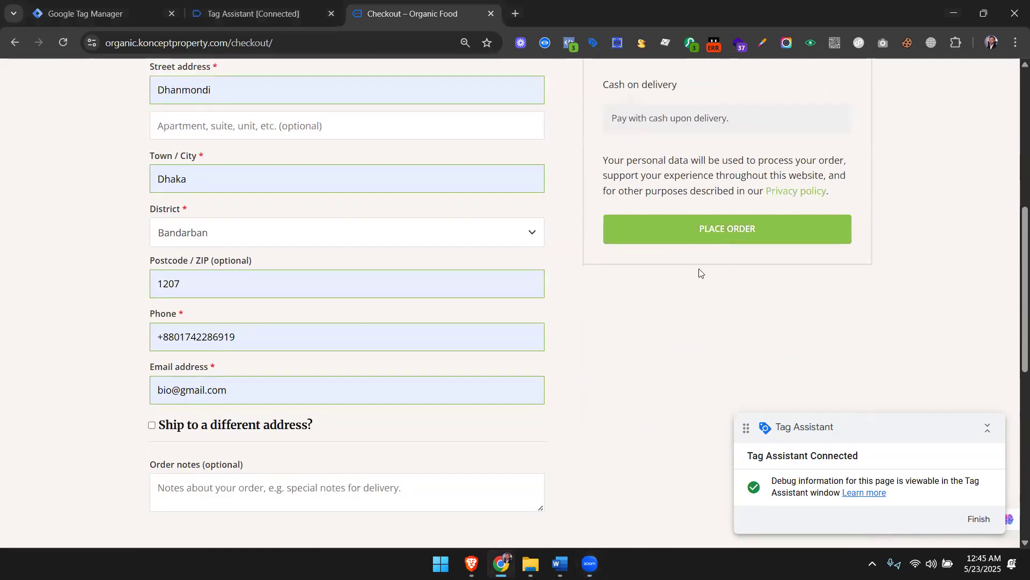
In Tag Assistant, dismiss the Connected notice and inspect the purchase event's fired tags.
{"action": "left_click", "coordinate": [256, 15]}
{"action": "left_click", "coordinate": [535, 291]}
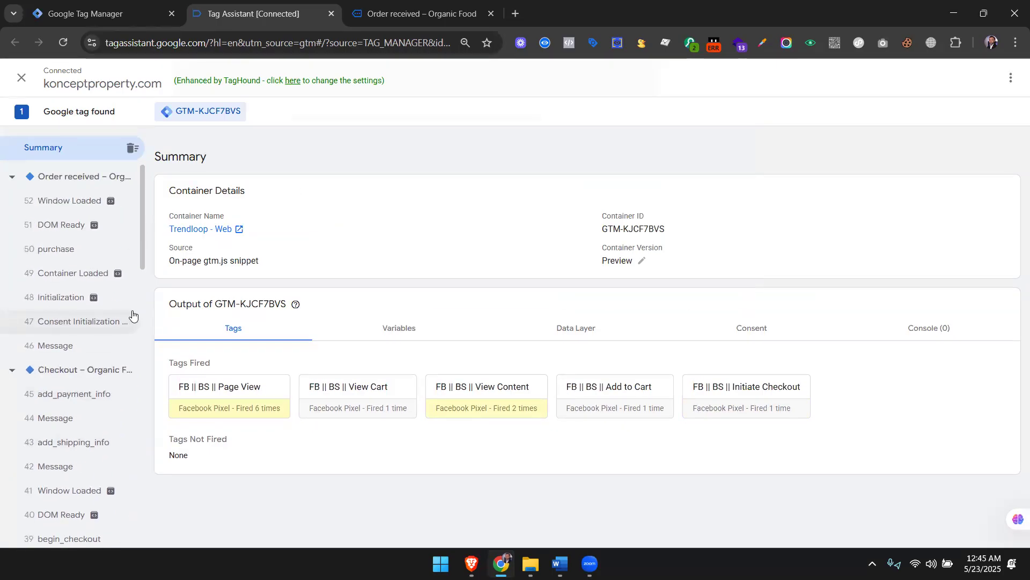
{"action": "left_click", "coordinate": [57, 252]}
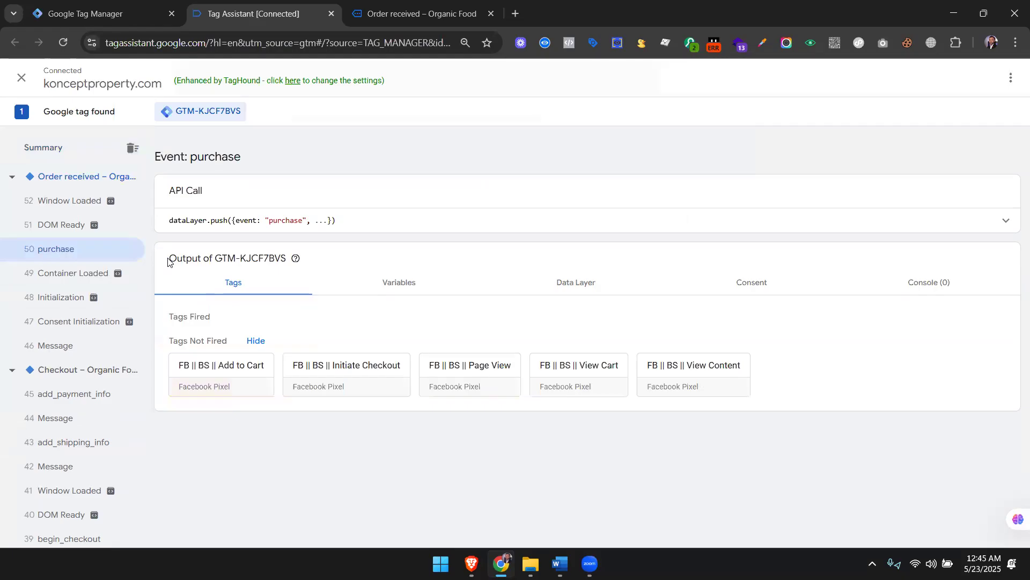
{"action": "left_click", "coordinate": [81, 12]}
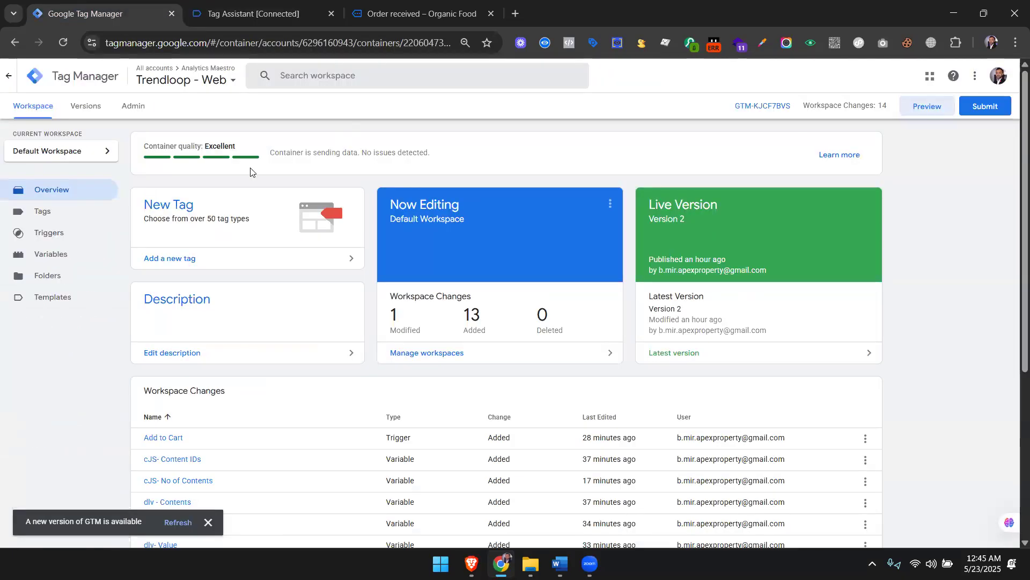
Make a copy of the FB || BS || Initiate Checkout tag.
{"action": "left_click", "coordinate": [44, 214]}
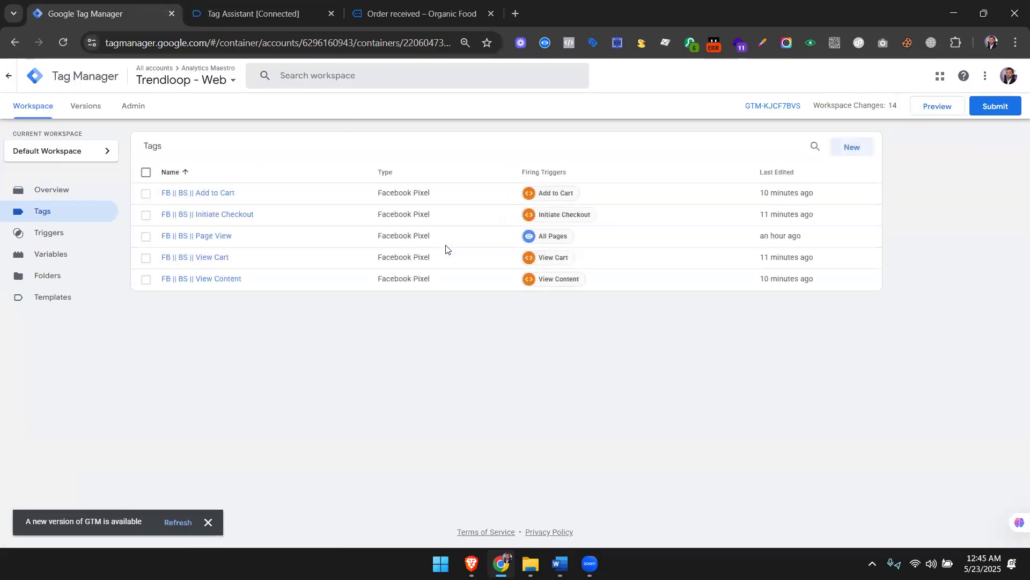
{"action": "left_click", "coordinate": [237, 216]}
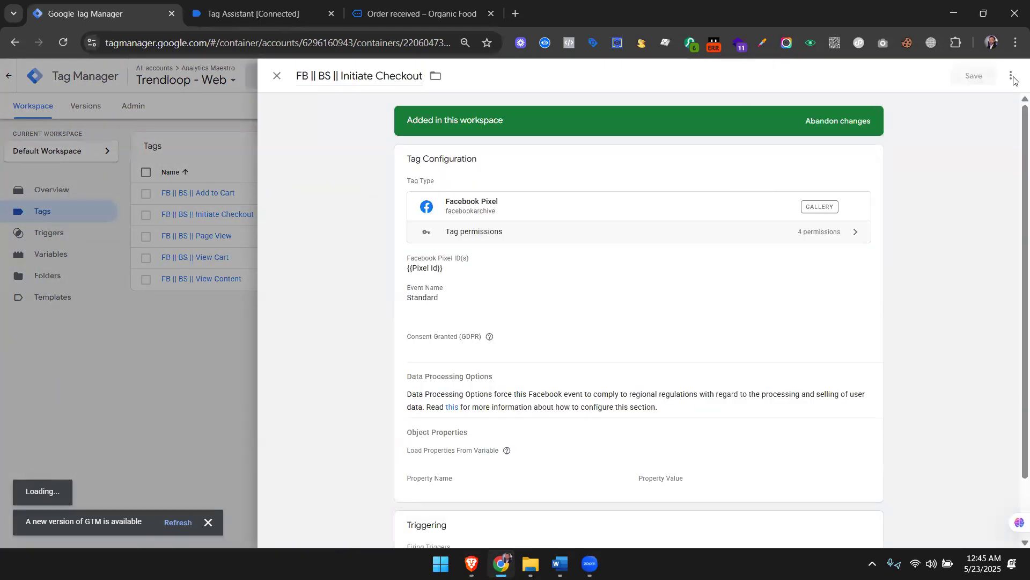
{"action": "left_click", "coordinate": [1010, 78]}
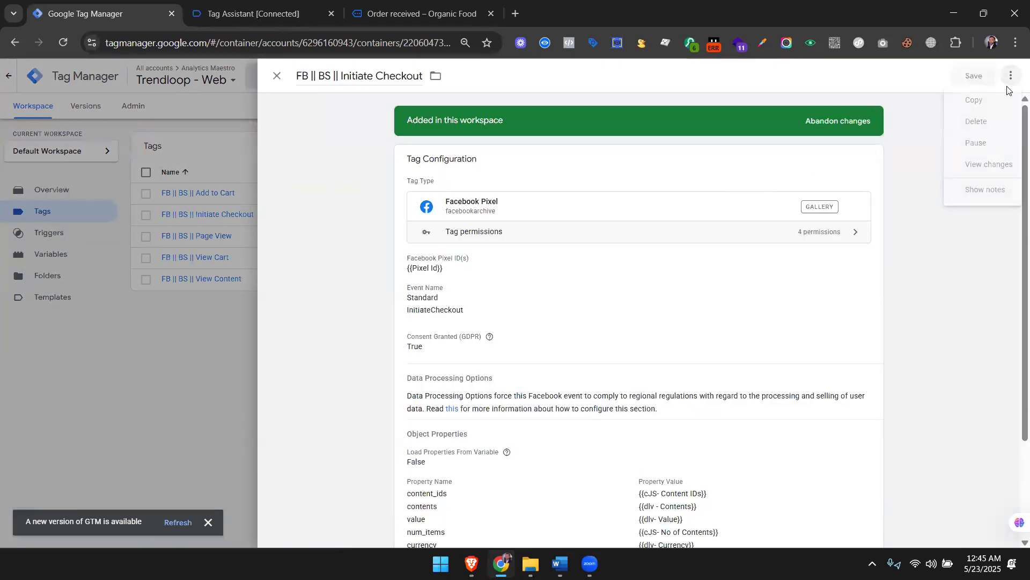
{"action": "left_click", "coordinate": [997, 101]}
Rename the copied tag to FB || BS || Purchase.
{"action": "left_click_drag", "start_coordinate": [433, 76], "coordinate": [488, 81]}
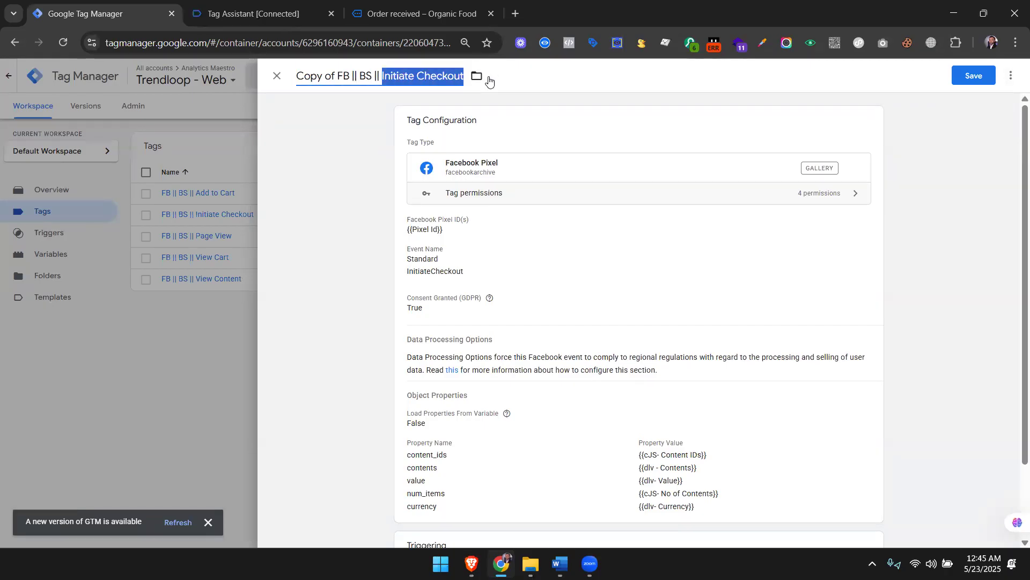
{"action": "type", "text": "Purchase"}
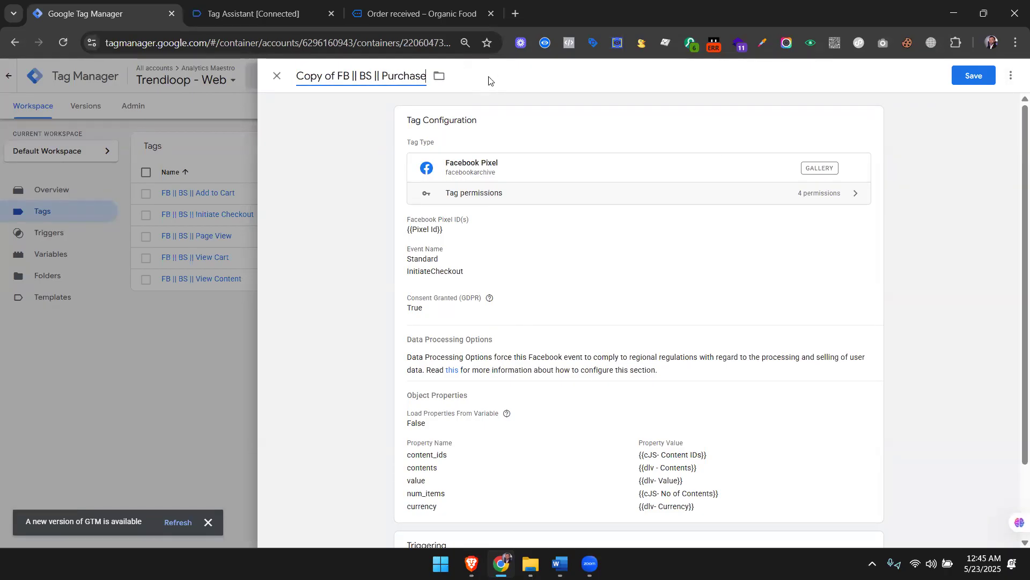
{"action": "left_click_drag", "start_coordinate": [341, 76], "coordinate": [276, 78]}
{"action": "key", "text": "BackSpace"}
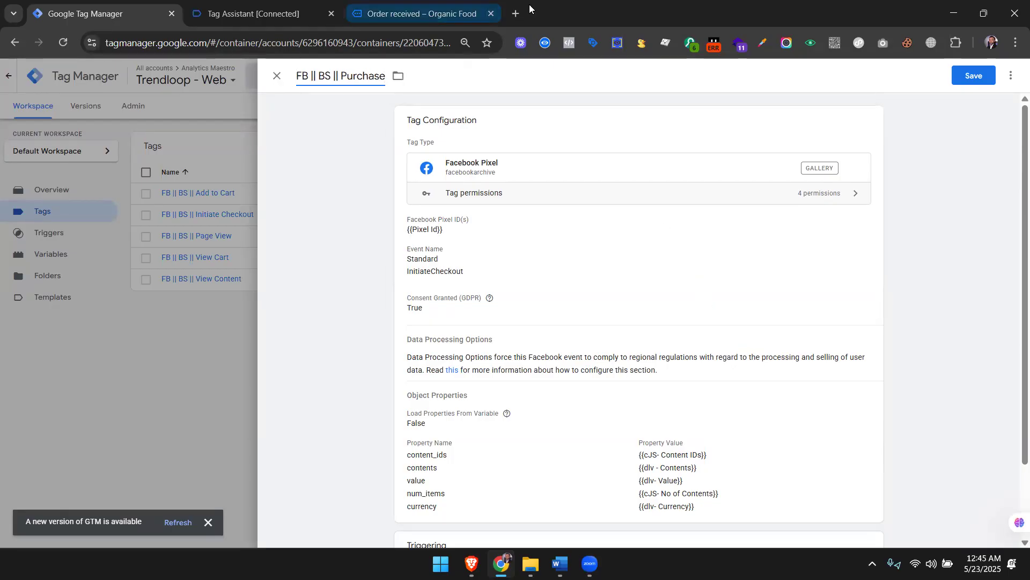
Search 'meta standard events' in a new tab and open the 'Reference - Meta Pixel' page.
{"action": "left_click", "coordinate": [515, 14]}
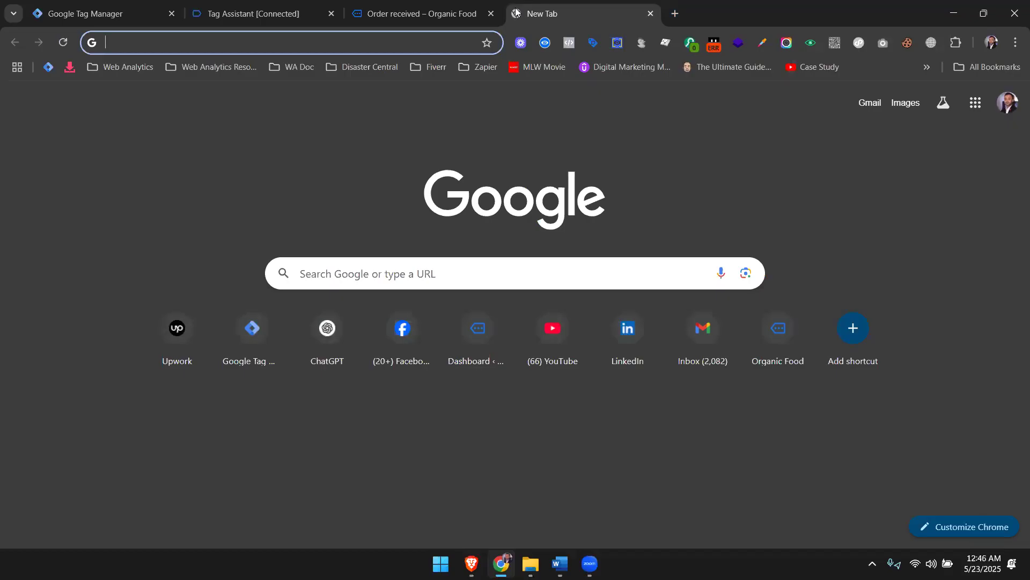
{"action": "type", "text": "meta standa"}
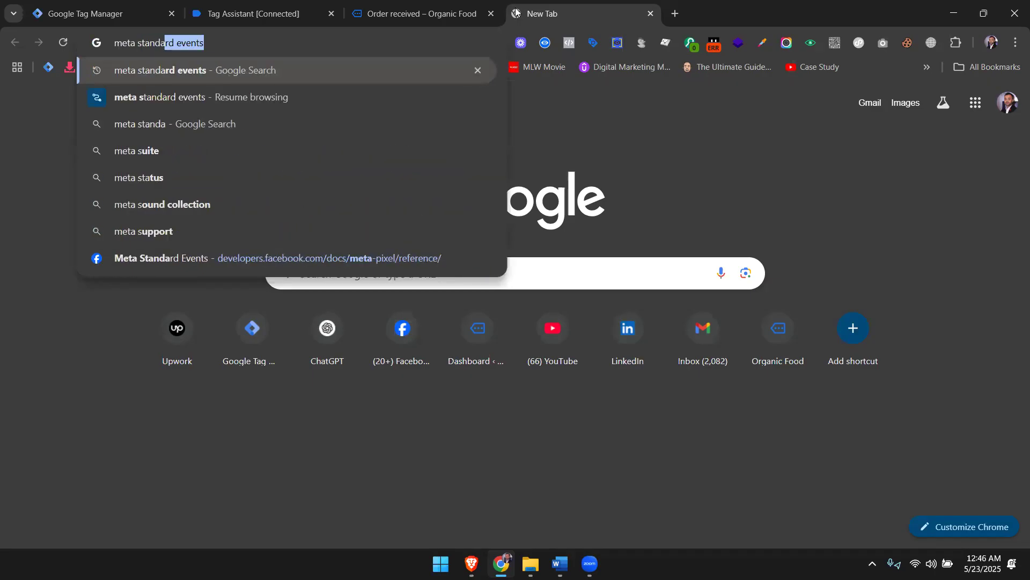
{"action": "type", "text": "rd events"}
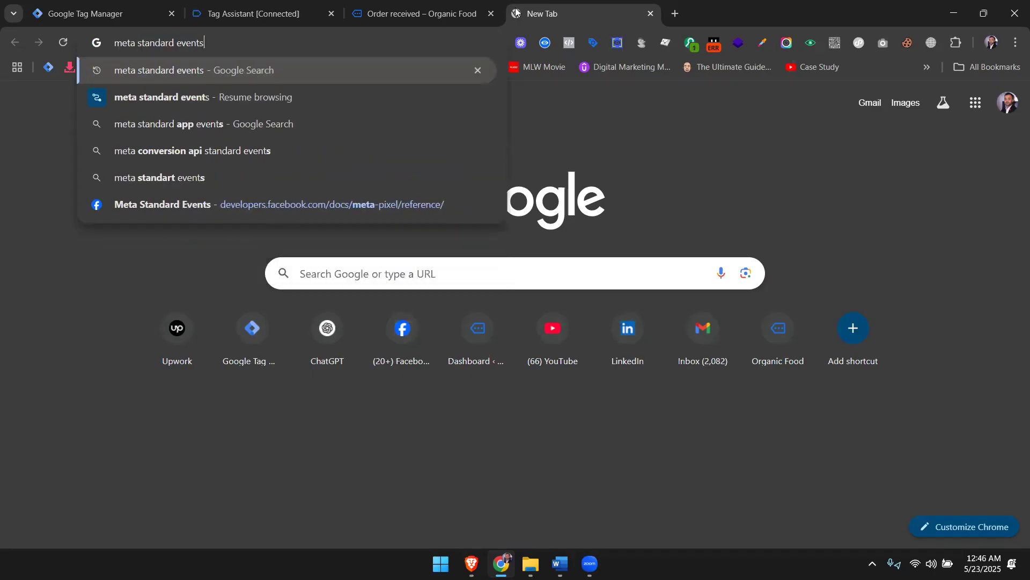
{"action": "key", "text": "Return"}
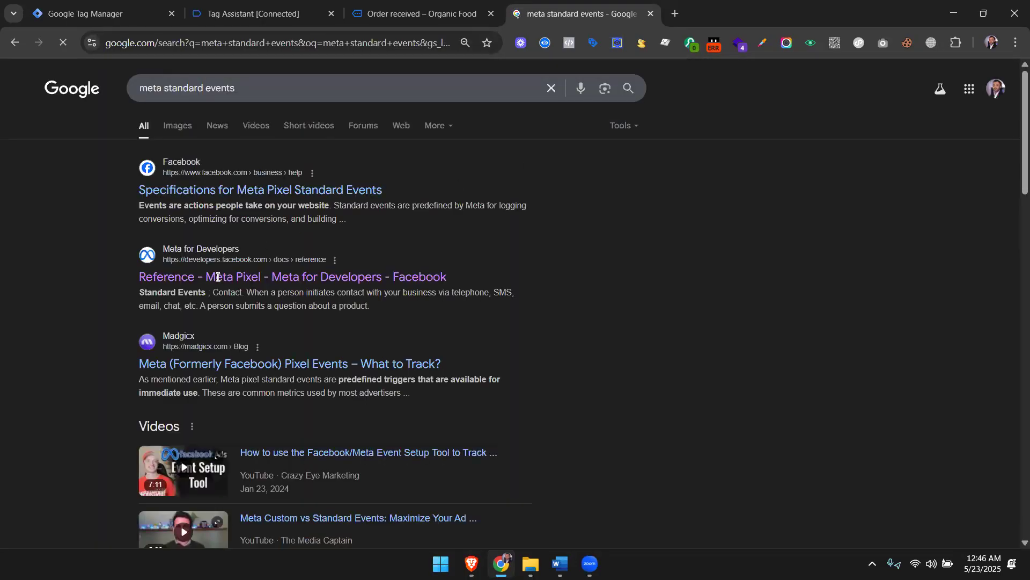
{"action": "left_click", "coordinate": [217, 277]}
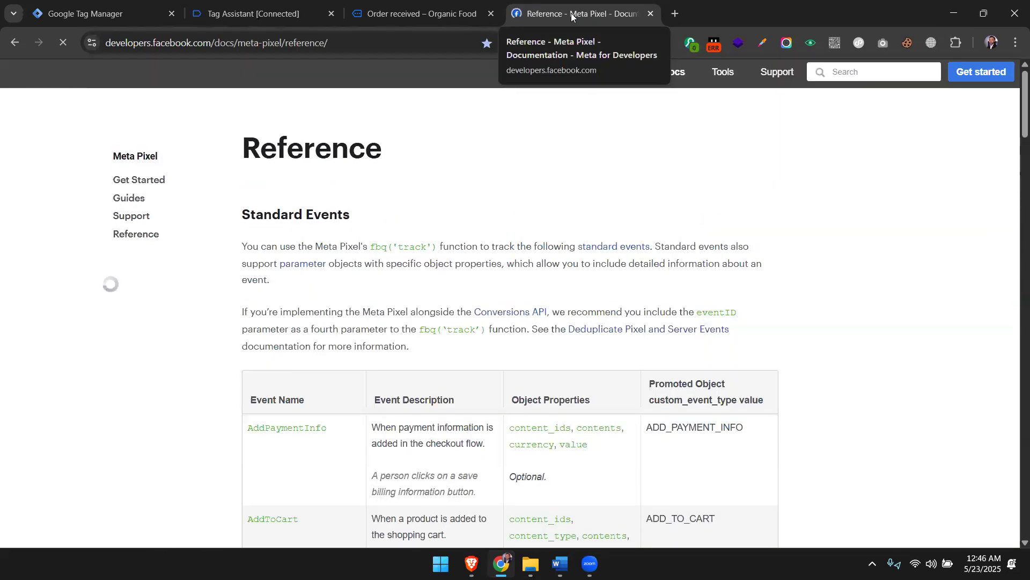
{"action": "left_click_drag", "start_coordinate": [571, 13], "coordinate": [93, 19]}
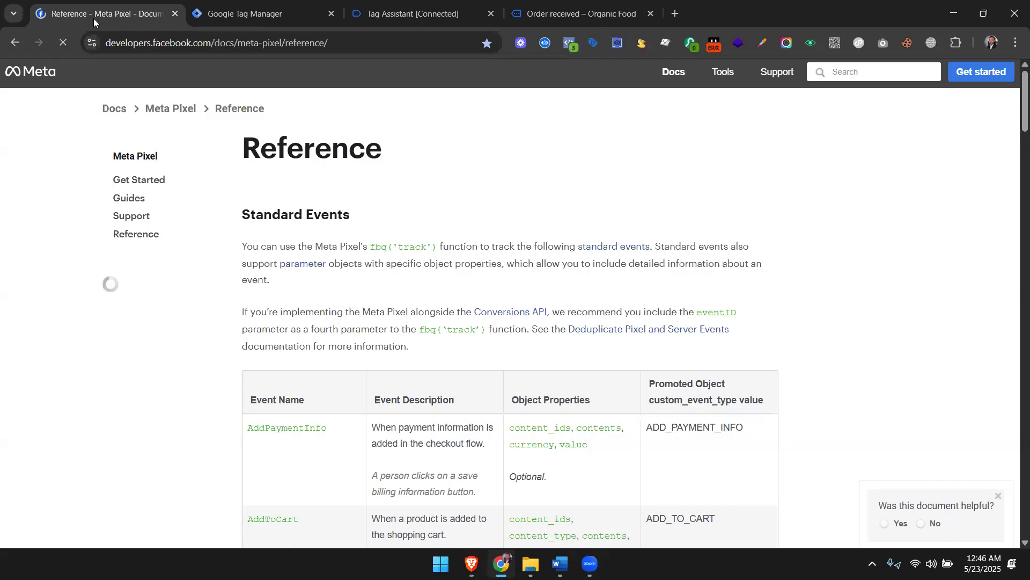
Copy content_type from the Purchase row of the Standard Events table, then return to the tag.
{"action": "scroll", "coordinate": [379, 343], "scroll_direction": "down", "scroll_amount": 20}
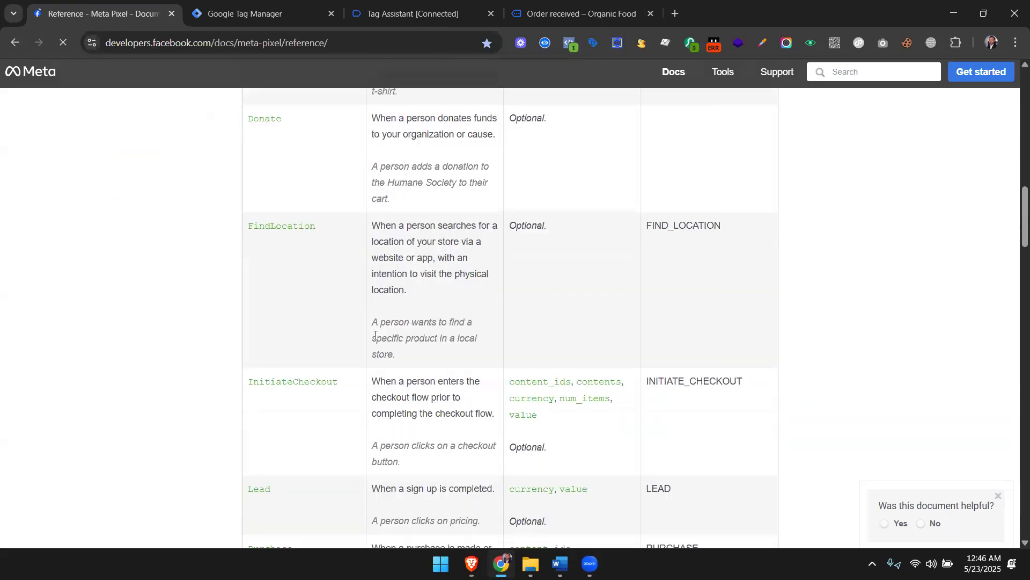
{"action": "scroll", "coordinate": [376, 335], "scroll_direction": "down", "scroll_amount": 10}
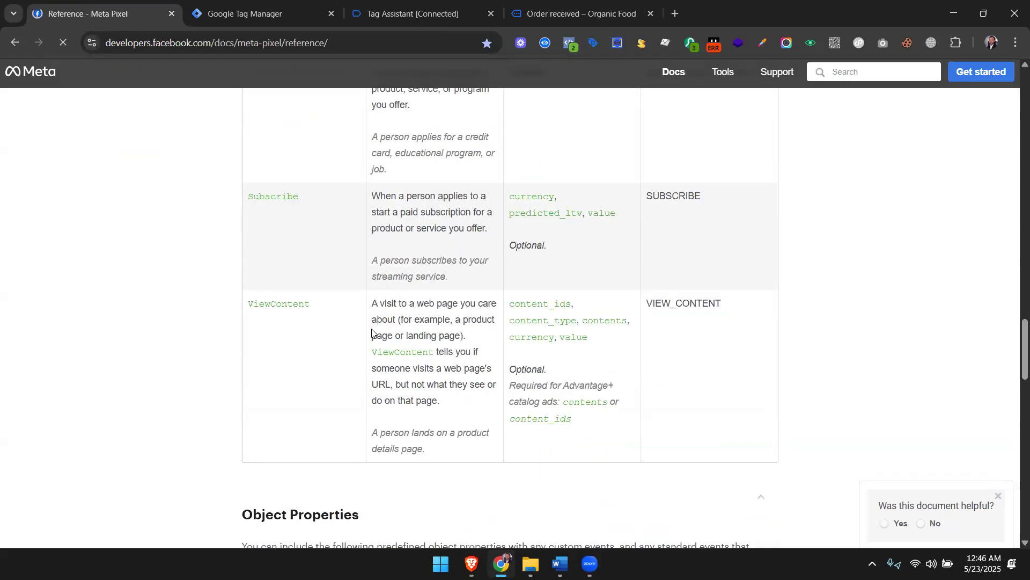
{"action": "scroll", "coordinate": [371, 328], "scroll_direction": "up", "scroll_amount": 4}
{"action": "scroll", "coordinate": [361, 325], "scroll_direction": "up", "scroll_amount": 10}
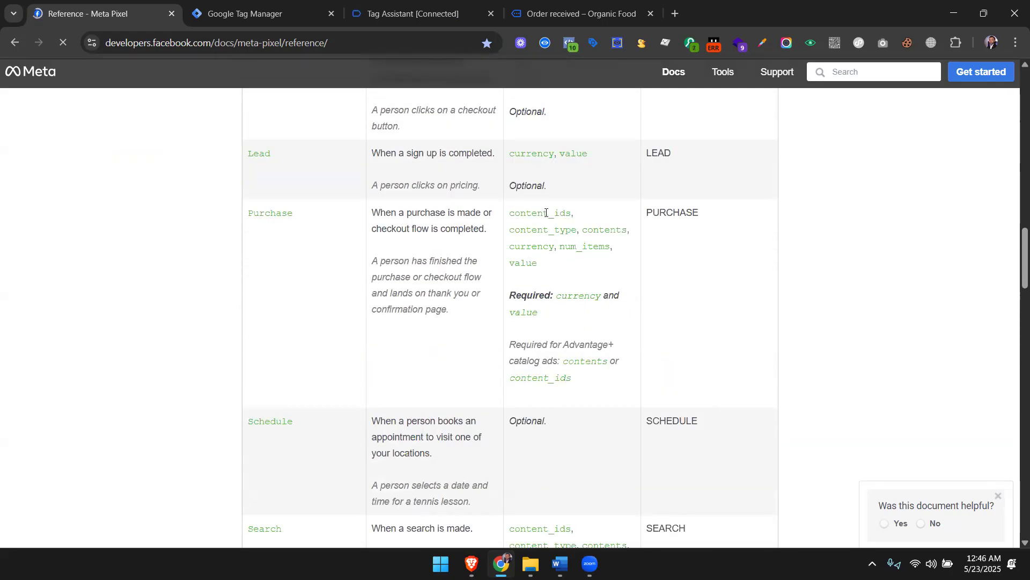
{"action": "double_click", "coordinate": [553, 229]}
{"action": "key", "text": "ctrl+c"}
{"action": "left_click", "coordinate": [265, 13]}
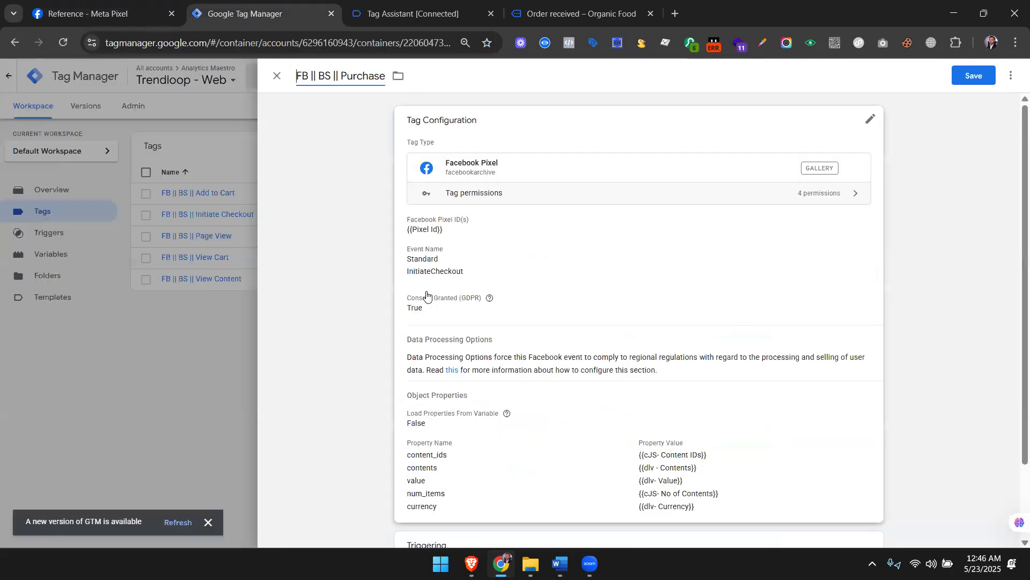
{"action": "scroll", "coordinate": [453, 379], "scroll_direction": "down", "scroll_amount": 2}
Add a new Object Properties row named content_type by pasting the copied name.
{"action": "left_click", "coordinate": [504, 384]}
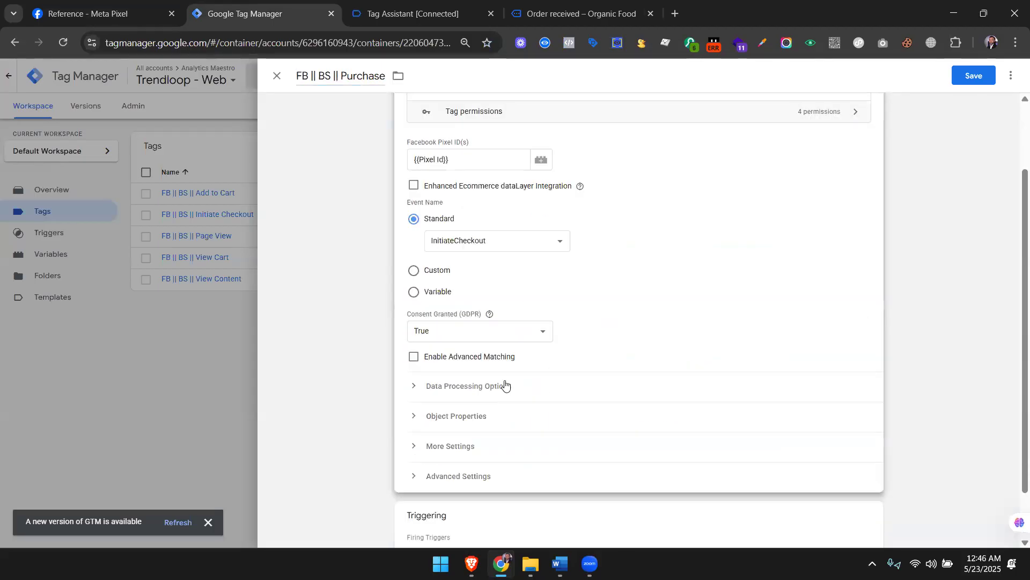
{"action": "scroll", "coordinate": [483, 365], "scroll_direction": "down", "scroll_amount": 1}
{"action": "left_click", "coordinate": [467, 356]}
{"action": "scroll", "coordinate": [460, 386], "scroll_direction": "down", "scroll_amount": 2}
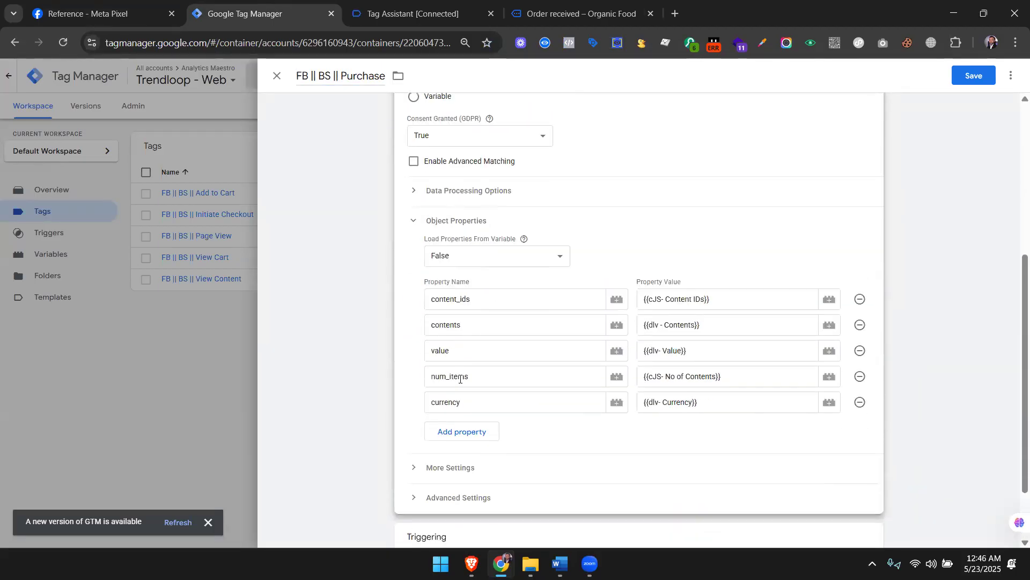
{"action": "scroll", "coordinate": [460, 379], "scroll_direction": "down", "scroll_amount": 1}
{"action": "left_click", "coordinate": [461, 365]}
{"action": "left_click", "coordinate": [92, 14]}
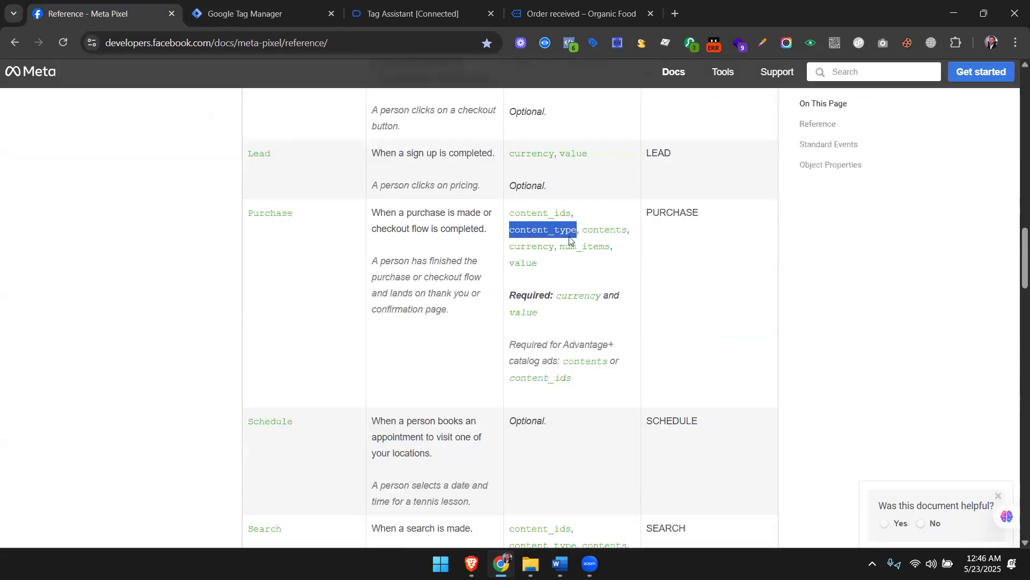
{"action": "left_click", "coordinate": [245, 13]}
{"action": "left_click", "coordinate": [542, 363]}
{"action": "key", "text": "ctrl+v"}
{"action": "left_click", "coordinate": [690, 363]}
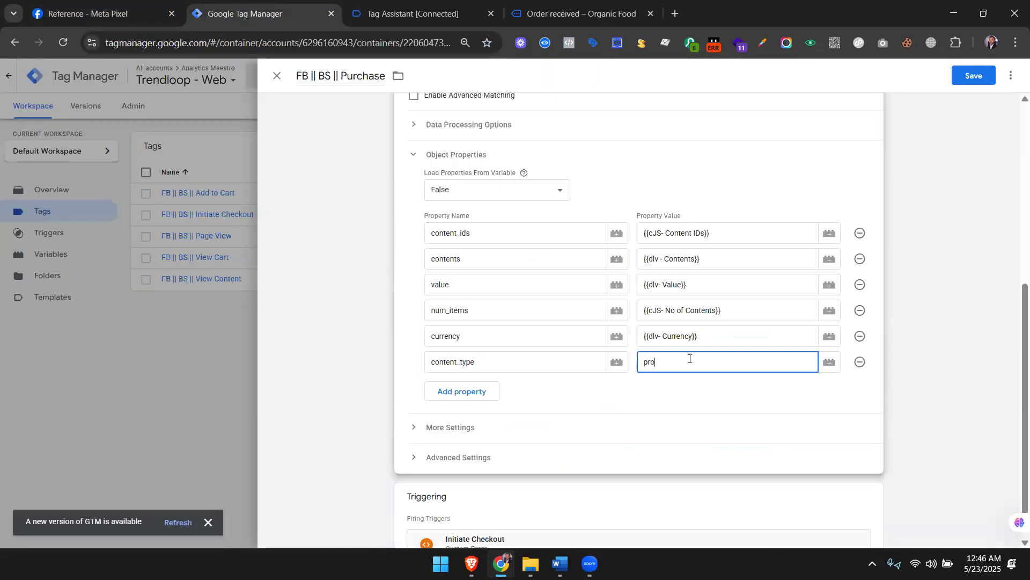
Compare the tag's contents, currency, num_items and value properties against the Meta Purchase reference.
{"action": "left_click", "coordinate": [91, 13]}
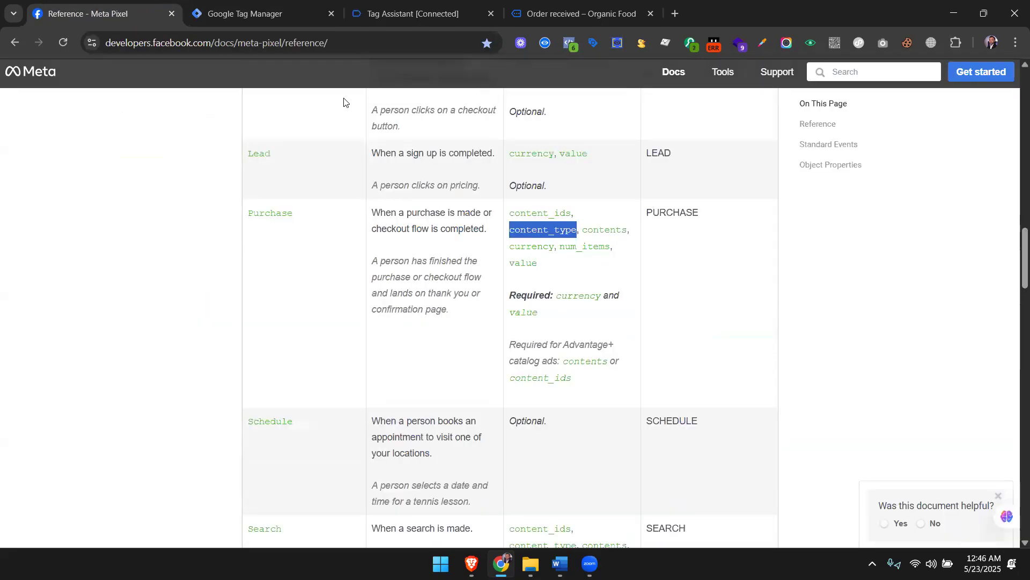
{"action": "left_click", "coordinate": [615, 229]}
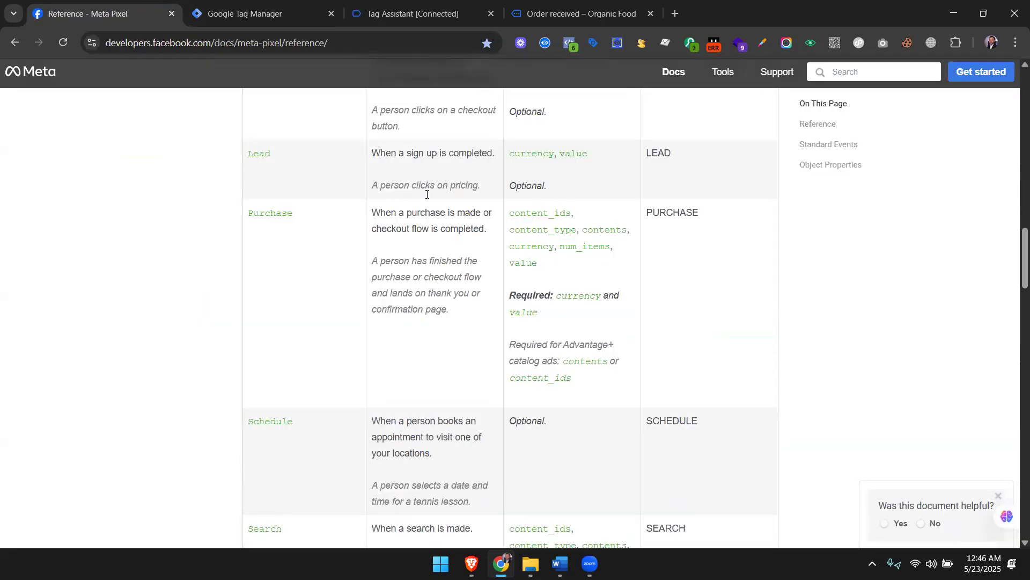
{"action": "left_click", "coordinate": [245, 14]}
{"action": "left_click", "coordinate": [465, 267]}
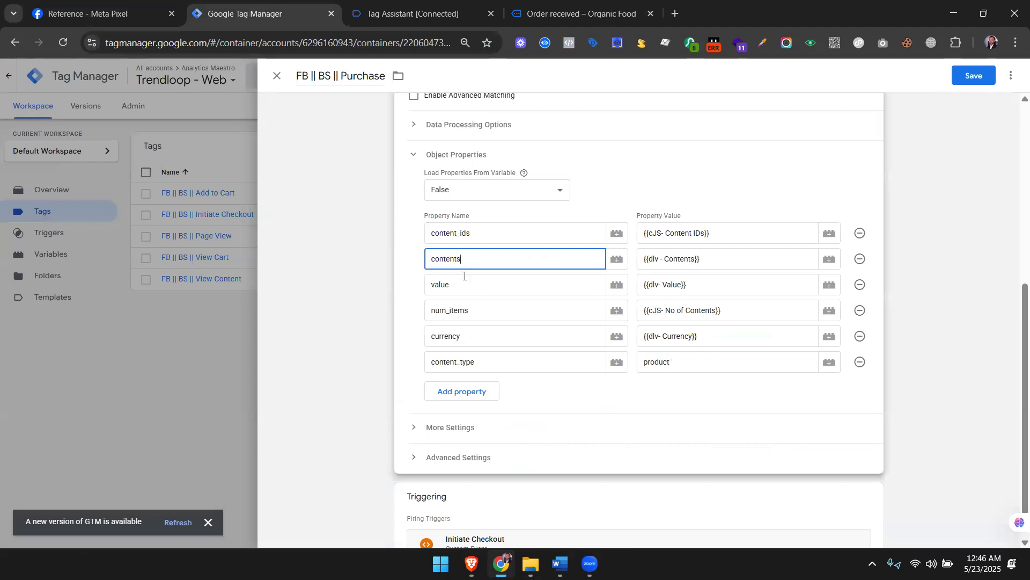
{"action": "left_click", "coordinate": [468, 336]}
{"action": "left_click", "coordinate": [138, 13]}
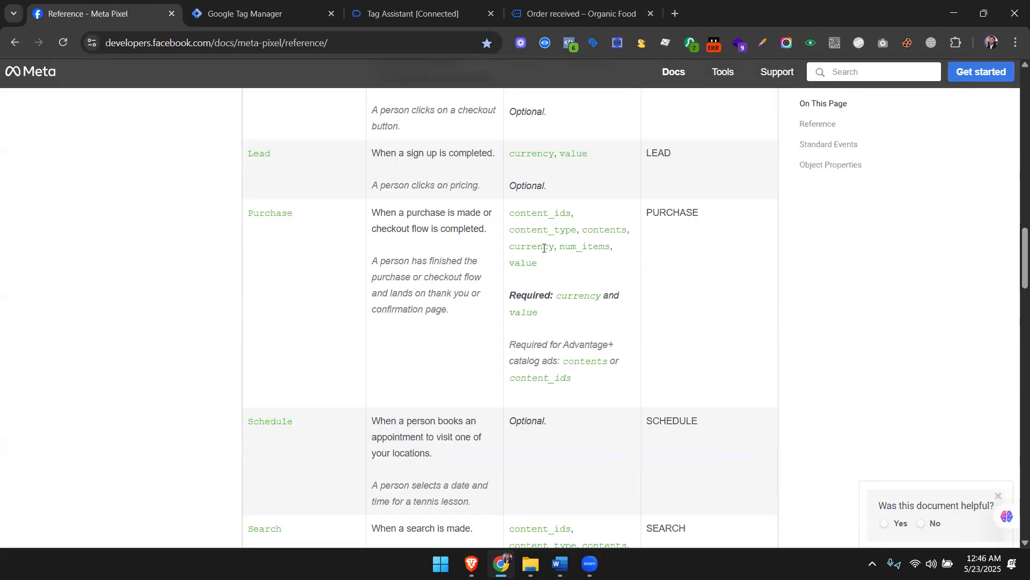
{"action": "double_click", "coordinate": [584, 246]}
{"action": "left_click", "coordinate": [258, 14]}
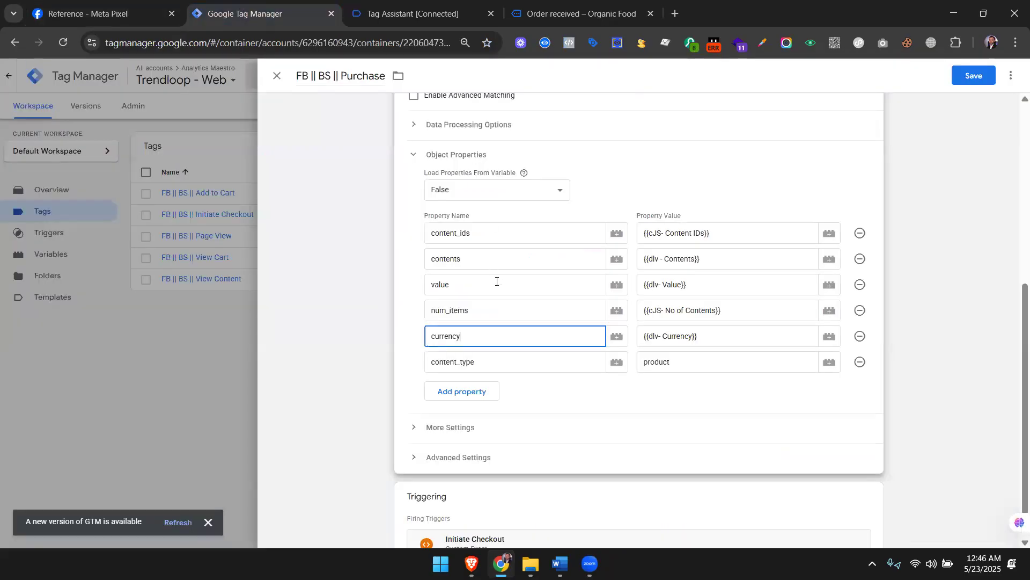
{"action": "double_click", "coordinate": [472, 312]}
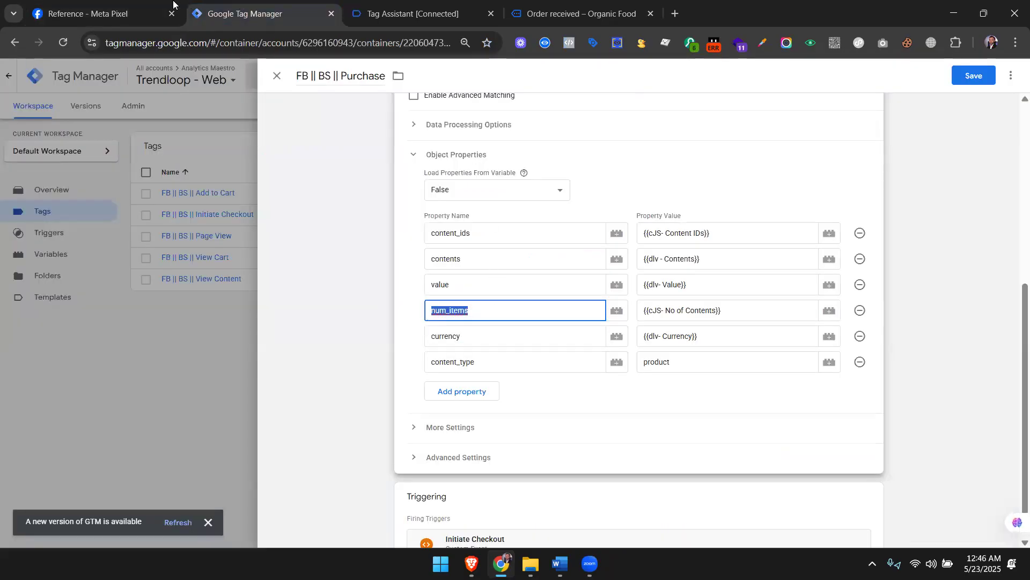
{"action": "left_click", "coordinate": [114, 5]}
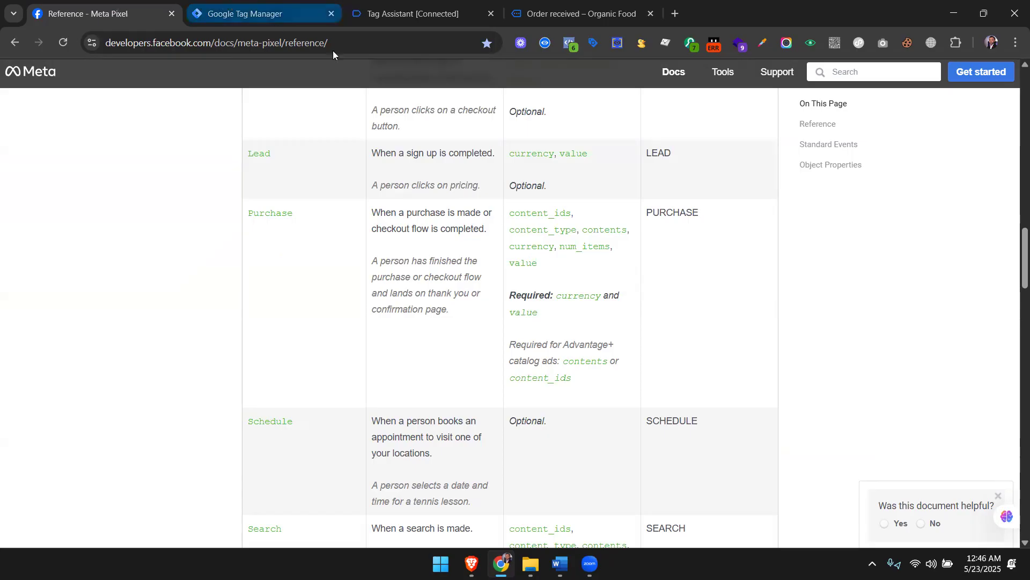
{"action": "left_click", "coordinate": [231, 8]}
{"action": "left_click", "coordinate": [490, 282]}
{"action": "scroll", "coordinate": [470, 271], "scroll_direction": "down", "scroll_amount": 1}
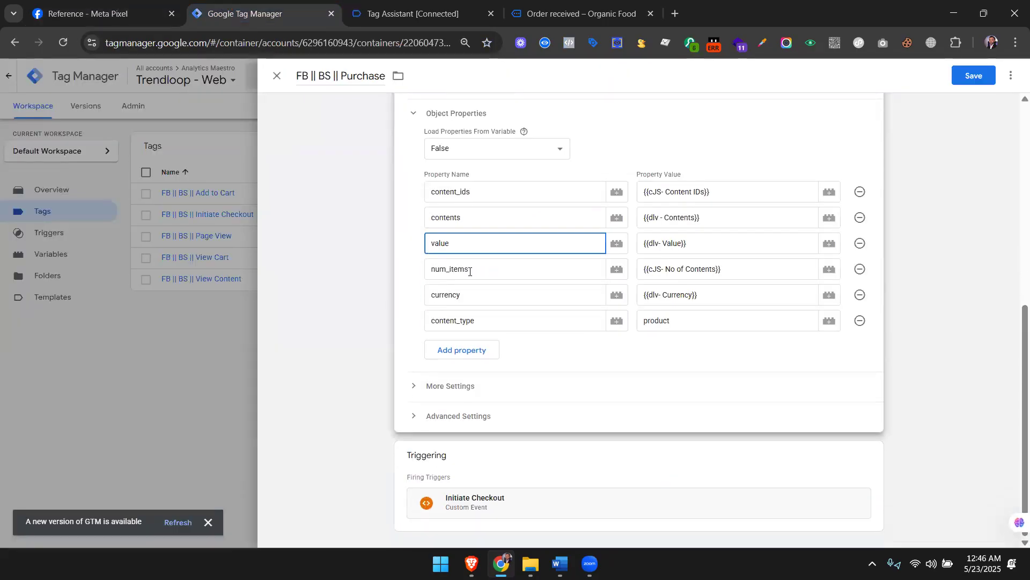
Inspect the purchase dataLayer push in Tag Assistant, then open the tag's Initiate Checkout trigger.
{"action": "left_click", "coordinate": [384, 4]}
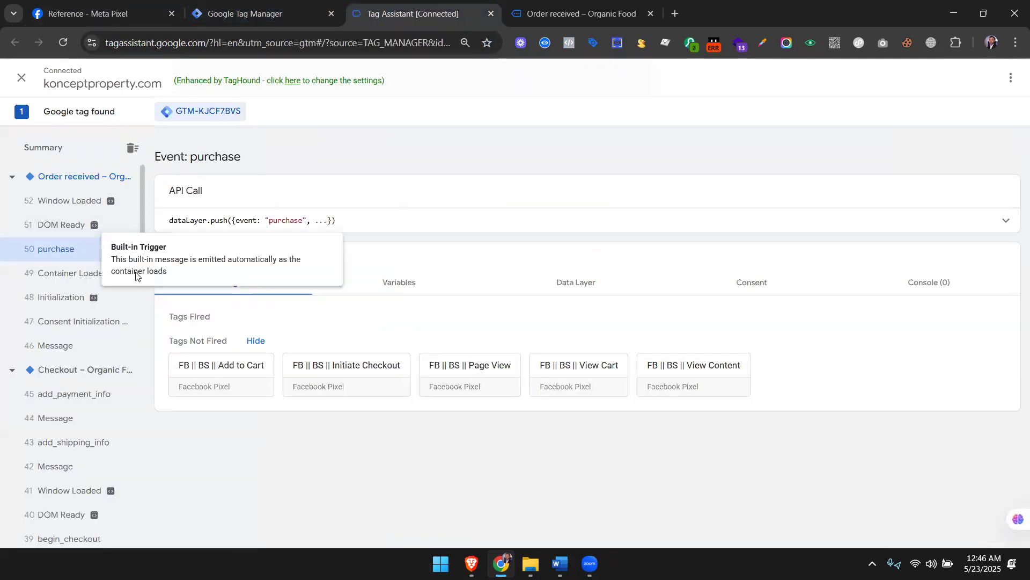
{"action": "left_click", "coordinate": [691, 220]}
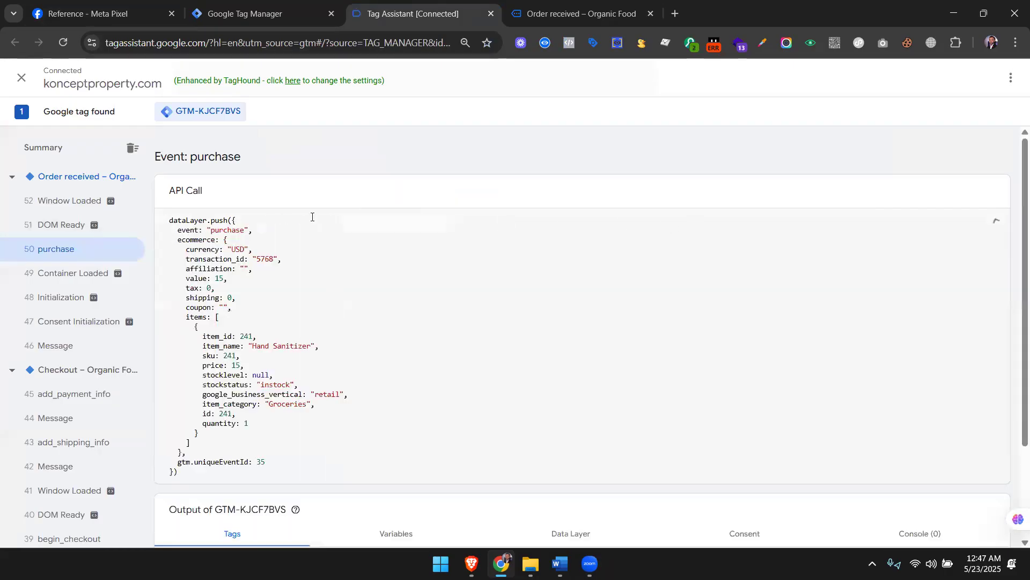
{"action": "double_click", "coordinate": [227, 230]}
{"action": "left_click", "coordinate": [246, 2]}
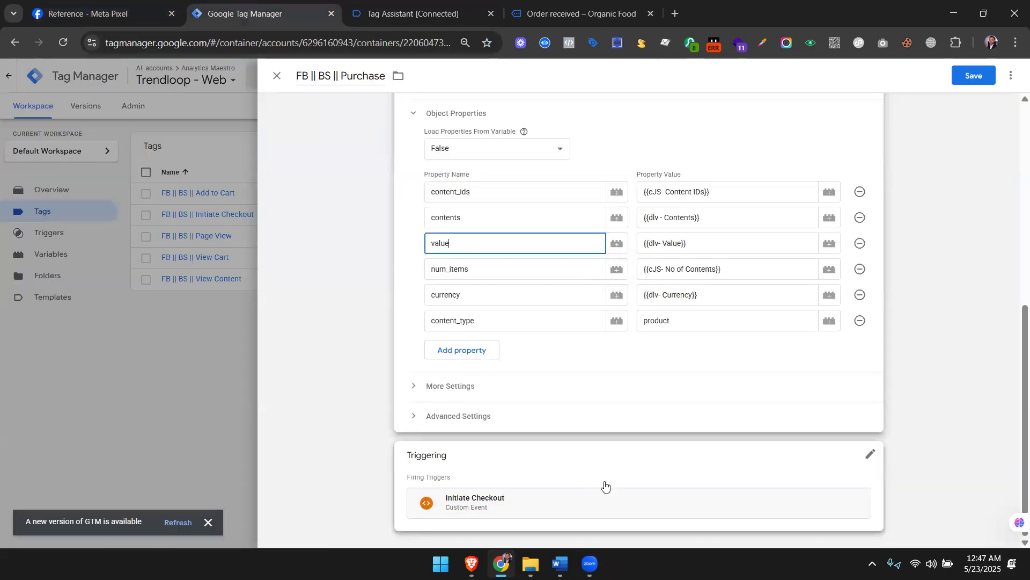
{"action": "left_click", "coordinate": [763, 504]}
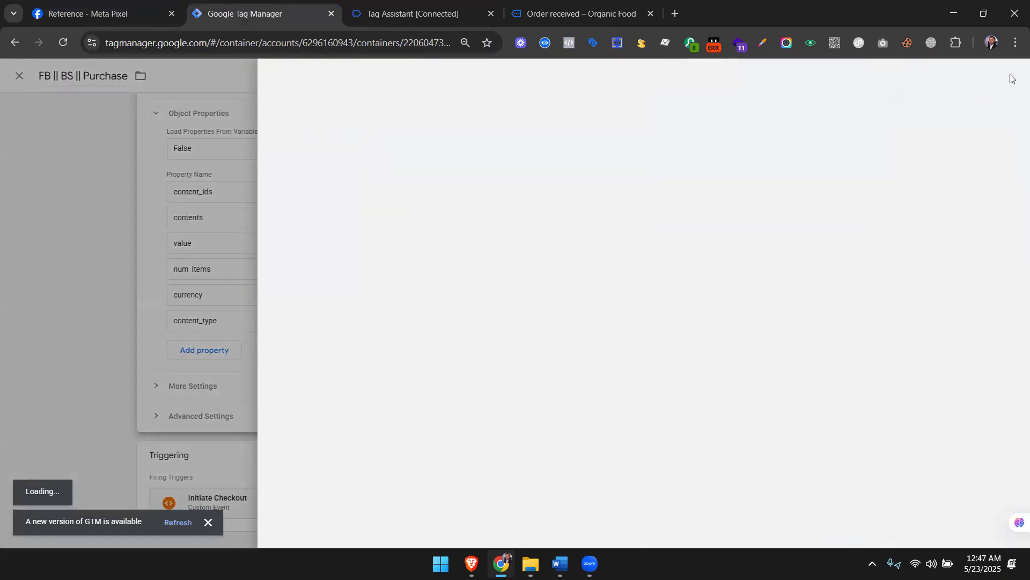
Copy the Initiate Checkout trigger into a new 'Purchase' trigger on the purchase event and save it.
{"action": "left_click", "coordinate": [1011, 76]}
{"action": "left_click", "coordinate": [973, 101]}
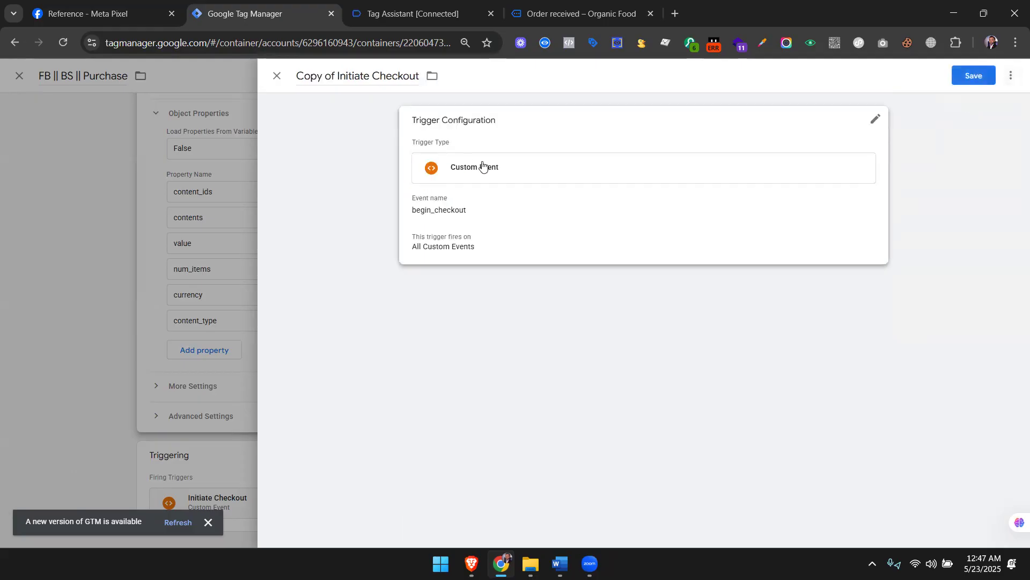
{"action": "left_click", "coordinate": [483, 167]}
{"action": "left_click", "coordinate": [480, 221]}
{"action": "double_click", "coordinate": [480, 221]}
{"action": "type", "text": "purchase"}
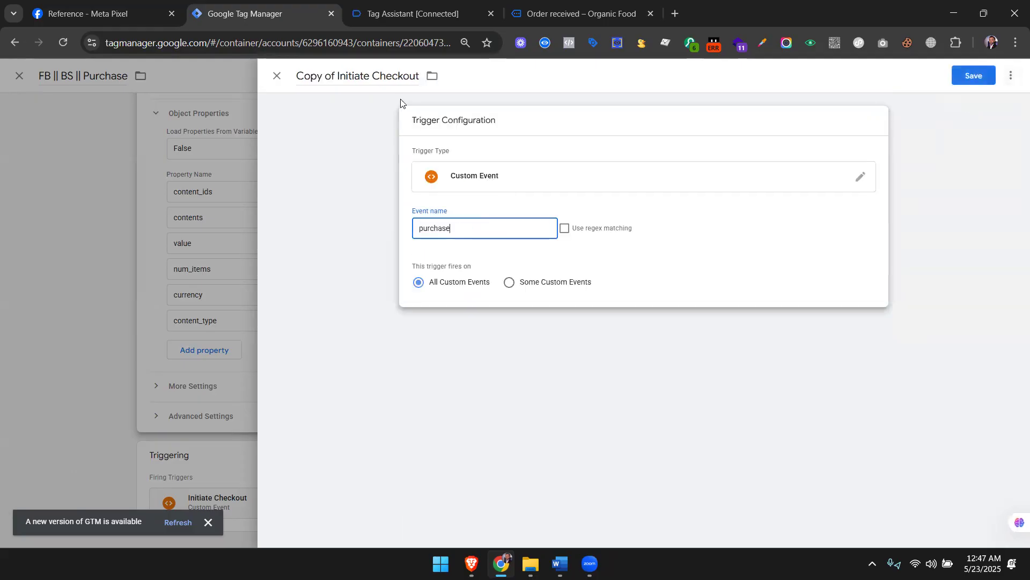
{"action": "left_click", "coordinate": [374, 77]}
{"action": "triple_click", "coordinate": [374, 77]}
{"action": "type", "text": "purchase"}
{"action": "key", "text": "Home"}
{"action": "key", "text": "Delete"}
{"action": "type", "text": "P"}
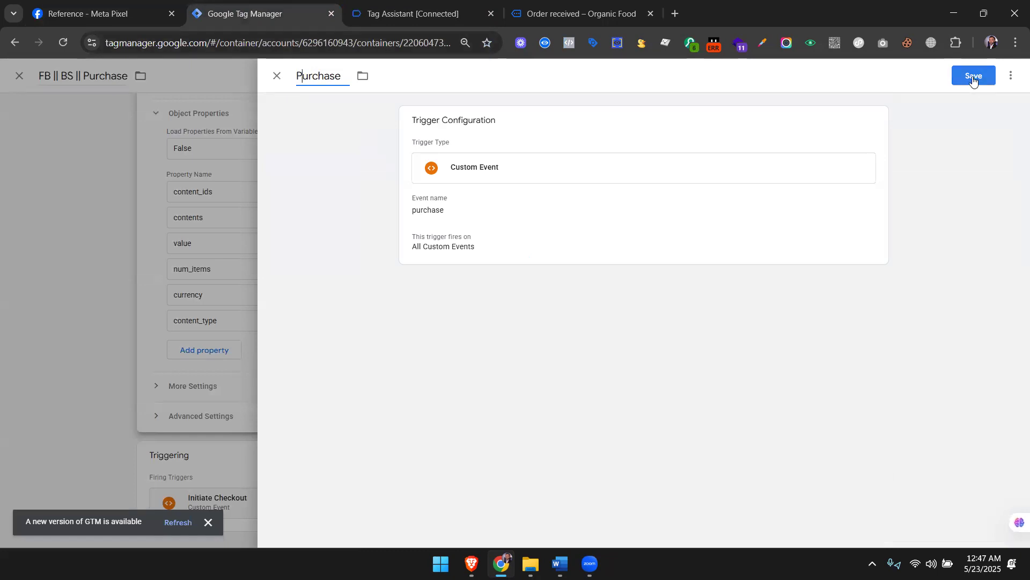
{"action": "left_click", "coordinate": [973, 75]}
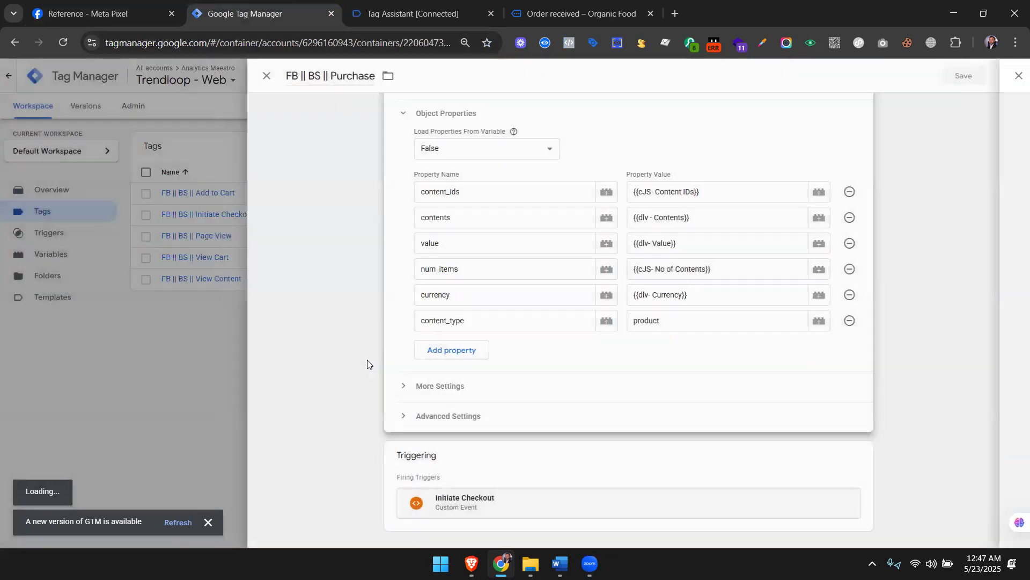
Replace the tag's Initiate Checkout firing trigger with the Purchase trigger.
{"action": "left_click", "coordinate": [790, 478]}
{"action": "left_click", "coordinate": [856, 479]}
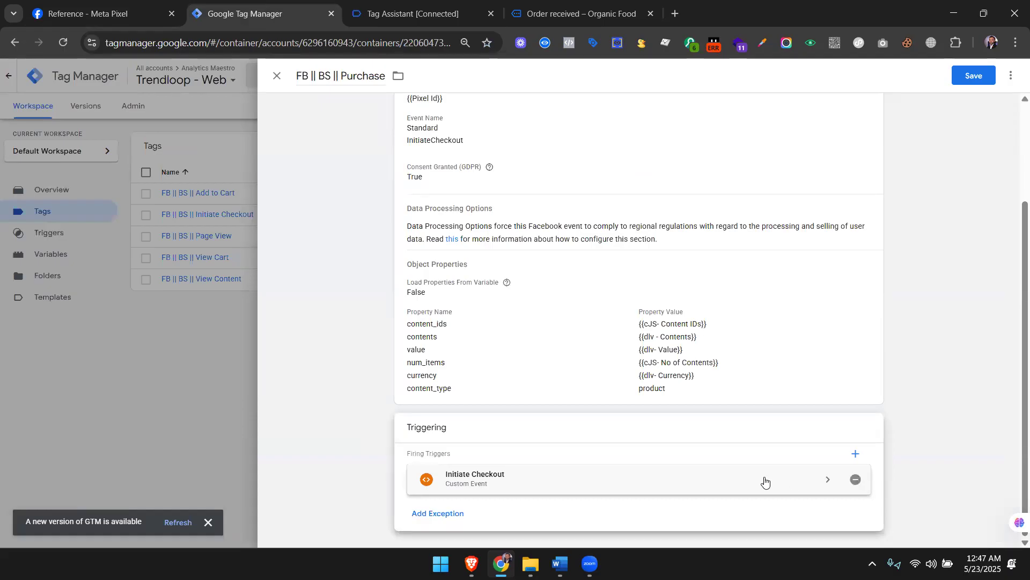
{"action": "left_click", "coordinate": [644, 465]}
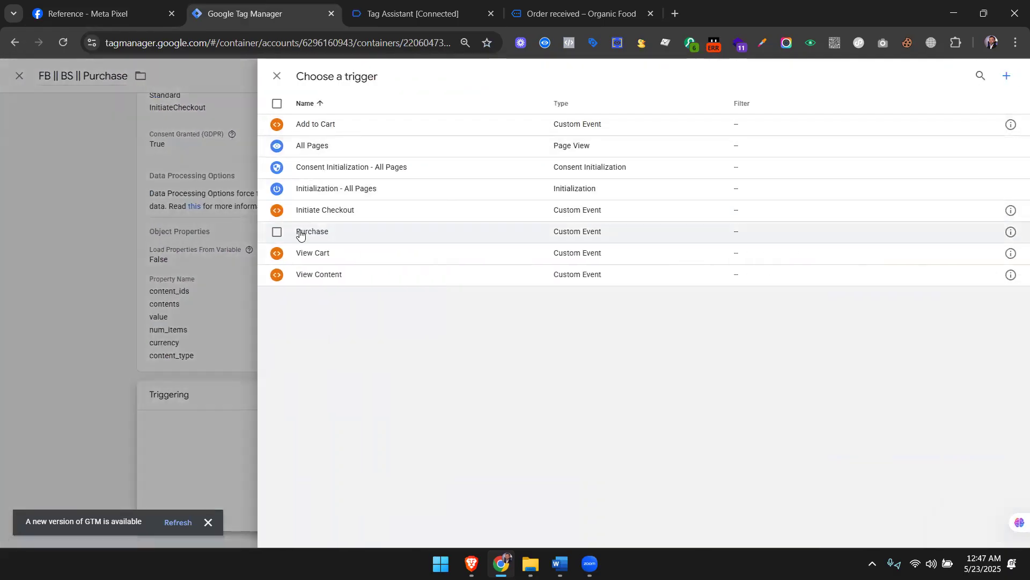
{"action": "left_click", "coordinate": [320, 231]}
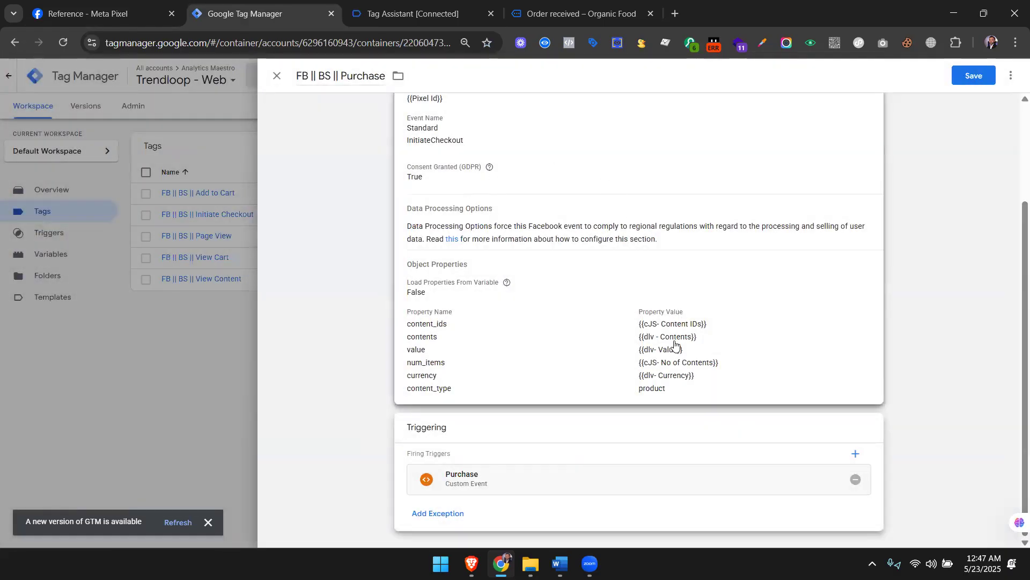
Set the tag's standard event name to Purchase and save the tag.
{"action": "scroll", "coordinate": [537, 285], "scroll_direction": "up", "scroll_amount": 3}
{"action": "left_click", "coordinate": [460, 286]}
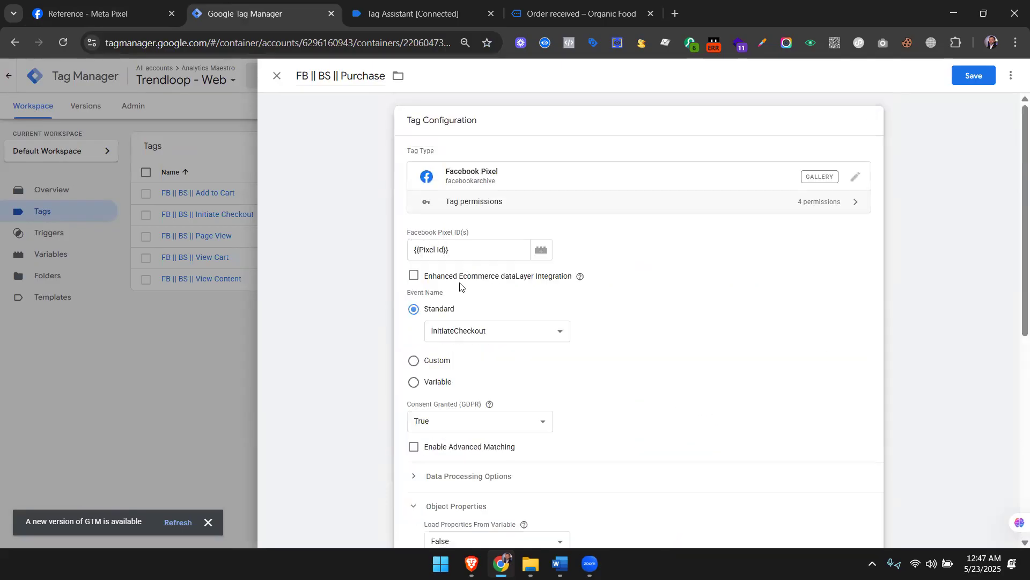
{"action": "left_click", "coordinate": [463, 339]}
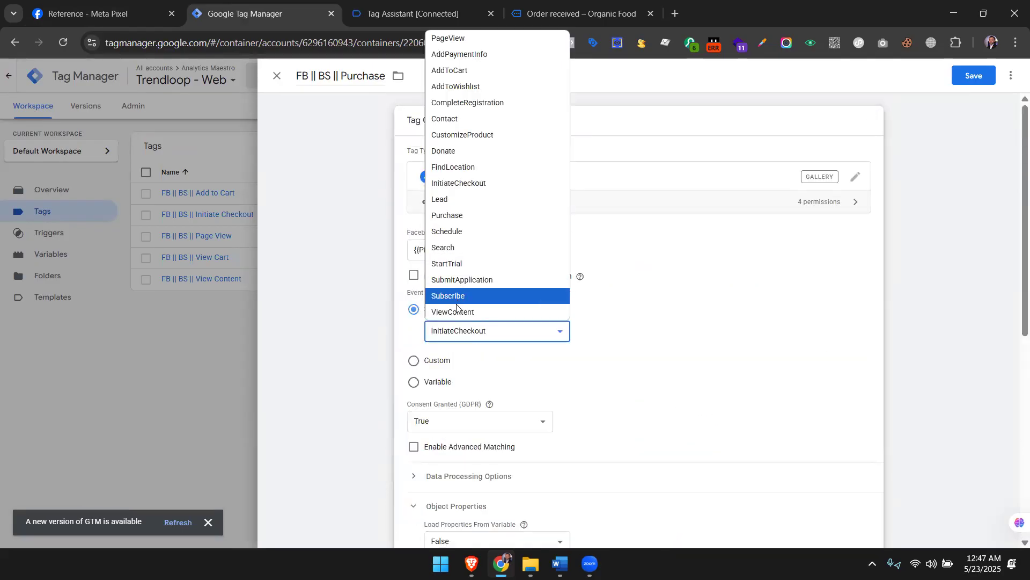
{"action": "left_click", "coordinate": [450, 216]}
{"action": "left_click", "coordinate": [968, 76]}
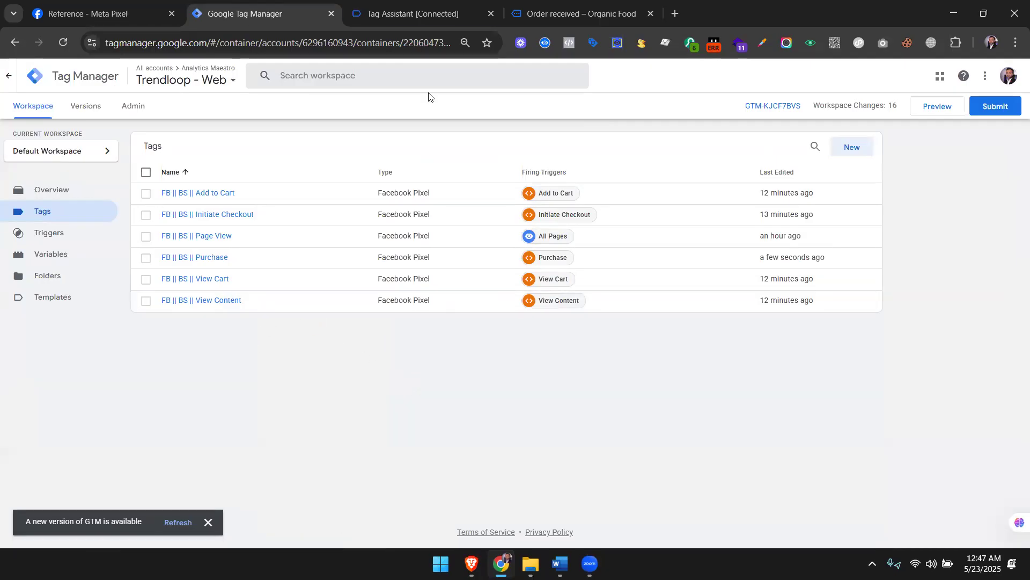
Close the Tag Assistant tab, confirming Leave, and the Order received tab, leaving a blank tab open.
{"action": "left_click", "coordinate": [445, 4]}
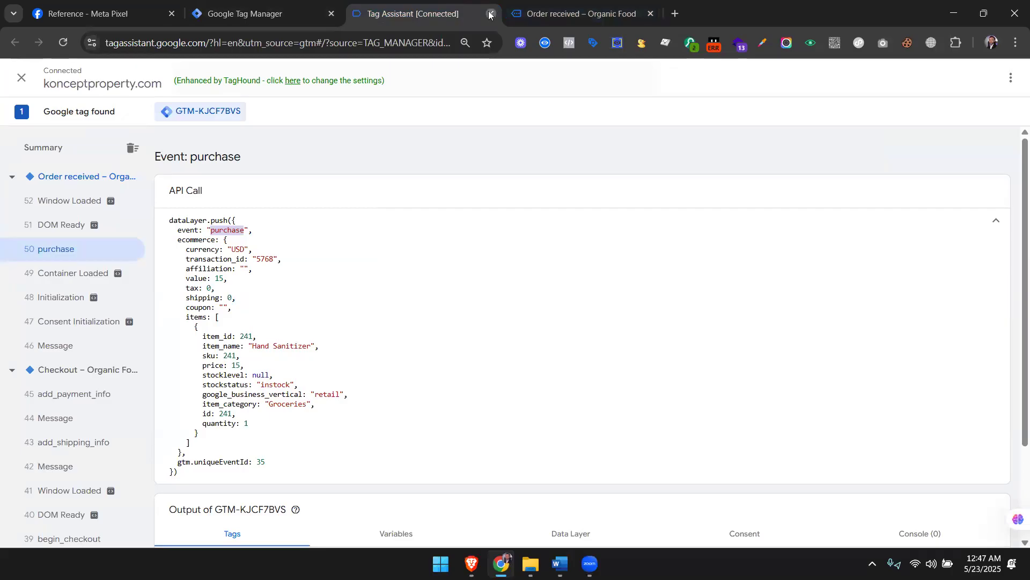
{"action": "left_click", "coordinate": [491, 13]}
{"action": "left_click", "coordinate": [573, 122]}
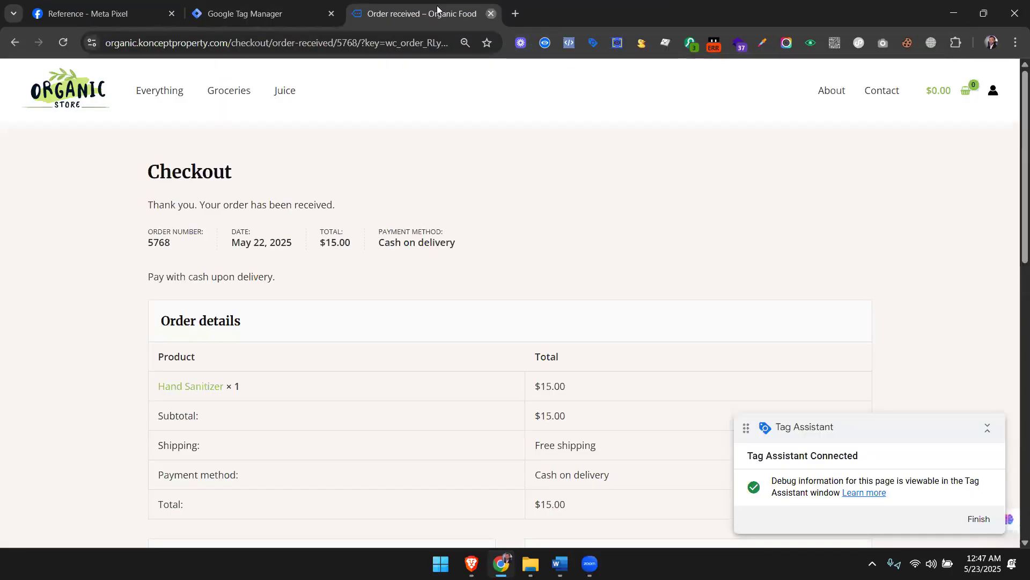
{"action": "left_click", "coordinate": [491, 14]}
{"action": "left_click", "coordinate": [358, 13]}
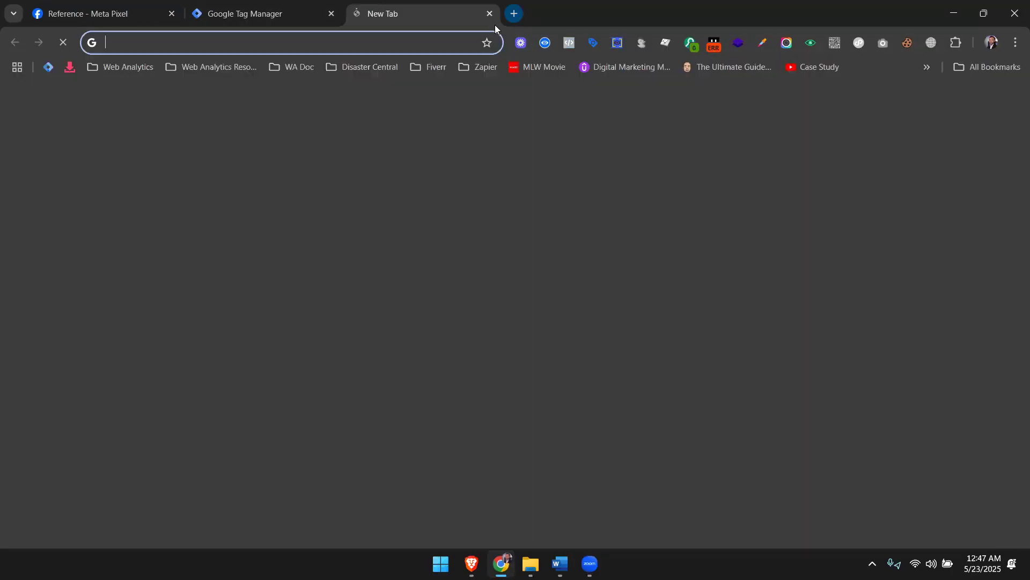
{"action": "left_click", "coordinate": [295, 8]}
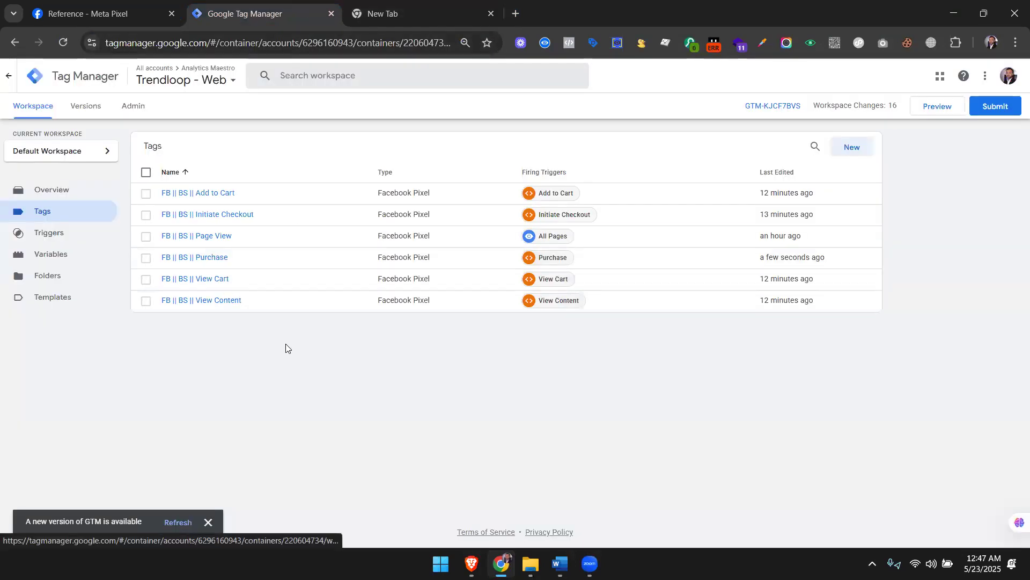
{"action": "left_click", "coordinate": [404, 5]}
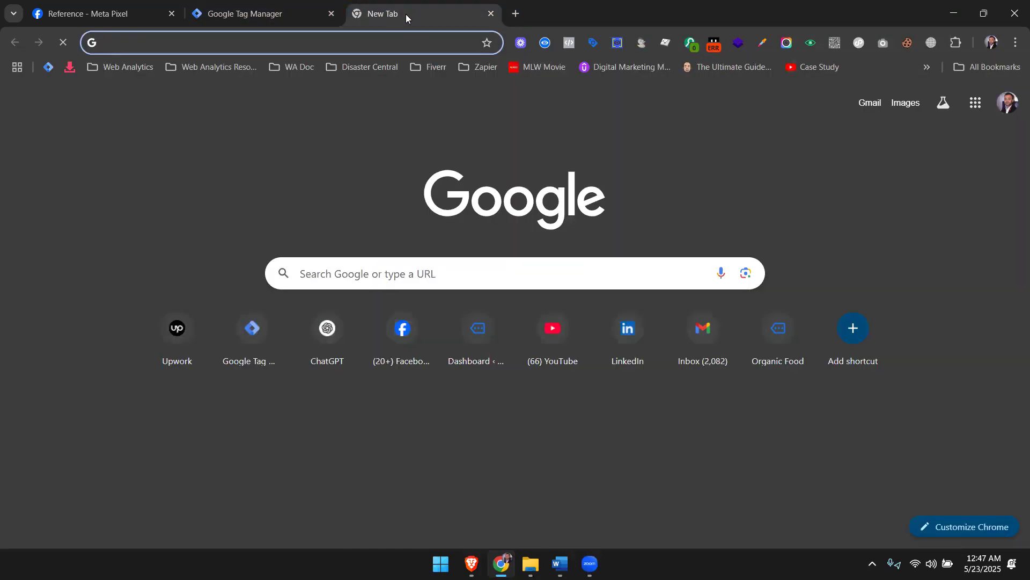
Load Meta Business Suite from the address bar suggestion.
{"action": "type", "text": "busie"}
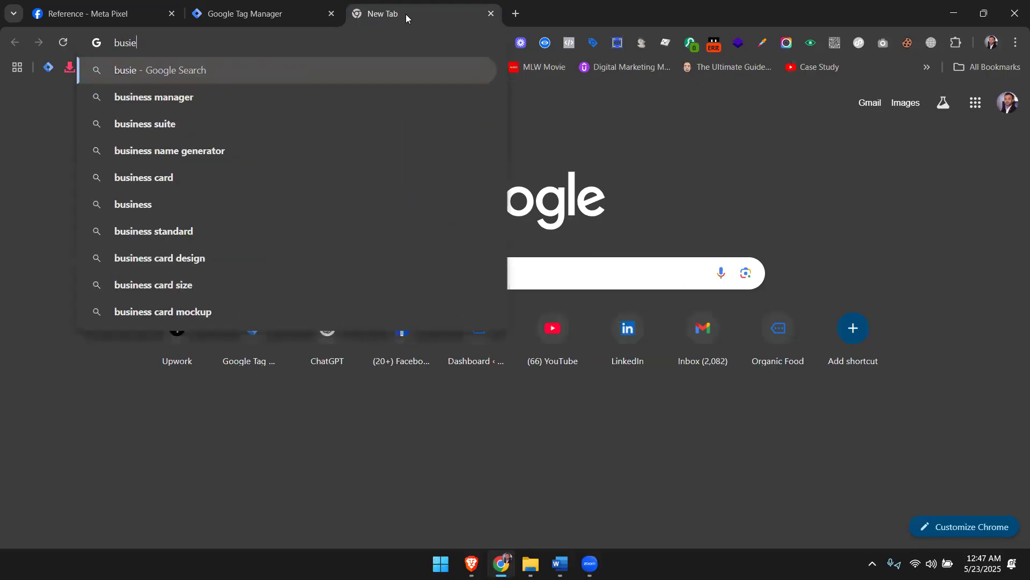
{"action": "key", "text": "BackSpace"}
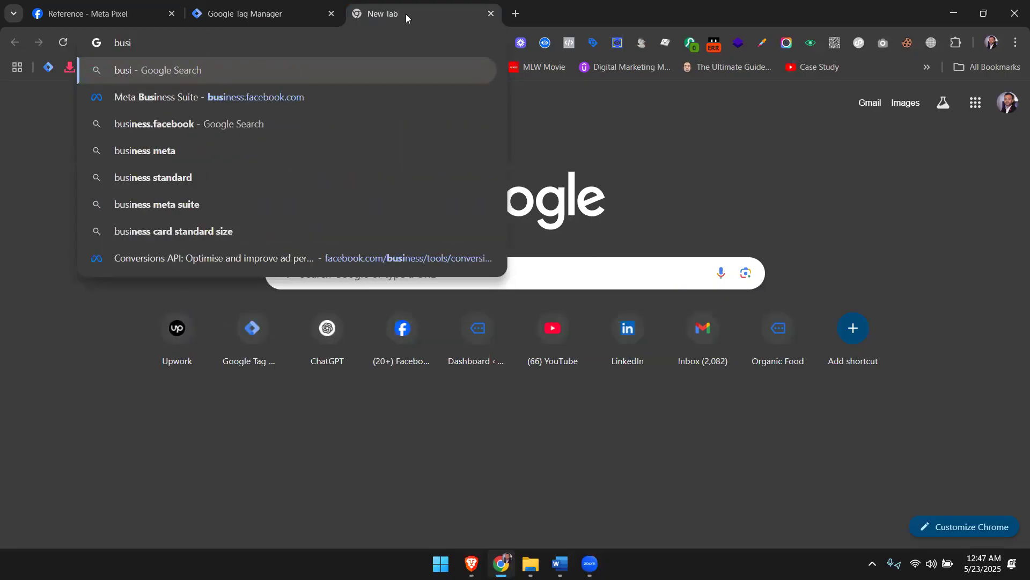
{"action": "key", "text": "Down"}
{"action": "key", "text": "Return"}
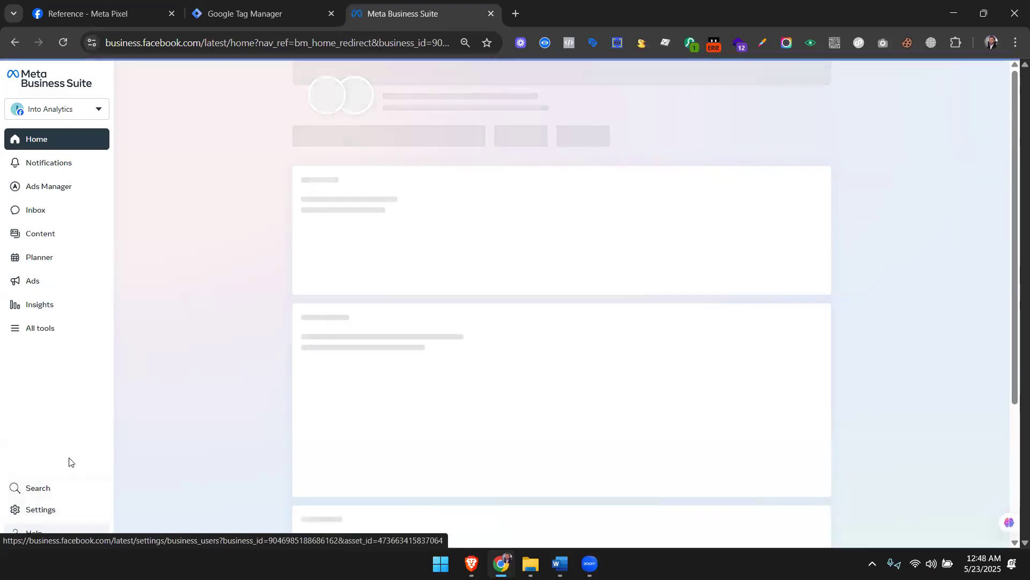
Open Settings > Data Sources > Datasets & pixels and select the Trendloop dataset.
{"action": "left_click", "coordinate": [12, 510]}
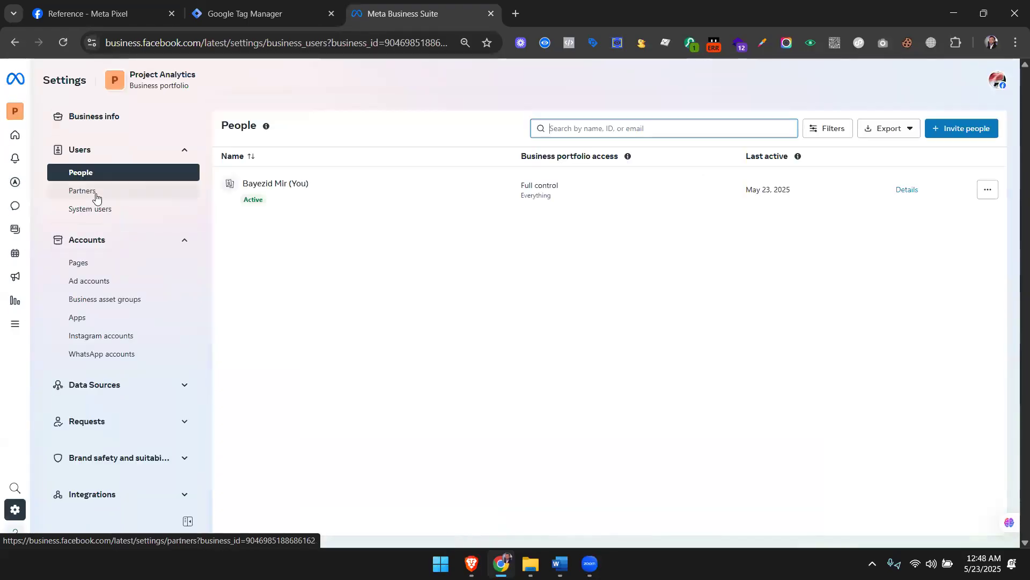
{"action": "scroll", "coordinate": [118, 263], "scroll_direction": "down", "scroll_amount": 5}
{"action": "scroll", "coordinate": [107, 236], "scroll_direction": "up", "scroll_amount": 3}
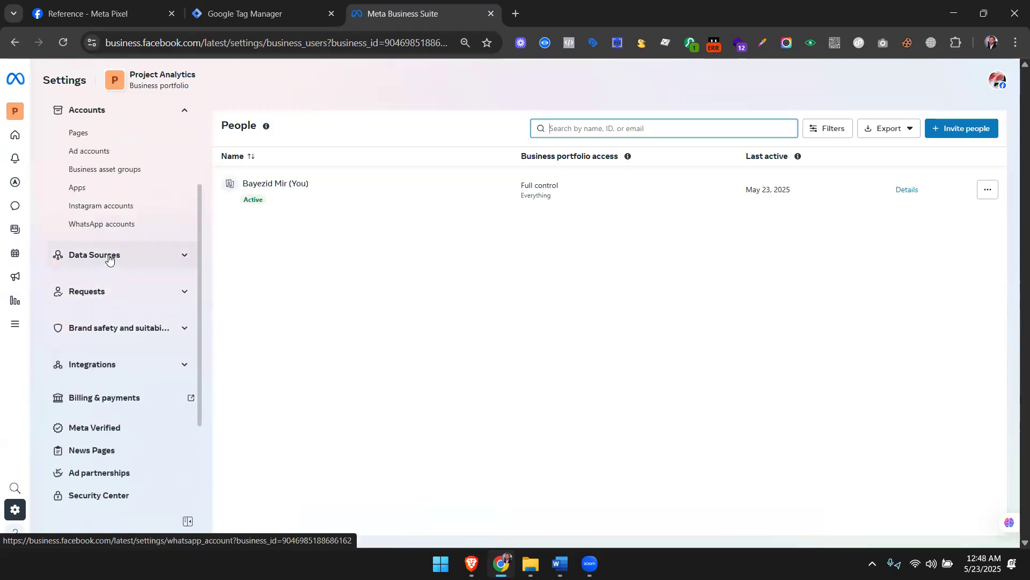
{"action": "left_click", "coordinate": [109, 257]}
{"action": "left_click", "coordinate": [97, 296]}
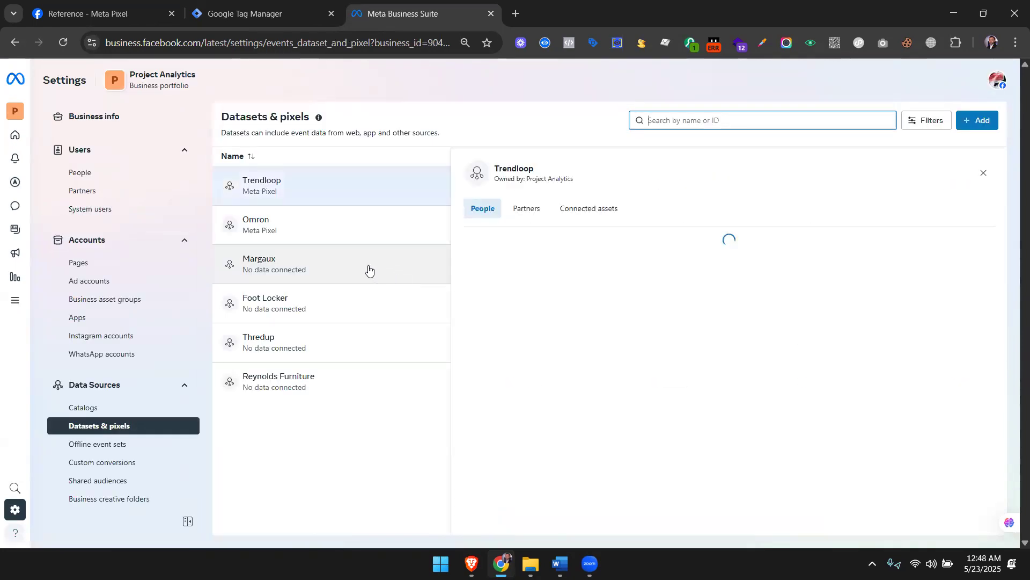
{"action": "left_click", "coordinate": [316, 184]}
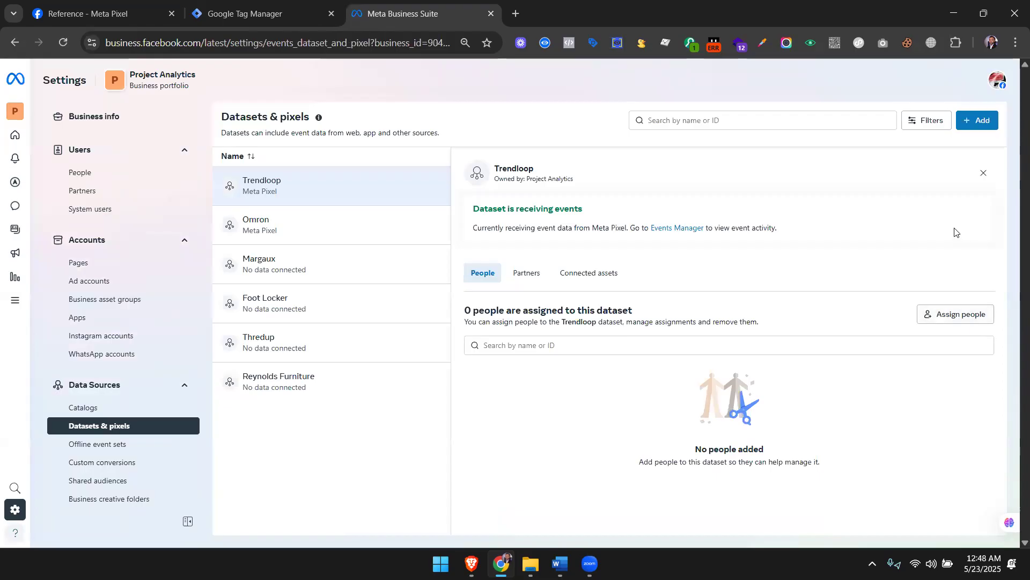
Review Trendloop's connected assets and assigned people, then launch Events Manager in a new tab.
{"action": "left_click", "coordinate": [986, 172]}
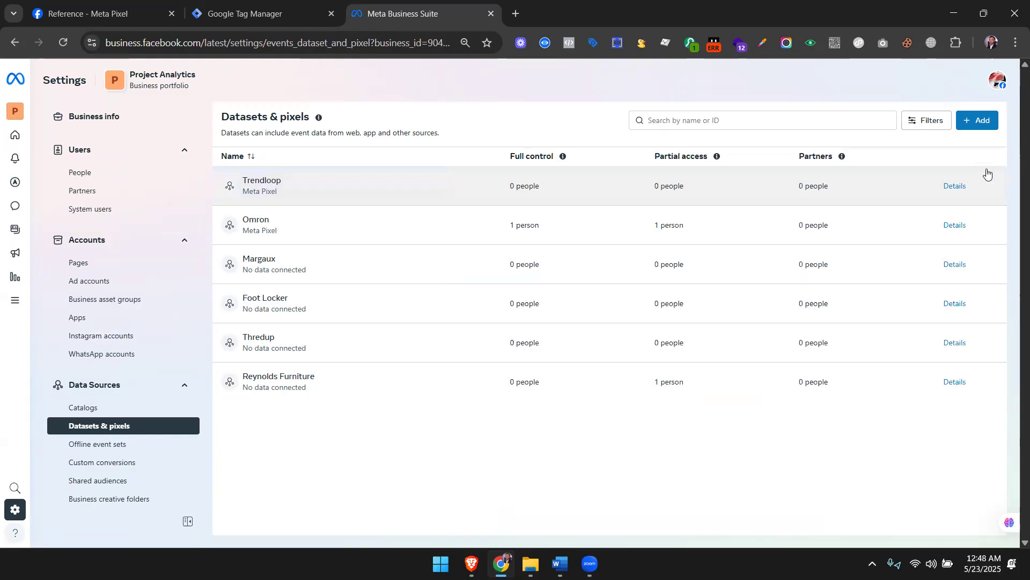
{"action": "left_click", "coordinate": [971, 172]}
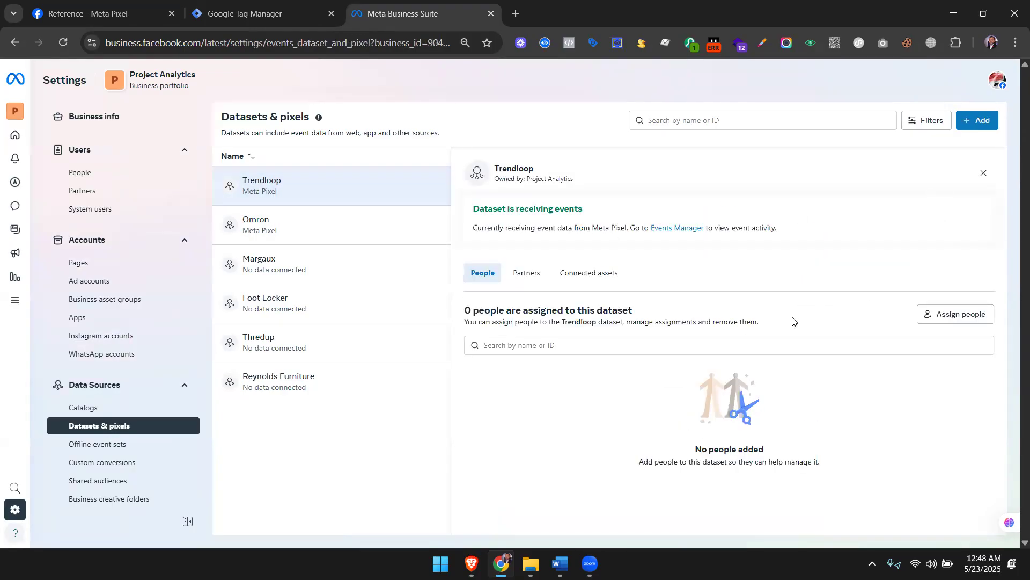
{"action": "left_click", "coordinate": [582, 282]}
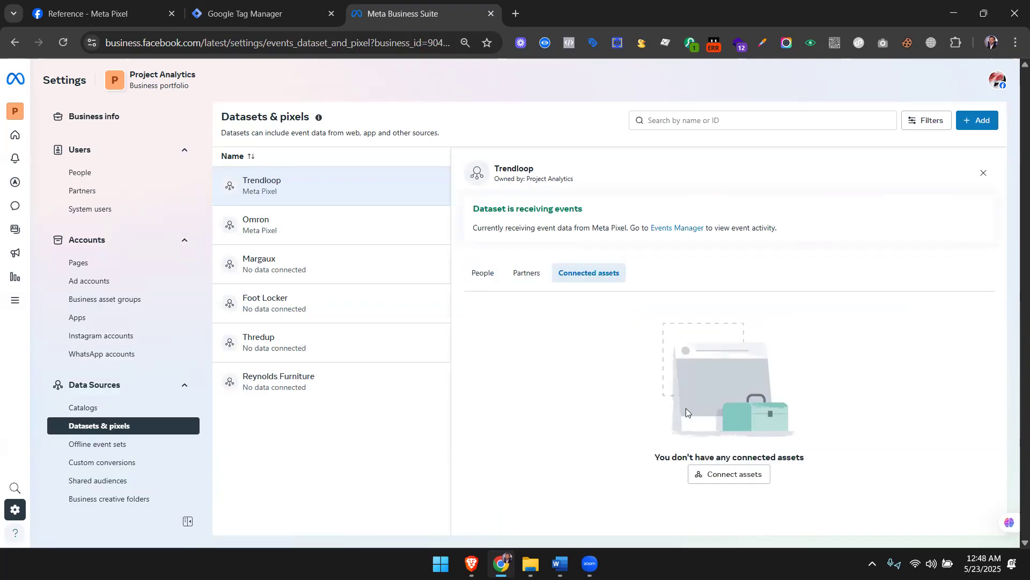
{"action": "left_click", "coordinate": [709, 474]}
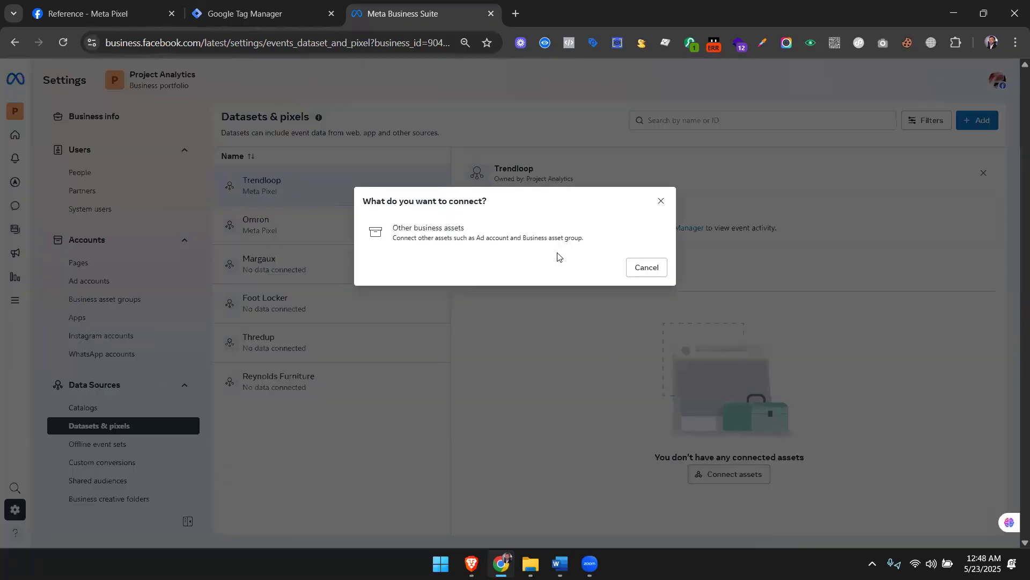
{"action": "left_click", "coordinate": [661, 201]}
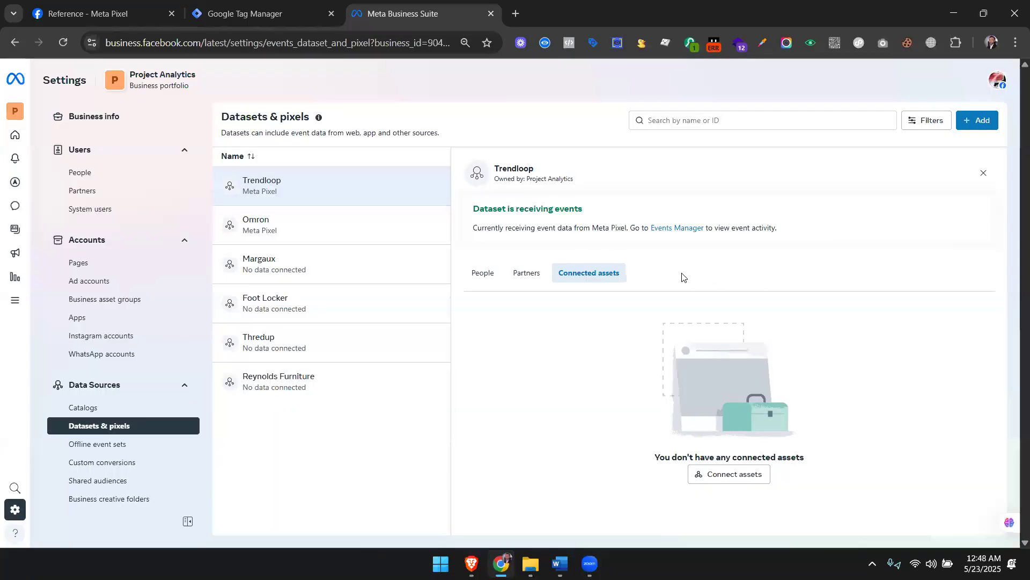
{"action": "left_click", "coordinate": [498, 268]}
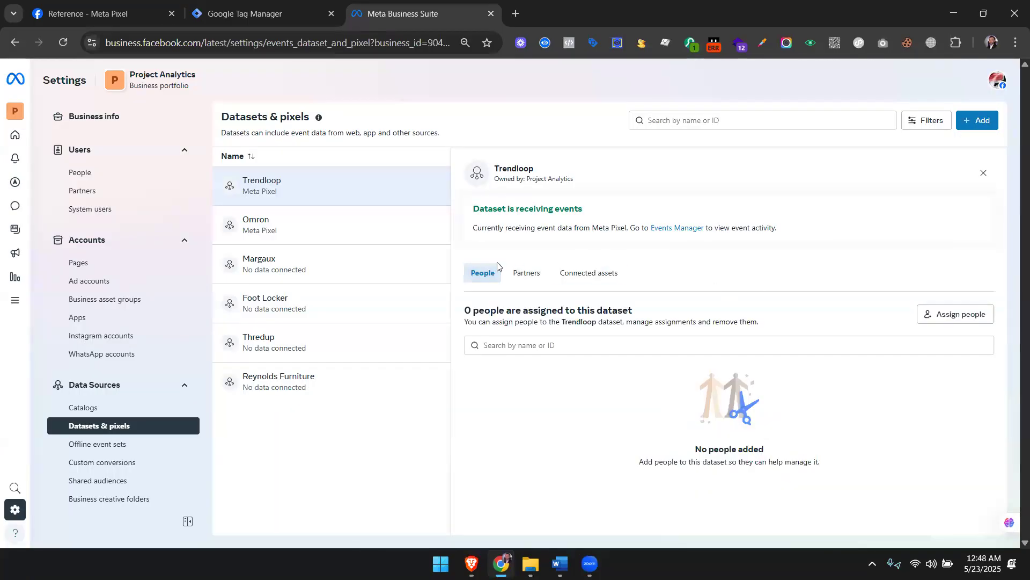
{"action": "left_click", "coordinate": [661, 227]}
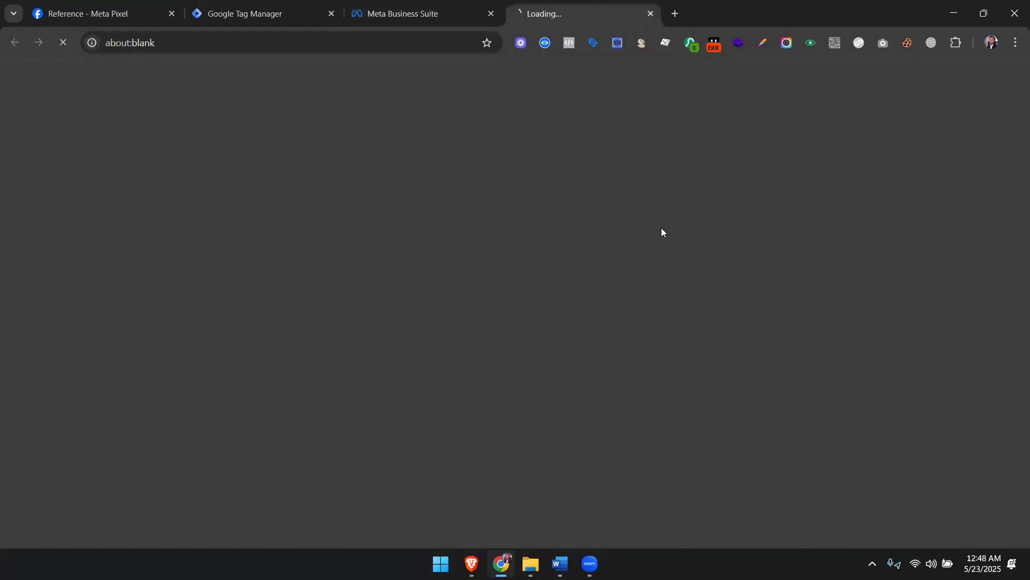
Review the receiving-events status in Business Suite, then close the Business Suite tab.
{"action": "key", "text": "ctrl+shift+Tab"}
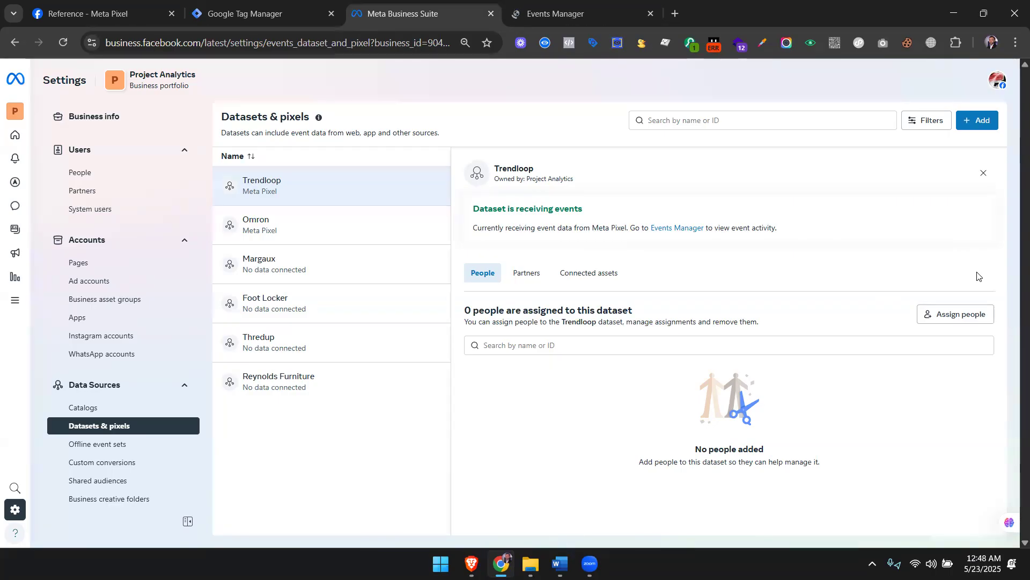
{"action": "left_click_drag", "start_coordinate": [474, 232], "coordinate": [851, 232]}
{"action": "left_click", "coordinate": [822, 232]}
{"action": "left_click", "coordinate": [527, 5]}
{"action": "left_click", "coordinate": [474, 10]}
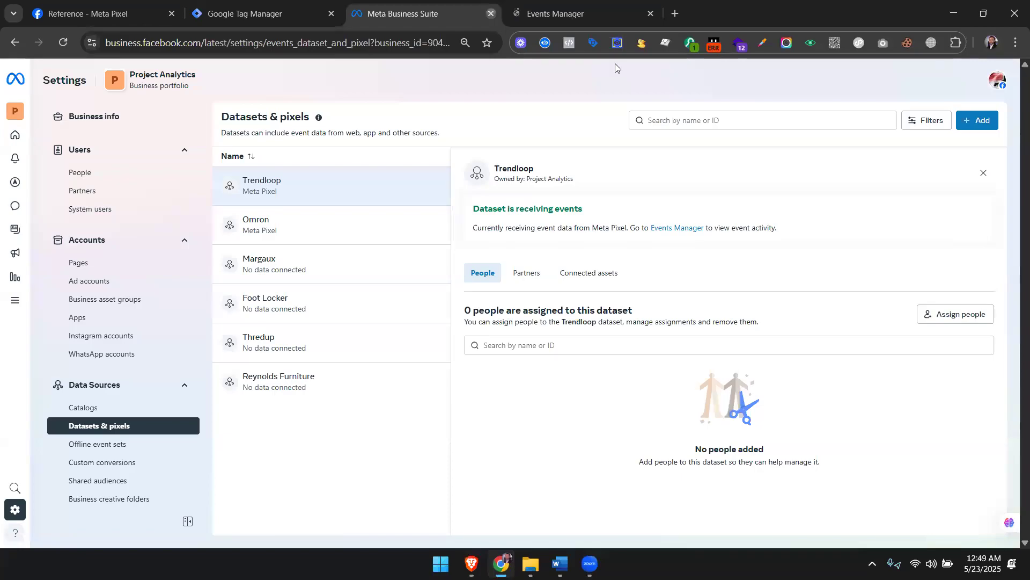
{"action": "key", "text": "ctrl+w"}
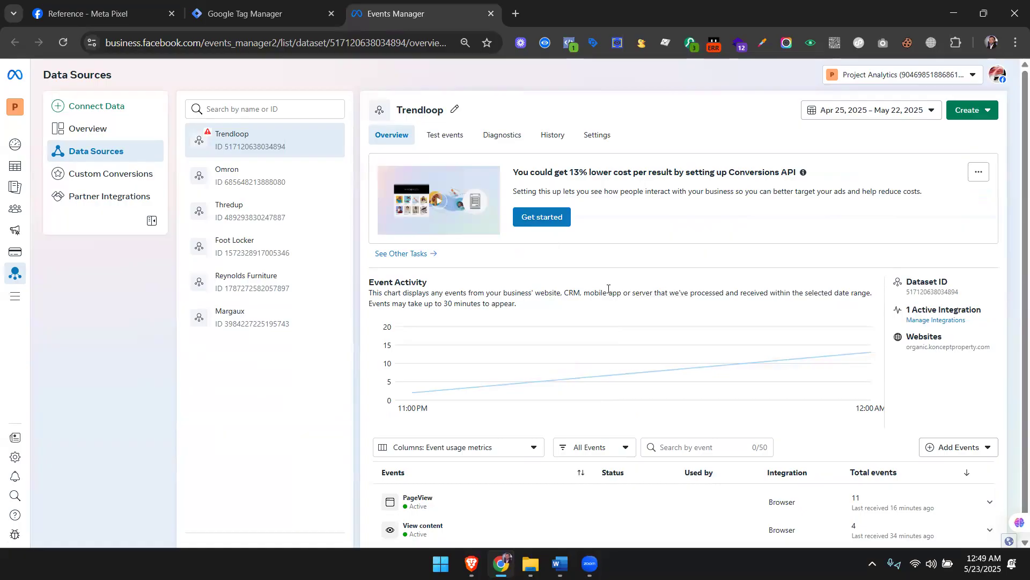
Look over Trendloop's event activity, open its Test events view, and return to Tag Manager.
{"action": "scroll", "coordinate": [608, 289], "scroll_direction": "down", "scroll_amount": 1}
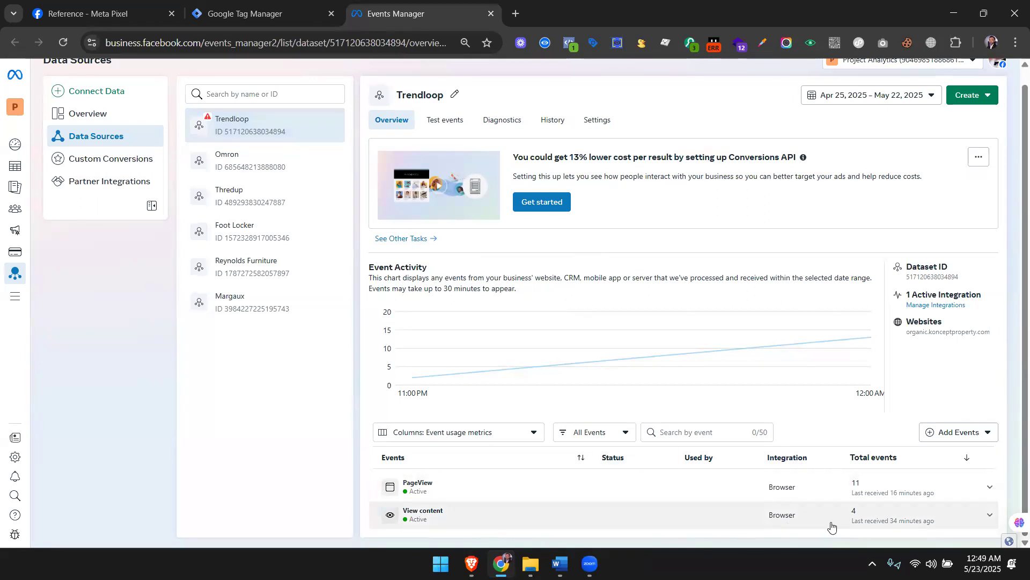
{"action": "scroll", "coordinate": [723, 517], "scroll_direction": "up", "scroll_amount": 1}
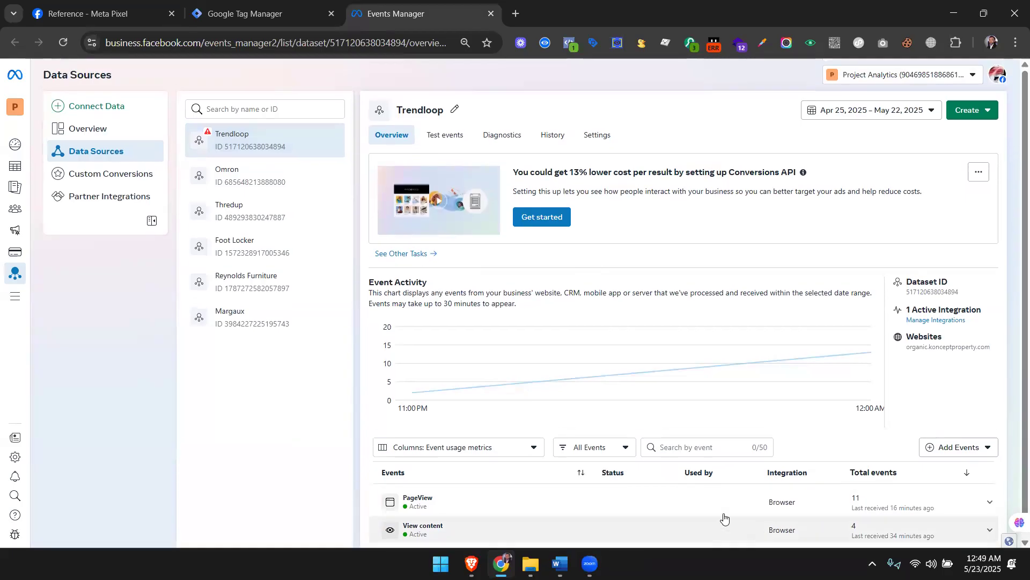
{"action": "scroll", "coordinate": [739, 520], "scroll_direction": "down", "scroll_amount": 1}
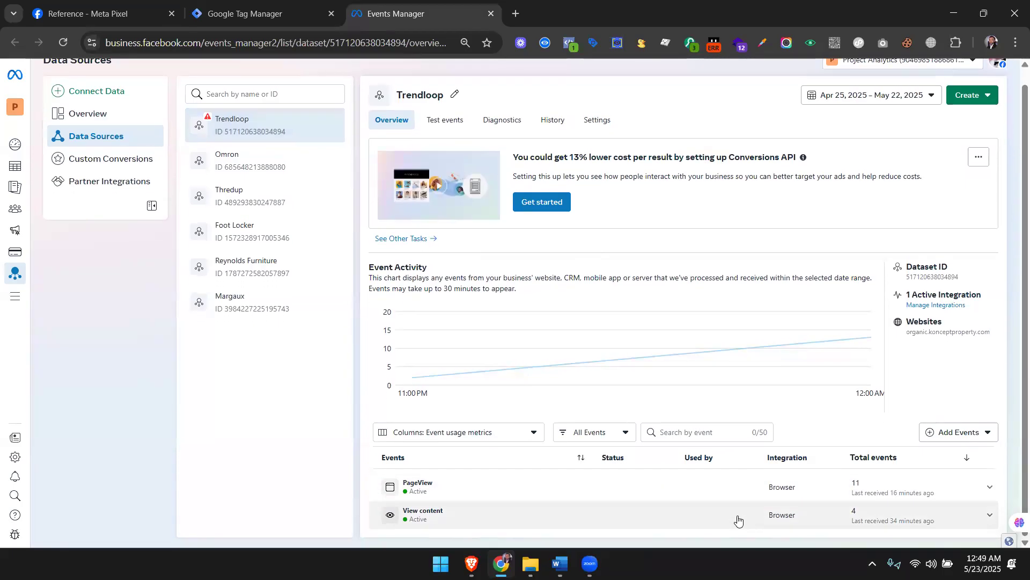
{"action": "left_click", "coordinate": [446, 119]}
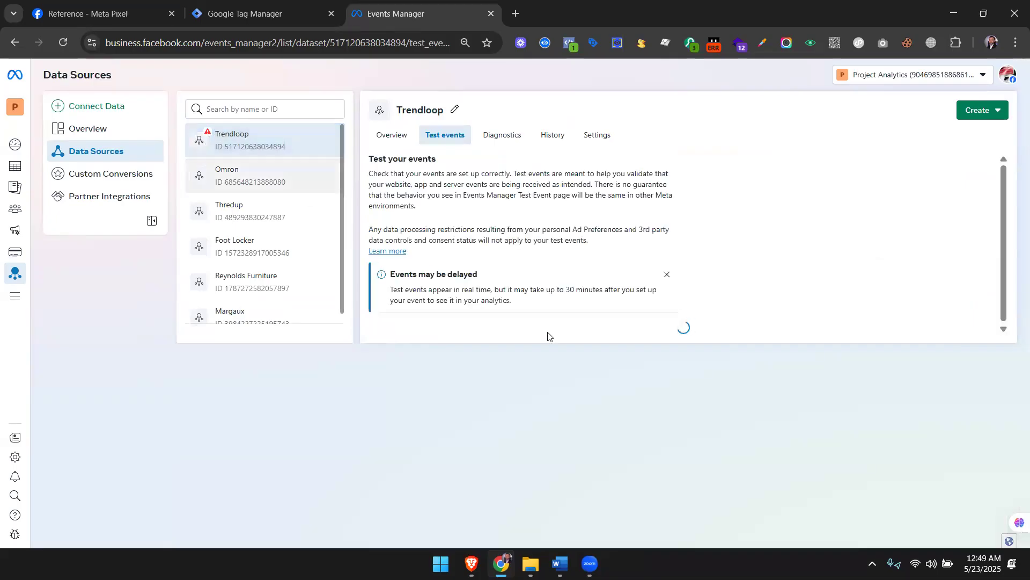
{"action": "left_click", "coordinate": [253, 14]}
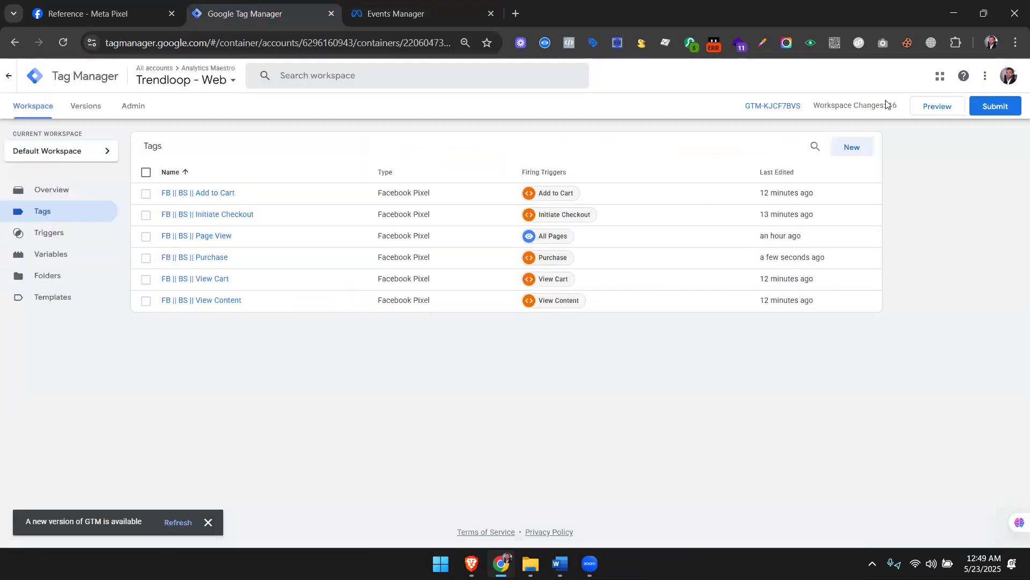
Connect a Tag Assistant preview to the organic store site and open the Hand Sanitizer product page.
{"action": "left_click", "coordinate": [940, 106]}
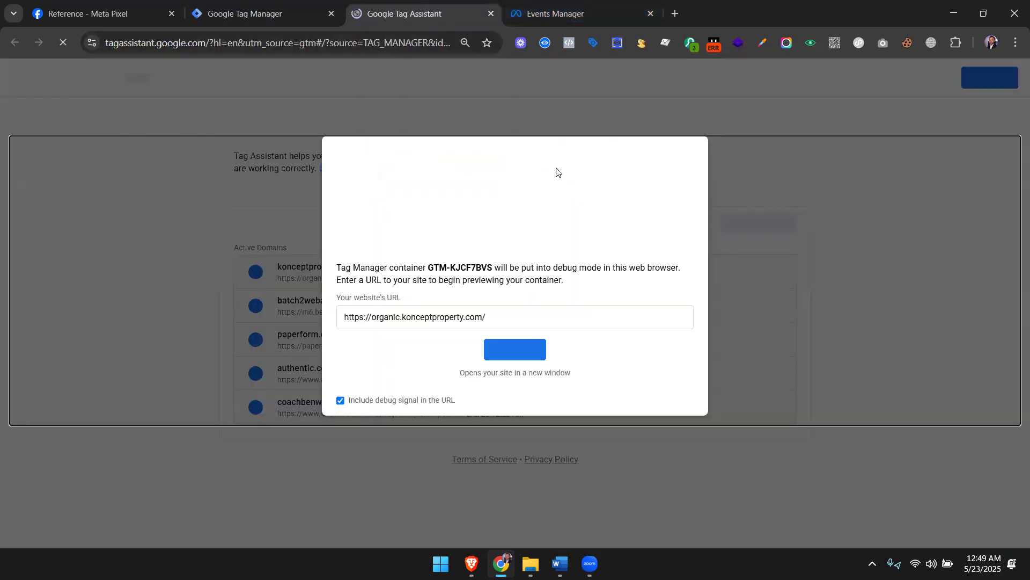
{"action": "left_click", "coordinate": [513, 355]}
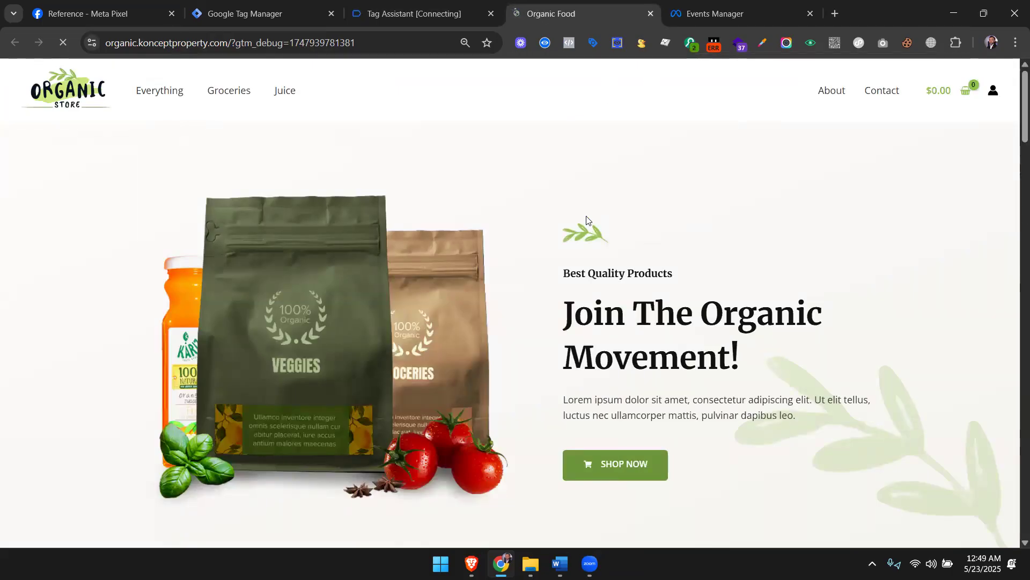
{"action": "scroll", "coordinate": [647, 145], "scroll_direction": "down", "scroll_amount": 15}
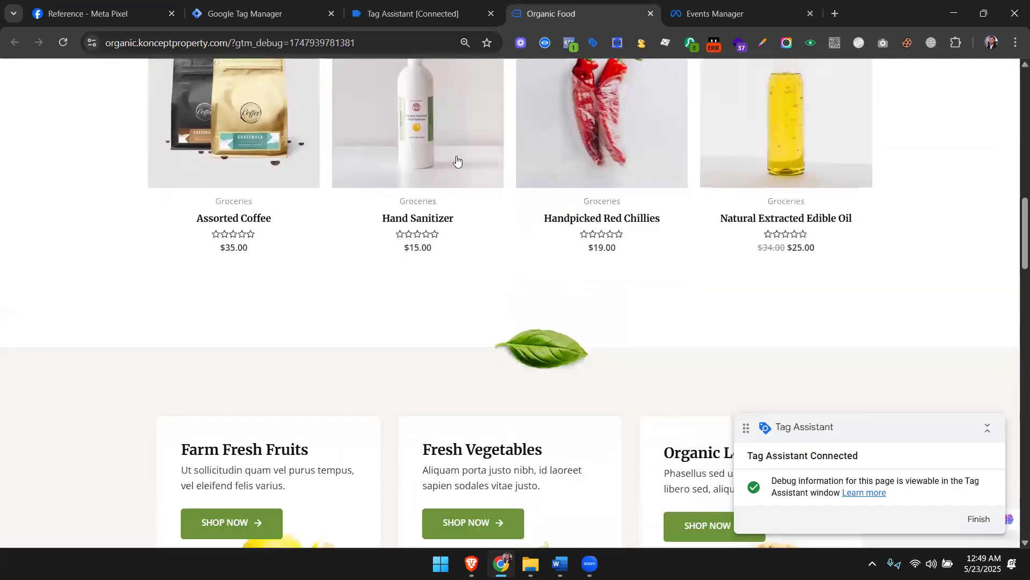
{"action": "left_click", "coordinate": [457, 160]}
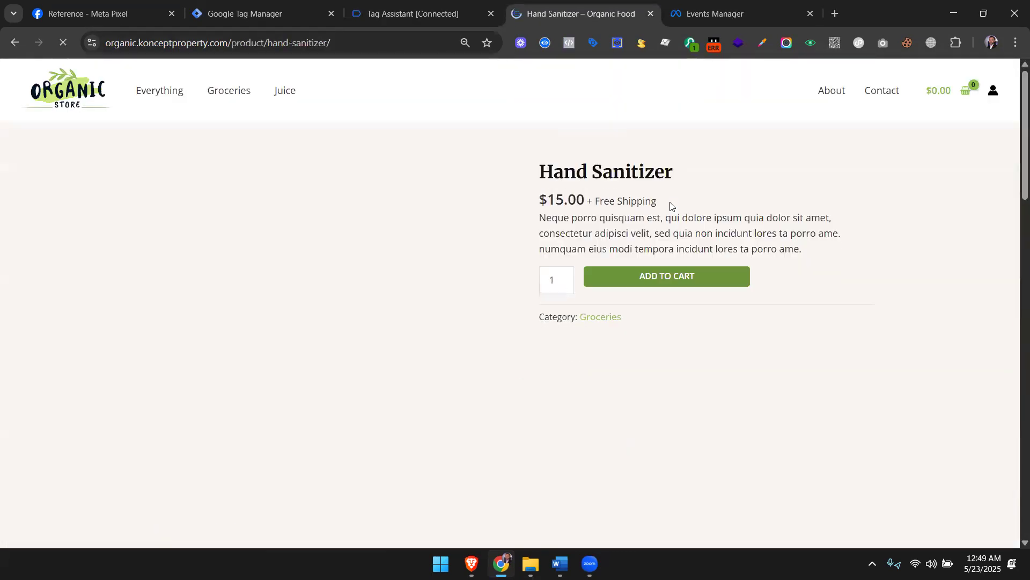
Add the Hand Sanitizer to the cart and confirm FB || BS || Add to Cart fired.
{"action": "left_click", "coordinate": [678, 283]}
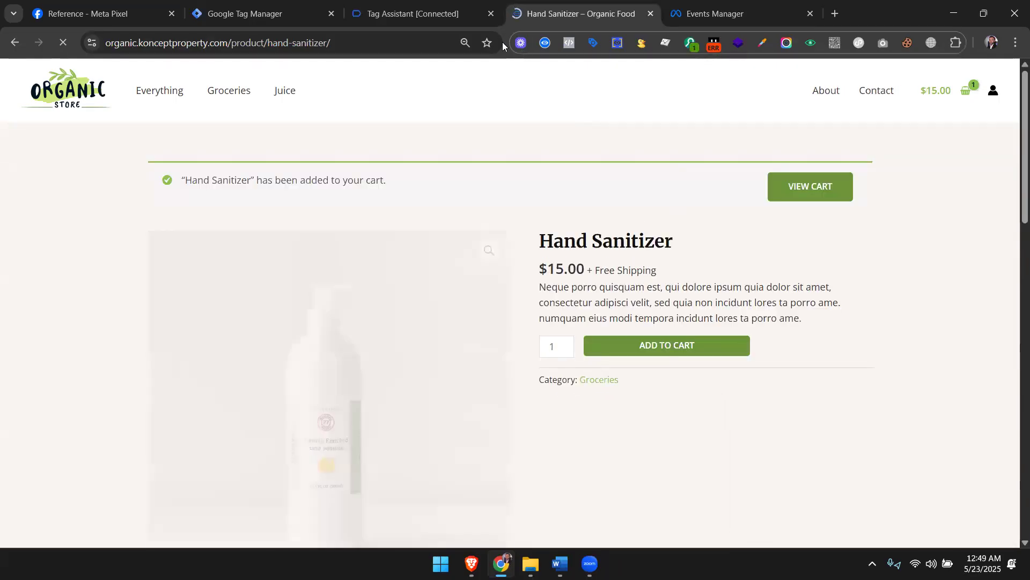
{"action": "left_click", "coordinate": [419, 14]}
{"action": "left_click", "coordinate": [509, 288]}
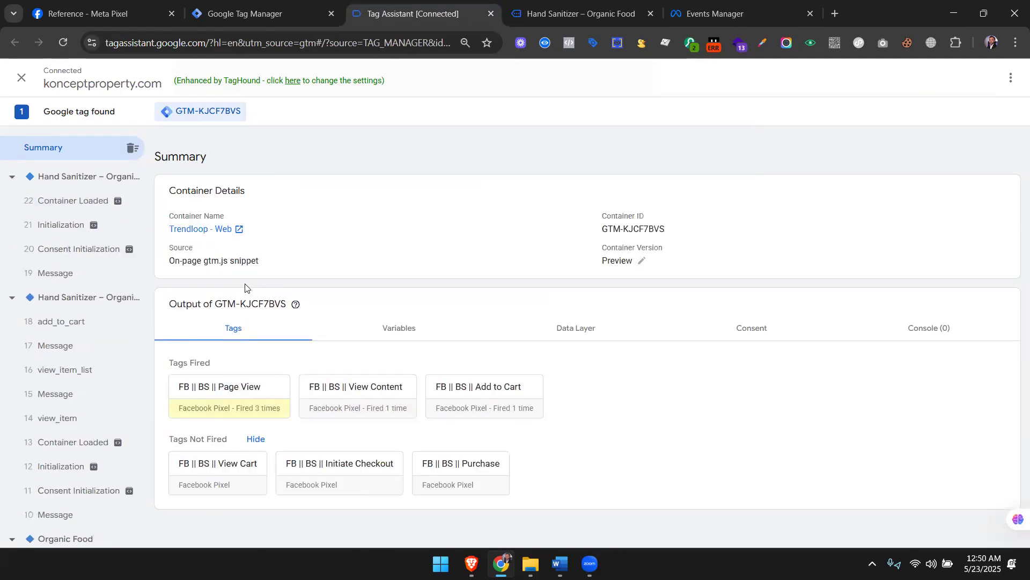
Open the store cart and confirm FB || BS || View Cart fired once in Tag Assistant.
{"action": "left_click", "coordinate": [589, 16]}
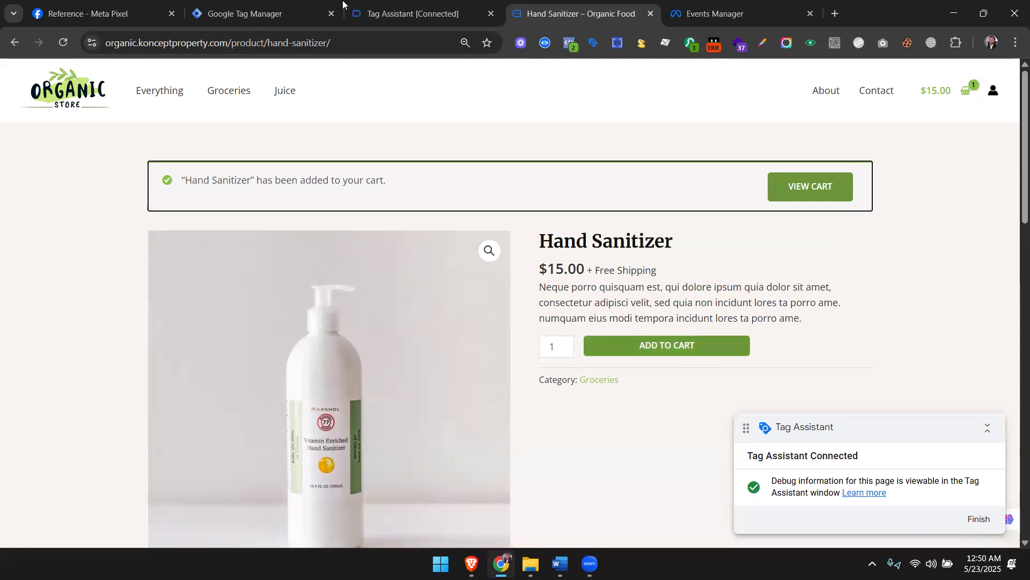
{"action": "left_click", "coordinate": [413, 14]}
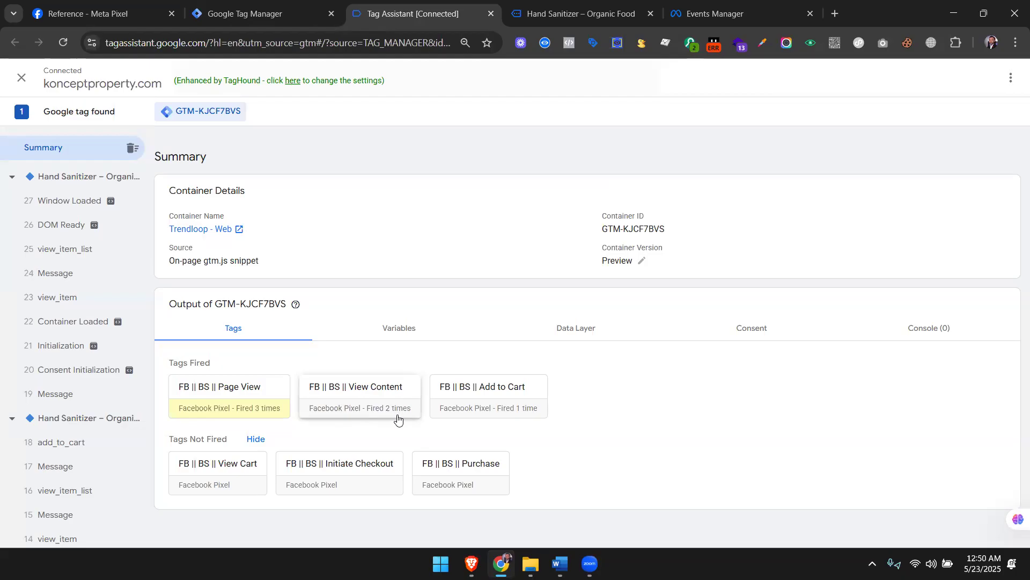
{"action": "left_click", "coordinate": [569, 13]}
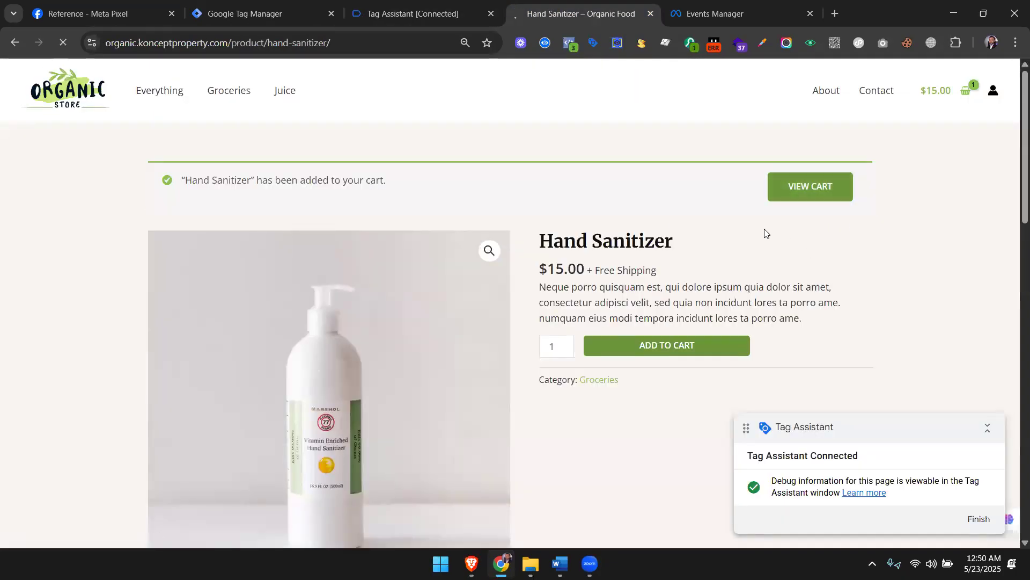
{"action": "left_click", "coordinate": [429, 7]}
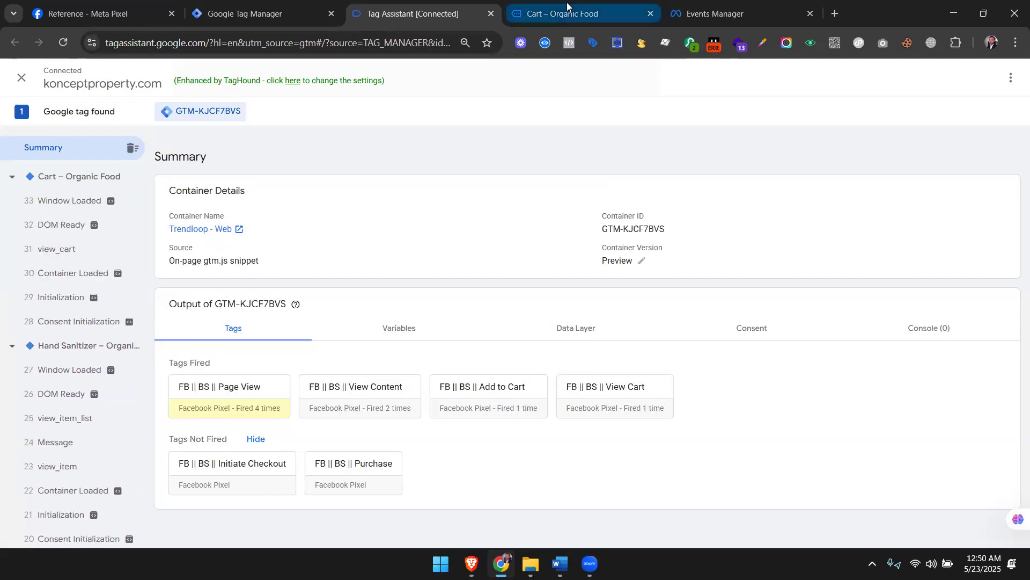
{"action": "left_click", "coordinate": [717, 12]}
Expand the 12:42:13 ViewCart test event and show all of its parameters.
{"action": "scroll", "coordinate": [549, 357], "scroll_direction": "down", "scroll_amount": 15}
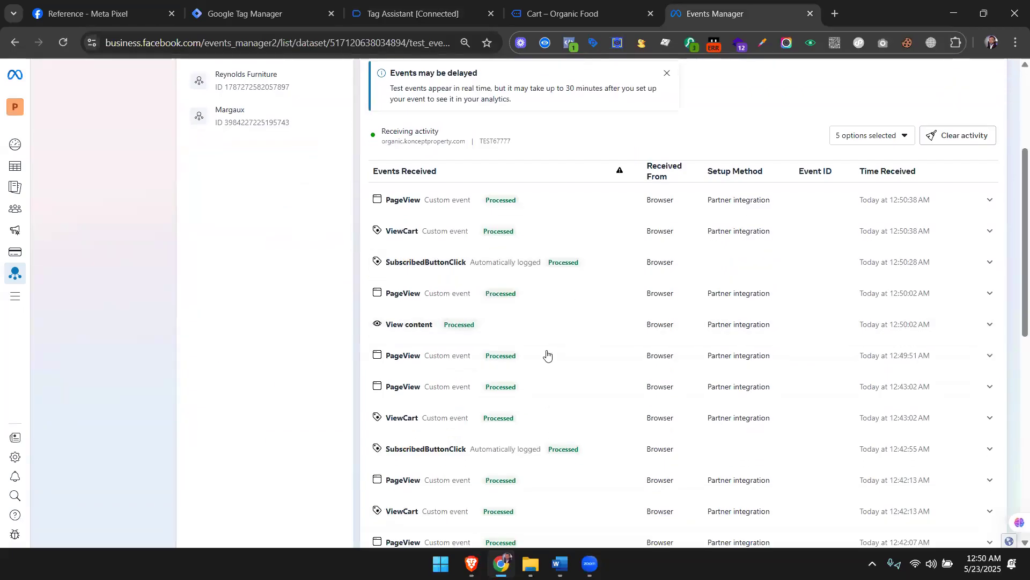
{"action": "scroll", "coordinate": [547, 358], "scroll_direction": "down", "scroll_amount": 3}
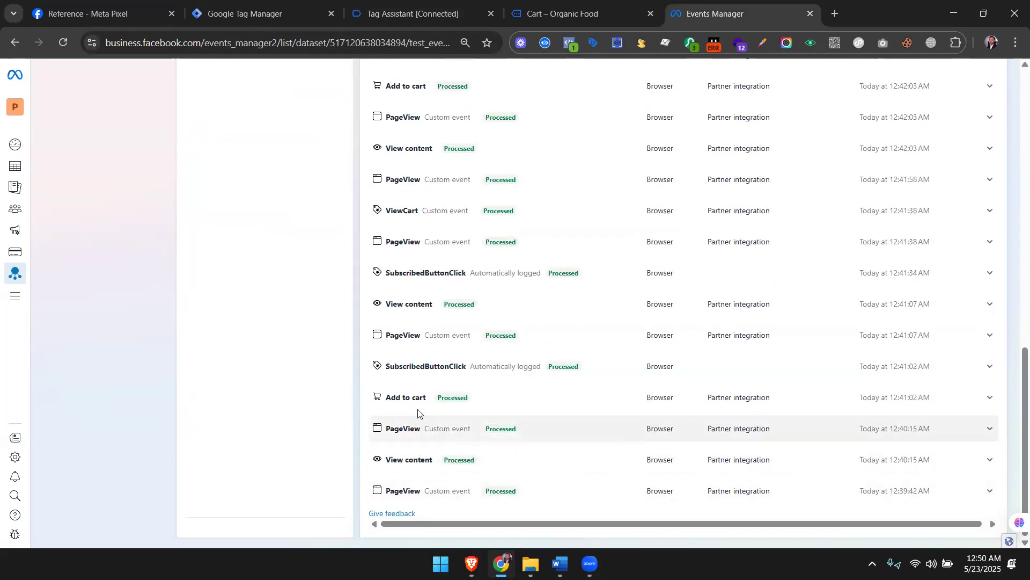
{"action": "scroll", "coordinate": [417, 395], "scroll_direction": "up", "scroll_amount": 2}
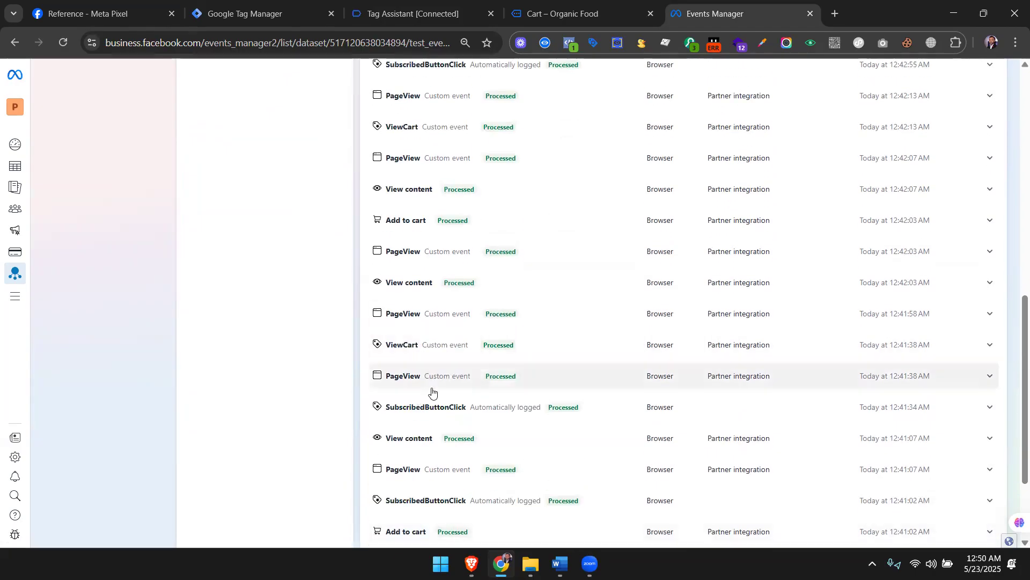
{"action": "scroll", "coordinate": [430, 391], "scroll_direction": "up", "scroll_amount": 1}
{"action": "scroll", "coordinate": [456, 408], "scroll_direction": "up", "scroll_amount": 2}
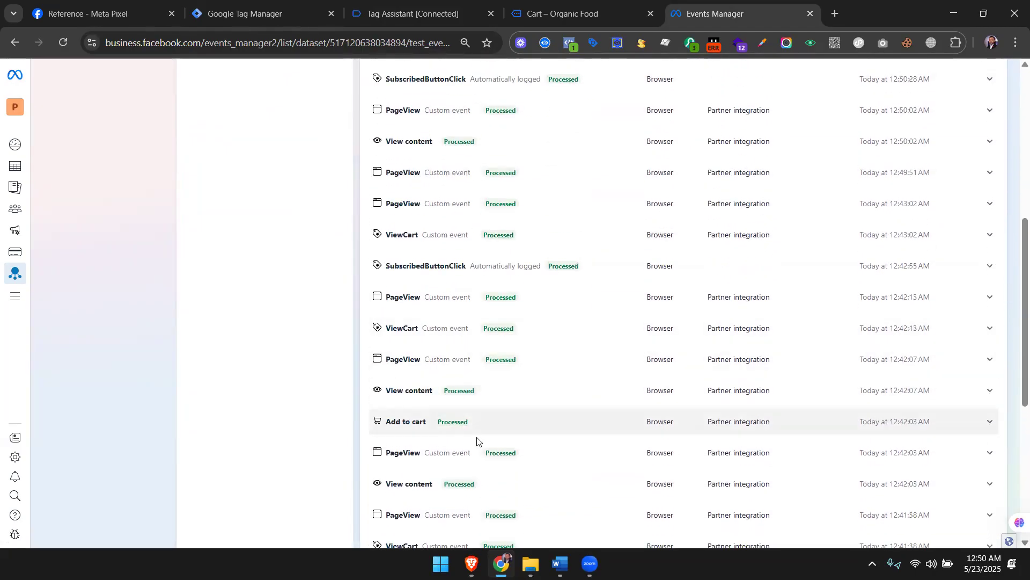
{"action": "left_click", "coordinate": [432, 331]}
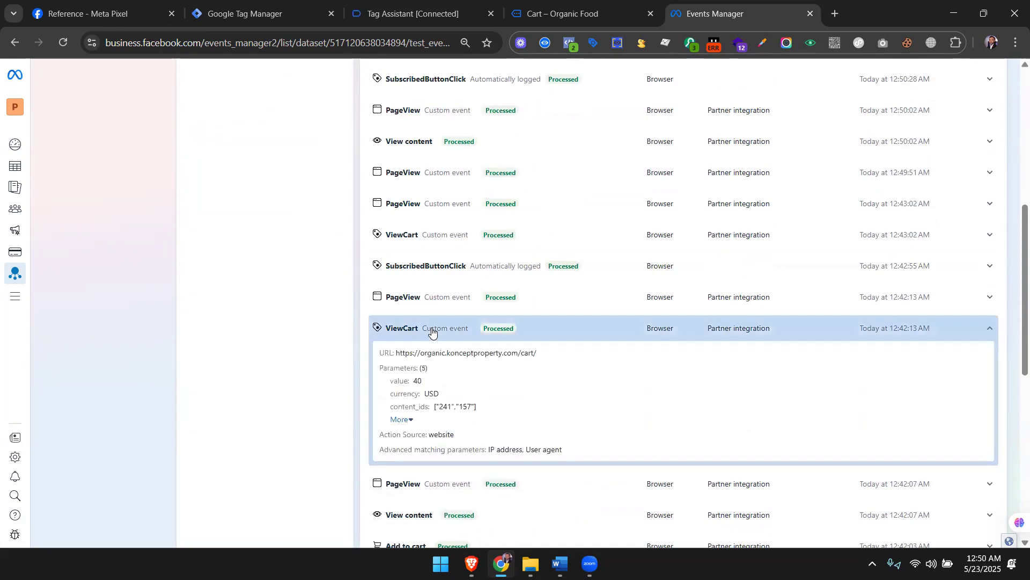
{"action": "left_click", "coordinate": [402, 419]}
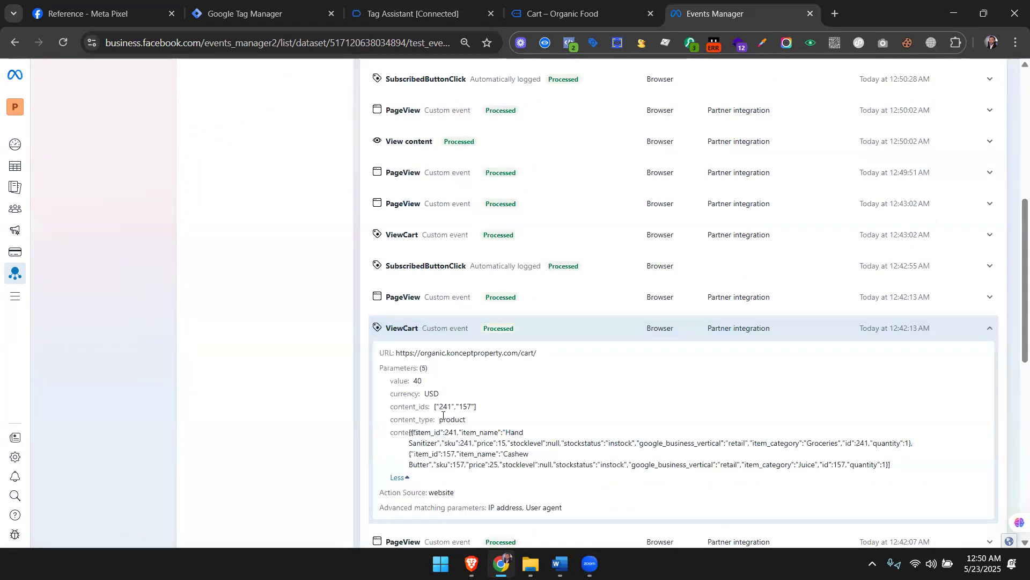
Inspect the event's contents and content_ids values, then return to Tag Assistant.
{"action": "left_click_drag", "start_coordinate": [410, 431], "coordinate": [868, 465]}
{"action": "left_click", "coordinate": [578, 411]}
{"action": "left_click_drag", "start_coordinate": [424, 393], "coordinate": [504, 422]}
{"action": "left_click", "coordinate": [505, 421]}
{"action": "scroll", "coordinate": [506, 422], "scroll_direction": "up", "scroll_amount": 8}
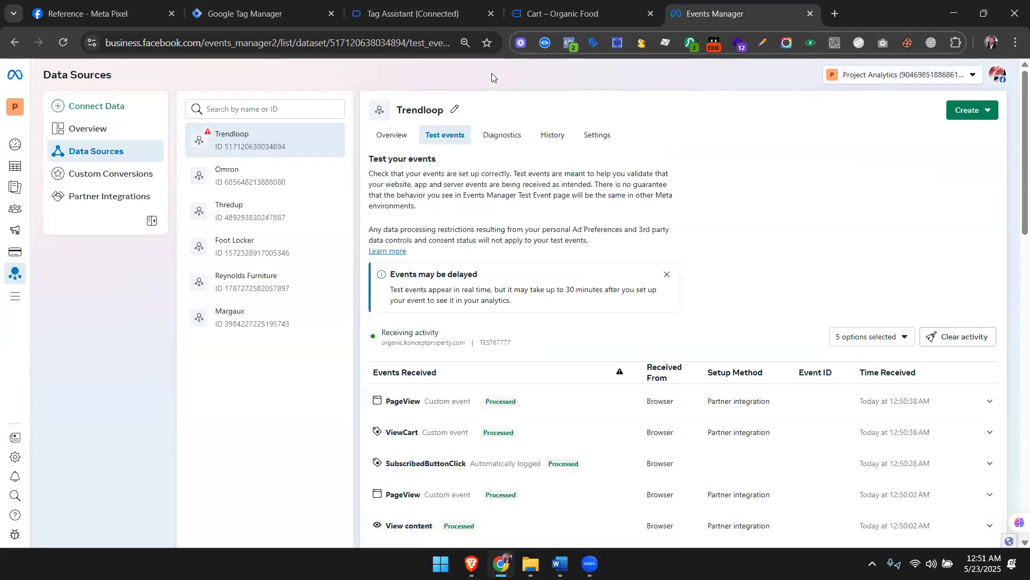
{"action": "left_click", "coordinate": [418, 13]}
Proceed from the cart to checkout and confirm the Initiate Checkout tag fired.
{"action": "left_click", "coordinate": [613, 5]}
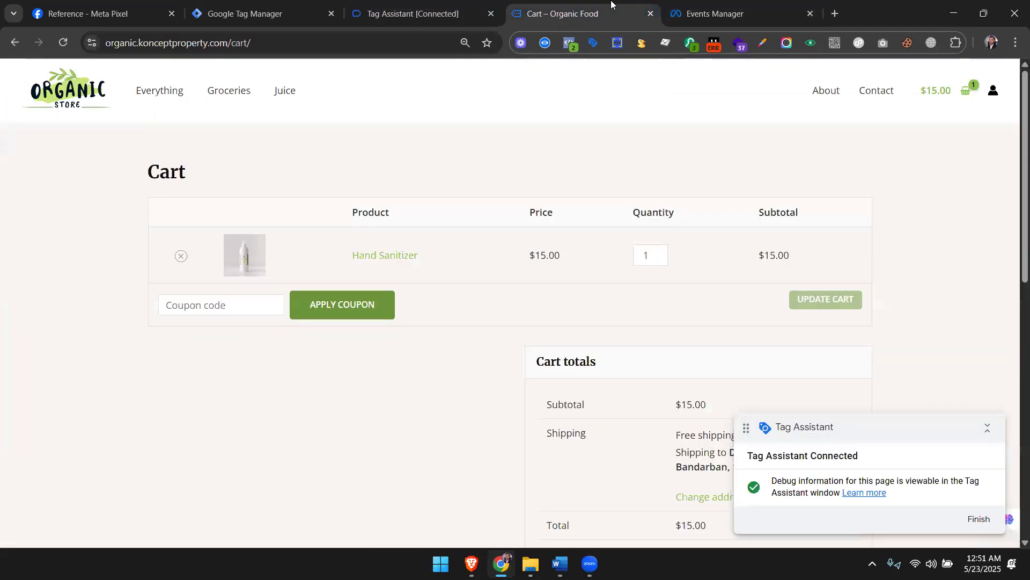
{"action": "scroll", "coordinate": [666, 205], "scroll_direction": "down", "scroll_amount": 3}
{"action": "scroll", "coordinate": [696, 370], "scroll_direction": "up", "scroll_amount": 3}
{"action": "scroll", "coordinate": [692, 360], "scroll_direction": "down", "scroll_amount": 2}
{"action": "left_click", "coordinate": [679, 441]}
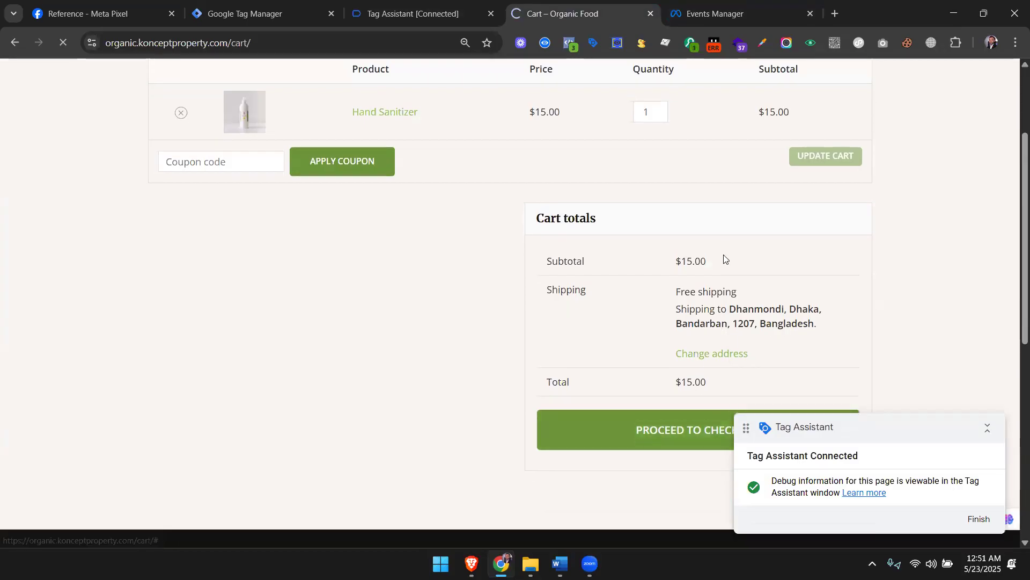
{"action": "scroll", "coordinate": [723, 254], "scroll_direction": "down", "scroll_amount": 3}
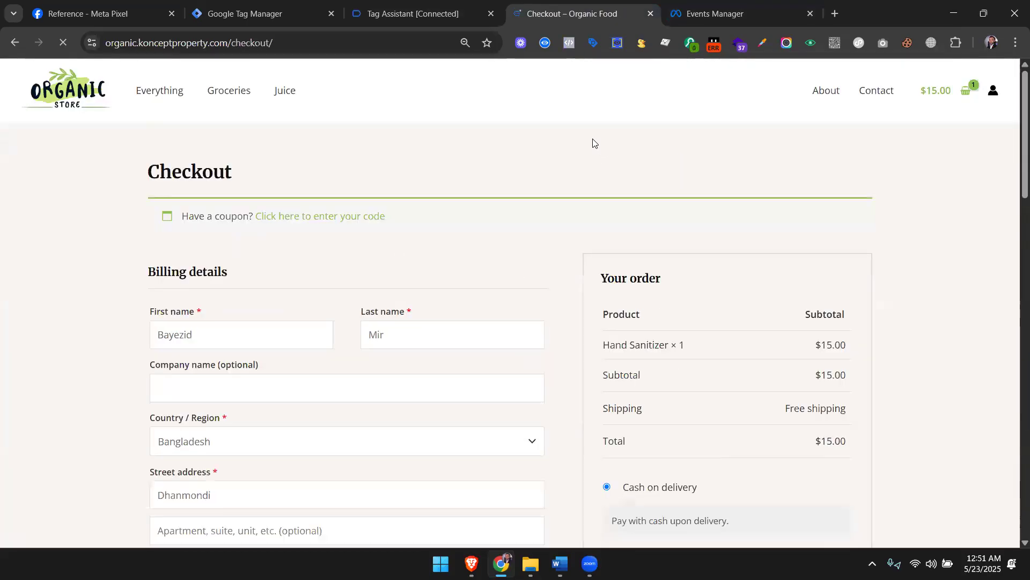
{"action": "scroll", "coordinate": [446, 232], "scroll_direction": "down", "scroll_amount": 5}
{"action": "left_click", "coordinate": [461, 15]}
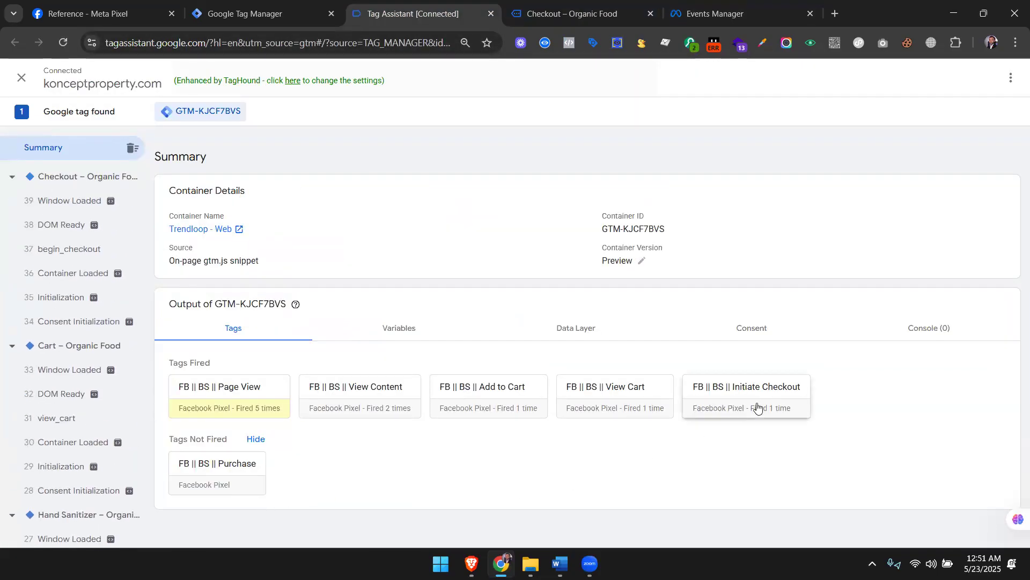
Place the $15.00 test order, confirm FB || BS || Purchase fired, and see Purchase in Events Manager.
{"action": "left_click", "coordinate": [572, 13]}
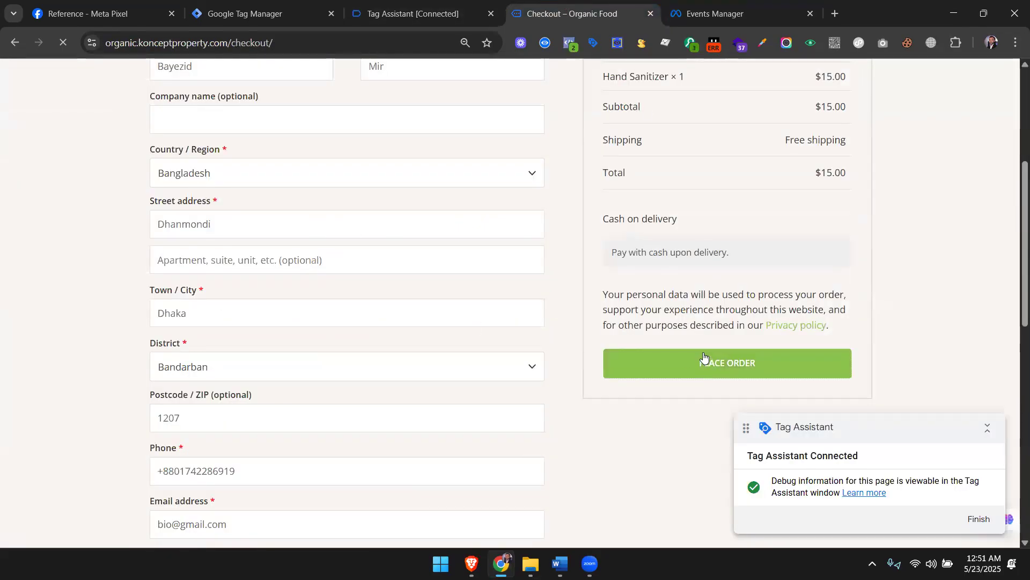
{"action": "left_click", "coordinate": [688, 362]}
{"action": "left_click", "coordinate": [456, 11]}
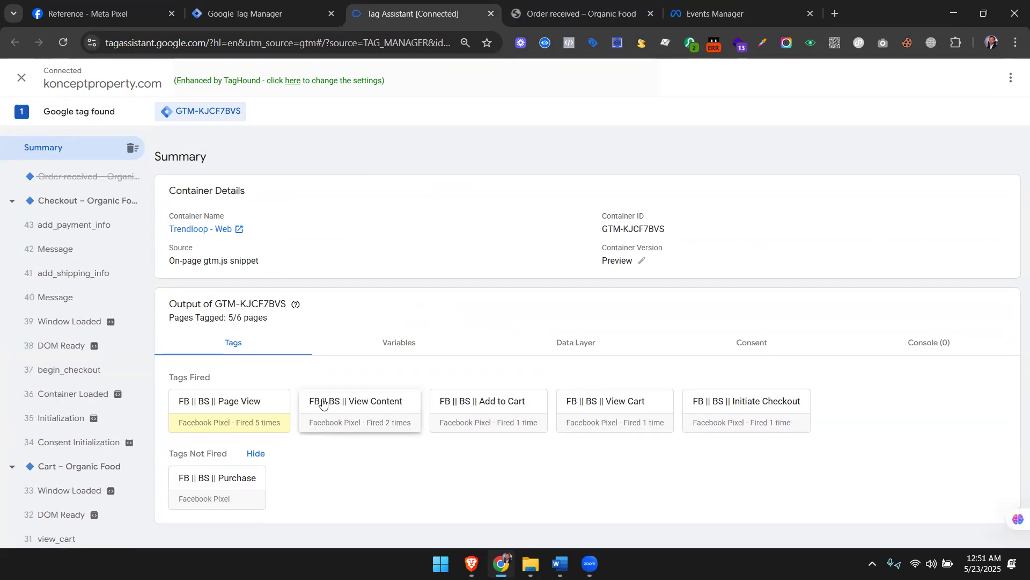
{"action": "left_click", "coordinate": [549, 4]}
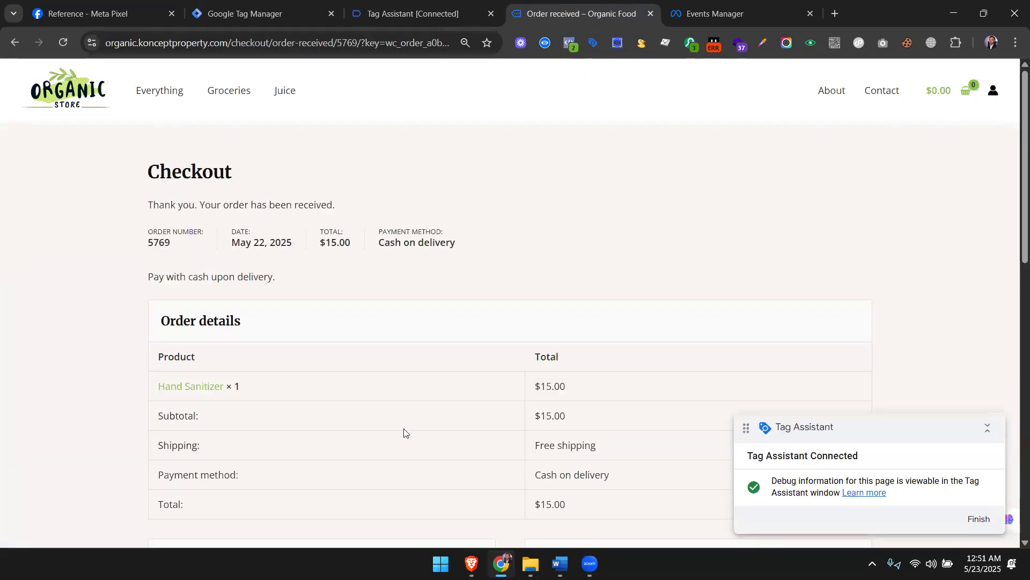
{"action": "left_click", "coordinate": [394, 4]}
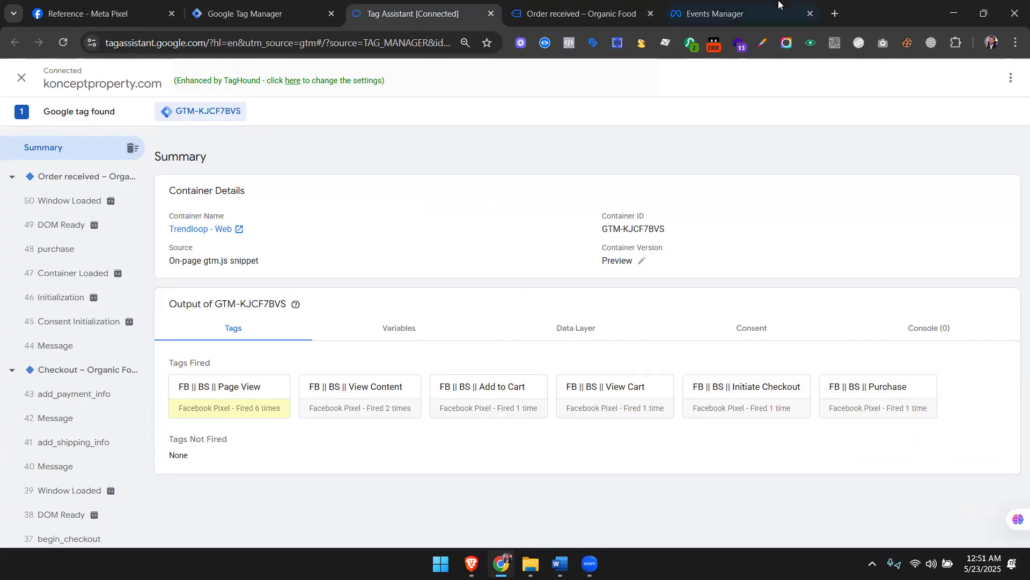
{"action": "left_click", "coordinate": [714, 11]}
{"action": "scroll", "coordinate": [682, 250], "scroll_direction": "down", "scroll_amount": 3}
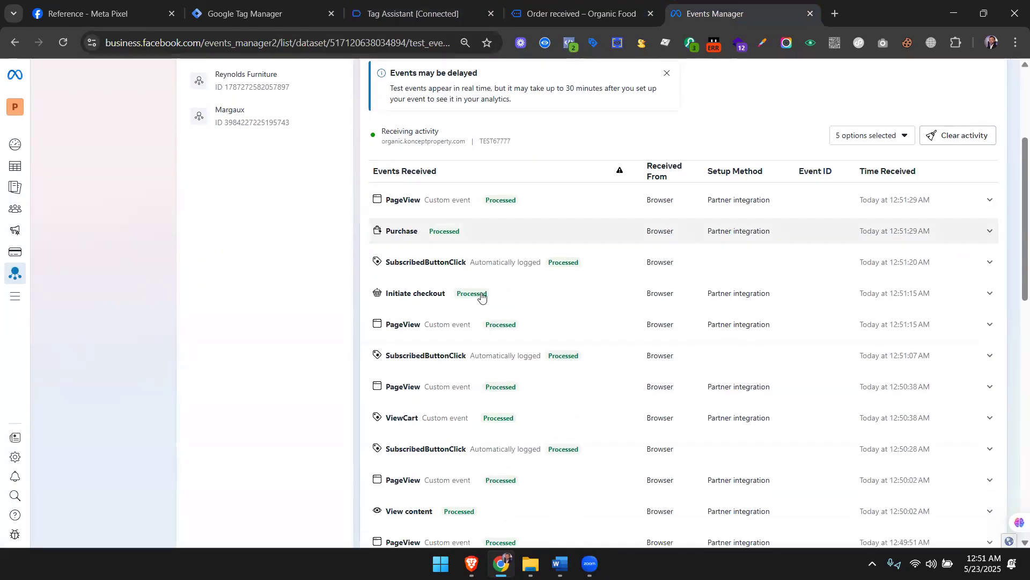